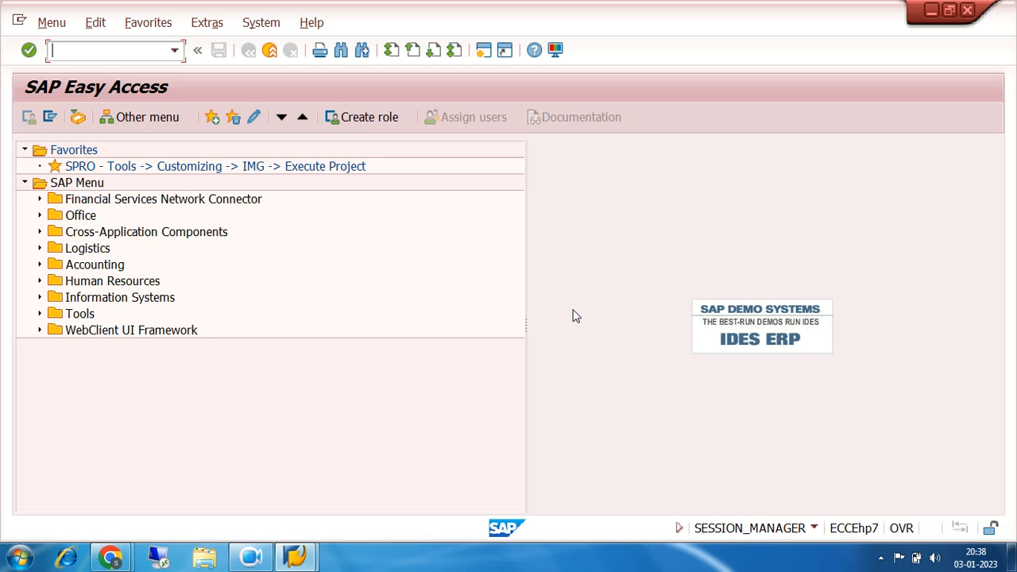
- Open the SAP Reference IMG from the SPRO favorite
double_click(240, 166)
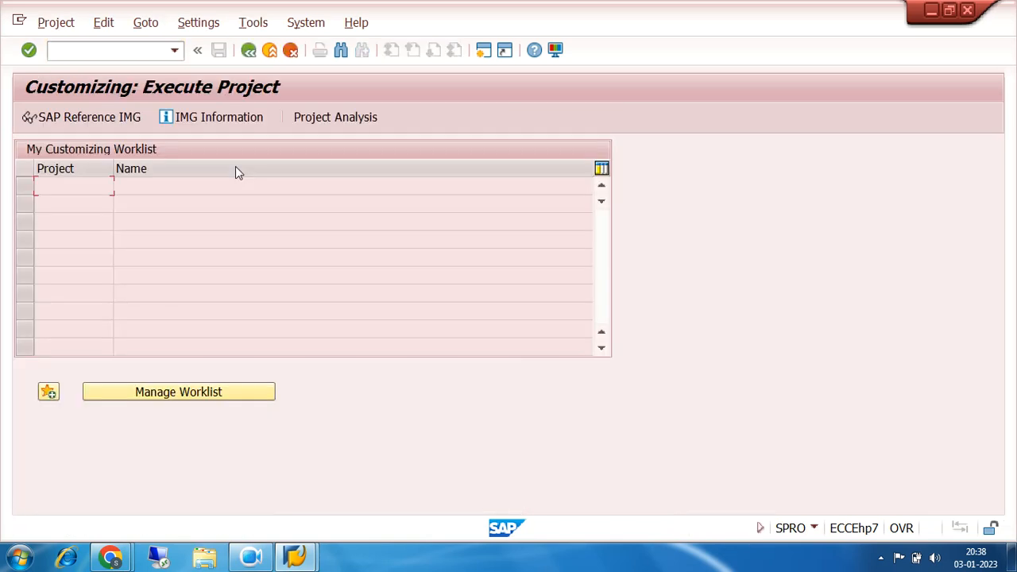
click(103, 121)
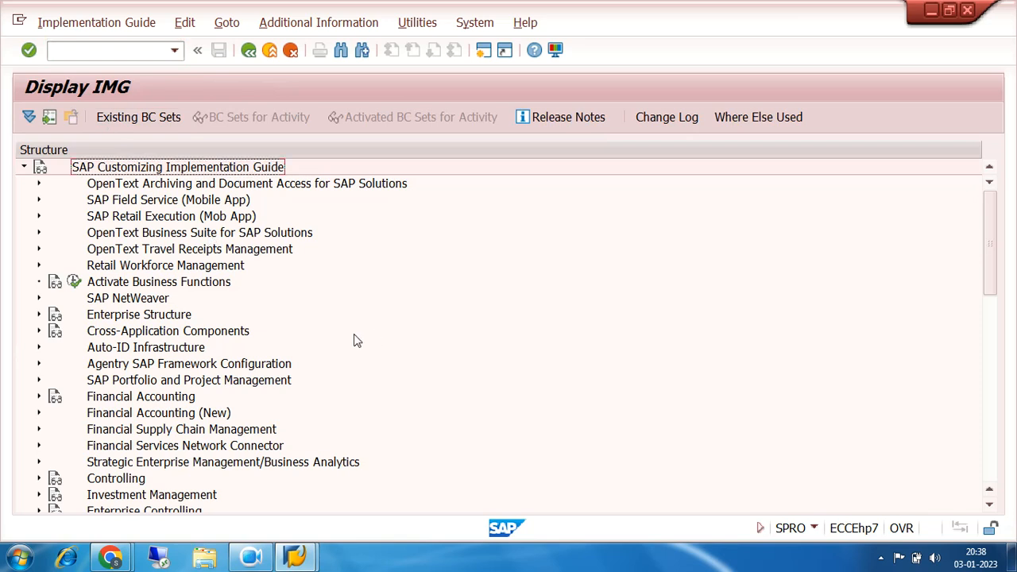
- Examine the module nodes in the IMG structure, including SAP NetWeaver, Financial Accounting, Logistics - General, Materials Management, and Sales and Distribution
click(111, 301)
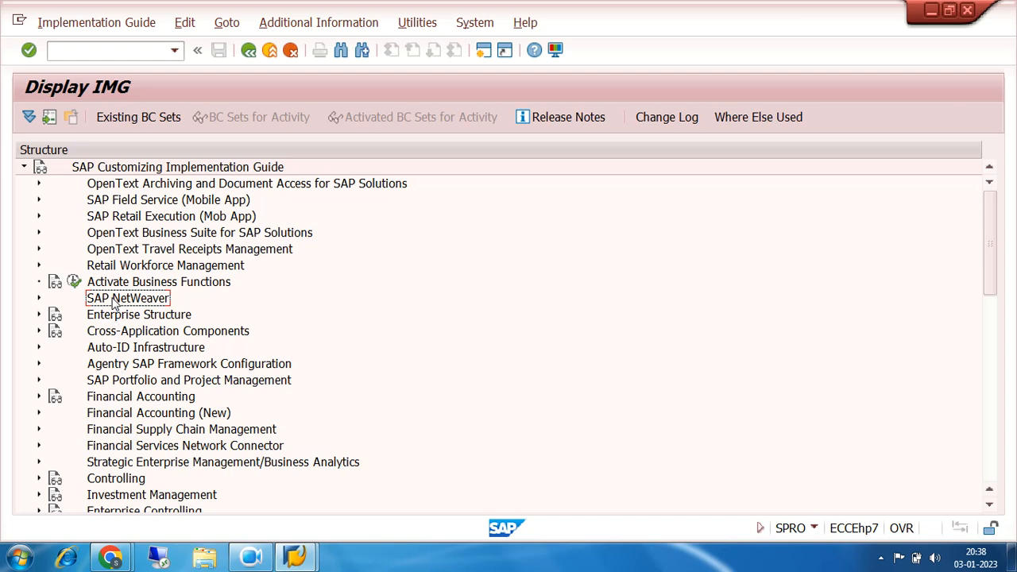
click(123, 399)
click(123, 414)
scroll(125, 437, down, 3)
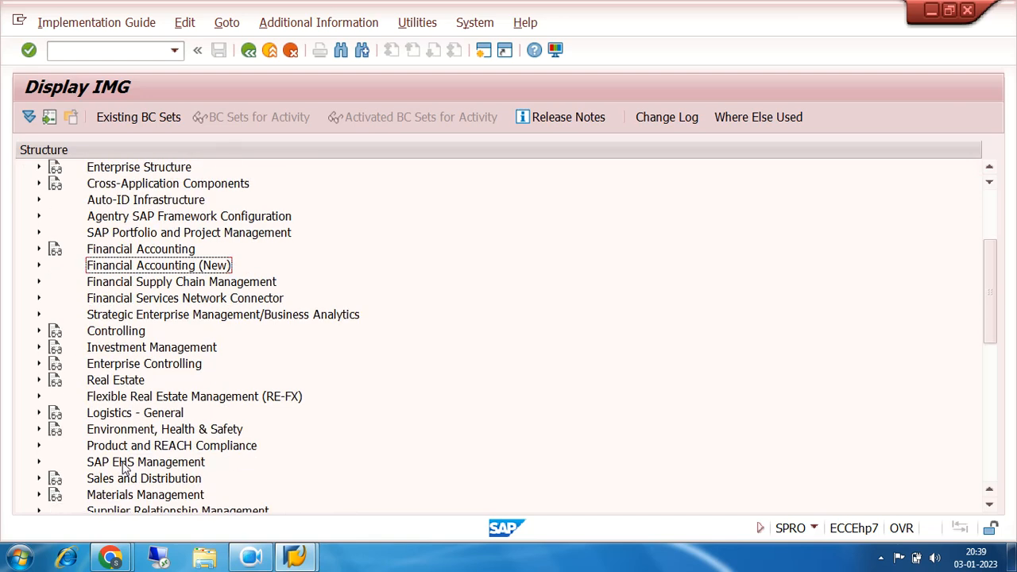
click(109, 413)
click(118, 496)
click(123, 479)
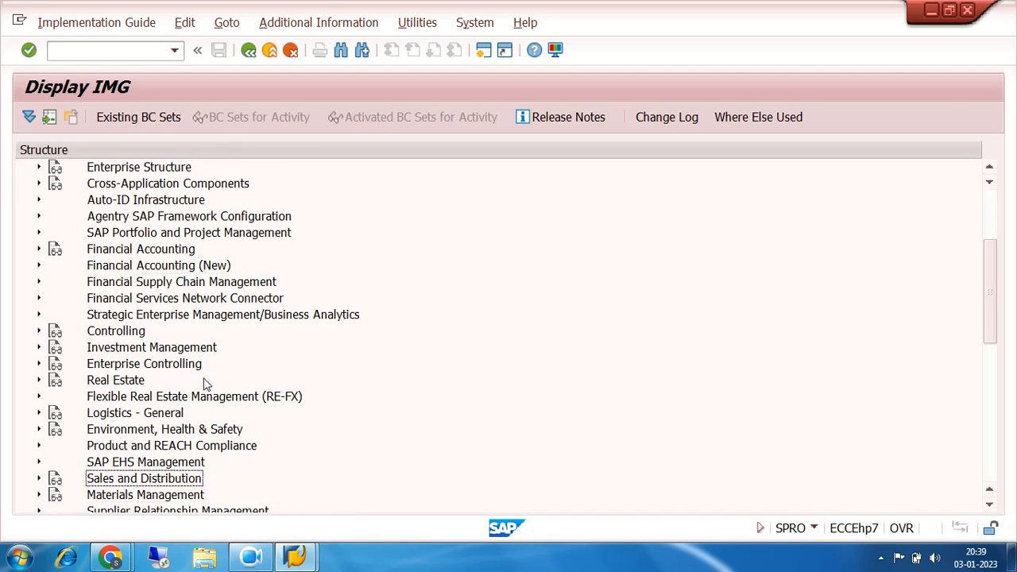
scroll(205, 384, up, 2)
scroll(205, 384, up, 1)
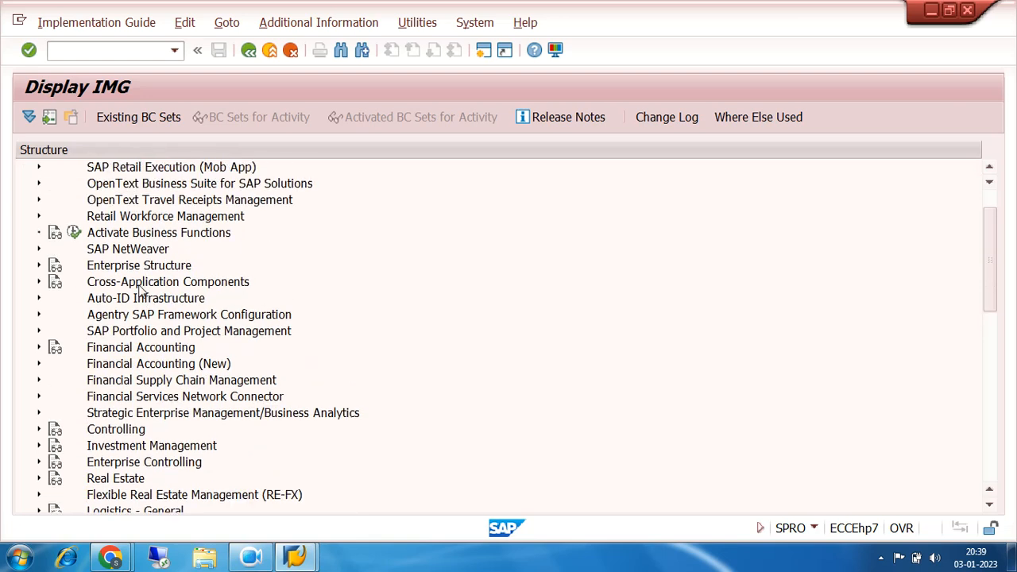
- Execute the Maintain Calendar activity under SAP NetWeaver, General settings
click(125, 251)
click(39, 250)
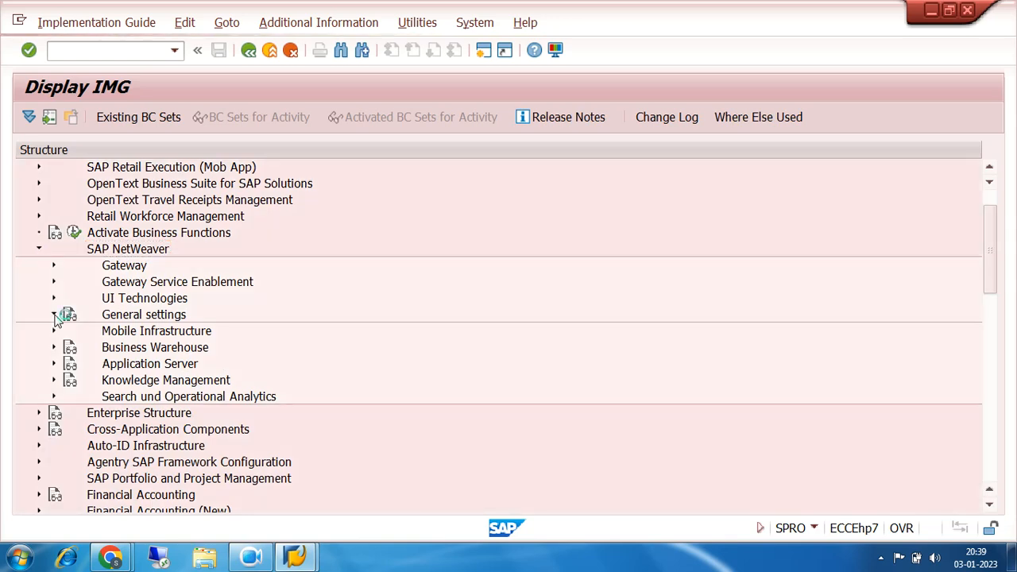
click(54, 316)
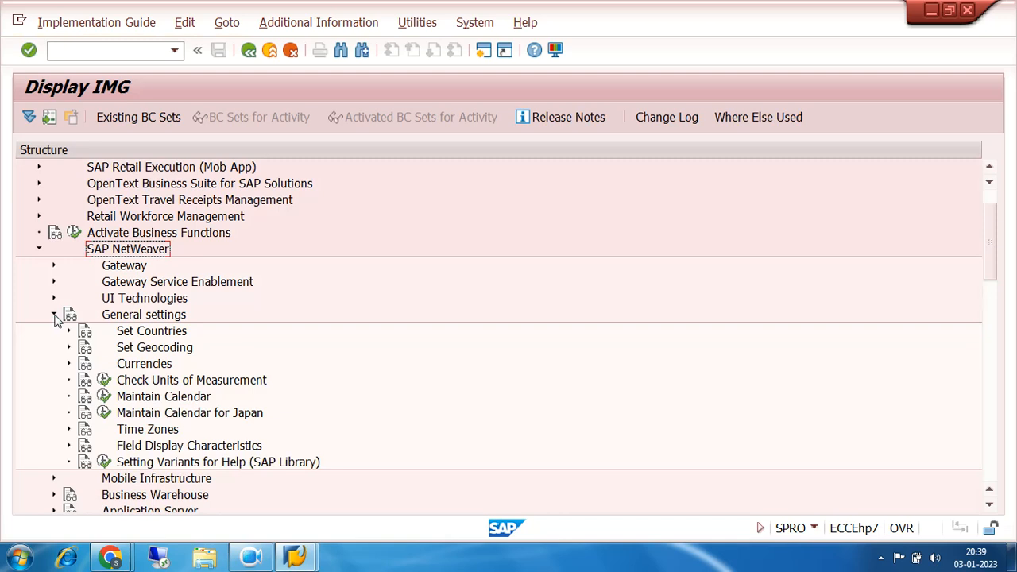
click(104, 396)
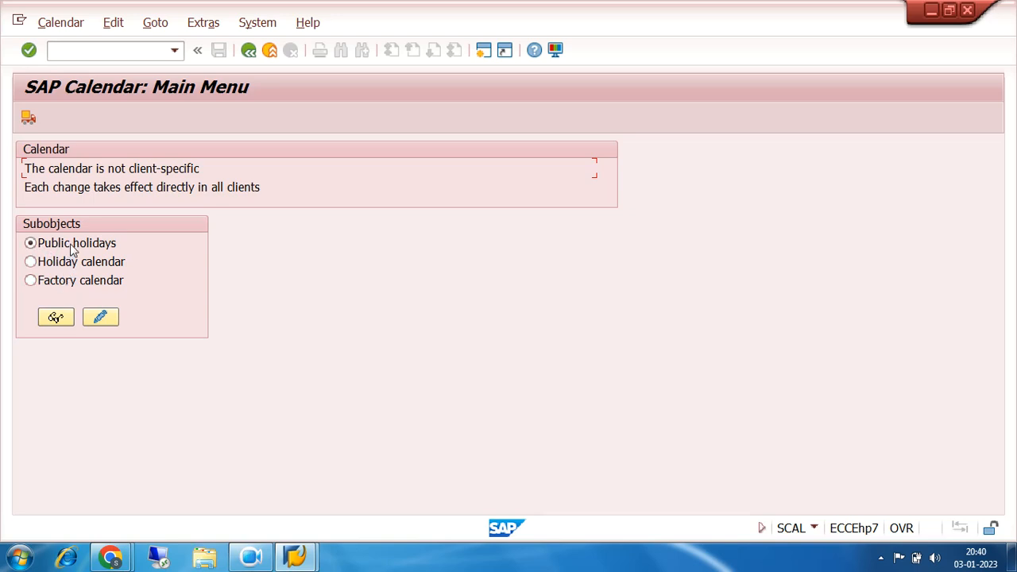
- Open the public holidays in change mode and look through the list of existing holidays
click(100, 319)
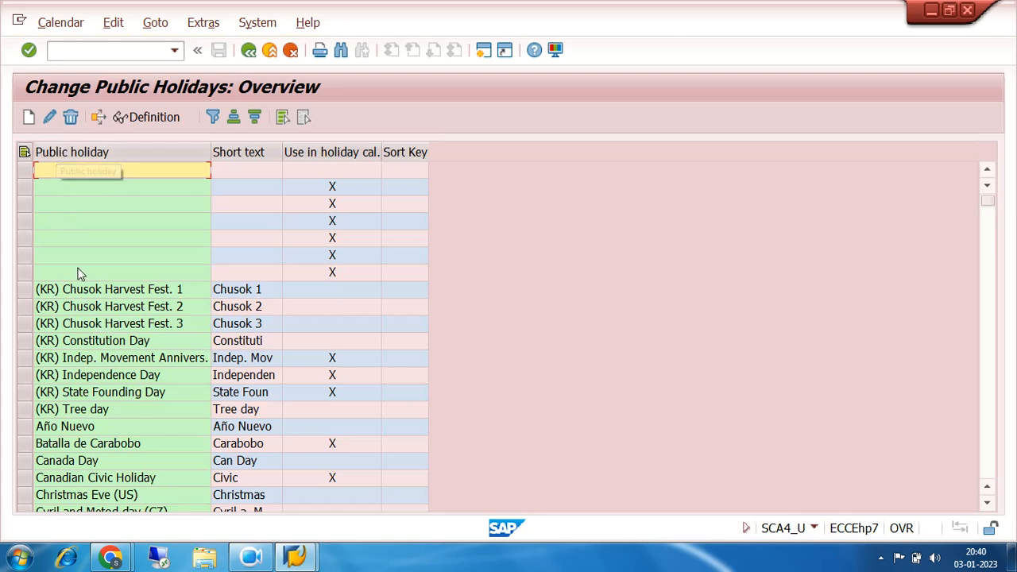
click(992, 466)
click(992, 465)
click(991, 466)
click(992, 466)
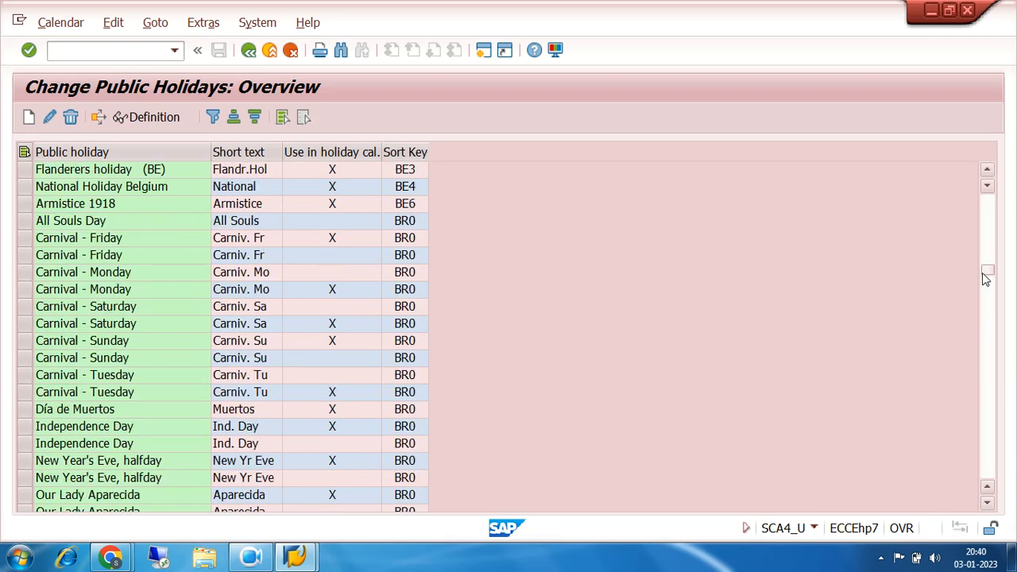
drag(989, 275, 991, 487)
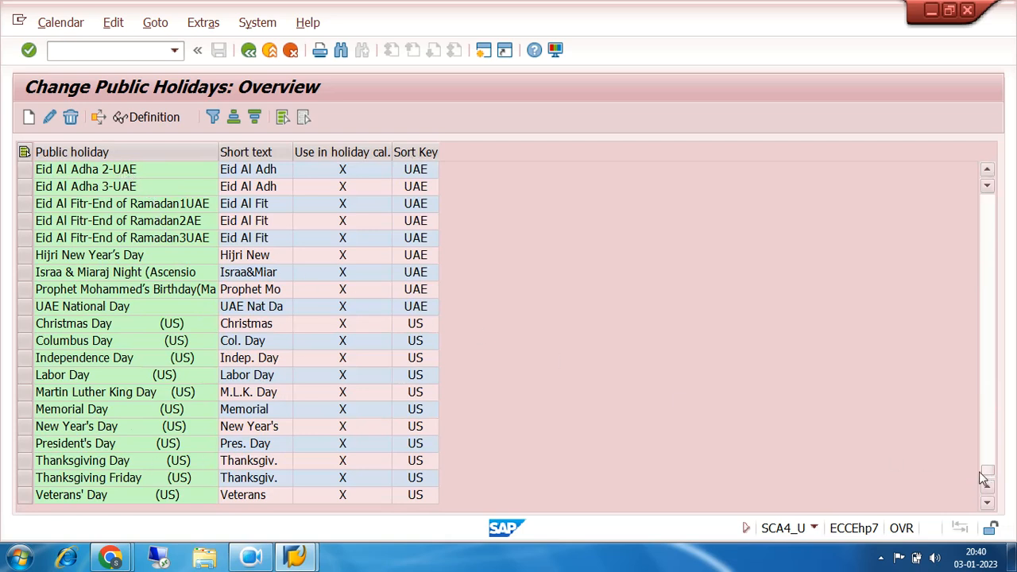
drag(986, 474, 987, 200)
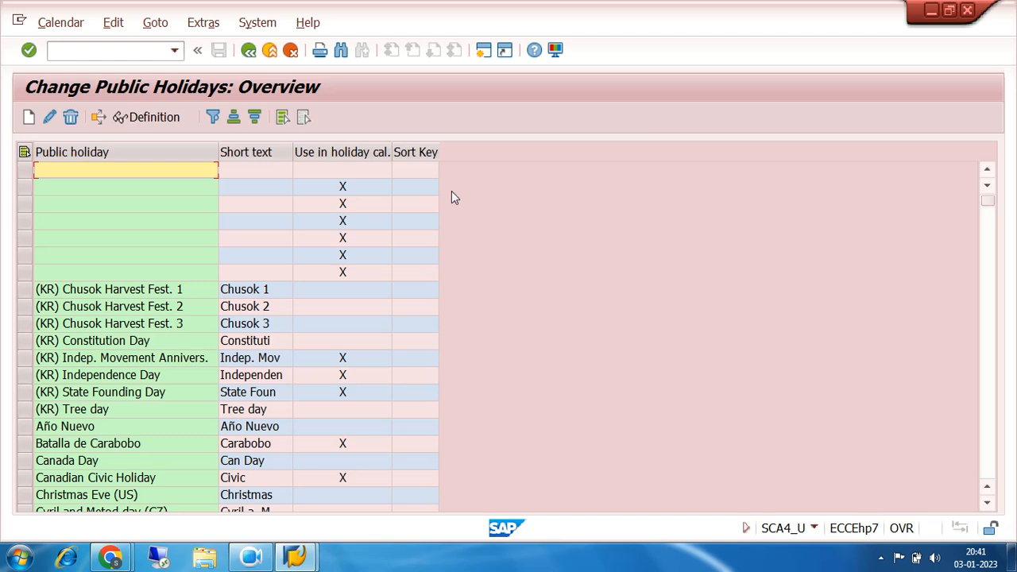
- Start a new public holiday of the type with fixed date, using day 26 and month 10
click(28, 119)
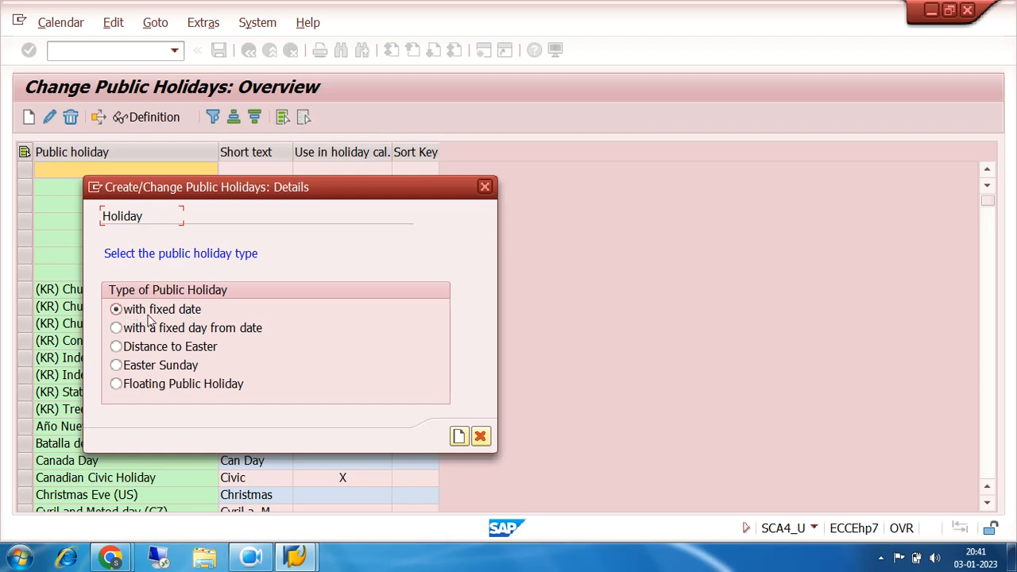
click(459, 437)
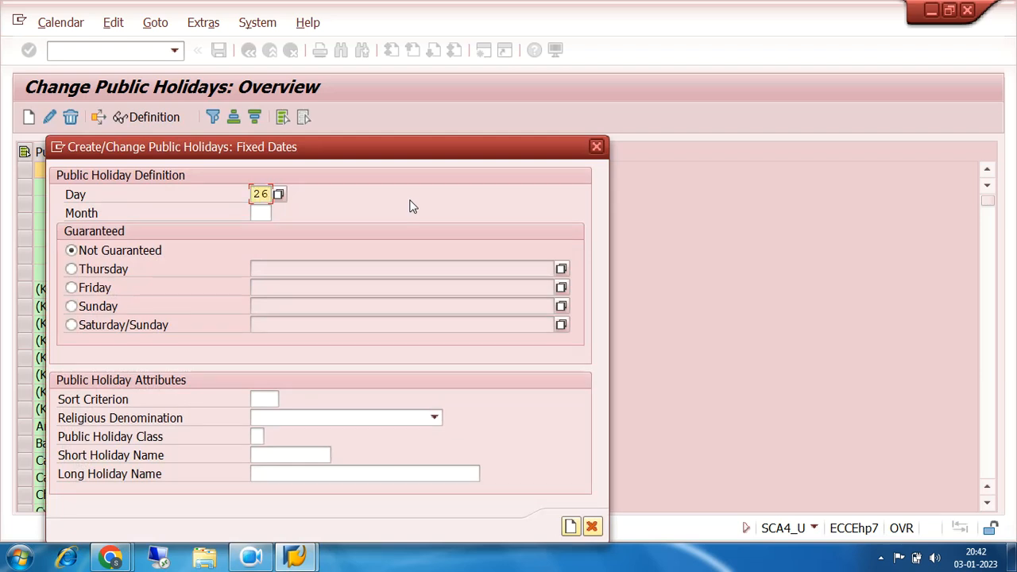
click(264, 213)
text(10)
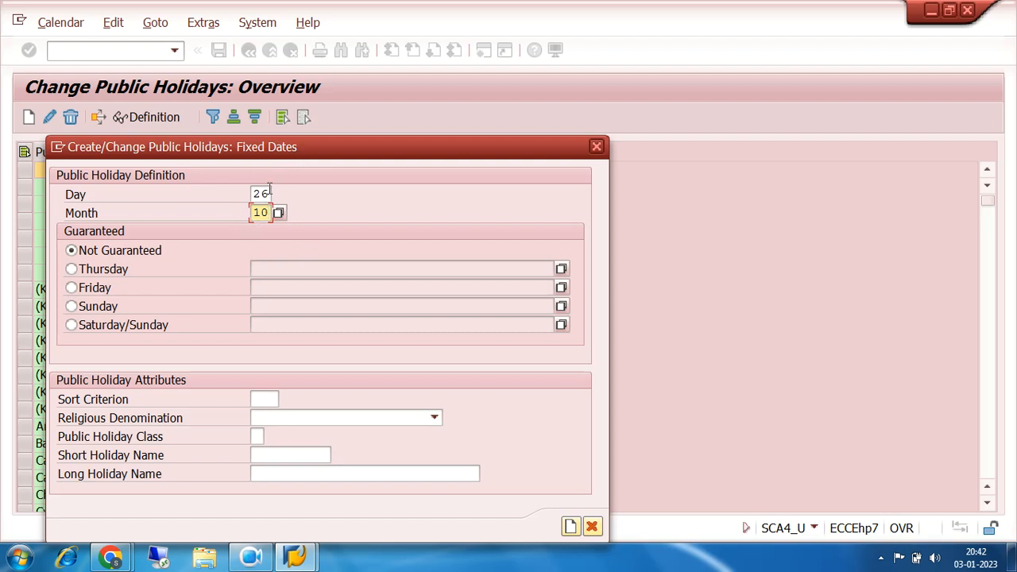
drag(272, 213, 227, 222)
drag(270, 195, 235, 207)
click(263, 212)
click(286, 453)
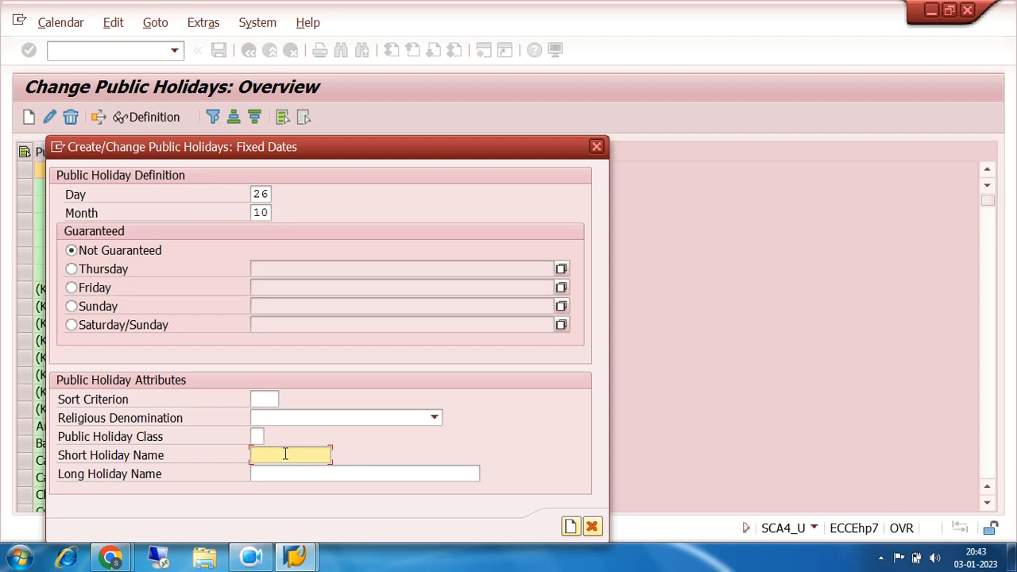
text(lax)
key(BackSpace)
key(BackSpace)
key(BackSpace)
text(LAXMI PUJA)
key(BackSpace)
key(BackSpace)
key(BackSpace)
key(BackSpace)
key(BackSpace)
key(BackSpace)
key(BackSpace)
key(BackSpace)
key(BackSpace)
key(BackSpace)
- Set the new public holiday's date to day 22 and month 12
click(270, 212)
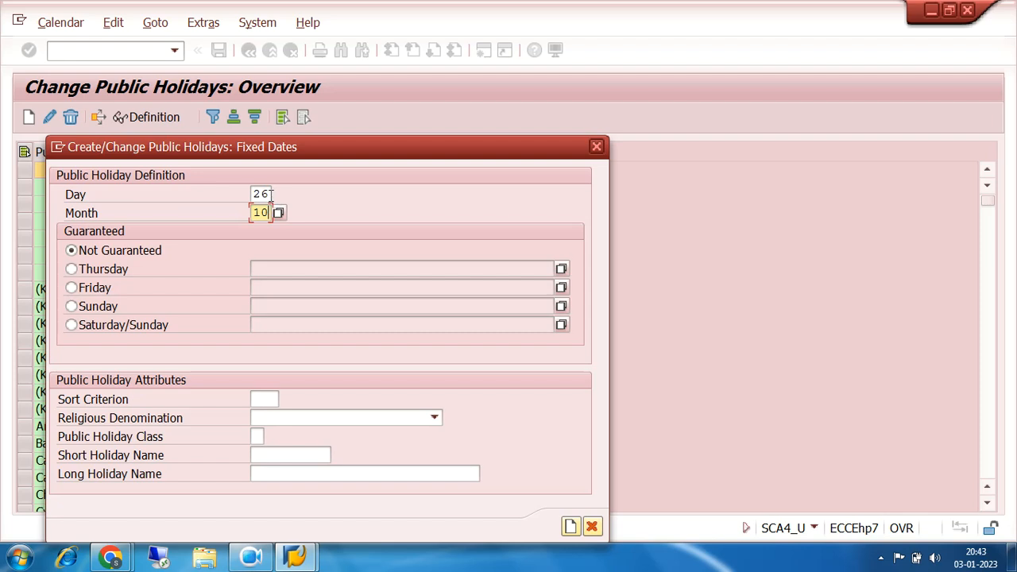
click(269, 193)
key(BackSpace)
key(BackSpace)
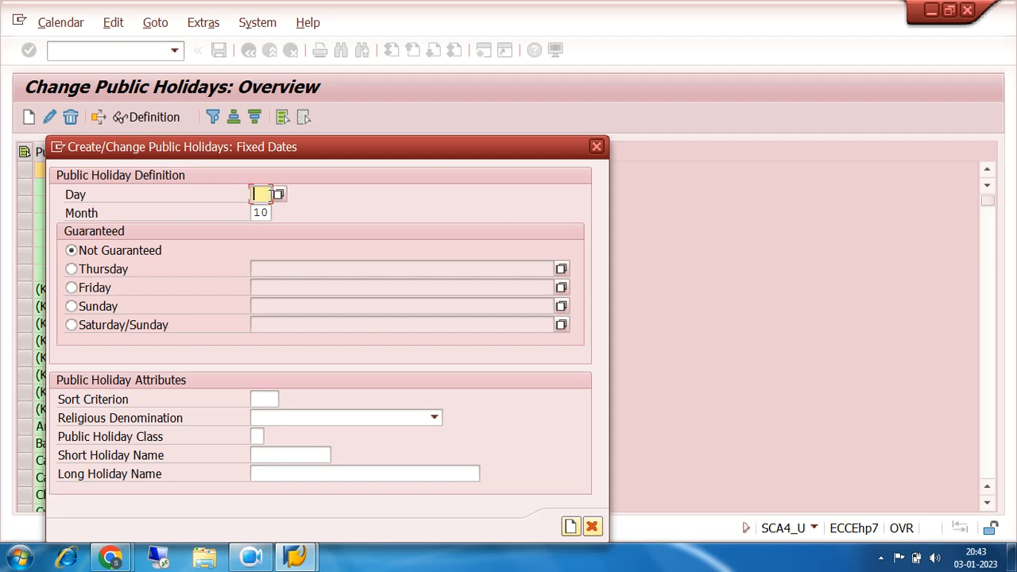
text(25)
click(270, 212)
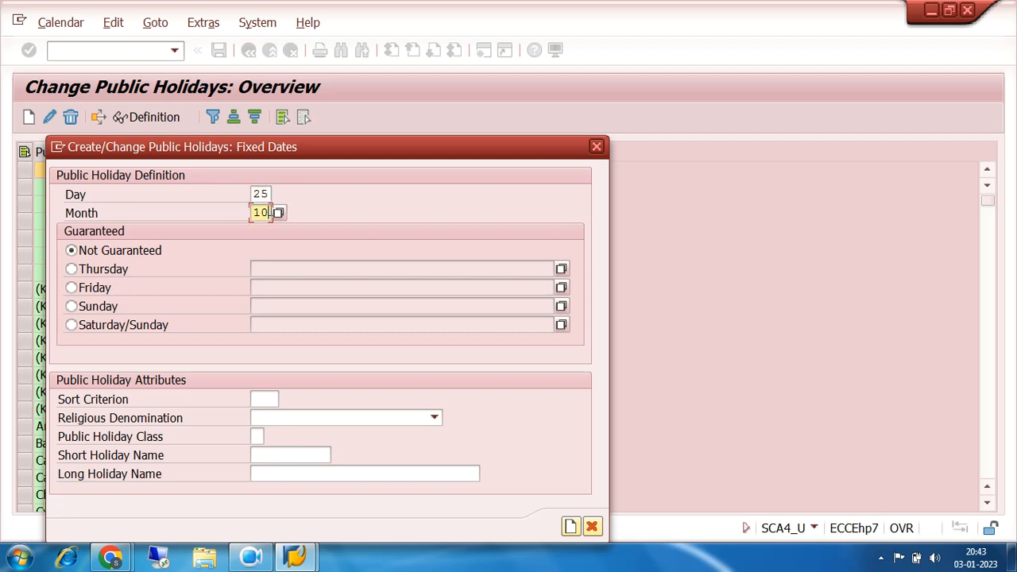
key(BackSpace)
text(2)
click(270, 194)
key(BackSpace)
text(2)
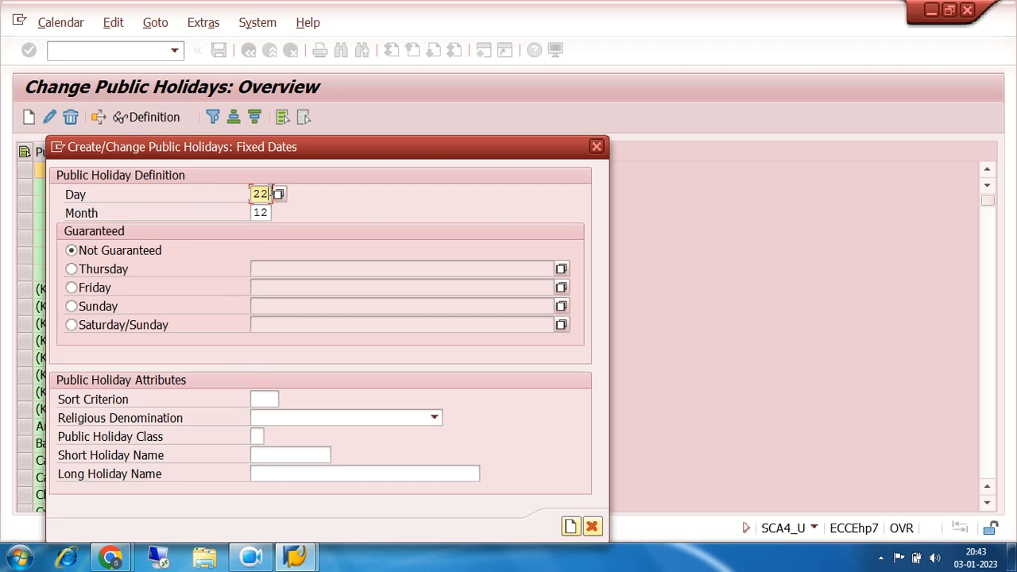
- Enter DHANU YATR as the short holiday name and DHANU YATRA as the long name, and create the holiday
click(276, 454)
text(D)
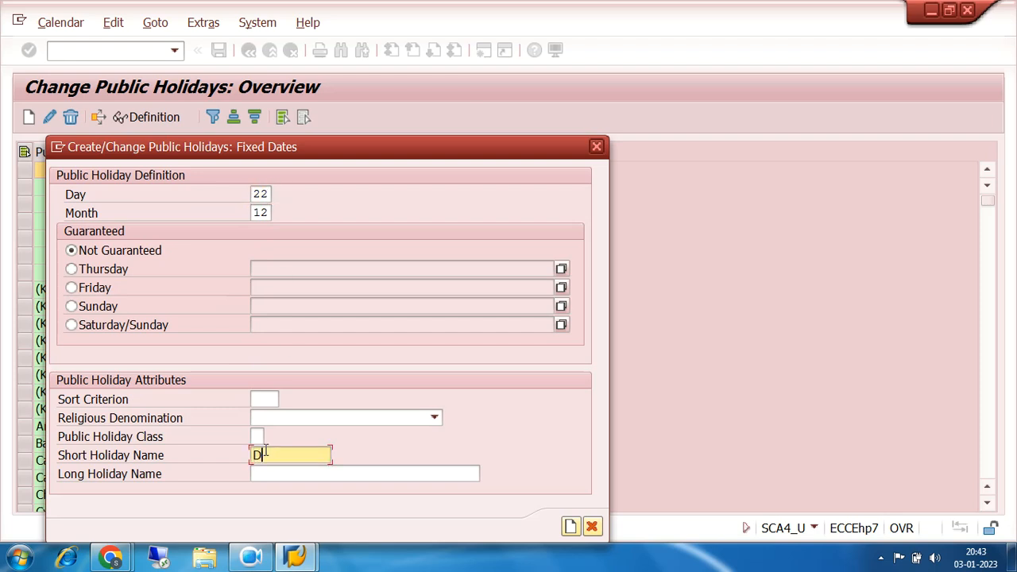
text(HANU YATR)
click(290, 472)
text(DHANU YATRA)
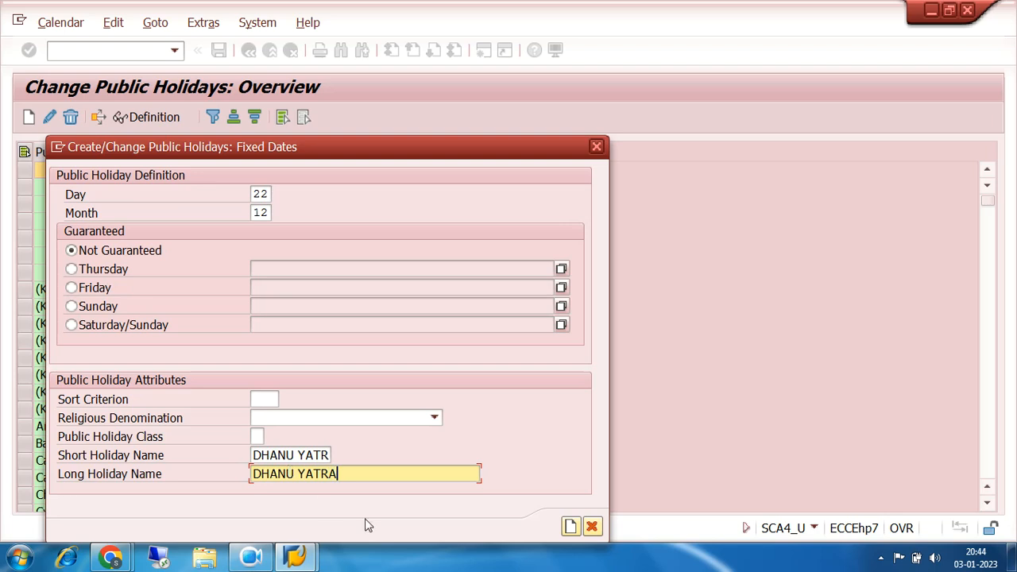
key(Return)
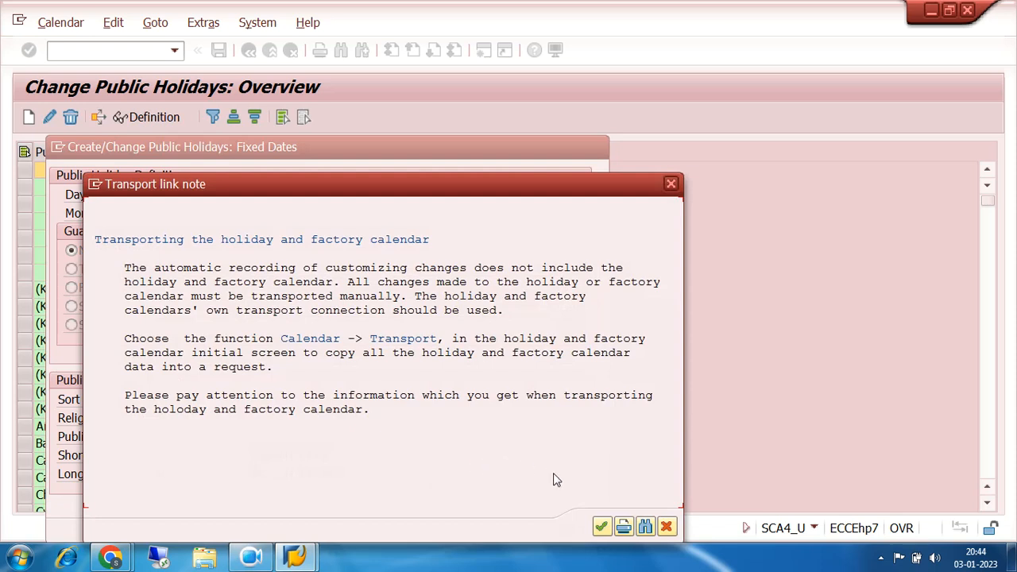
click(603, 527)
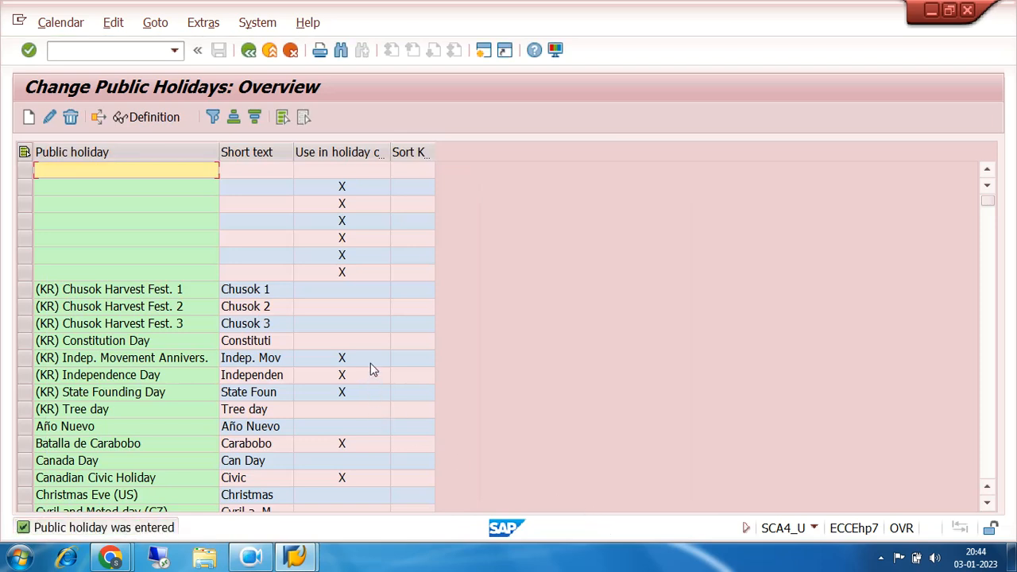
- Return to the calendar main menu and open the holiday calendars in change mode
click(248, 51)
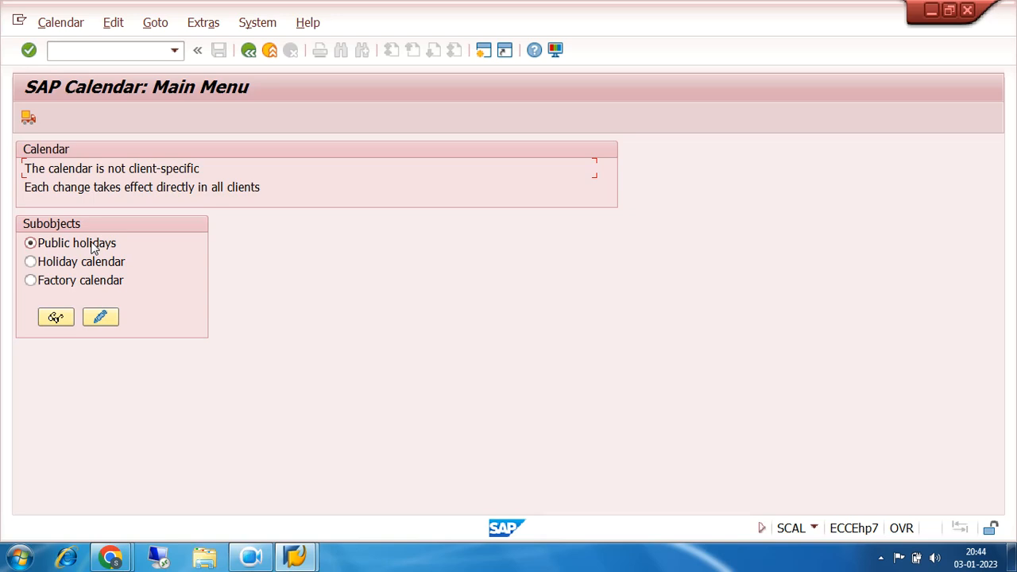
click(31, 262)
click(106, 320)
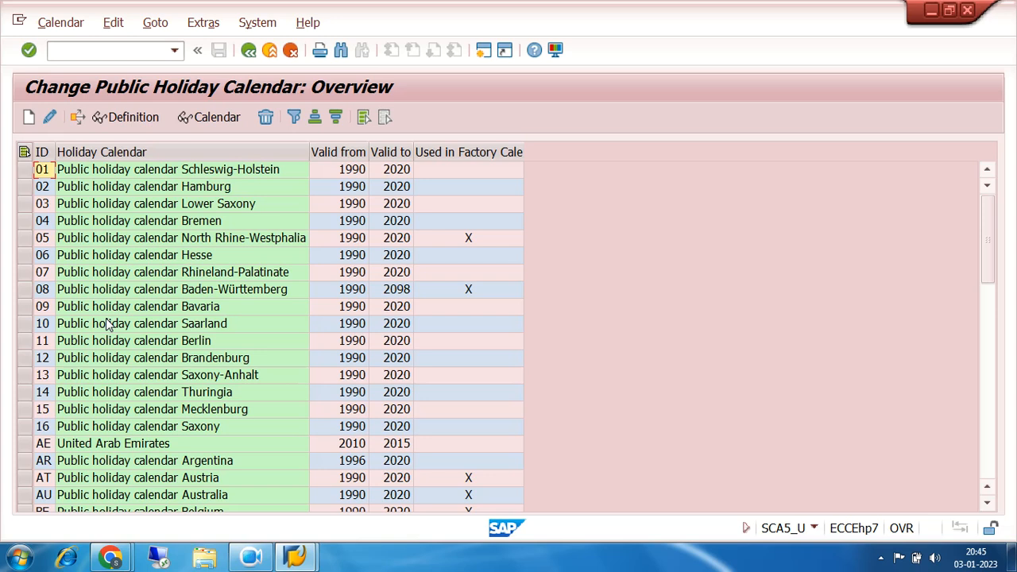
- Start a new holiday calendar with ID 72 and the description 7200 HOLIDAY CALENDER
click(28, 118)
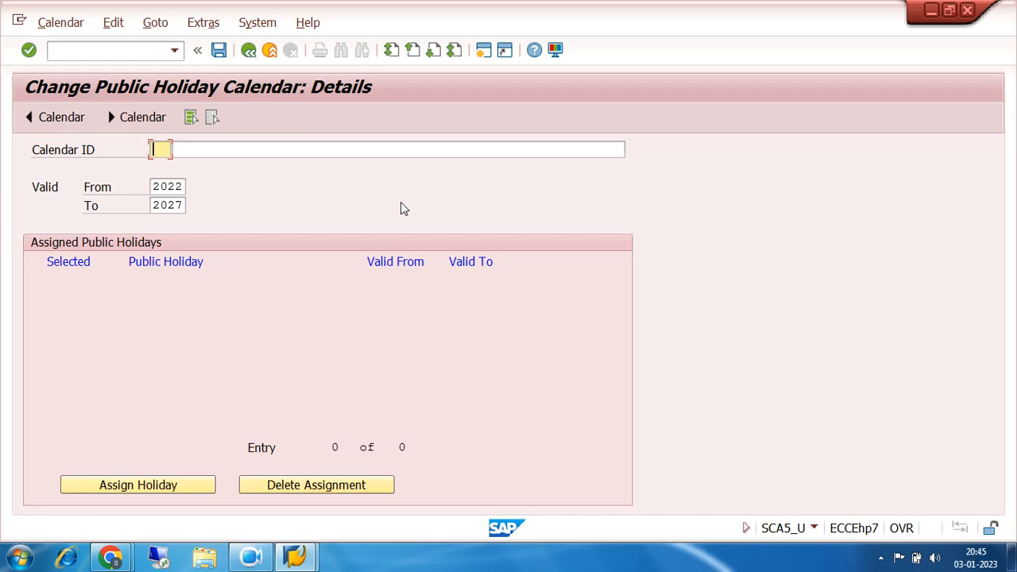
text(72)
click(302, 149)
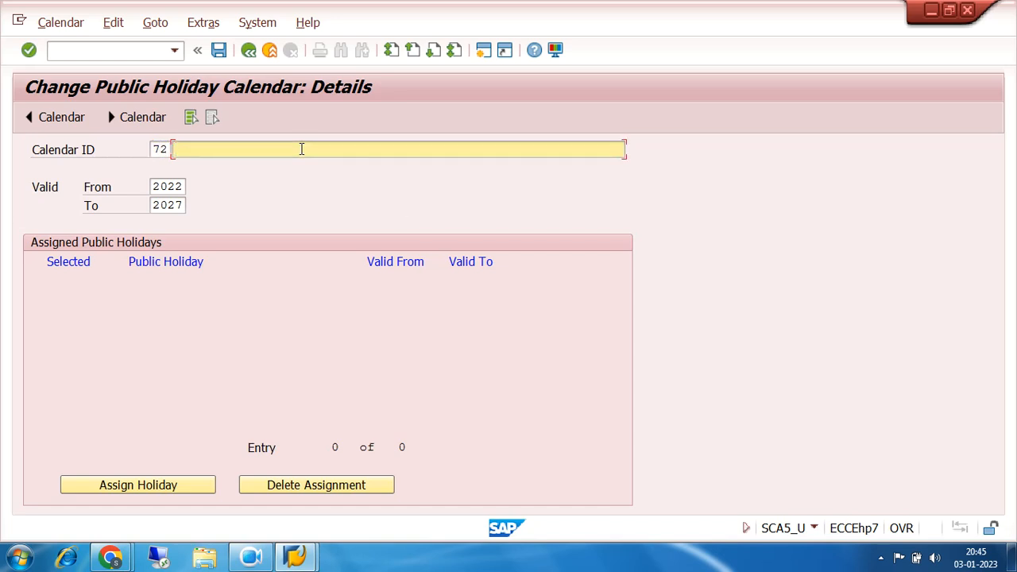
text(7200 HOLIDAY CALENDER)
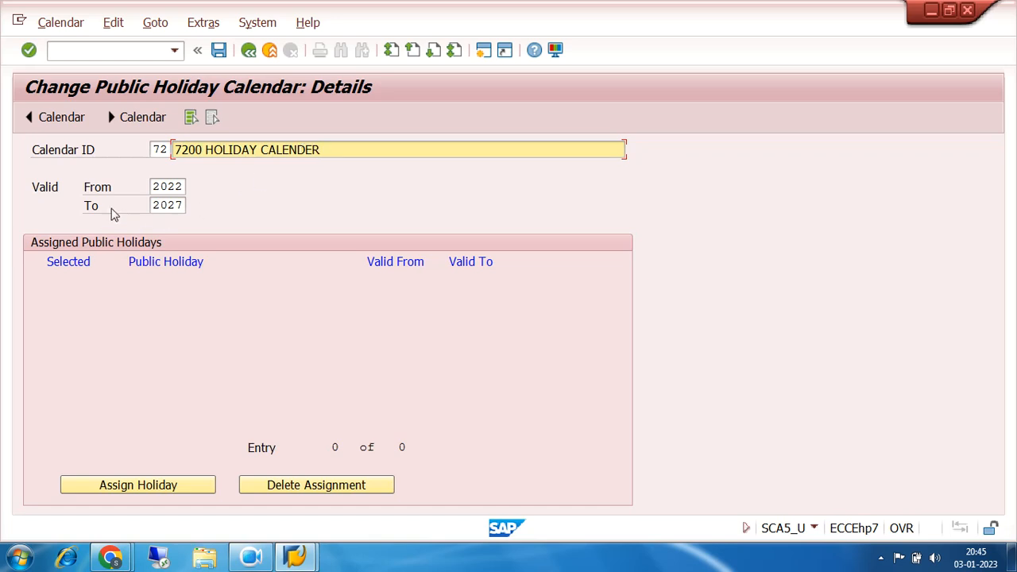
click(182, 187)
click(183, 205)
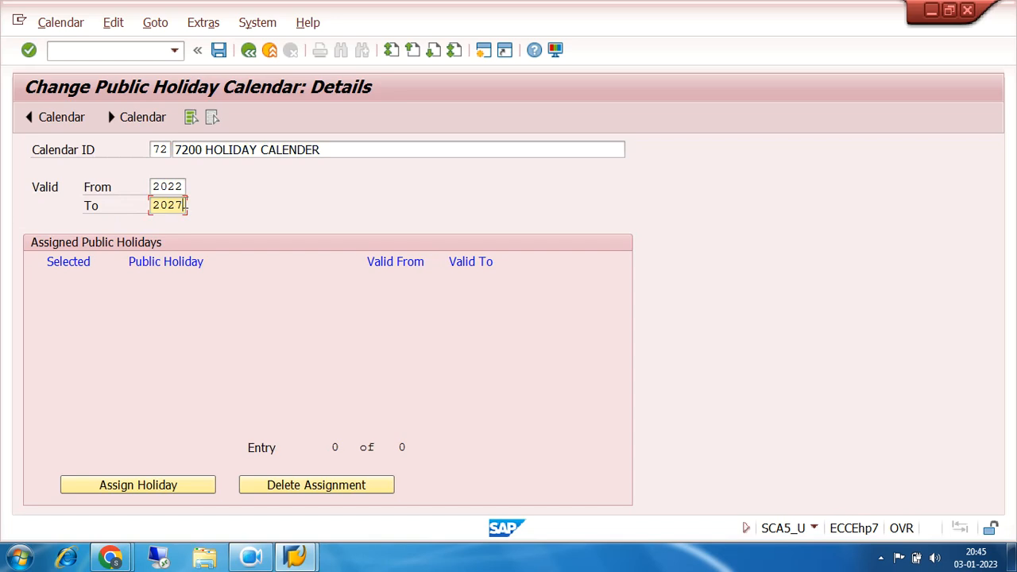
click(184, 186)
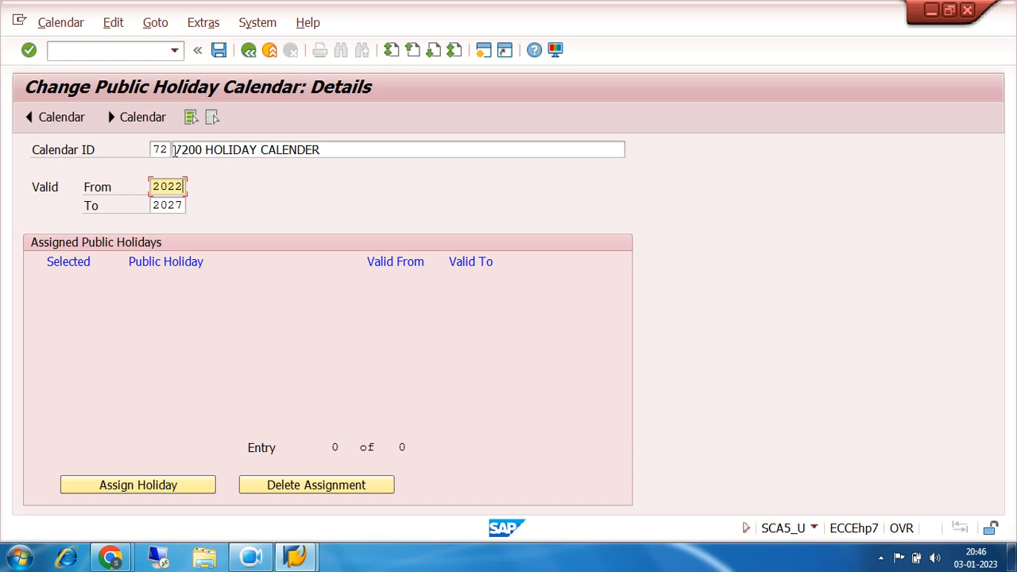
drag(175, 151, 336, 163)
drag(155, 151, 169, 151)
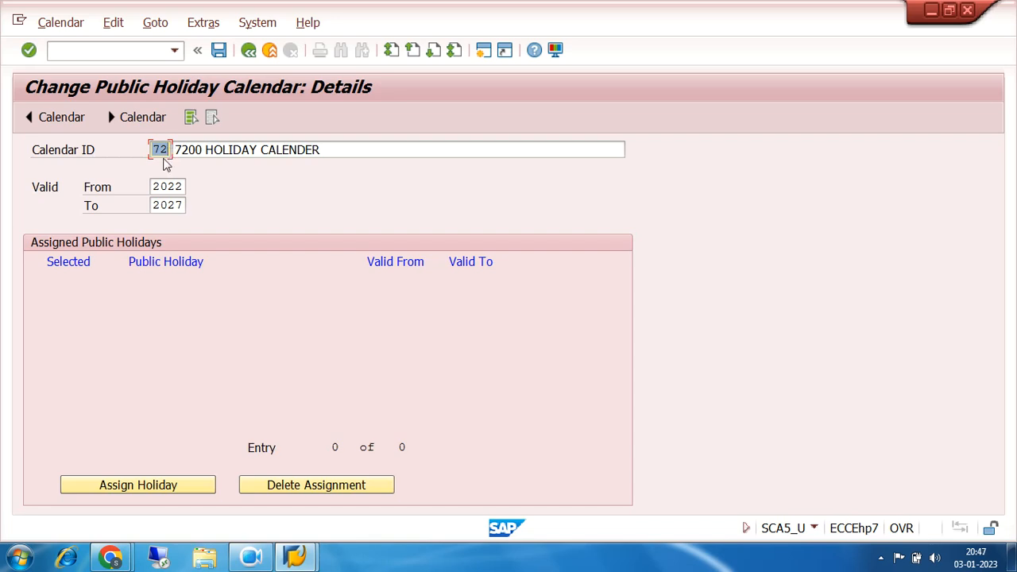
drag(154, 147, 169, 146)
- Open the list of assignable public holidays for calendar 72 and enter DHANU as the search term
click(147, 486)
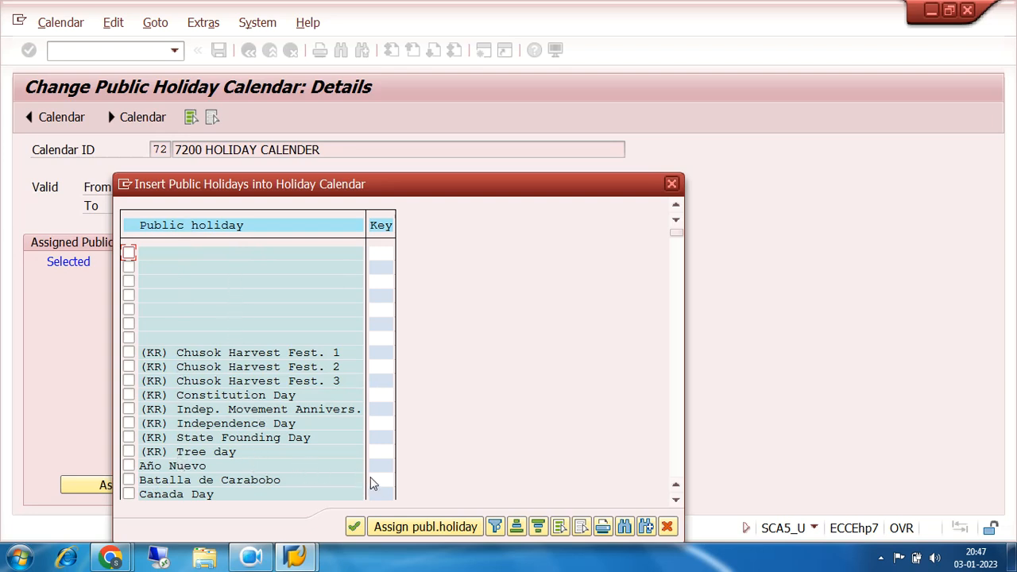
click(625, 527)
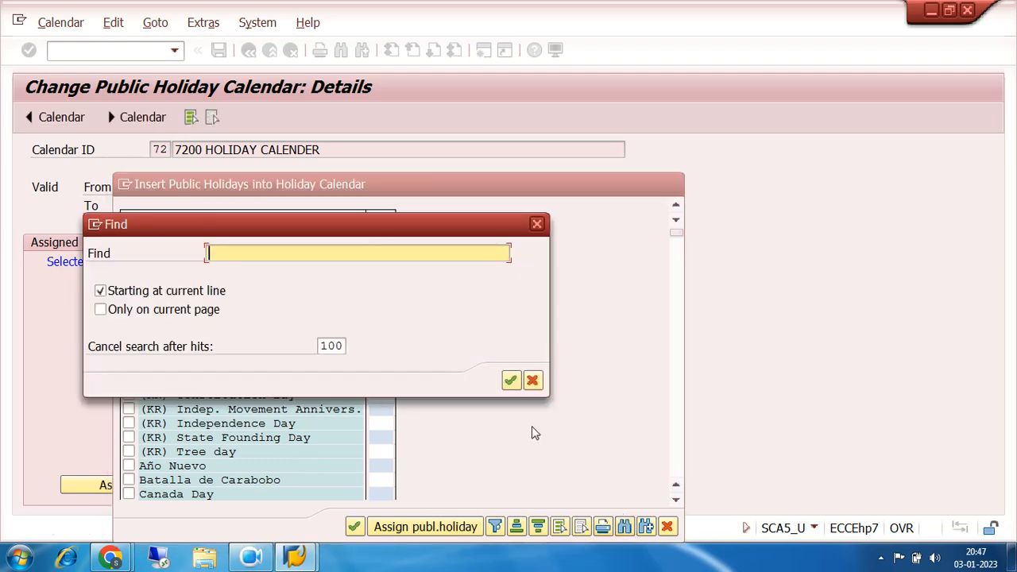
text(DHANU)
- Restrict the DHANU search to the current page with a limit of 999 hits, run it, and go to the DHANU YATRA entry
click(346, 346)
key(BackSpace)
key(BackSpace)
key(BackSpace)
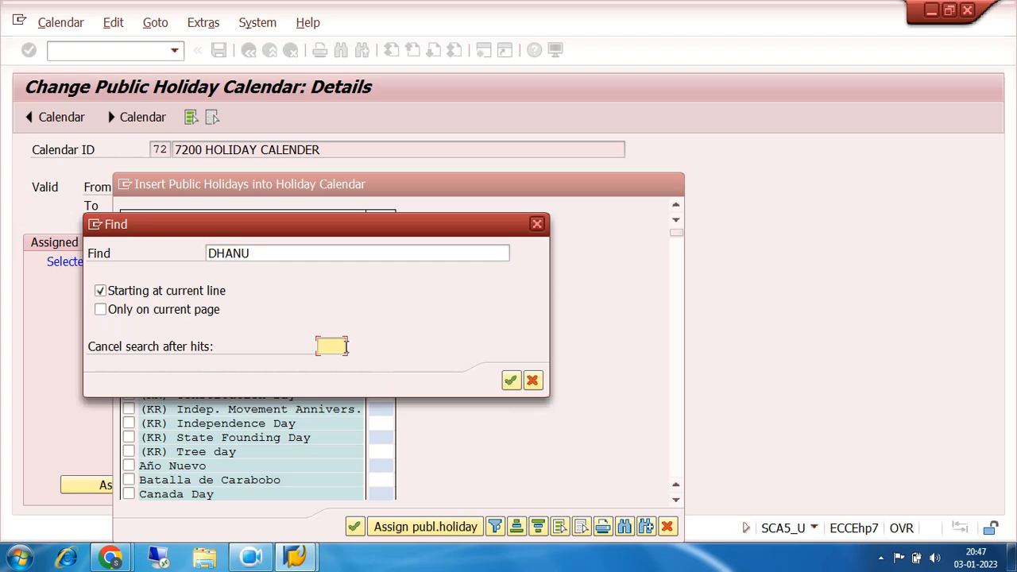
click(509, 381)
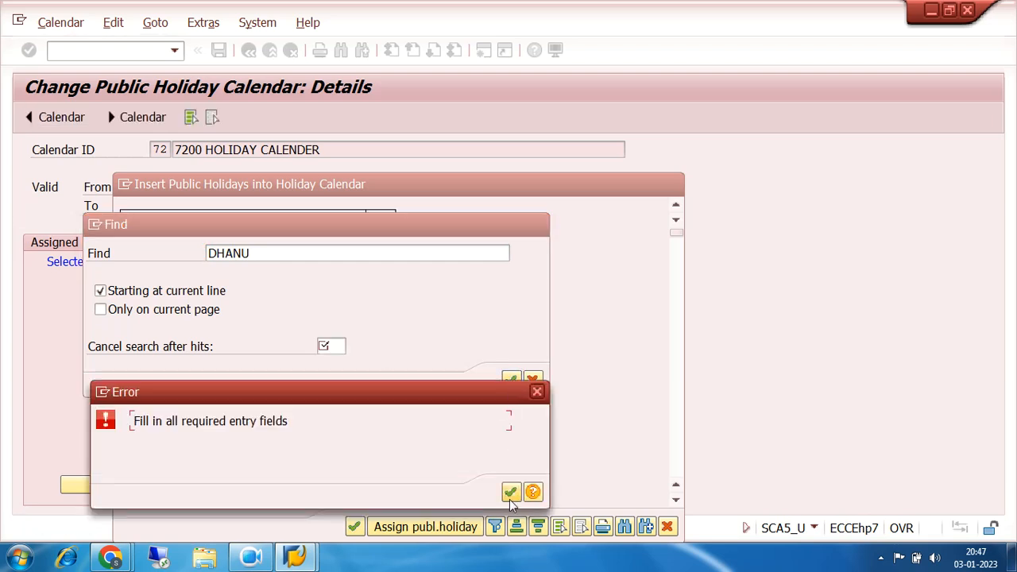
click(510, 494)
click(100, 310)
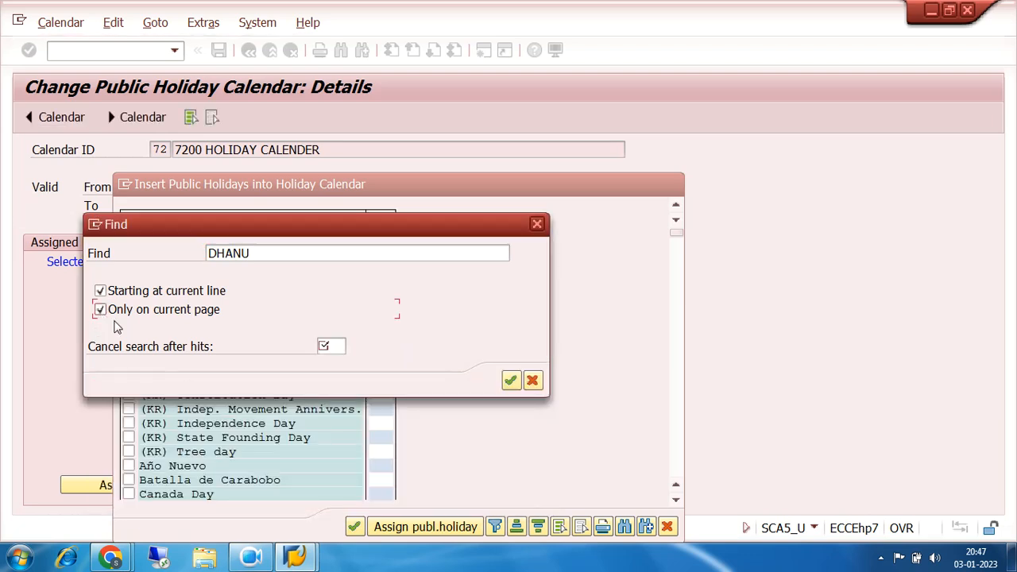
click(336, 346)
text(999)
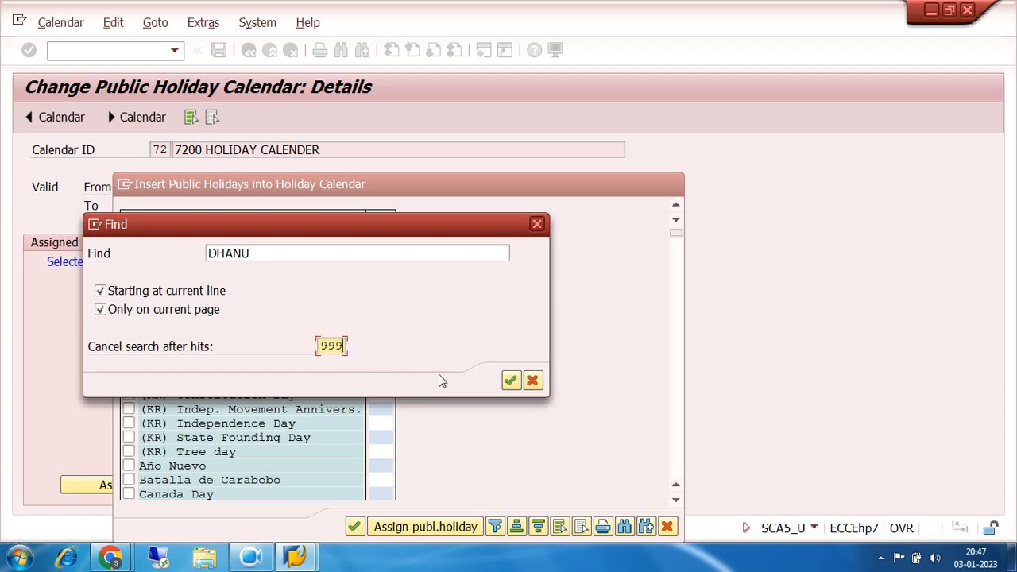
click(511, 380)
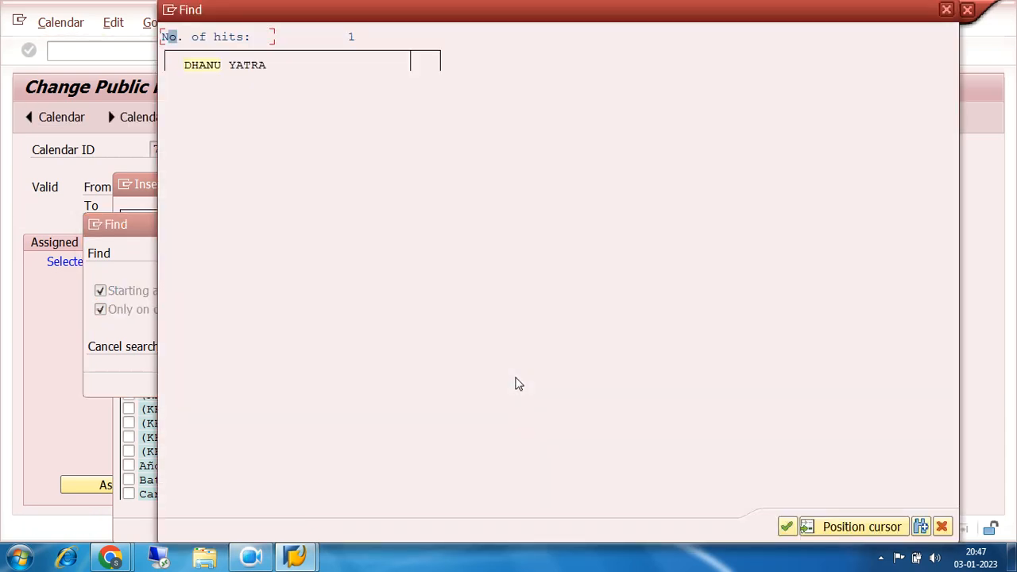
double_click(206, 68)
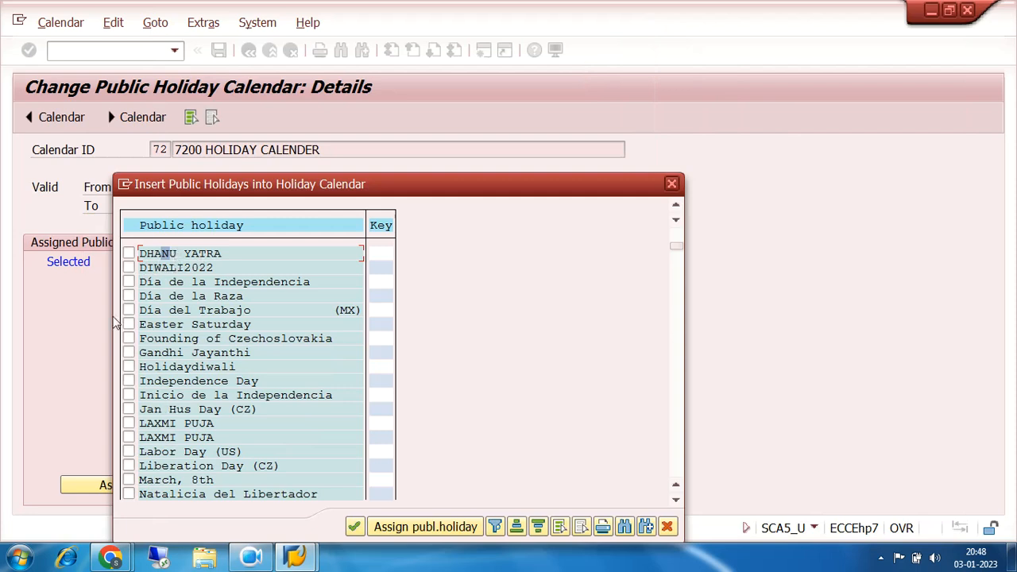
- Assign the DHANU YATRA public holiday to holiday calendar 72 and save the calendar
click(128, 253)
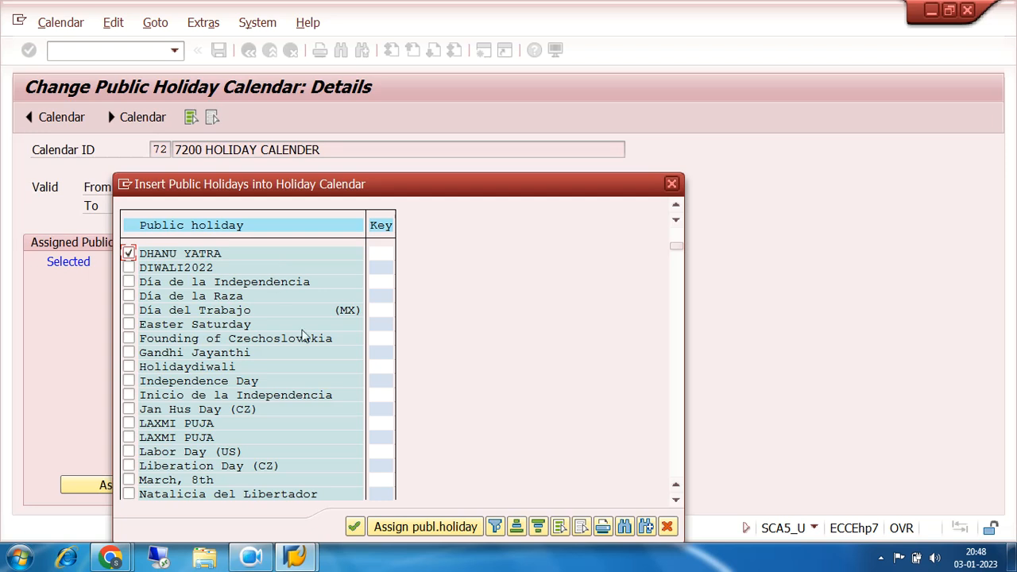
click(423, 531)
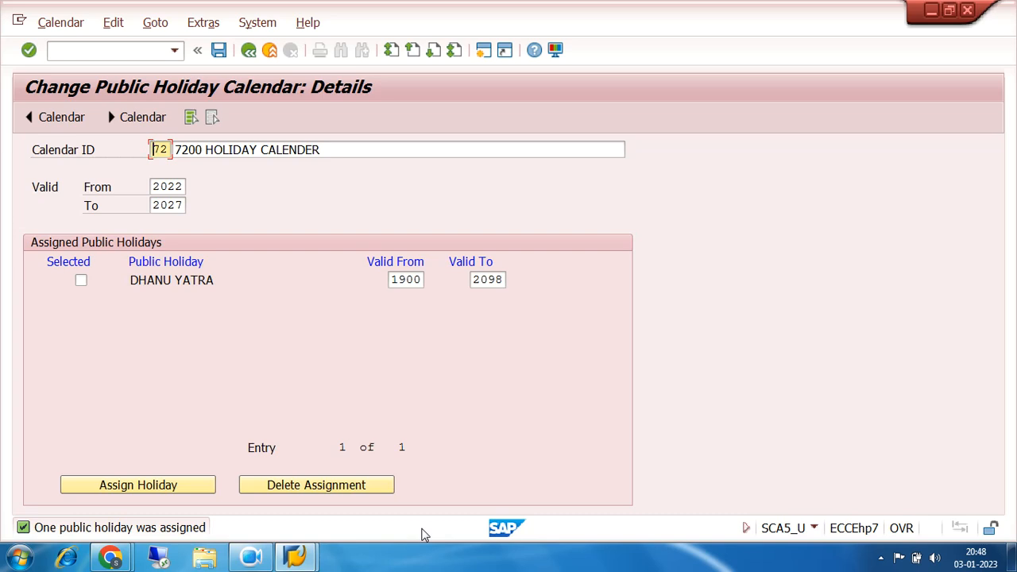
click(219, 50)
click(600, 527)
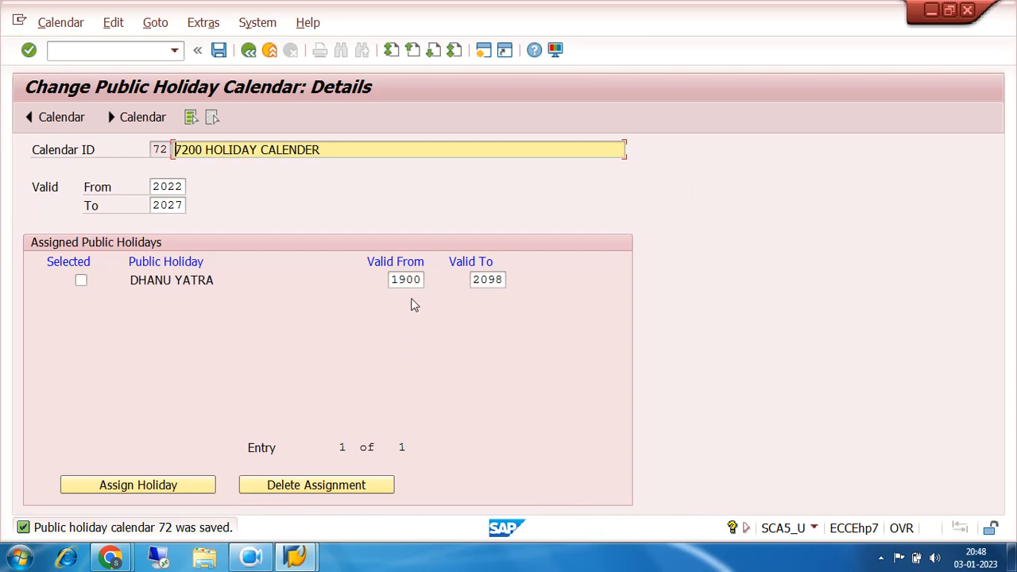
- Return to the calendar main menu and open the factory calendars in change mode
click(248, 51)
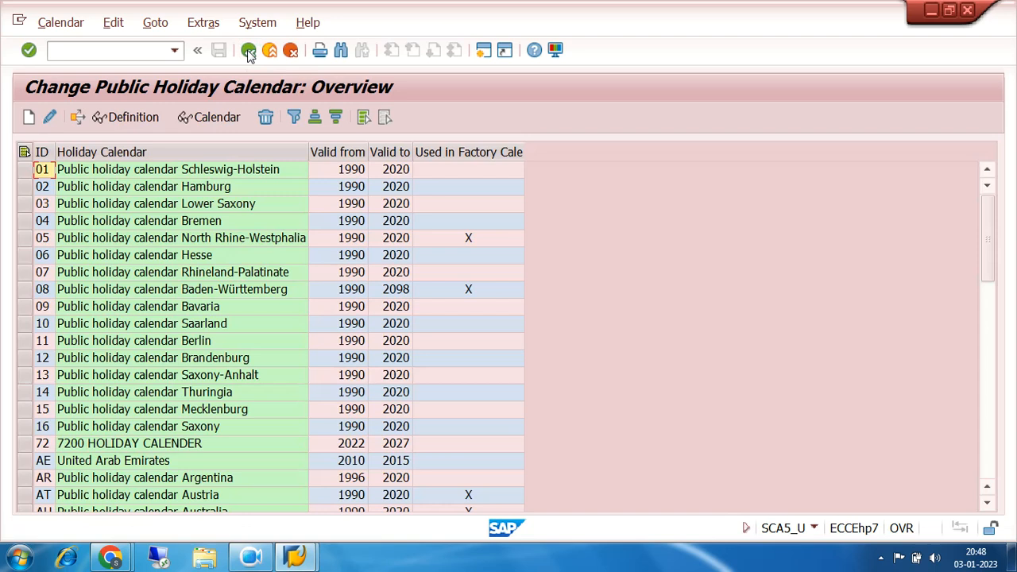
click(248, 51)
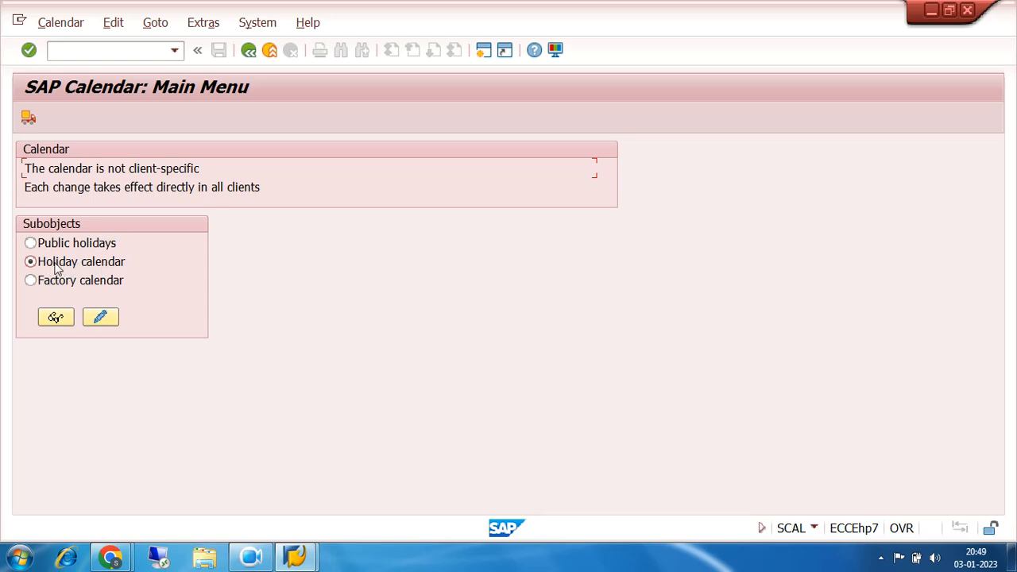
click(31, 281)
click(102, 319)
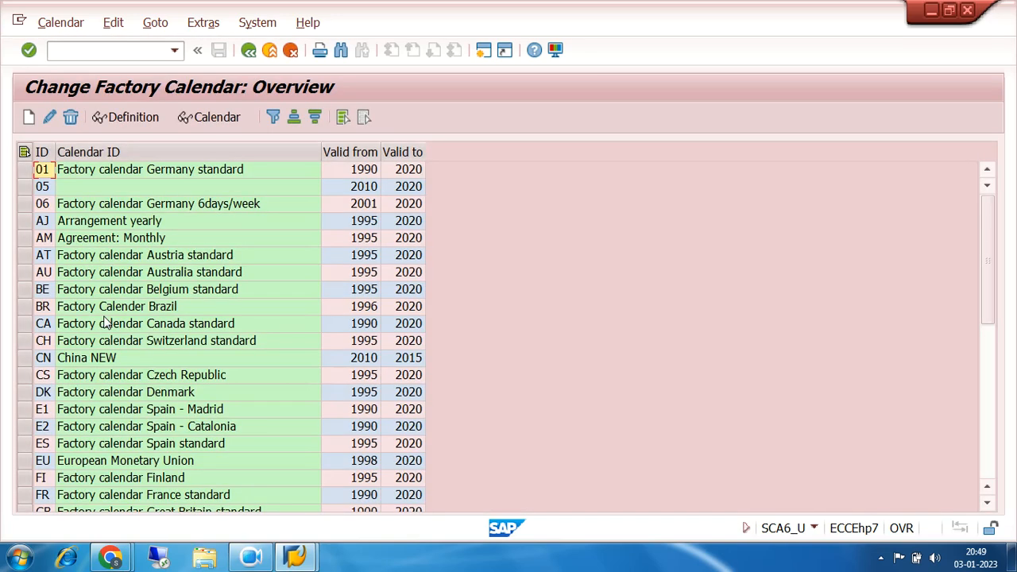
- Start a new factory calendar with ID 72 and the description FACTORY CALENDER
click(28, 119)
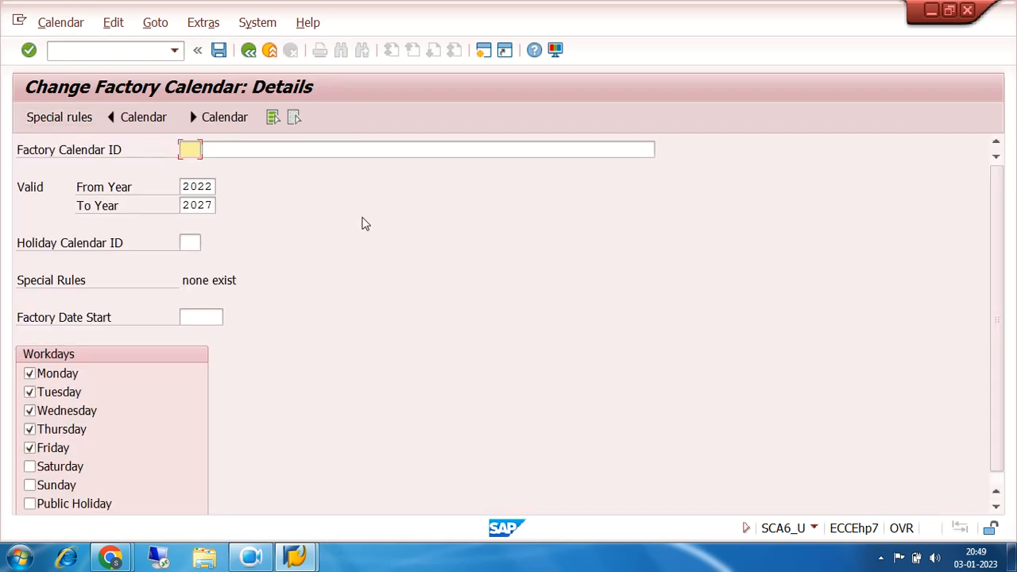
text(72)
click(266, 150)
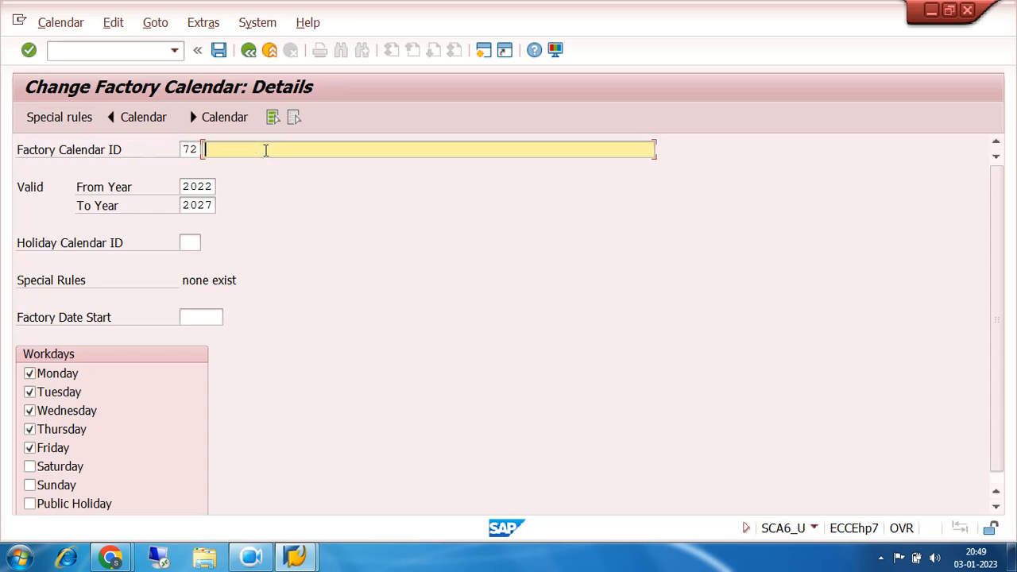
text(FACTORY CALENDER)
click(250, 559)
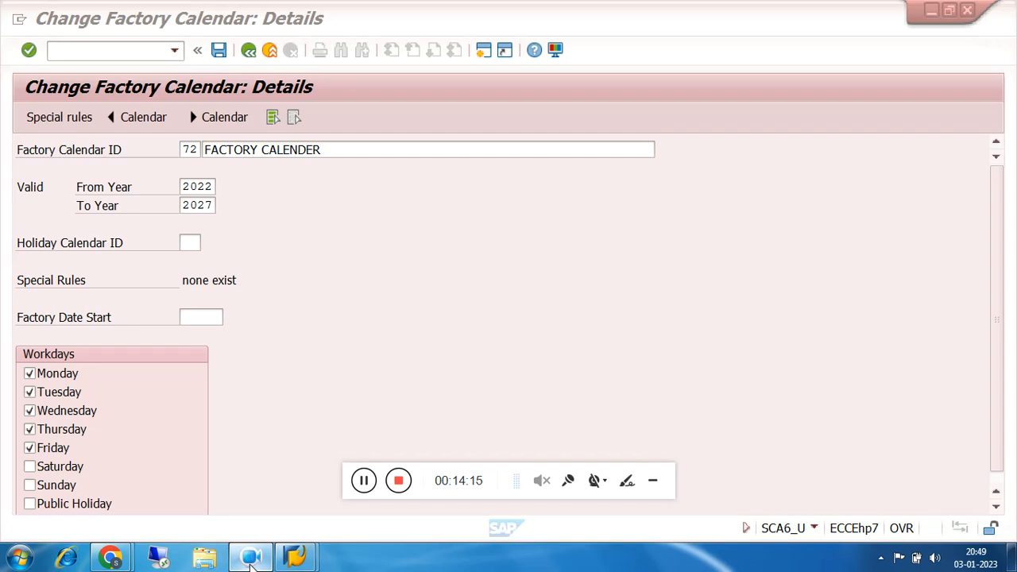
click(653, 481)
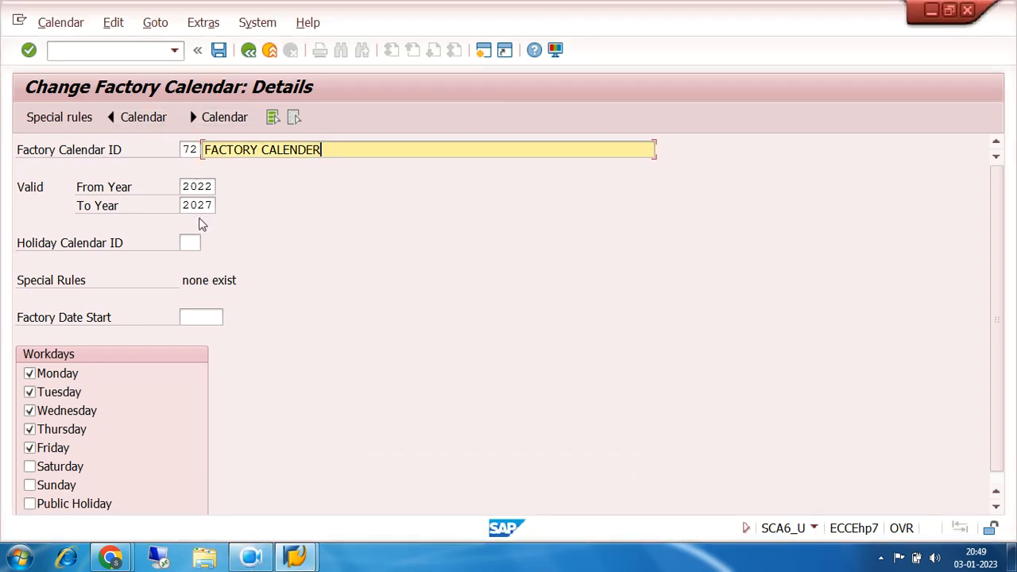
- Link holiday calendar 72 to the new factory calendar and save it
click(190, 242)
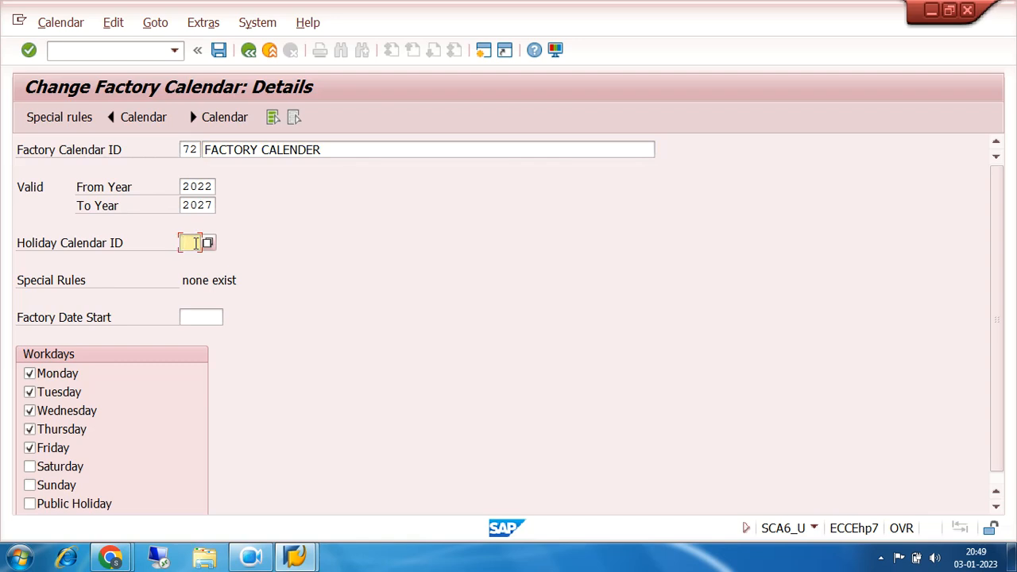
text(72)
click(219, 51)
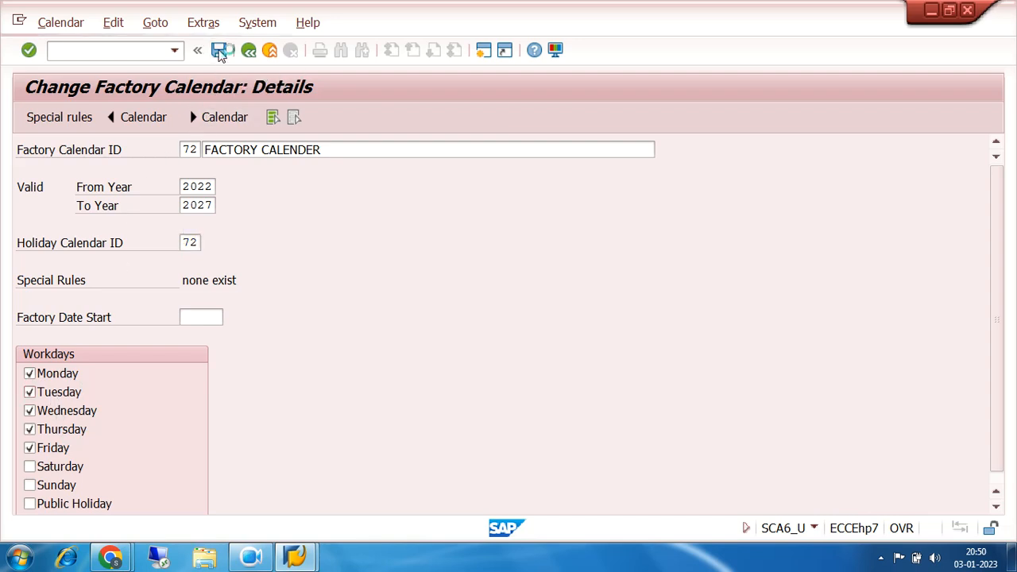
click(600, 527)
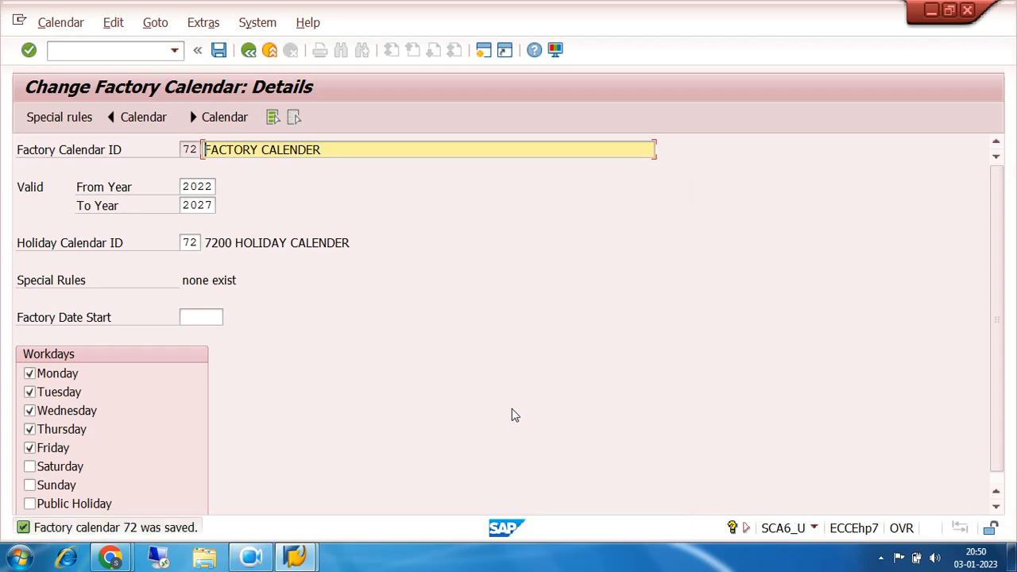
- Return to the implementation guide structure and collapse the SAP NetWeaver node
click(248, 50)
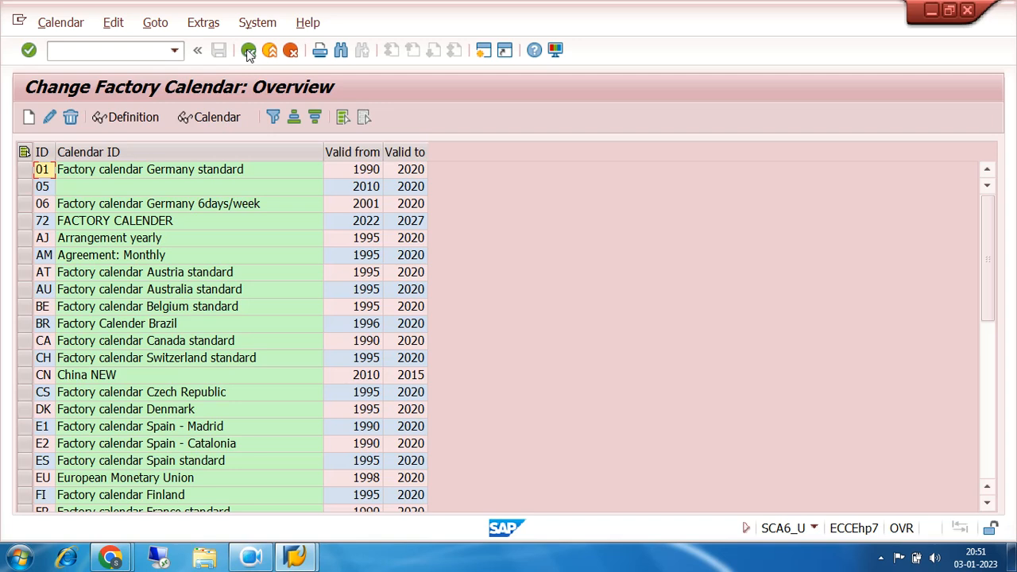
click(248, 50)
click(248, 50)
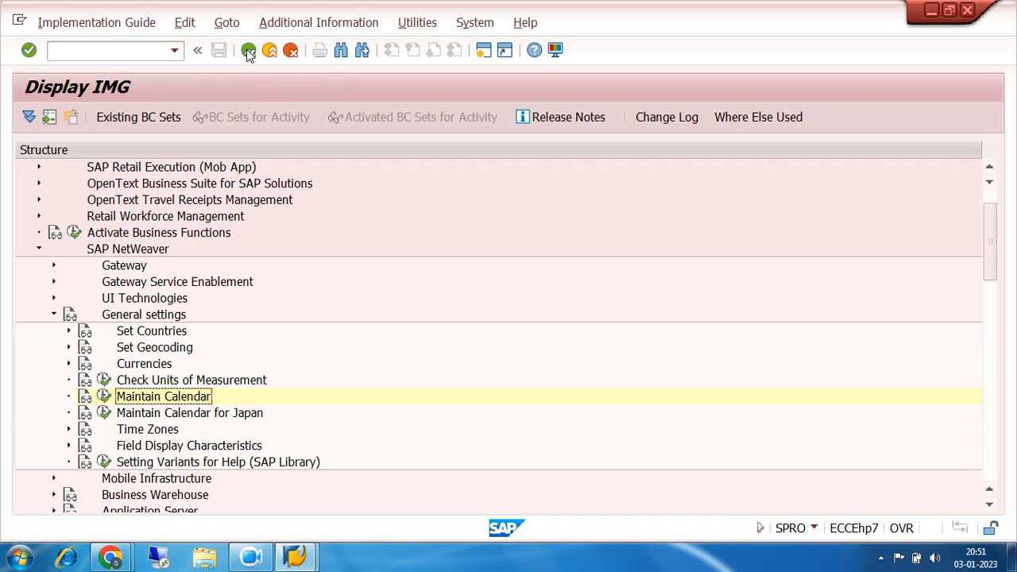
click(38, 249)
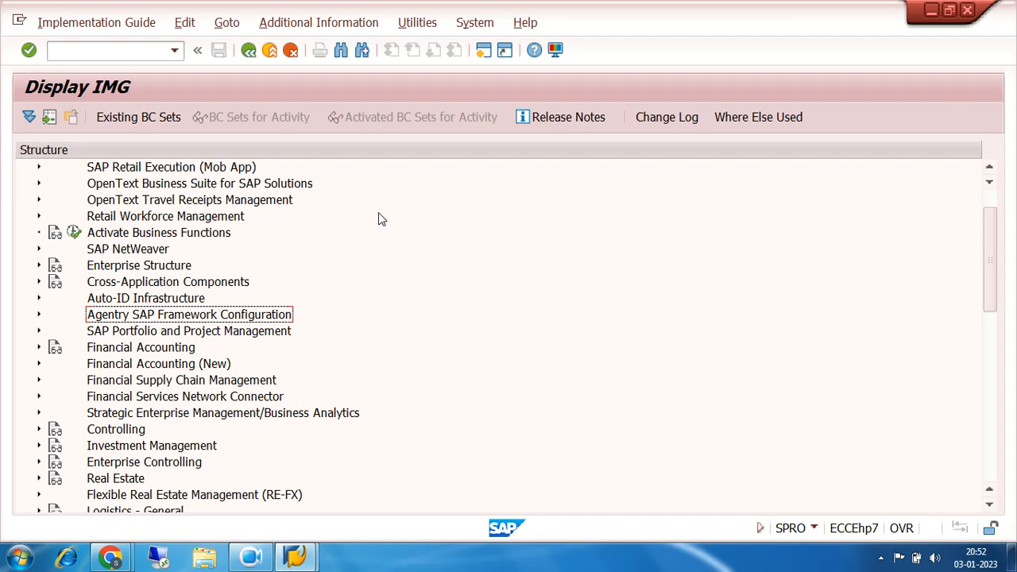
- Expand Financial Accounting (New), its Global Settings (New), and the Withholding Tax node in the implementation guide
click(40, 364)
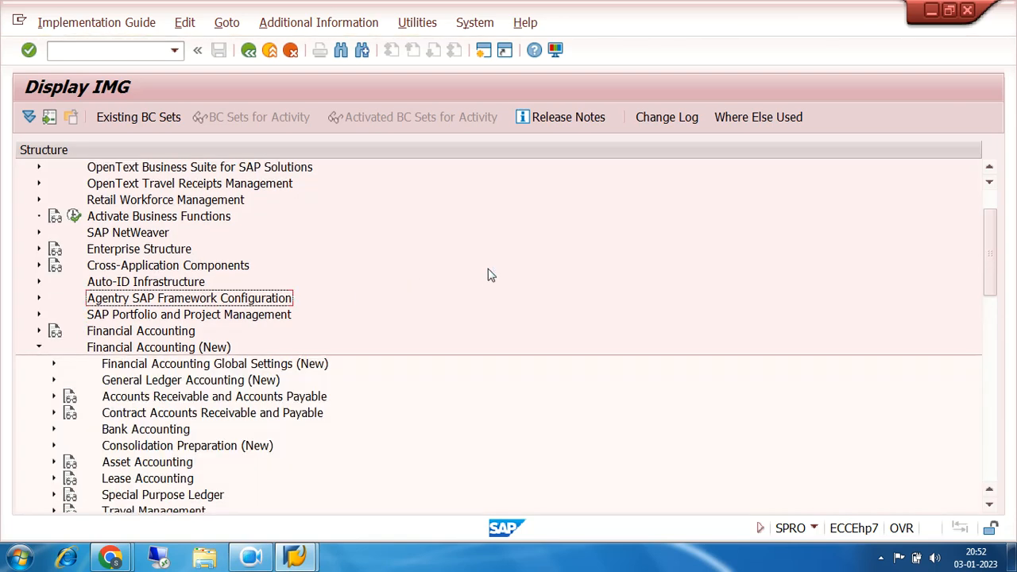
scroll(490, 275, down, 2)
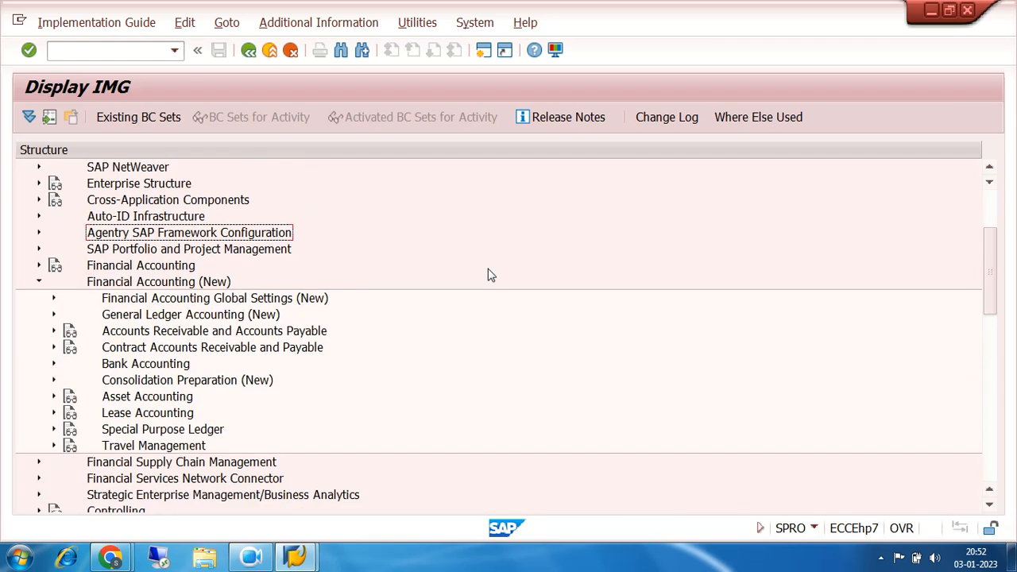
click(54, 299)
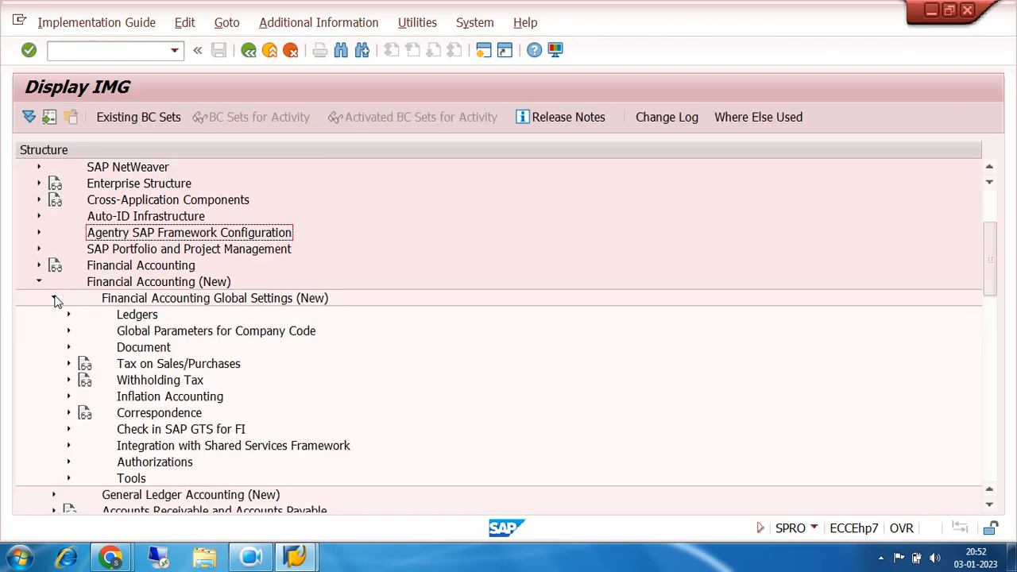
click(149, 303)
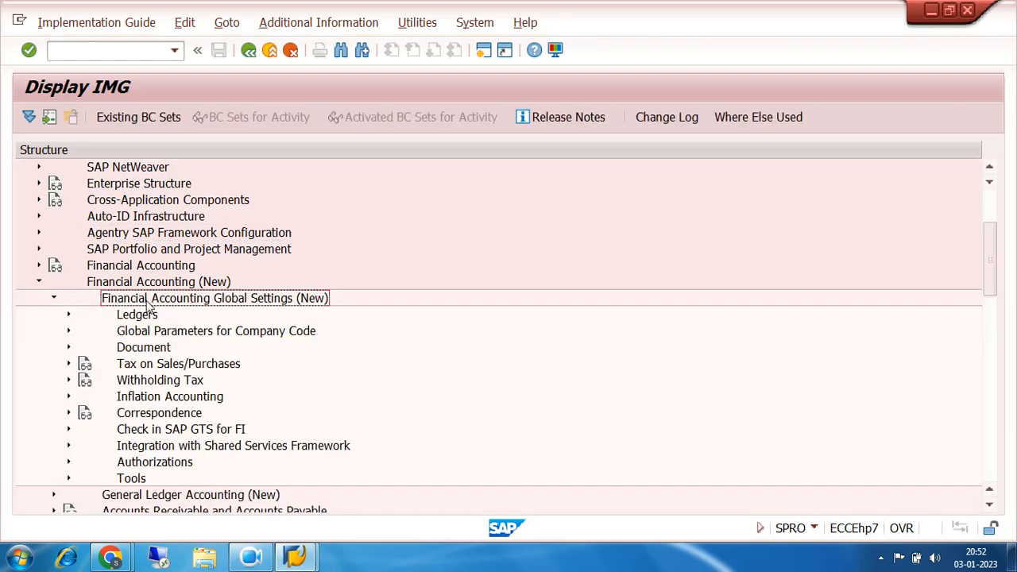
click(140, 384)
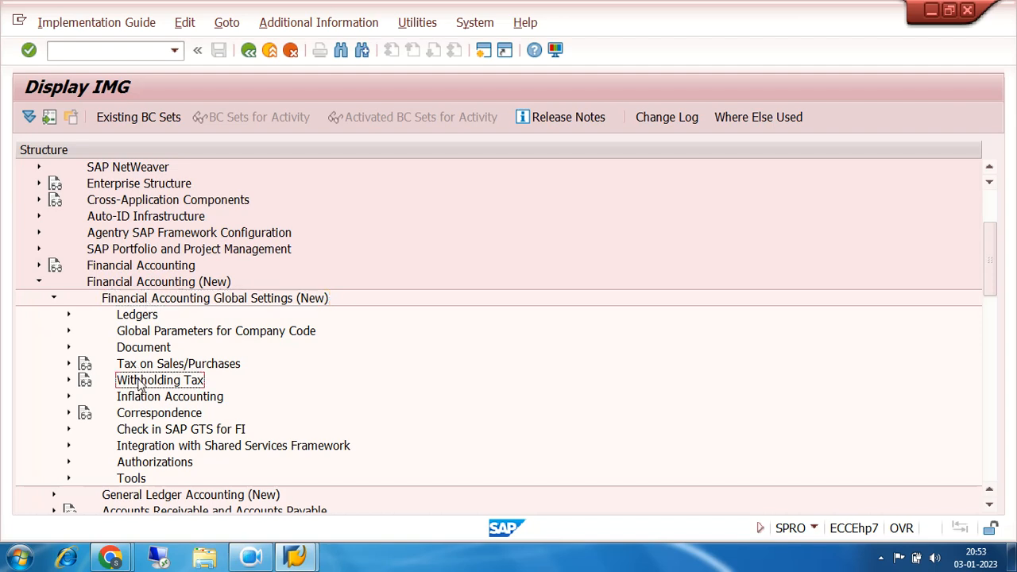
click(69, 381)
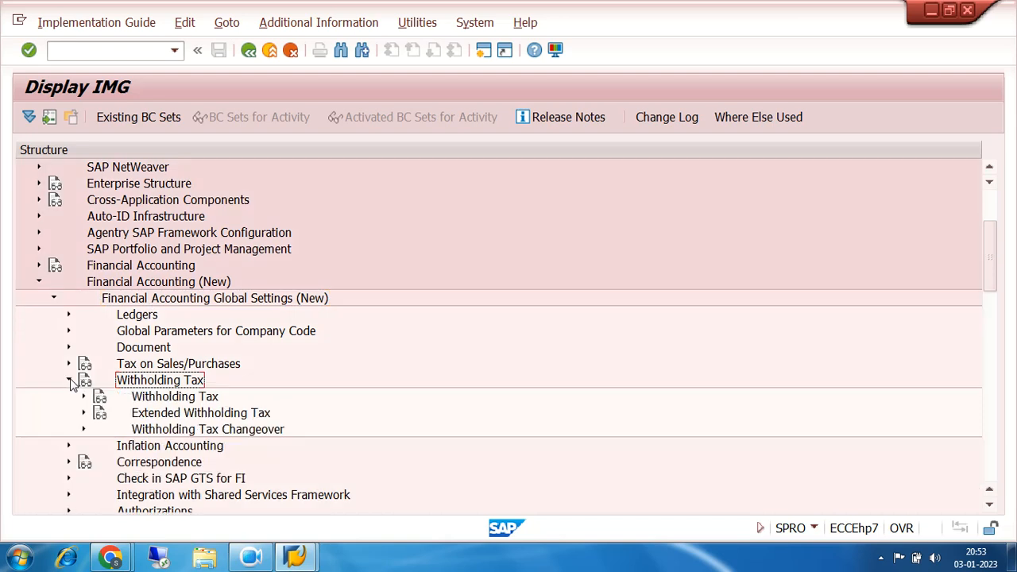
- Look over the Withholding Tax and Extended Withholding Tax subnodes, ending with Extended Withholding Tax selected
scroll(454, 275, down, 2)
click(176, 332)
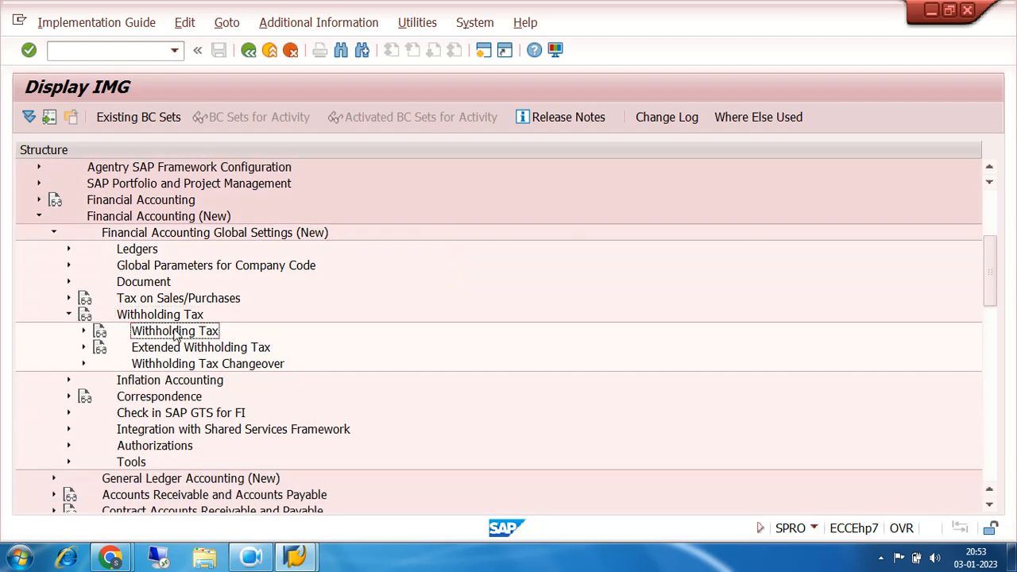
click(175, 351)
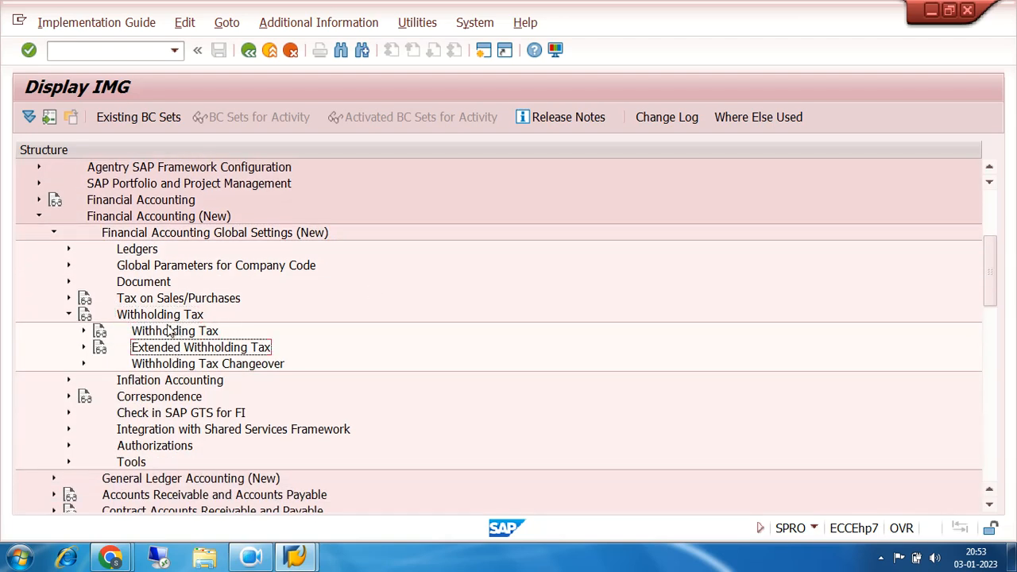
click(169, 335)
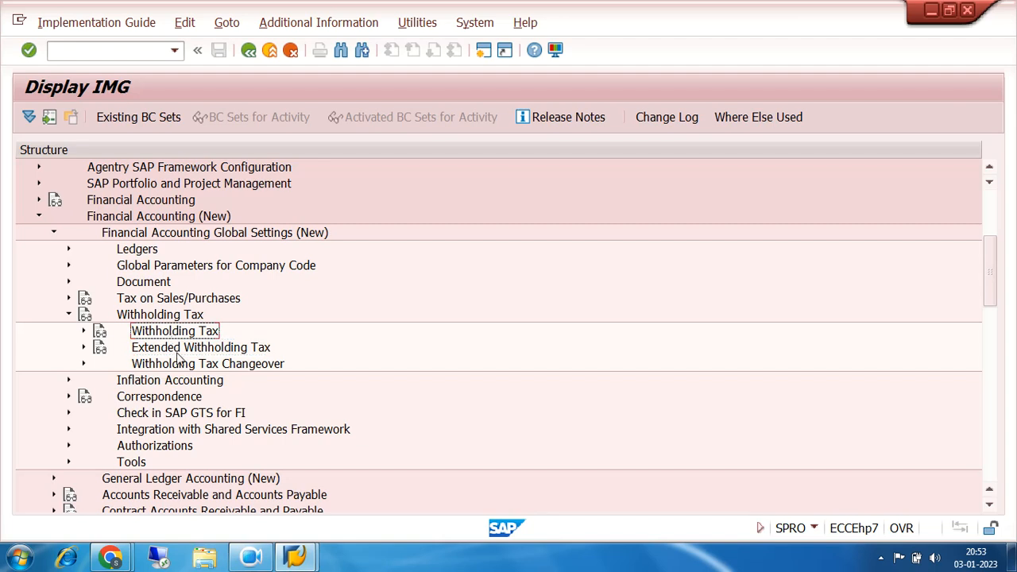
click(179, 353)
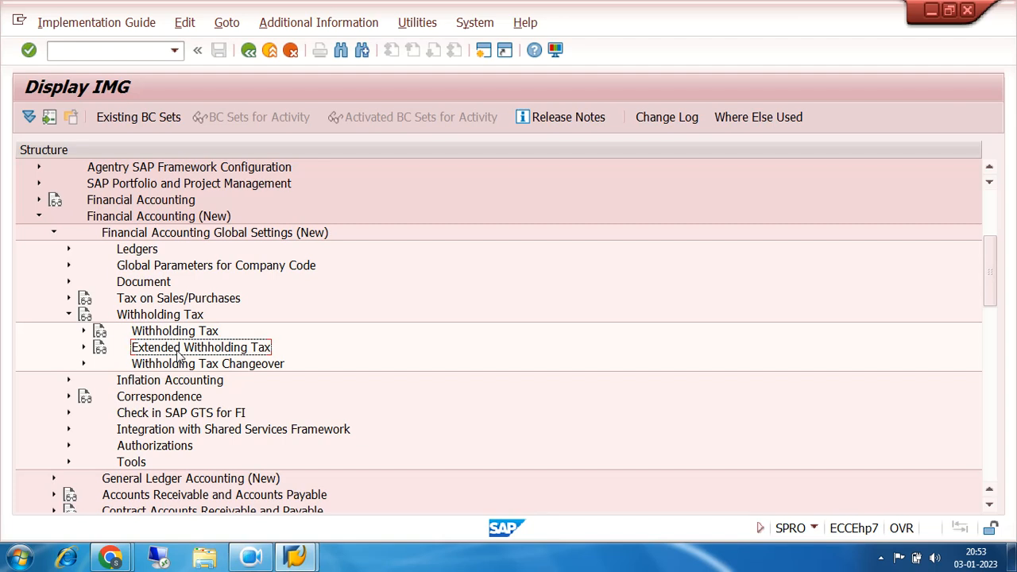
scroll(179, 357, down, 1)
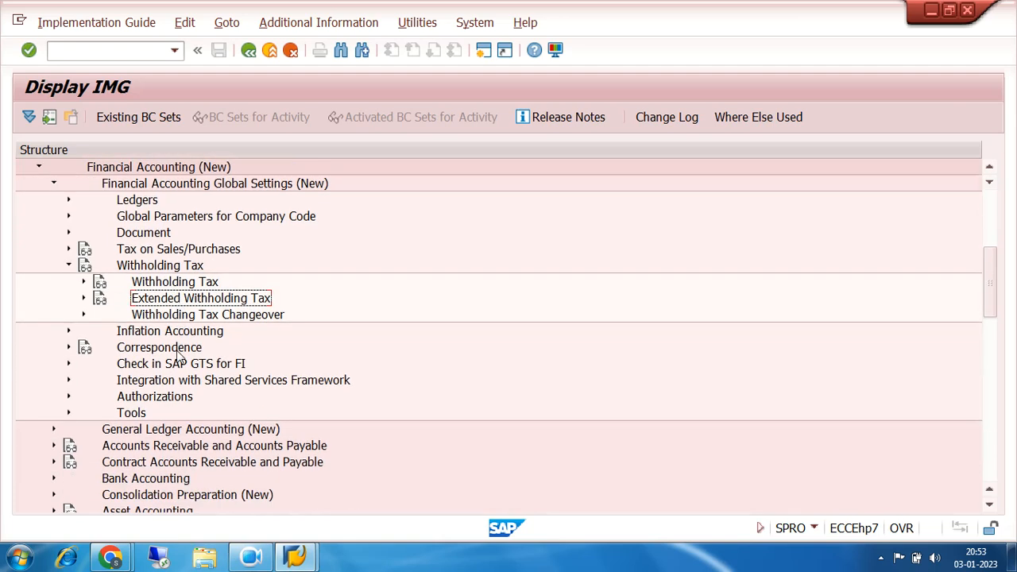
- Open Check Withholding Tax Countries in the Basic Settings of Extended Withholding Tax
click(84, 298)
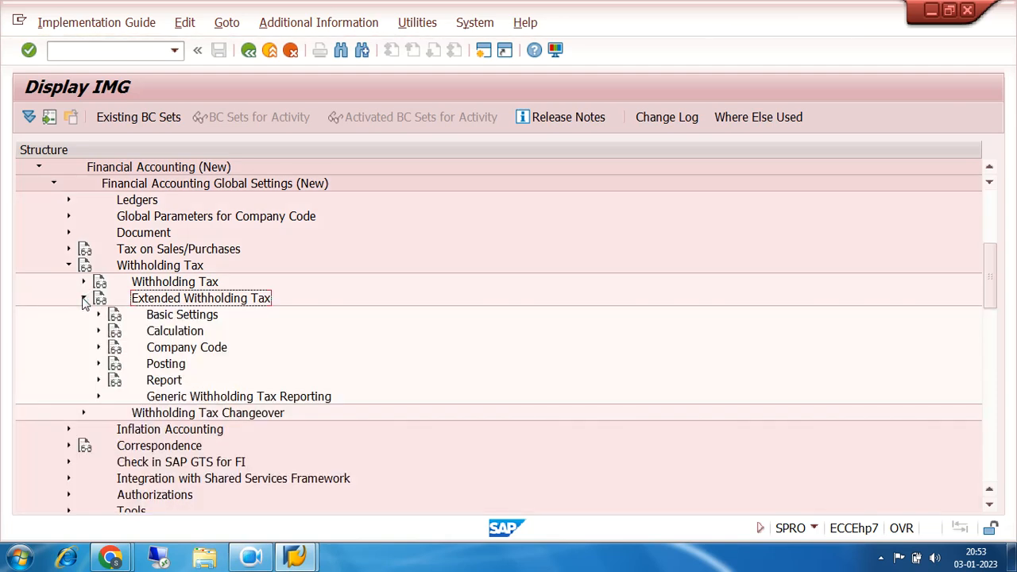
click(99, 315)
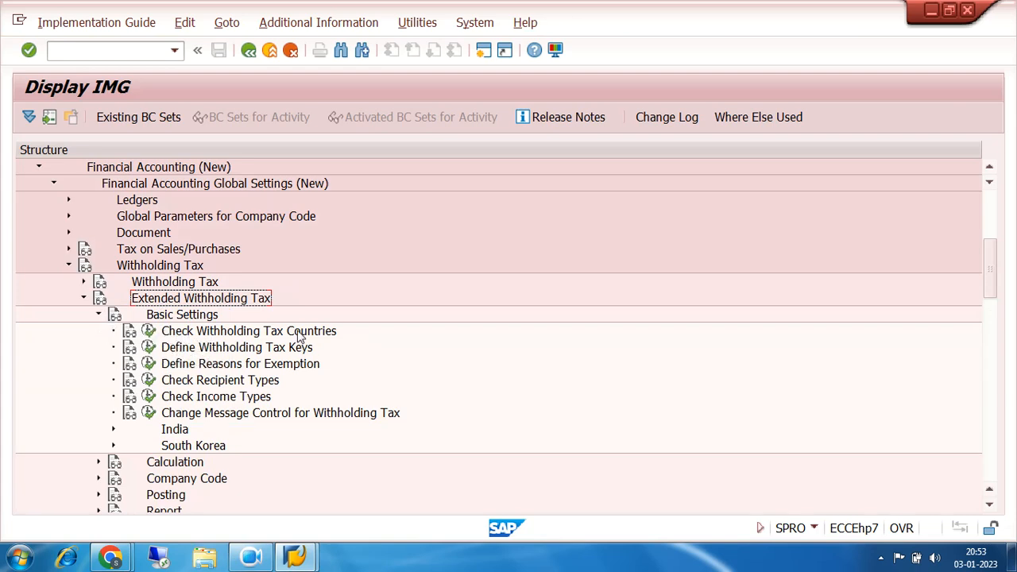
click(150, 332)
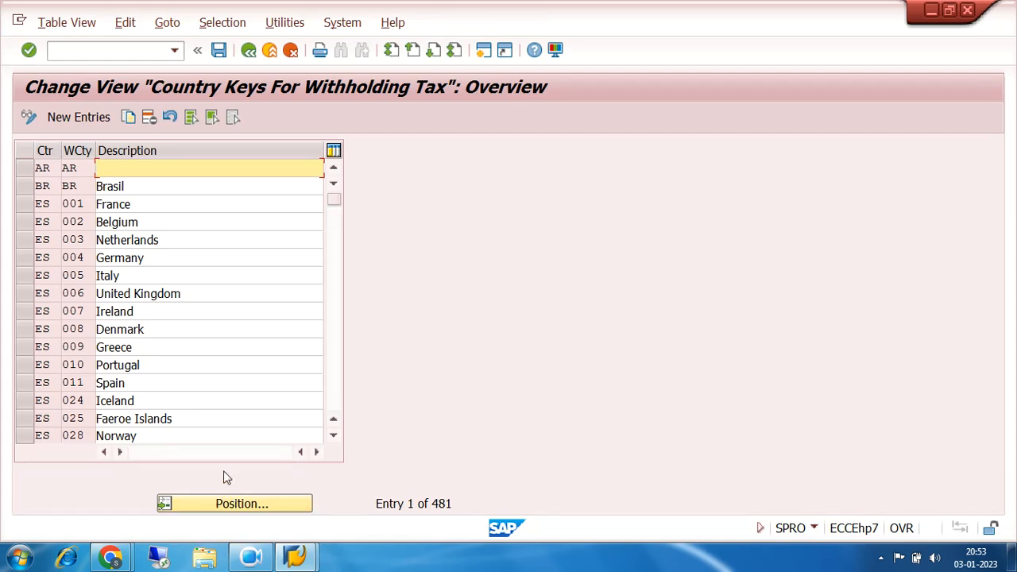
- Look through the withholding tax country descriptions, from Brasil down to Spain
click(108, 186)
click(112, 222)
click(114, 240)
click(116, 275)
click(119, 311)
click(119, 329)
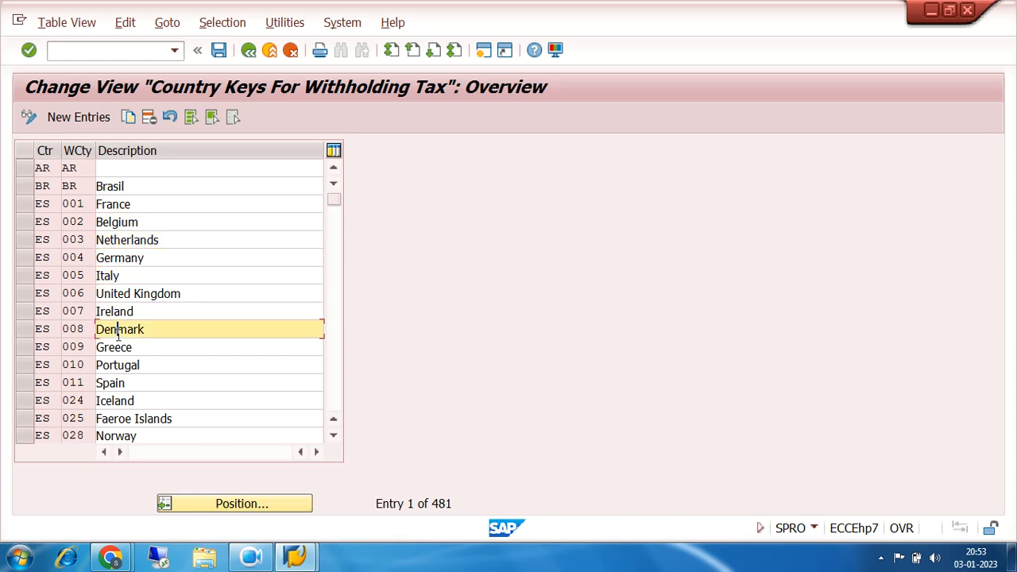
click(119, 365)
click(119, 383)
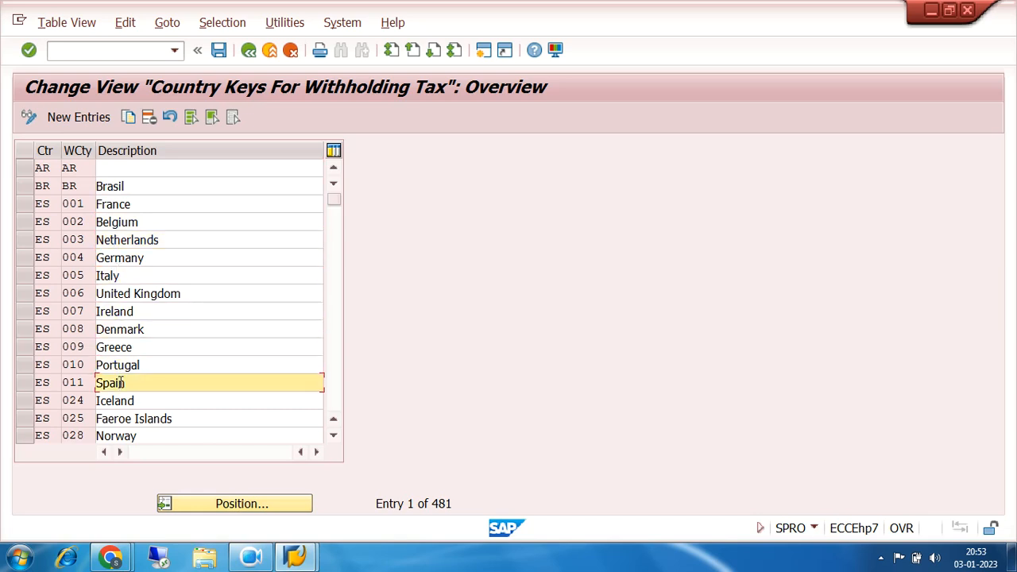
- Position the withholding tax country list at country IN
click(245, 508)
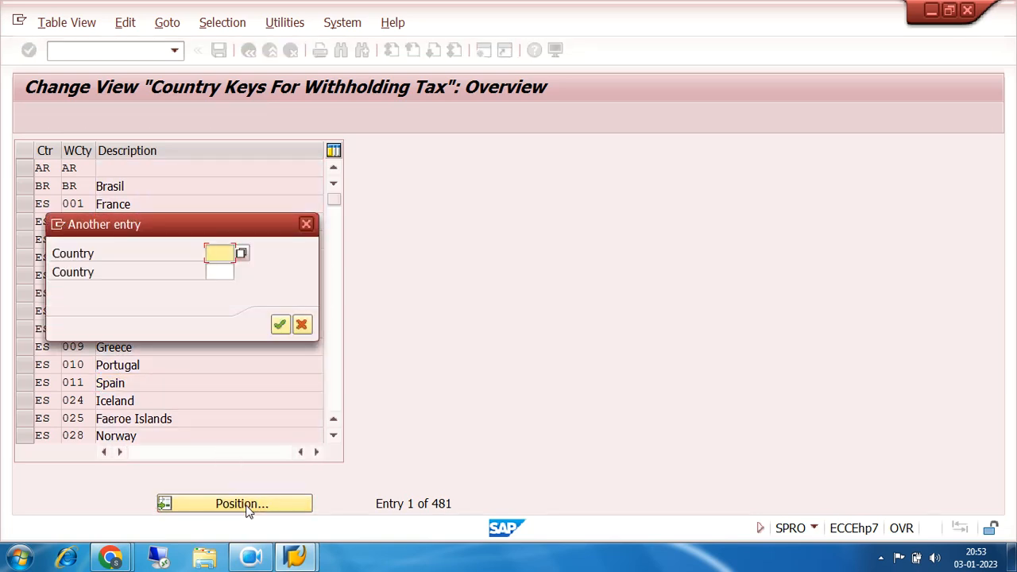
text(in)
key(Return)
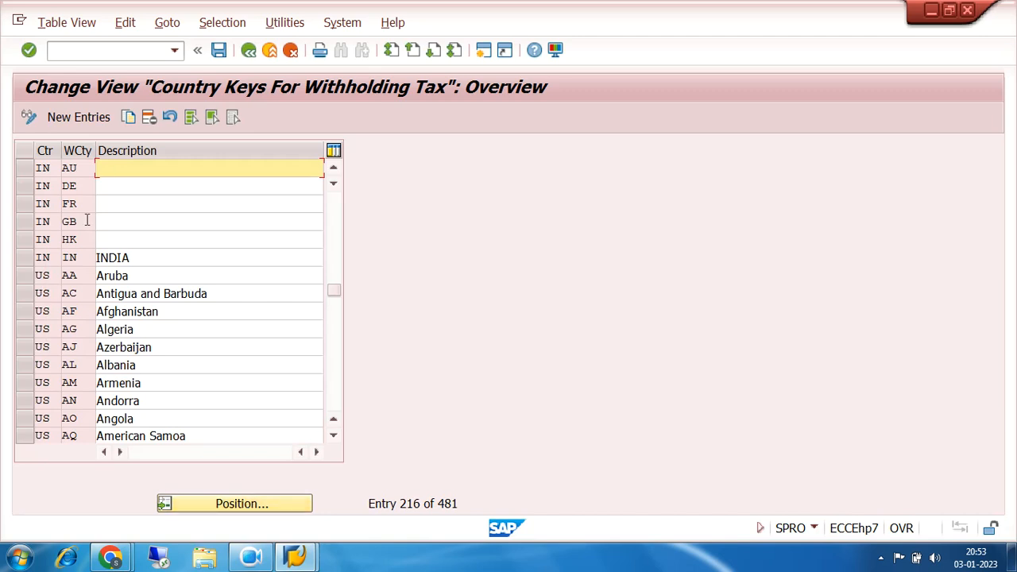
- Examine the country keys of the IN entries, from AU down to the INDIA row
click(46, 167)
click(46, 221)
click(45, 256)
click(48, 170)
click(45, 236)
click(42, 261)
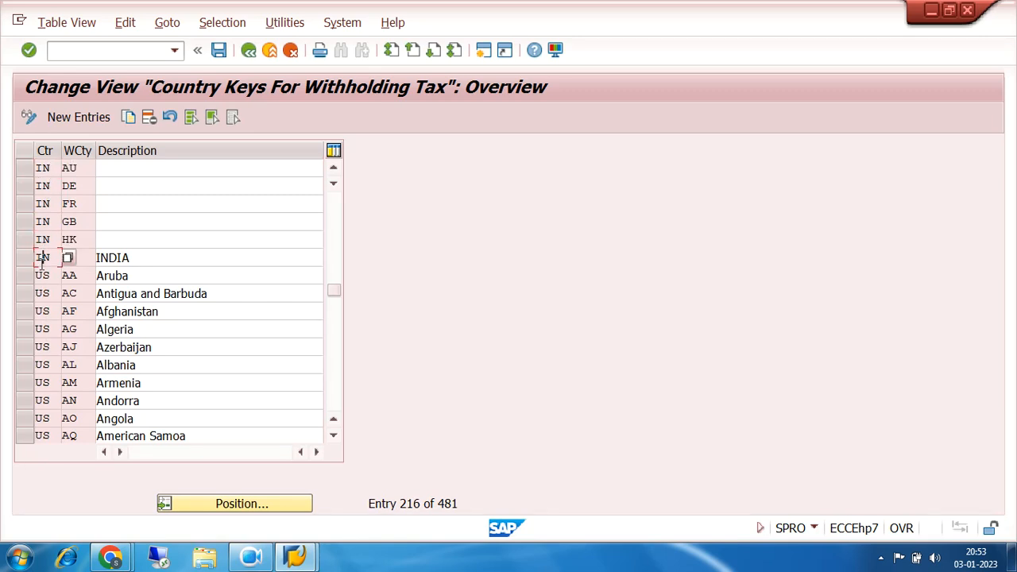
click(51, 167)
click(51, 185)
click(51, 168)
click(50, 186)
click(48, 203)
click(47, 221)
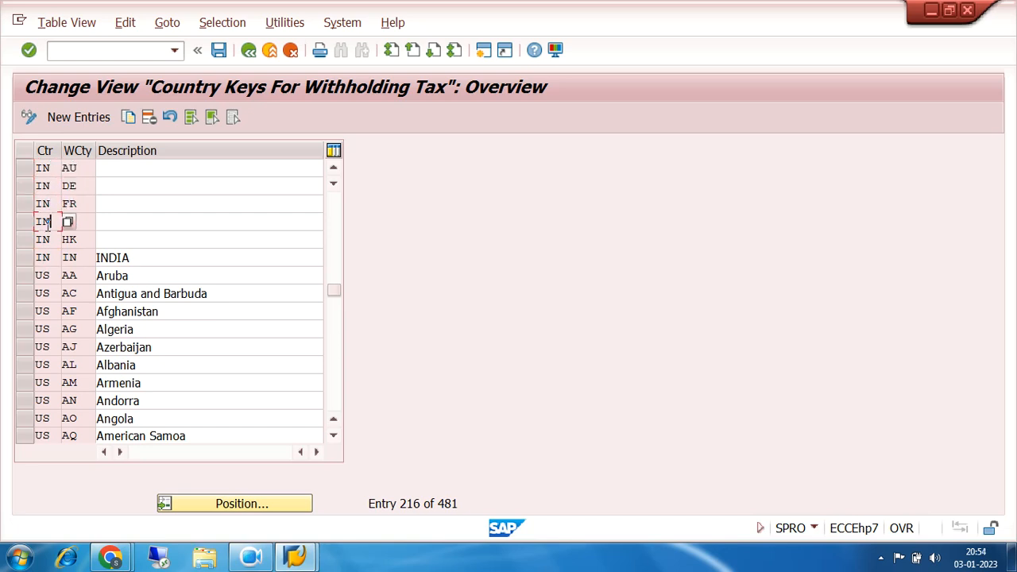
click(50, 258)
click(53, 239)
click(50, 258)
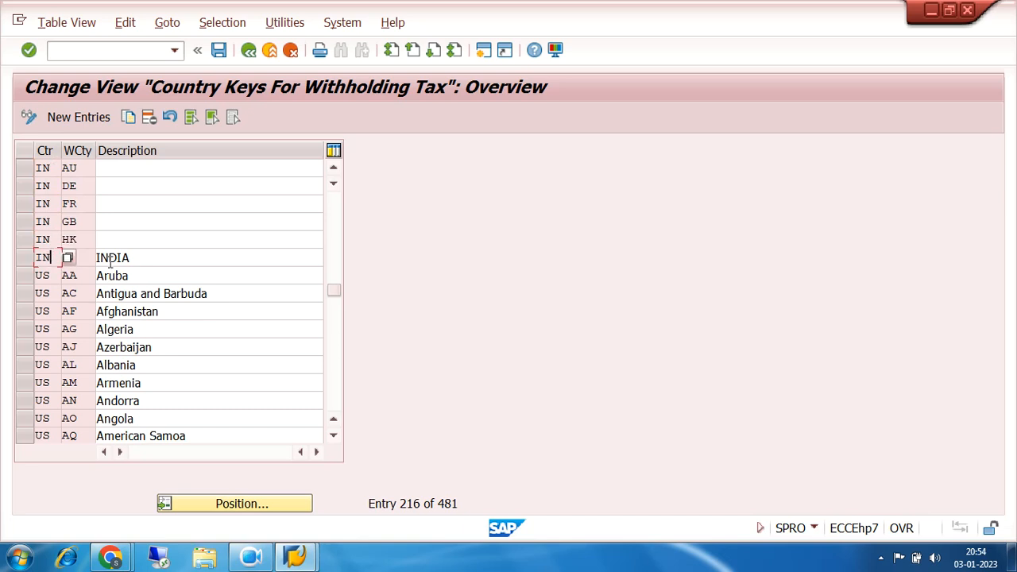
- Check the descriptions of the IN entries, including INDIA, and return to the implementation guide
click(139, 260)
click(125, 167)
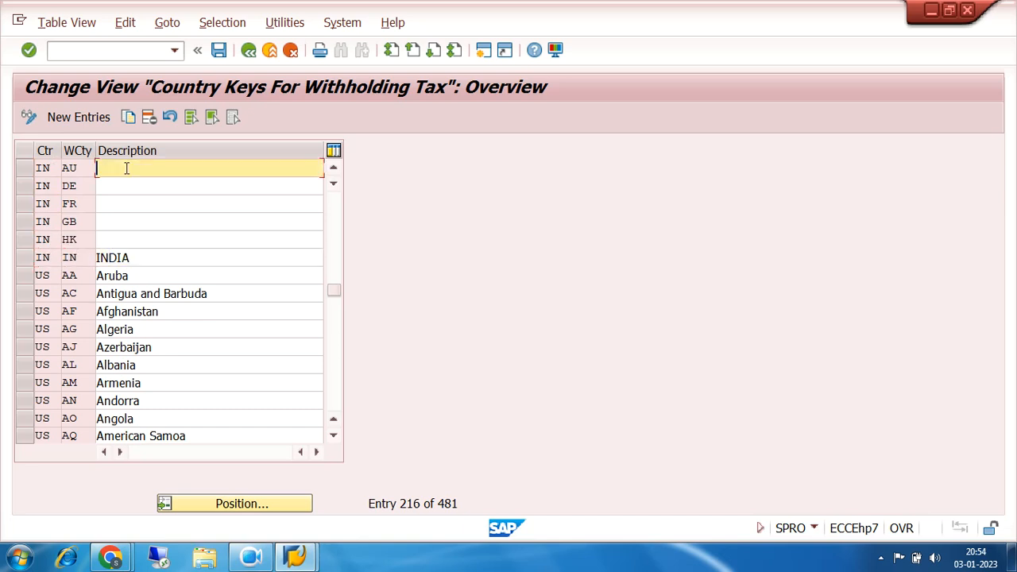
click(119, 184)
click(116, 202)
click(114, 221)
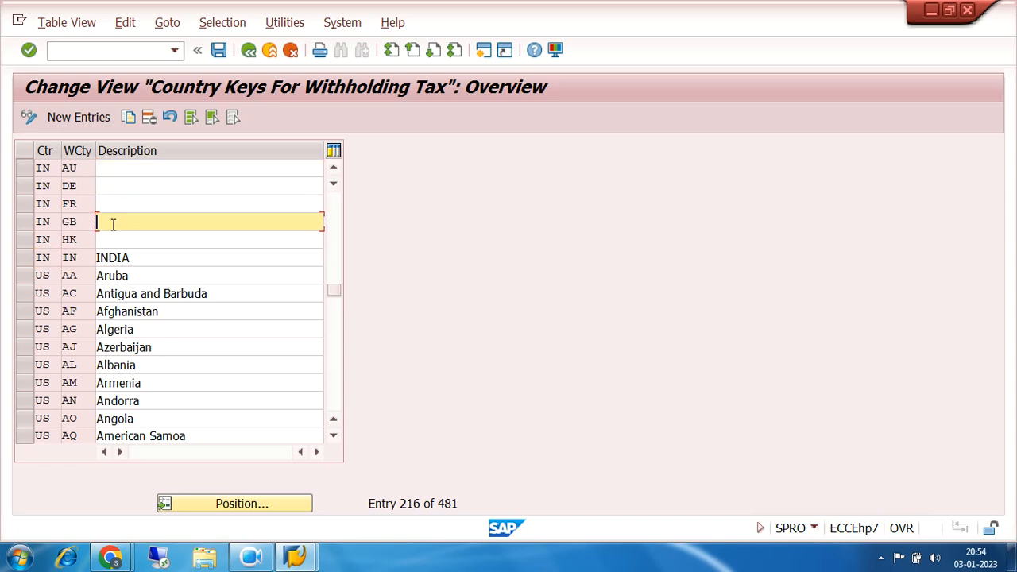
click(112, 237)
drag(154, 257, 57, 269)
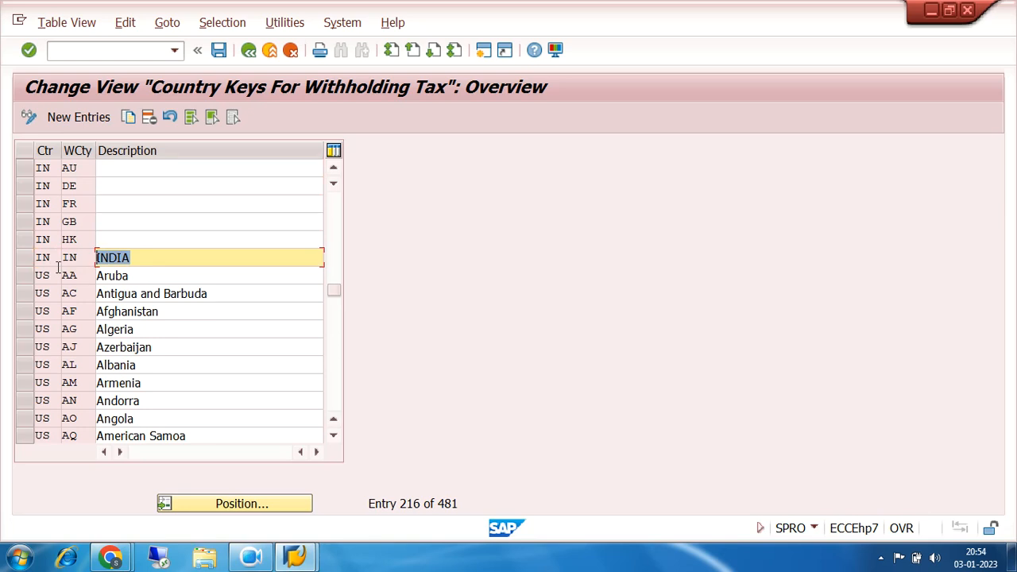
click(52, 259)
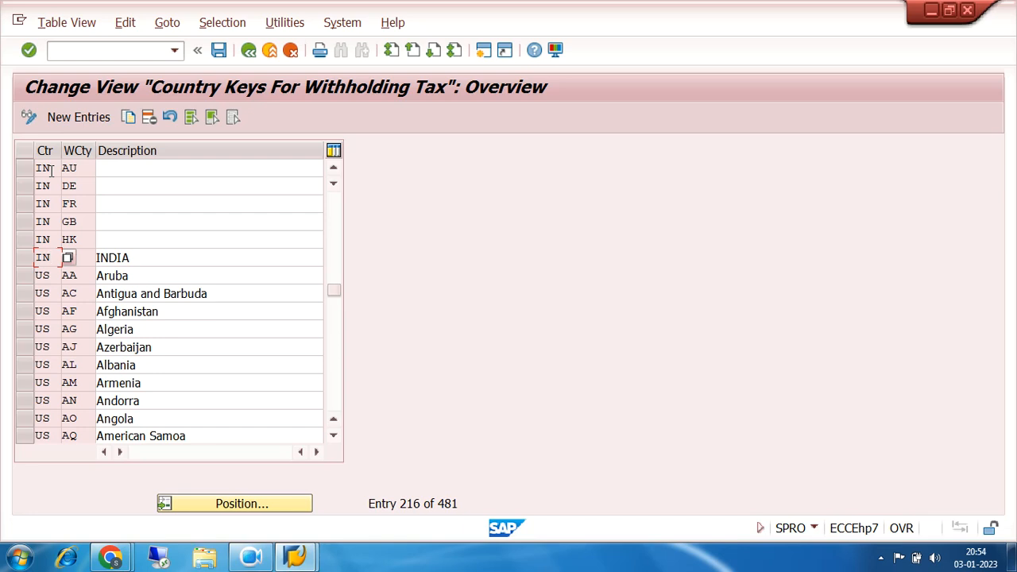
click(249, 53)
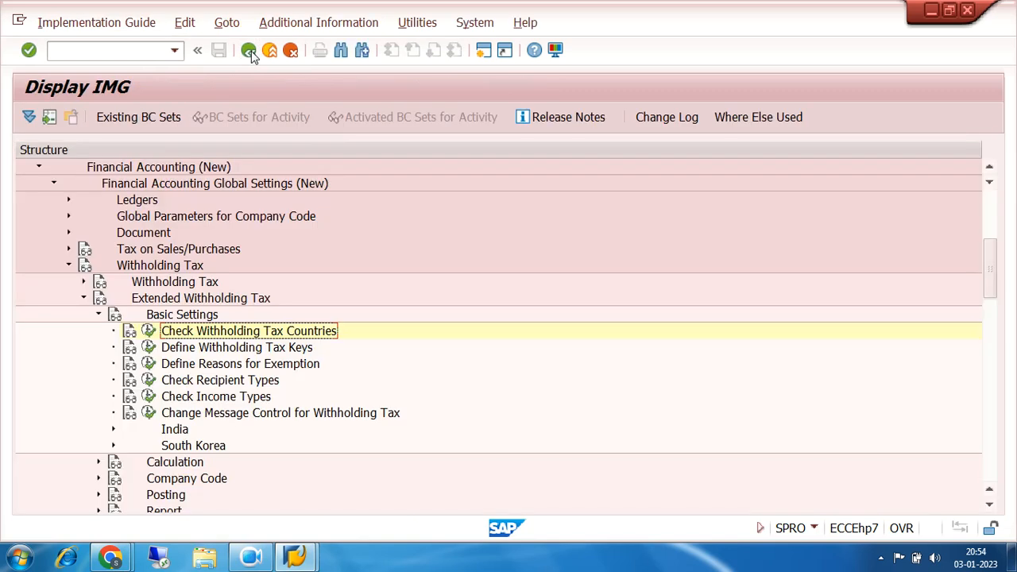
- Reopen Check Withholding Tax Countries, inspect the country, withholding country and description fields for new entries, and return to the guide without adding any
click(148, 330)
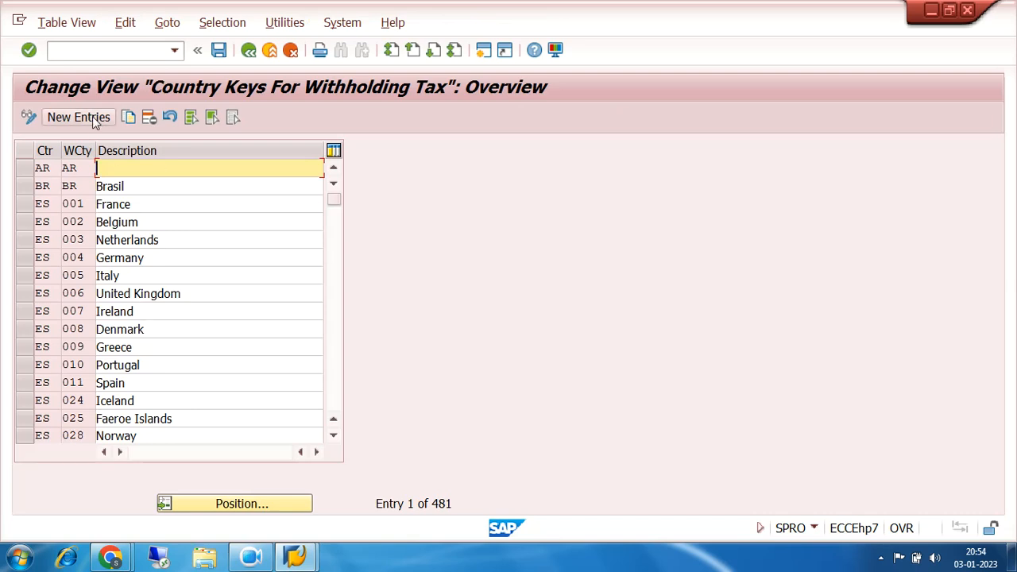
click(93, 119)
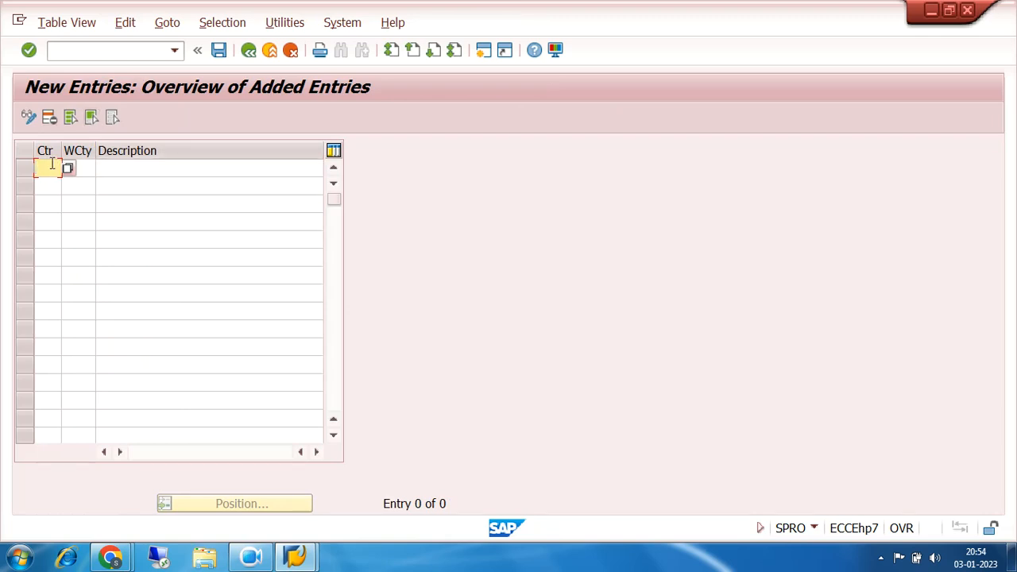
click(86, 167)
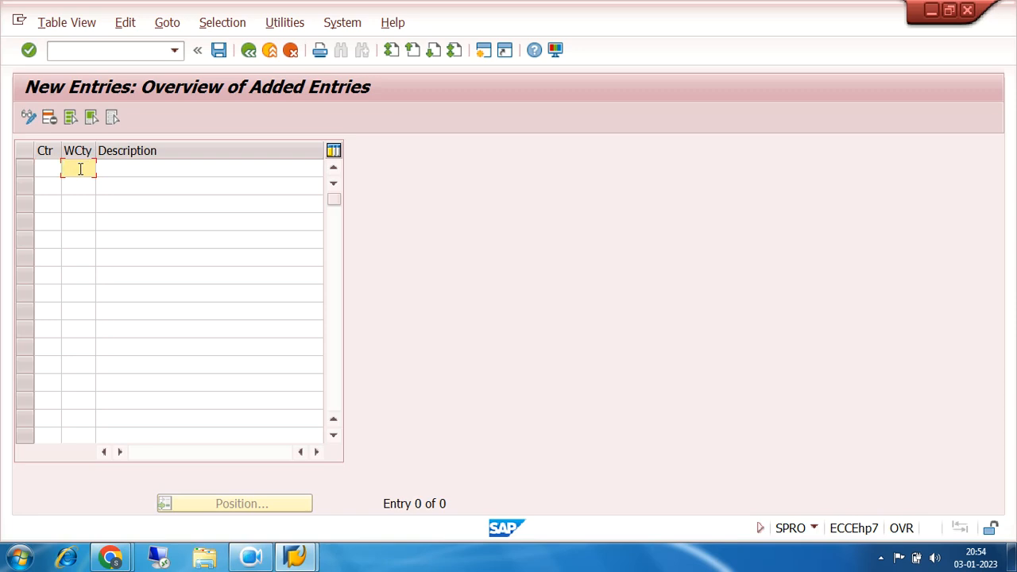
click(46, 167)
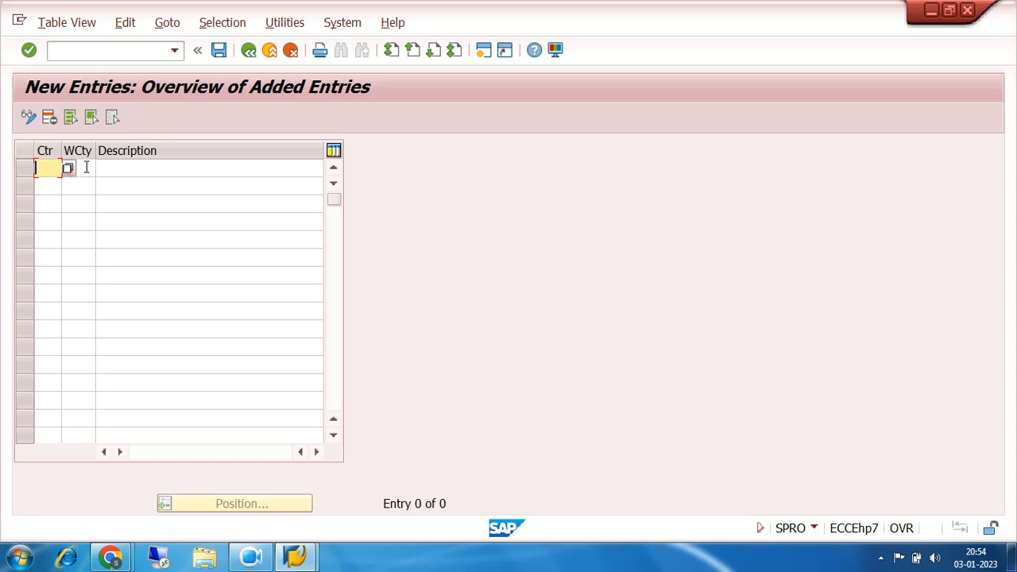
click(83, 166)
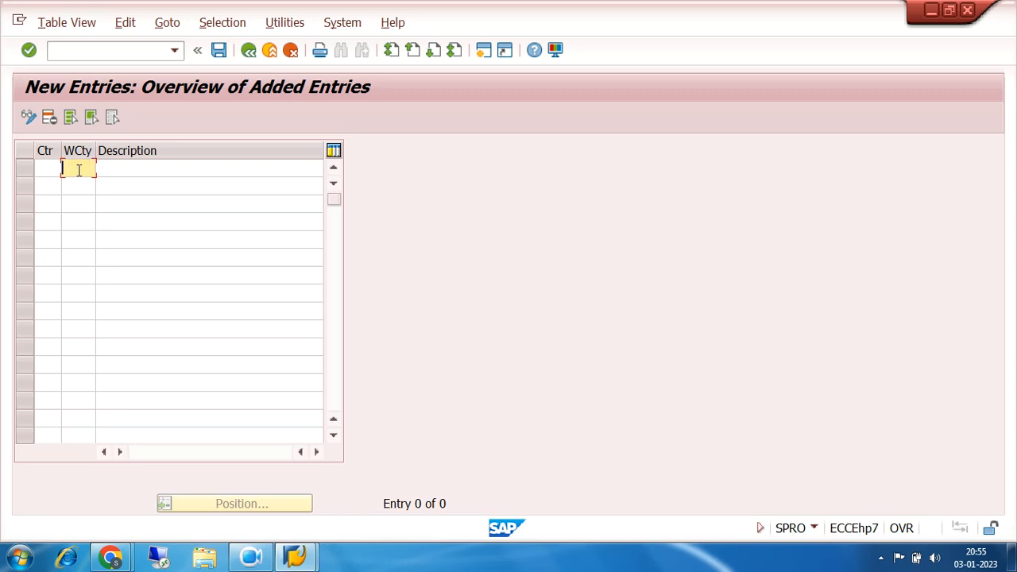
click(118, 167)
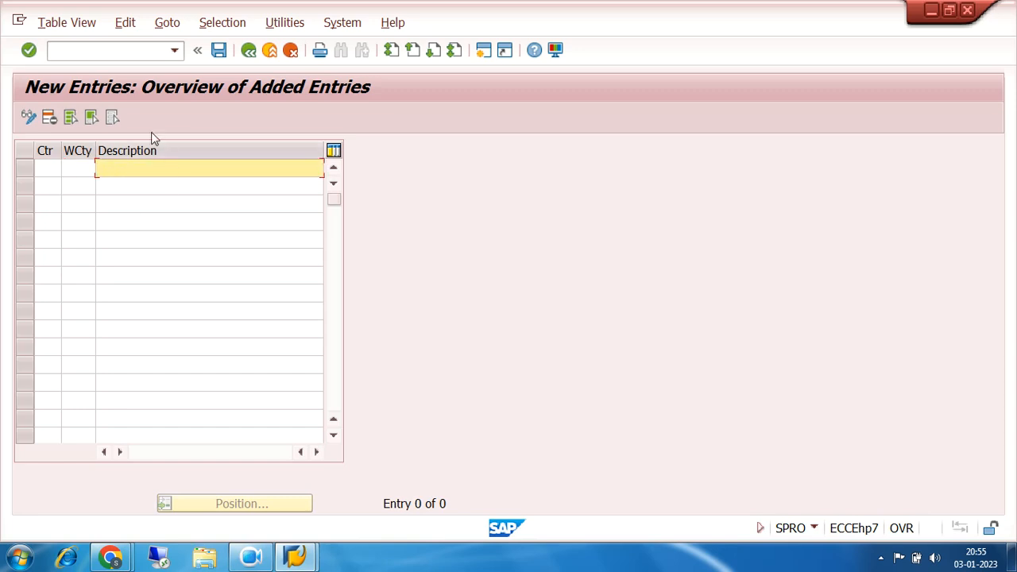
click(249, 53)
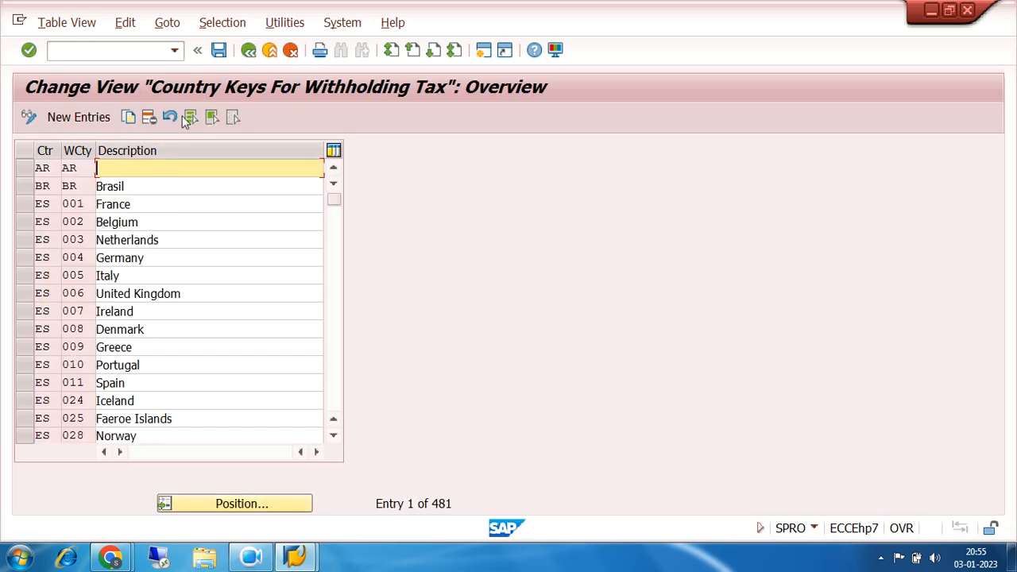
click(249, 51)
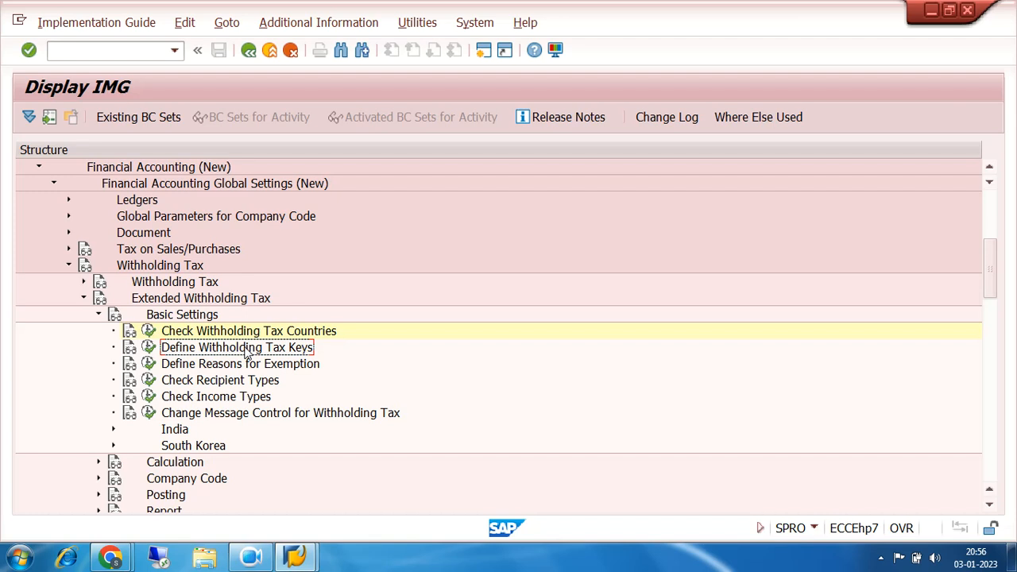
- Open Define Withholding Tax Keys with IN as the country key work area
click(150, 348)
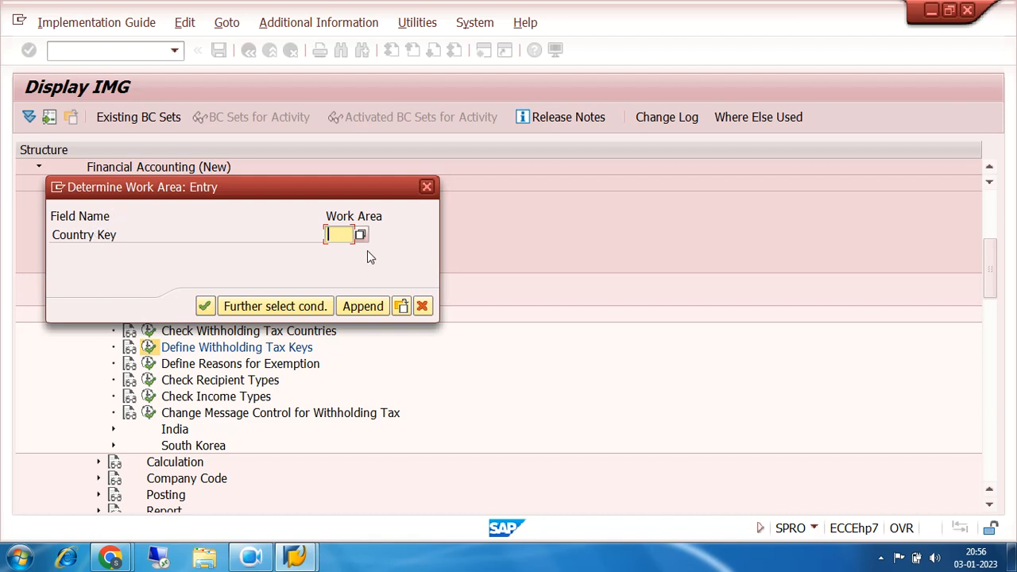
text(IN)
key(Return)
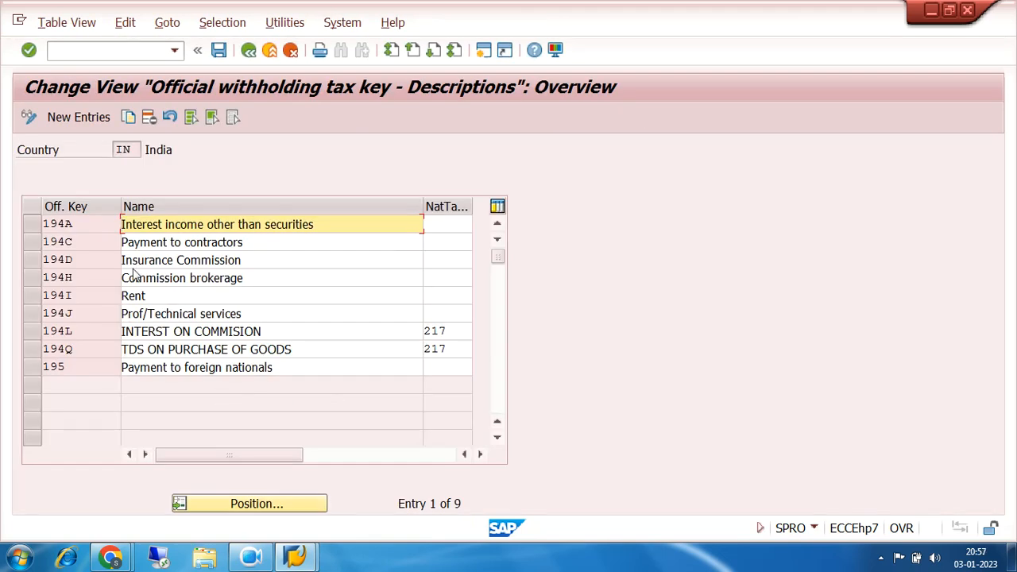
- Select every official withholding tax key row for India, from 194A to 195
click(28, 227)
click(30, 245)
click(30, 262)
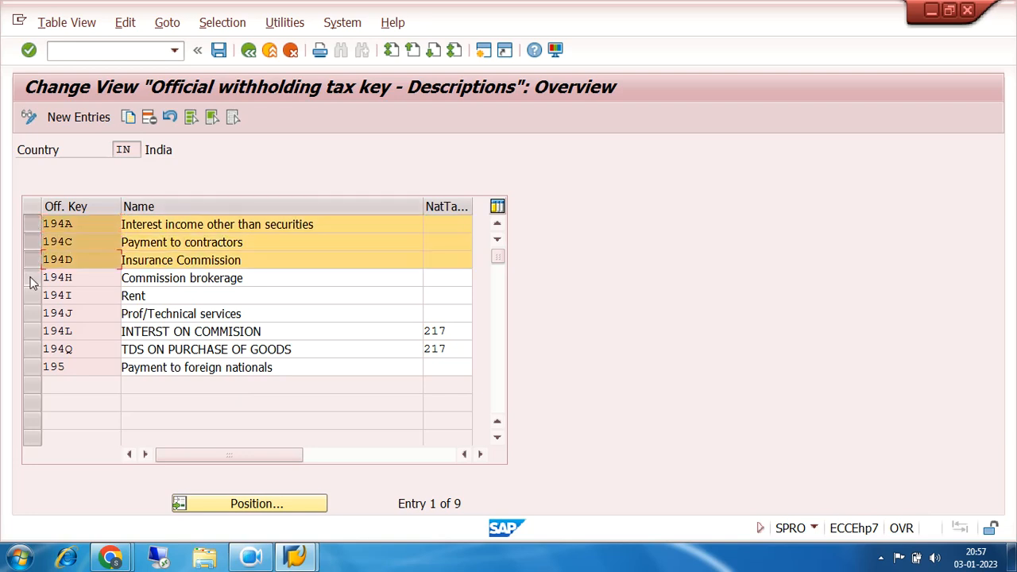
click(30, 279)
click(32, 296)
click(31, 315)
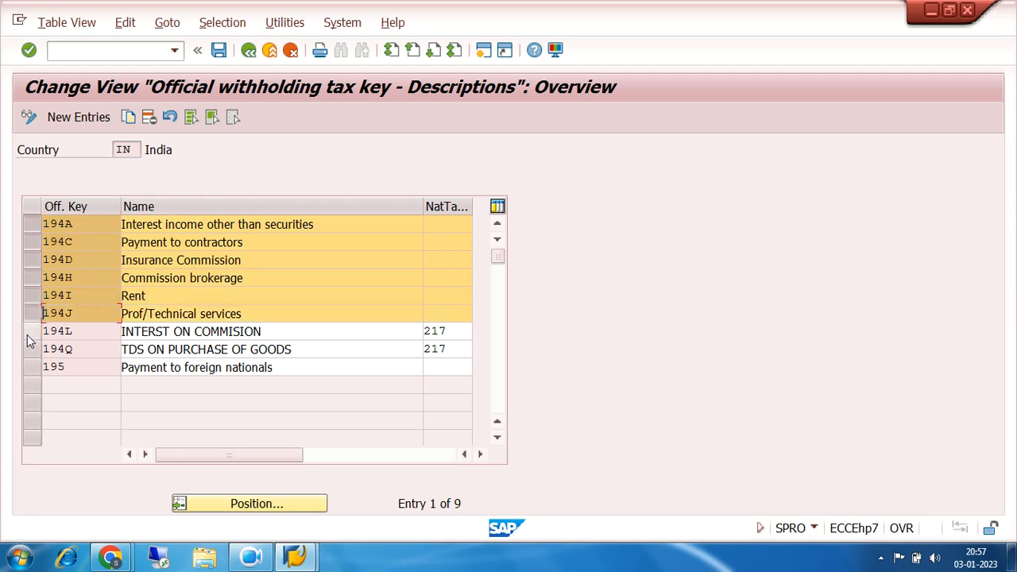
click(31, 332)
click(32, 350)
click(34, 367)
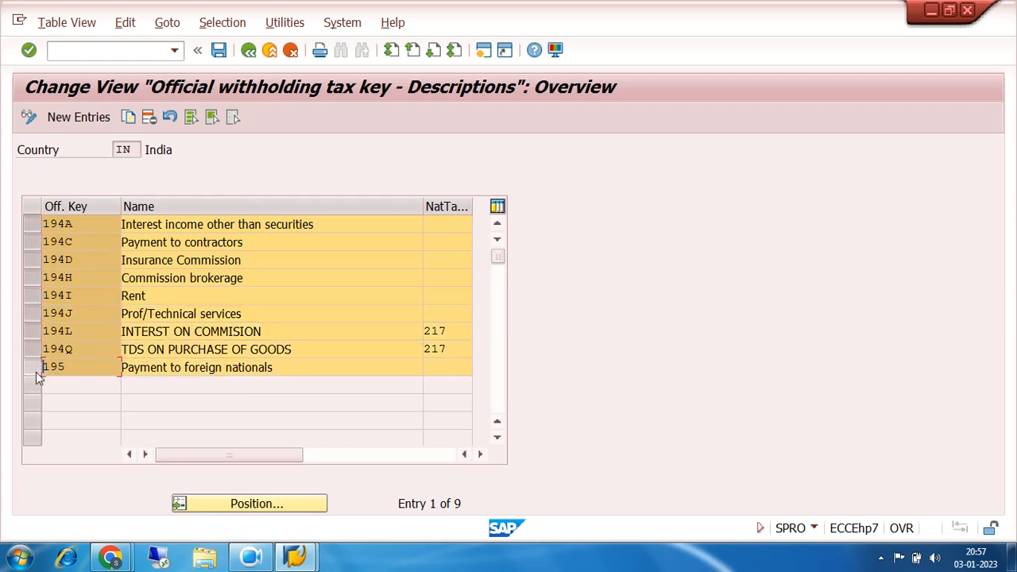
- Clear the selection from all of India's official withholding tax key rows
click(36, 348)
click(35, 330)
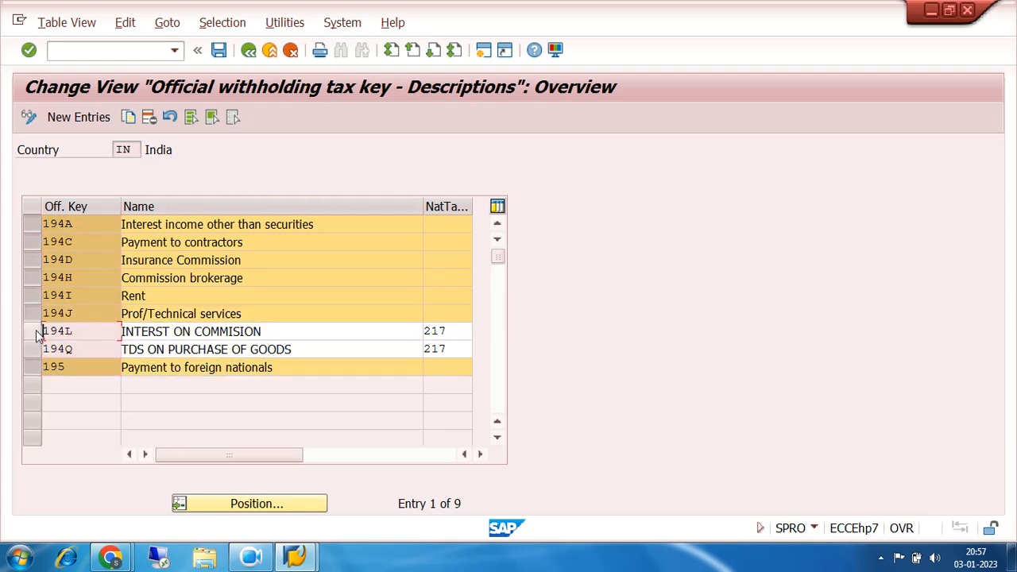
click(36, 313)
click(35, 296)
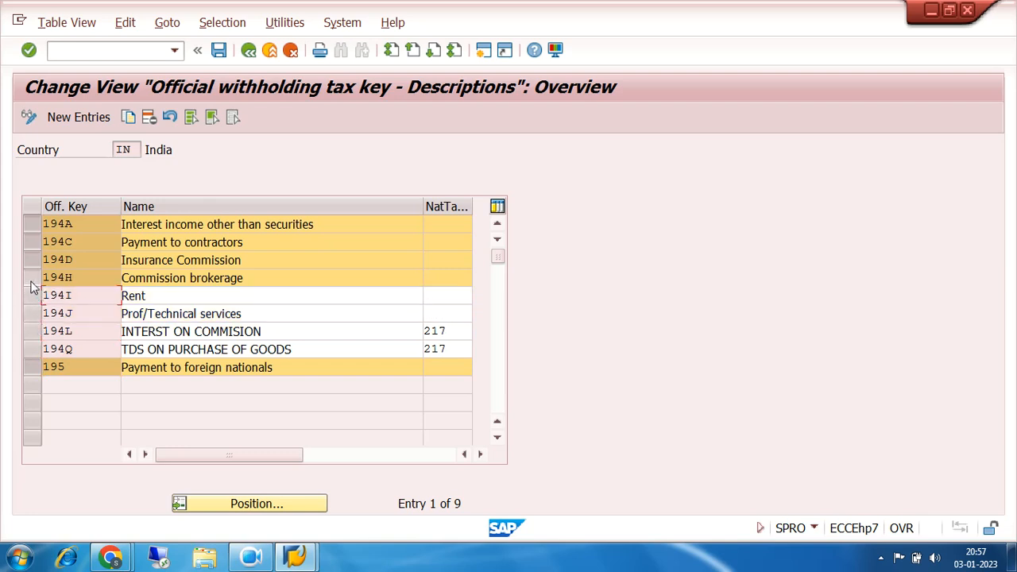
click(34, 277)
click(31, 261)
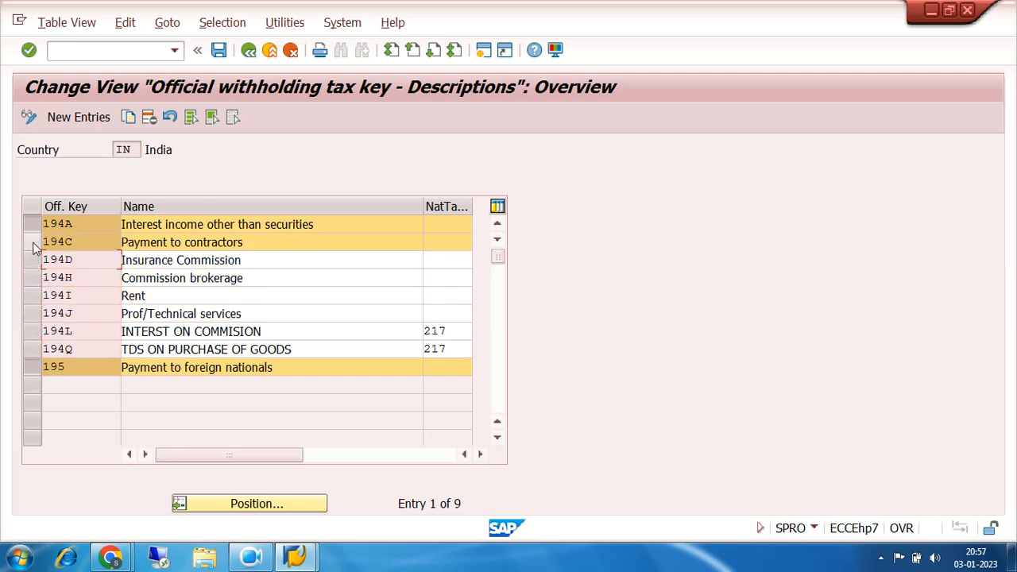
click(33, 242)
drag(89, 241, 15, 244)
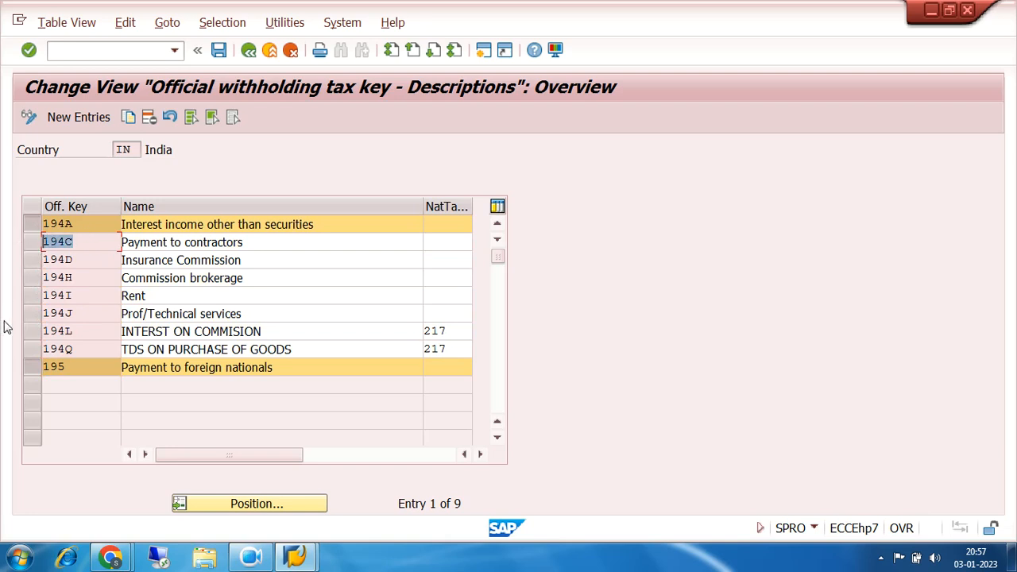
click(32, 367)
click(35, 230)
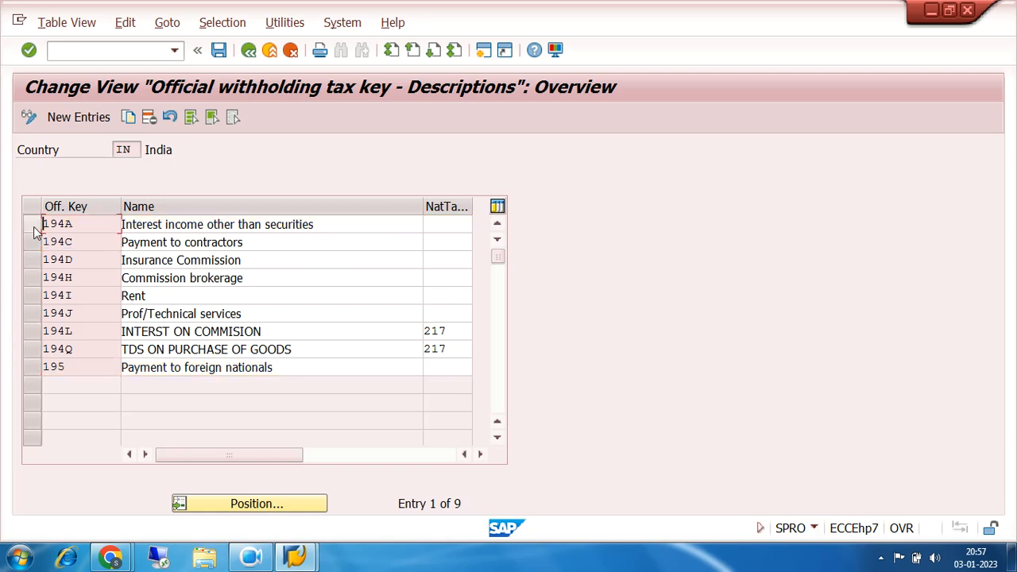
- Highlight the official key 194C for payment to contractors in India's withholding tax key list
drag(91, 242, 34, 245)
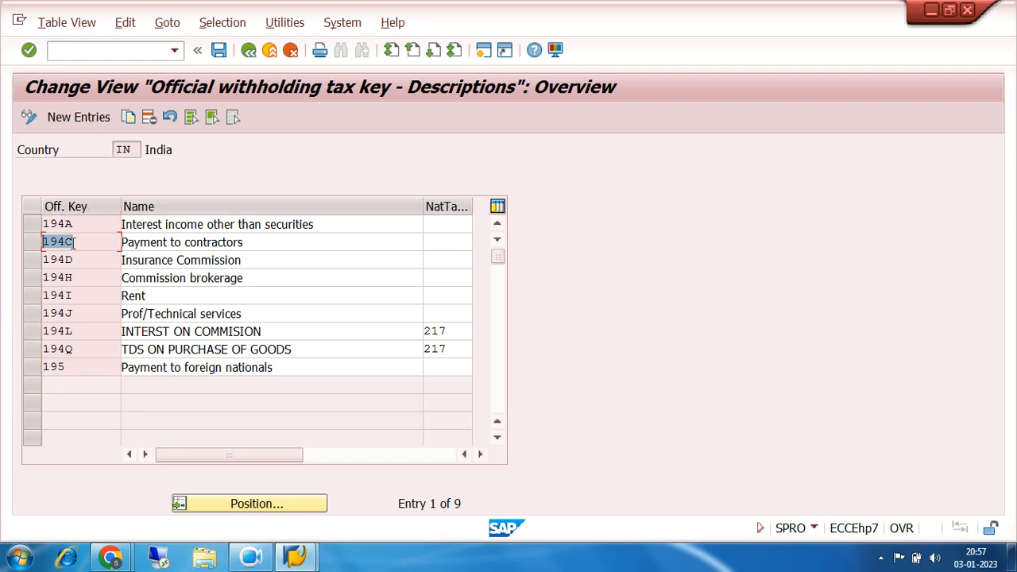
drag(76, 245, 17, 245)
drag(80, 241, 32, 249)
- Try adding 94C as a new official withholding tax key for India with the name left blank
click(75, 120)
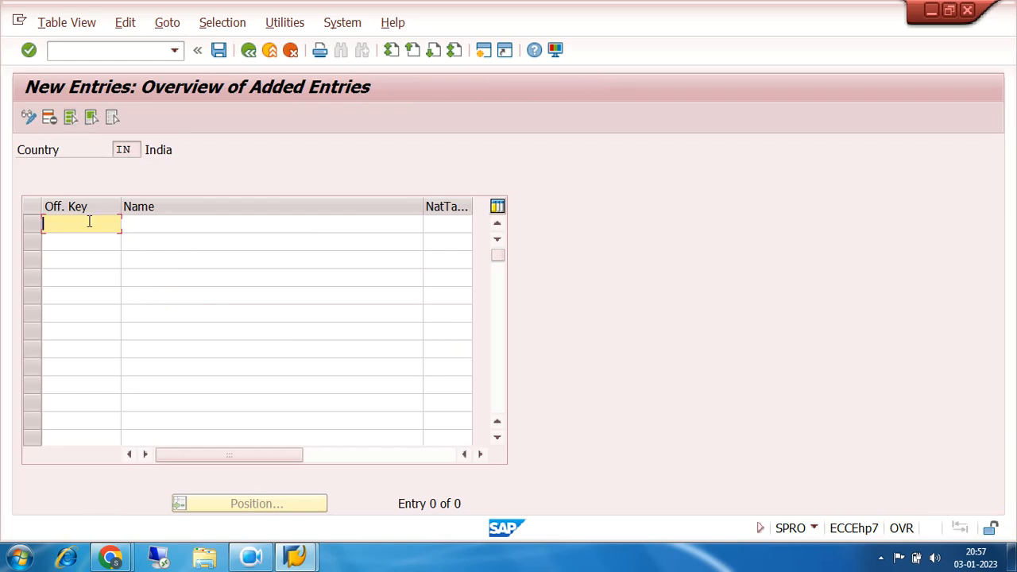
text(5545)
key(BackSpace)
key(BackSpace)
key(BackSpace)
key(BackSpace)
text(94C)
click(135, 223)
click(250, 51)
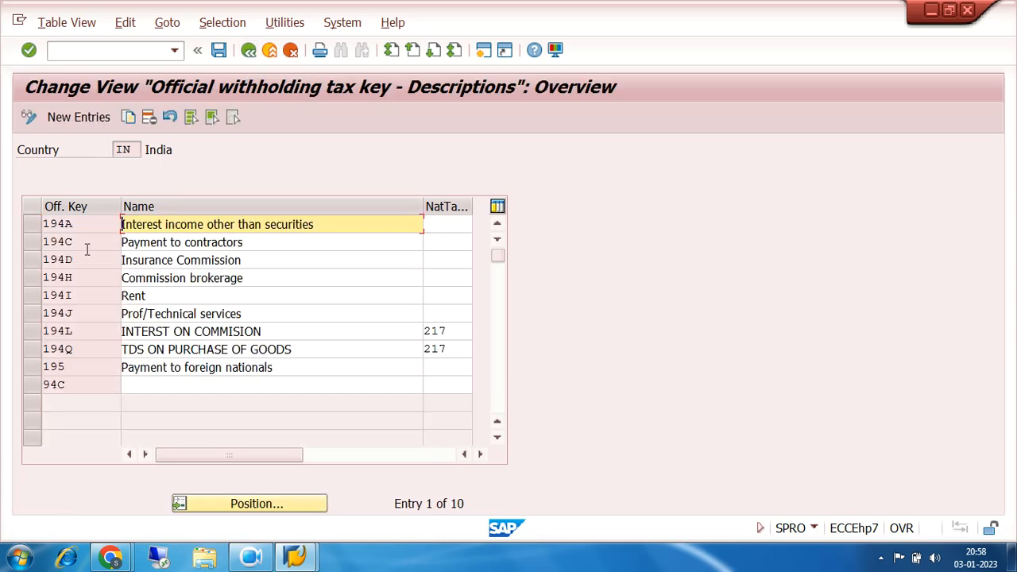
- Select the rows of official keys 194A, 194D, 194H, 194I, 194J and 194Q
click(26, 243)
click(74, 243)
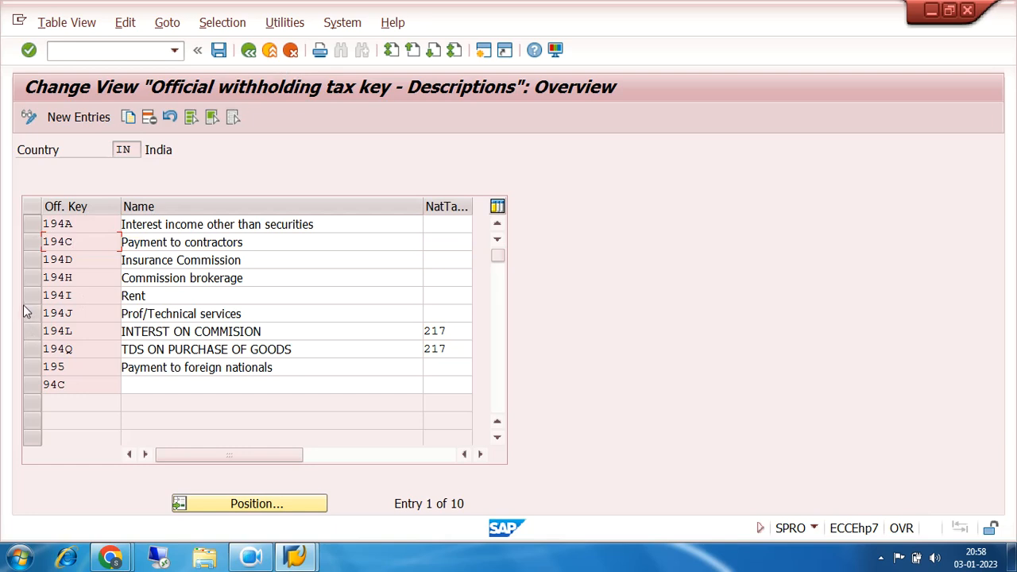
click(80, 296)
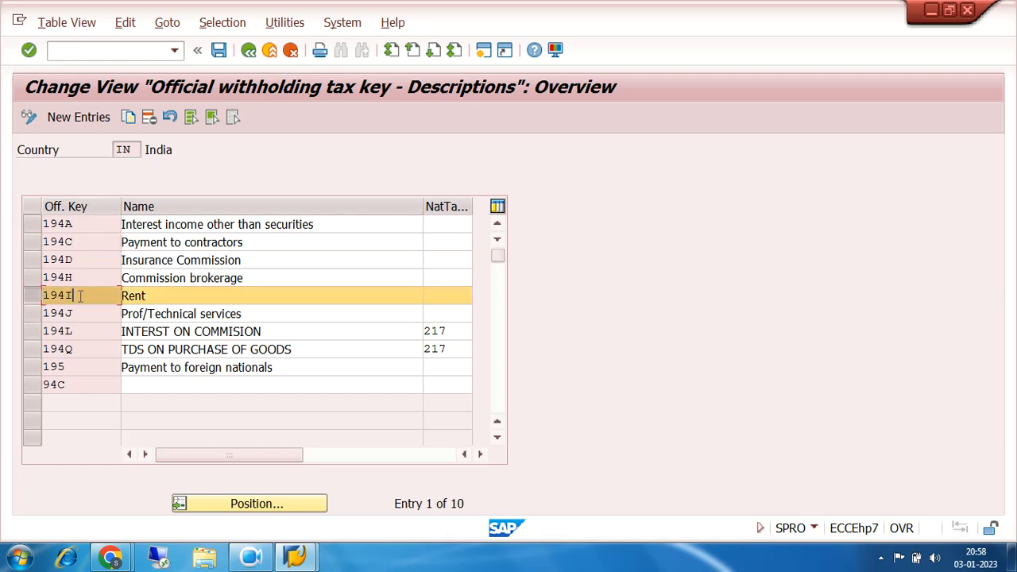
click(32, 261)
click(32, 225)
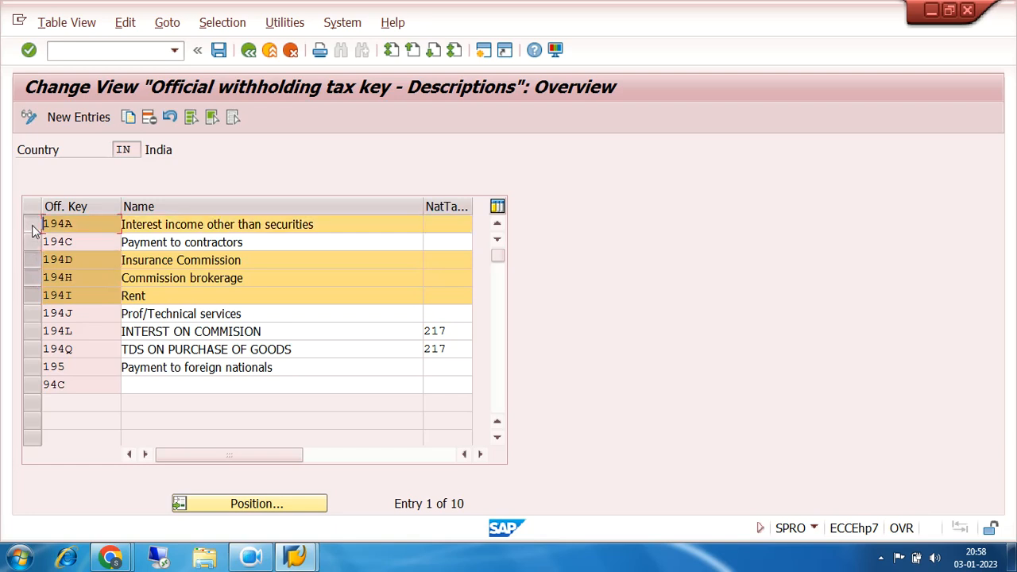
click(35, 316)
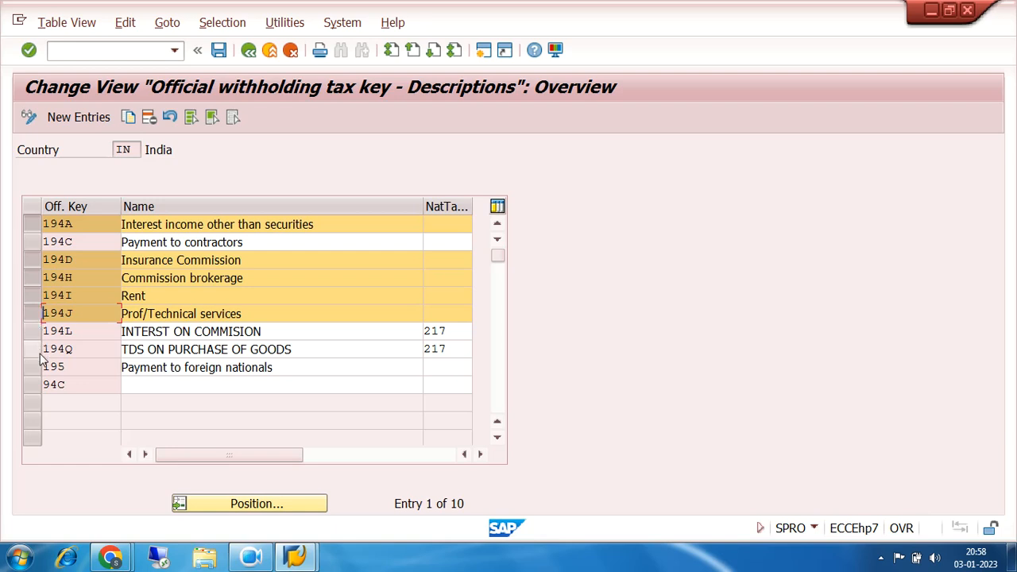
click(34, 351)
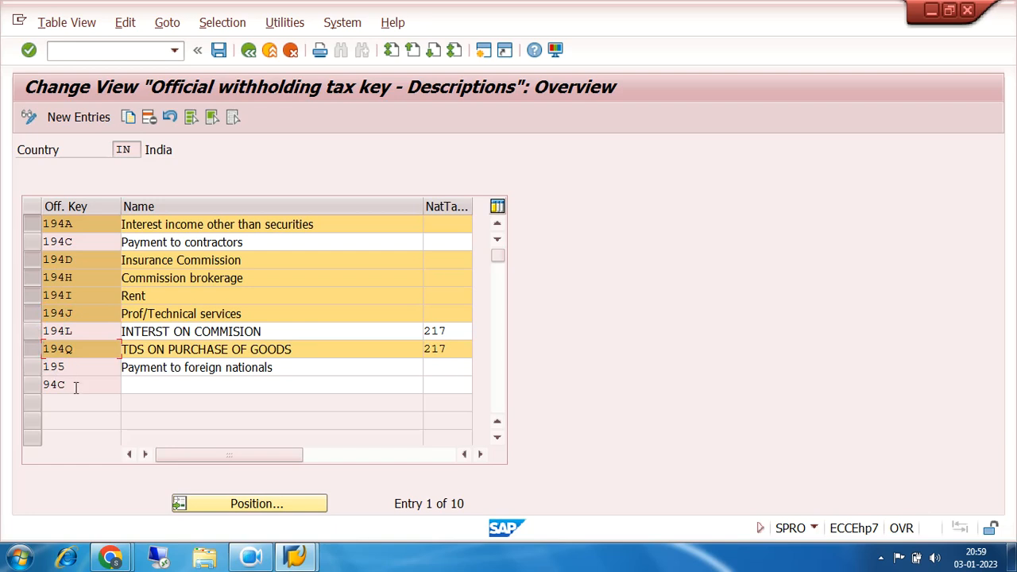
- Deselect all the official key rows and exit to the implementation guide without saving the changes
click(31, 349)
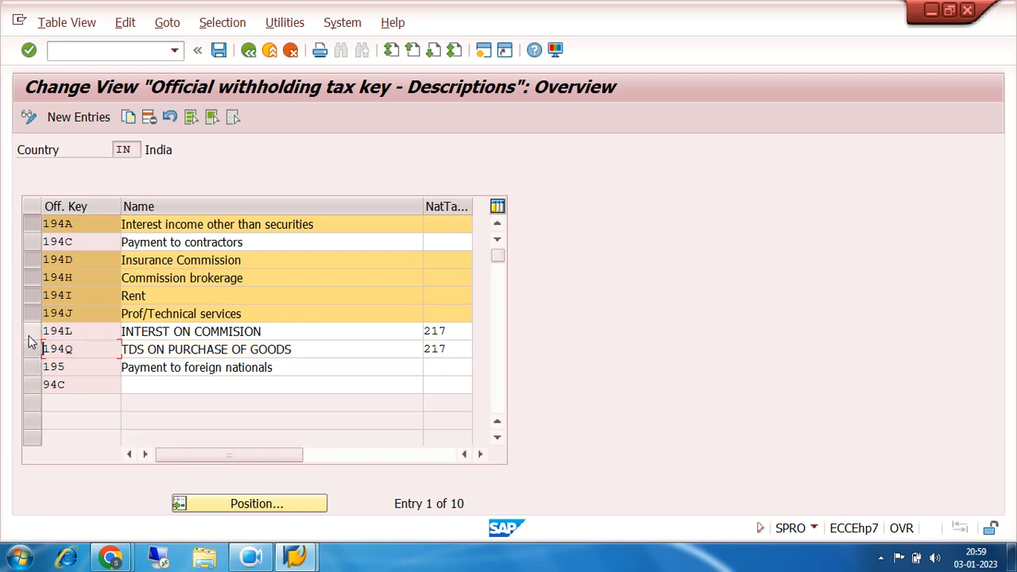
click(30, 314)
click(32, 295)
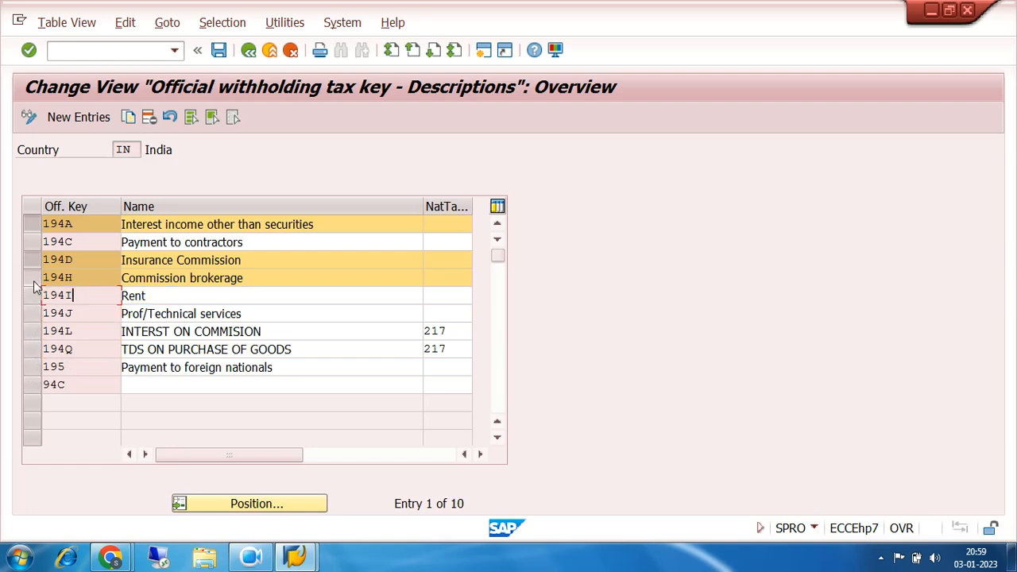
click(32, 278)
click(36, 259)
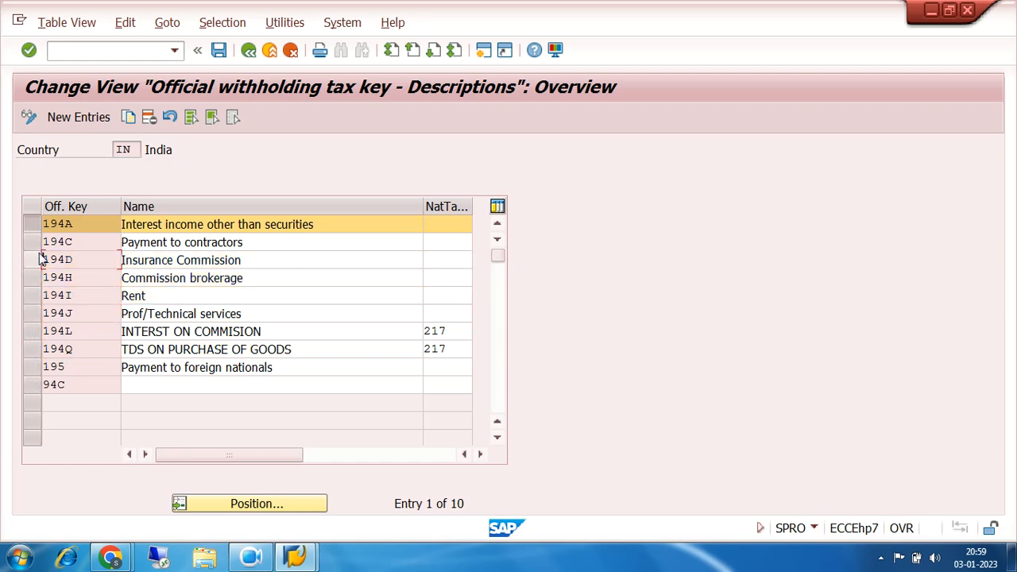
click(31, 224)
click(82, 242)
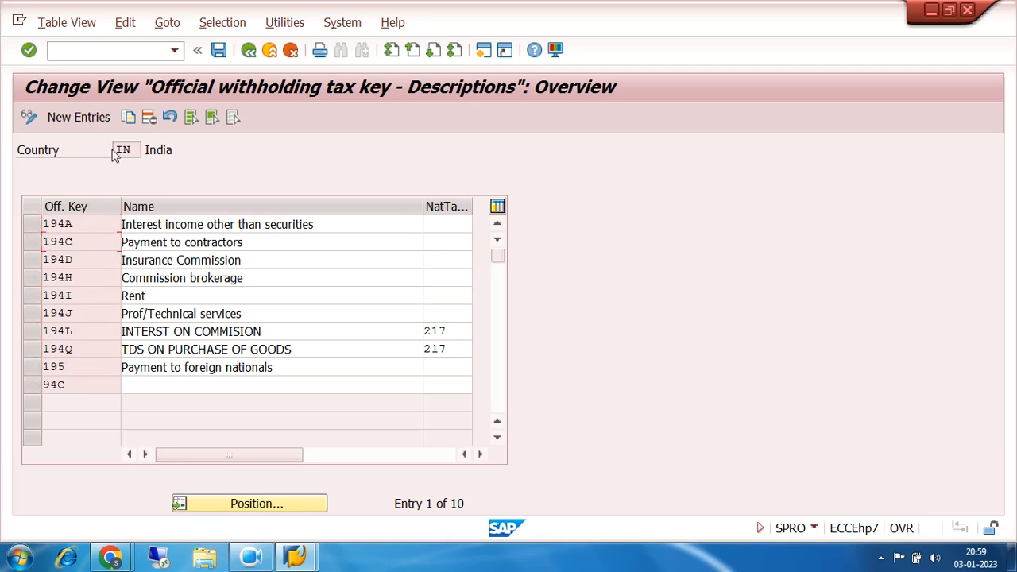
click(248, 54)
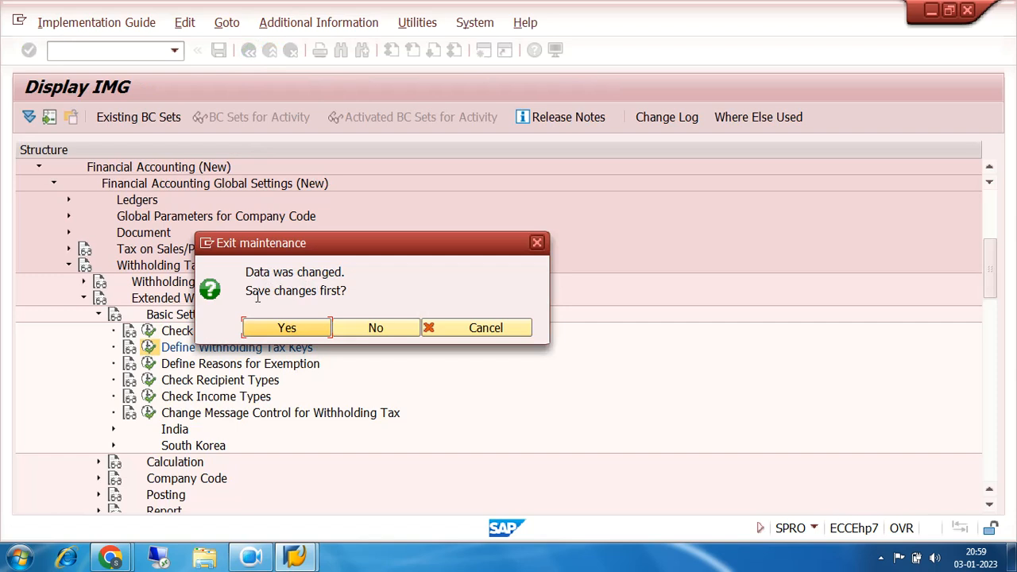
click(371, 327)
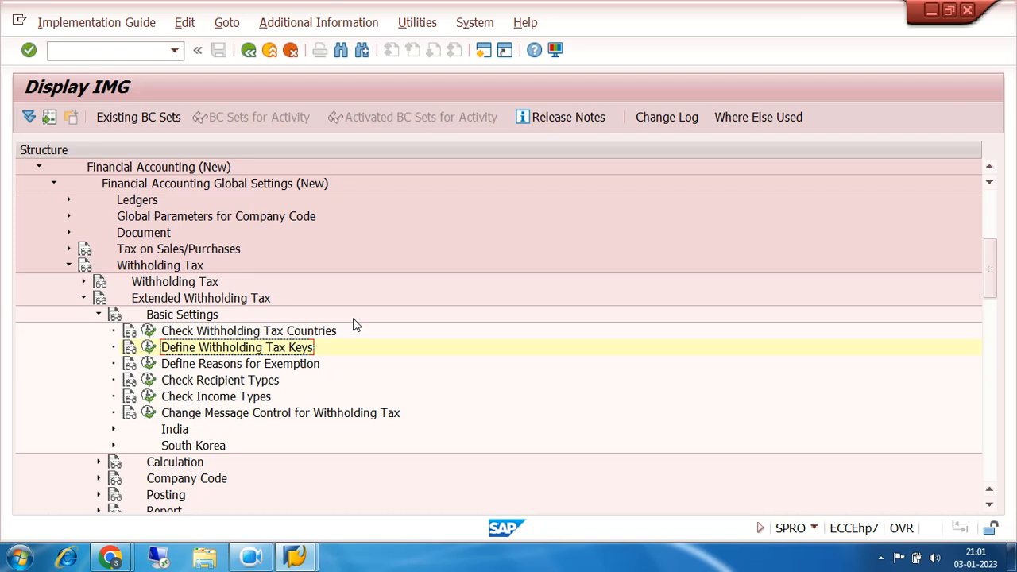
click(99, 315)
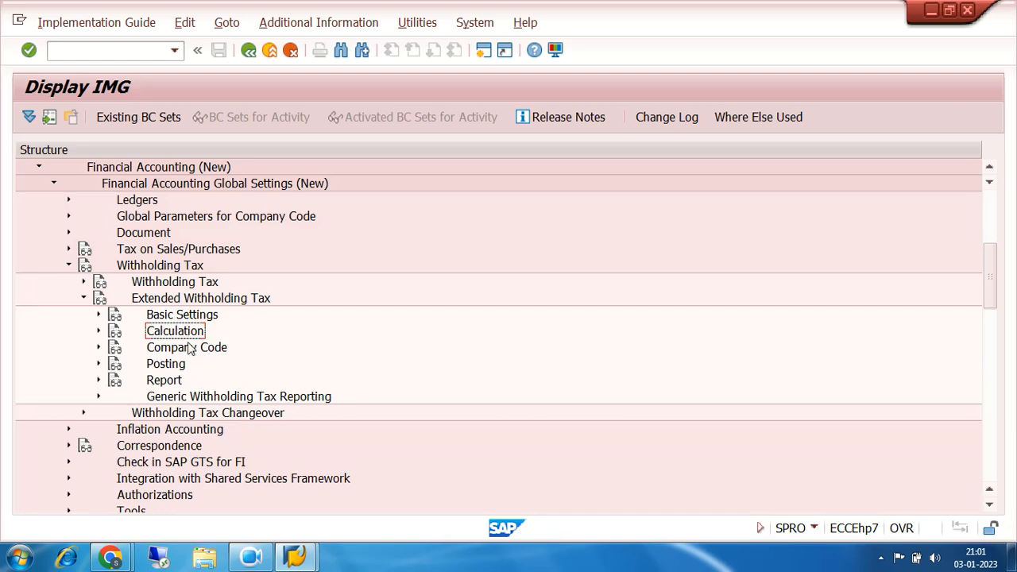
click(84, 297)
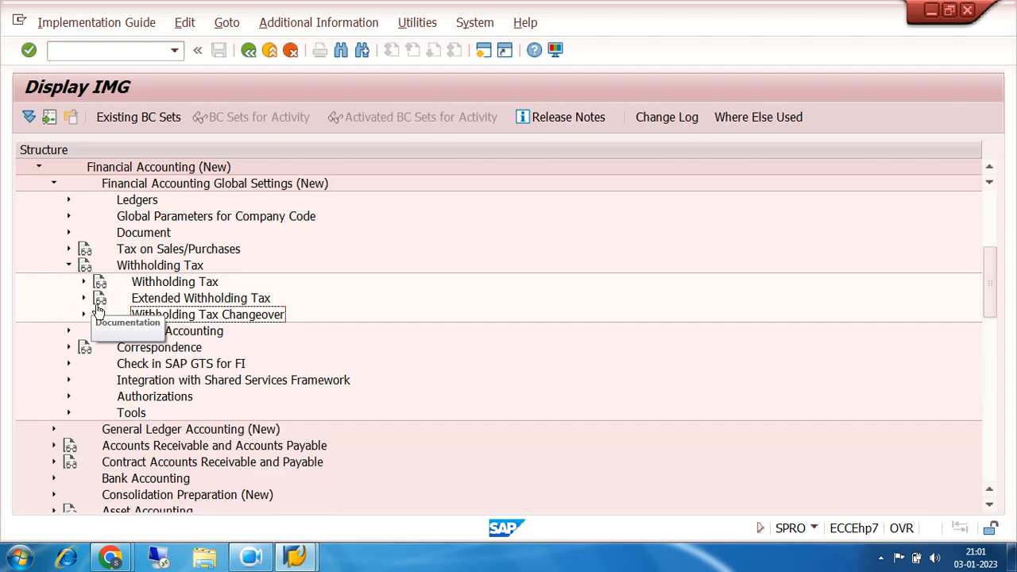
click(83, 298)
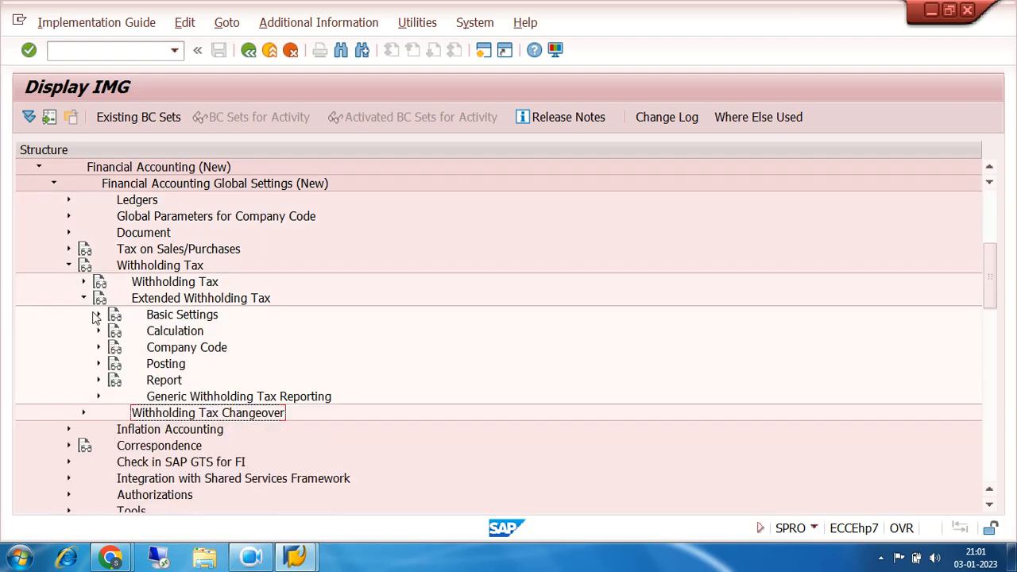
click(100, 316)
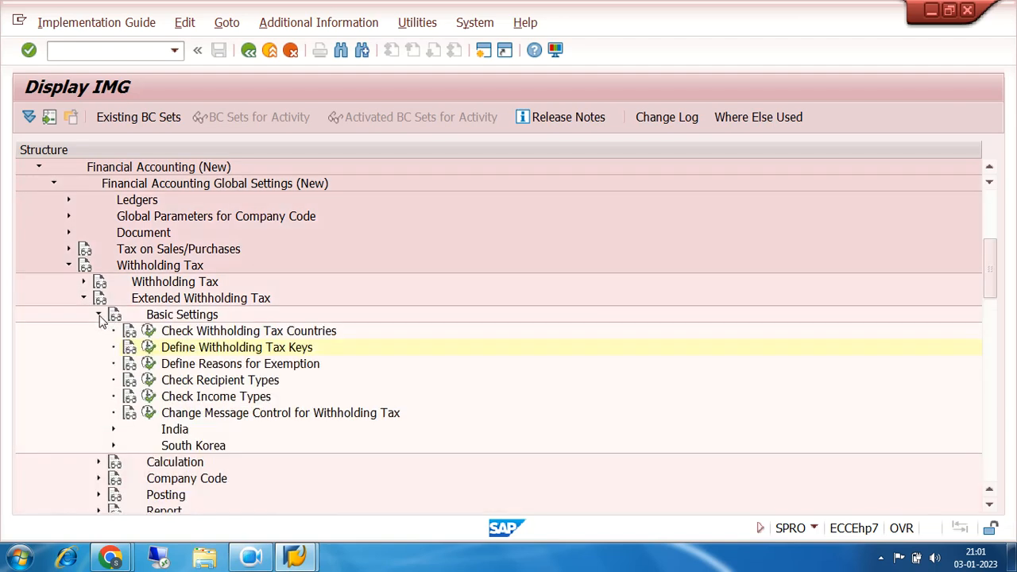
- Open Define Business Places for India in the Basic Settings of Extended Withholding Tax
click(171, 431)
scroll(437, 326, down, 2)
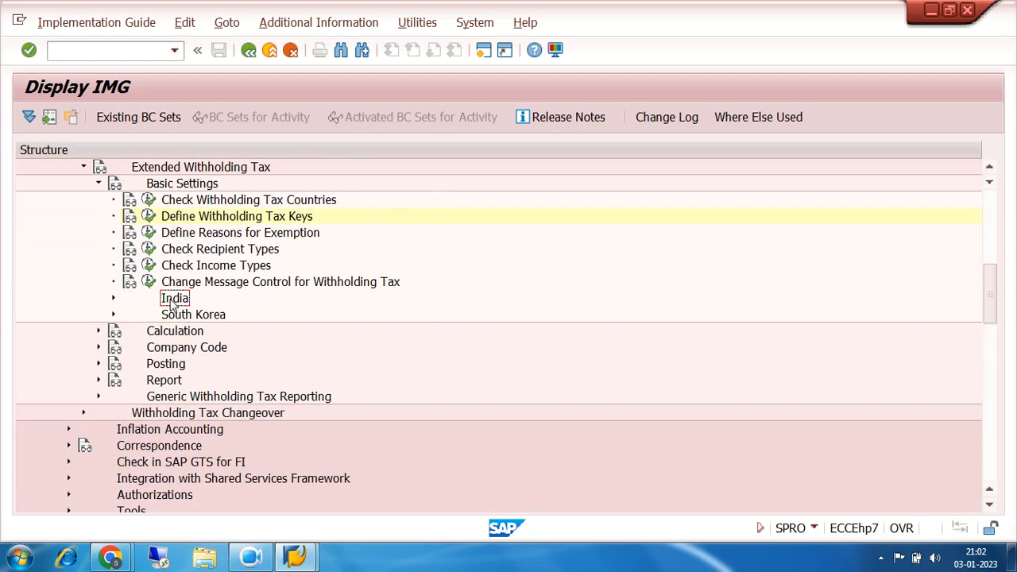
click(114, 299)
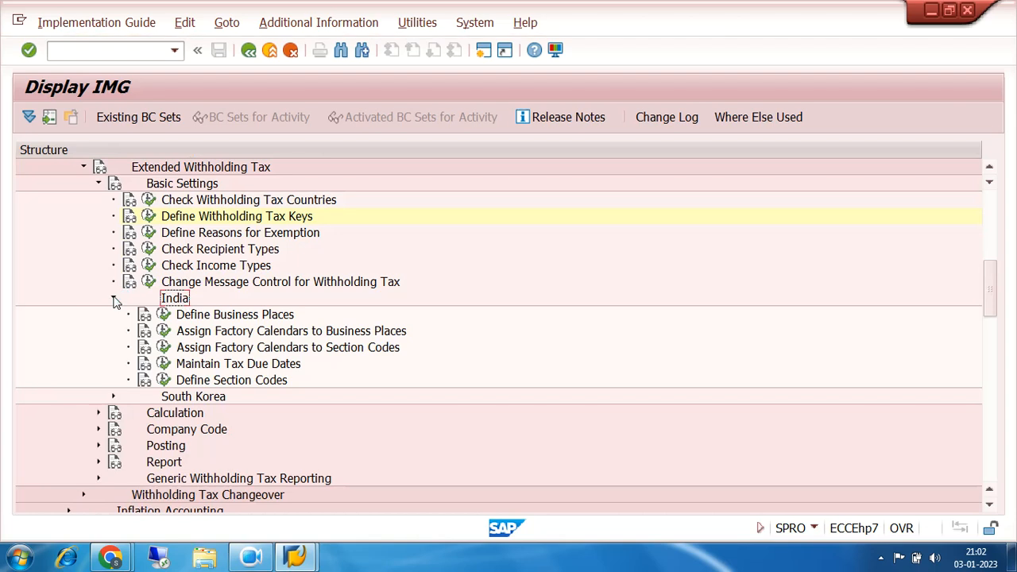
click(164, 316)
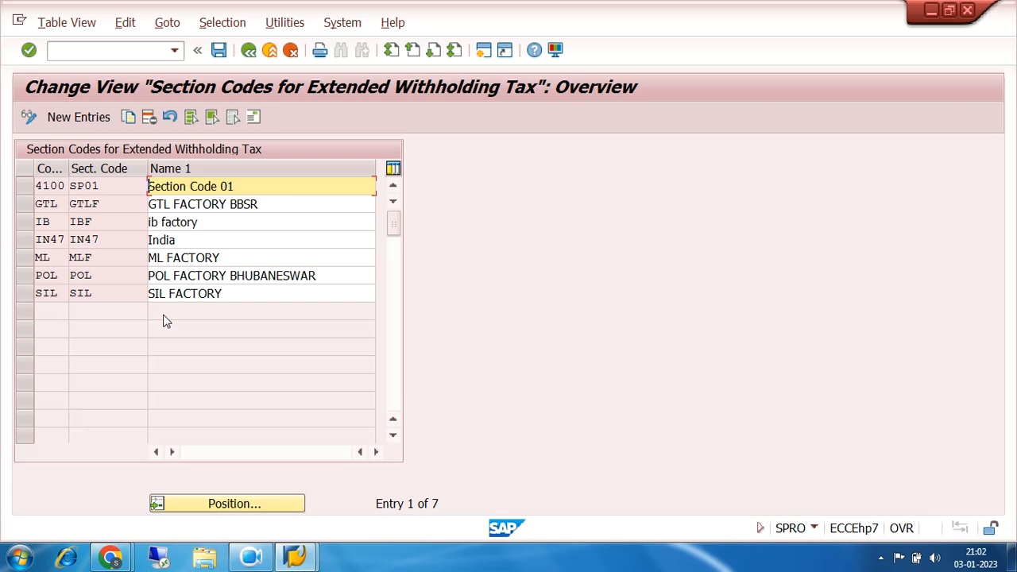
- Create a new section code 7200 for company code 7200 with the name BBSR CITY OFFICE
click(71, 117)
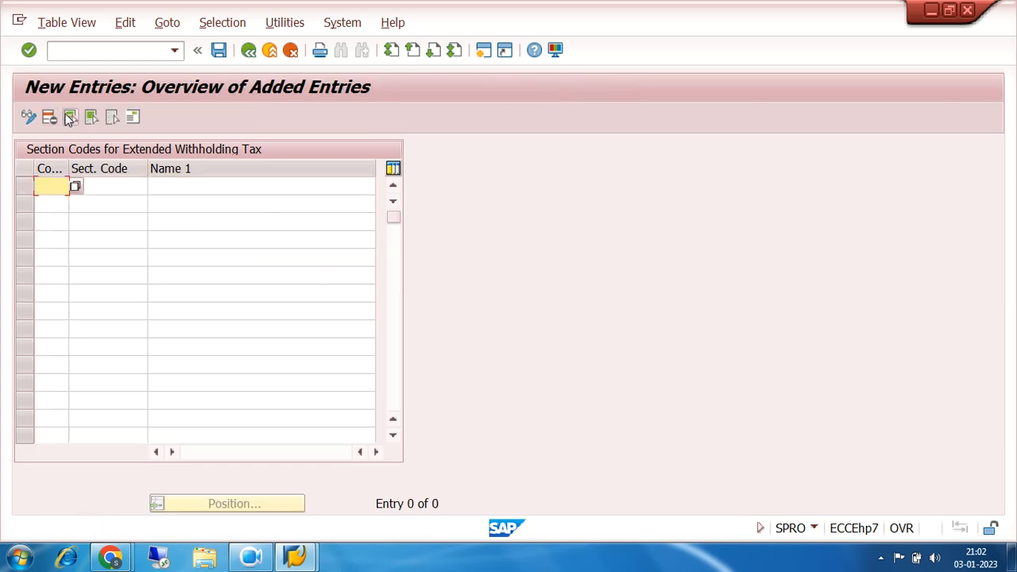
text(7200)
key(Tab)
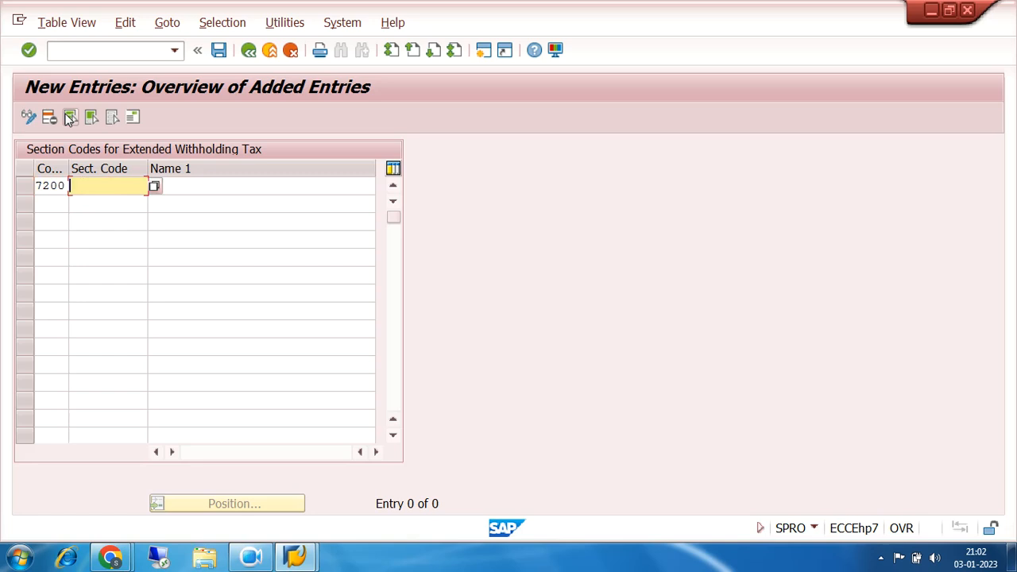
click(156, 186)
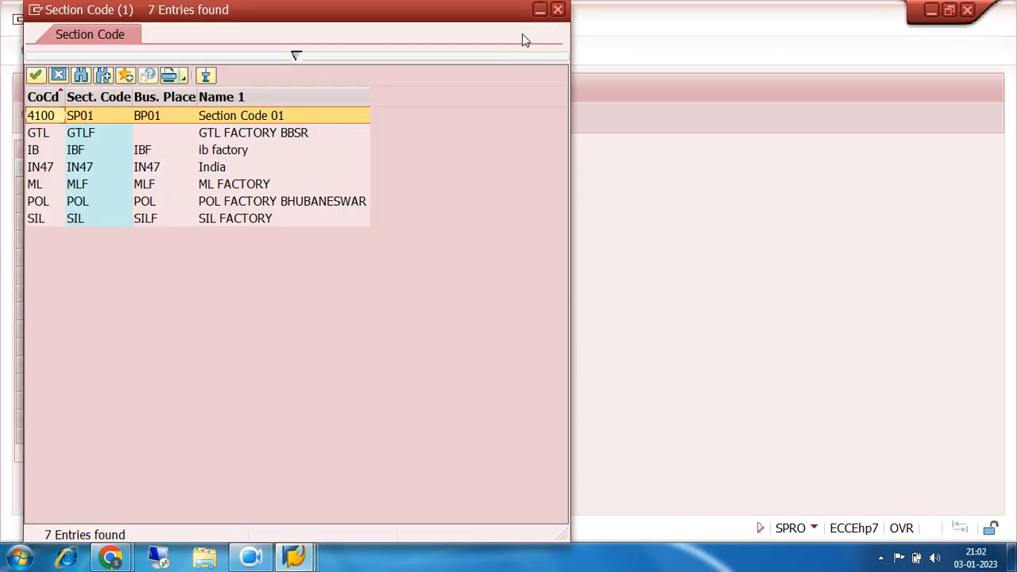
click(559, 12)
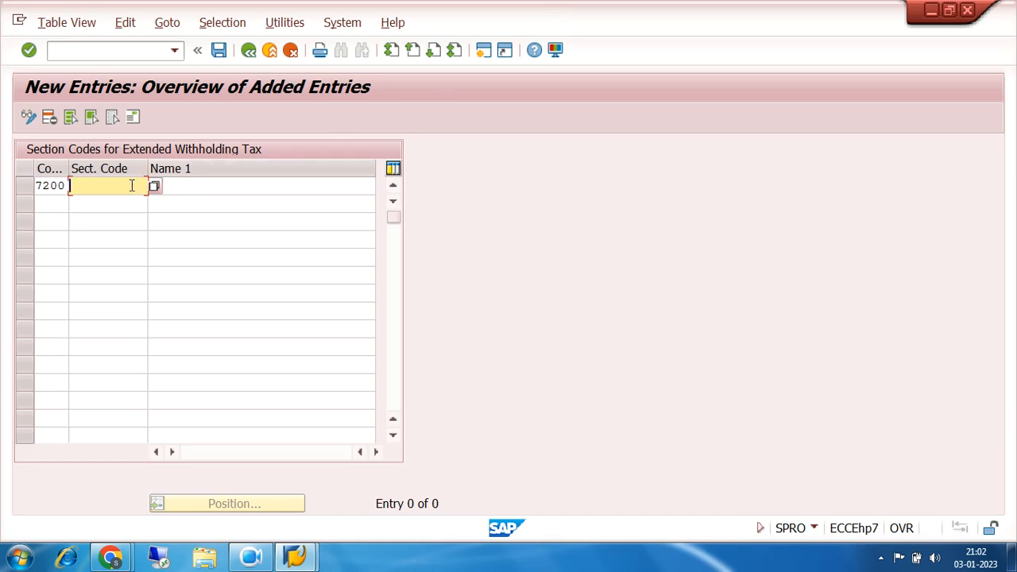
text(7200)
key(Tab)
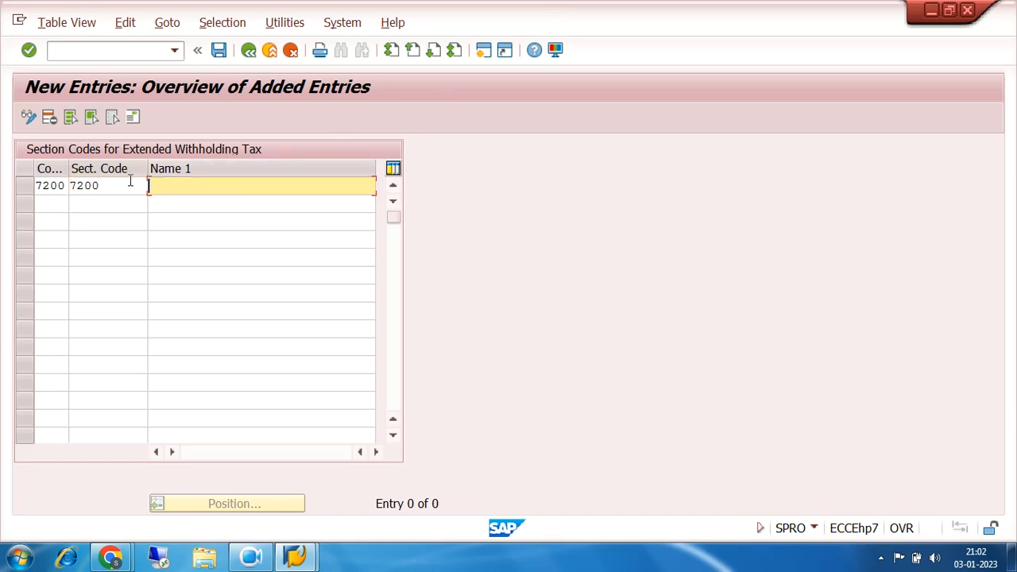
text(BBSR CITY OFFICE)
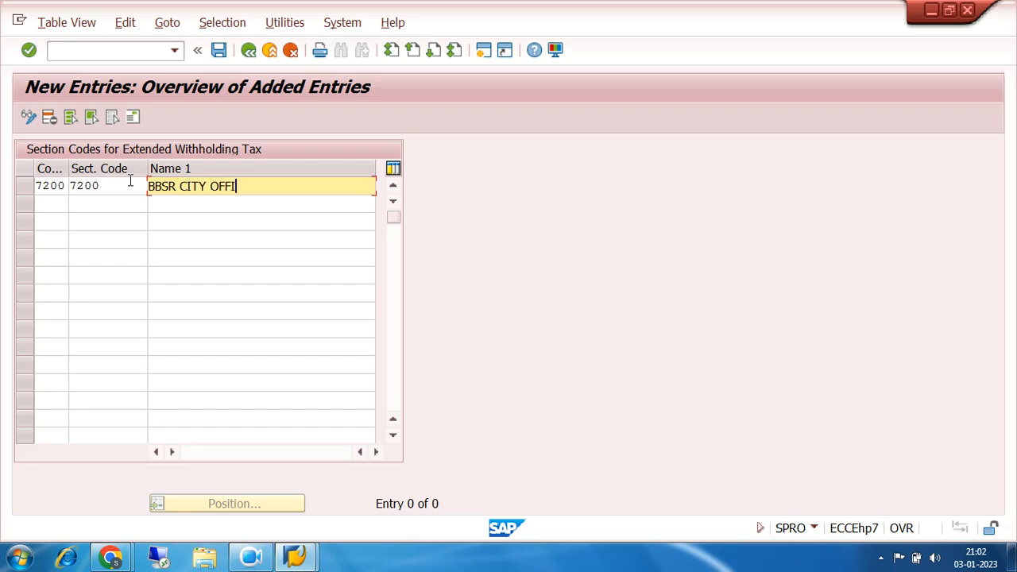
key(Return)
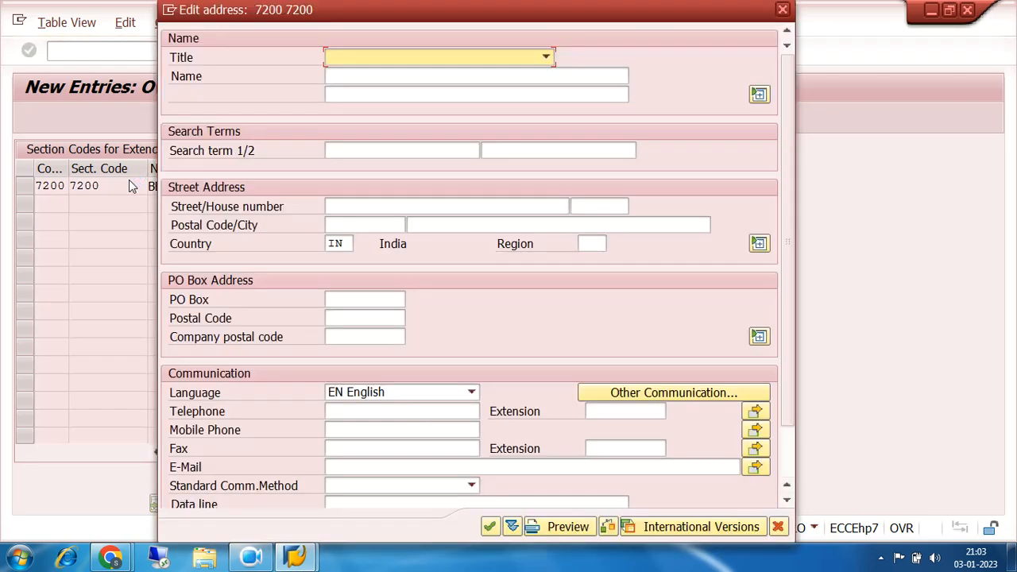
- Fill in the section code's address with the title Company and the name BBSR CITY OFFICE
click(547, 58)
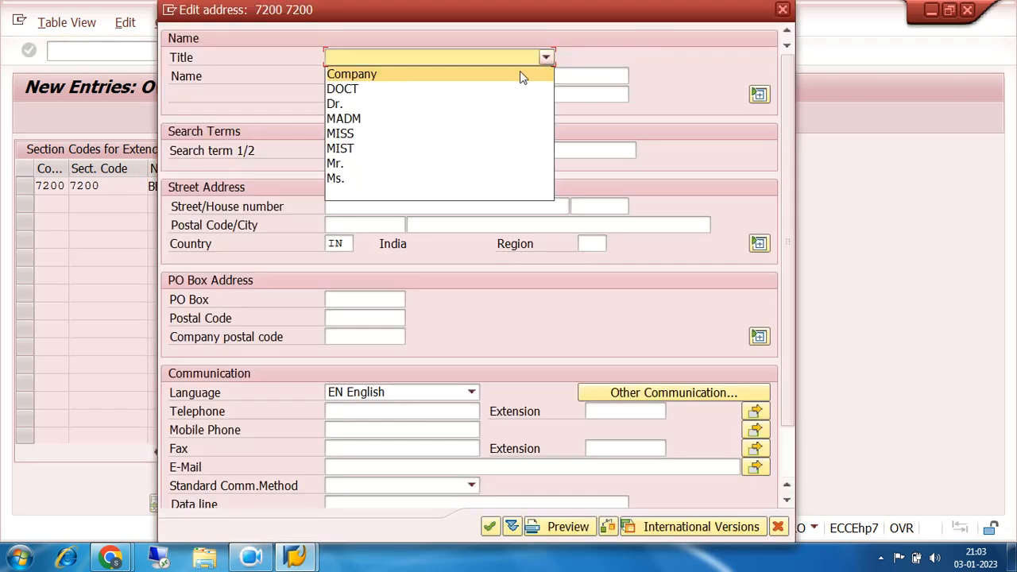
click(520, 74)
click(472, 74)
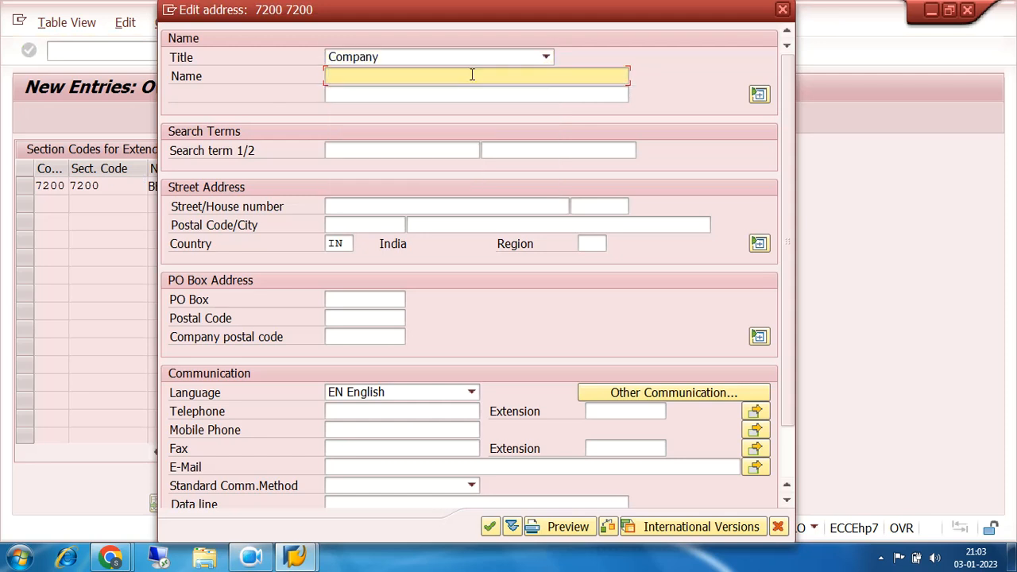
text(BBSR CITY OFFICE)
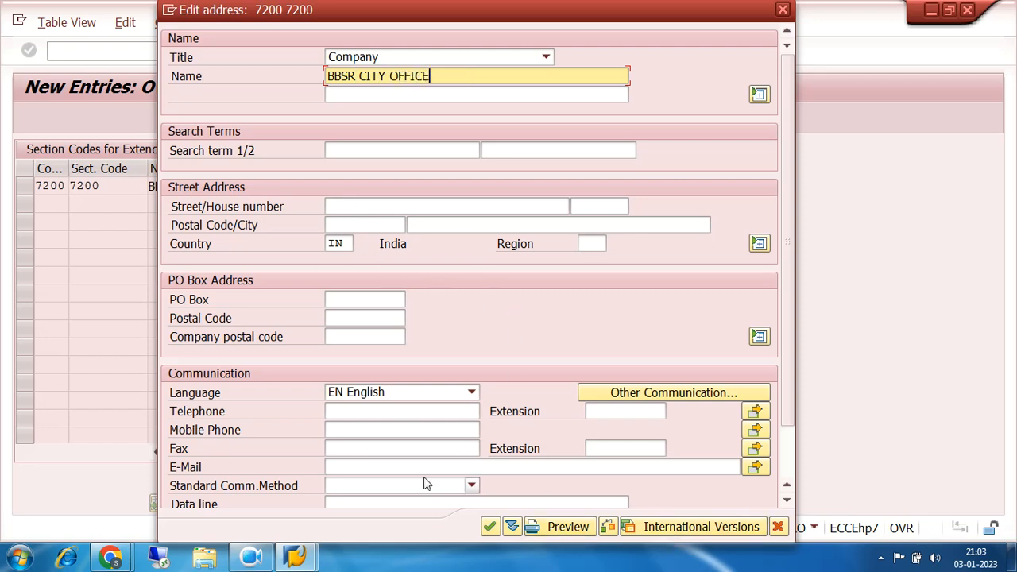
click(490, 527)
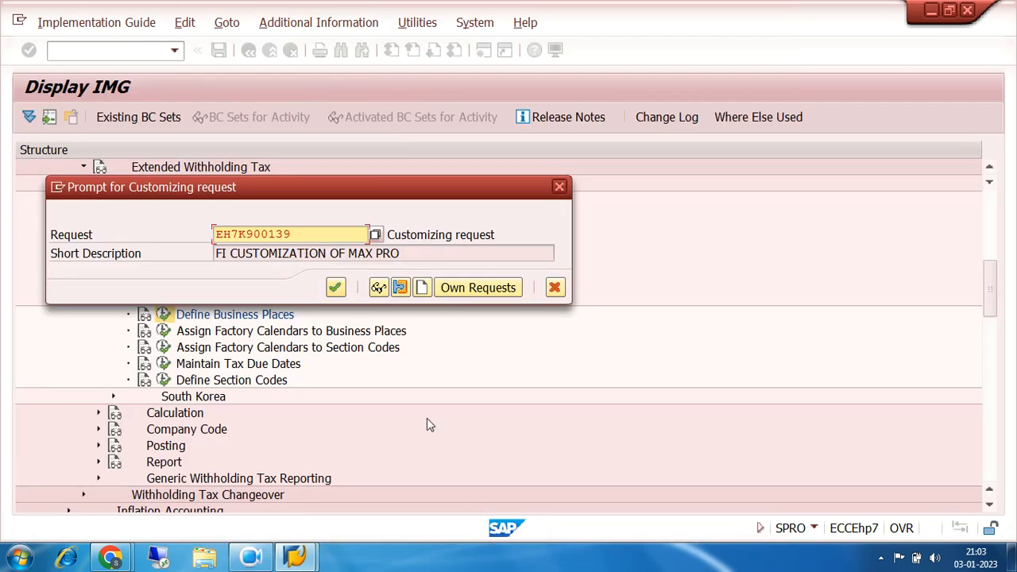
- Save the section code under customizing request EH7K900139 and return to the implementation guide
click(336, 287)
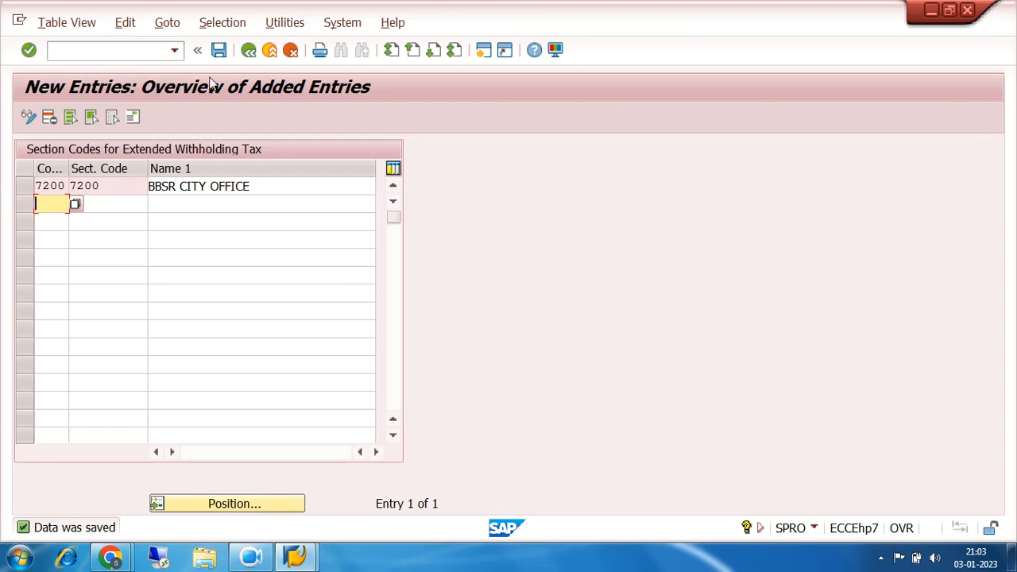
click(249, 50)
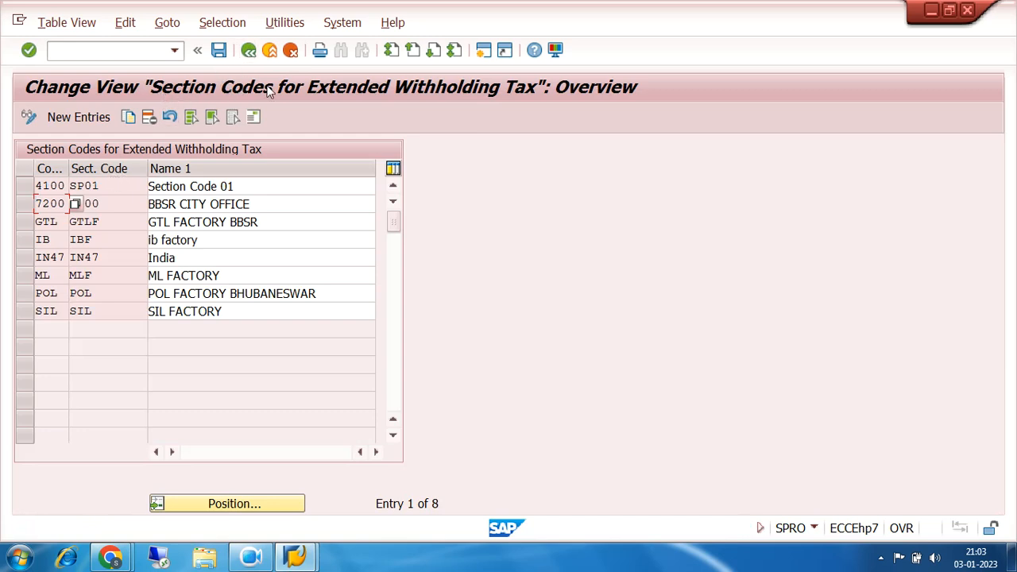
click(248, 50)
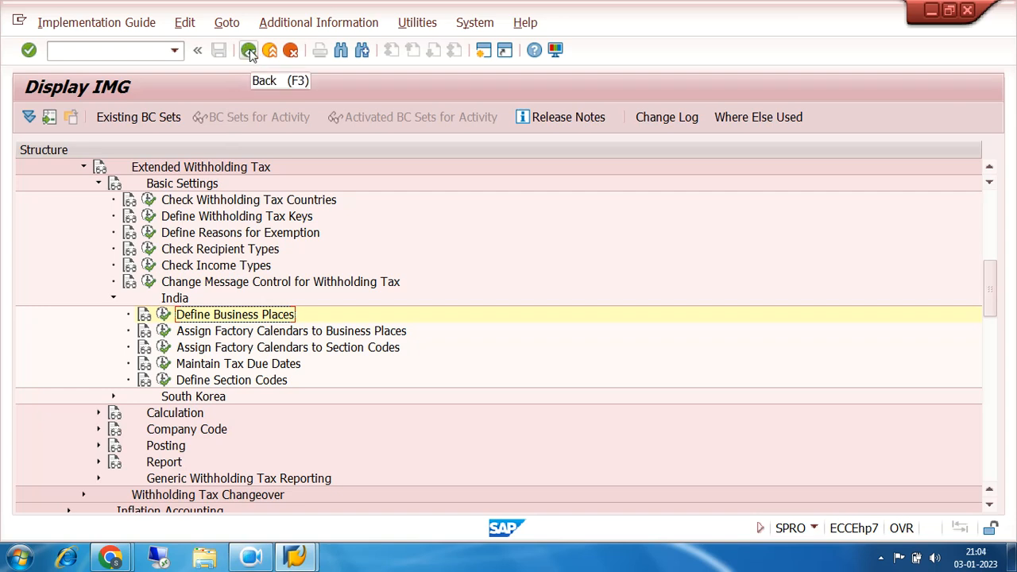
- Open a new SAP session and close the surplus SAP Easy Access windows
click(483, 52)
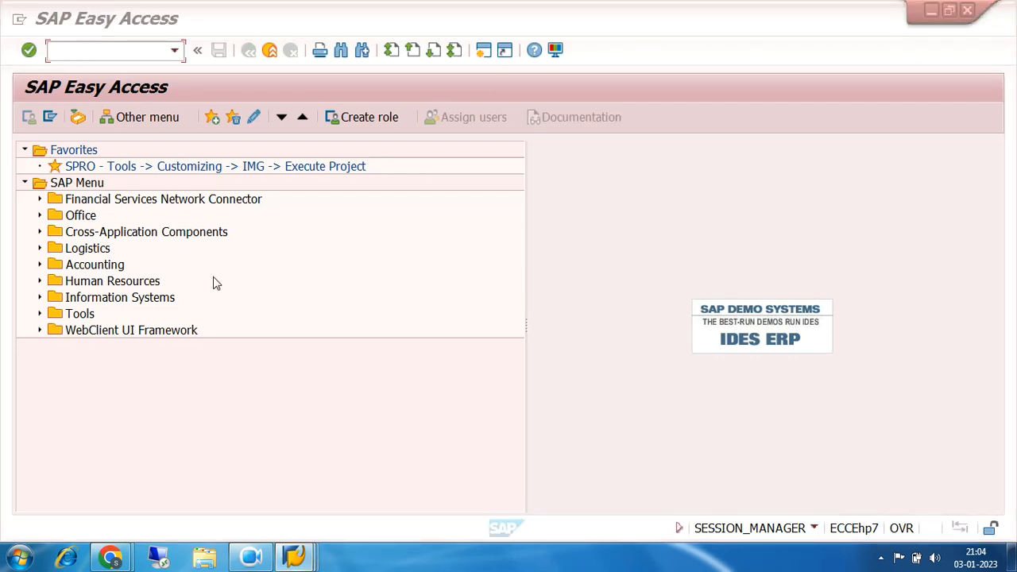
mouse_move(291, 548)
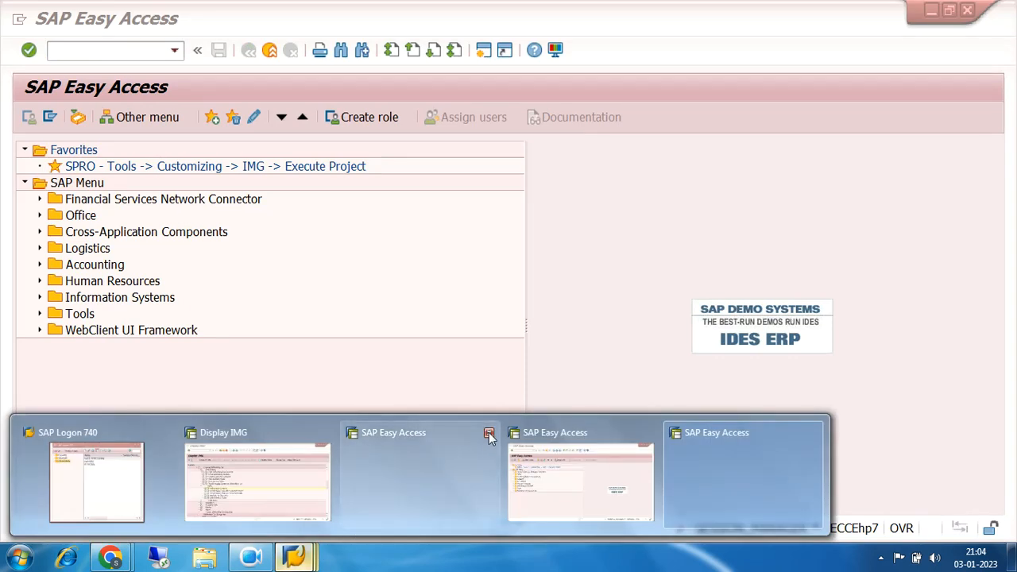
click(489, 432)
click(652, 433)
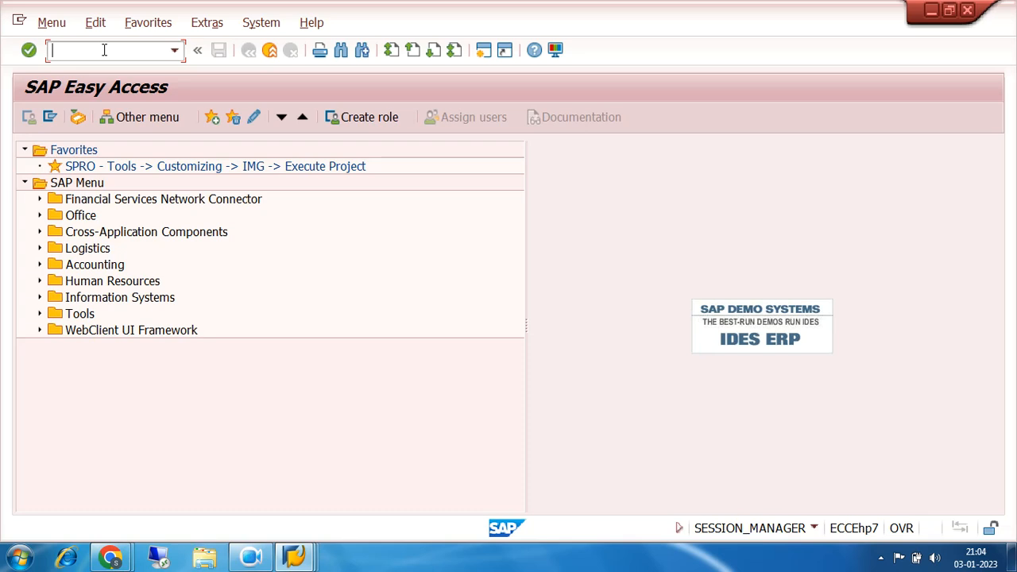
- Open table view J_1BBRANCV for maintenance in transaction SM30 with company code 7200 as the work area
text(SM30)
key(Return)
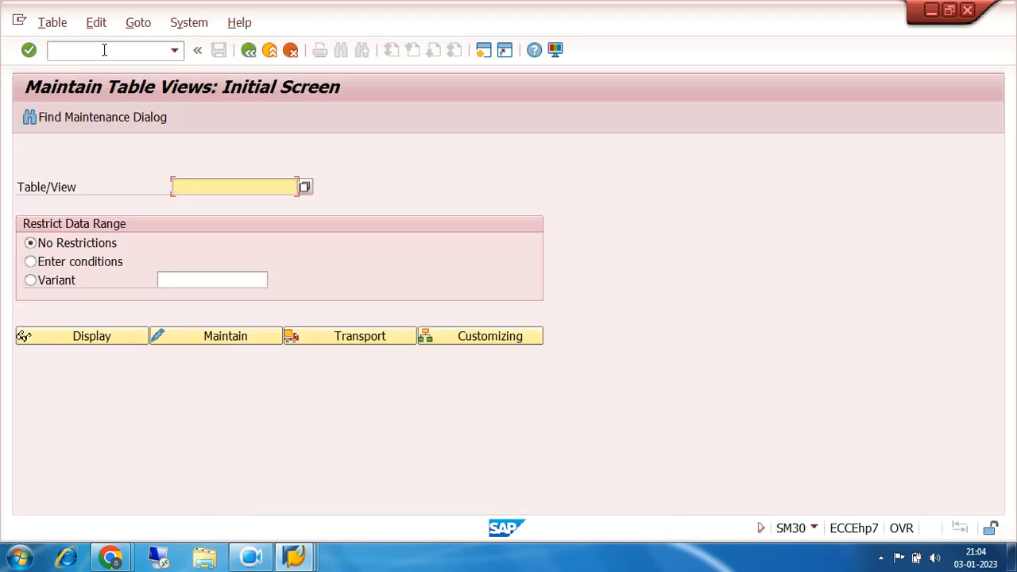
text(J_1BBRANCV)
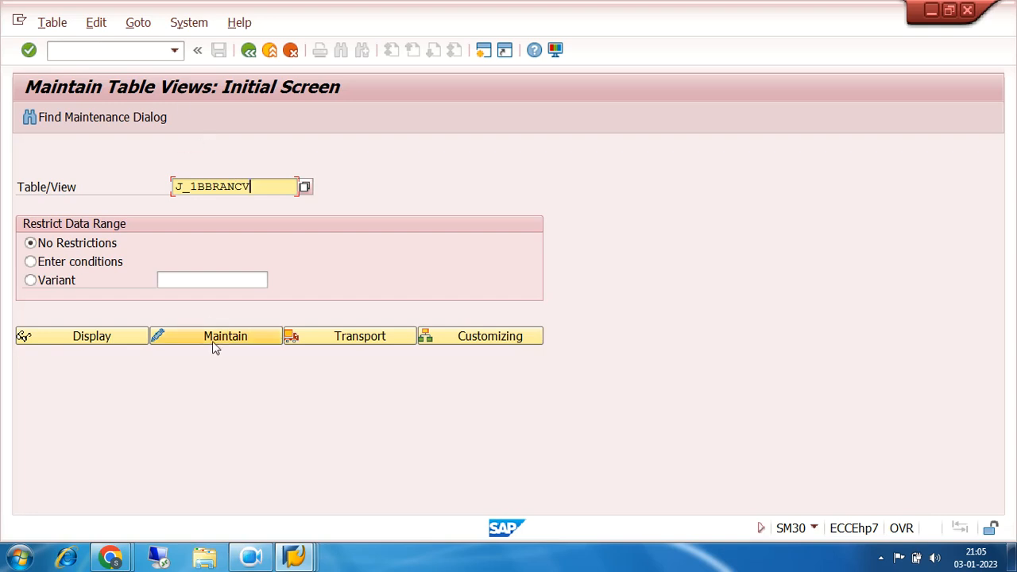
drag(259, 186, 149, 185)
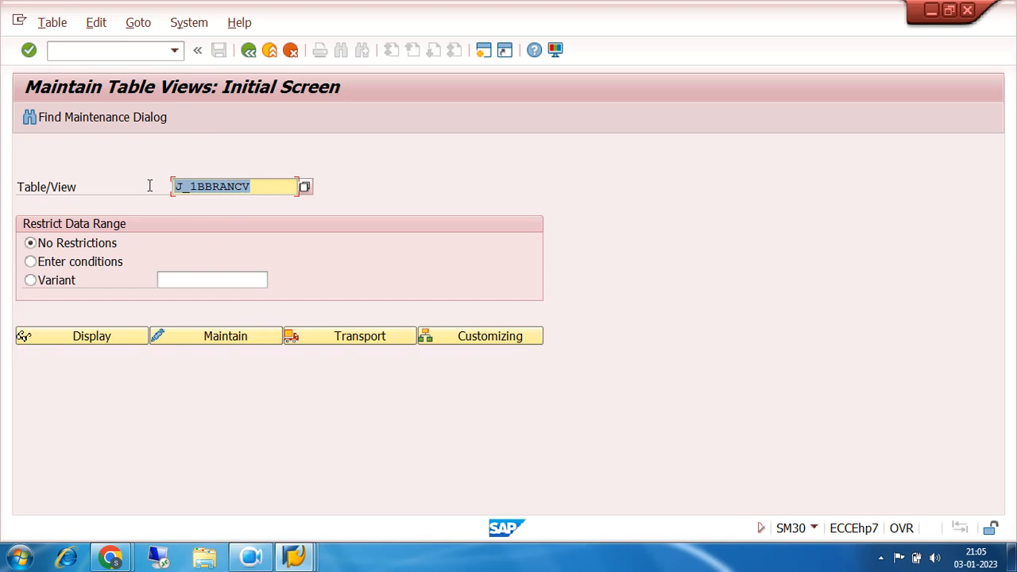
double_click(178, 193)
click(213, 344)
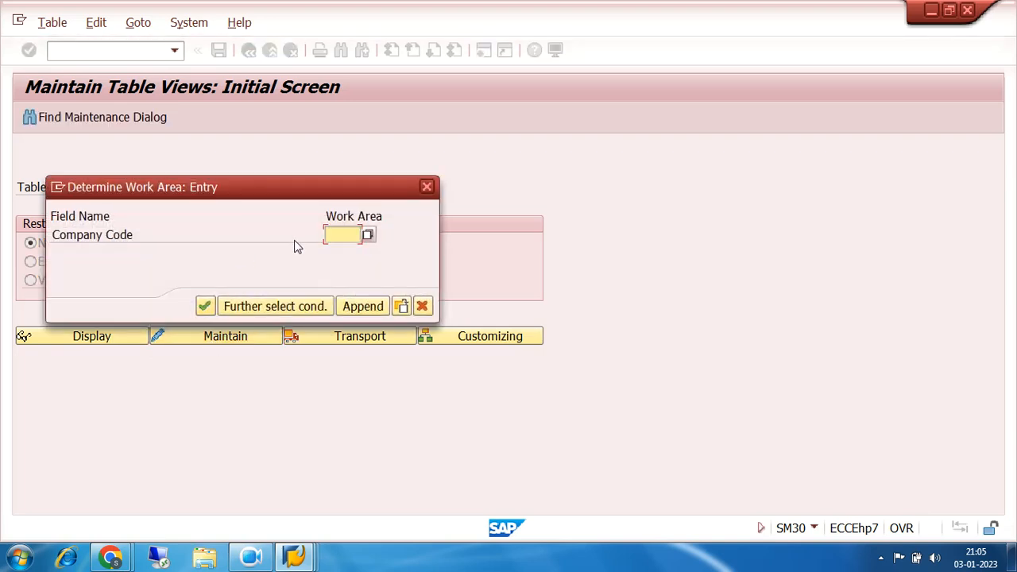
drag(249, 187, 597, 244)
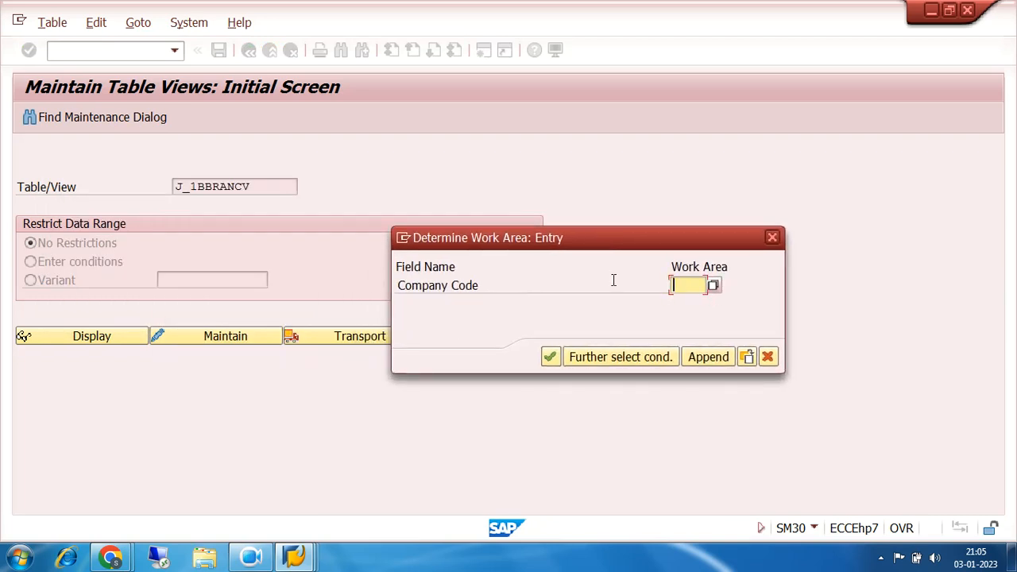
text(7200)
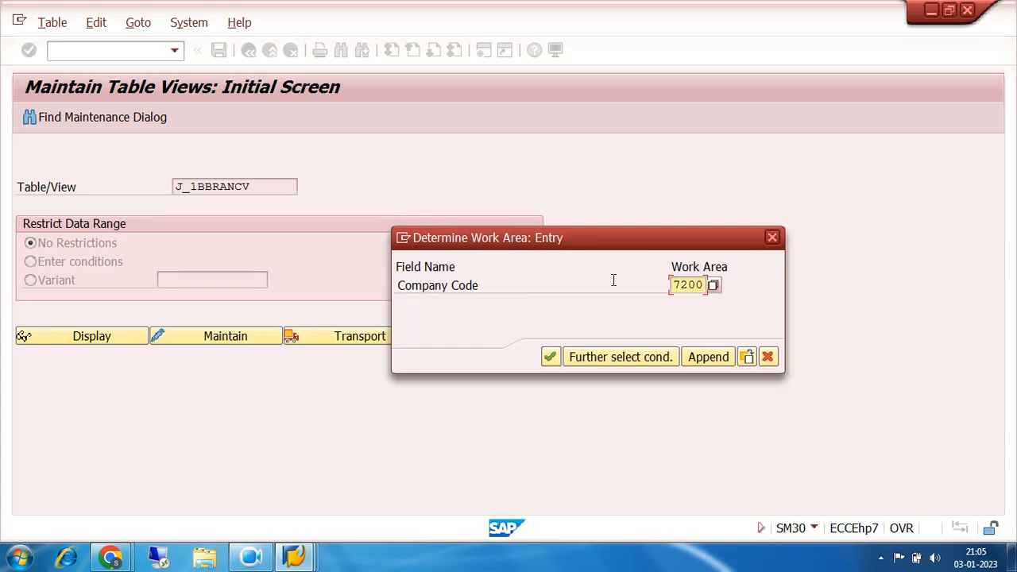
key(Return)
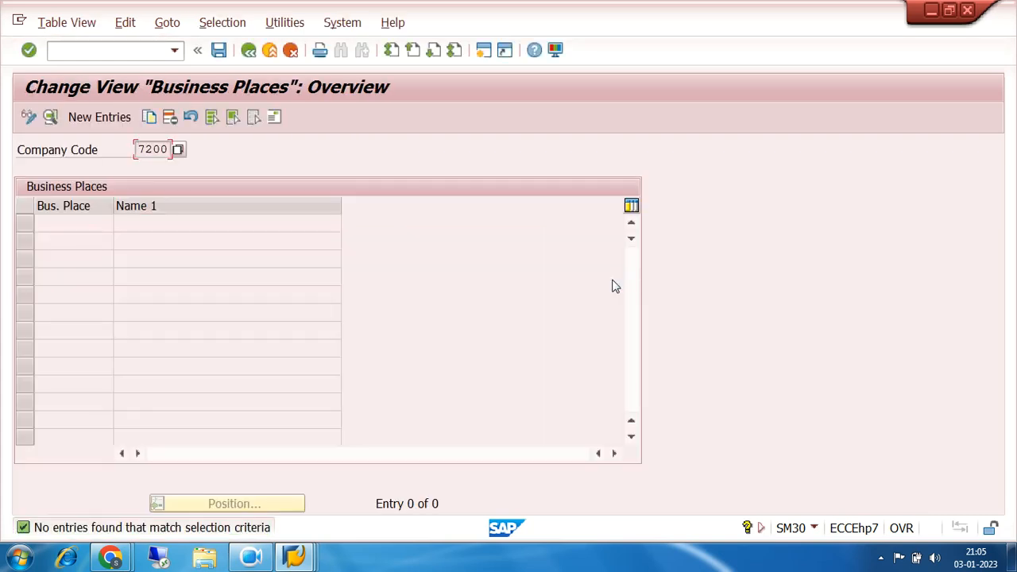
- Create a new business place 7200 for company code 7200 with the name 7200 BBSR BUSINESS PLACE
click(104, 117)
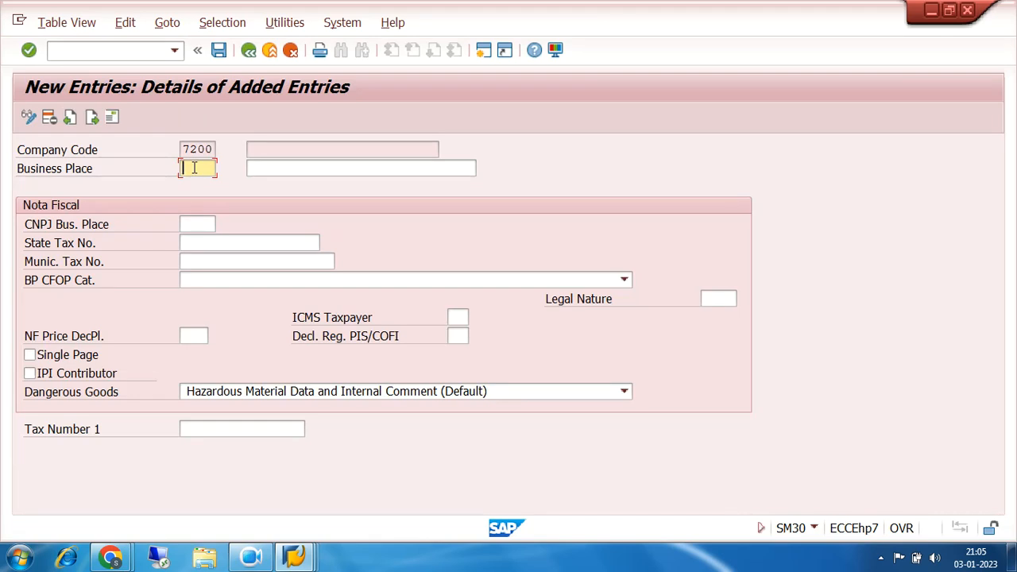
text(7200)
click(314, 168)
text(7200)
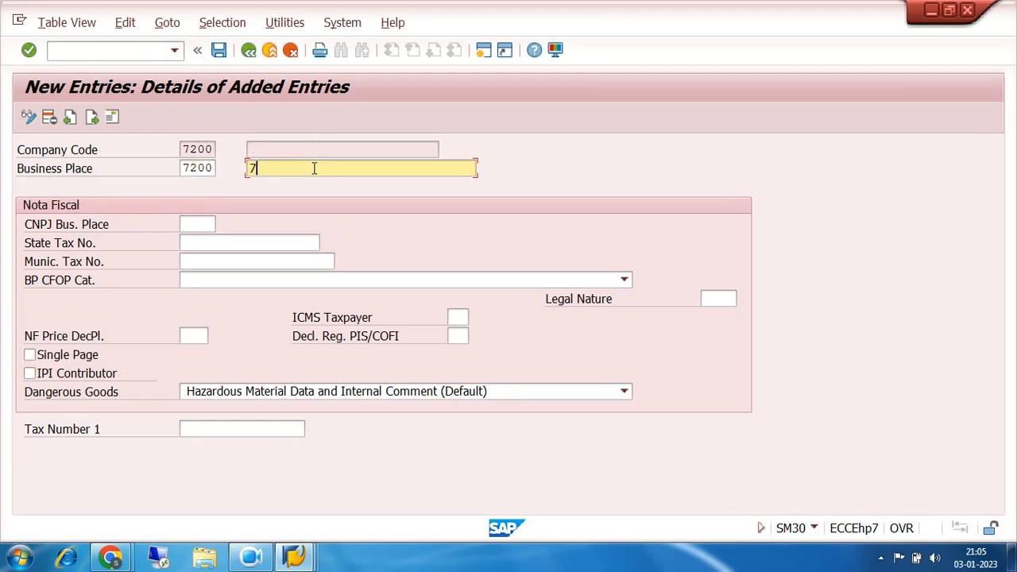
text( BBSR BUSINESS PLACE)
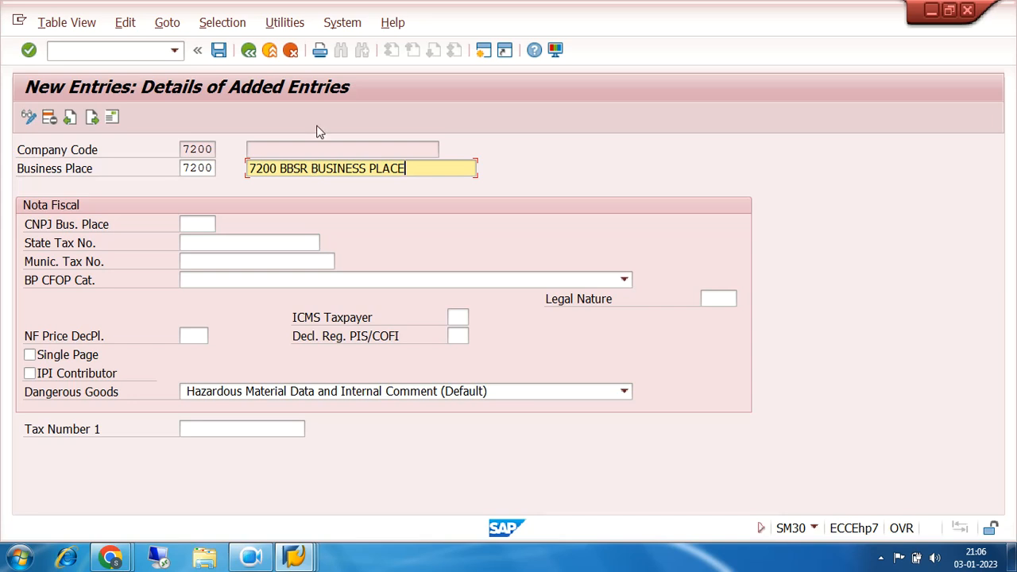
- Fill in the business place's address with the title Company and the name 7200 BBSR BUSINESS PLACE
click(218, 50)
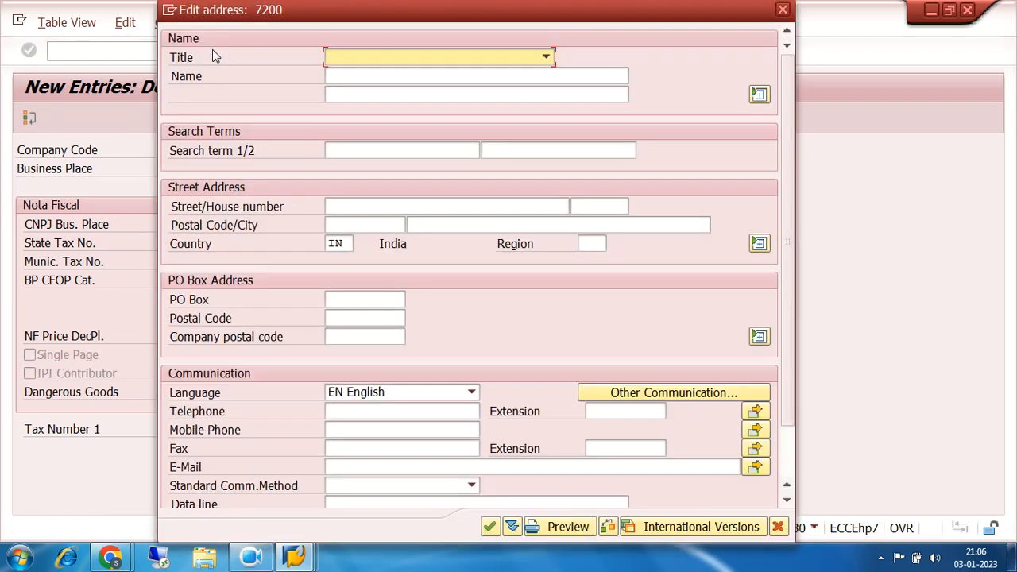
click(545, 57)
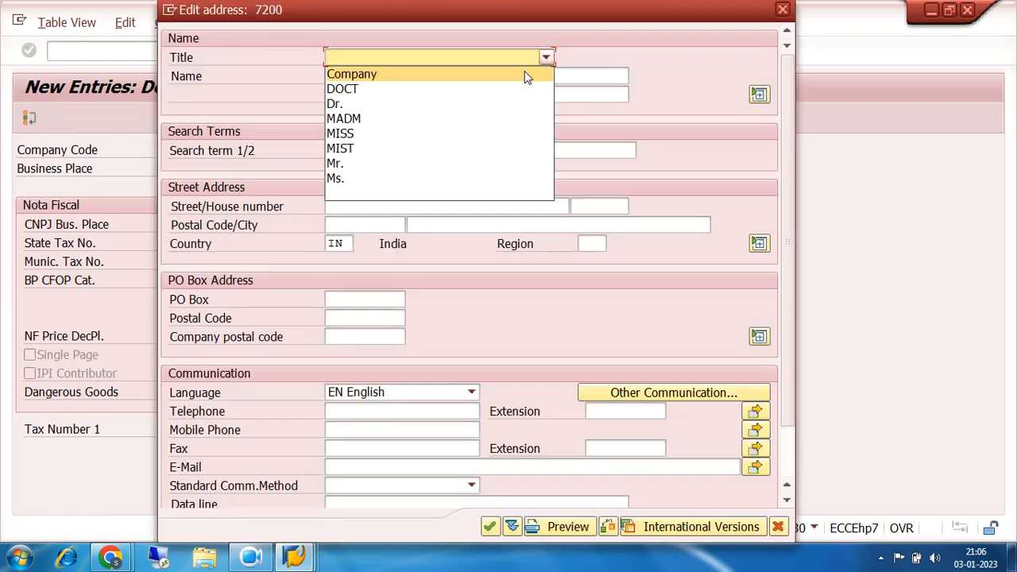
click(526, 74)
click(387, 76)
text(72)
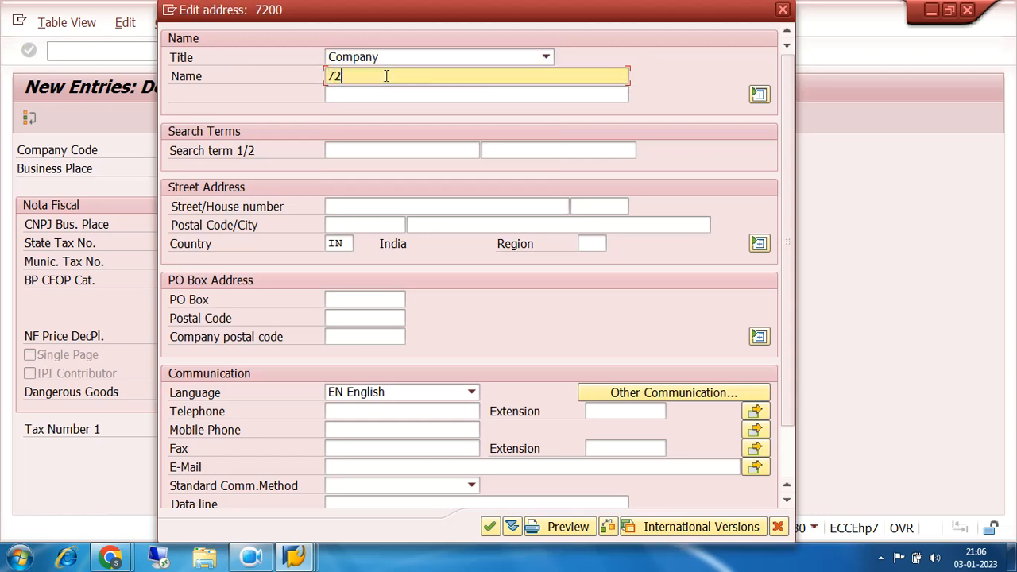
text(00 BBSR BUSINESS PLACE)
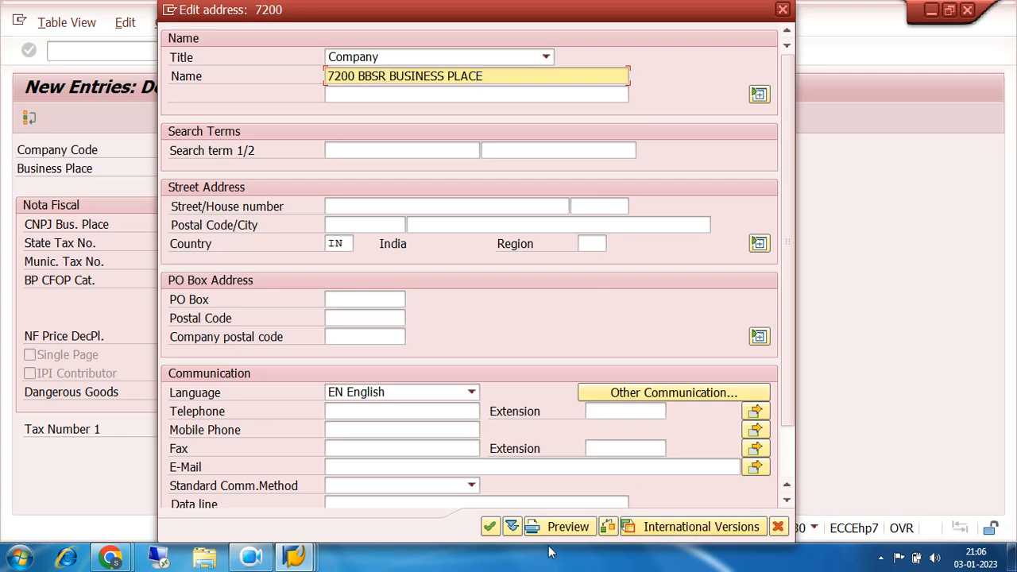
click(489, 527)
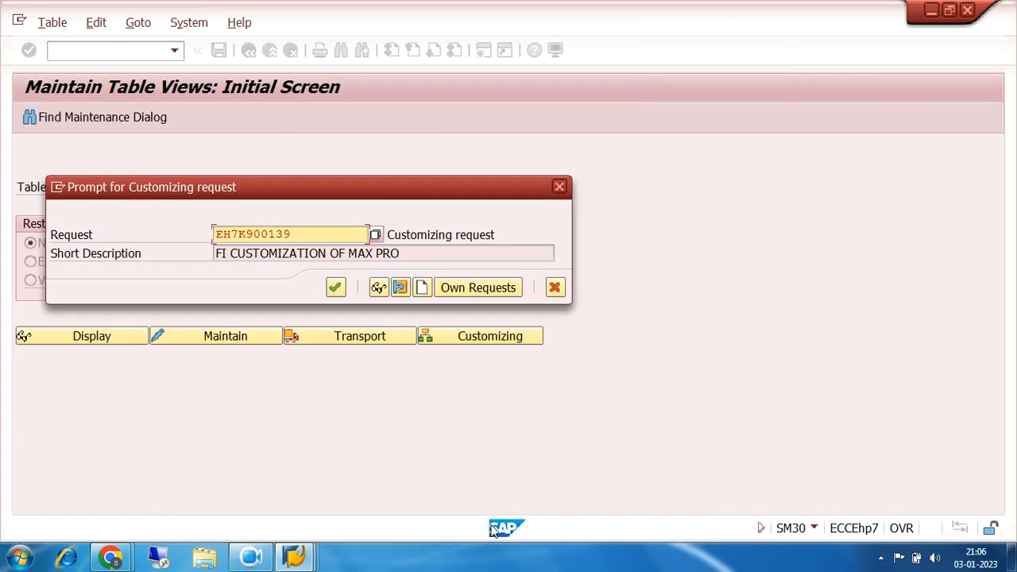
- Save the business place under customizing request EH7K900139 and return to the SAP Easy Access screen
click(334, 287)
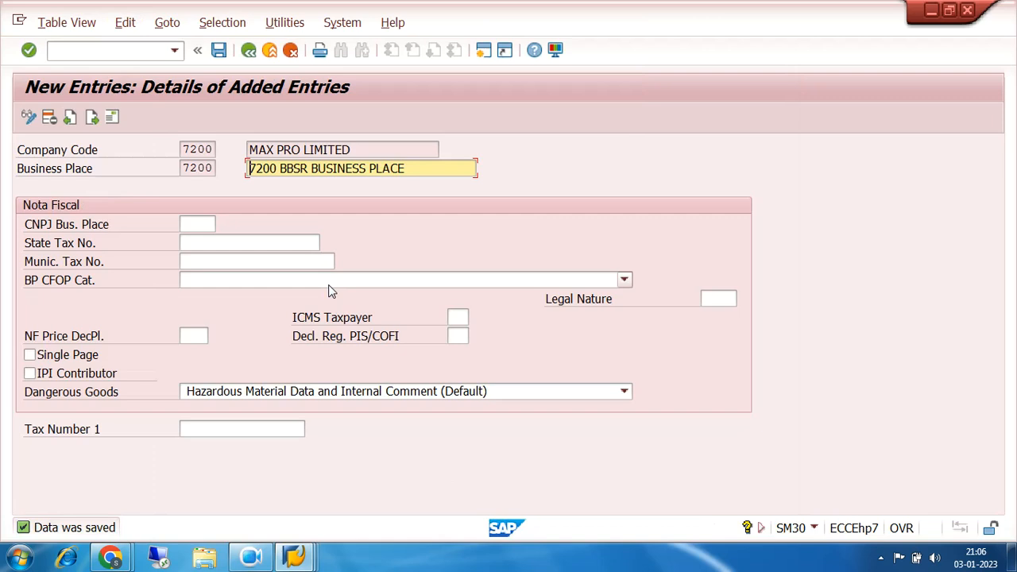
click(248, 50)
click(248, 50)
click(248, 50)
click(248, 50)
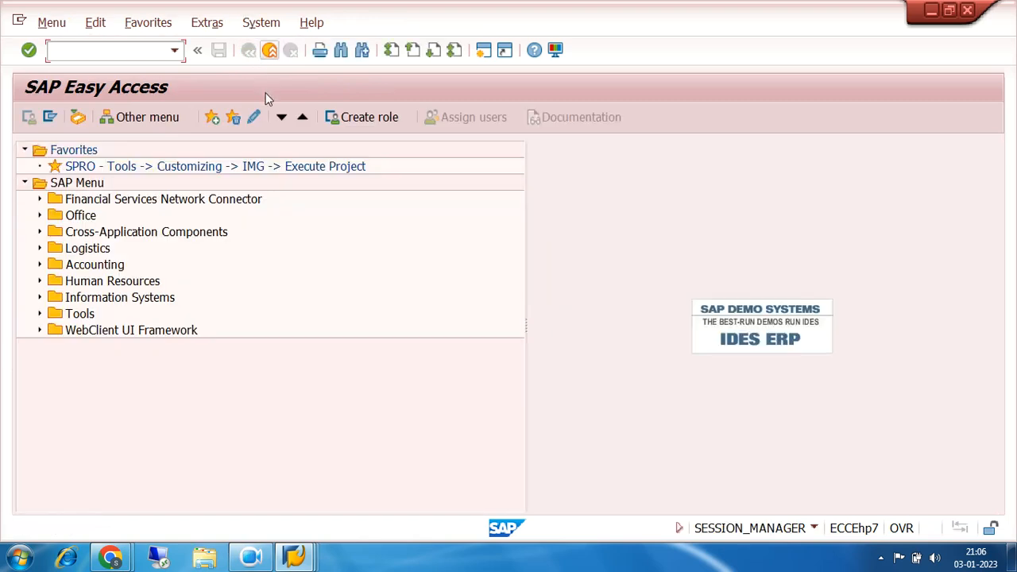
- Open the implementation guide through SPRO and expand Financial Accounting Global Settings (New) under Financial Accounting (New)
double_click(204, 167)
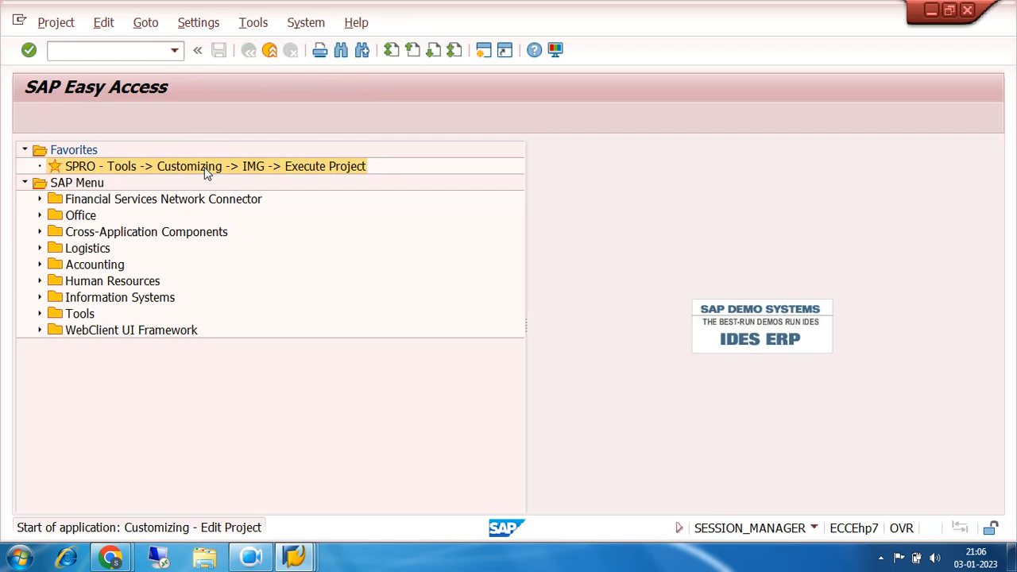
click(104, 117)
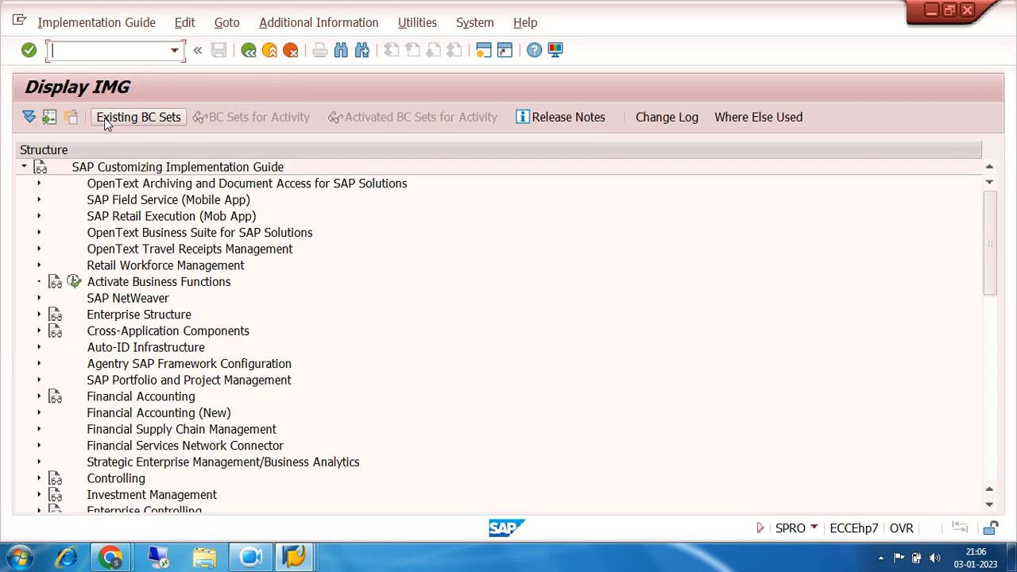
scroll(511, 320, down, 1)
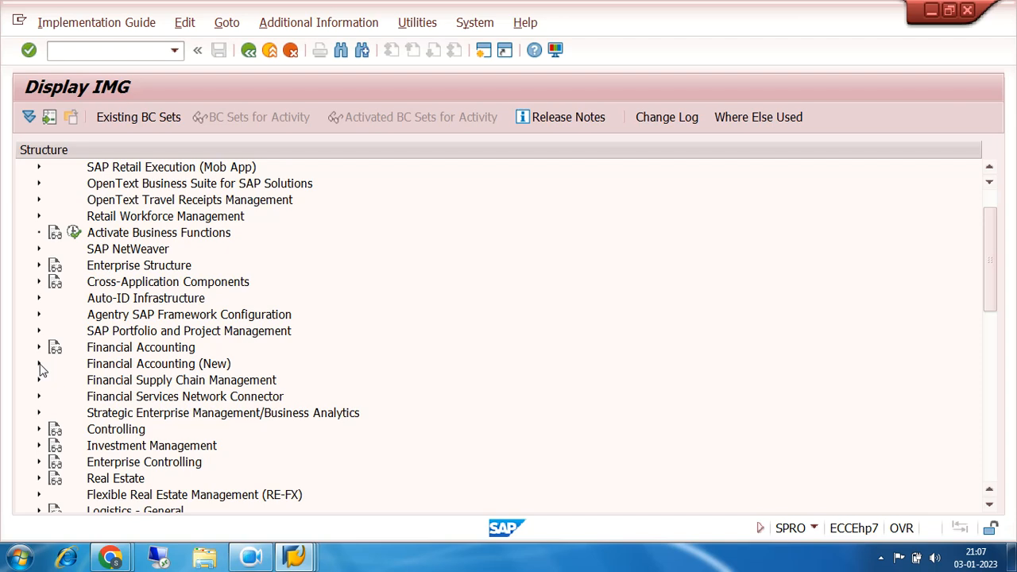
click(39, 365)
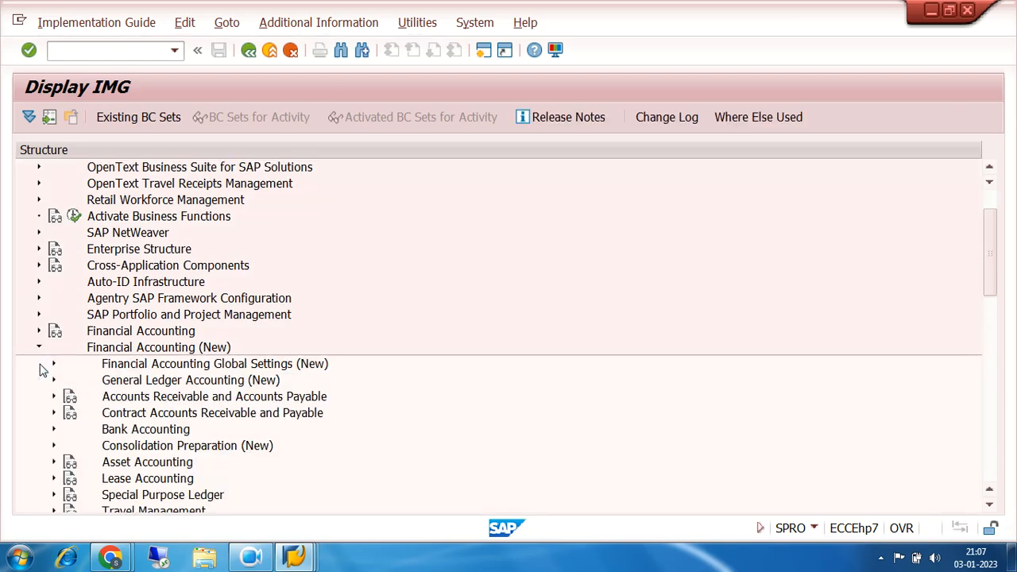
scroll(456, 420, down, 1)
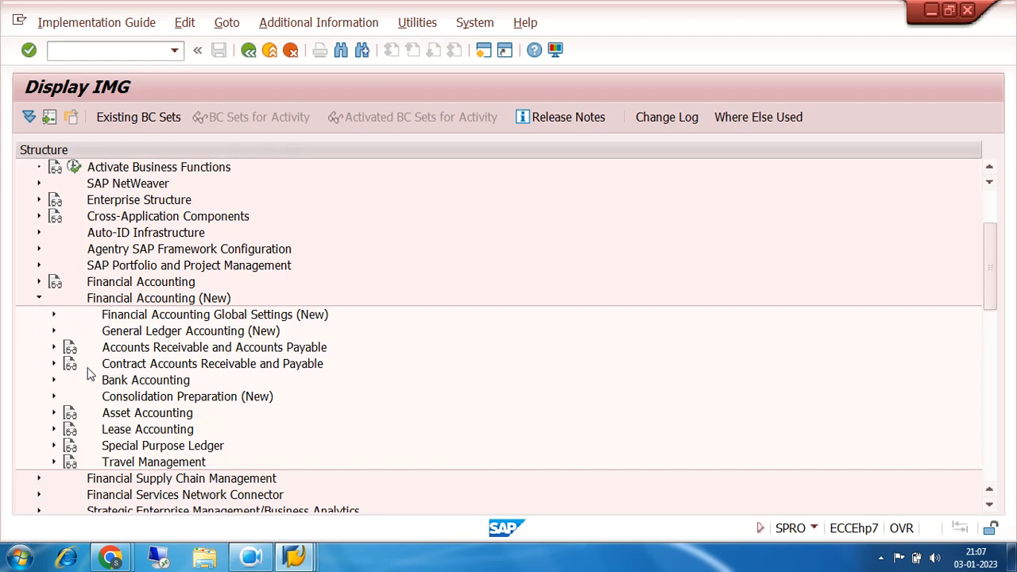
click(54, 315)
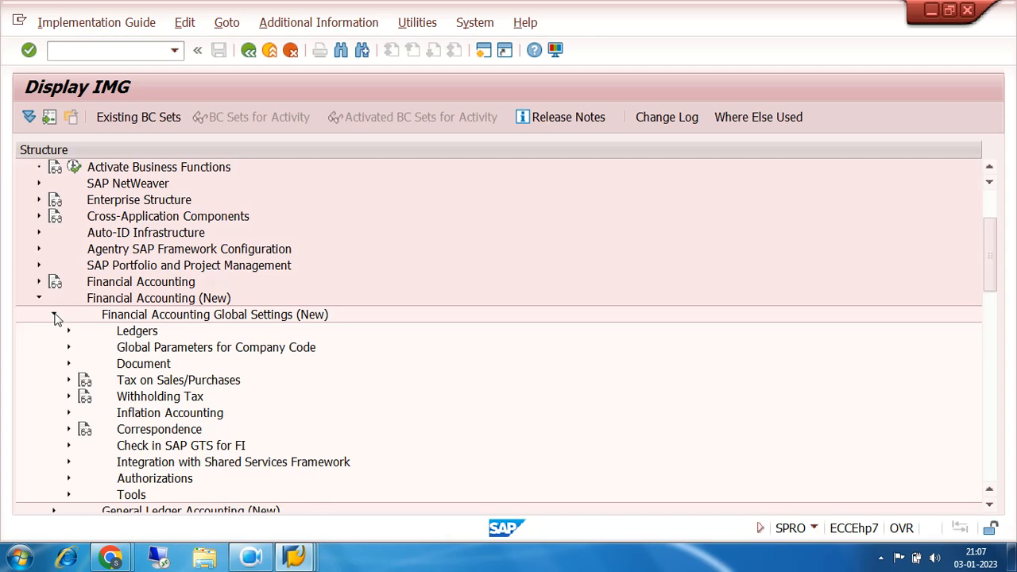
click(69, 381)
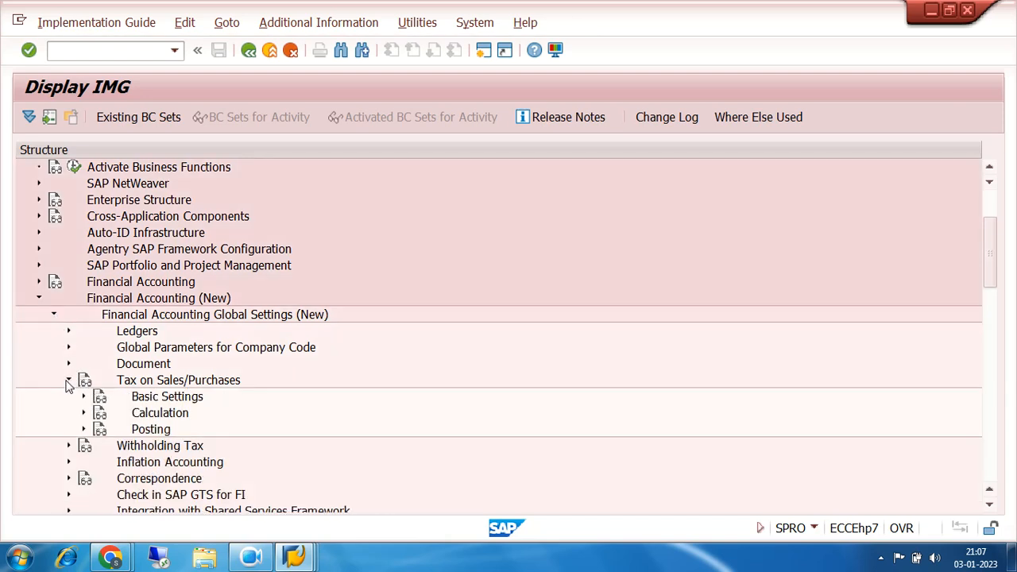
click(85, 397)
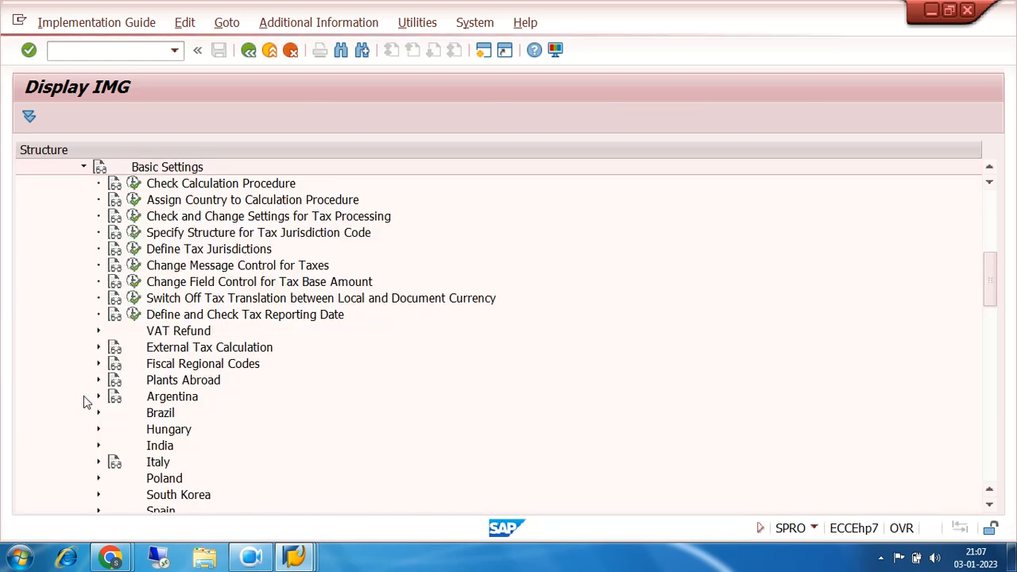
scroll(87, 401, down, 1)
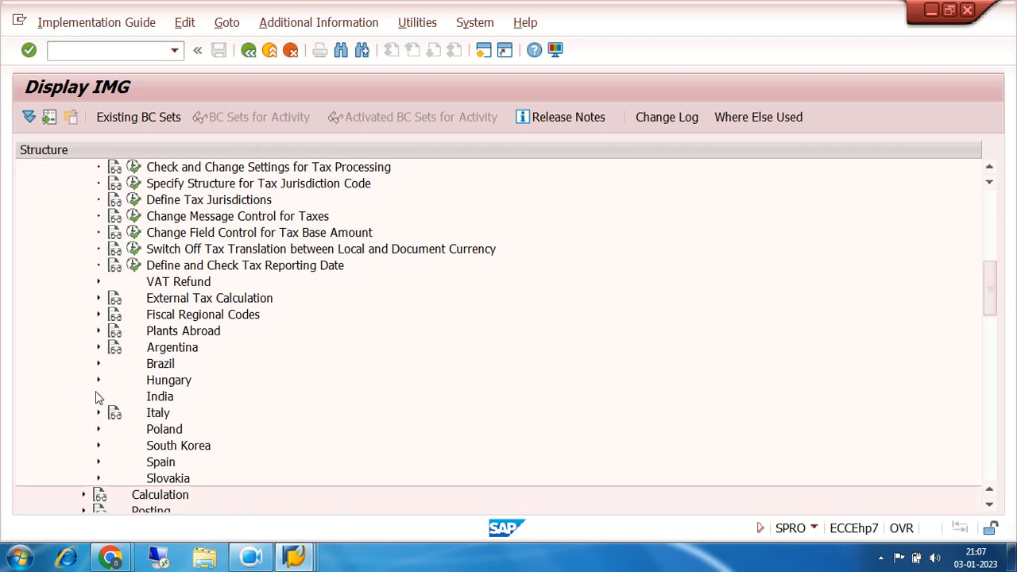
click(98, 397)
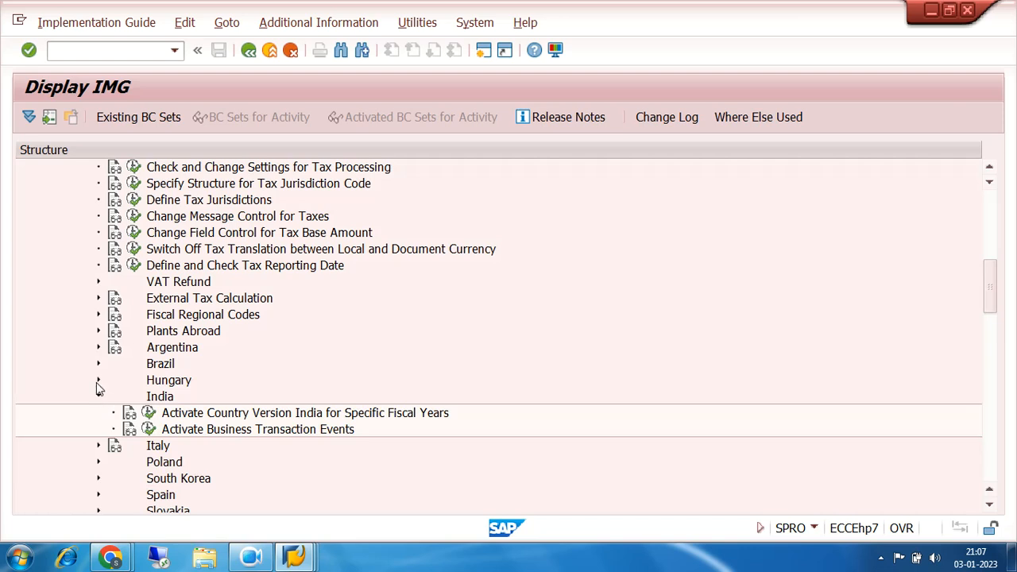
scroll(70, 294, up, 2)
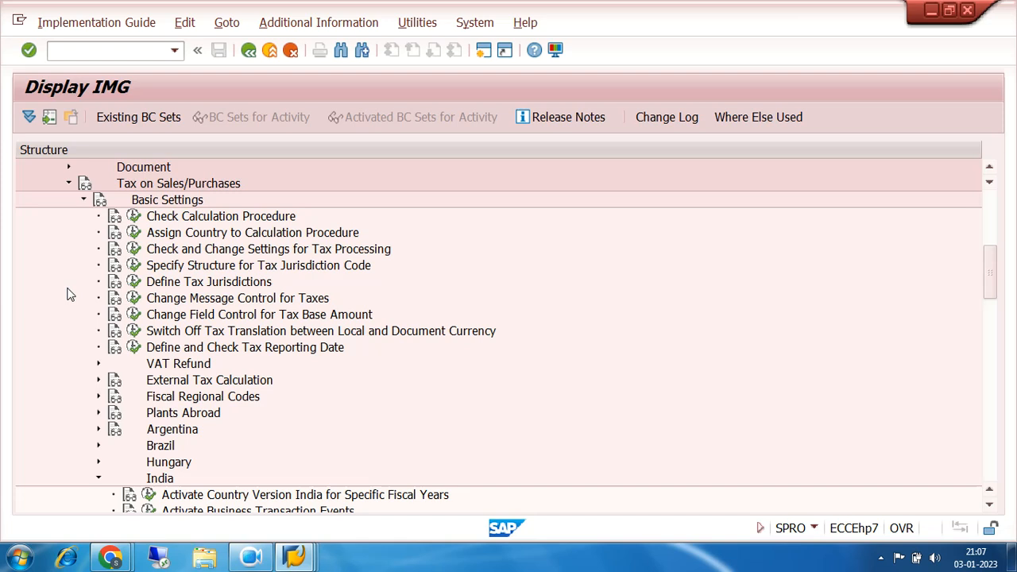
click(84, 199)
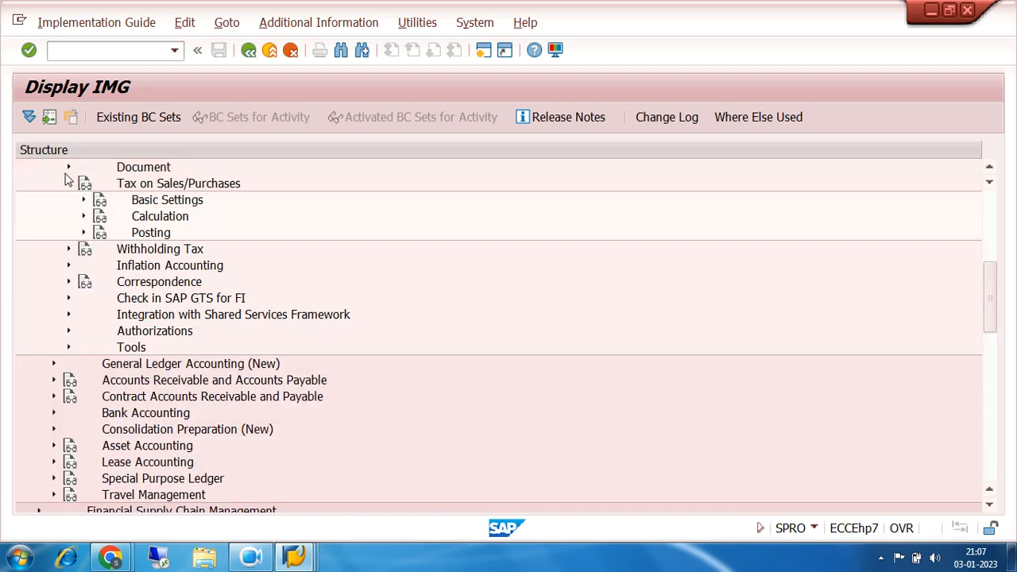
click(68, 183)
scroll(346, 312, up, 2)
click(156, 266)
click(156, 250)
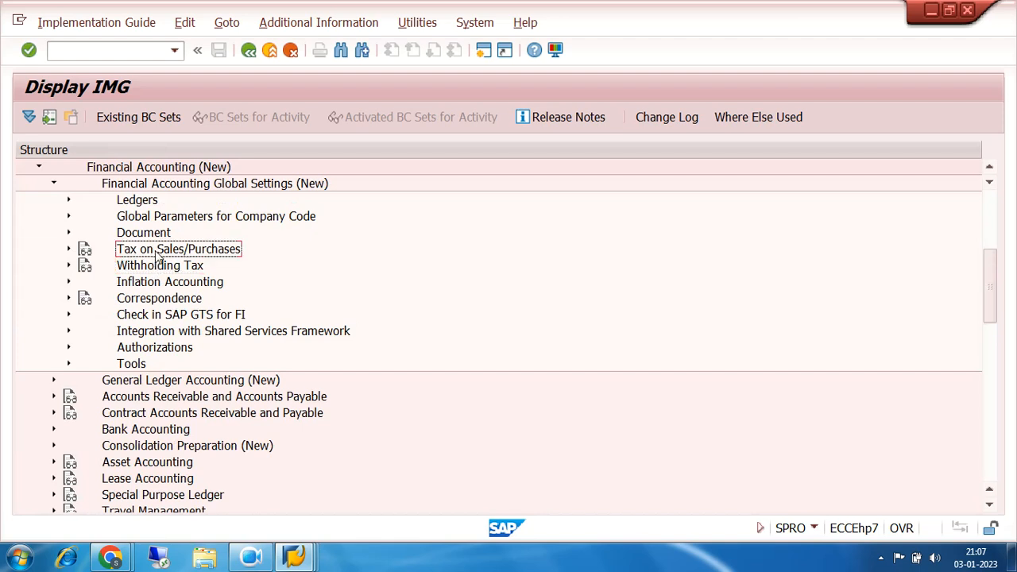
- Open Assign Factory Calendars to Business Places for India under the Basic Settings of Extended Withholding Tax
click(68, 266)
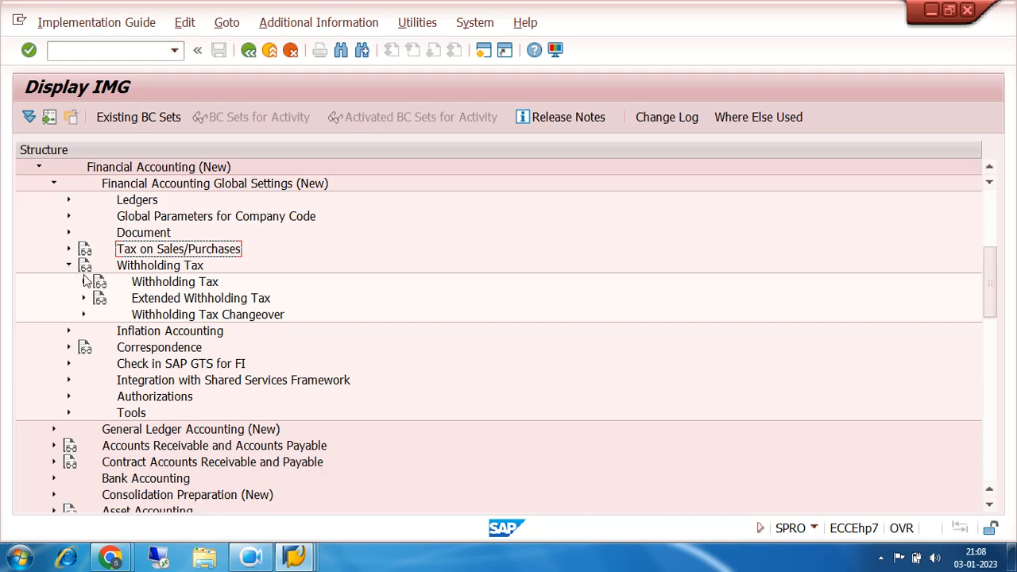
click(192, 300)
click(84, 299)
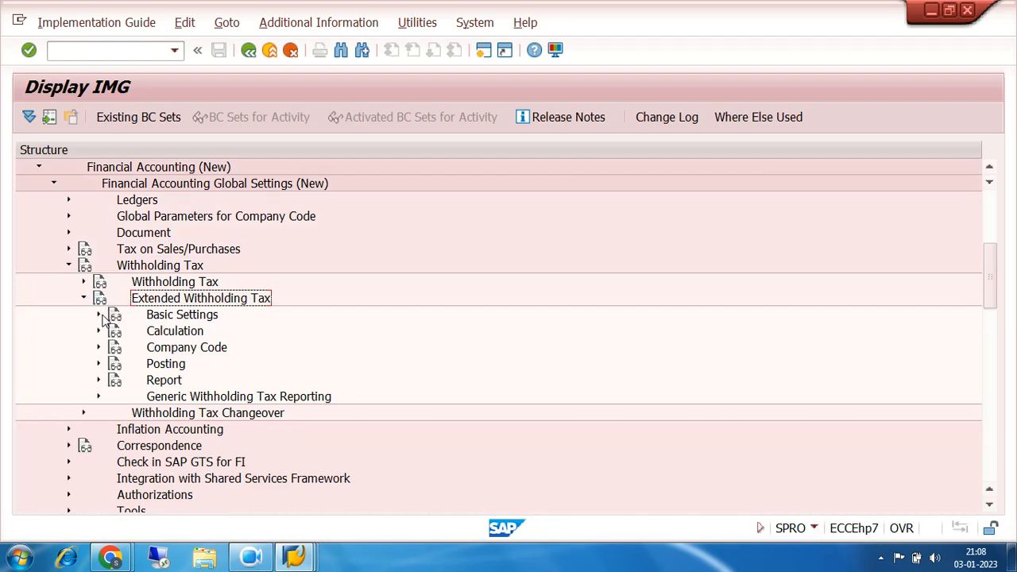
click(99, 315)
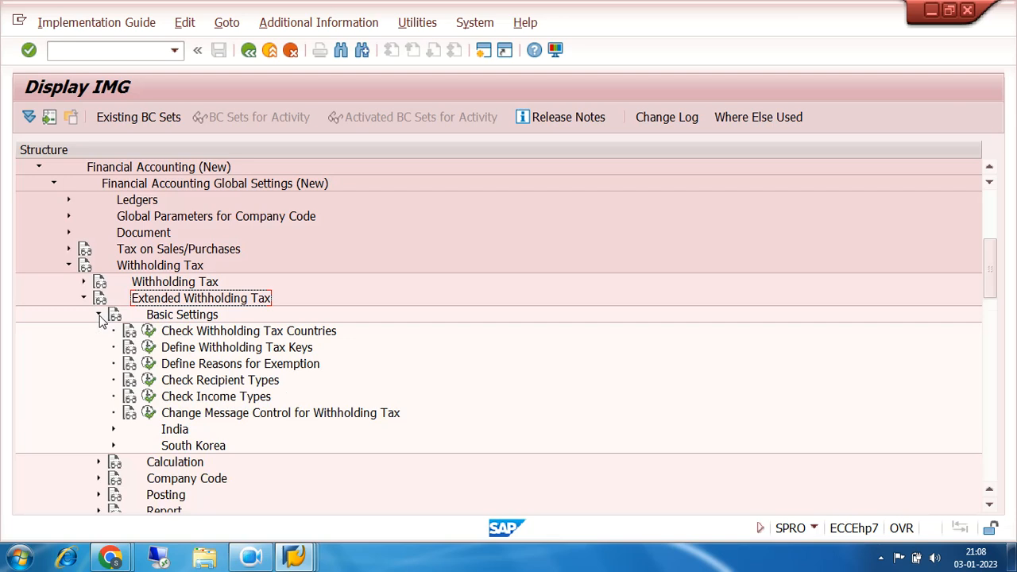
click(113, 429)
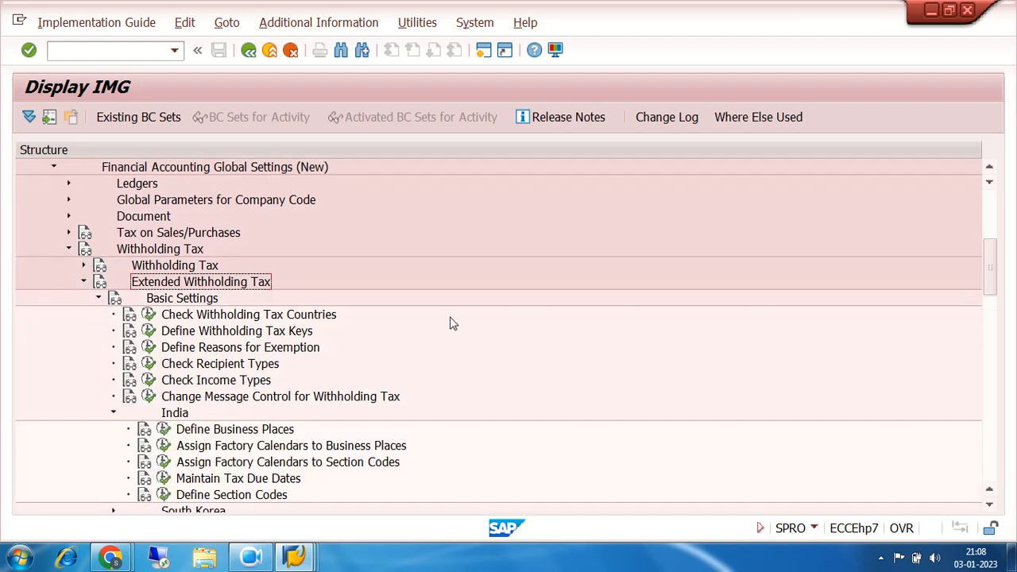
scroll(450, 324, down, 1)
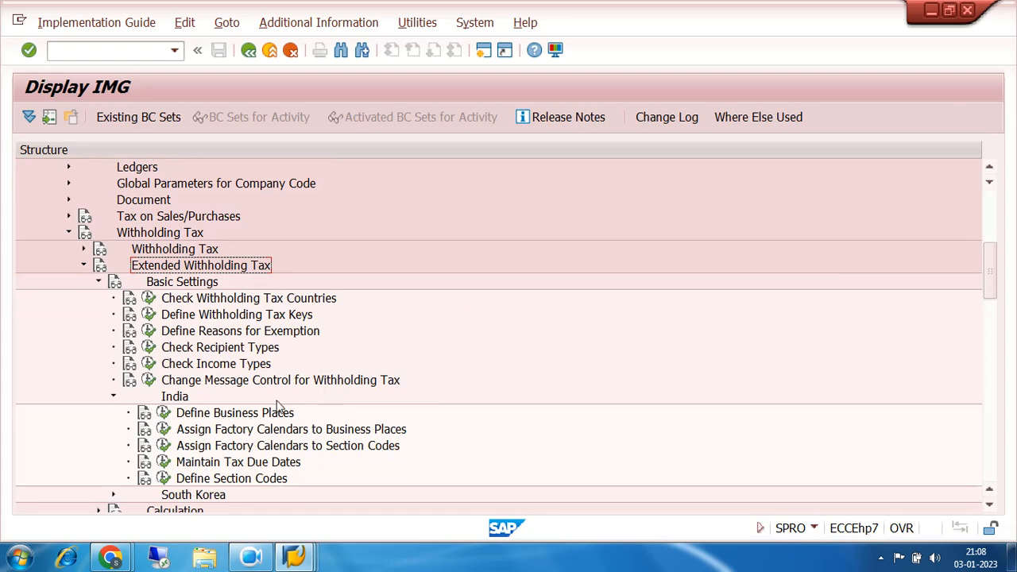
click(163, 428)
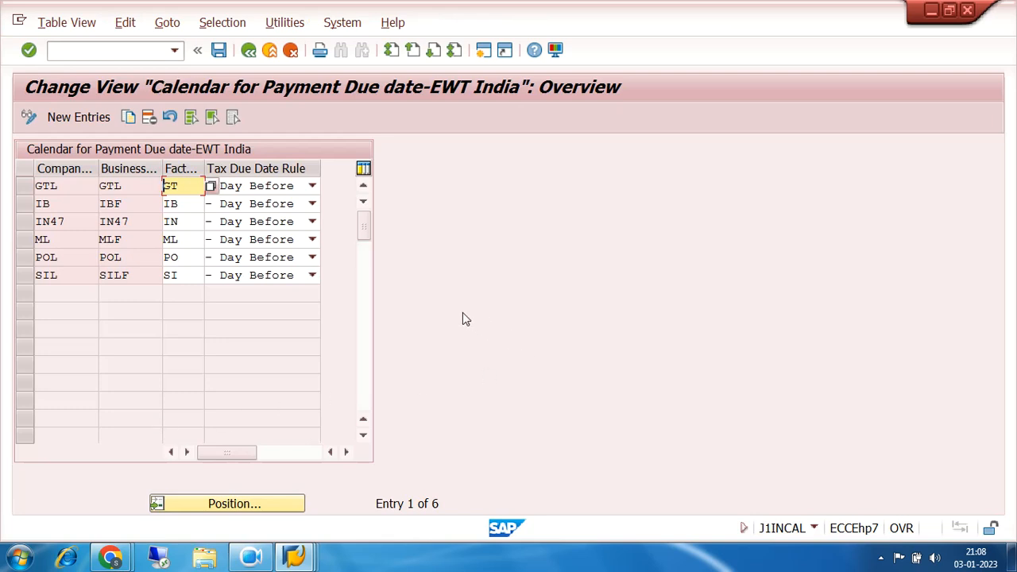
- Add a new payment due date calendar entry for company code 7200 and business place 7200
click(104, 119)
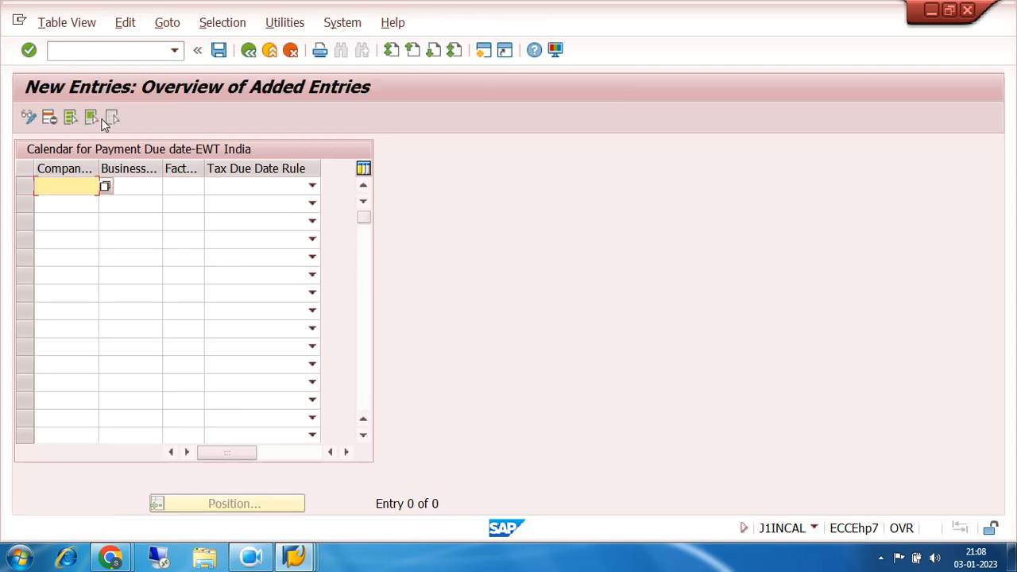
text(7200)
key(Tab)
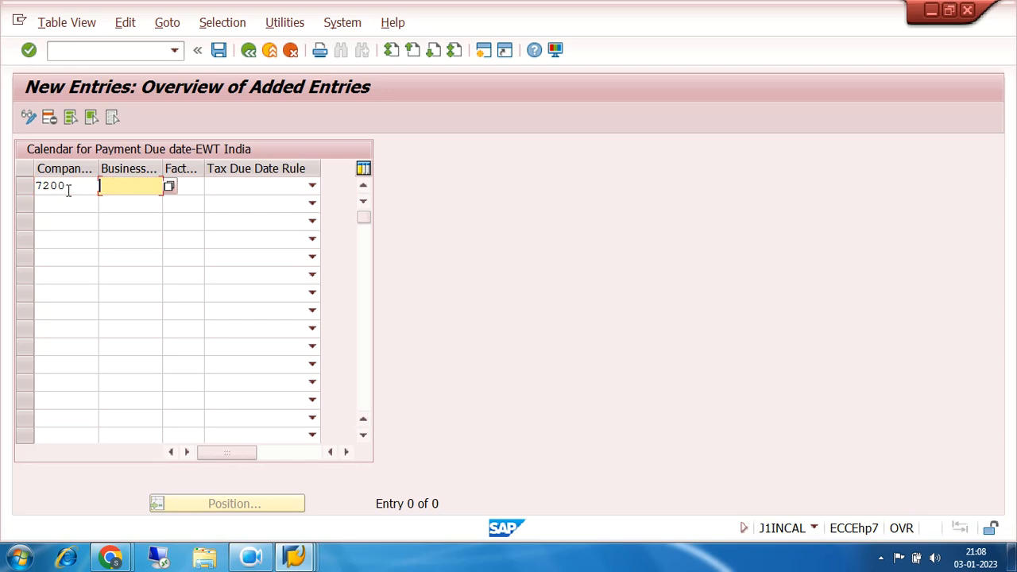
text(7222)
key(BackSpace)
key(BackSpace)
key(BackSpace)
key(BackSpace)
click(169, 188)
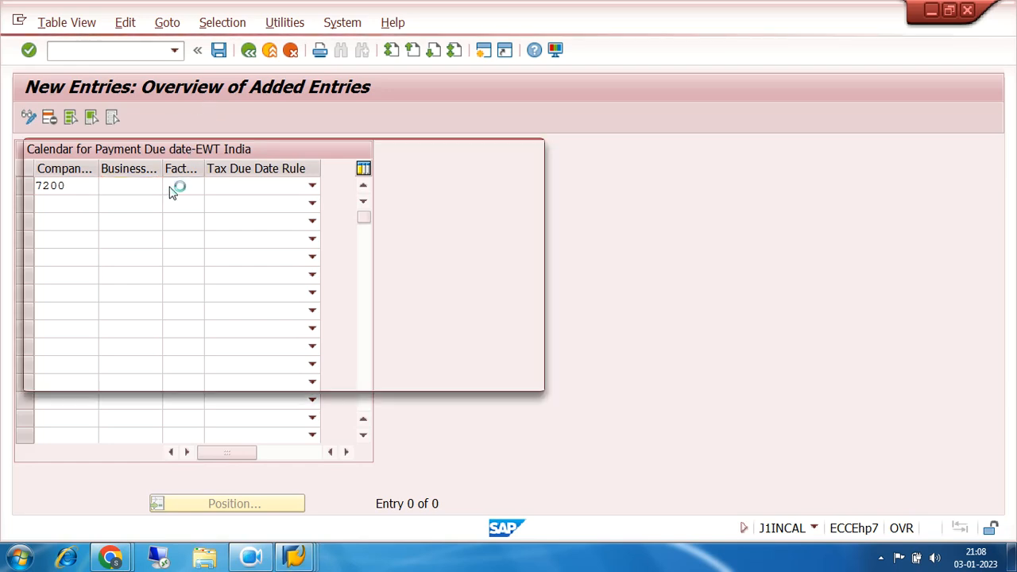
double_click(78, 125)
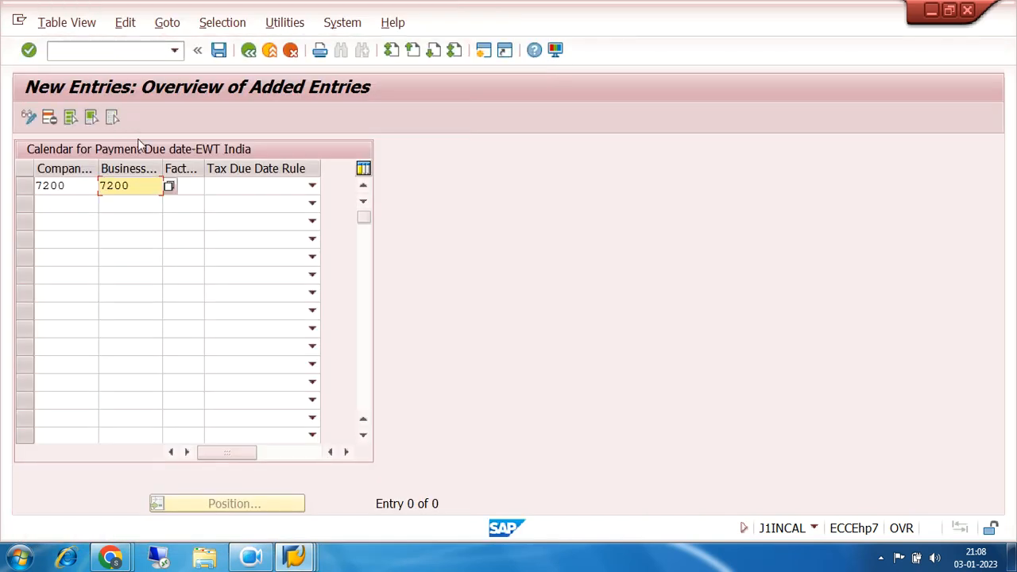
- Assign factory calendar 72 to the new entry with the tax due date rule Day Before
click(194, 184)
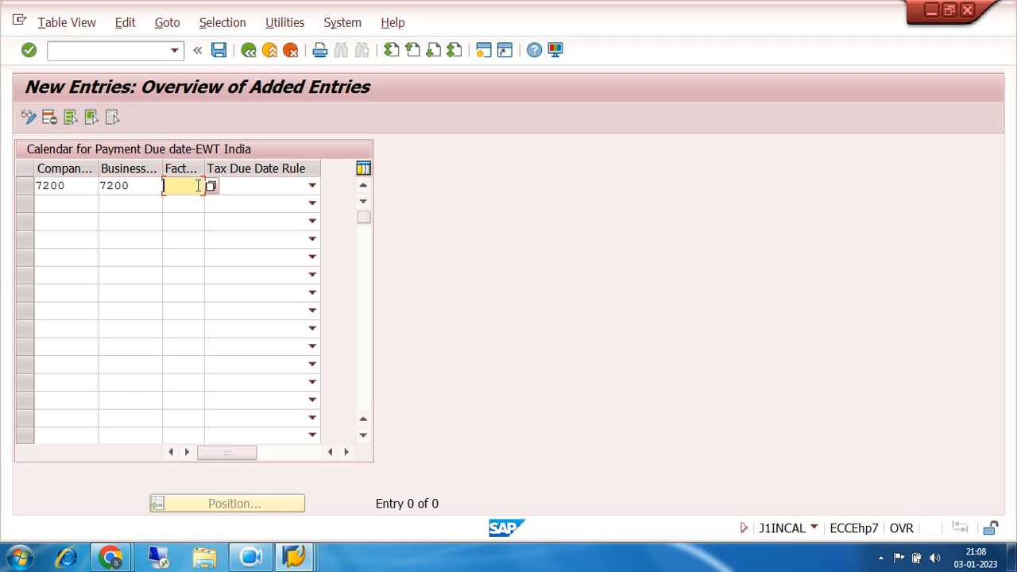
click(211, 188)
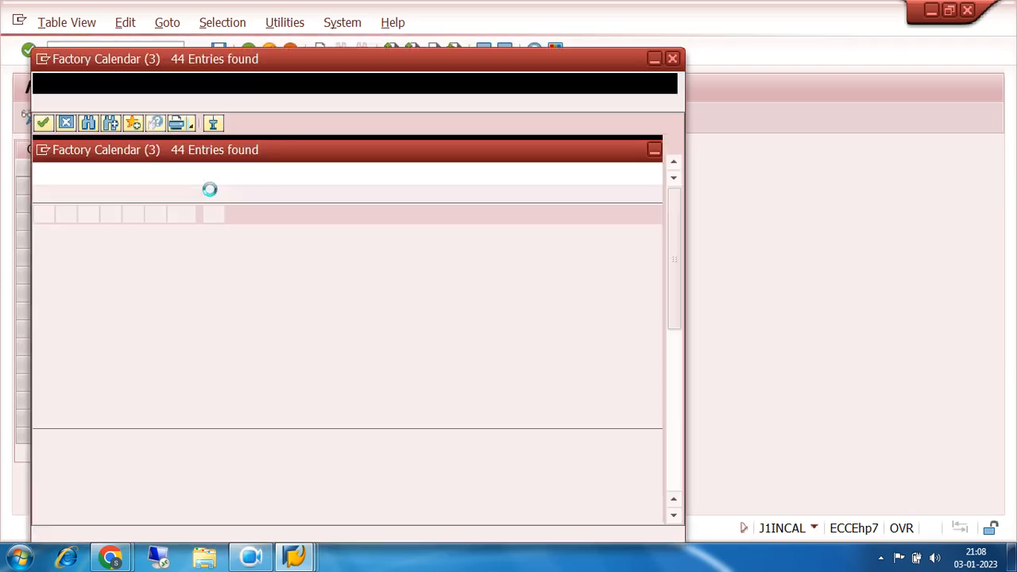
double_click(38, 216)
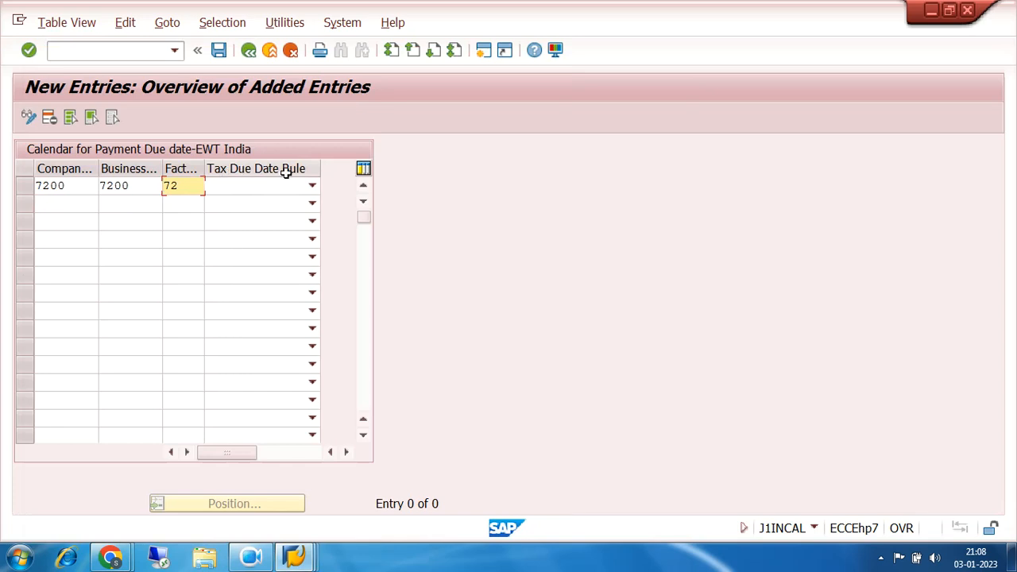
click(312, 186)
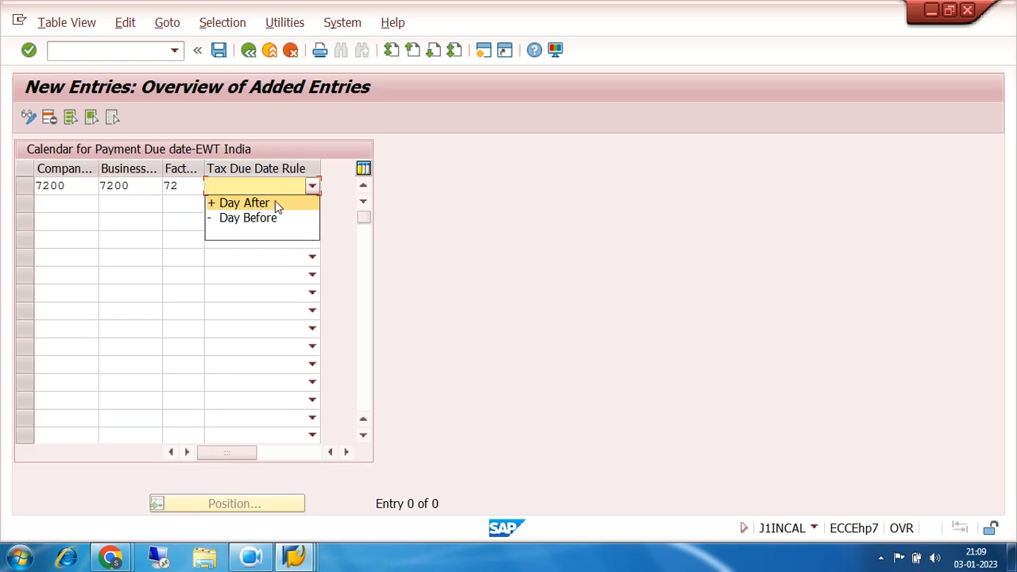
click(225, 218)
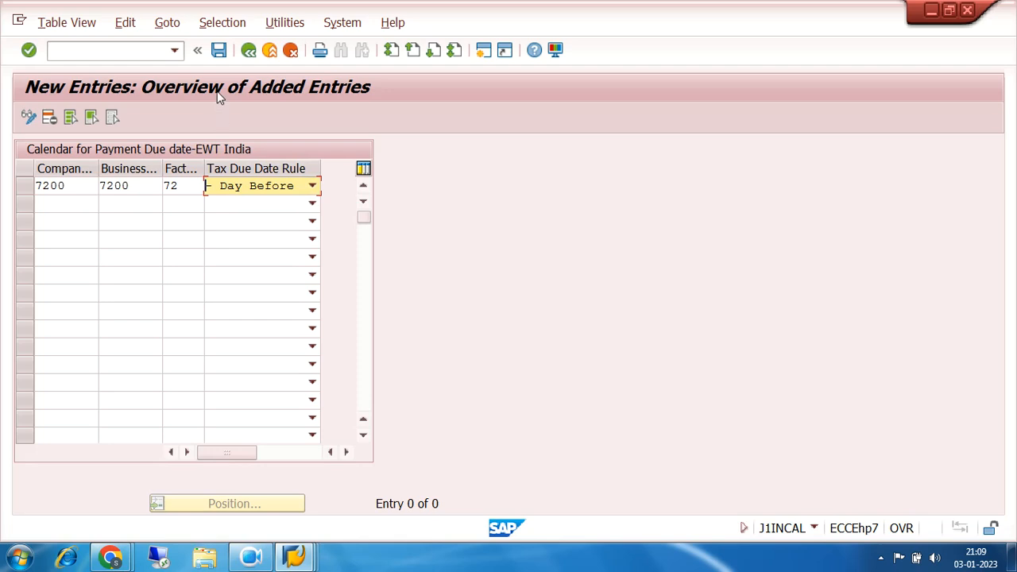
- Save the factory calendar assignment and return to the implementation guide
click(219, 51)
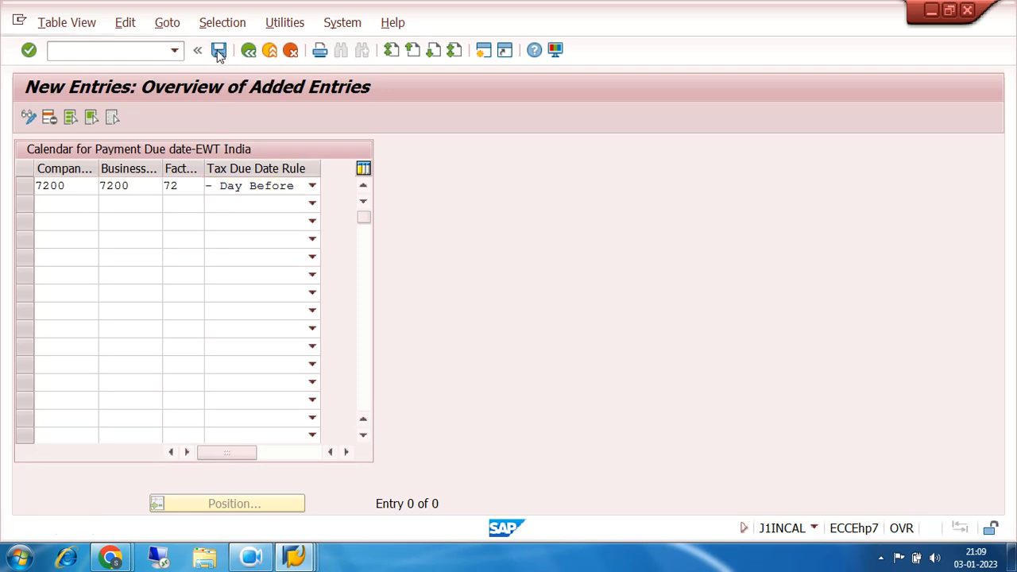
click(335, 306)
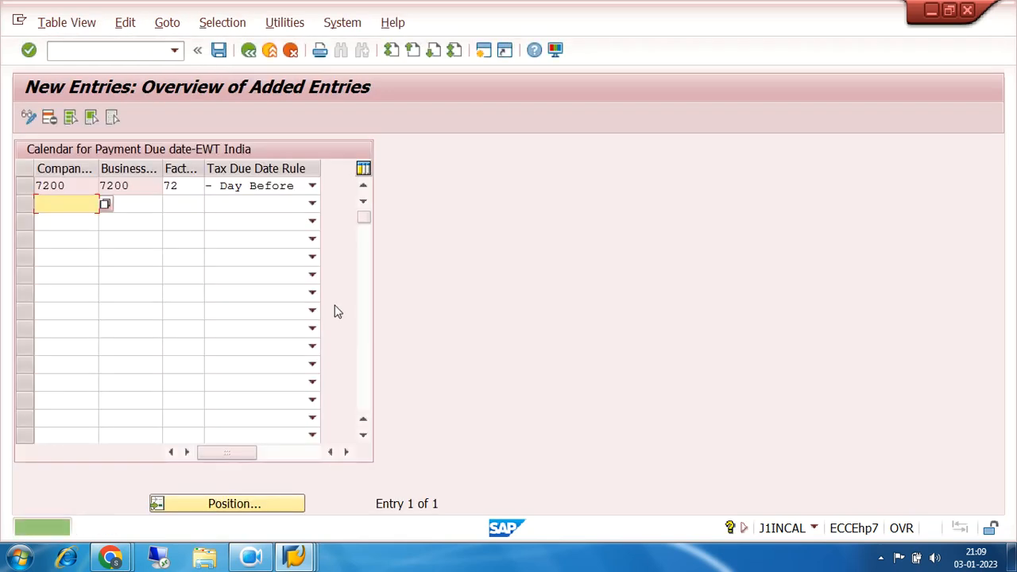
click(249, 52)
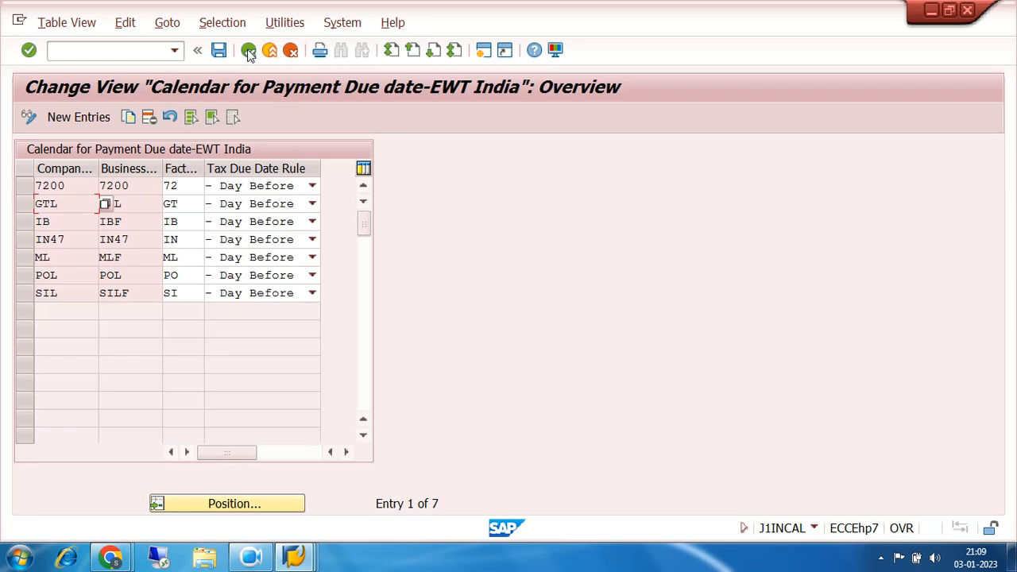
click(248, 53)
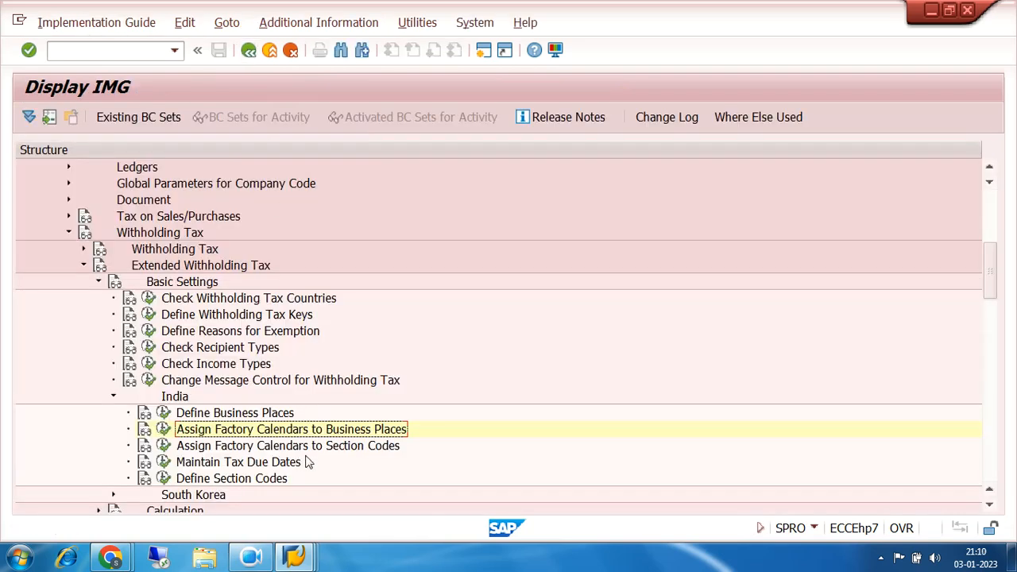
- Start table view maintenance with transaction SM30 from the implementation guide session
click(293, 561)
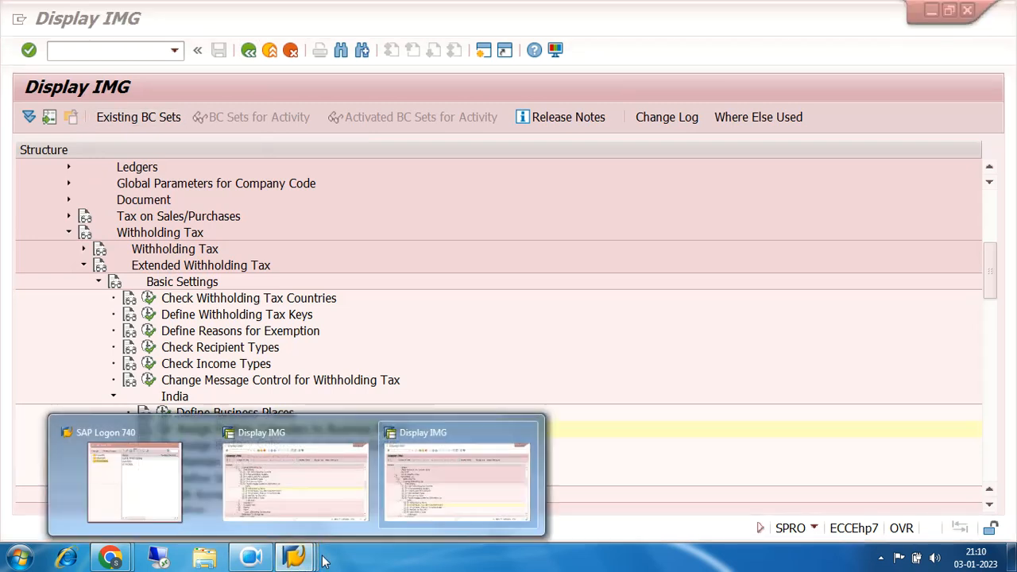
click(438, 487)
click(135, 53)
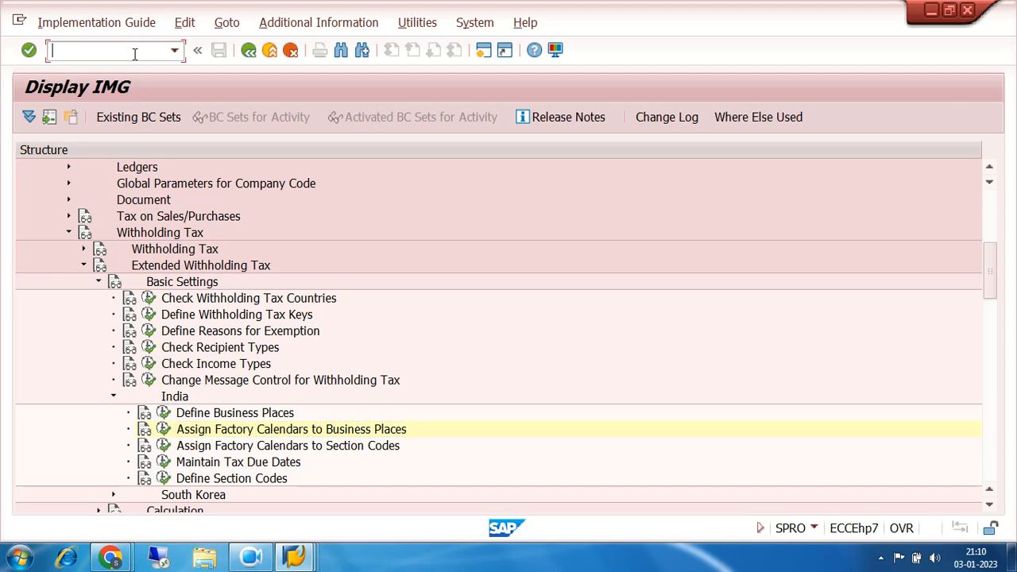
text(/NSM30)
key(Return)
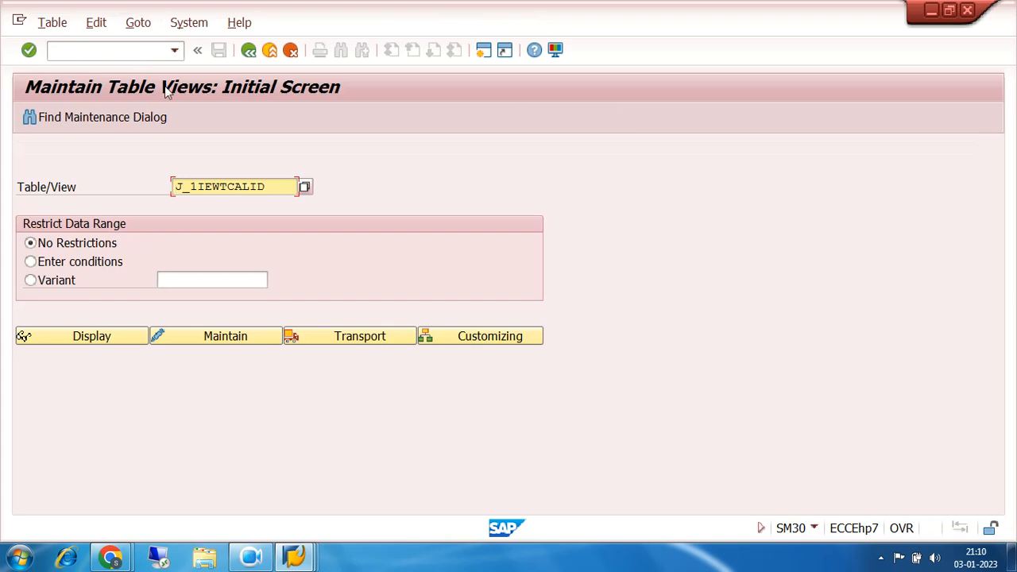
- Open the view V_SECCODE for maintenance with company code 7200 as the work area
click(273, 187)
key(BackSpace)
key(BackSpace)
key(BackSpace)
key(BackSpace)
key(BackSpace)
key(BackSpace)
key(BackSpace)
key(BackSpace)
key(BackSpace)
key(BackSpace)
key(BackSpace)
key(BackSpace)
text(V)
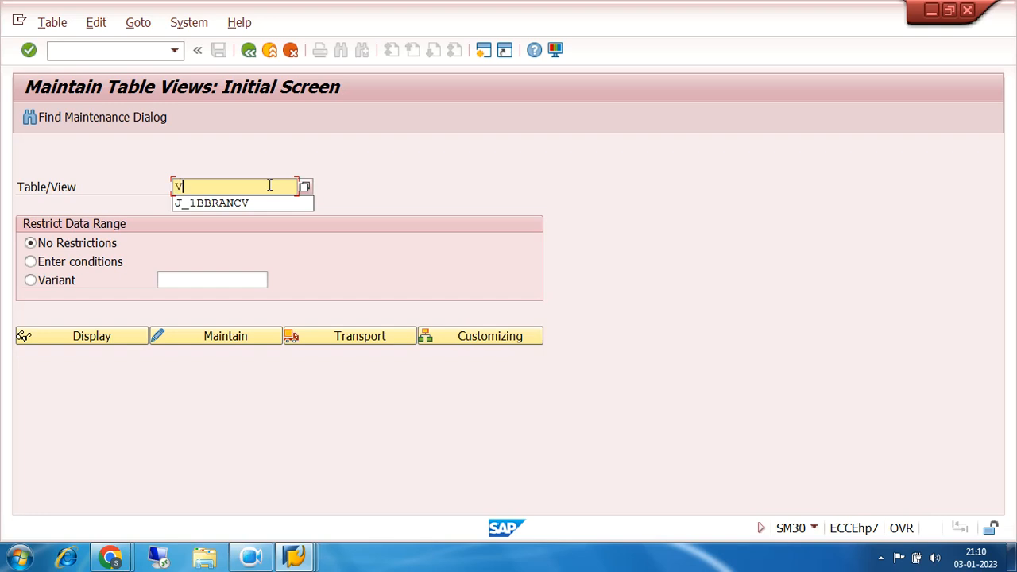
text(_)
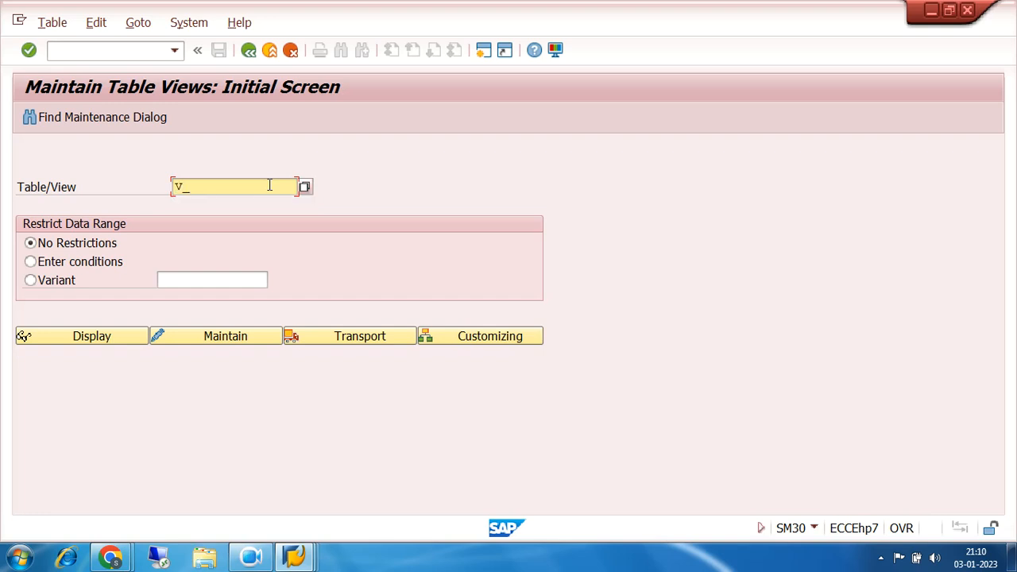
text(SECCODE)
click(244, 336)
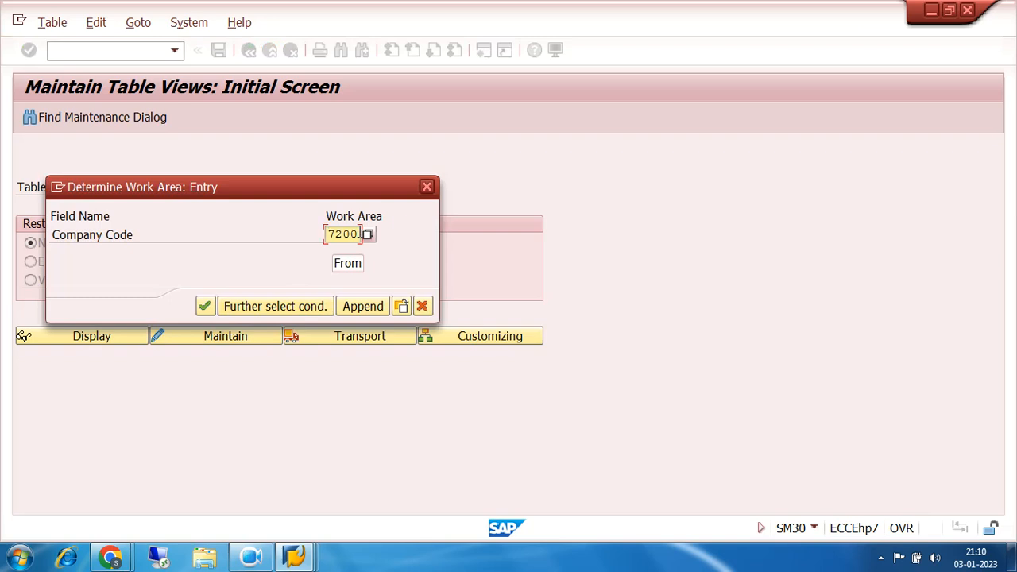
click(204, 306)
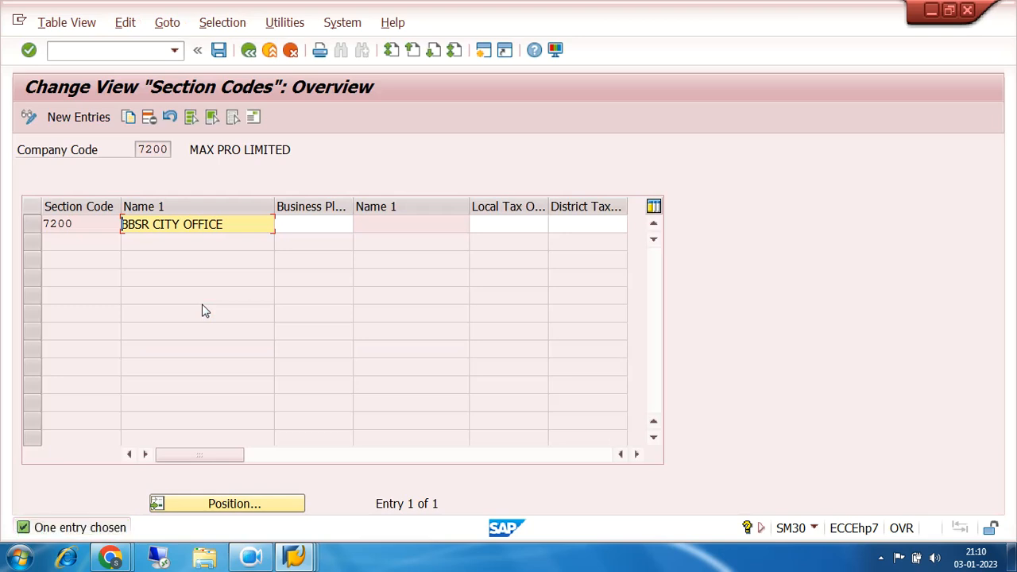
- Assign business place 7200 to section code 7200, BBSR CITY OFFICE
click(68, 223)
click(197, 224)
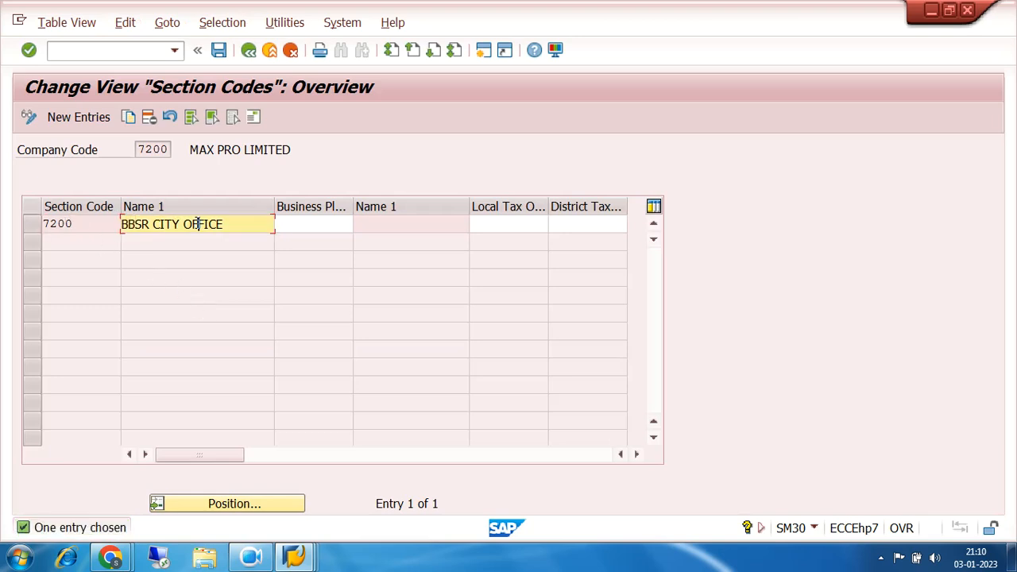
click(323, 223)
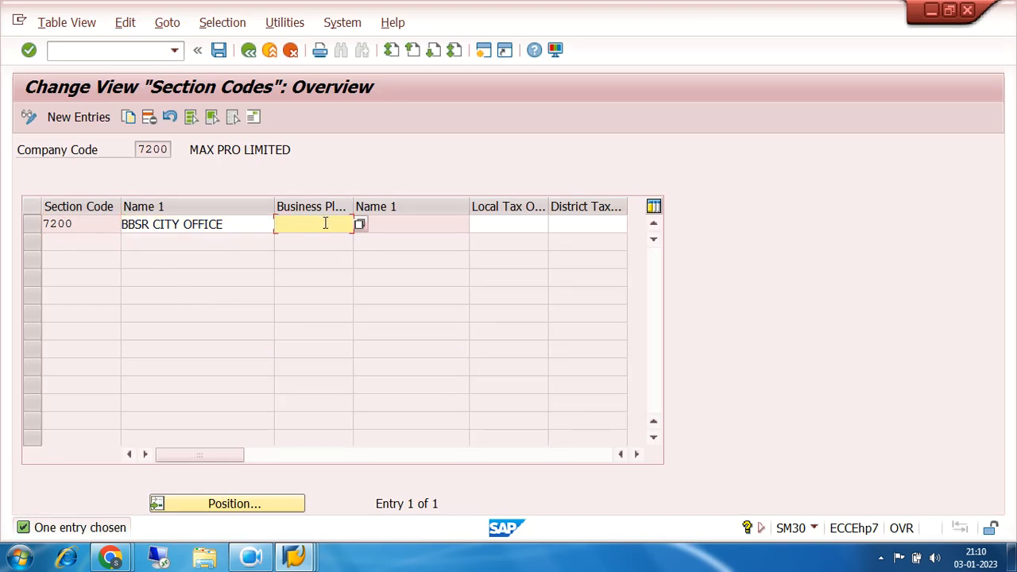
click(359, 225)
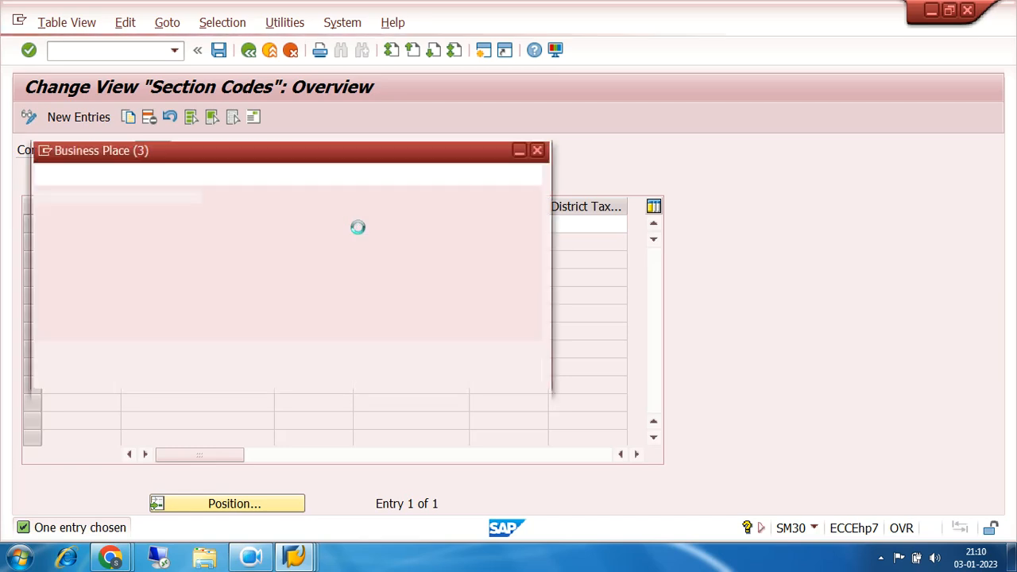
double_click(104, 121)
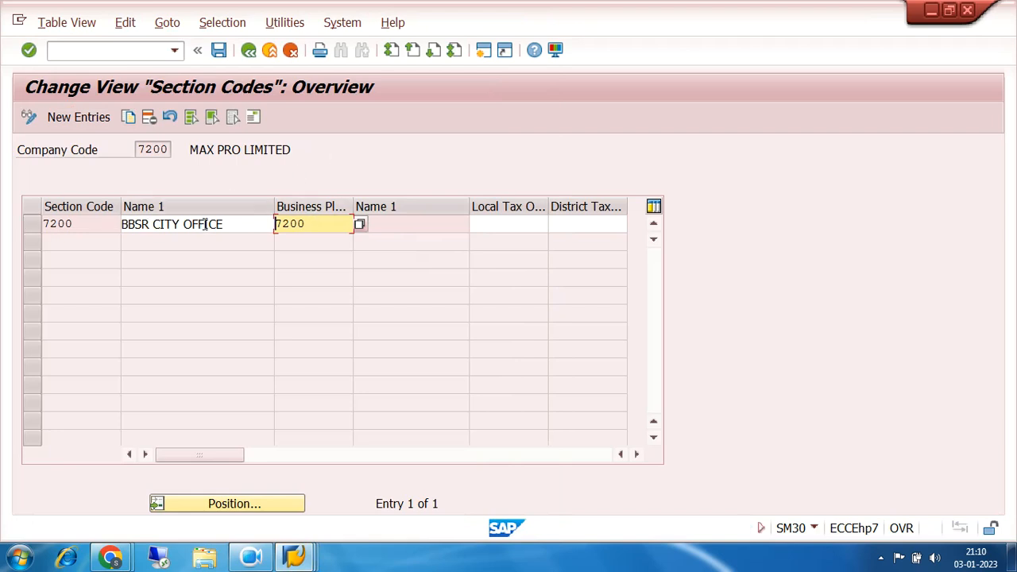
- Save the section code assignment under customizing request EH7K900139 and return to the table maintenance initial screen
click(218, 52)
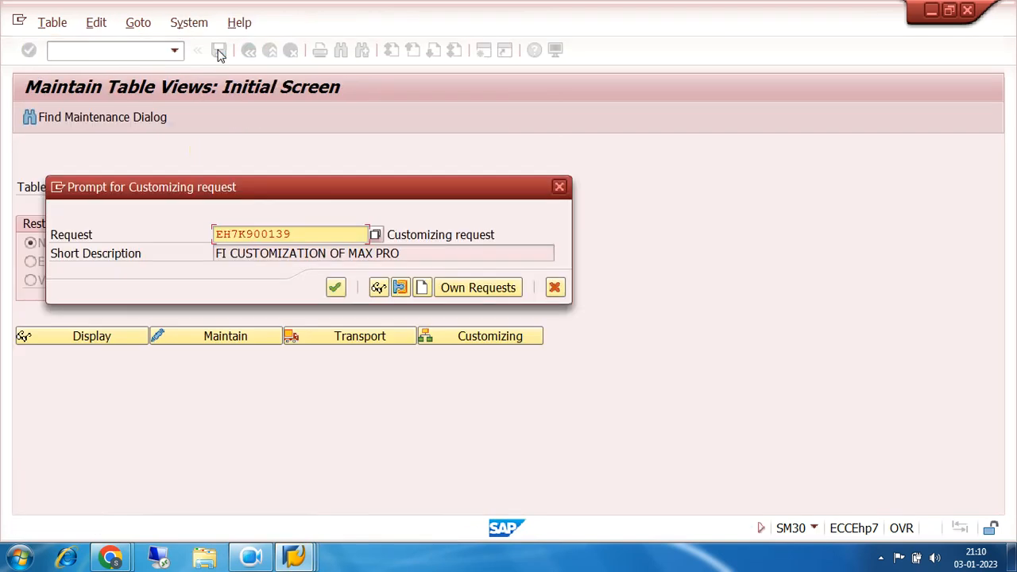
click(336, 289)
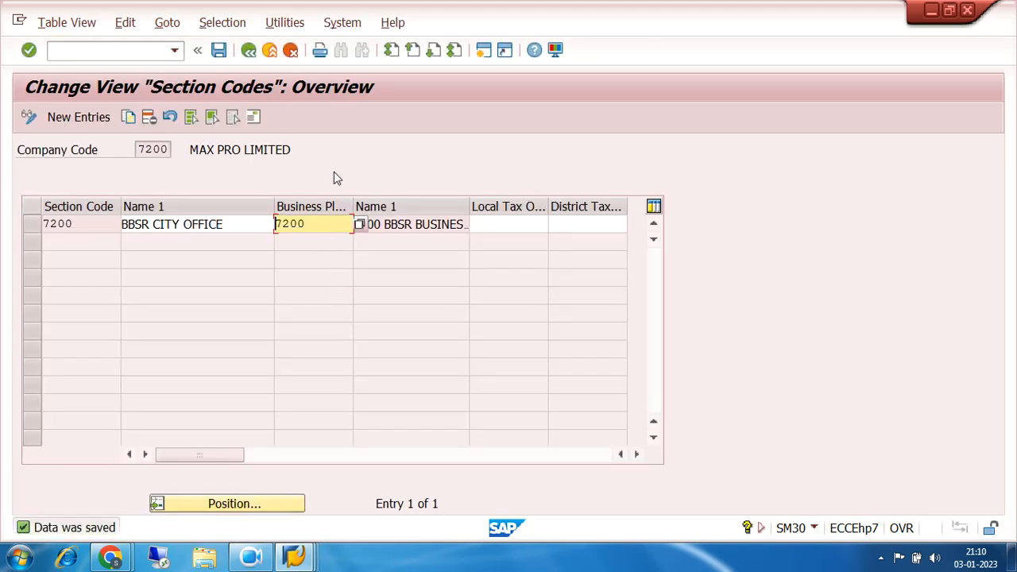
click(248, 50)
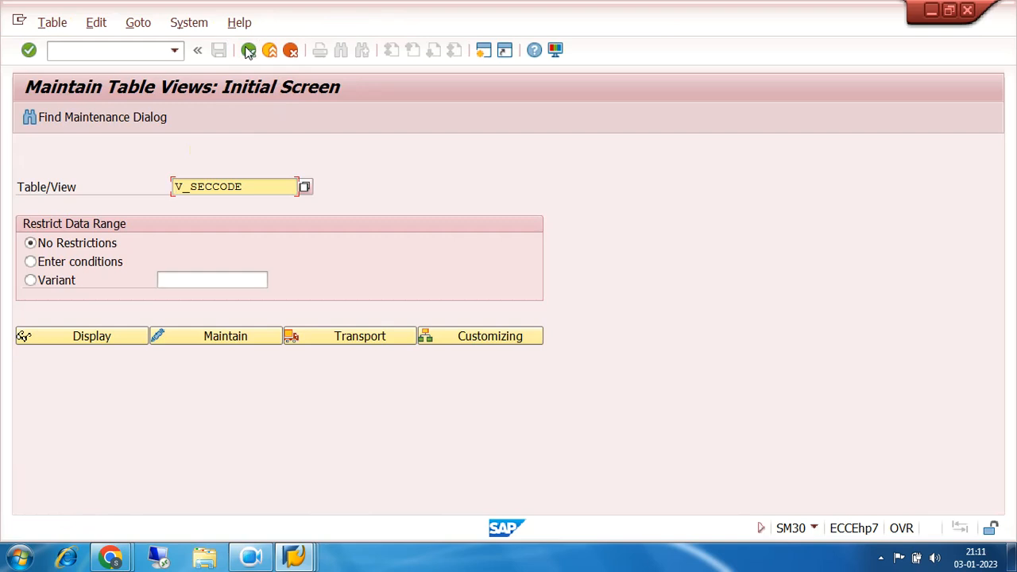
- Leave table view maintenance and display the SAP Reference IMG from the SPRO favorite
click(247, 51)
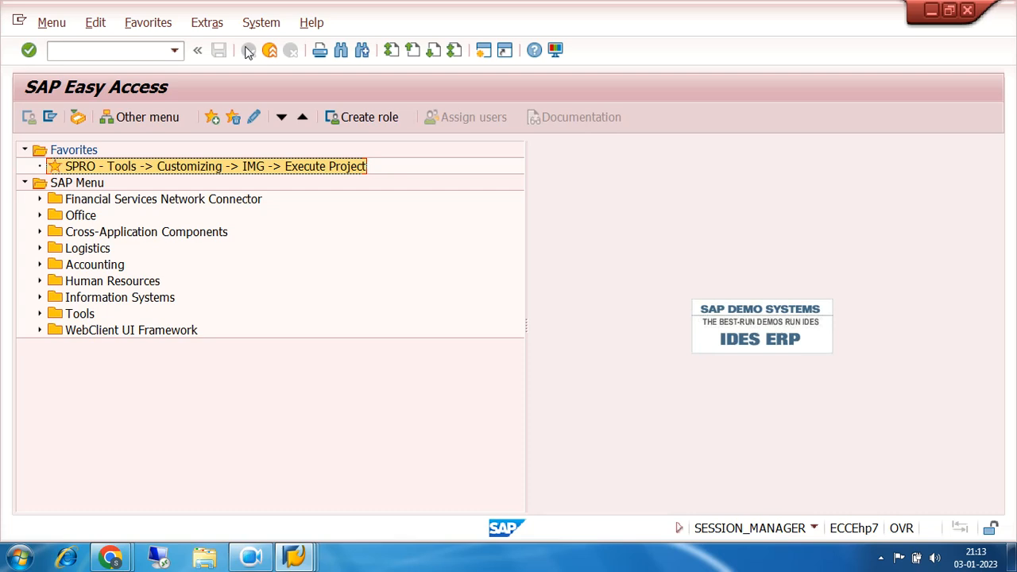
double_click(125, 173)
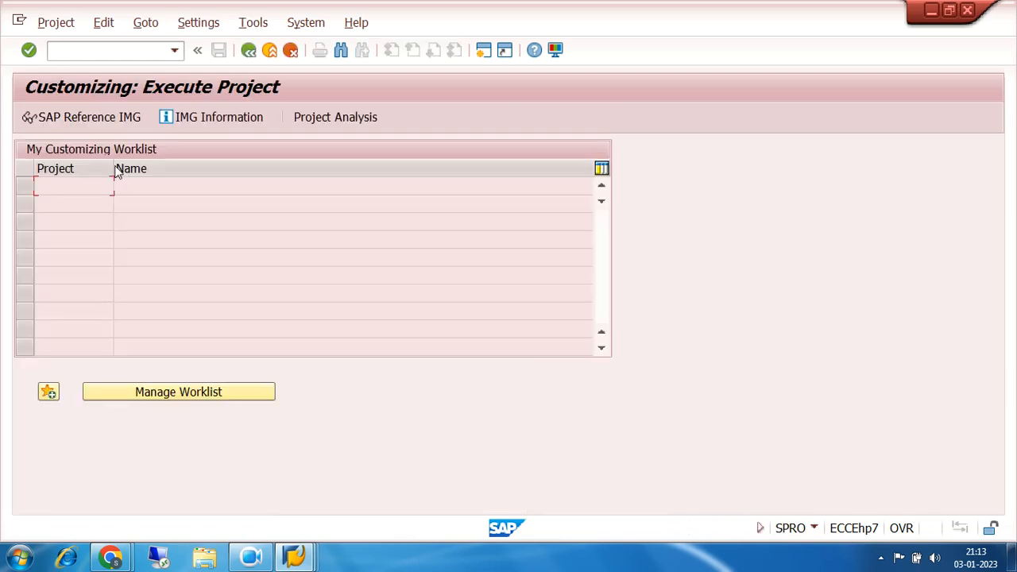
click(81, 116)
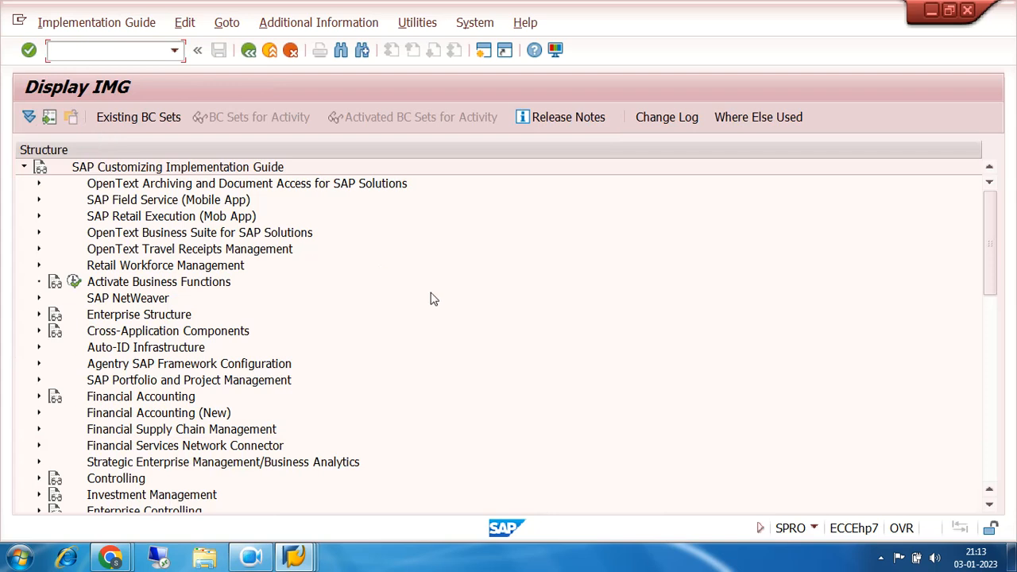
- Expand the implementation guide down to Extended Withholding Tax under Financial Accounting (New), Financial Accounting Global Settings (New), Withholding Tax
scroll(511, 324, down, 2)
scroll(511, 324, down, 1)
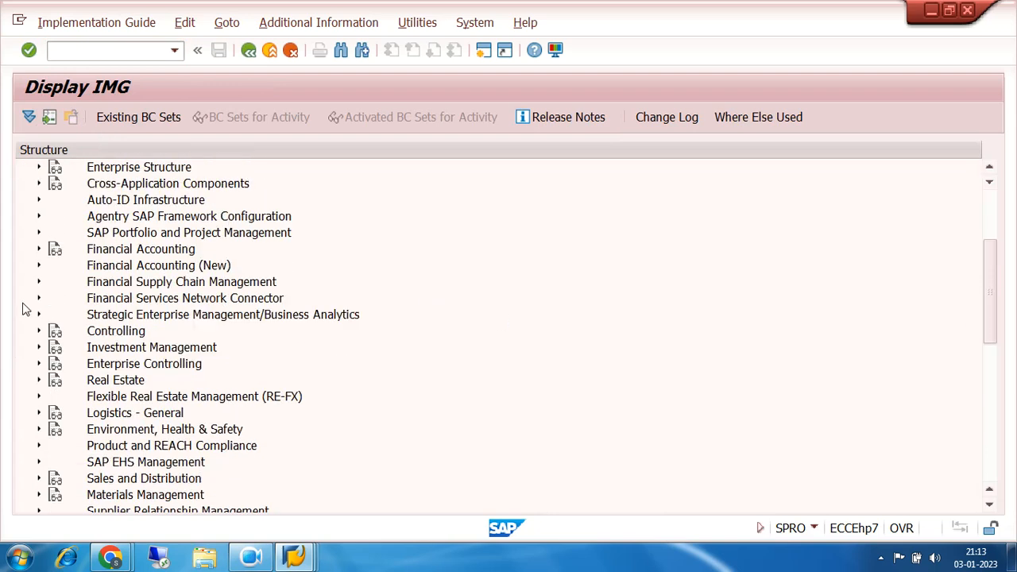
click(39, 266)
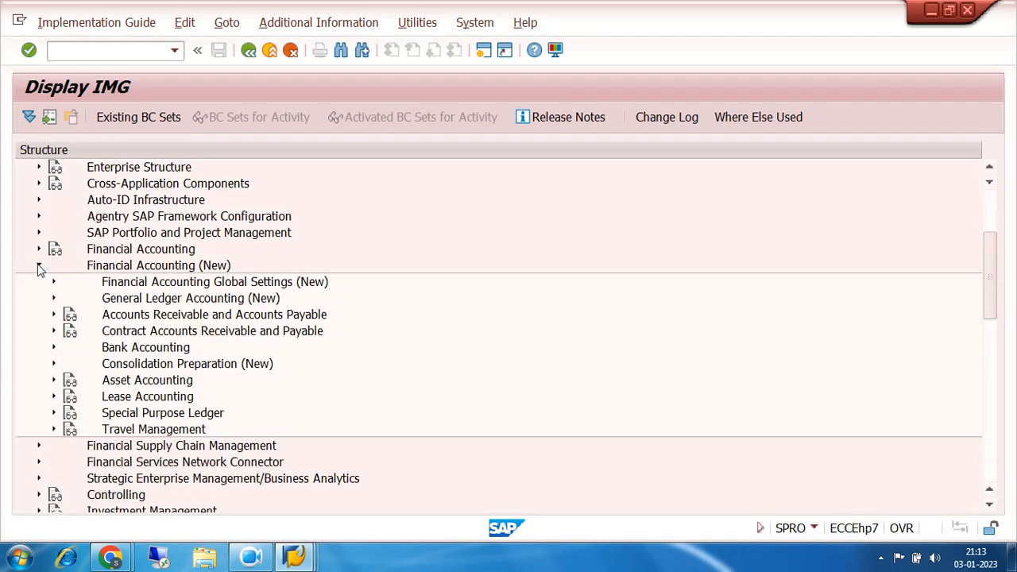
click(54, 282)
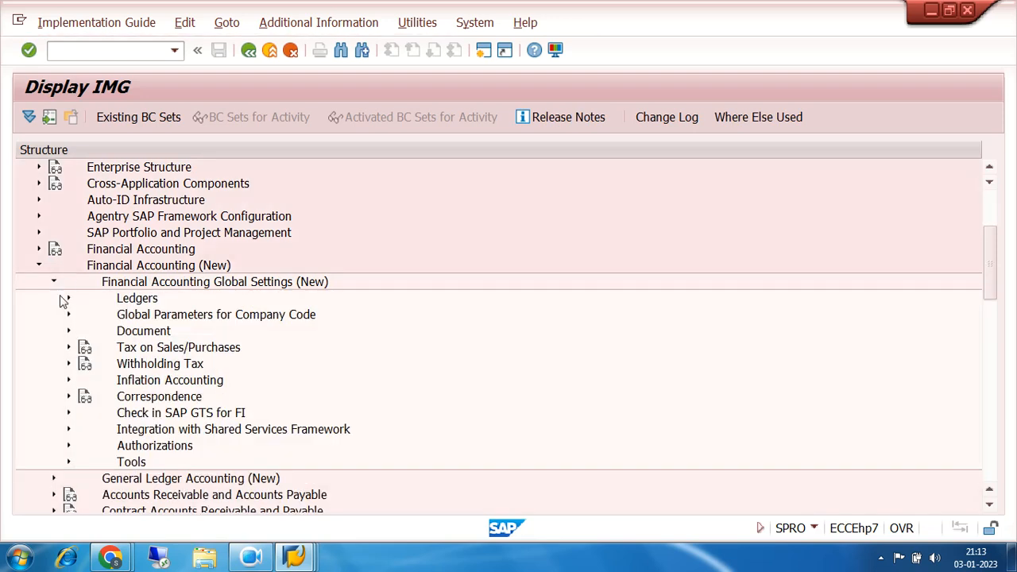
click(69, 364)
click(148, 370)
click(156, 401)
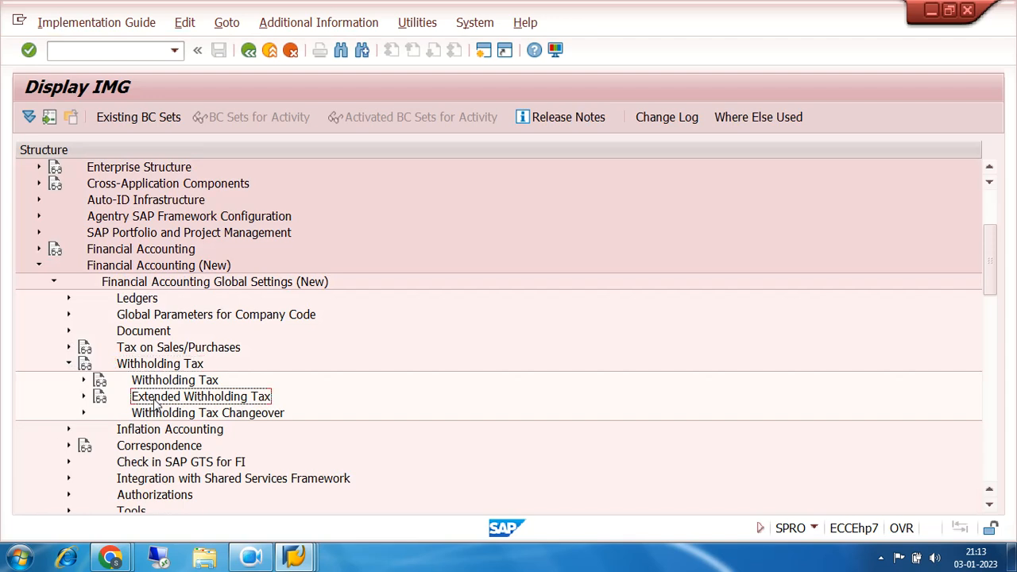
click(85, 397)
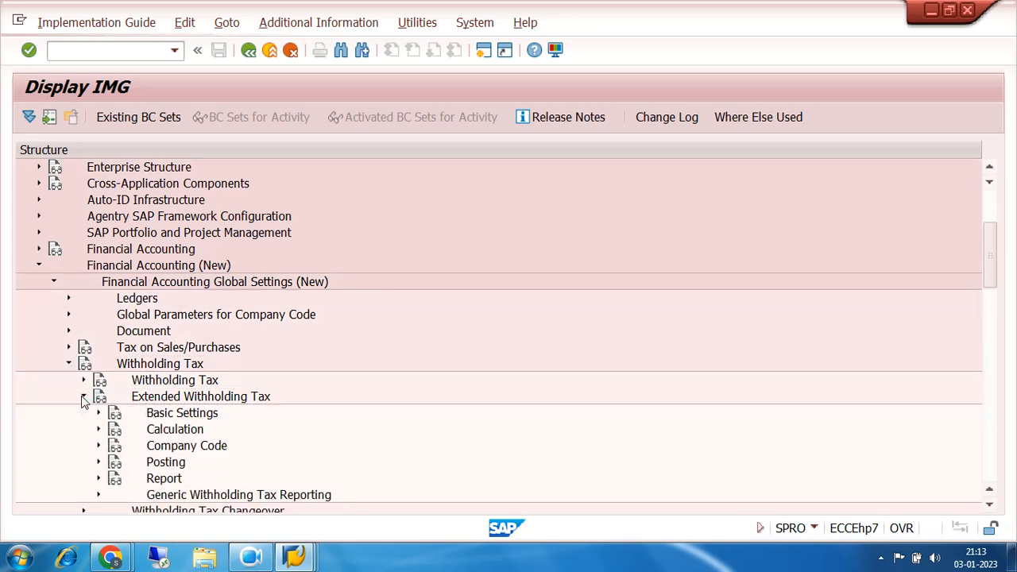
scroll(443, 297, down, 3)
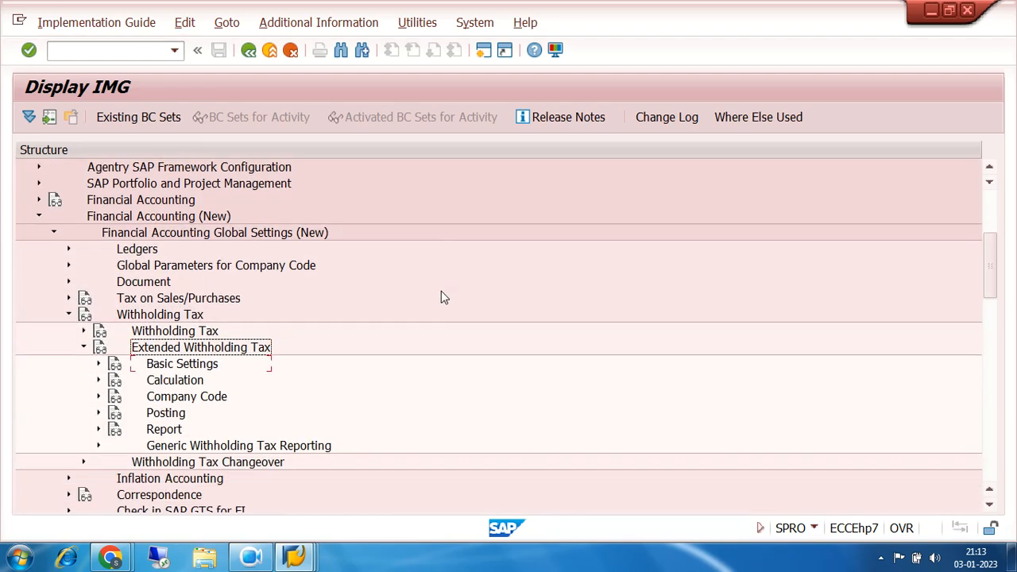
- Open the Calculation activity Define Withholding Tax Type for Invoice Posting with country key IN as the work area
click(171, 303)
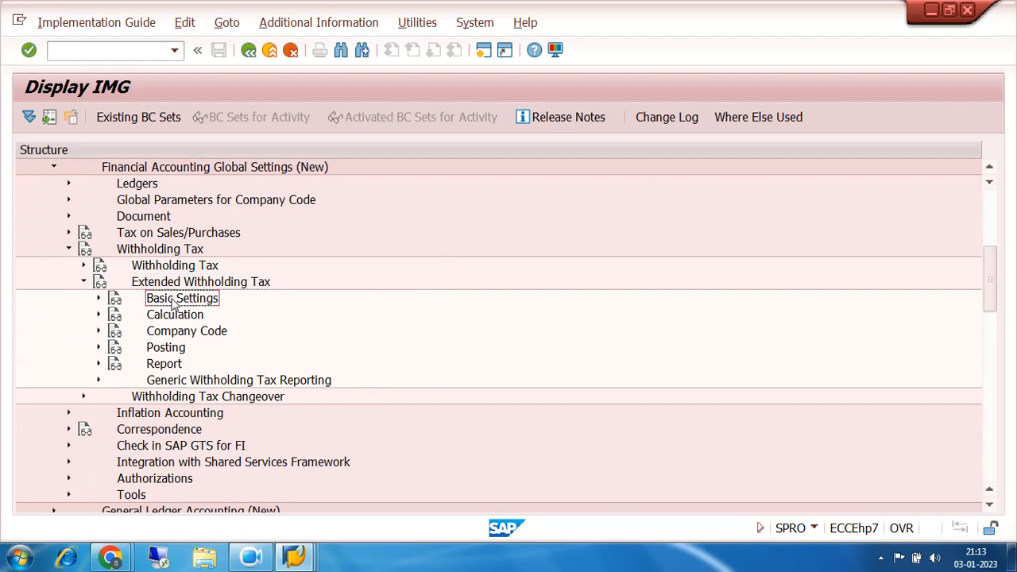
click(165, 319)
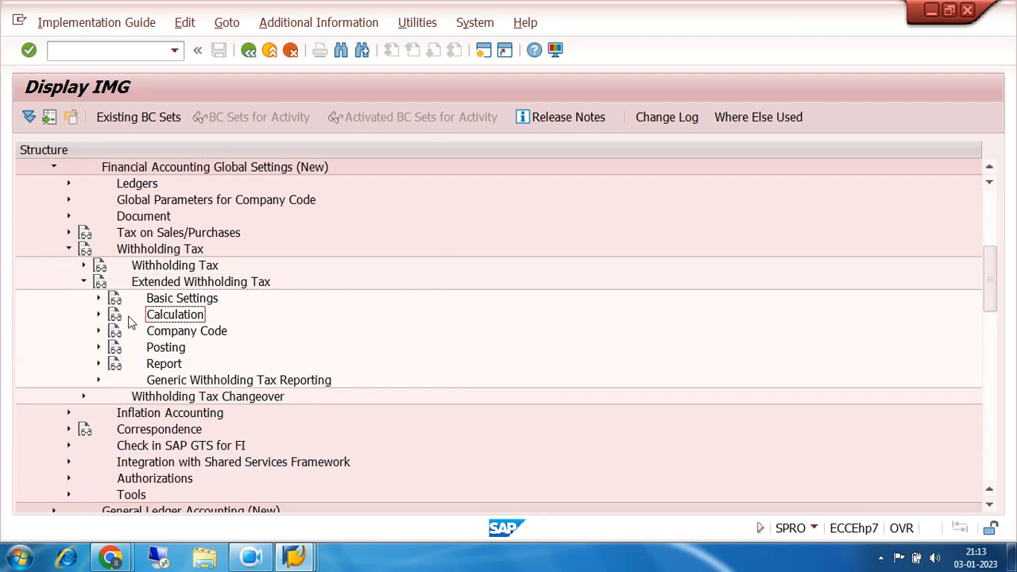
click(99, 315)
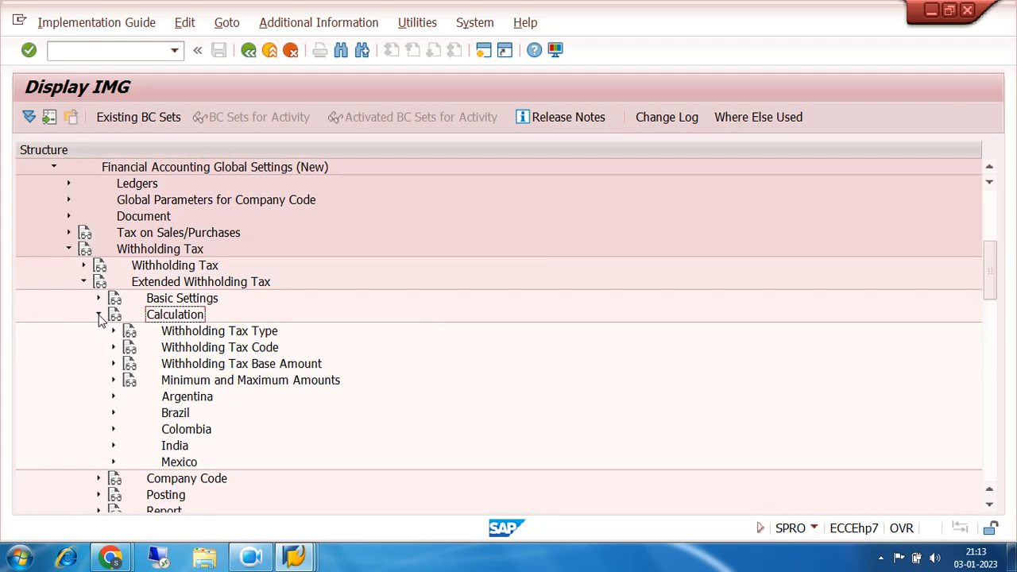
click(114, 334)
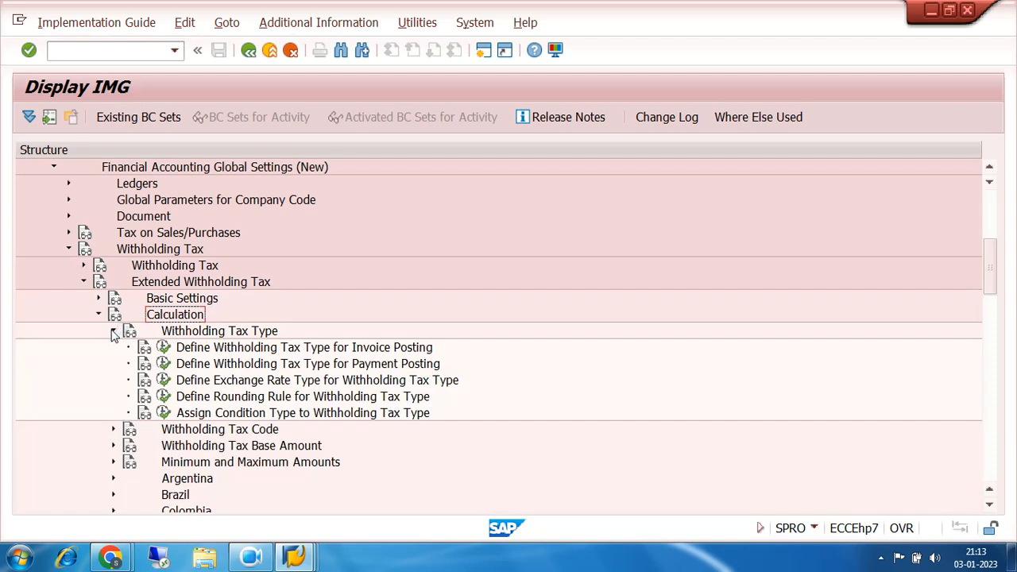
click(317, 352)
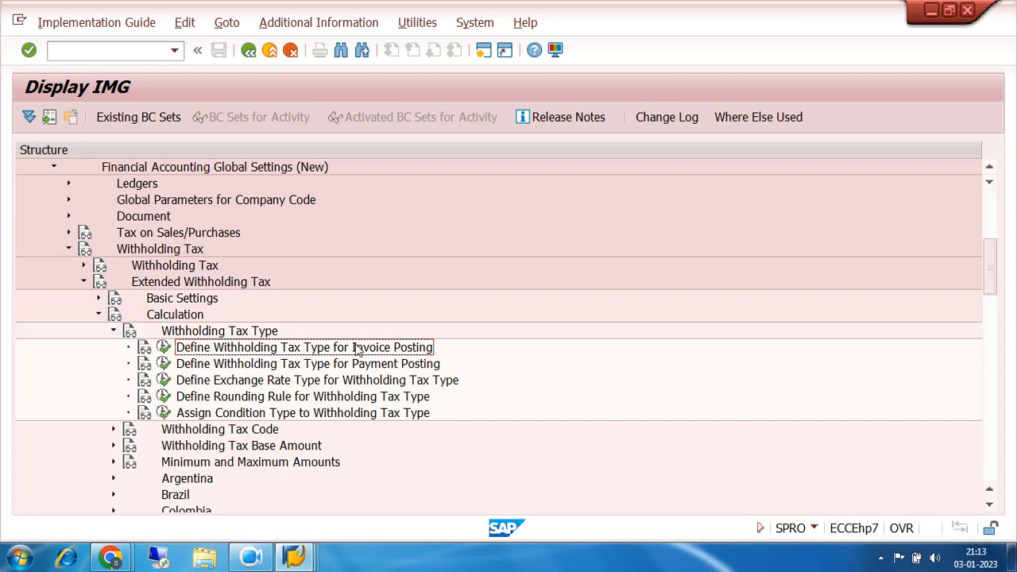
click(163, 347)
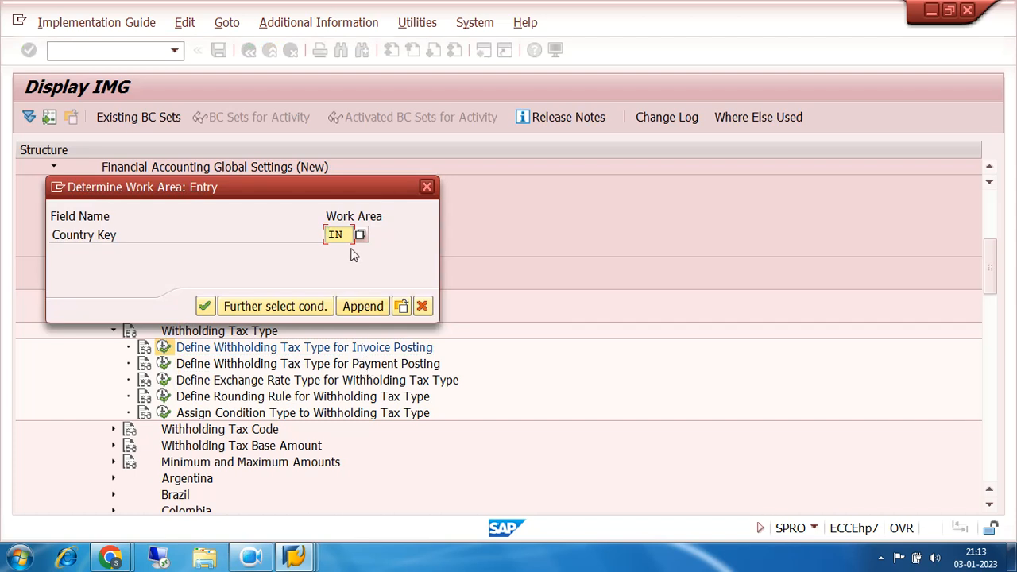
click(204, 306)
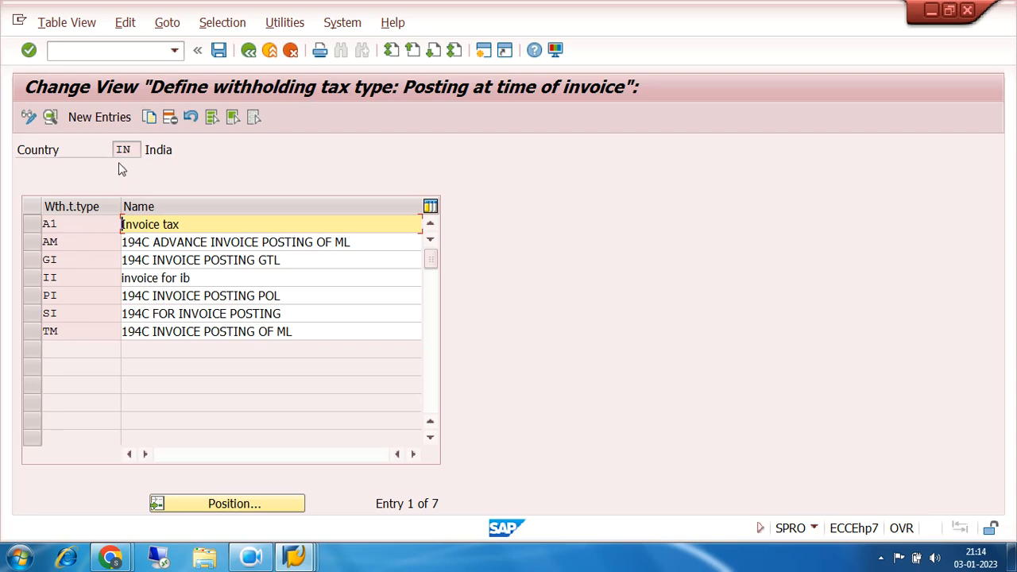
- Create a new withholding tax type 7I with the description 7200 INVOICE POSTING-194C
click(107, 120)
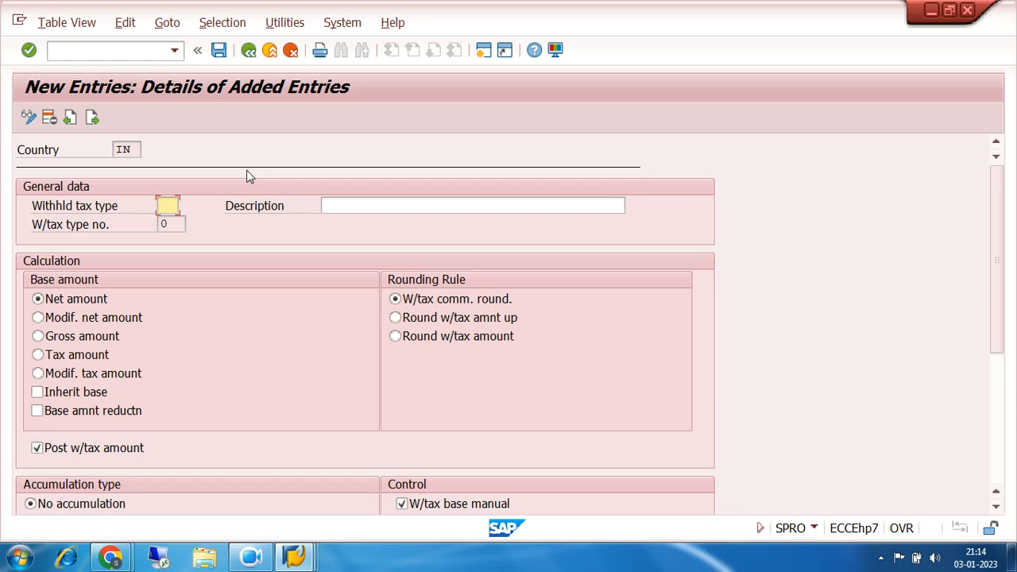
text(7I)
click(325, 205)
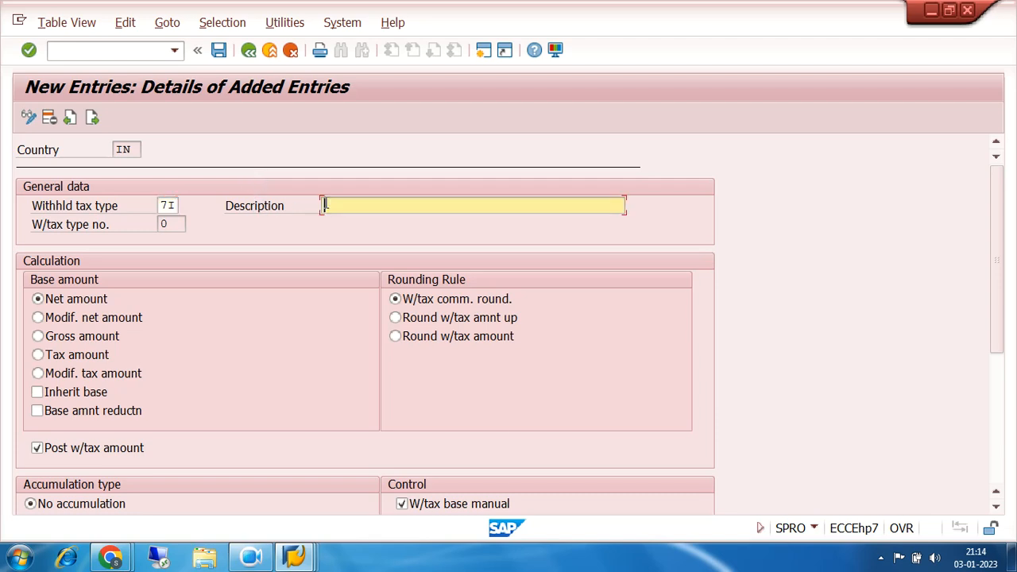
text(7200 INVOICE POSTING)
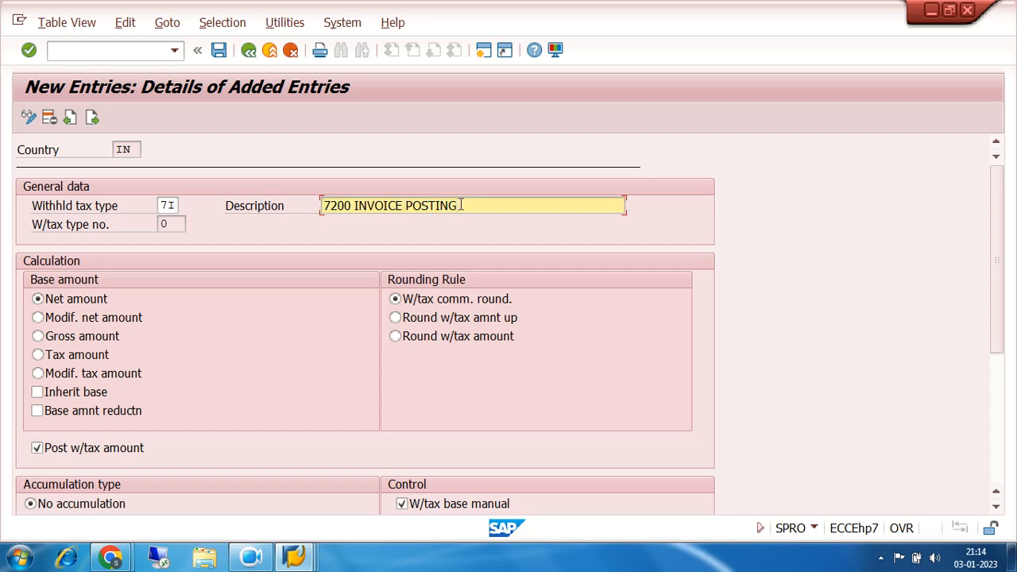
text(194C)
click(169, 205)
click(495, 205)
drag(491, 205, 462, 205)
- Base withholding tax type 7I on the gross amount, and save it under customizing request EH7K900139
click(38, 337)
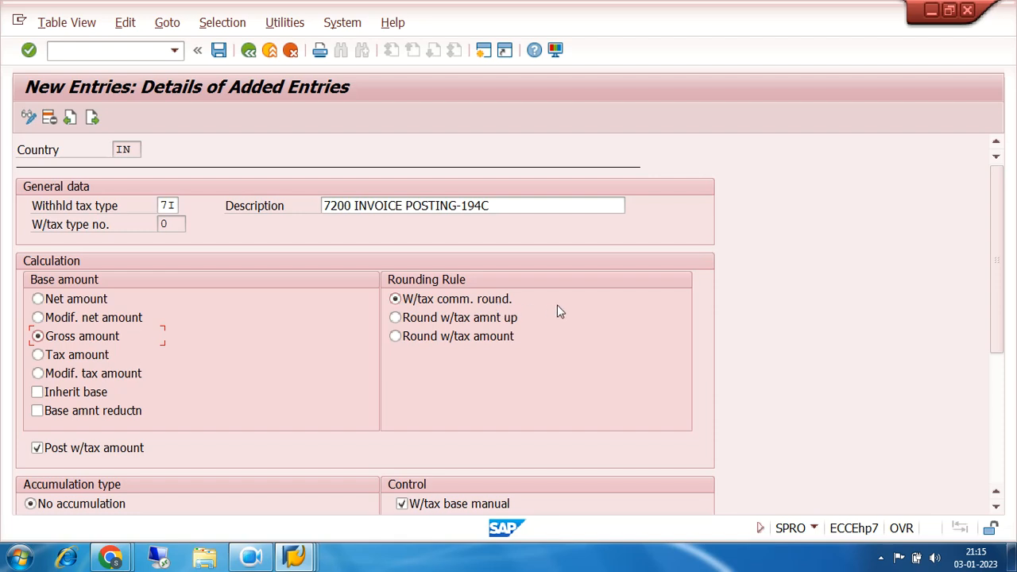
scroll(558, 311, down, 1)
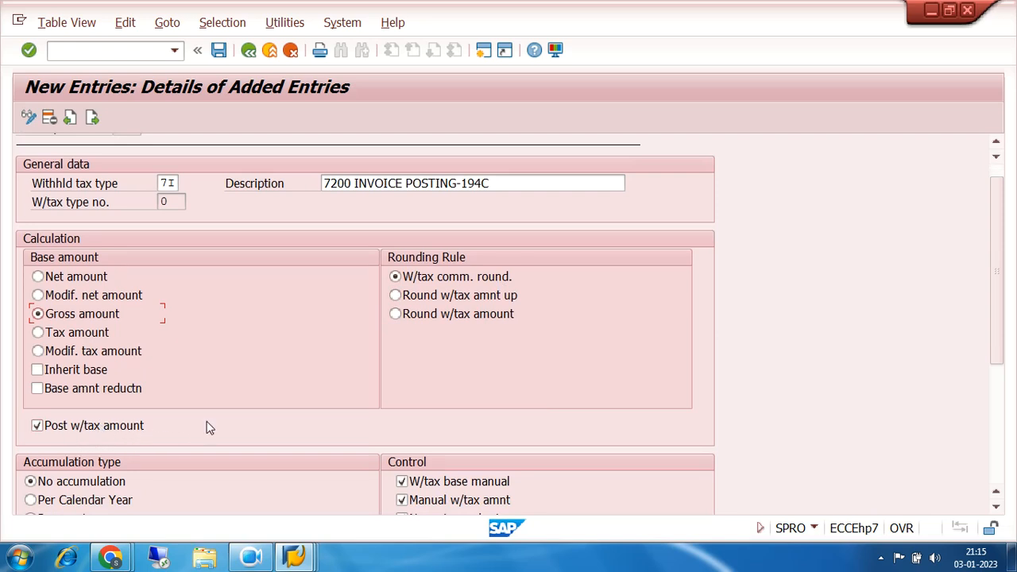
scroll(207, 422, down, 5)
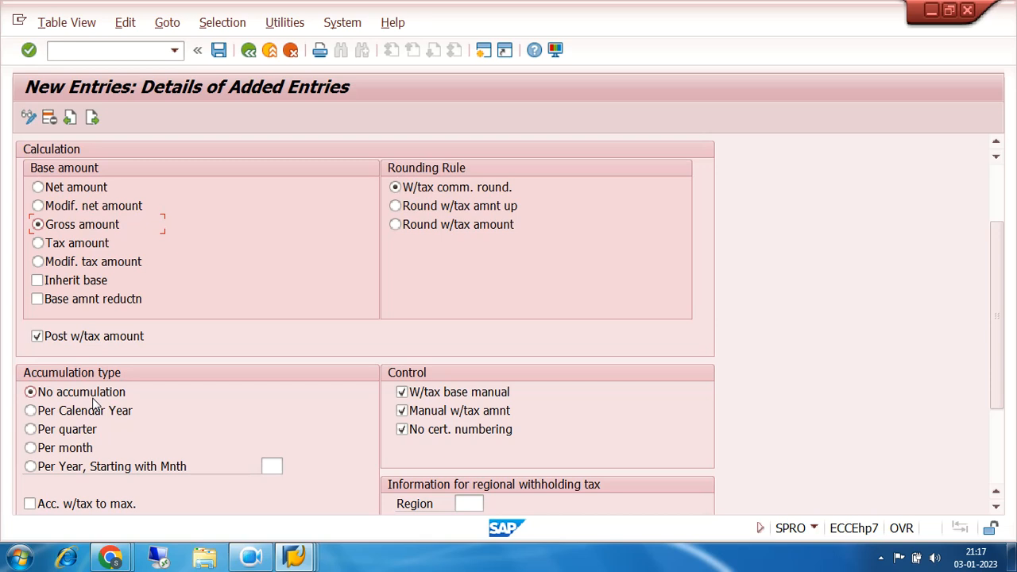
scroll(413, 350, down, 3)
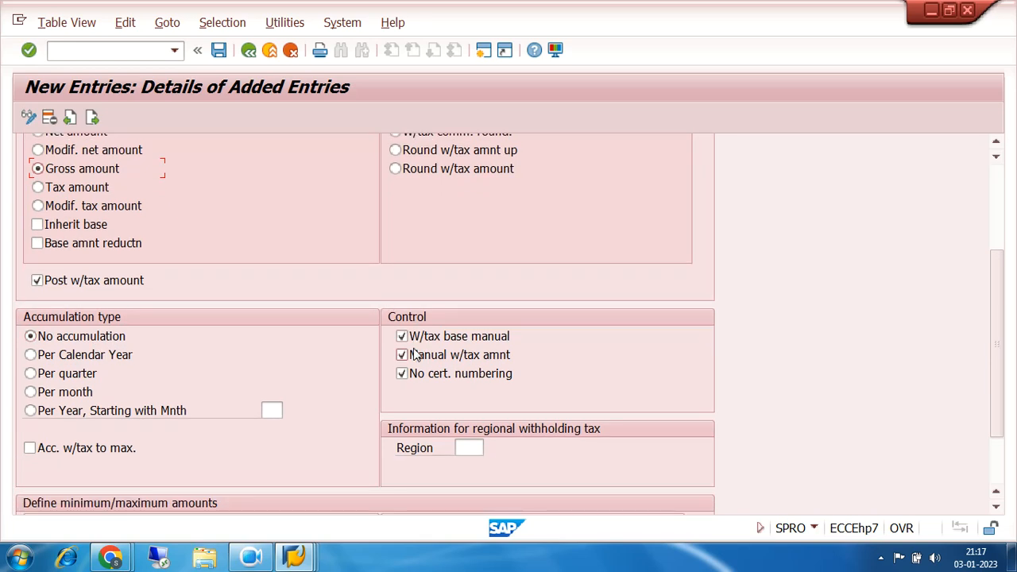
scroll(413, 348, up, 5)
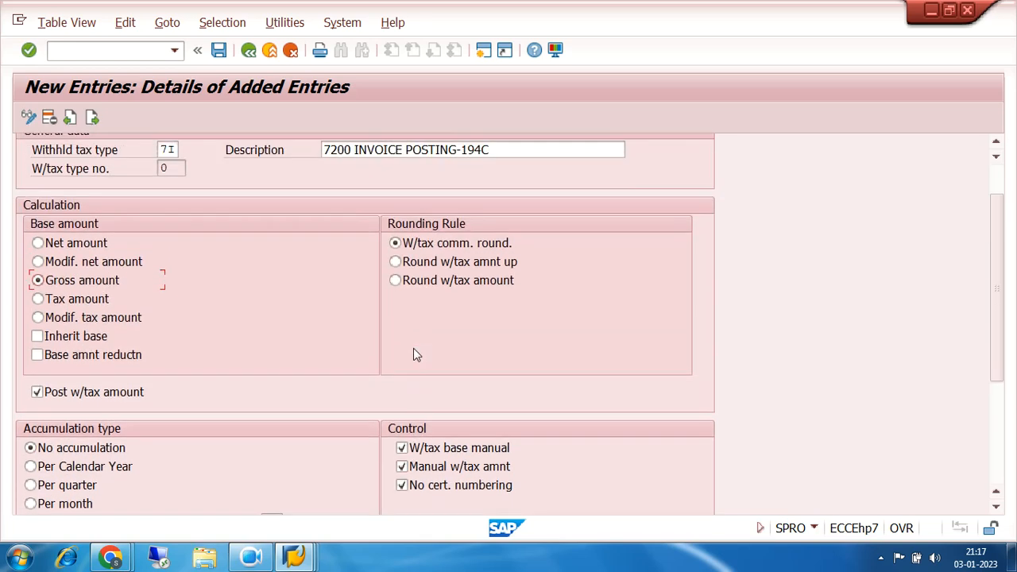
click(218, 50)
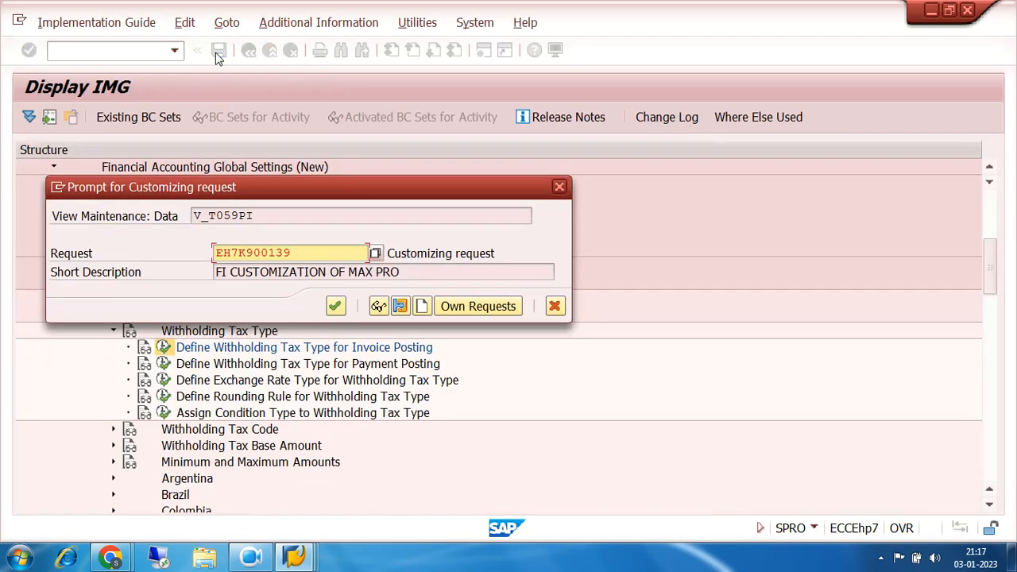
click(336, 306)
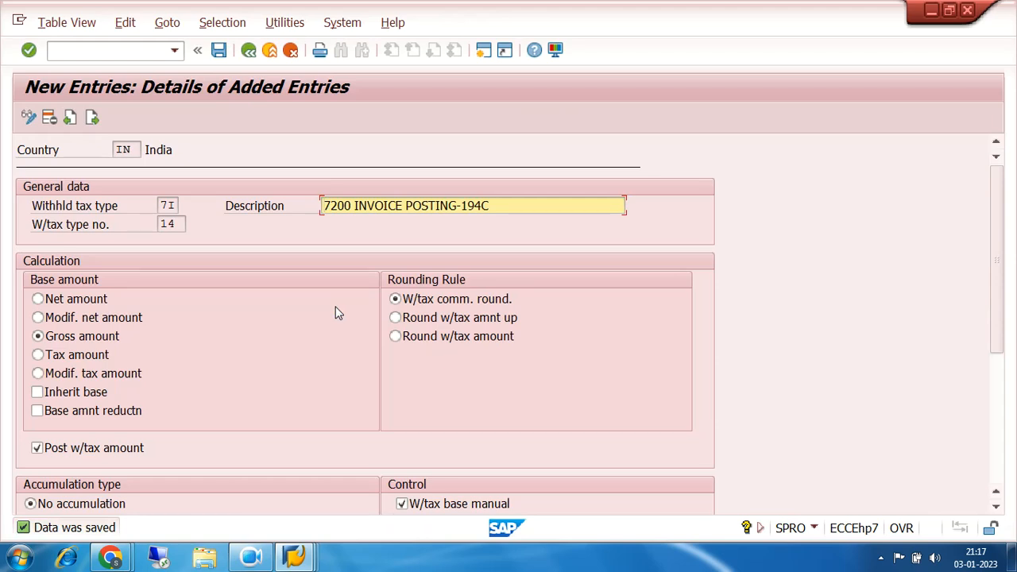
click(249, 50)
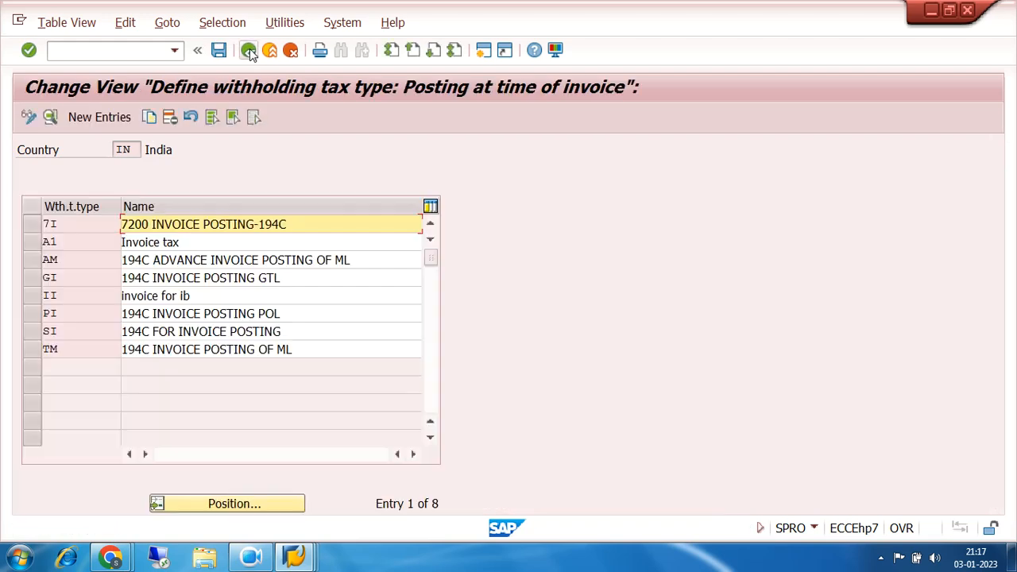
- Start another new withholding tax type 7A with the description 7200 ADVANCE POSTING-194C
click(62, 224)
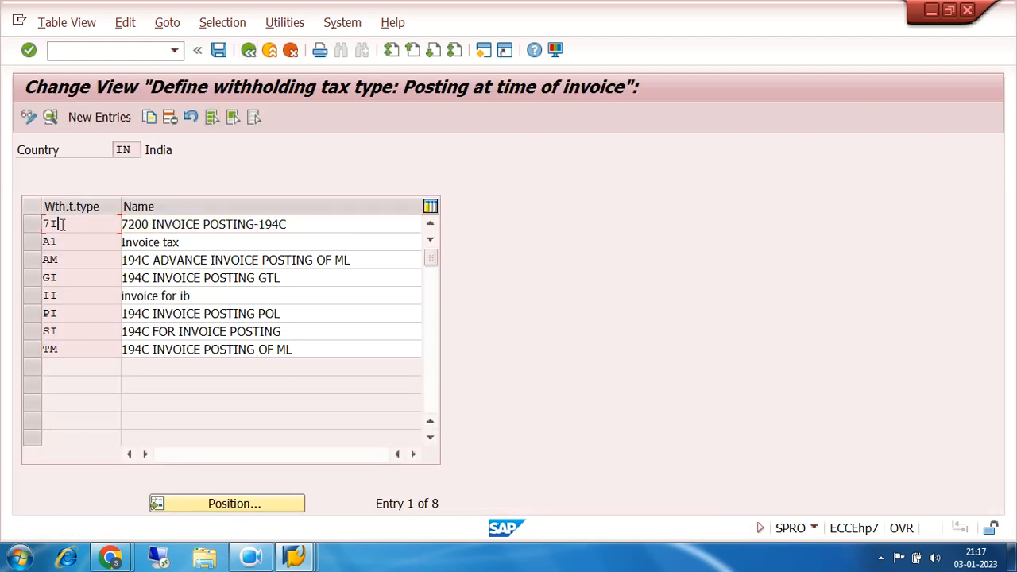
click(85, 118)
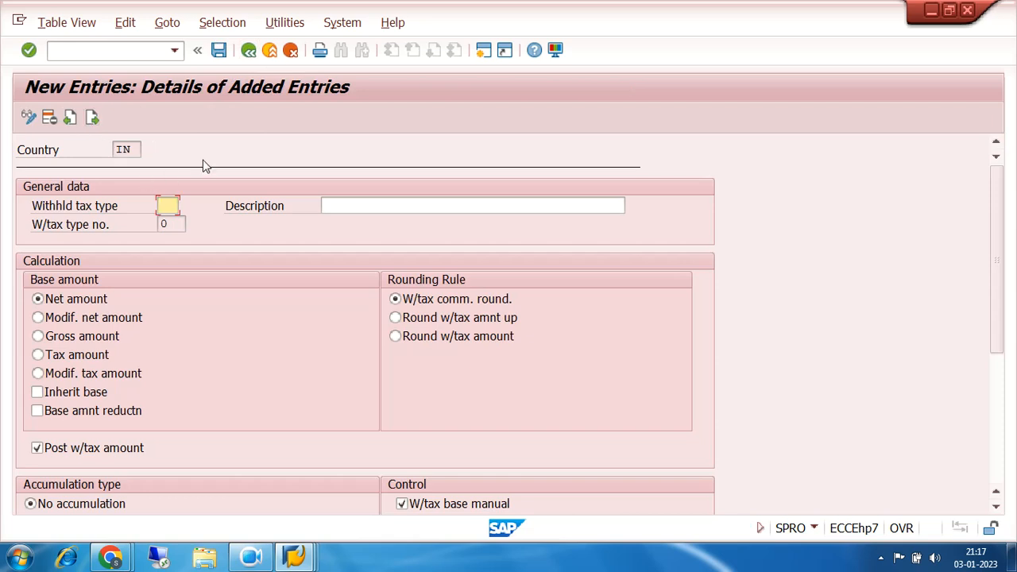
text(7A)
click(351, 201)
text(7)
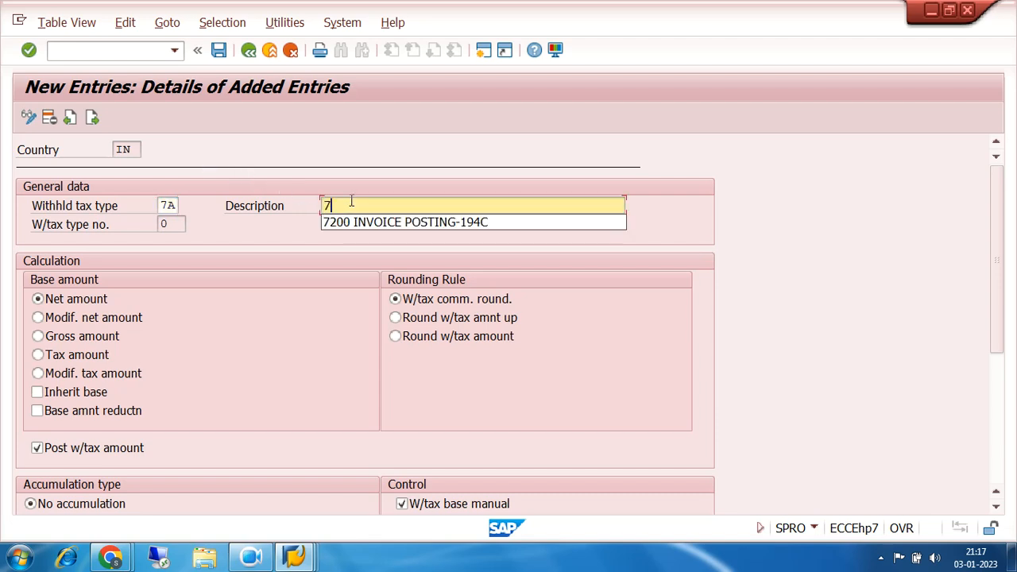
click(370, 223)
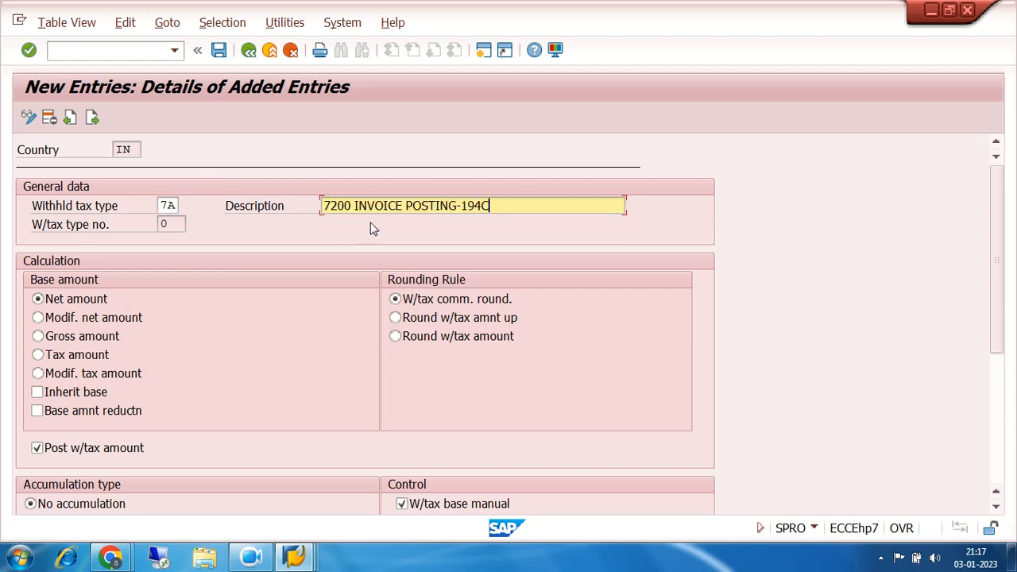
key(BackSpace)
key(BackSpace)
key(BackSpace)
key(BackSpace)
key(BackSpace)
key(BackSpace)
key(BackSpace)
key(BackSpace)
key(BackSpace)
key(BackSpace)
key(BackSpace)
key(BackSpace)
key(BackSpace)
key(BackSpace)
key(BackSpace)
key(BackSpace)
key(BackSpace)
key(BackSpace)
key(BackSpace)
key(BackSpace)
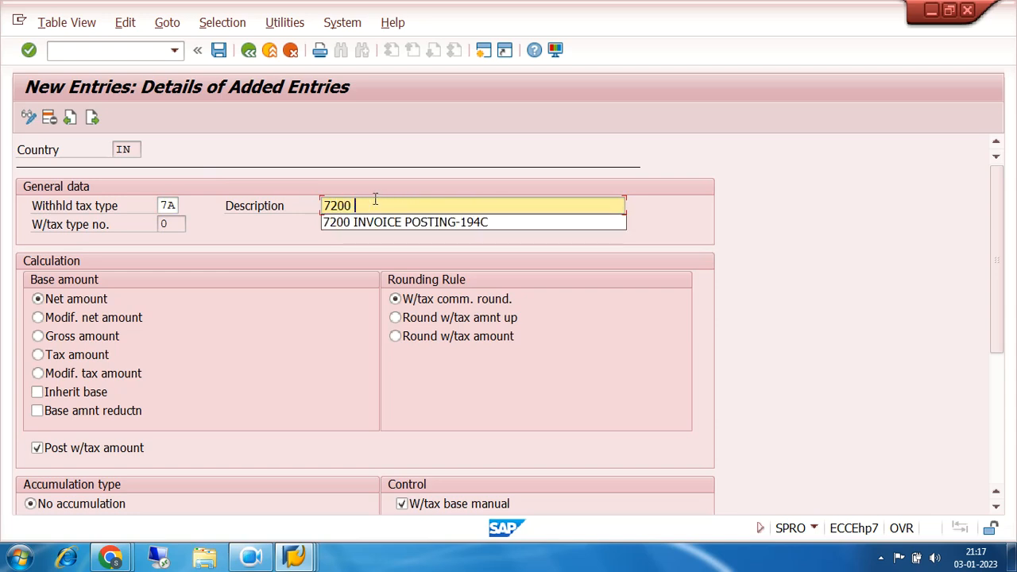
text(ADVAN)
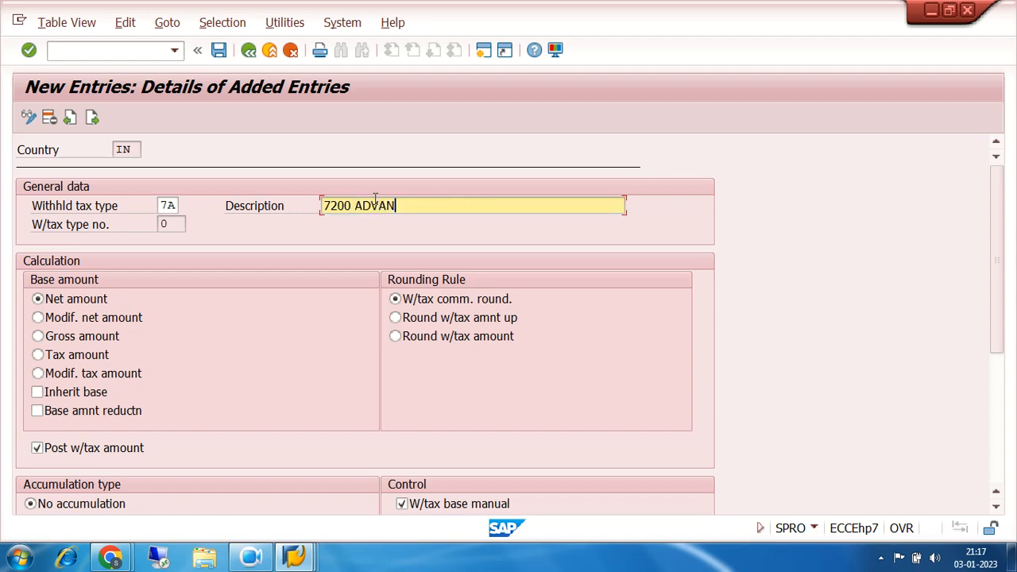
text(CE POSTING-1)
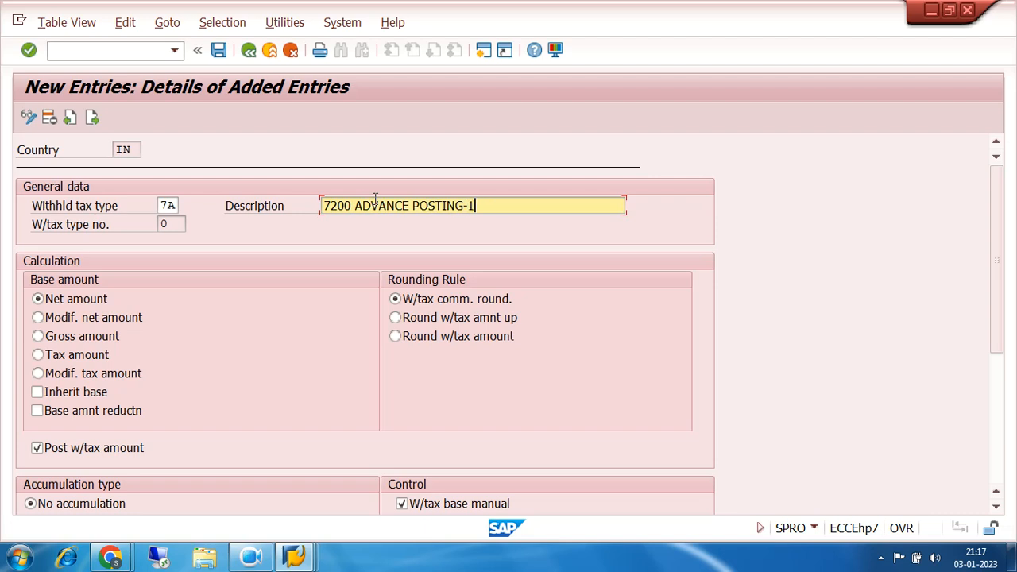
text(94C)
right_click(375, 200)
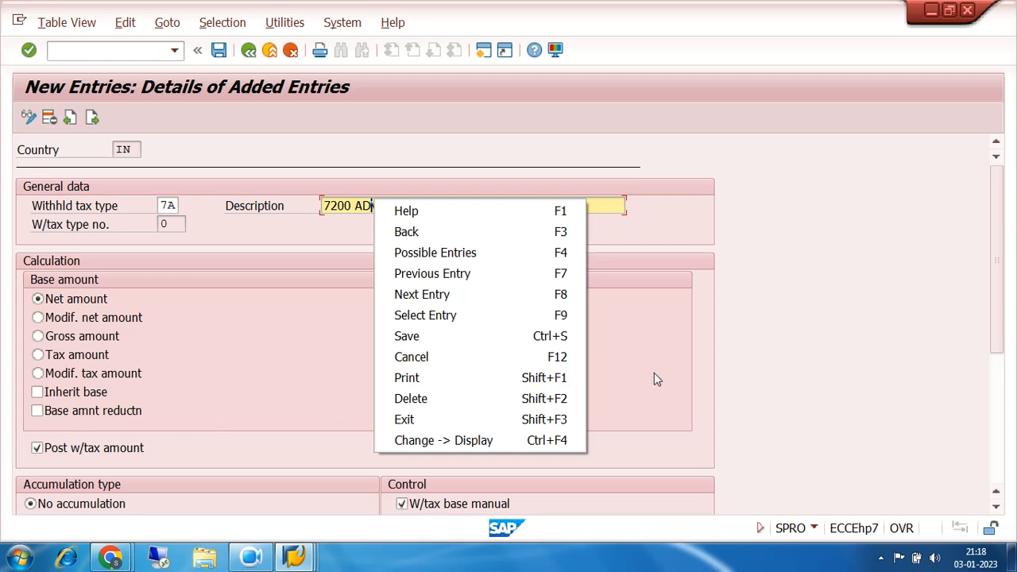
- Base withholding tax type 7A for invoice posting on the gross amount, and return to the list of types
click(761, 317)
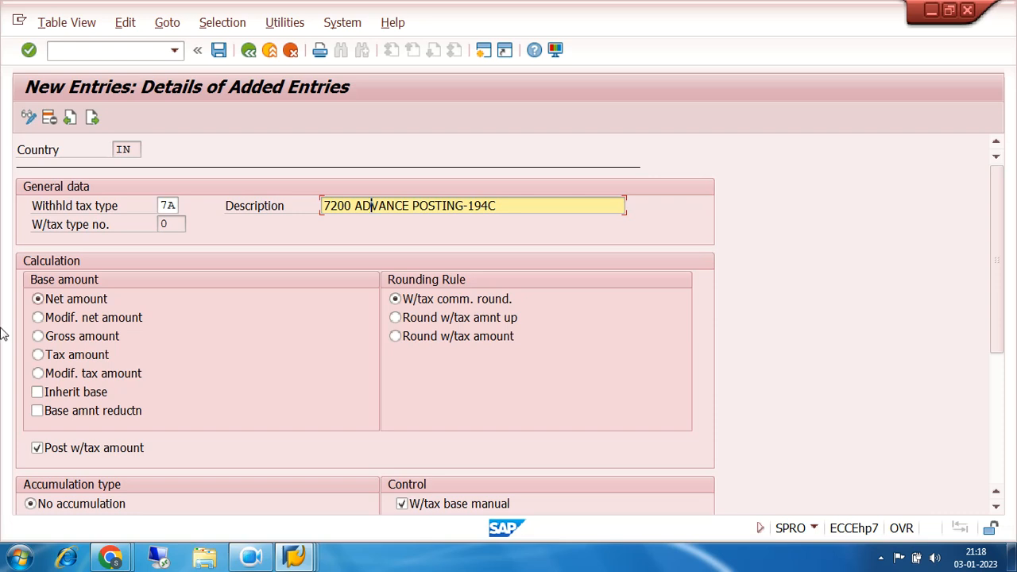
click(38, 336)
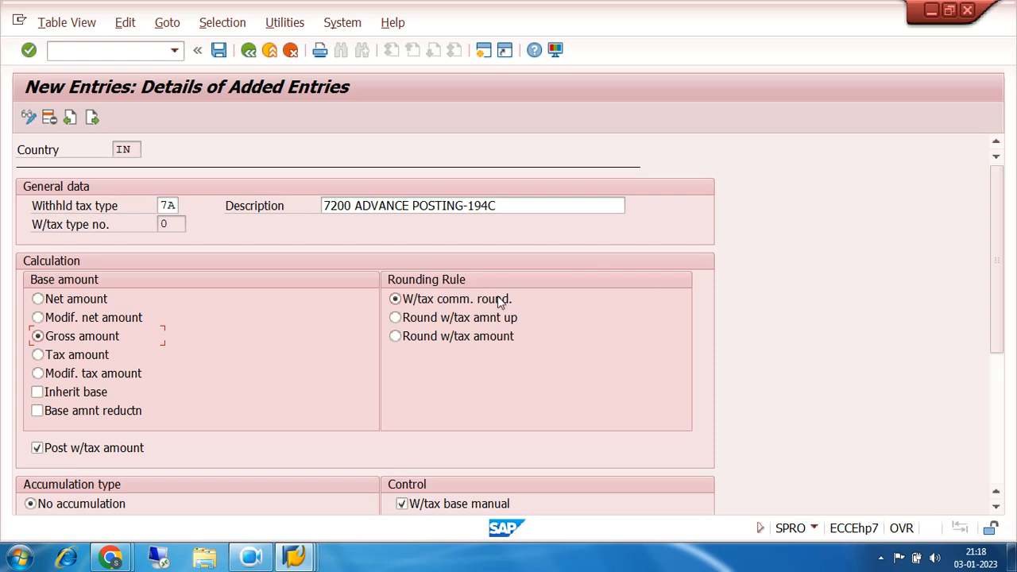
scroll(557, 290, down, 2)
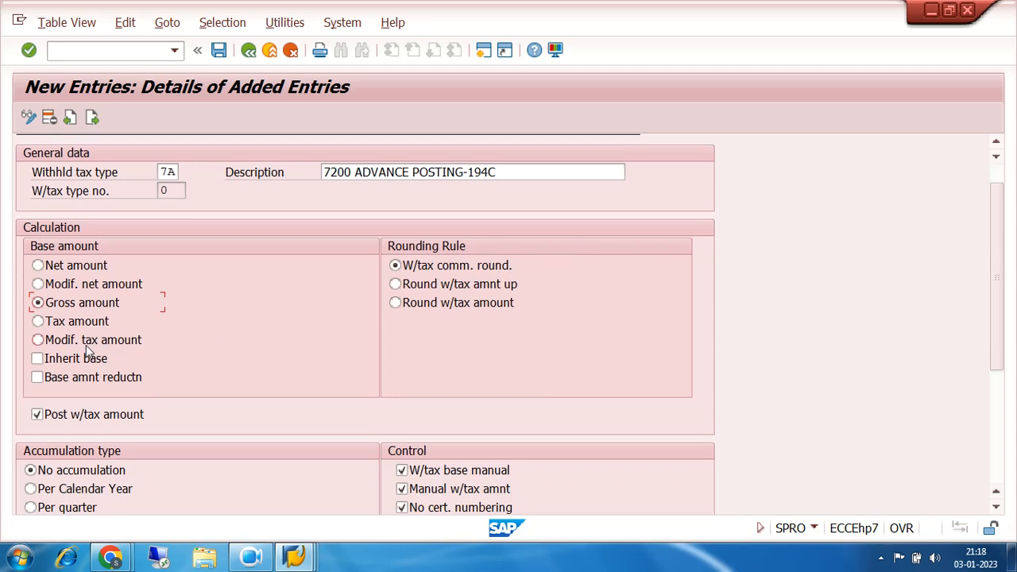
scroll(685, 332, down, 1)
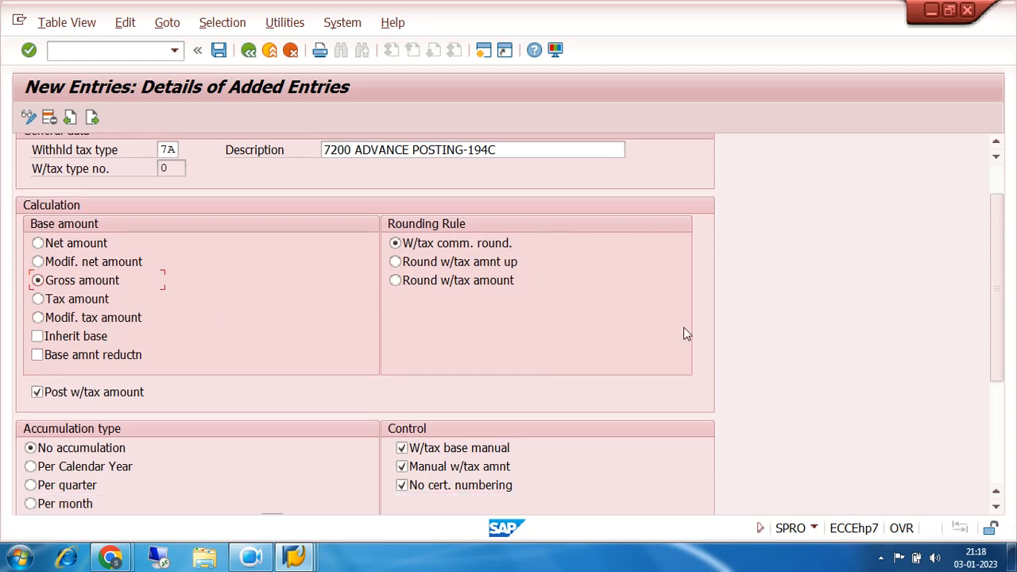
scroll(684, 327, down, 3)
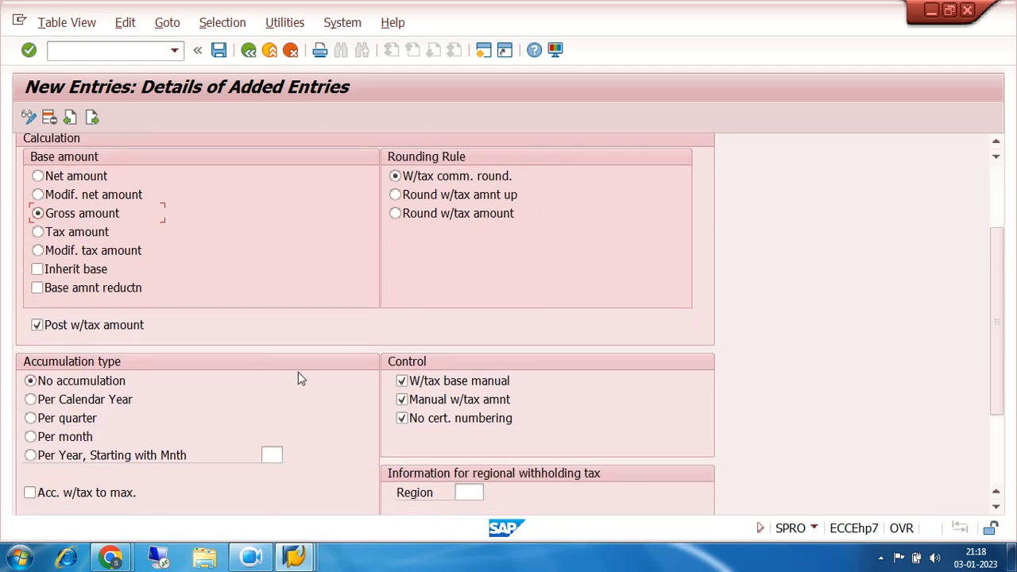
scroll(696, 274, down, 6)
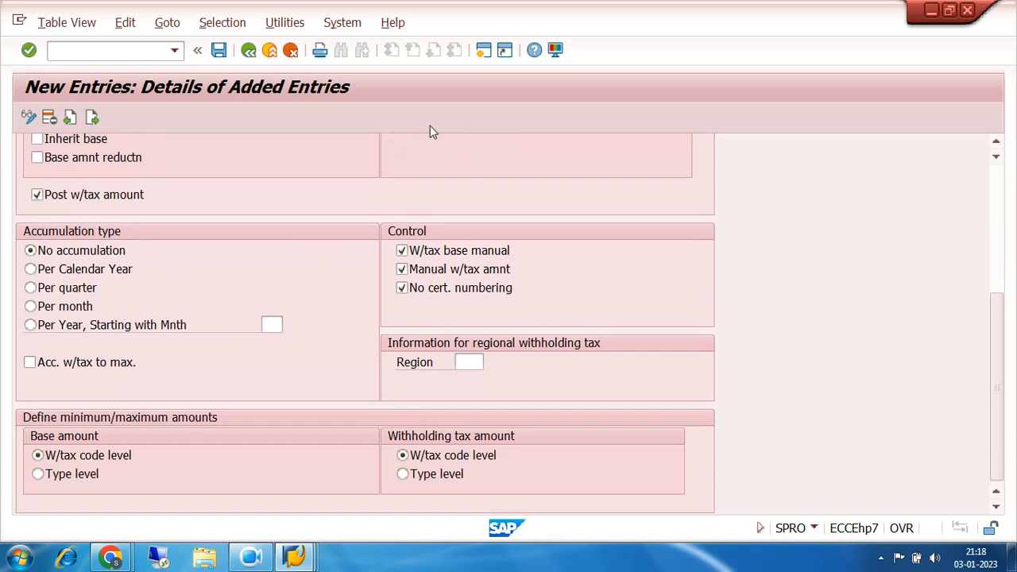
click(248, 50)
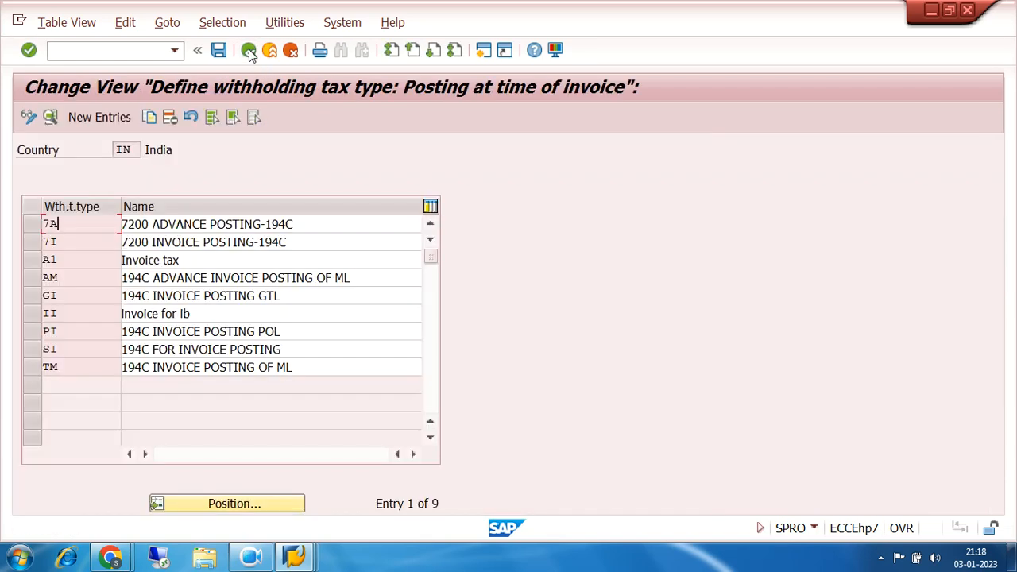
- Delete withholding tax type 7A from the invoice posting types, save the change, and leave the activity
click(27, 227)
click(169, 117)
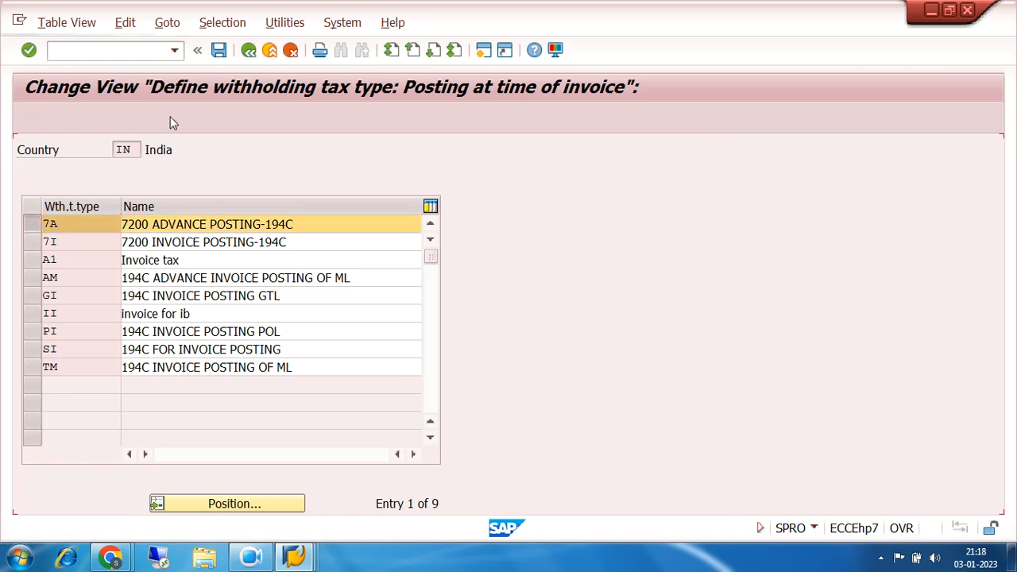
click(218, 50)
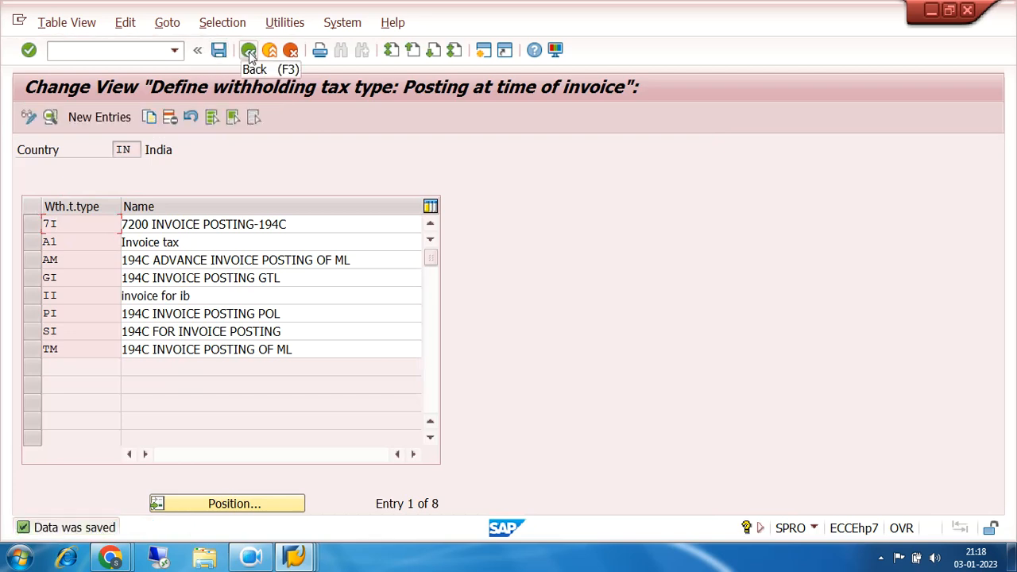
click(248, 50)
- Open the activity Define Withholding Tax Type for Payment Posting with country key IN as the work area
click(275, 365)
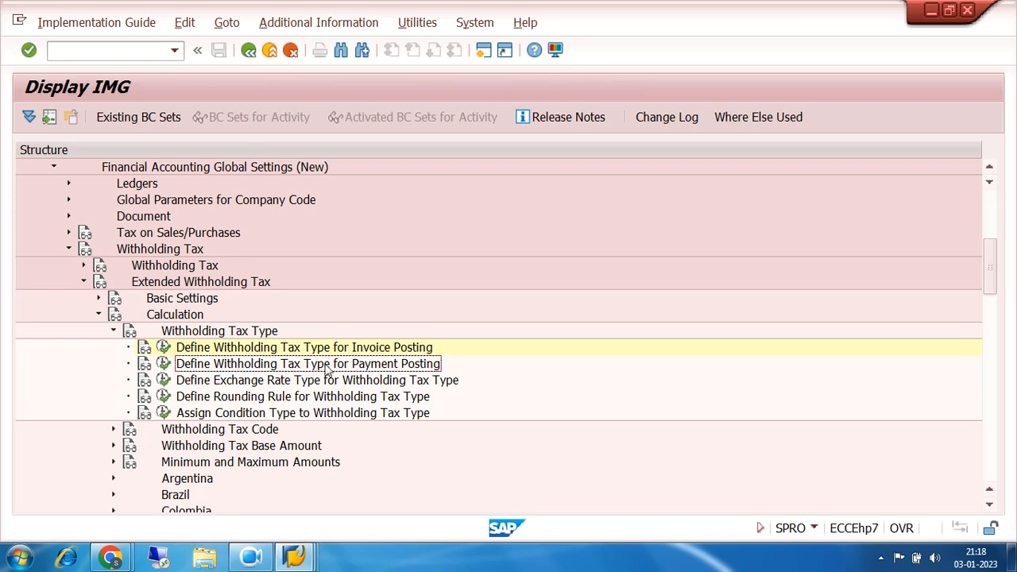
click(195, 350)
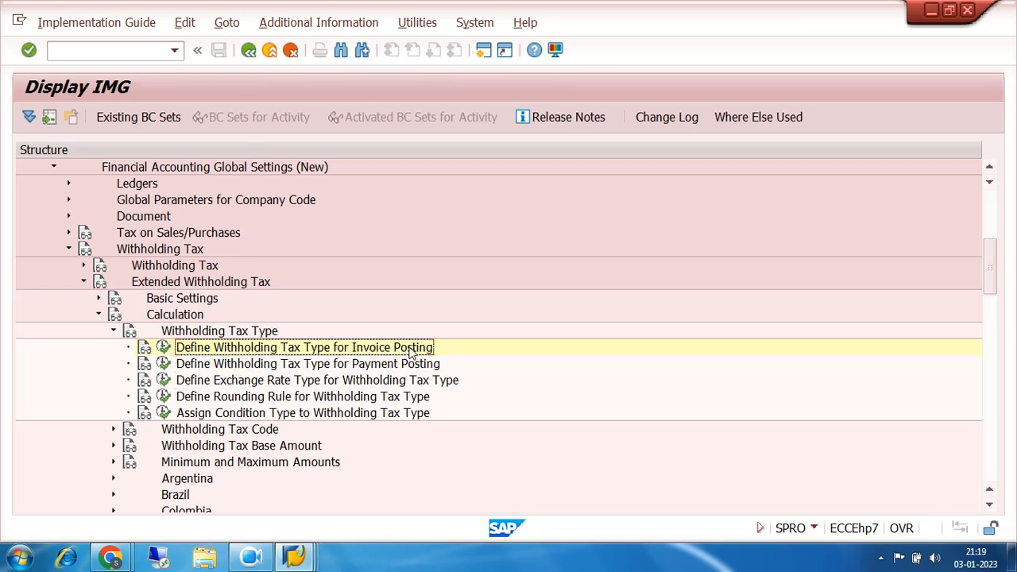
click(189, 366)
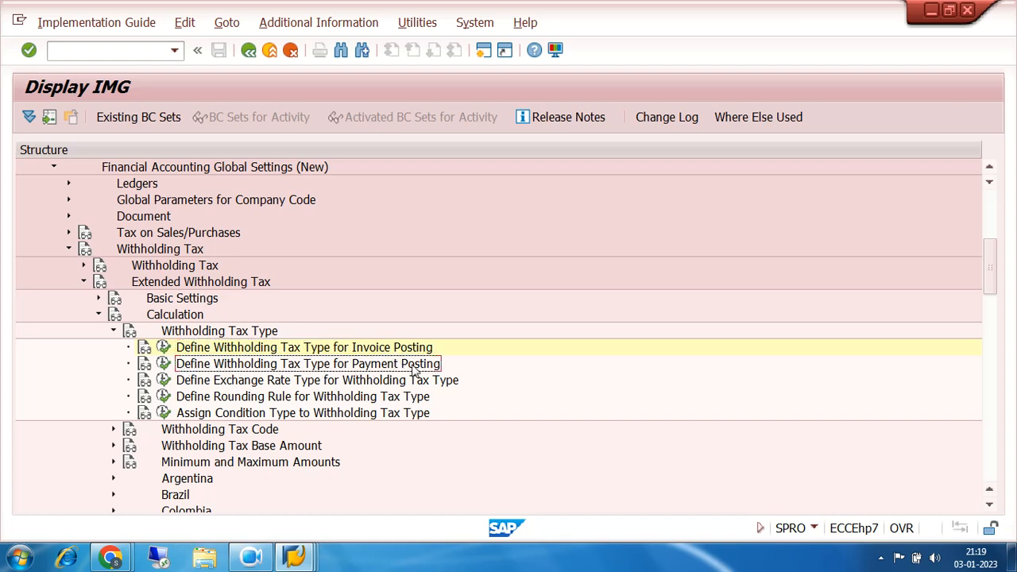
click(164, 363)
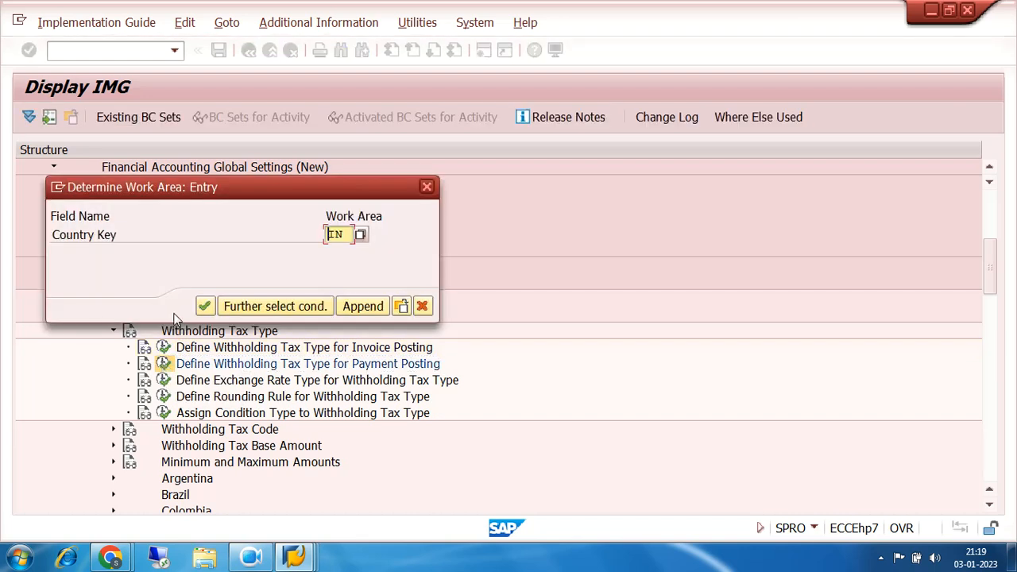
click(204, 306)
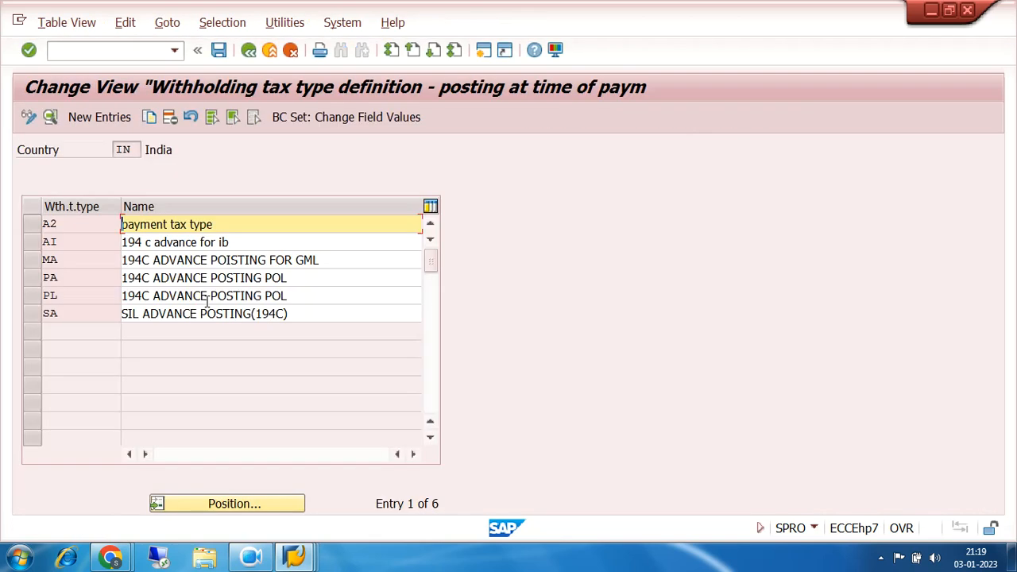
- Create withholding tax type 7A for payment posting, described as 7200 ADVANCE POSTING-194C and based on the gross amount
click(95, 116)
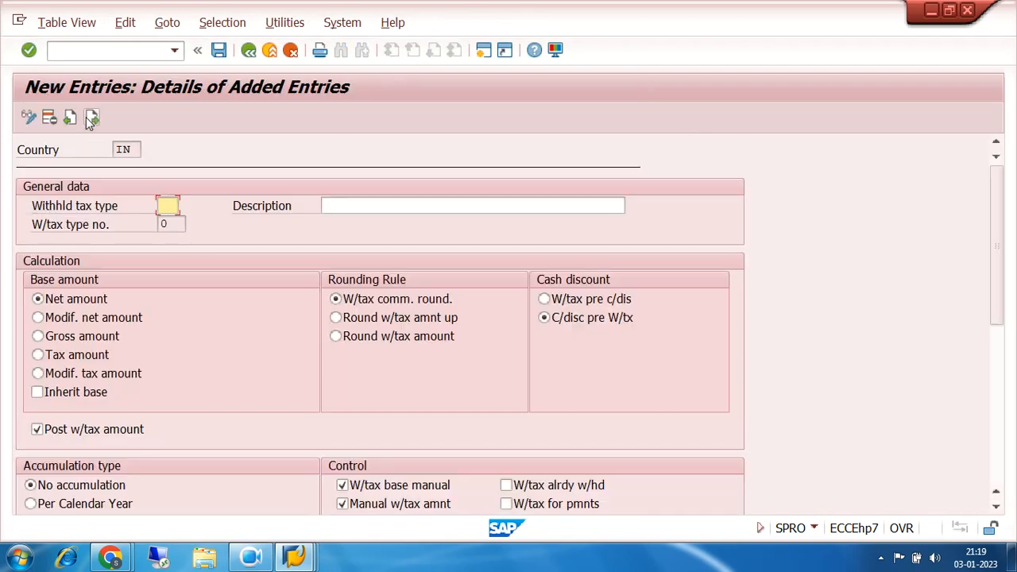
text(7A)
click(347, 205)
text(7)
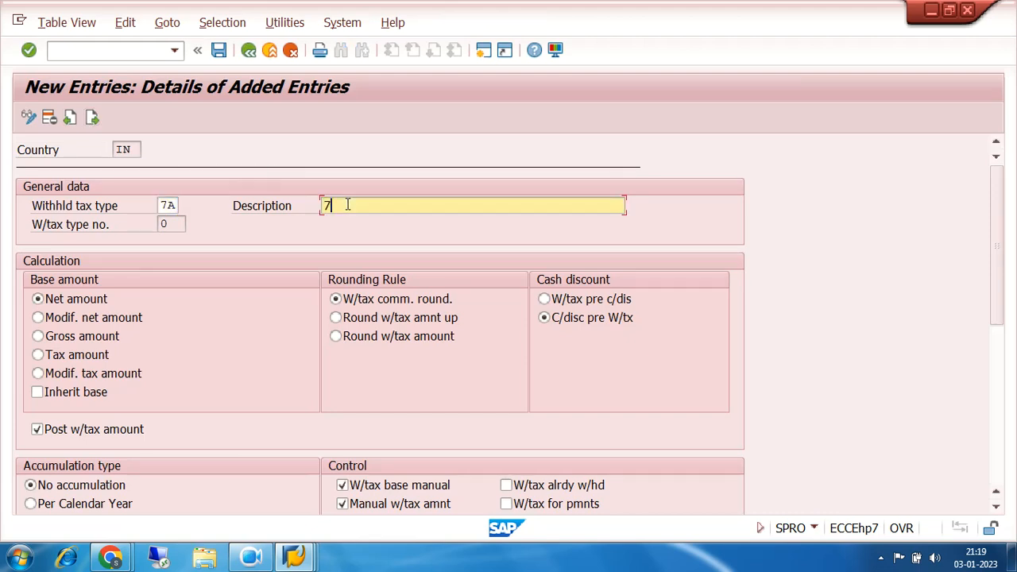
text(200 ADVANCE POS)
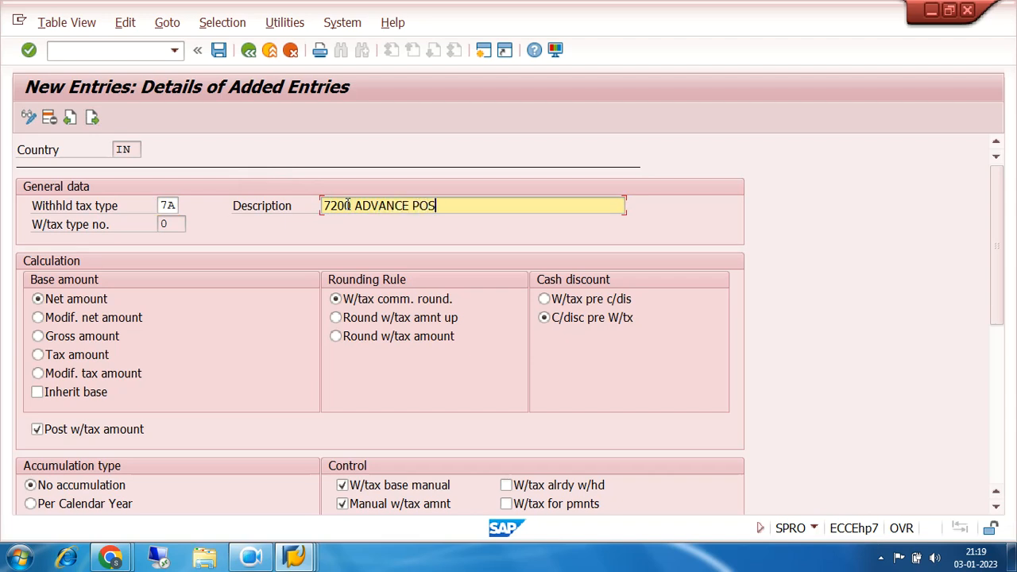
text(TING-194C)
click(38, 336)
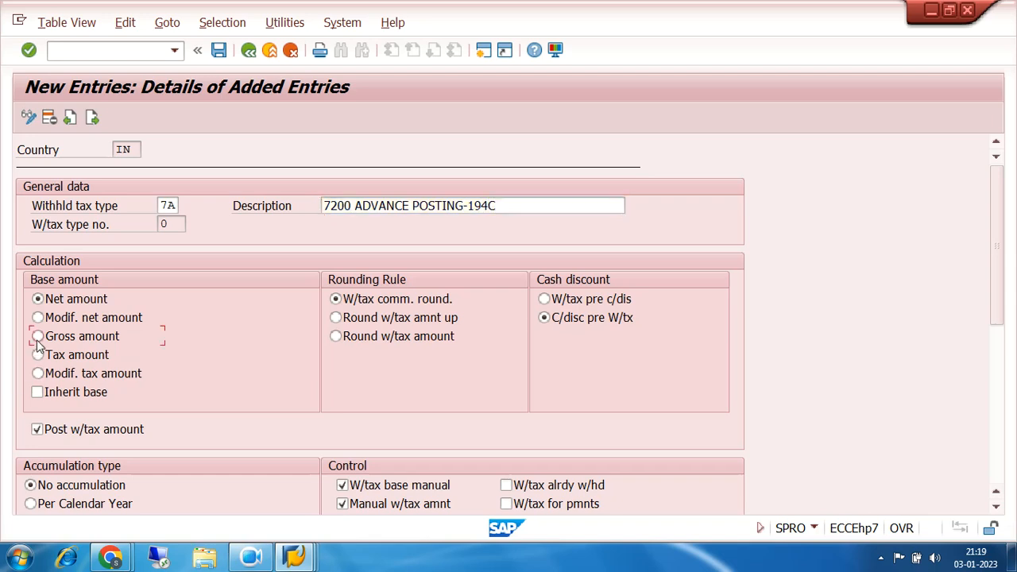
- Set the central invoice option of type 7A to Central inv. prop., save it under the customizing request, and return to the IMG structure
scroll(792, 331, down, 2)
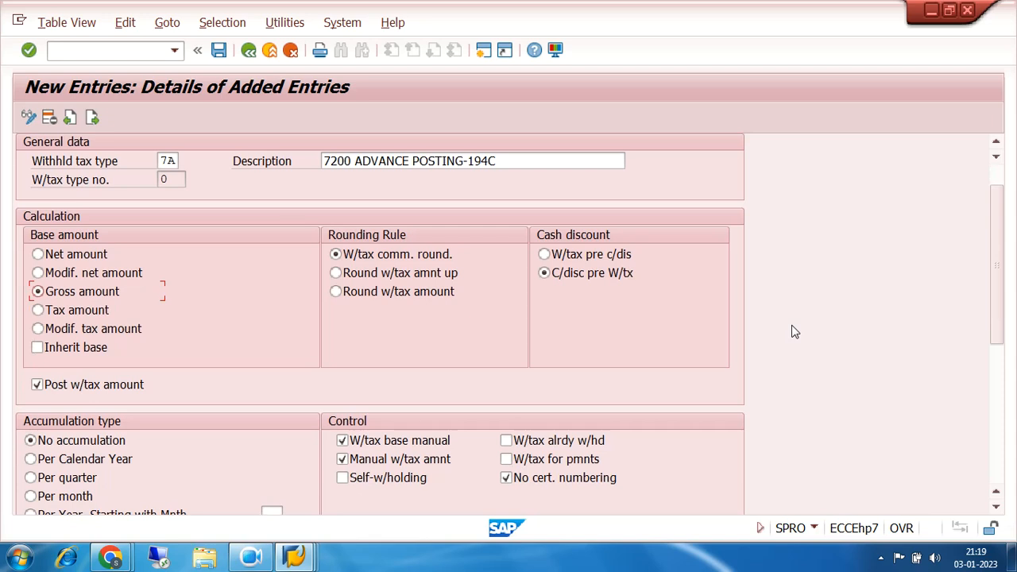
scroll(537, 289, down, 5)
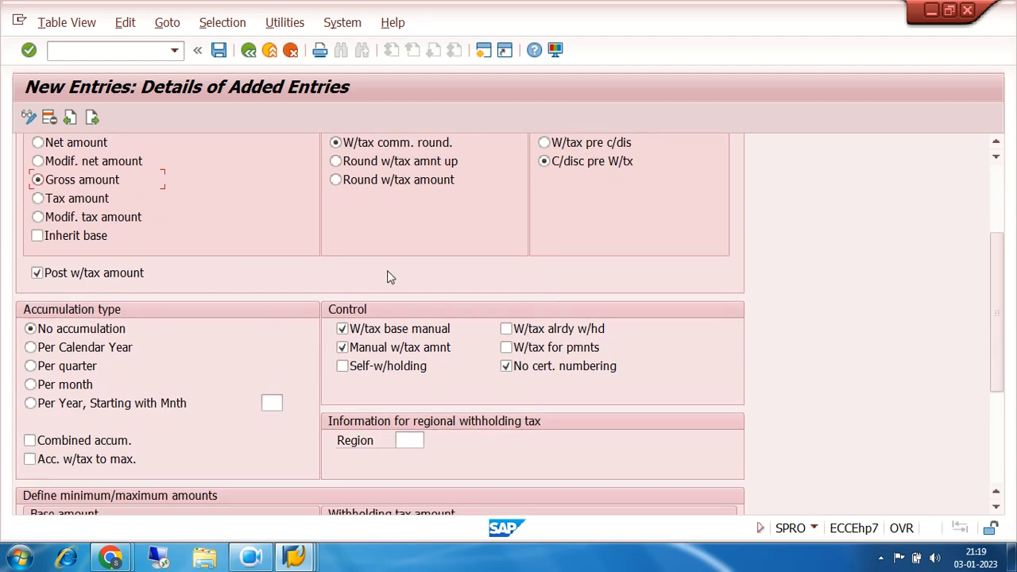
scroll(388, 279, down, 3)
scroll(307, 252, down, 7)
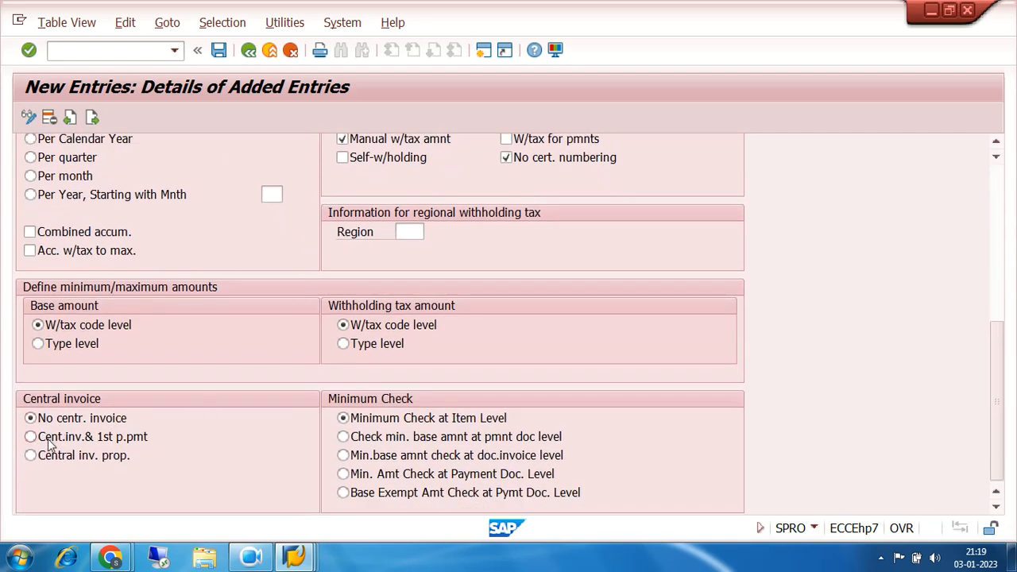
click(30, 437)
click(30, 456)
click(220, 50)
click(335, 306)
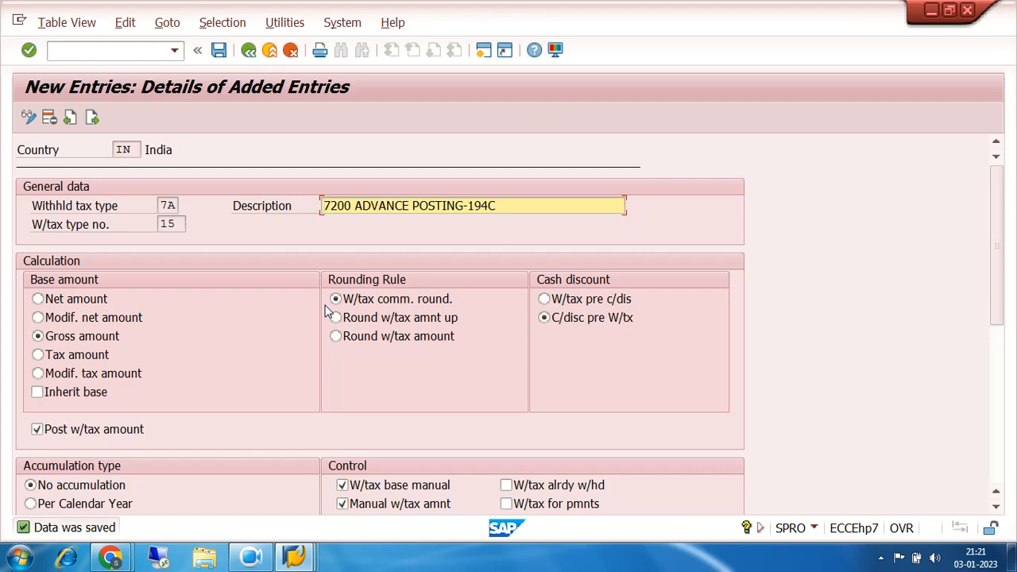
click(248, 52)
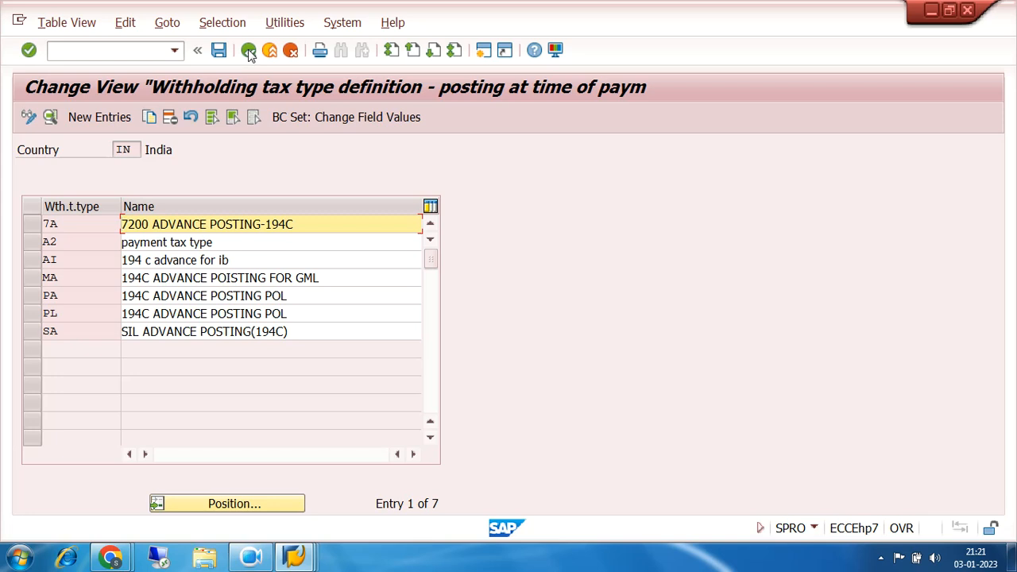
click(249, 51)
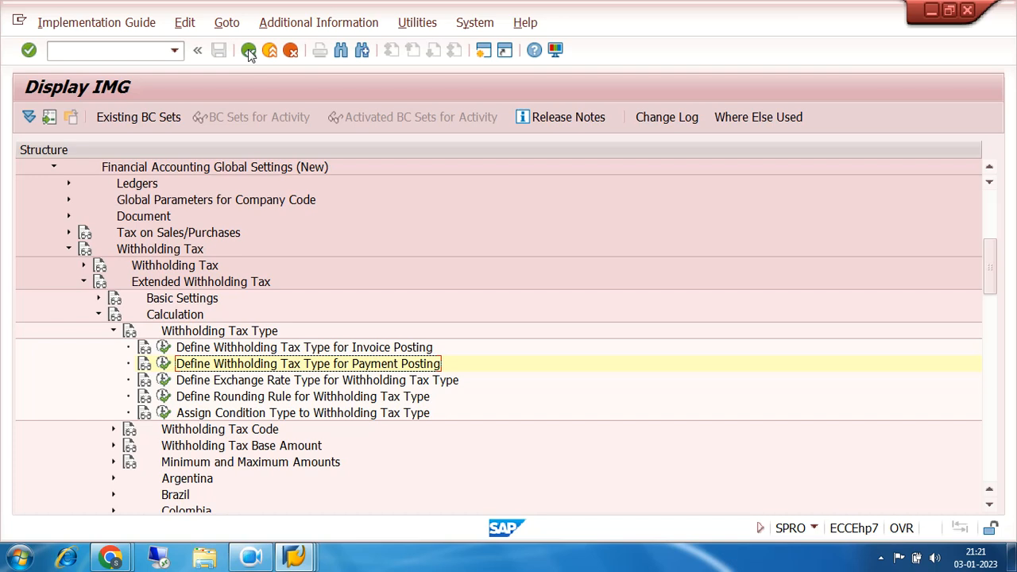
- Open the Withholding Tax Code activity Define Withholding Tax Codes with country key IN as the work area
click(114, 331)
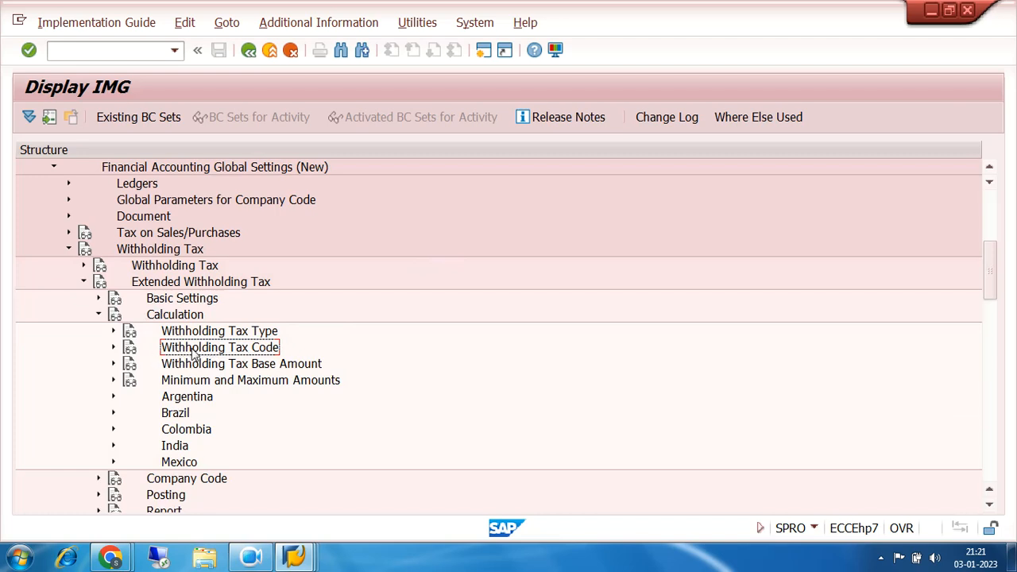
click(113, 348)
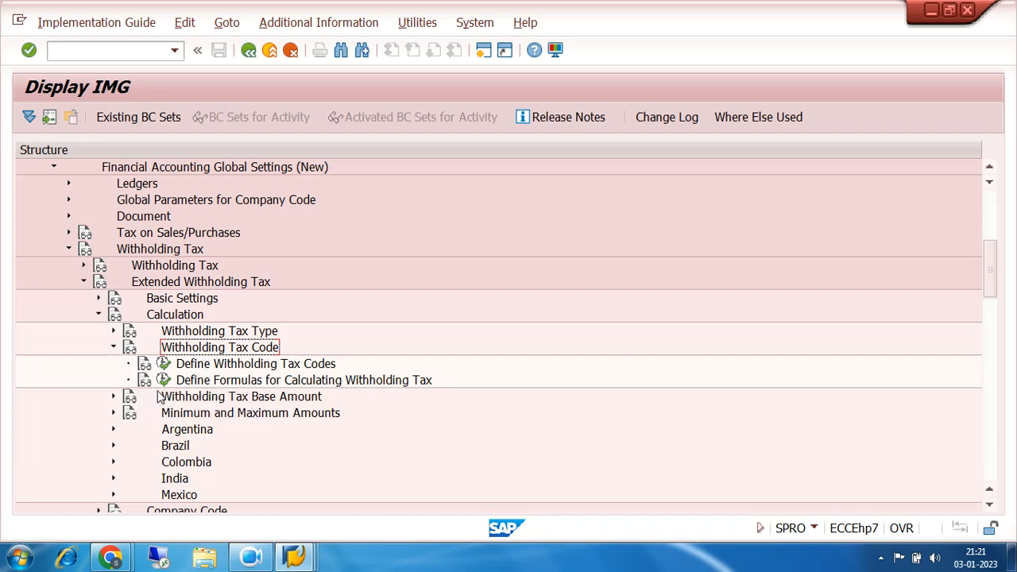
click(162, 364)
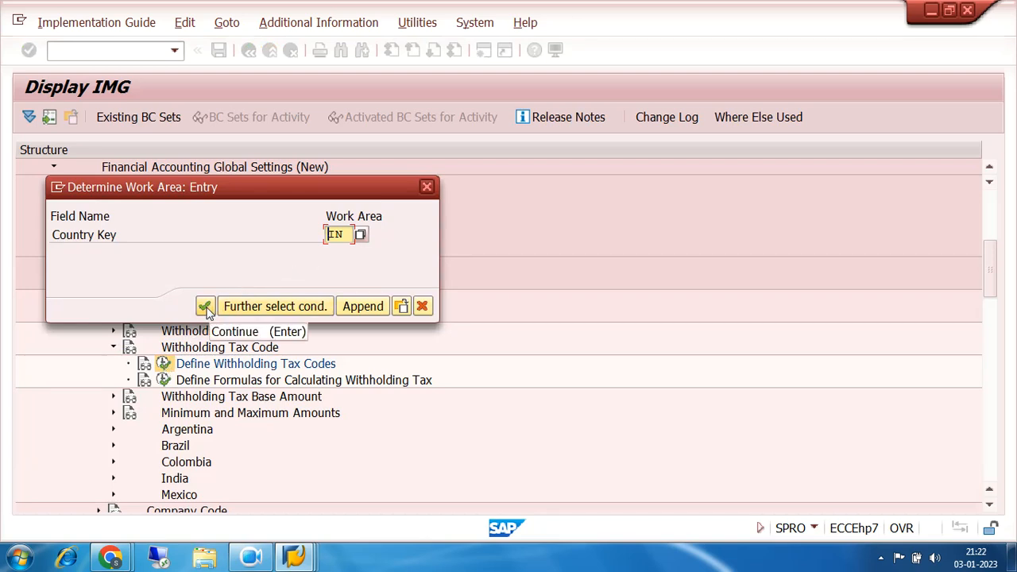
click(205, 306)
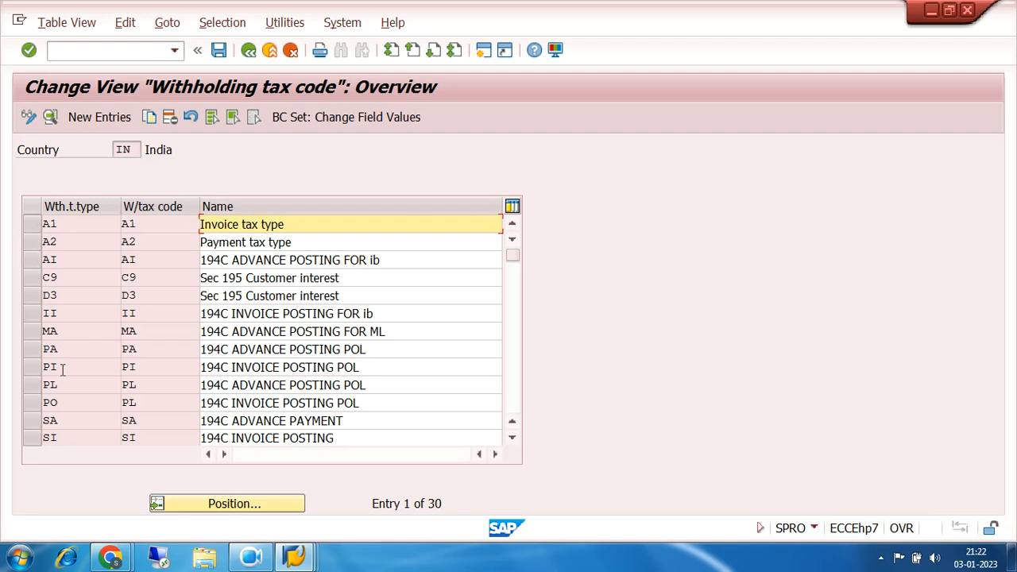
- Start a new withholding tax code 7I for withholding tax type 7I
click(97, 118)
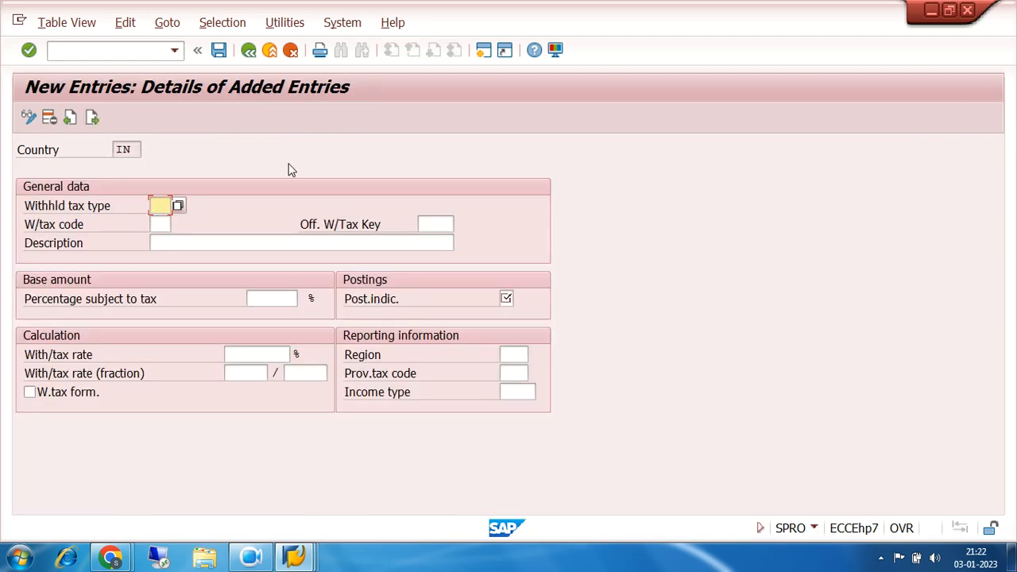
text(7I)
click(178, 205)
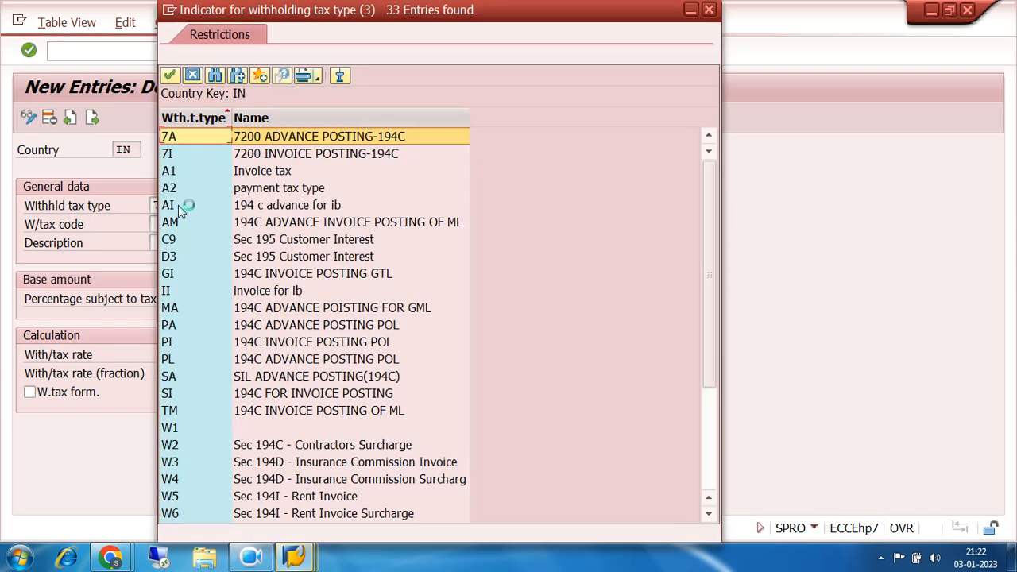
click(176, 155)
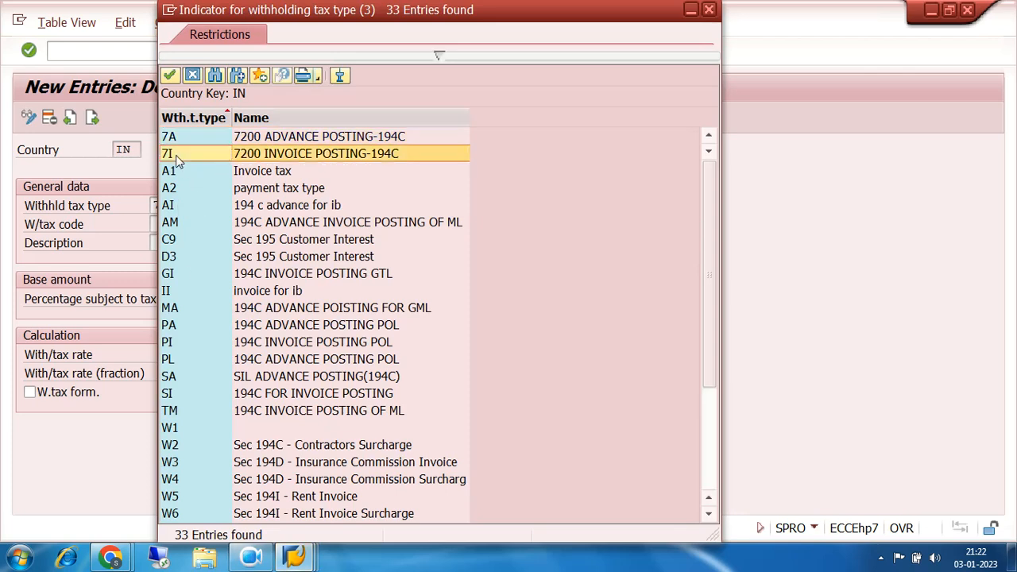
double_click(175, 155)
click(154, 224)
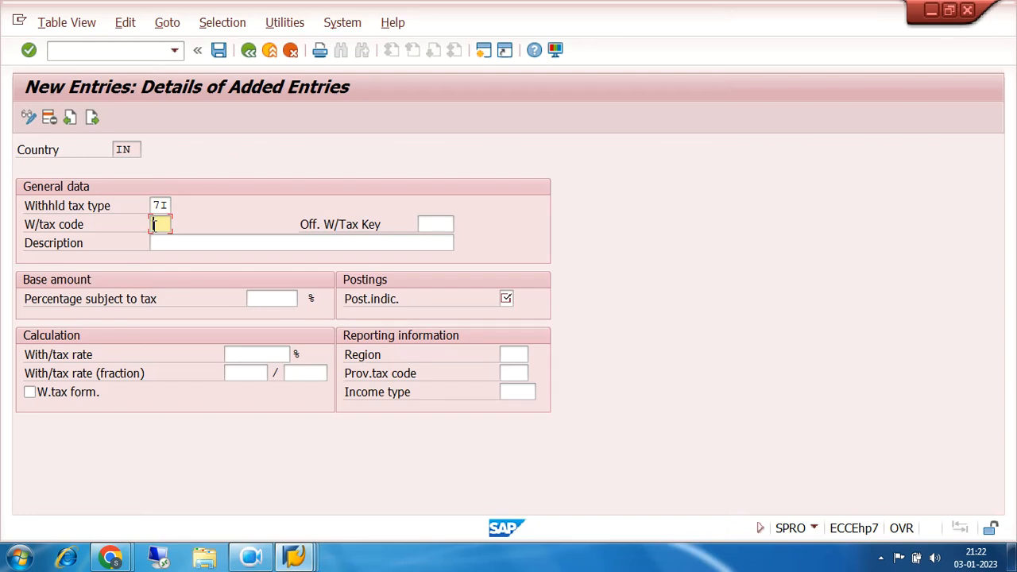
text(7I)
- Assign the official withholding tax key 194C, Payment to contractors, to tax code 7I
click(434, 224)
click(461, 223)
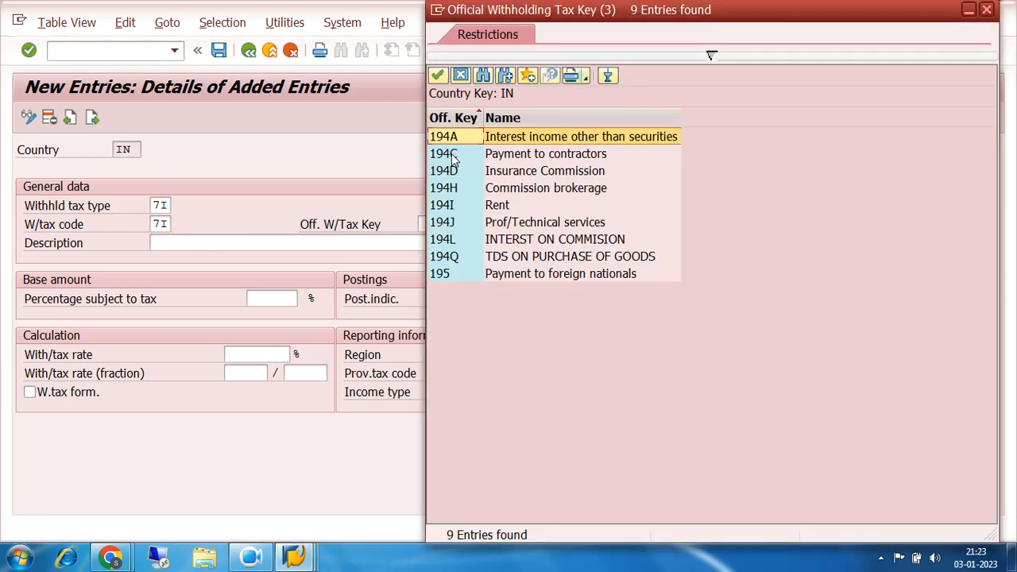
click(453, 158)
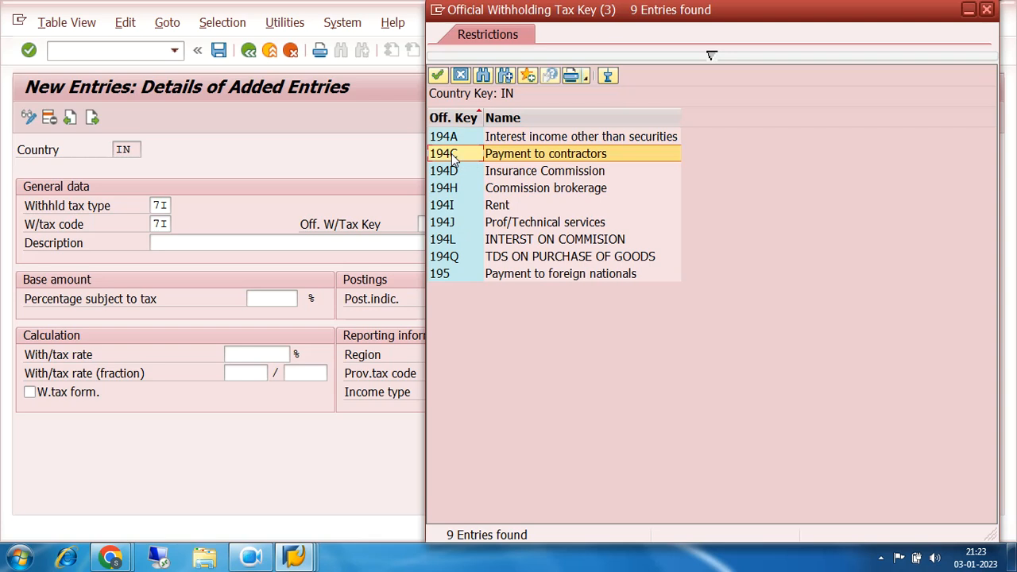
double_click(452, 153)
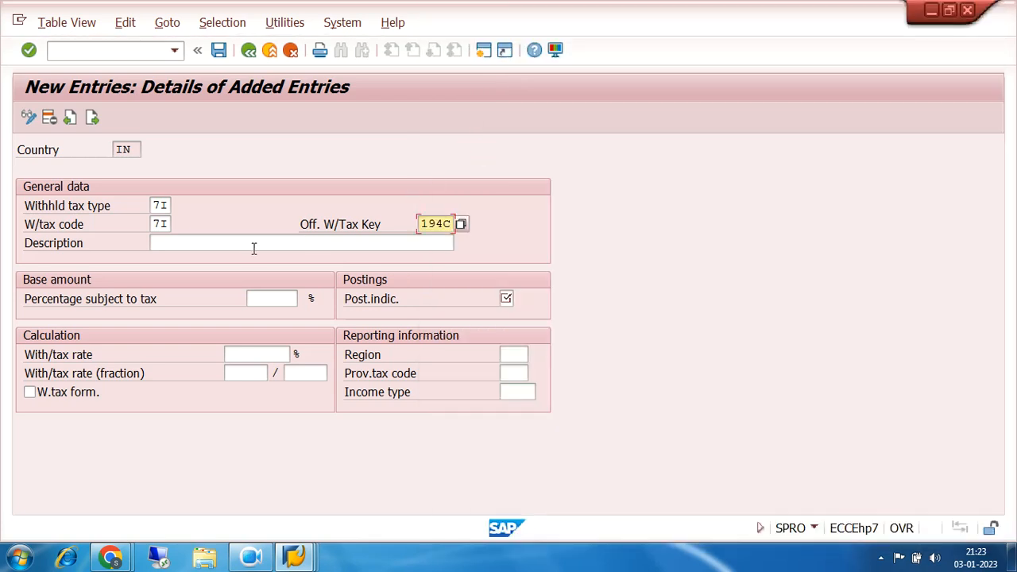
- Describe tax code 7I as 194C CONT INV POSTING-7200, with 100% subject to tax and a withholding tax rate of 2%
click(228, 241)
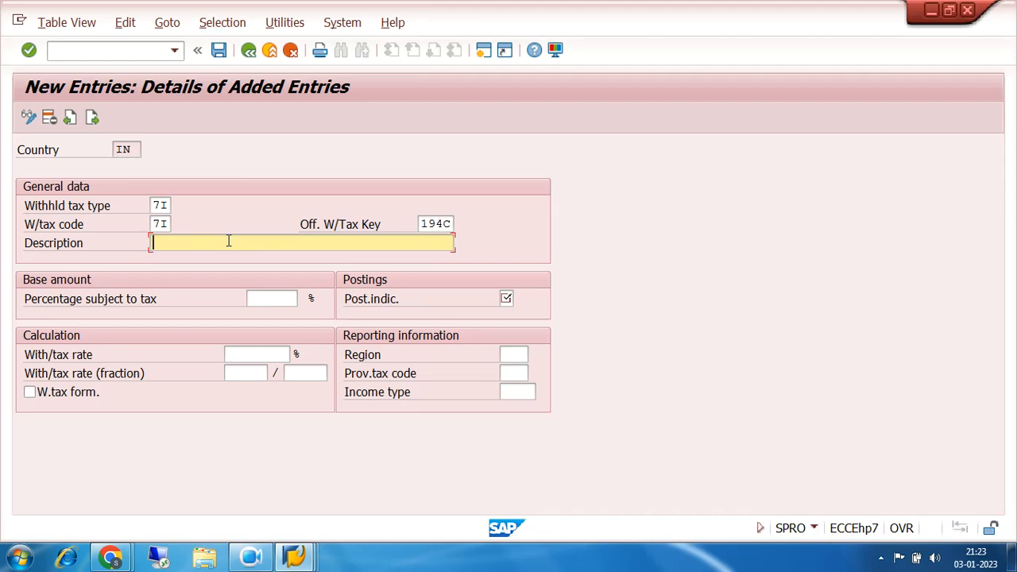
text(194C CONT INV POSTING-7200)
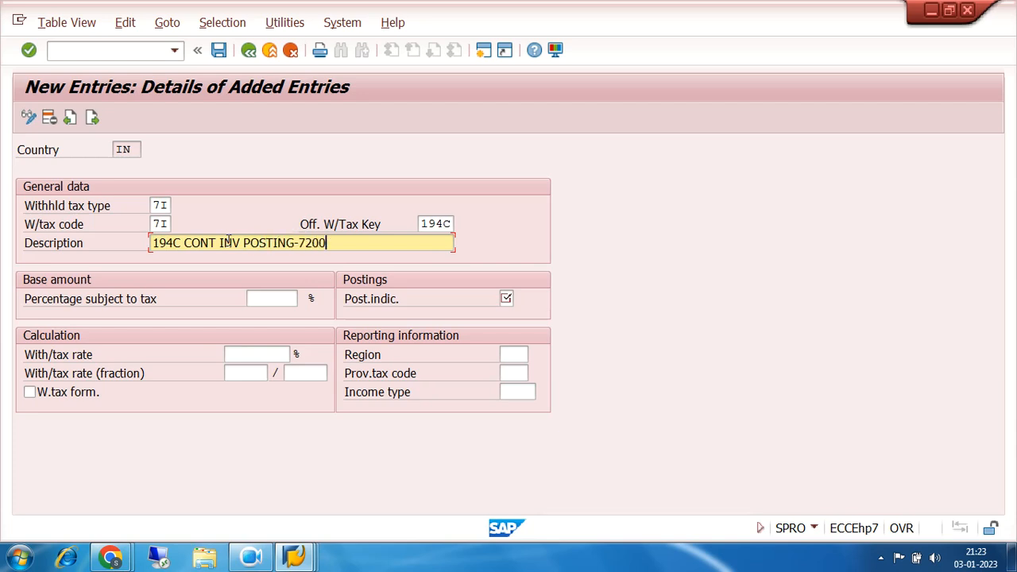
click(268, 299)
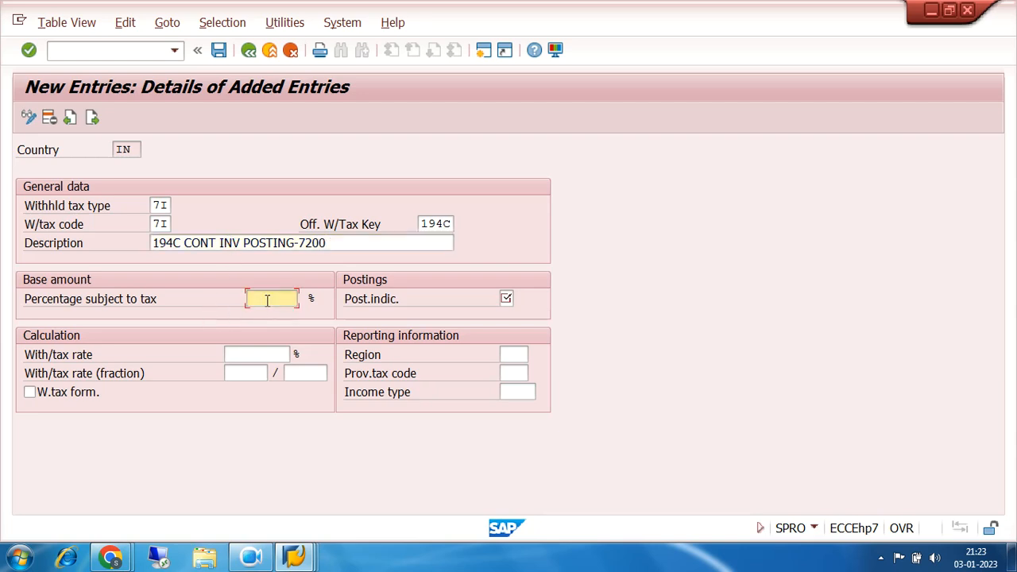
text(100)
click(279, 353)
text(2)
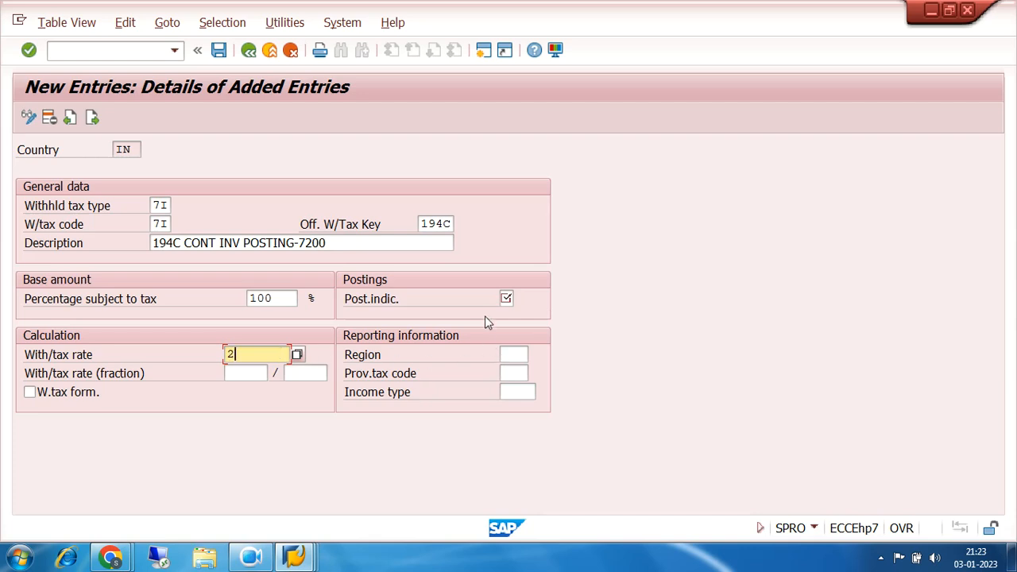
- Give tax code 7I posting indicator 1, Standard posting, and save it under the customizing request
key(Return)
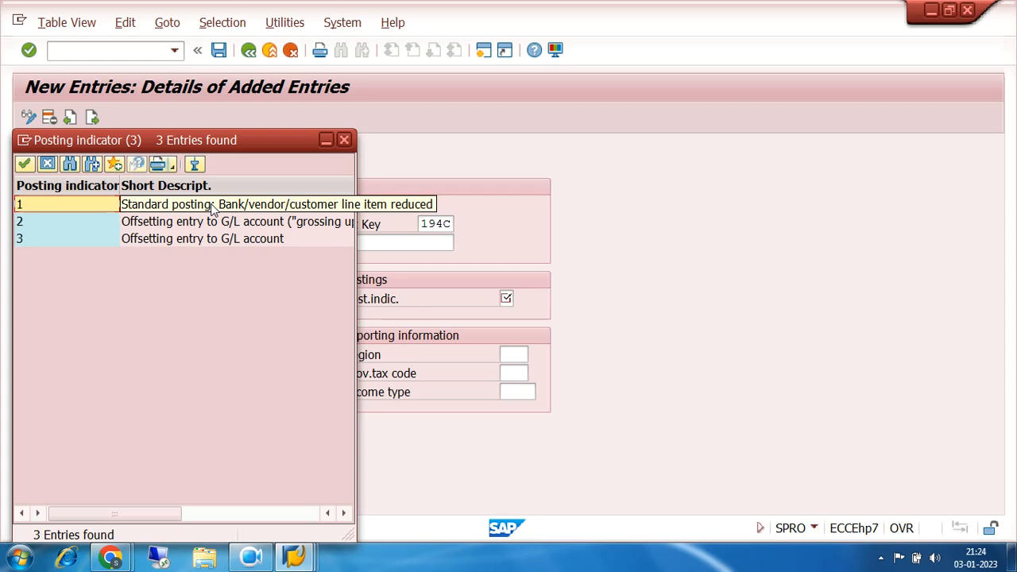
double_click(55, 205)
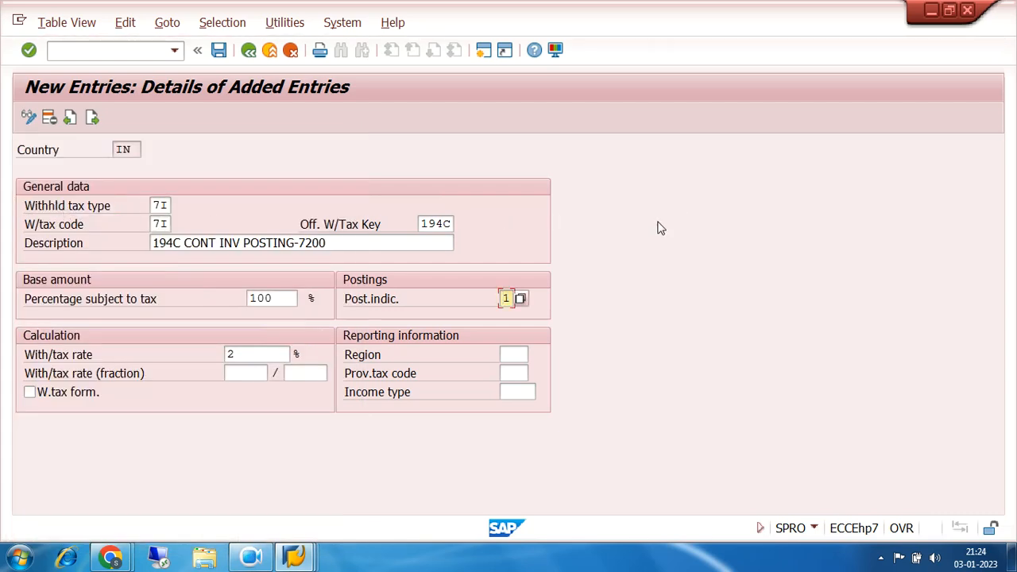
click(220, 50)
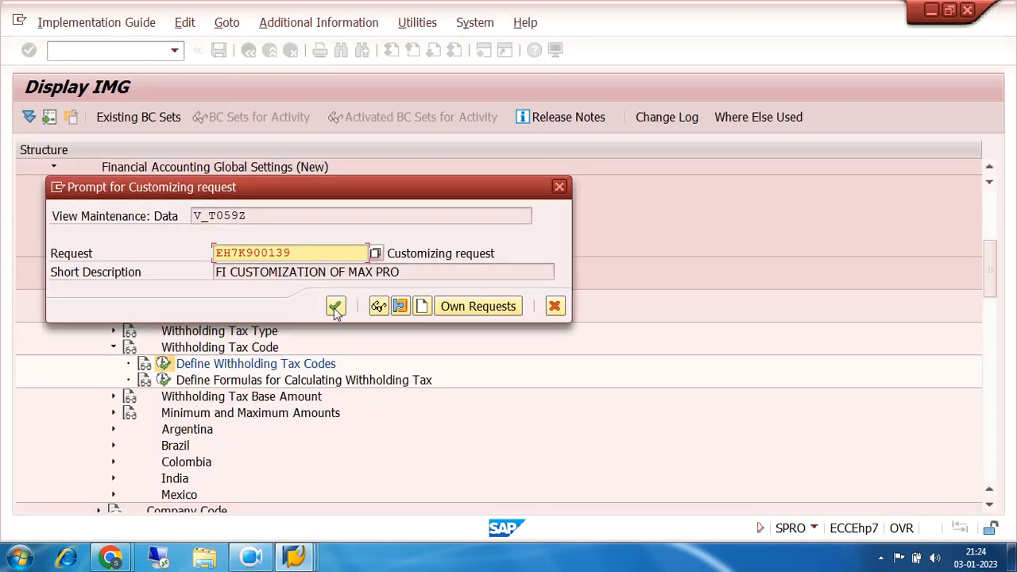
click(336, 306)
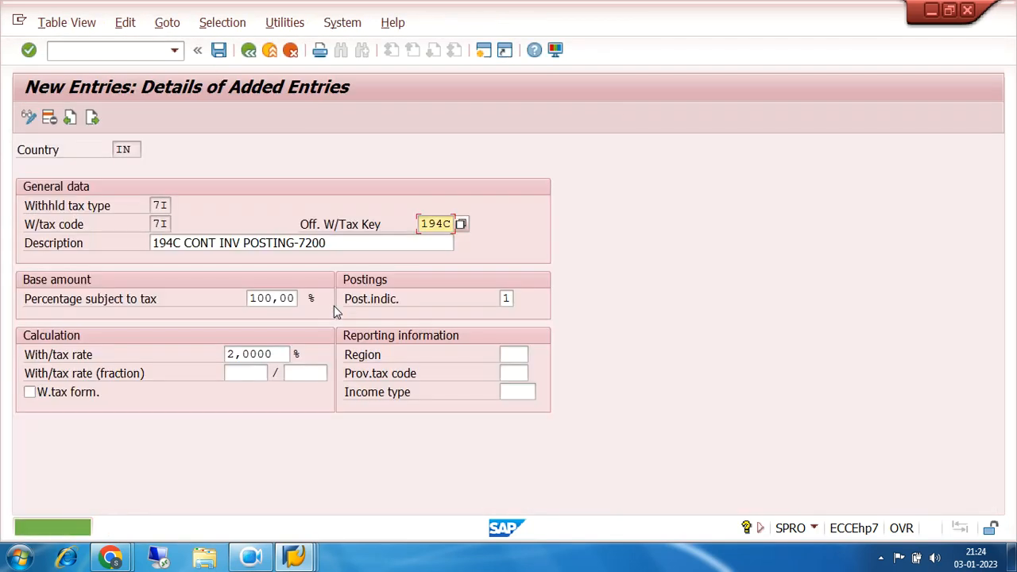
- Start a new withholding tax code 7A for withholding tax type 7A
click(92, 118)
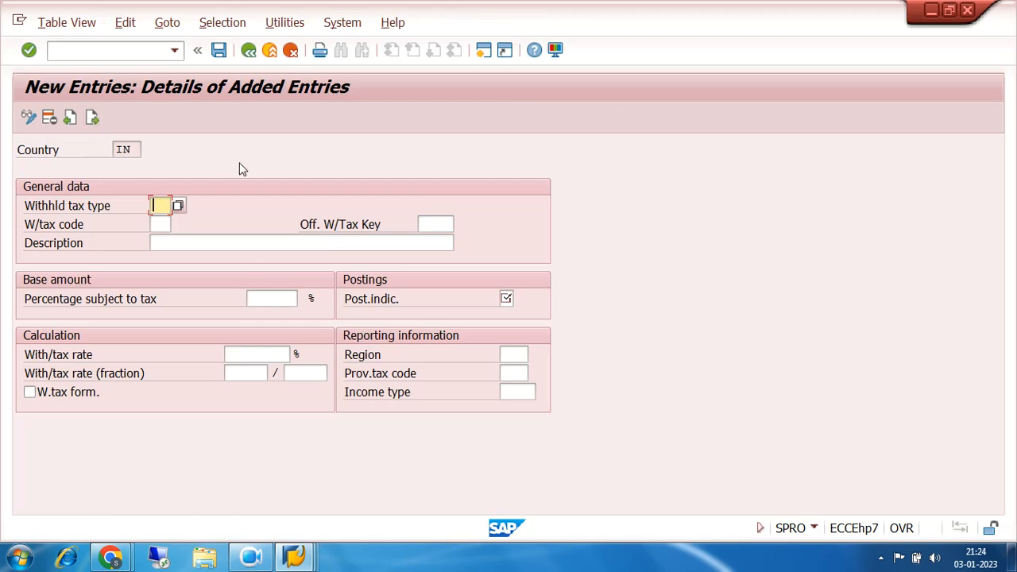
text(7A)
click(160, 225)
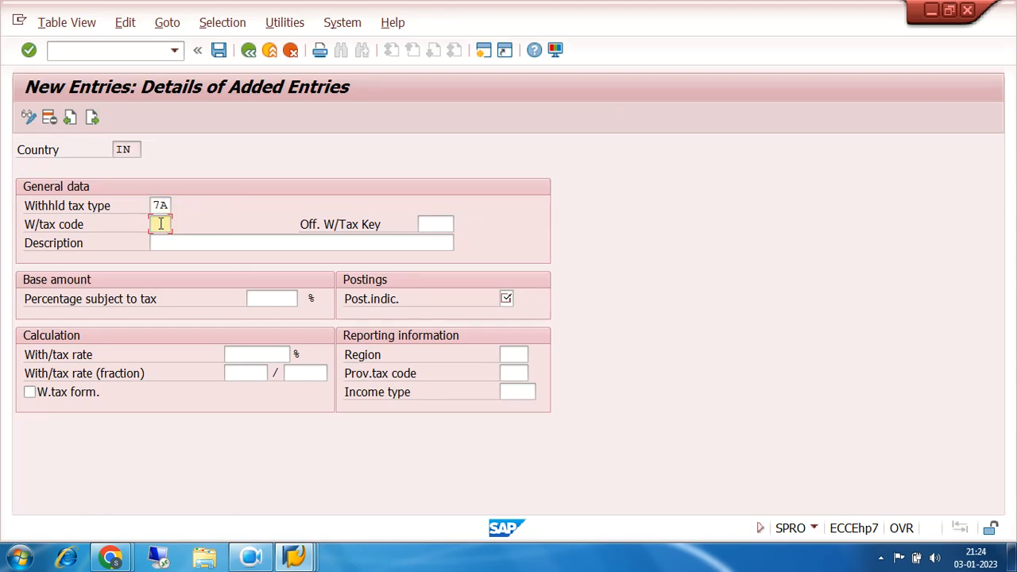
text(7A)
- Describe tax code 7A as 194C CONT ADV POSTING-7200, reusing the description of the invoice tax code
click(176, 244)
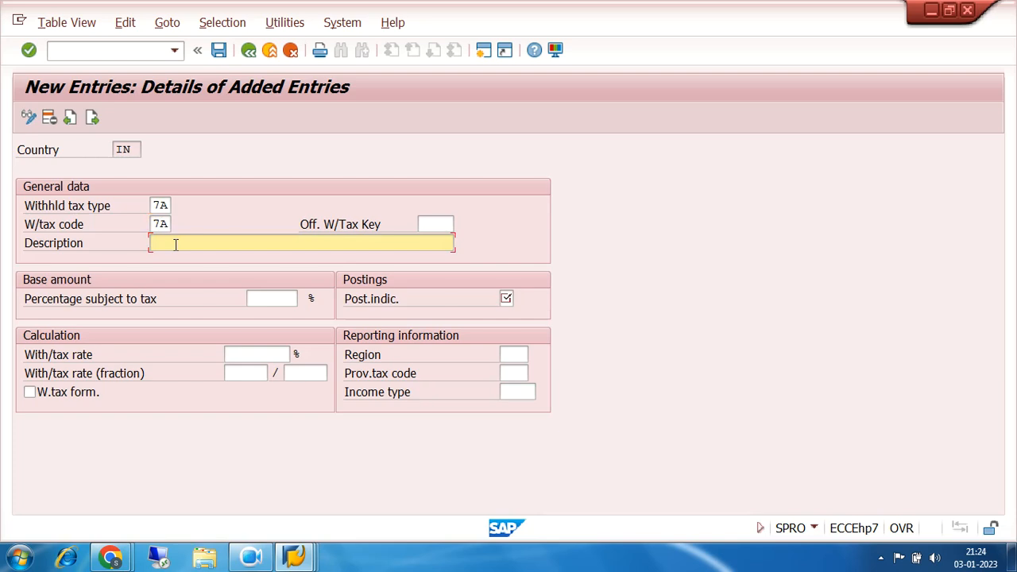
text(7)
key(BackSpace)
text(19)
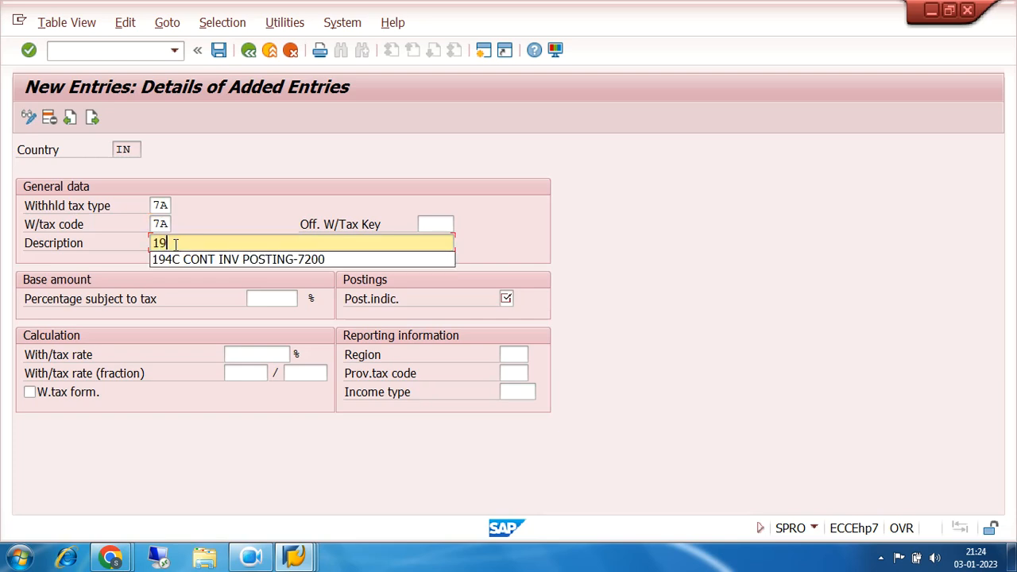
click(193, 259)
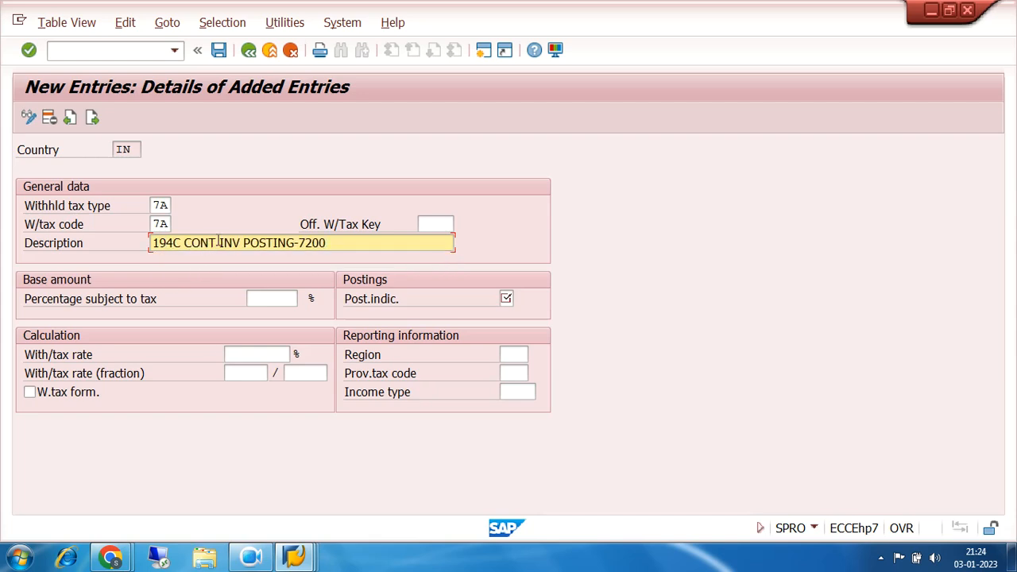
click(241, 242)
key(BackSpace)
key(BackSpace)
key(BackSpace)
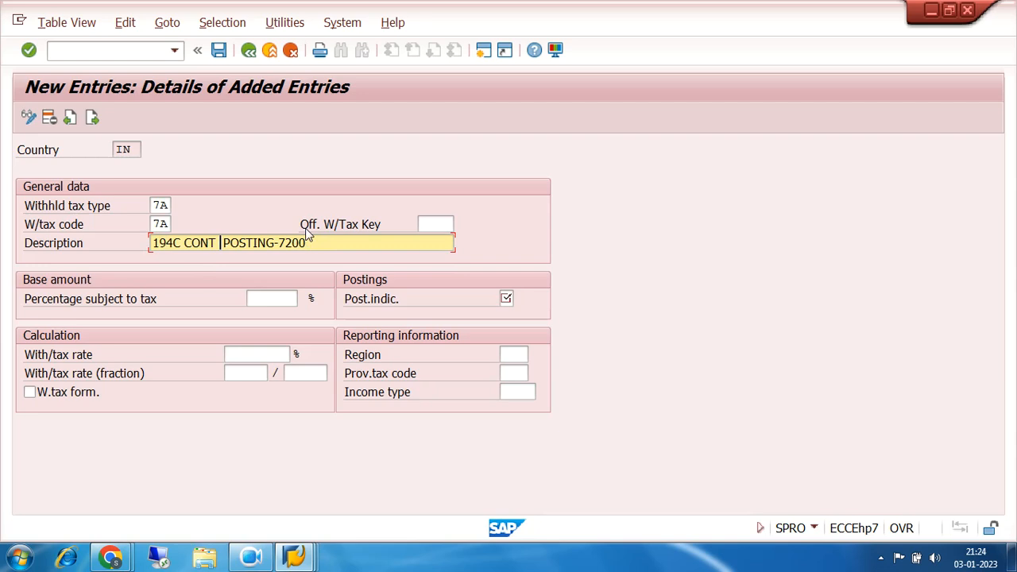
text(ADV)
text( POSTI)
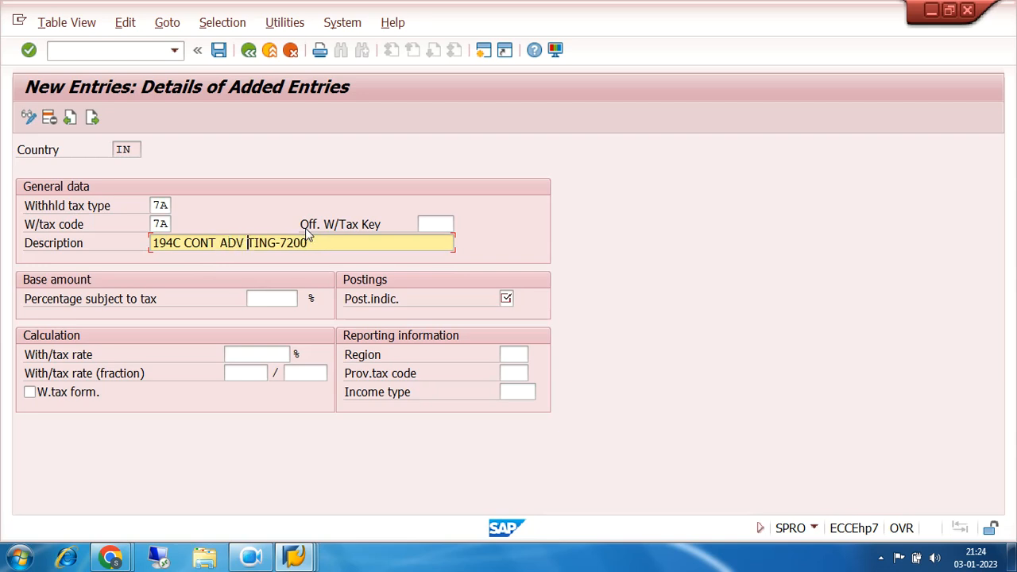
text(NG-720)
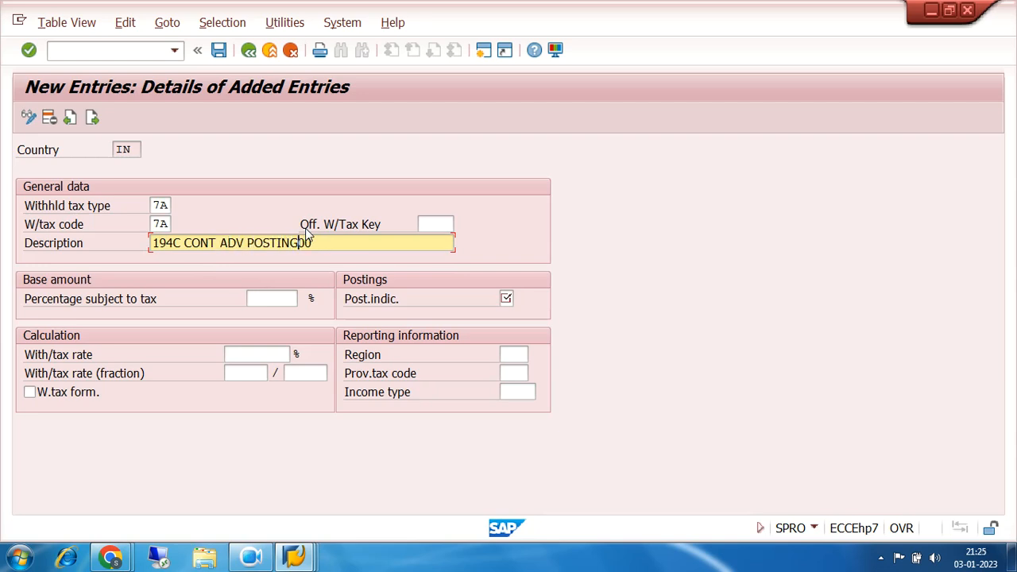
text(0)
- Set tax code 7A to 100% subject to tax, a 2% tax rate and posting indicator 1, and save it
click(282, 299)
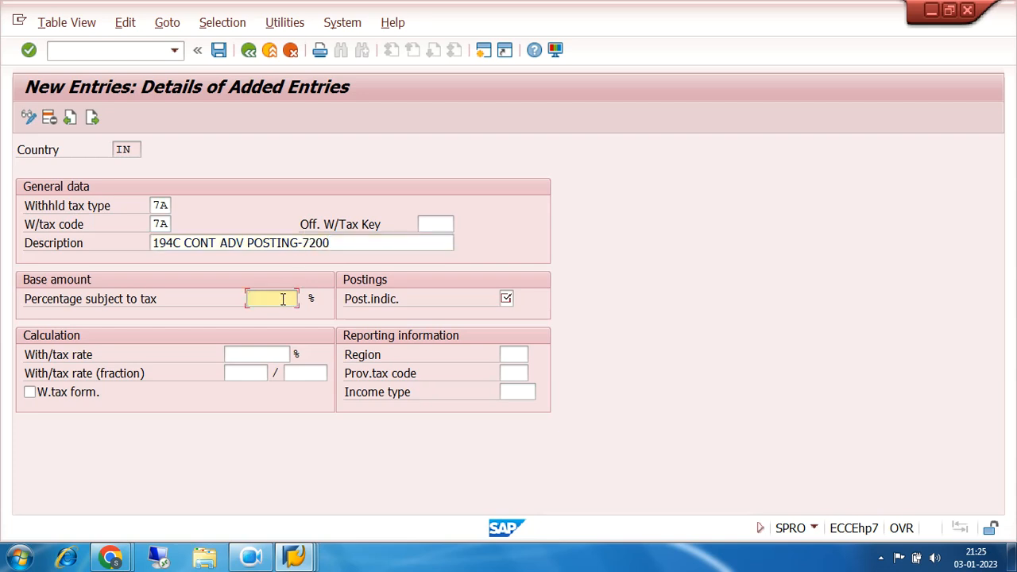
text(100)
click(274, 354)
text(2)
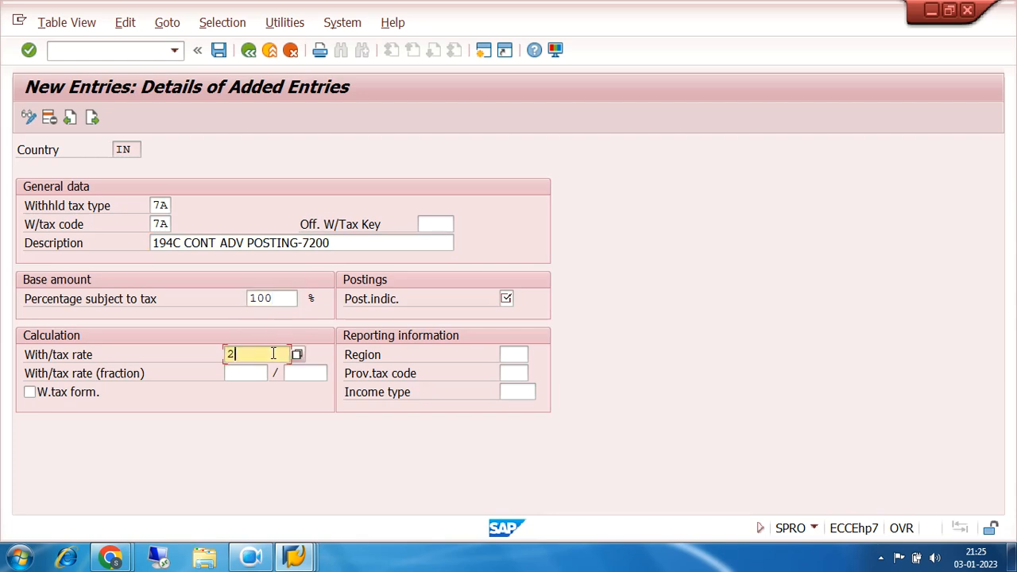
click(506, 298)
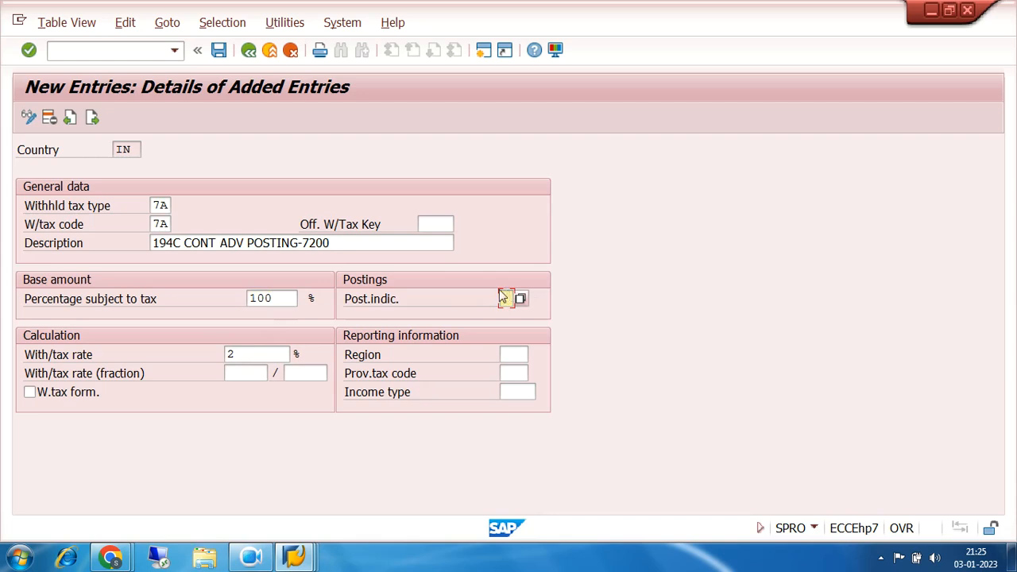
click(520, 298)
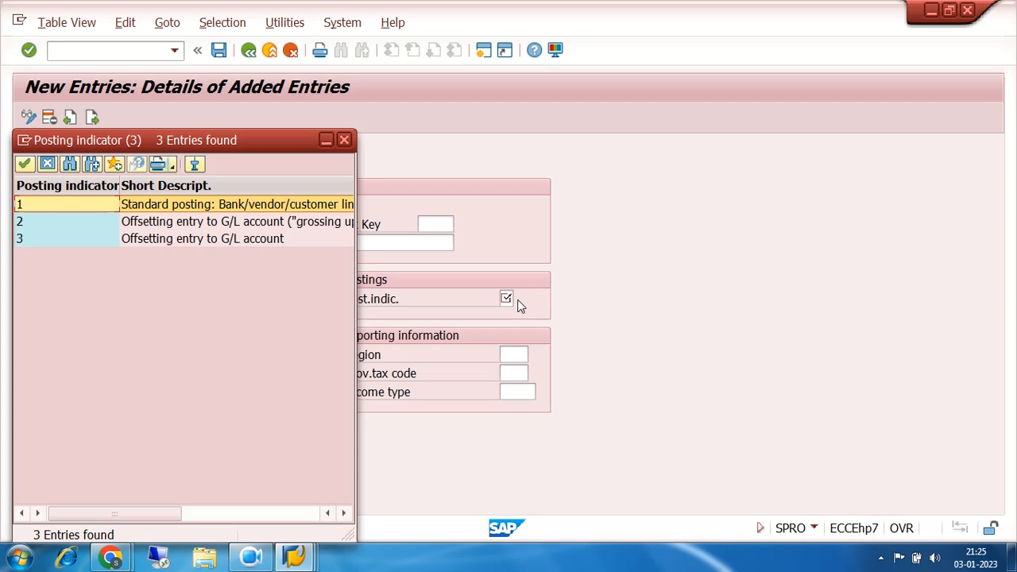
double_click(54, 208)
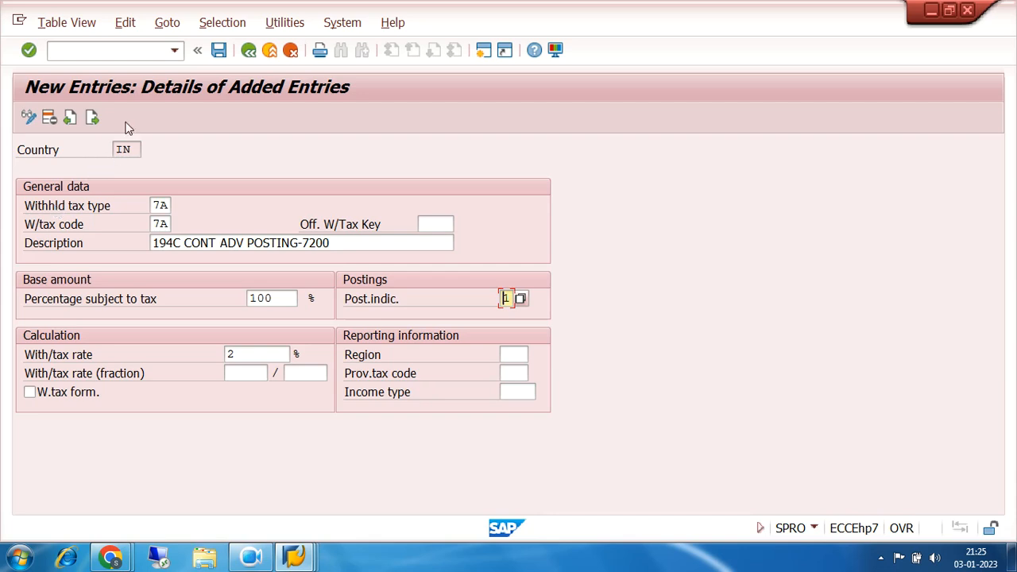
click(220, 51)
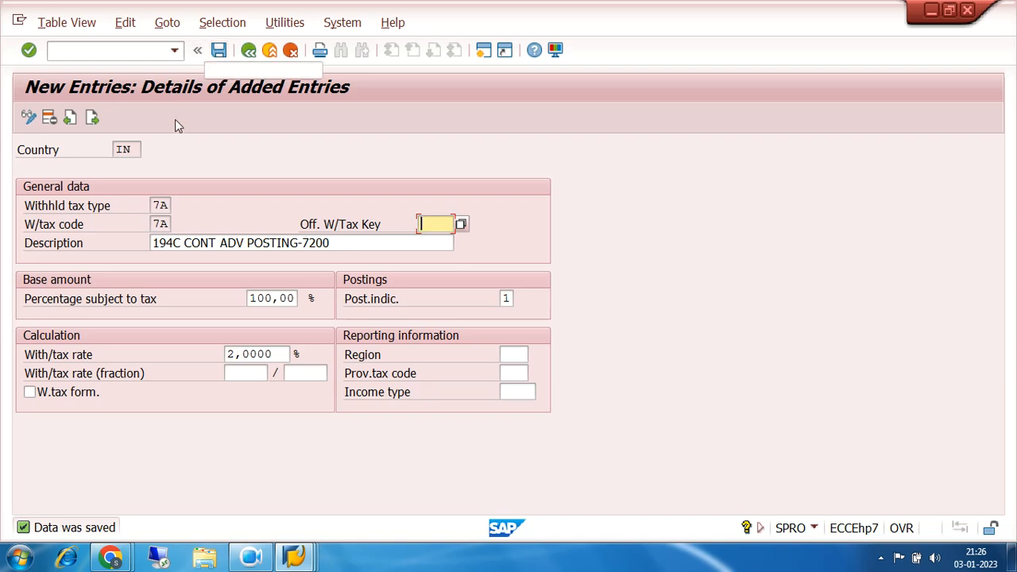
- Assign the official key 194C, Payment to contractors, to tax code 7A, save it, and return to the IMG structure
click(463, 226)
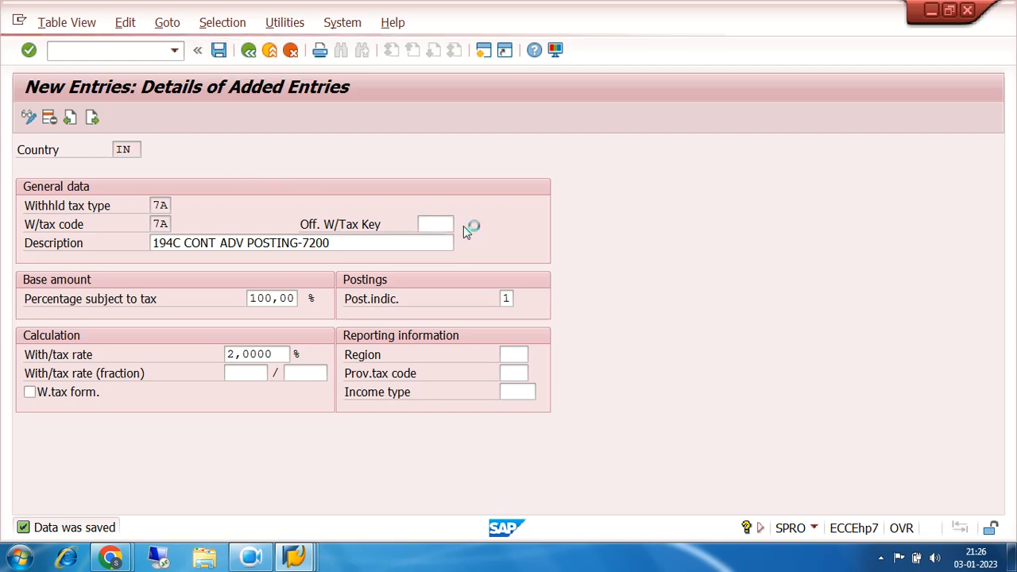
click(464, 226)
double_click(448, 155)
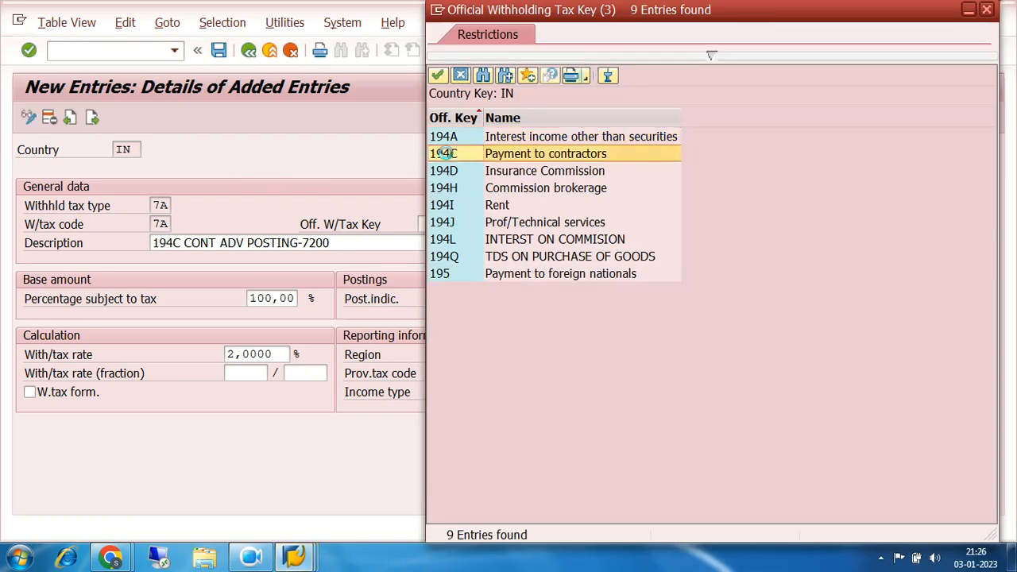
click(220, 50)
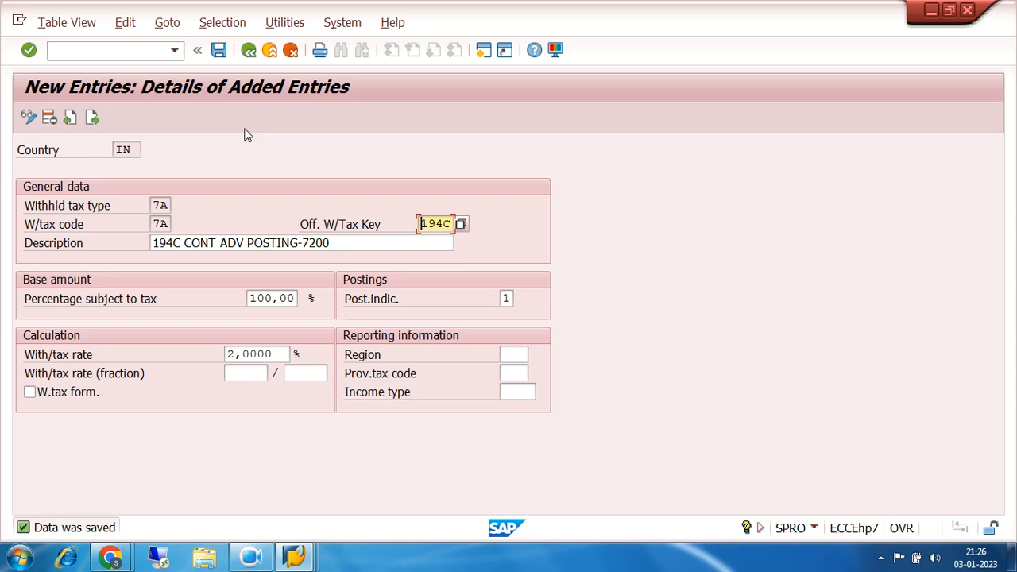
click(248, 51)
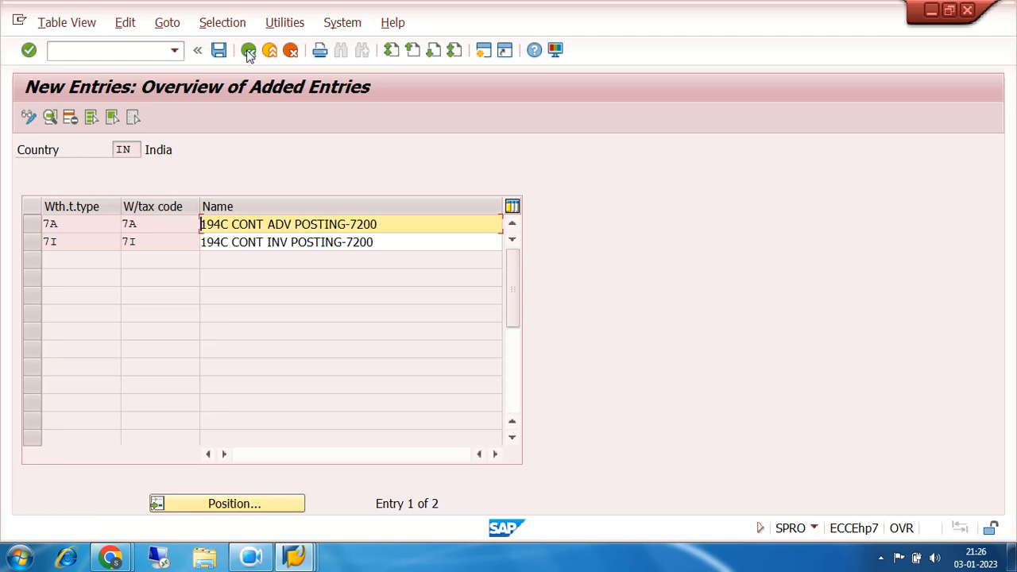
click(249, 51)
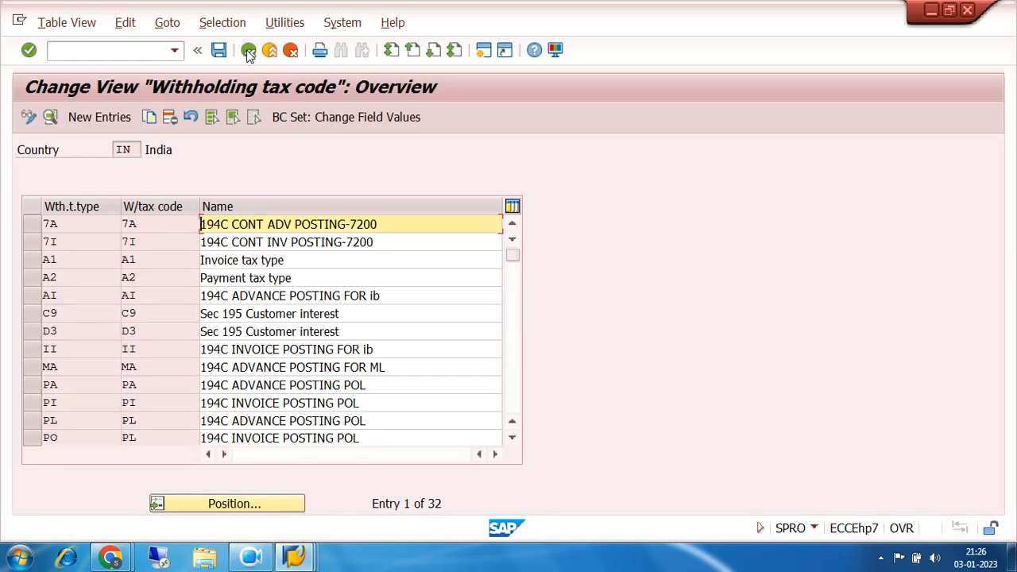
click(248, 50)
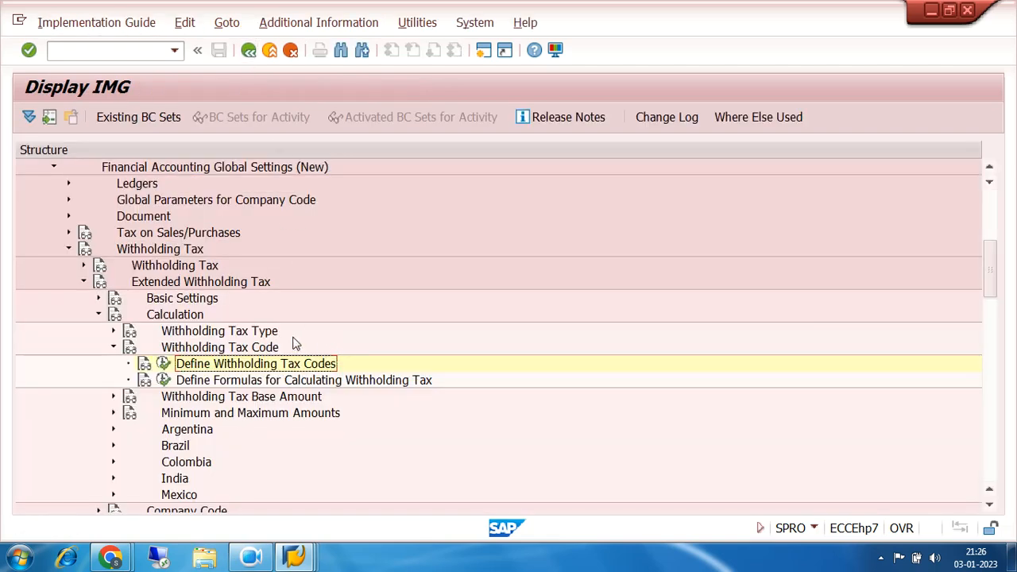
- Collapse the Calculation settings and open Check Recipient Types in the Basic Settings of Extended Withholding Tax
click(113, 348)
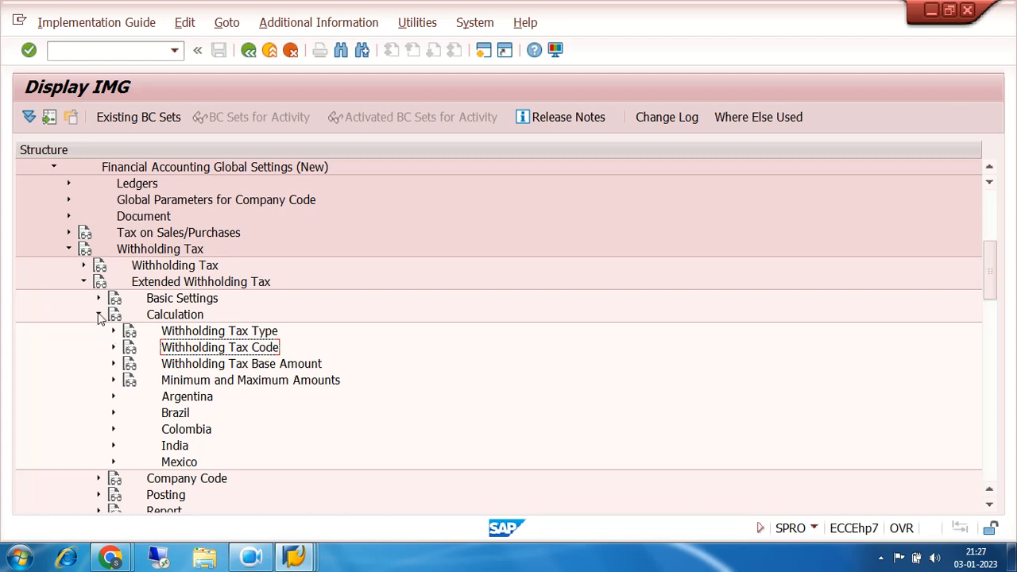
click(98, 314)
click(98, 298)
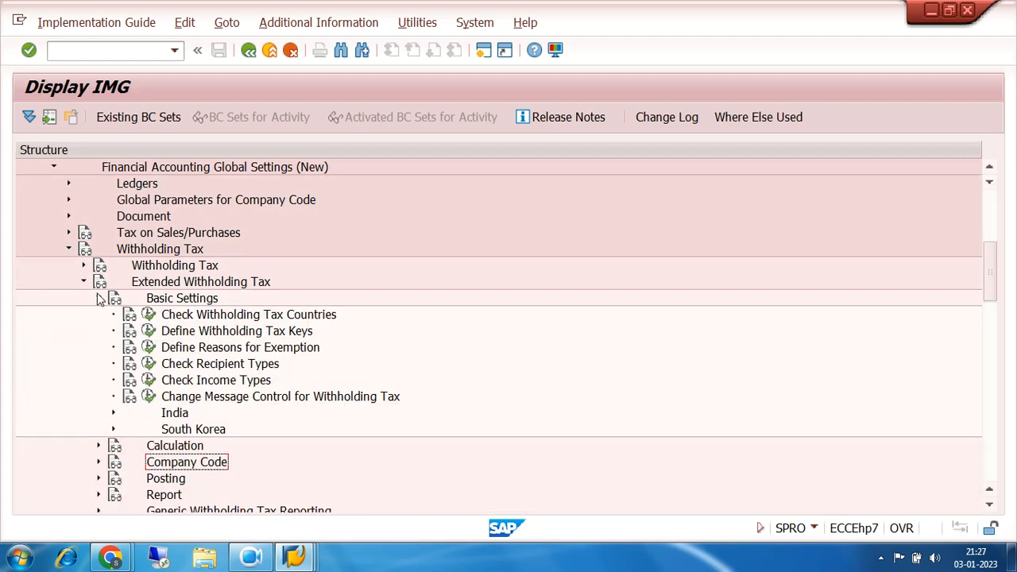
click(148, 367)
click(205, 306)
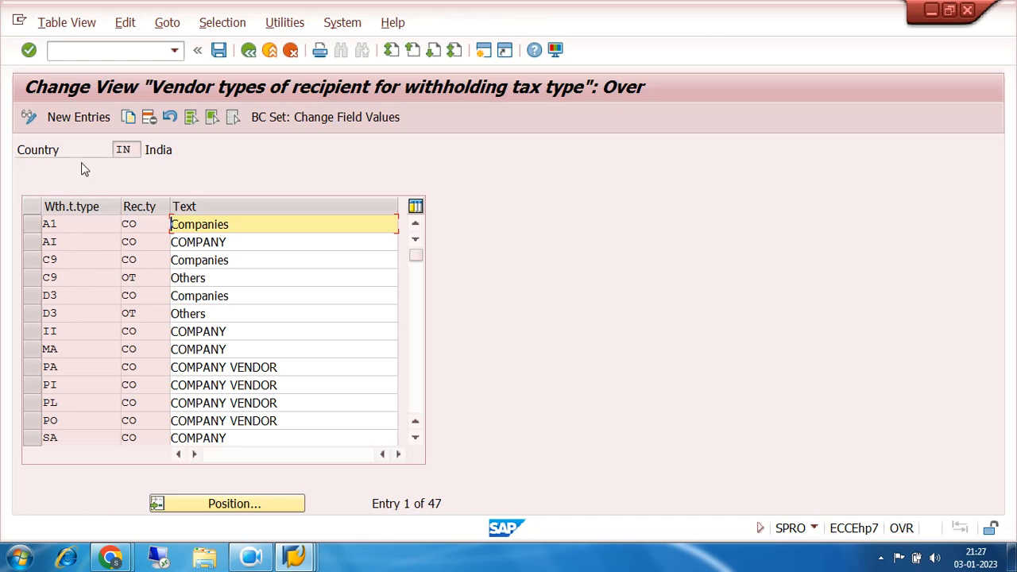
- Create a new recipient type entry for withholding tax type 7I with recipient type CO and text COMPANY
click(79, 119)
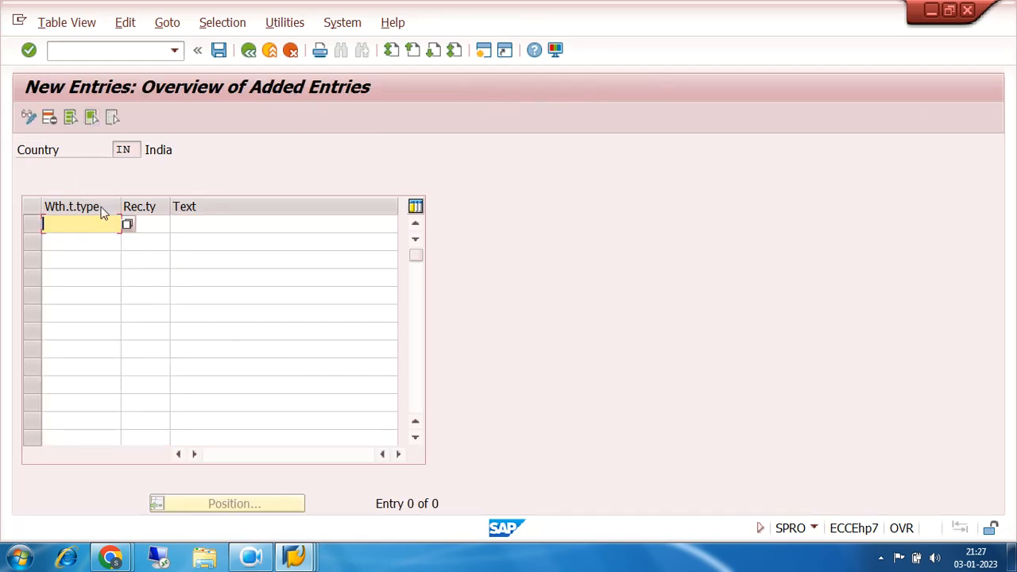
click(127, 224)
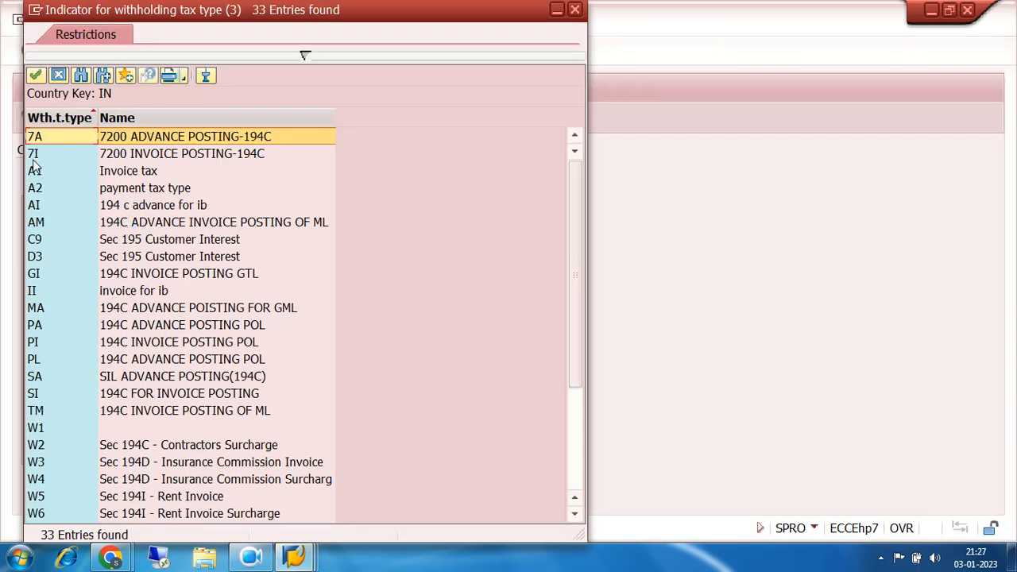
double_click(33, 154)
click(149, 223)
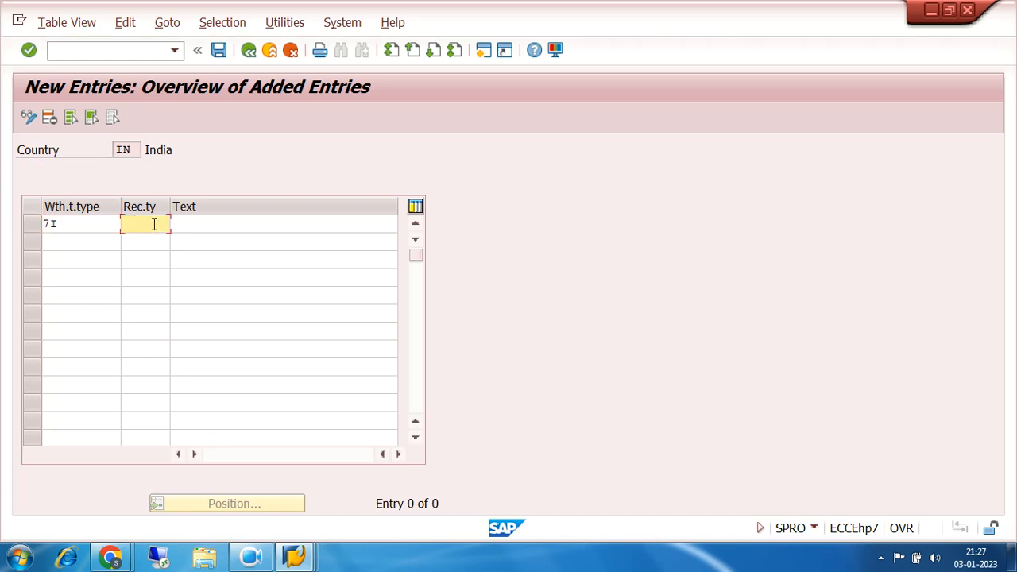
text(GG)
key(BackSpace)
key(BackSpace)
text(CO)
key(Tab)
text(COM)
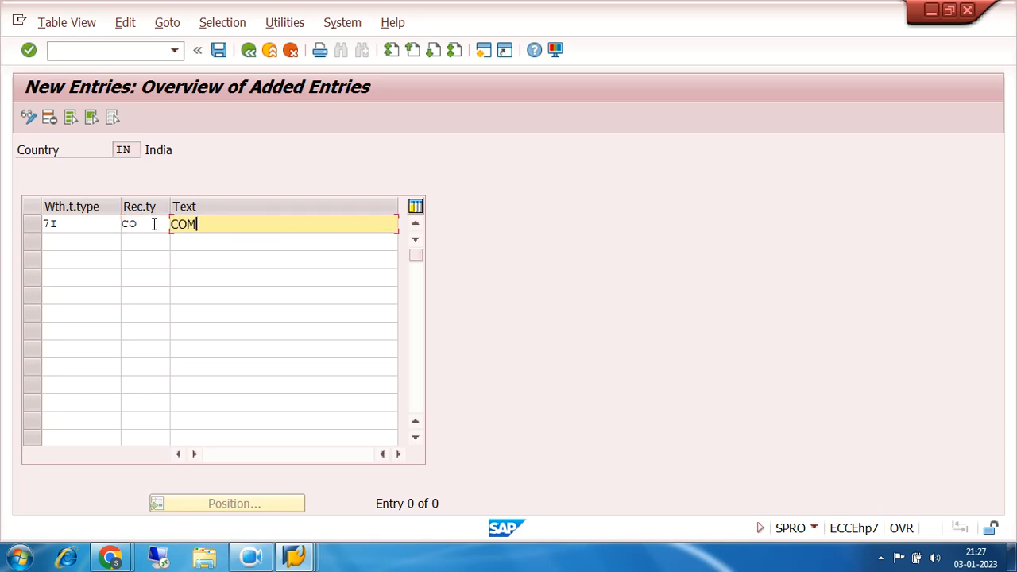
text(PANY)
key(Return)
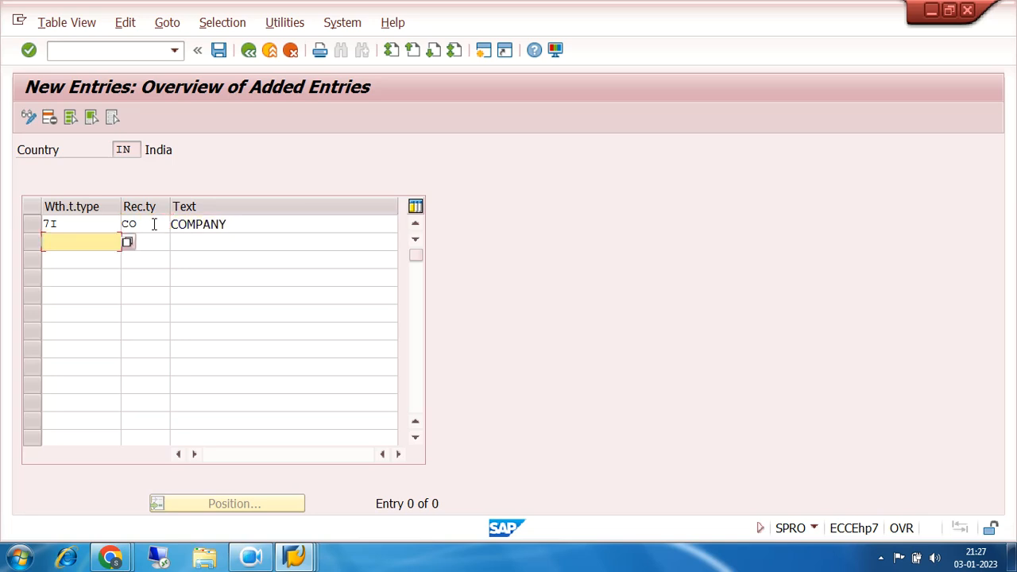
- Add a second entry for withholding tax type 7A with recipient type CO and text COMPANY
text(7A)
key(Tab)
text(CO)
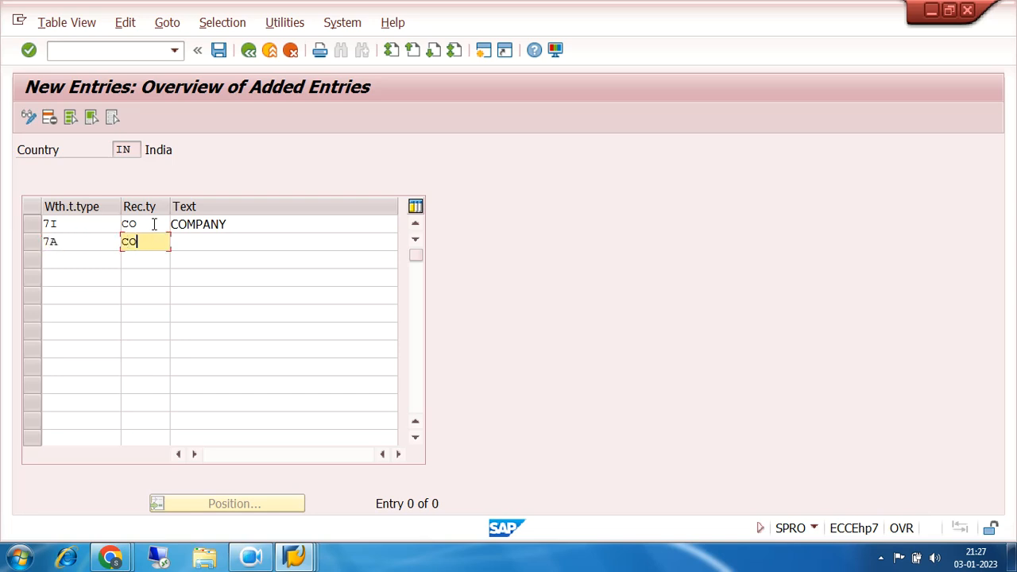
key(Tab)
text(CO)
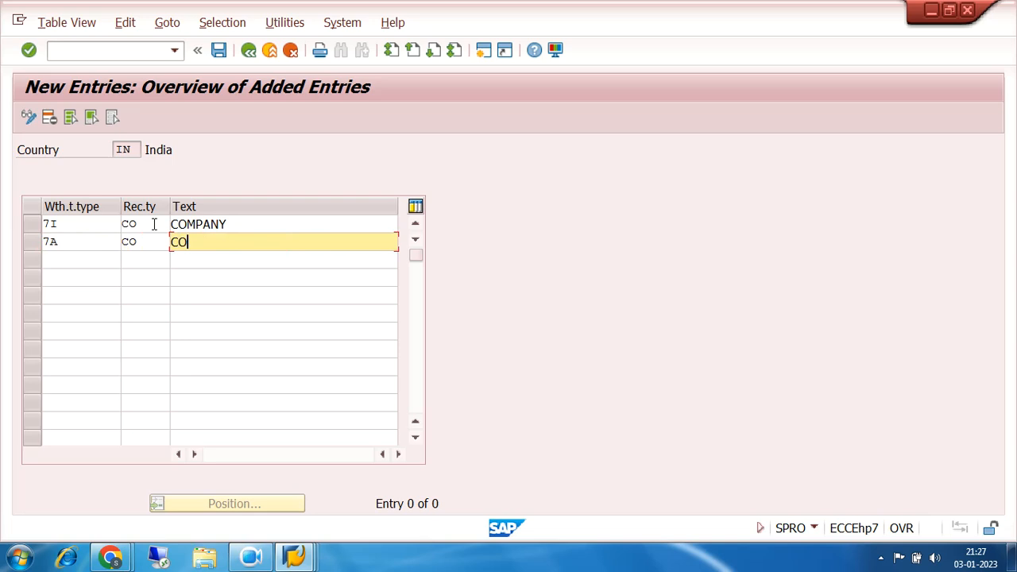
text(MPANY)
key(BackSpace)
key(BackSpace)
key(BackSpace)
text(MPANY)
- Save the new recipient types to the FI CUSTOMIZATION OF MAX PRO request and return to the IMG structure
click(220, 51)
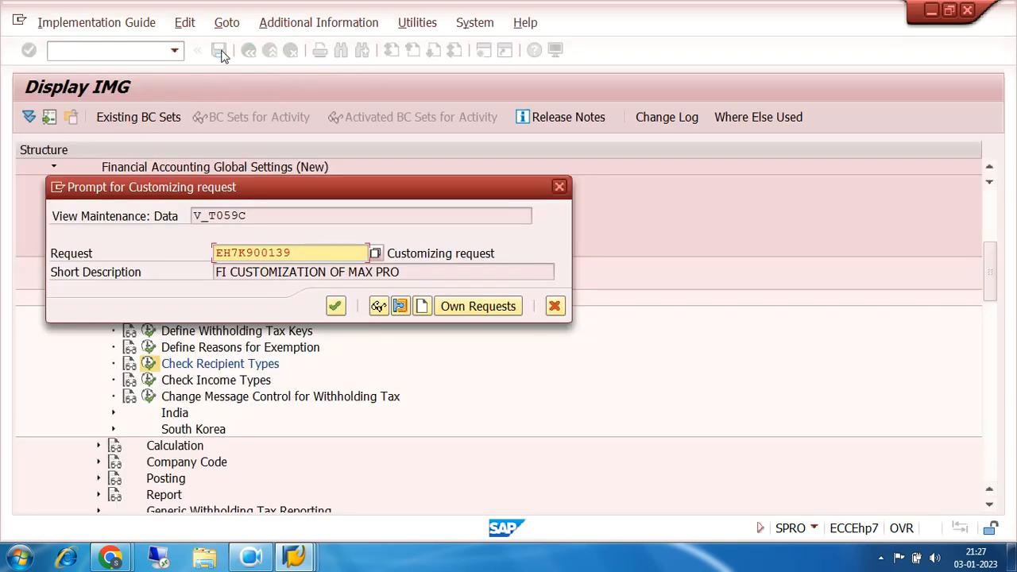
click(335, 306)
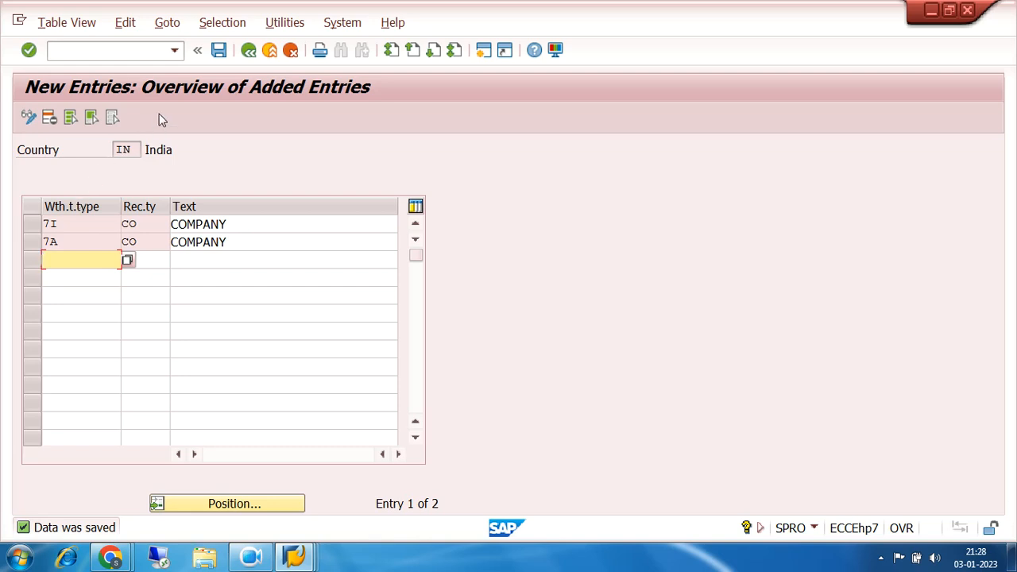
click(248, 51)
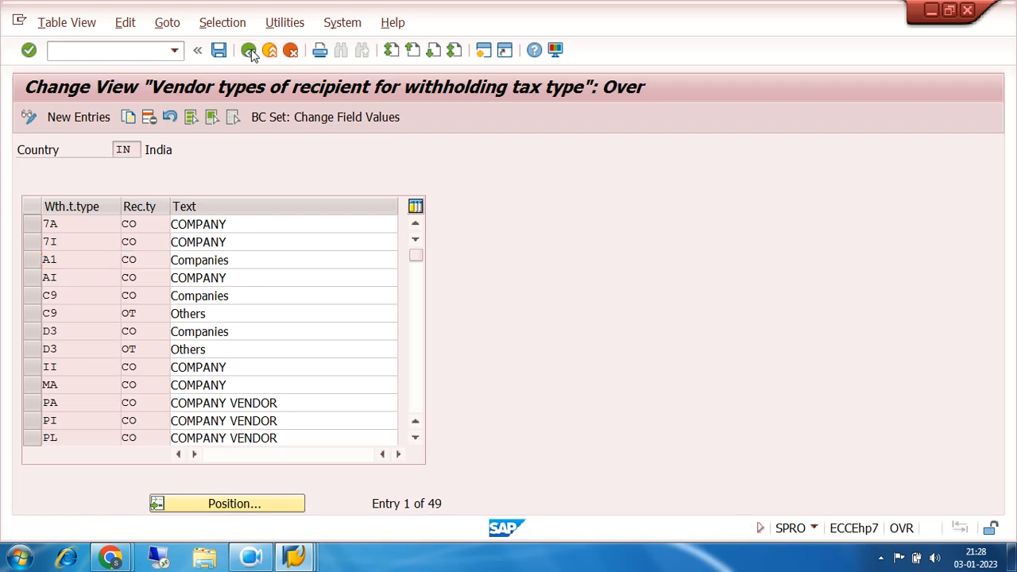
click(250, 51)
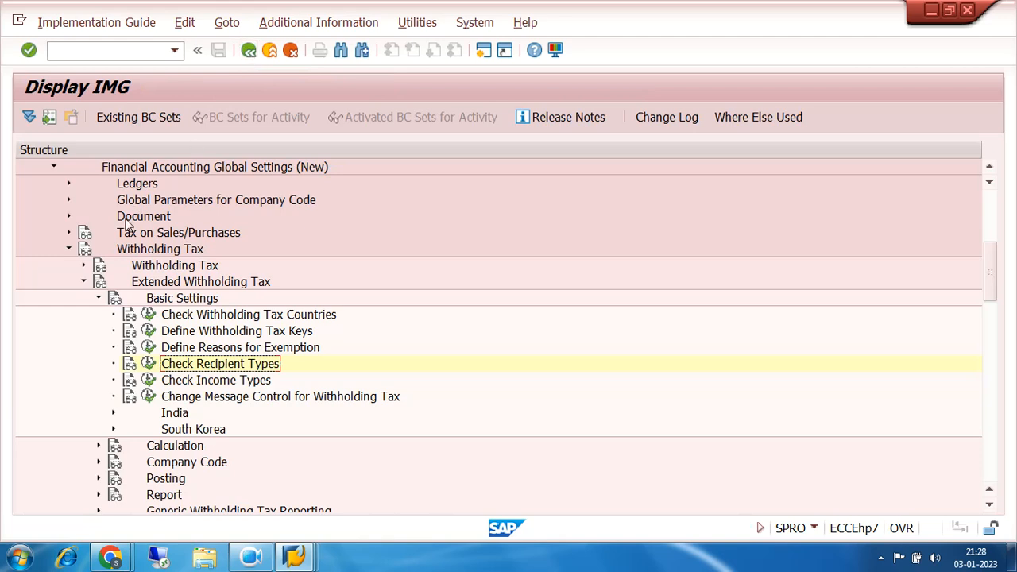
- Collapse Basic Settings and open Activate Extended Withholding Tax under the Company Code settings of Extended Withholding Tax
click(84, 283)
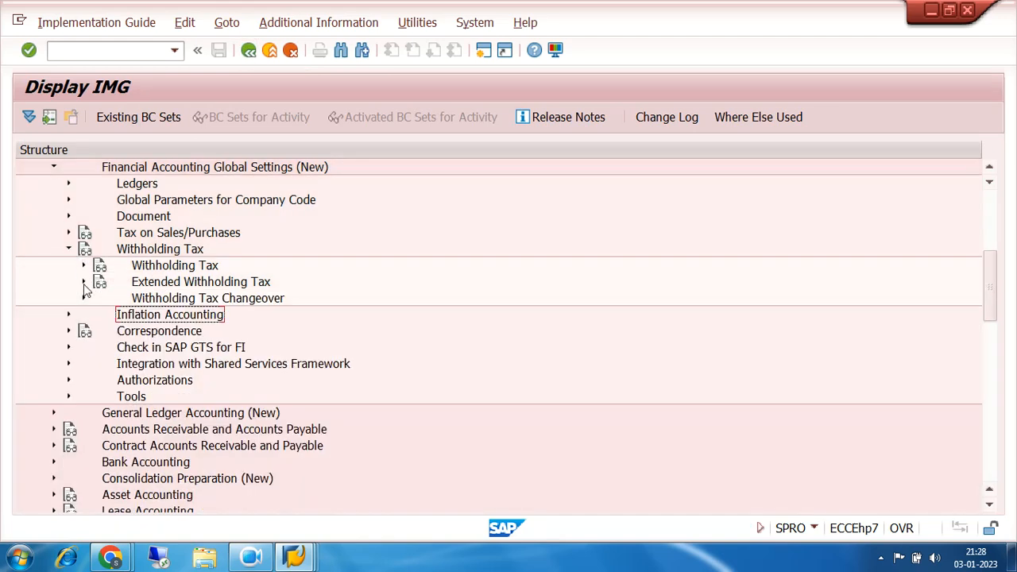
click(84, 283)
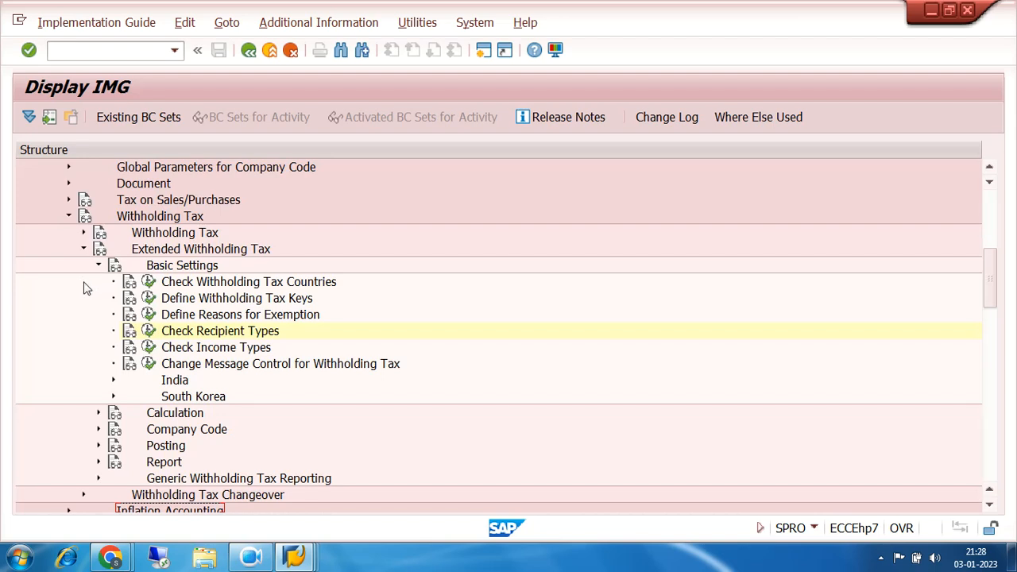
click(99, 266)
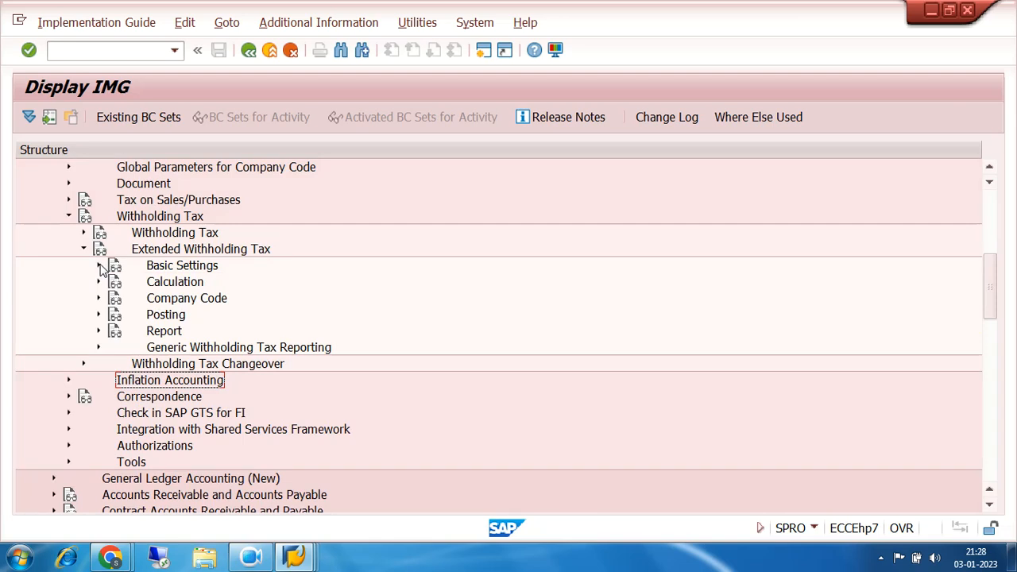
click(98, 299)
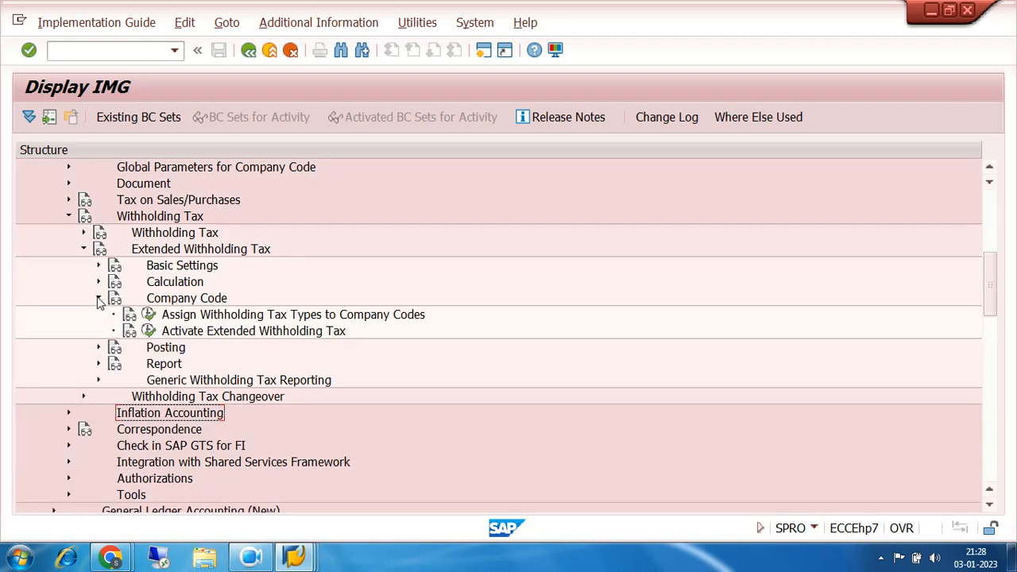
click(148, 331)
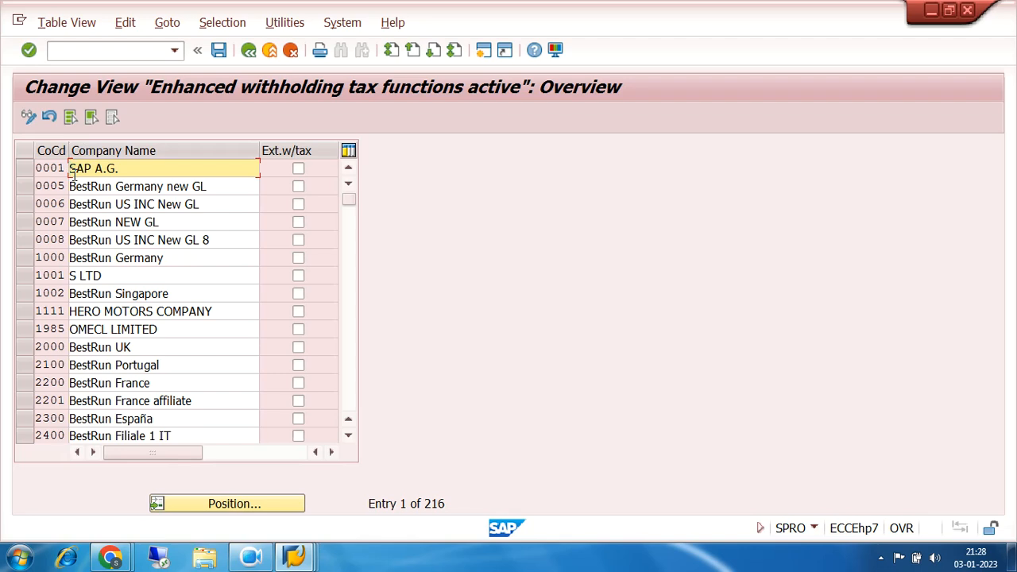
- Find company code 7200 in the list and activate extended withholding tax for it
click(236, 512)
text(7)
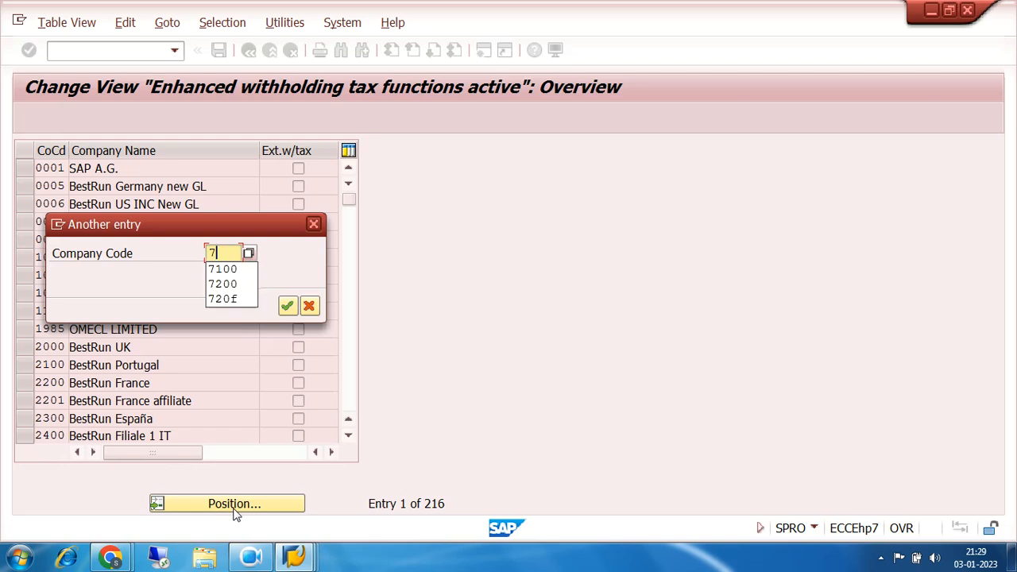
text(200)
key(Return)
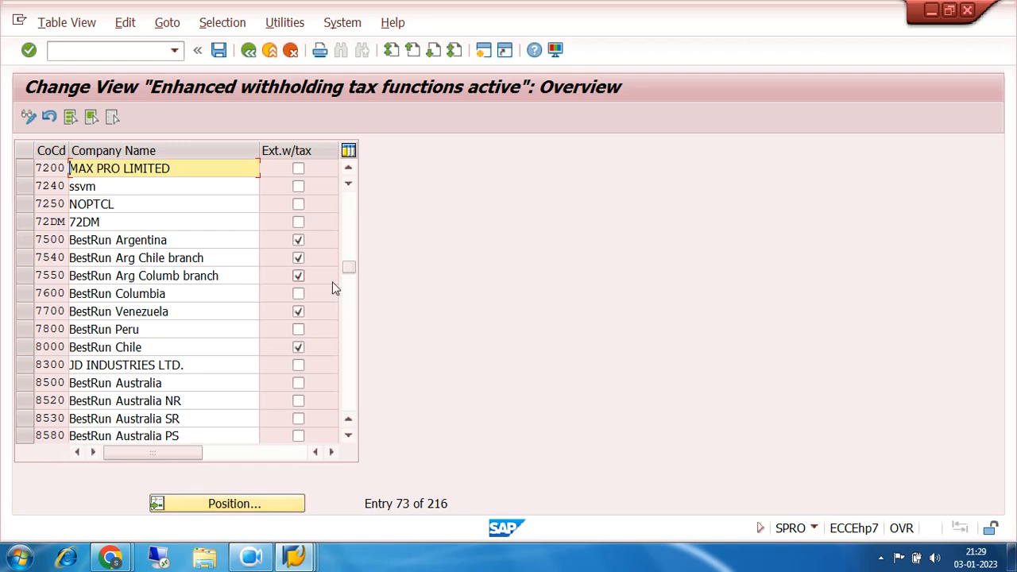
click(298, 169)
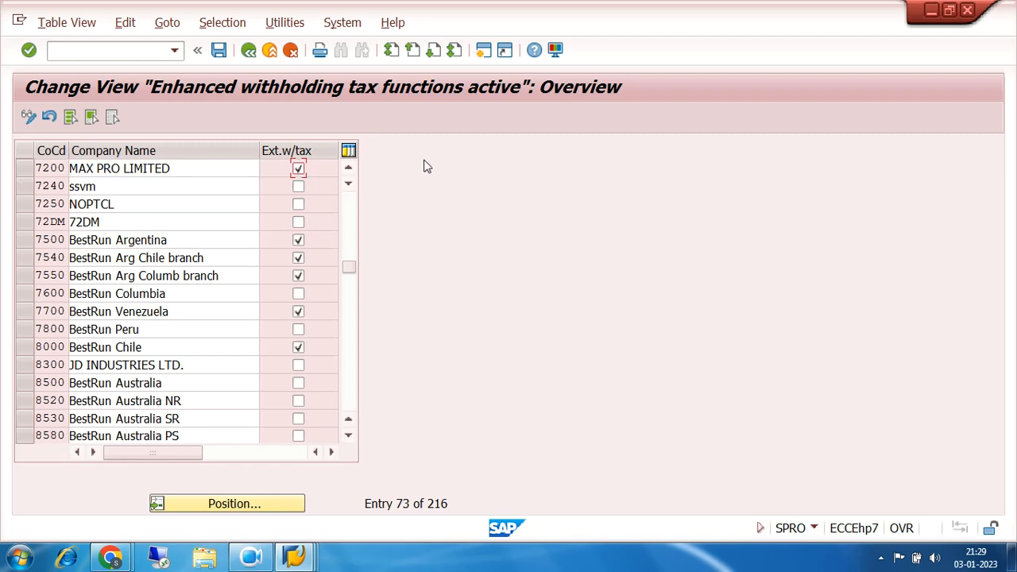
- Save the activation to the customizing request, accept the caution messages and return to the IMG structure
click(219, 51)
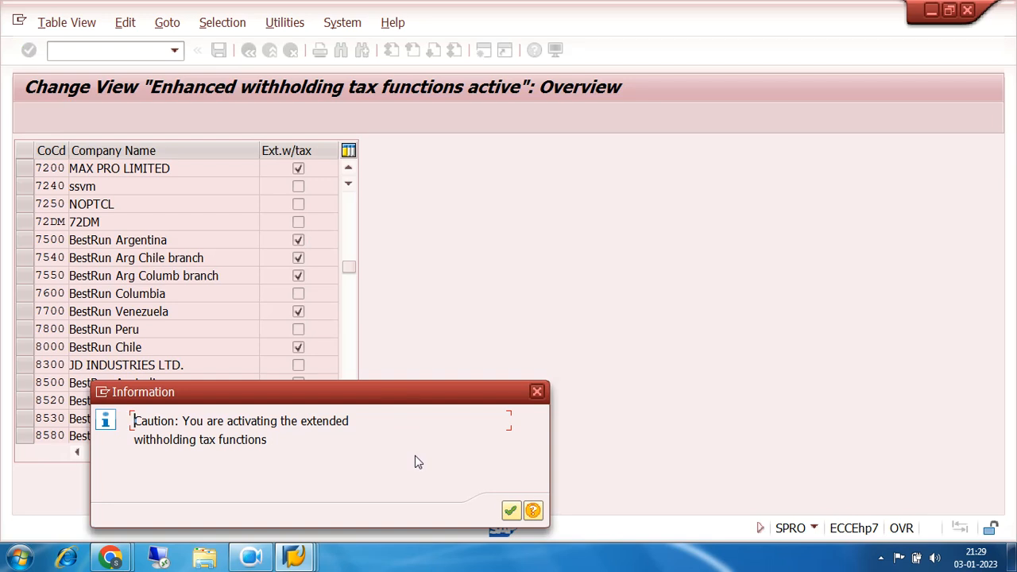
click(509, 512)
click(334, 306)
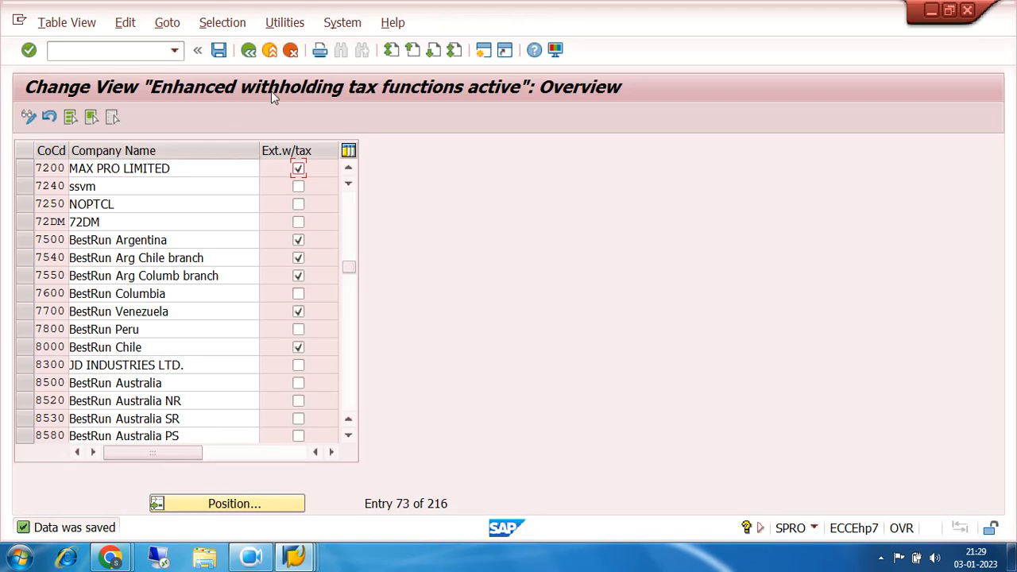
click(249, 50)
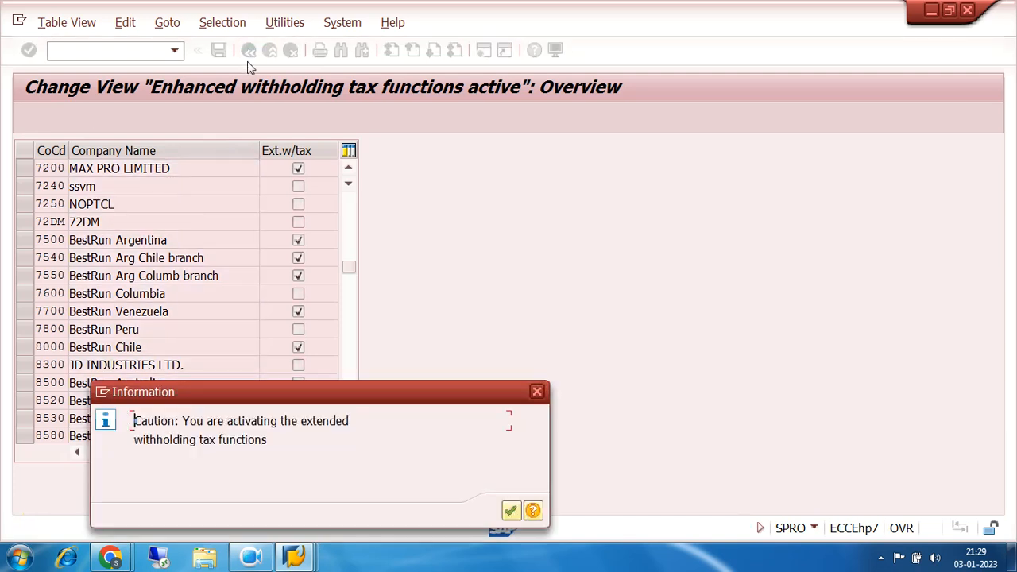
click(511, 511)
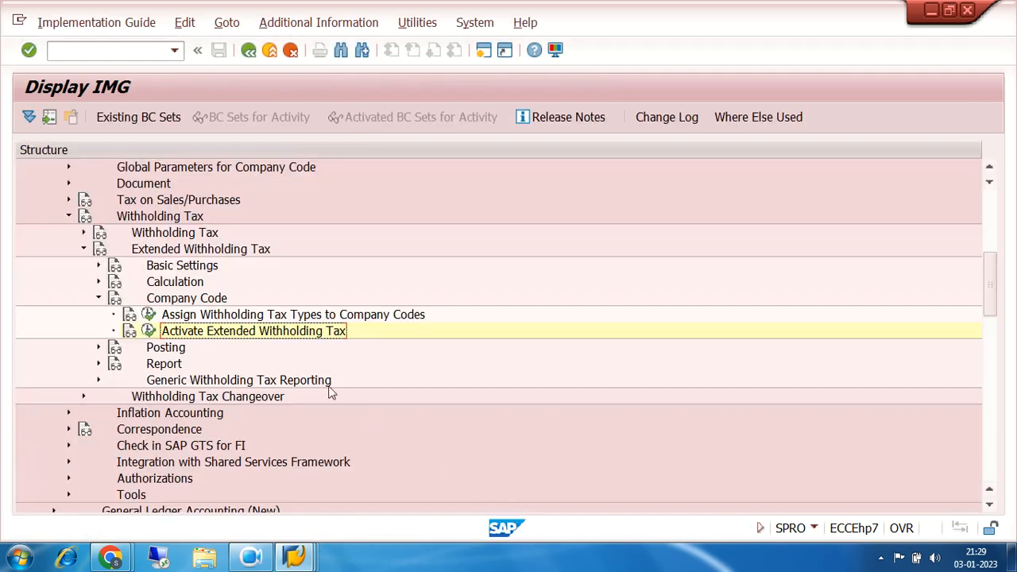
- Open Assign Withholding Tax Types to Company Codes in the Company Code settings
click(167, 318)
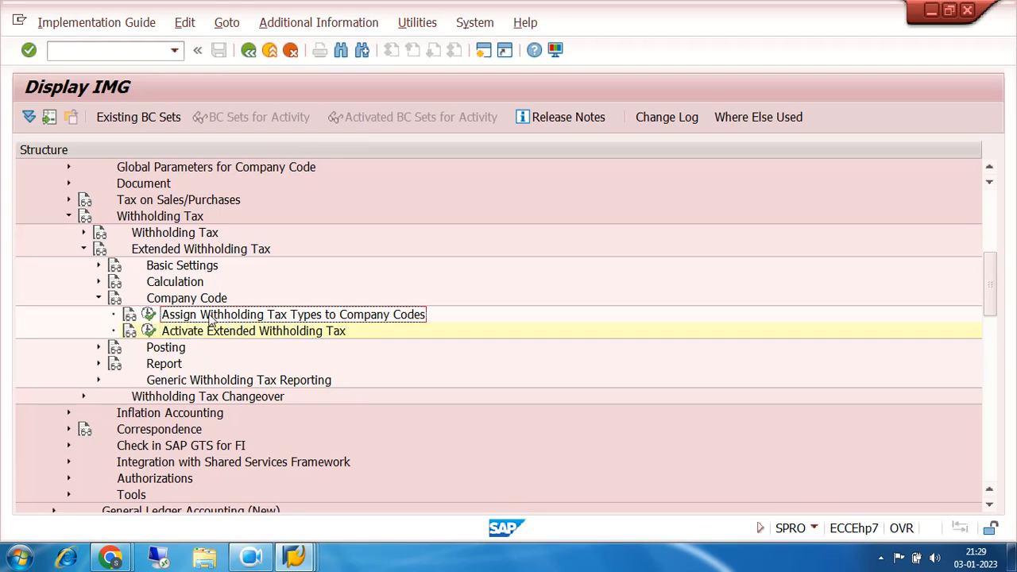
click(211, 332)
click(212, 320)
click(149, 316)
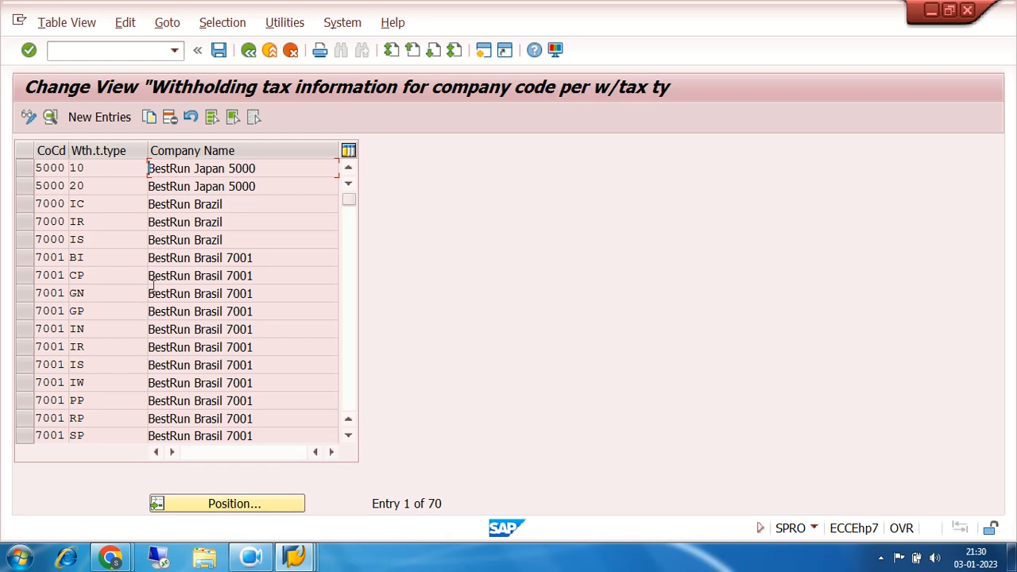
- Start a new assignment of withholding tax type 7I to company code 7200
click(115, 121)
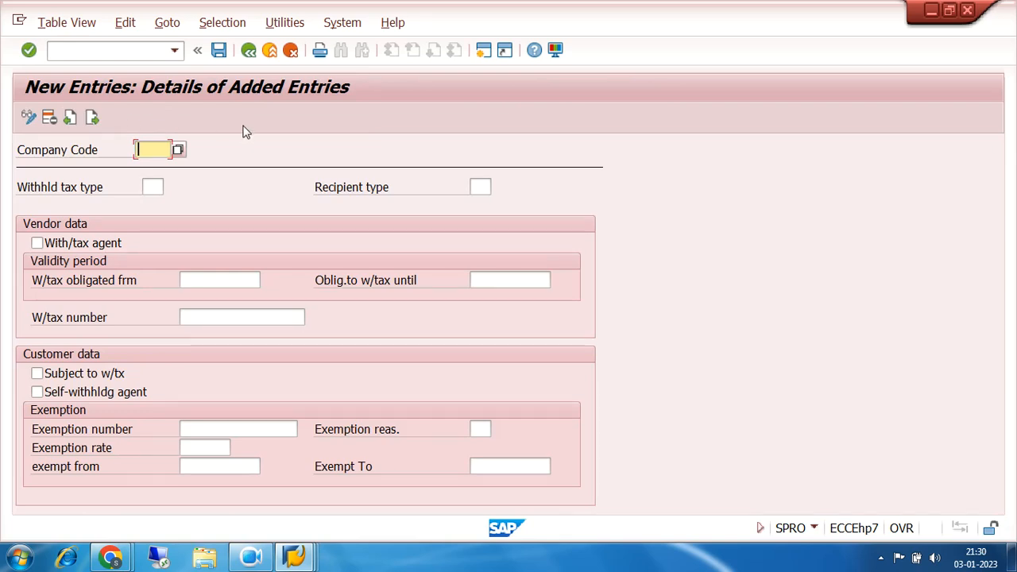
text(7200)
click(149, 187)
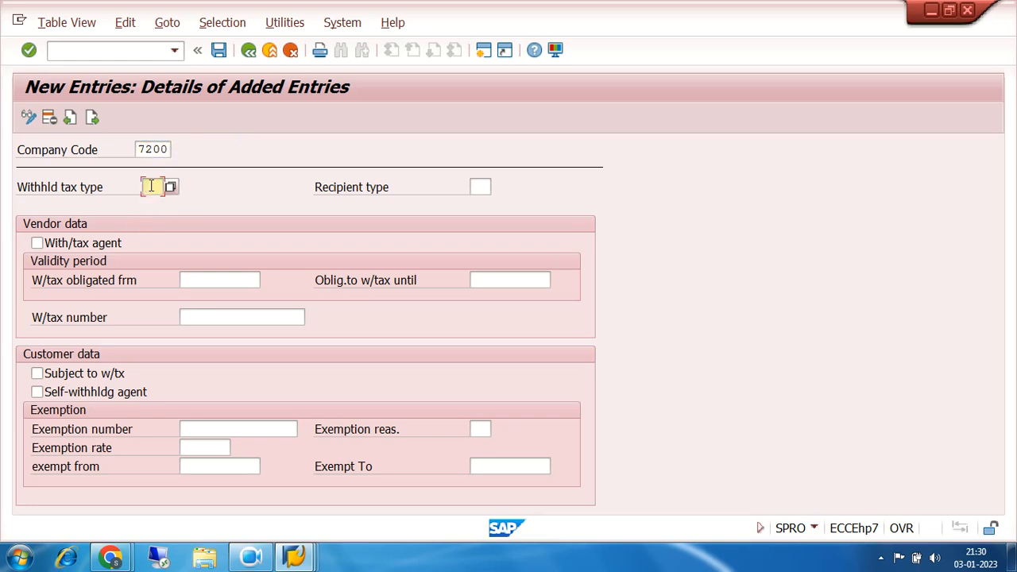
text(7I)
click(477, 186)
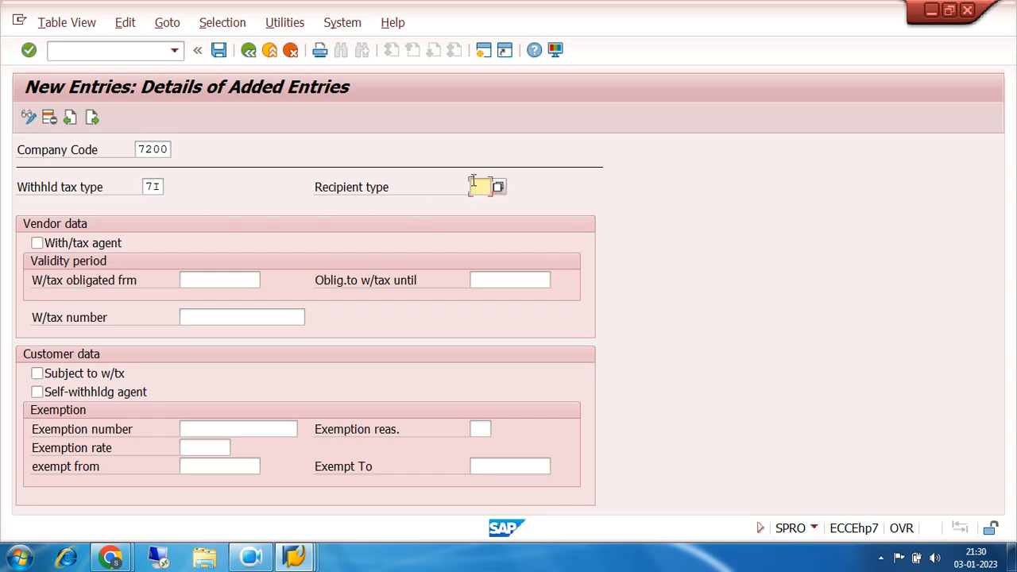
- For withholding tax type 7I, set recipient type CO, mark the company as withholding tax agent and set the obligated-from date to 01.04.2022
text(CO)
click(38, 244)
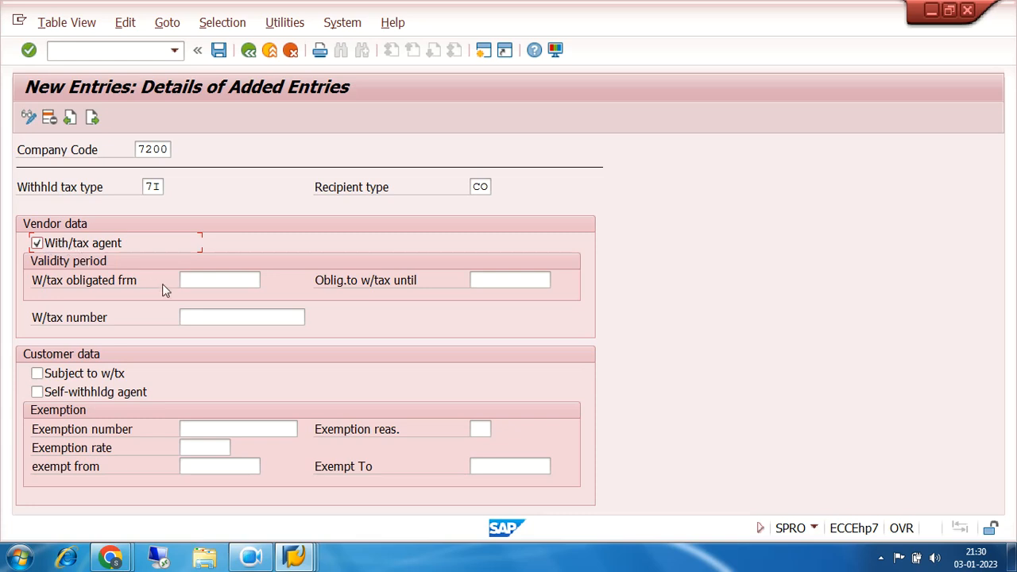
click(195, 280)
text(04)
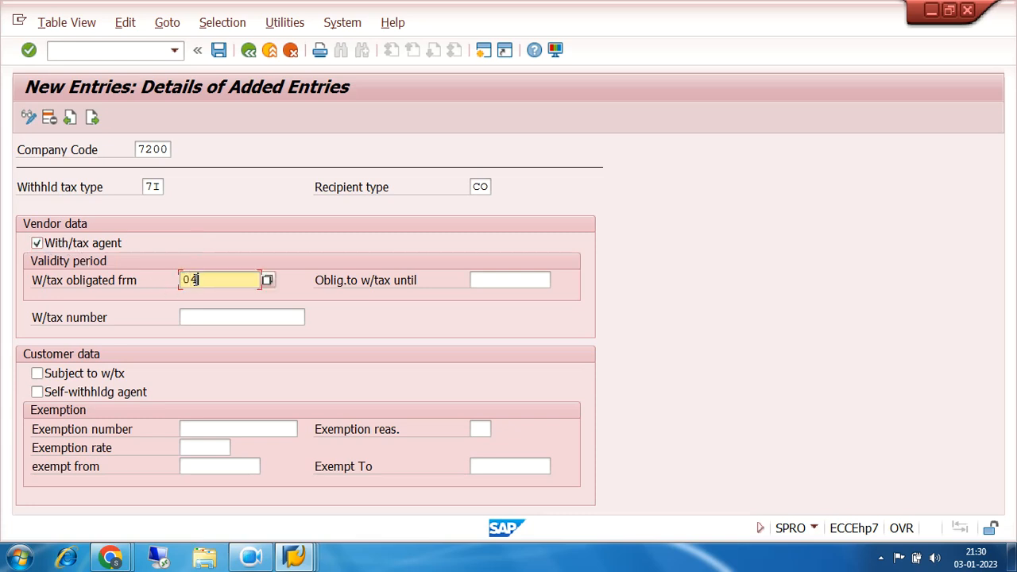
text(.04.2022)
- Set the obligated-until date to 31.03.9999 and save the 7I entry under customizing request EH7K900139
click(492, 279)
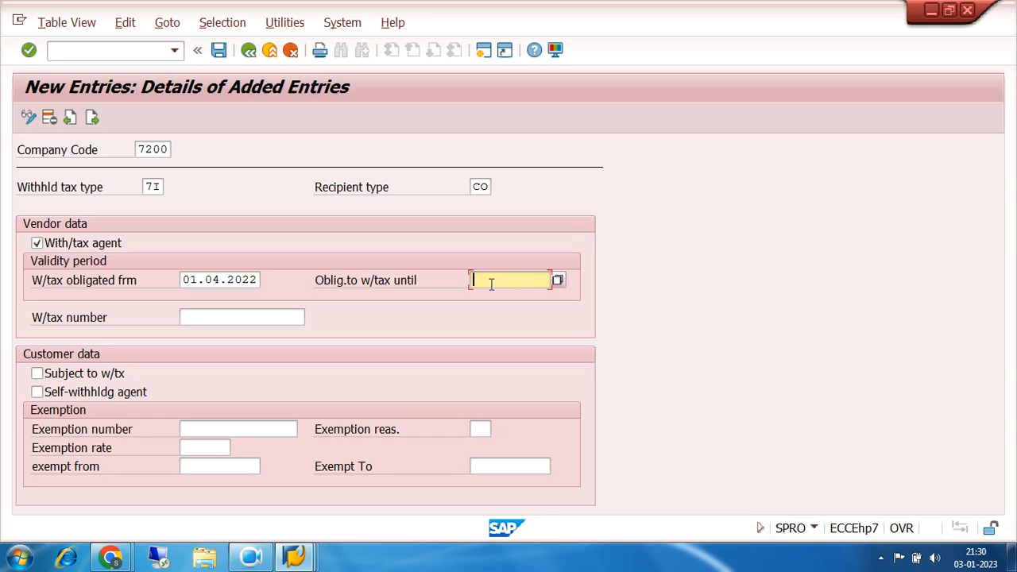
click(220, 52)
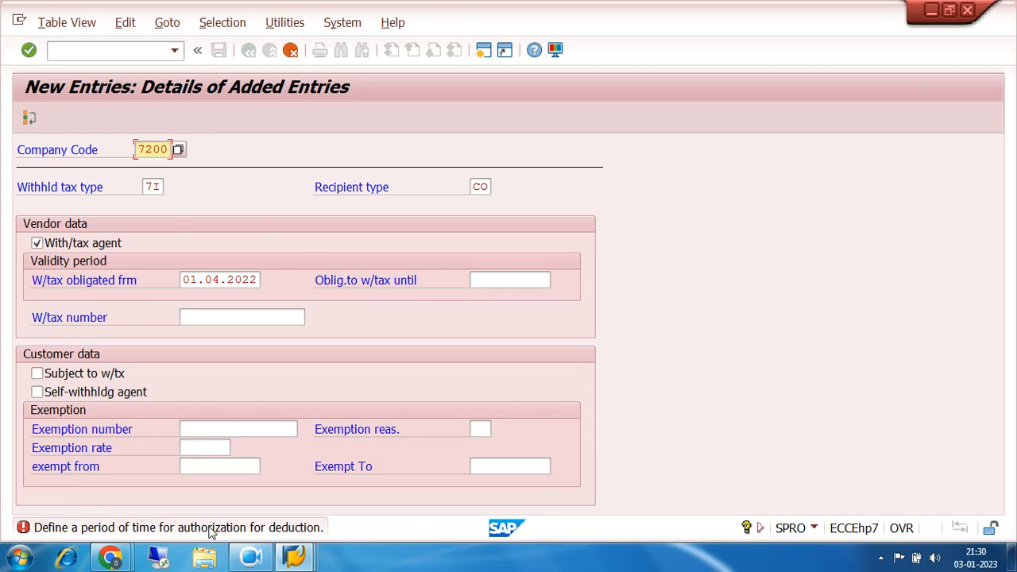
click(474, 280)
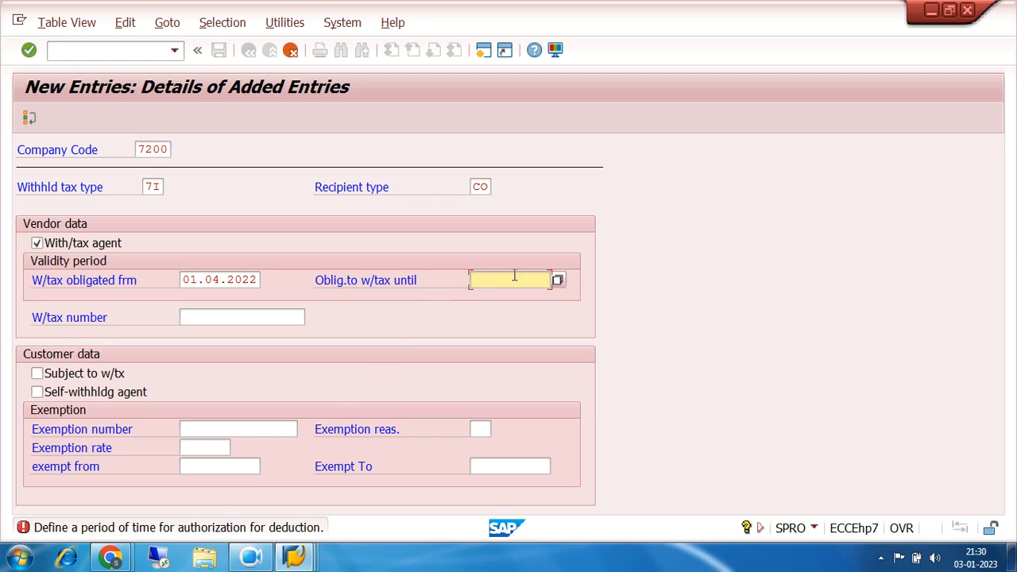
text(31.03.9999)
key(Return)
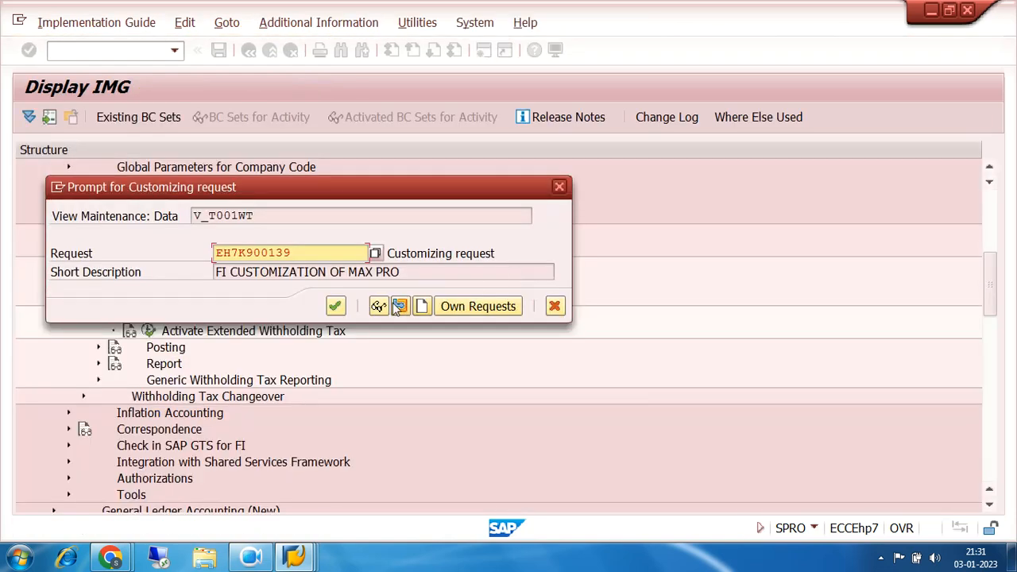
click(336, 306)
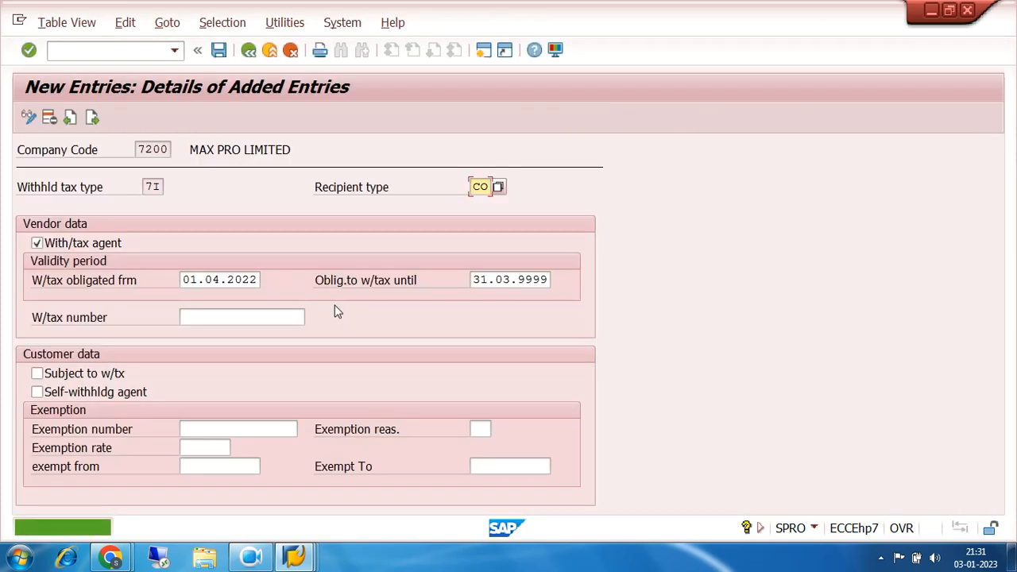
drag(474, 279, 548, 281)
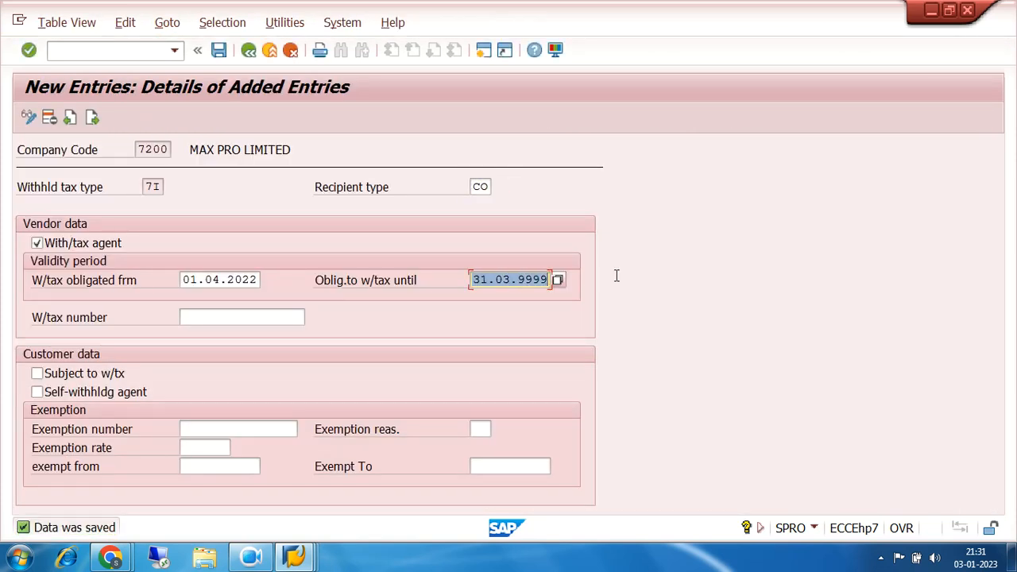
- Start the next entry for company code 7200 with withholding tax type 7A and recipient type CO
click(91, 118)
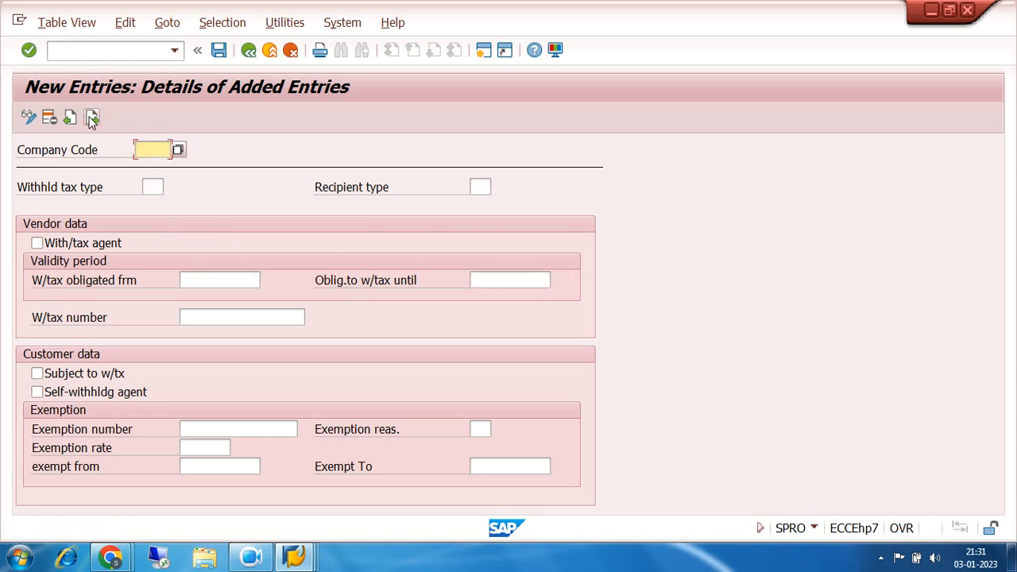
text(7200)
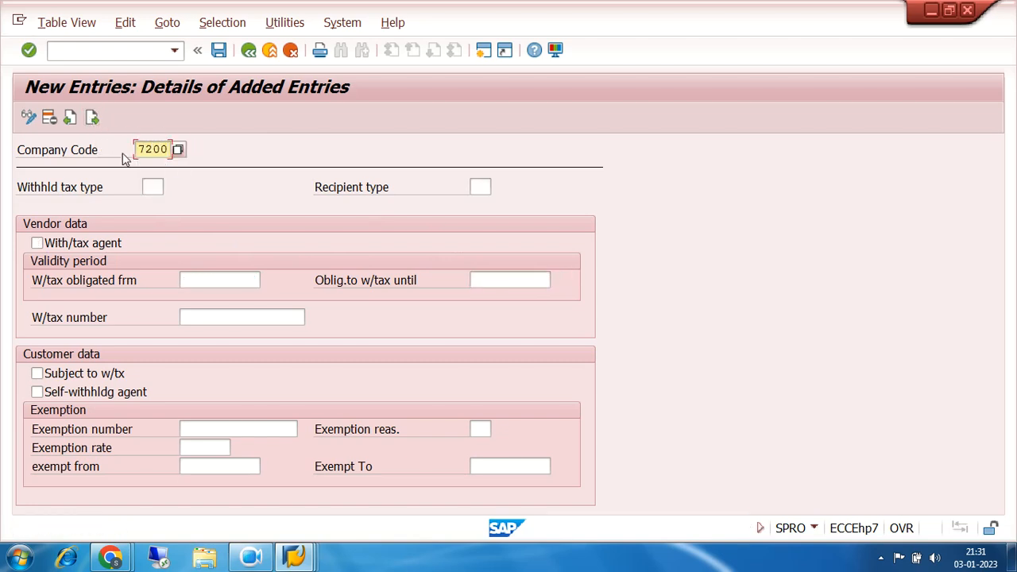
click(151, 186)
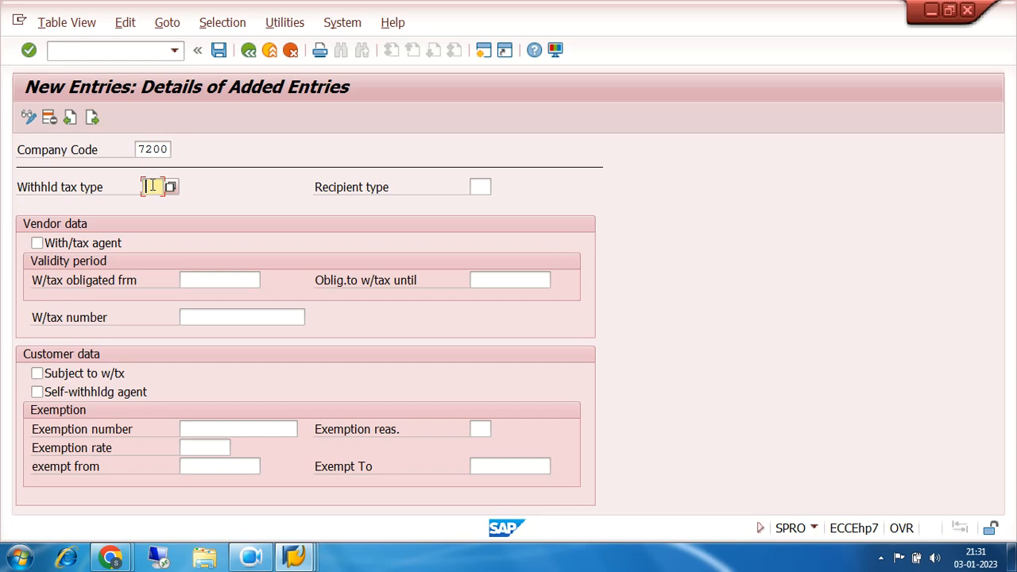
text(7A)
click(479, 186)
text(CO)
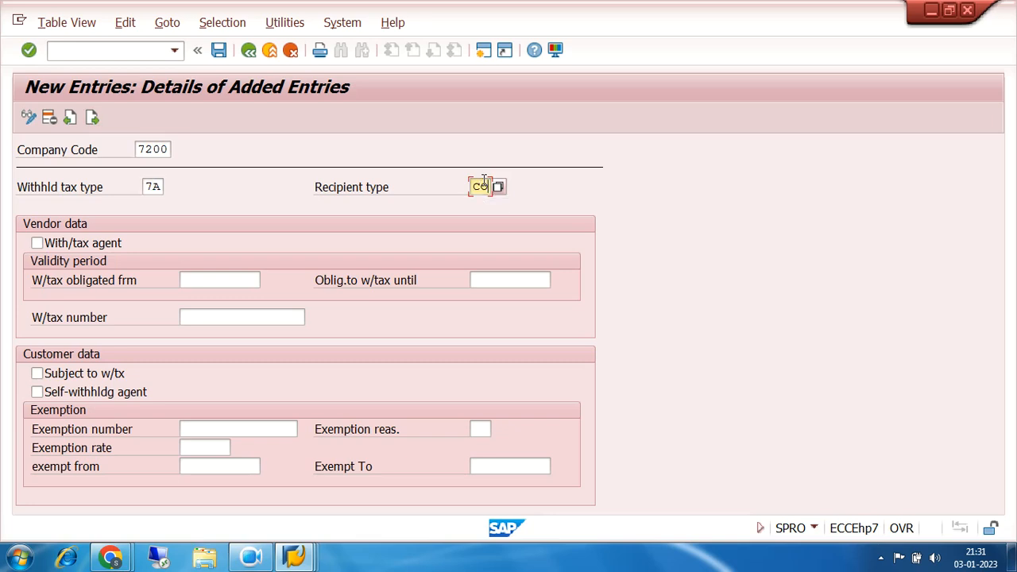
- Mark the 7A entry as withholding tax agent, set its validity from 01.04.2022 until 31.03.9999, and save it
click(37, 244)
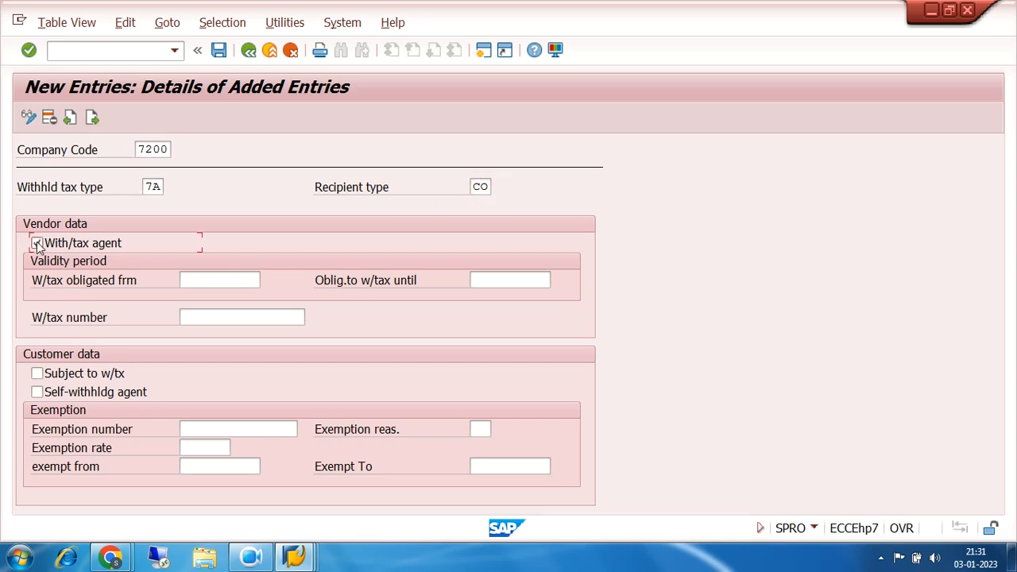
click(215, 280)
click(221, 299)
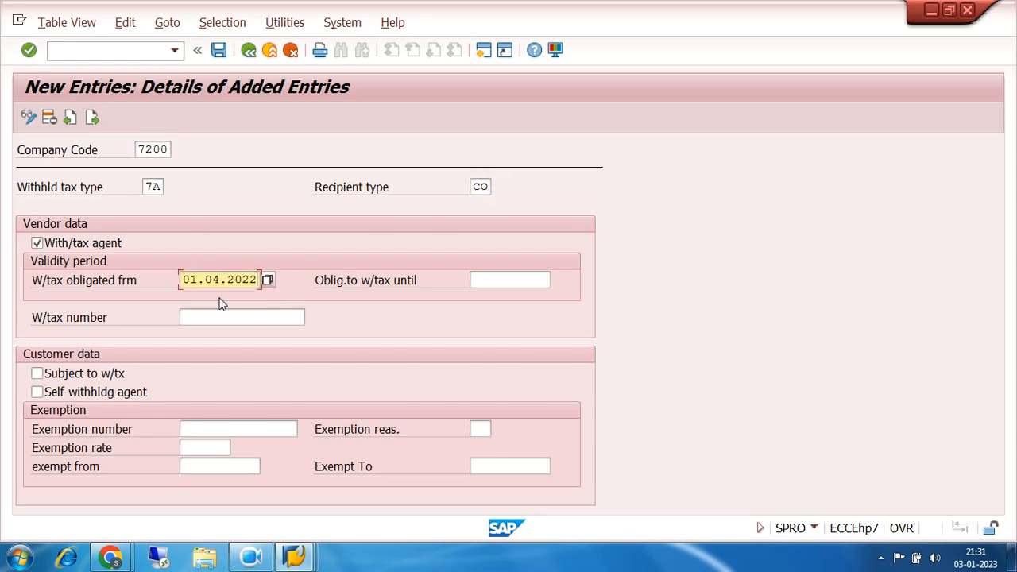
click(509, 284)
click(510, 294)
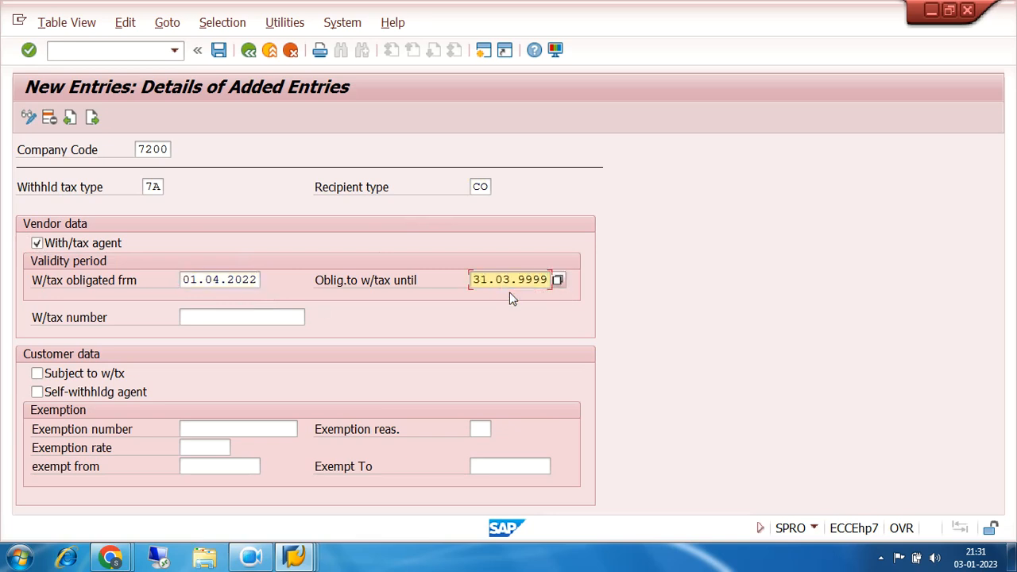
click(218, 51)
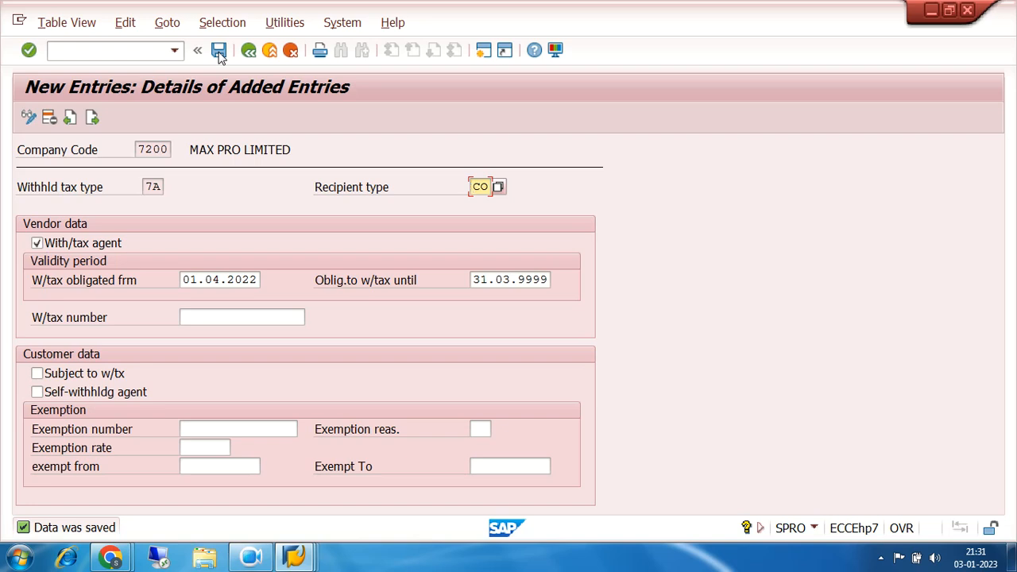
- Leave the withholding tax entries and open central G/L account maintenance with transaction FS00
click(153, 52)
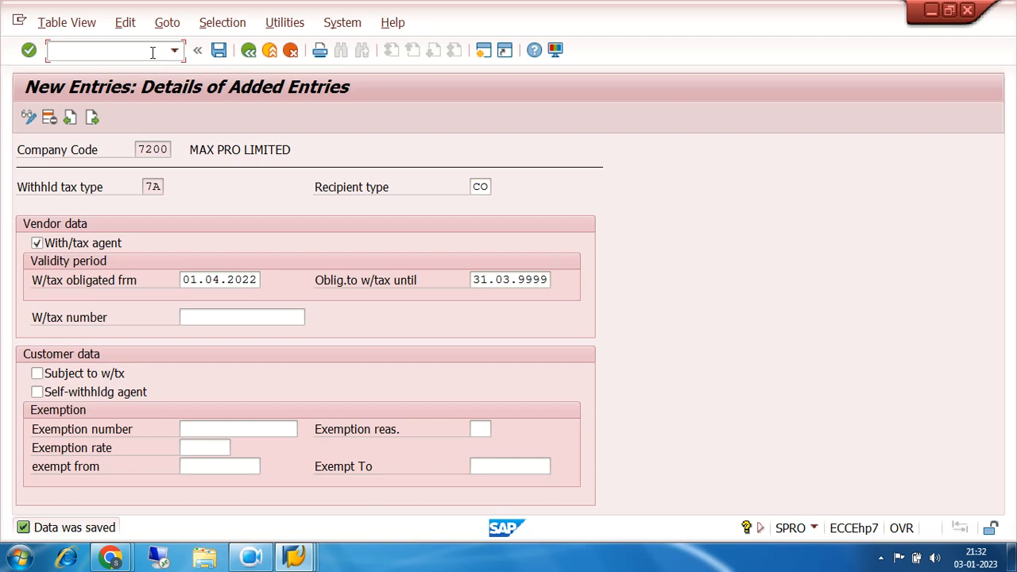
text(/NFS00)
key(Return)
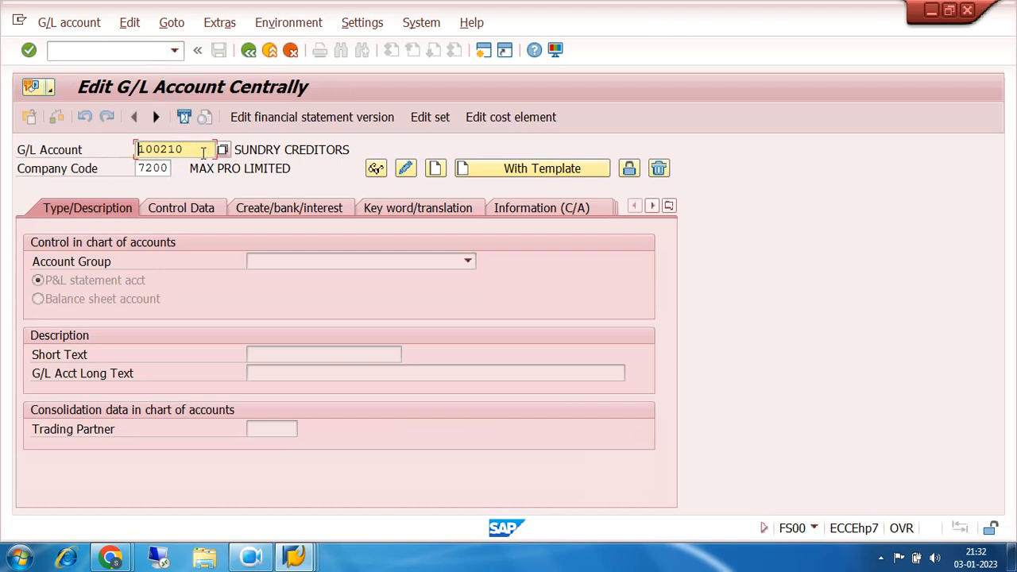
- Open an additional SAP session and start transaction OBD4 to display the G/L account groups
click(484, 51)
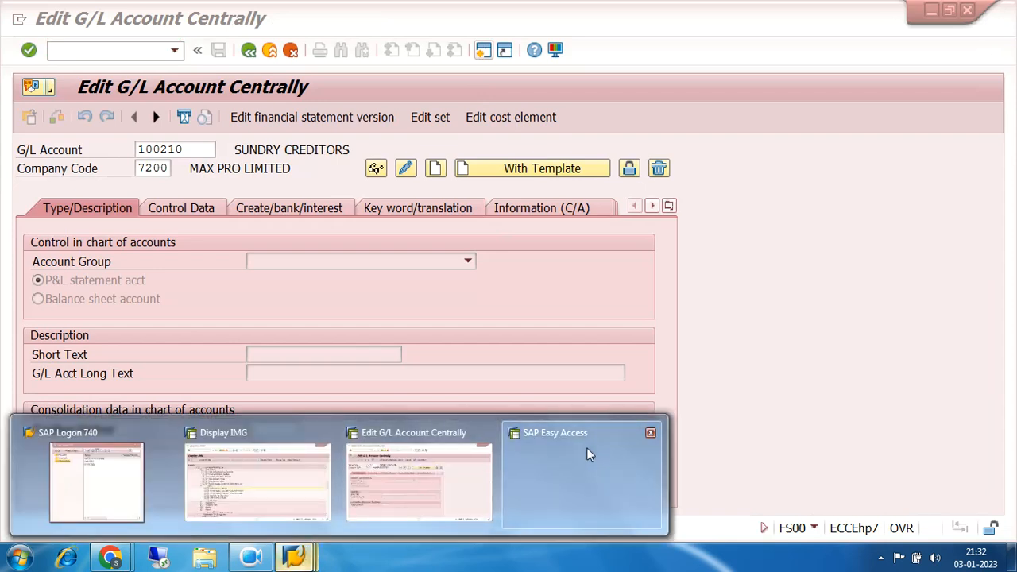
click(483, 51)
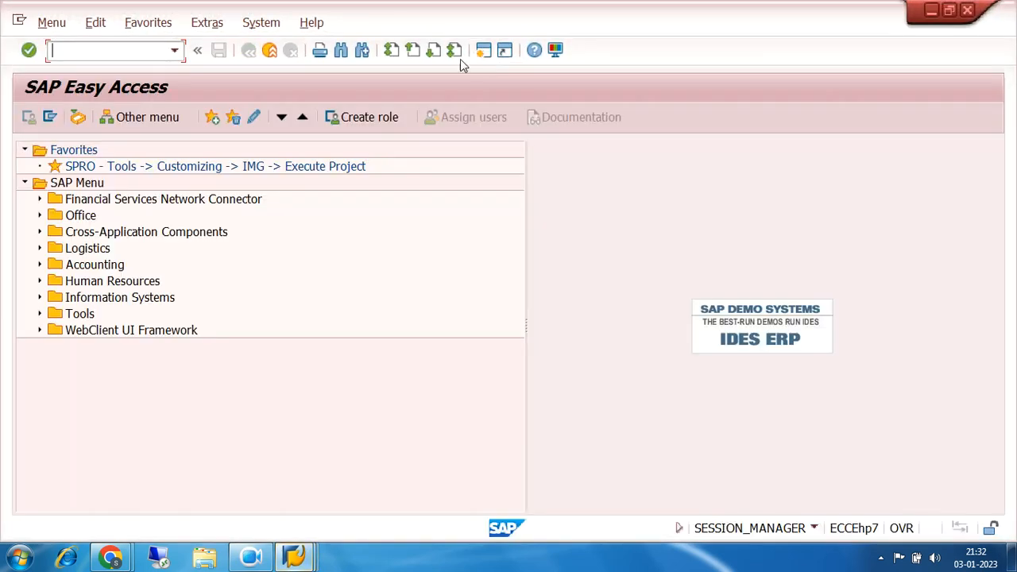
text(OBD4)
key(Return)
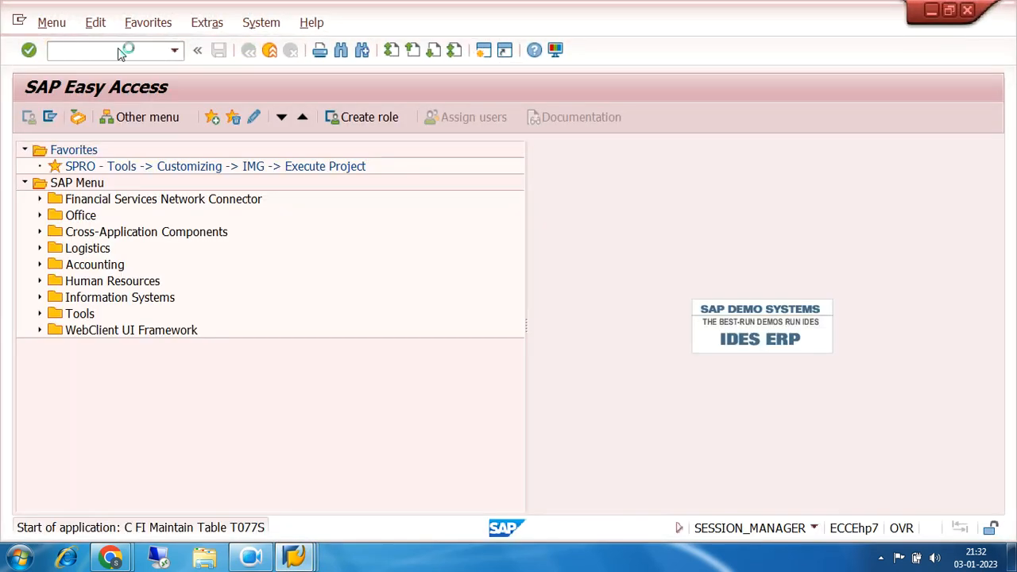
- Position the account group list at chart of accounts 7200 and check the number range of the Manufacturing Cost group
click(264, 503)
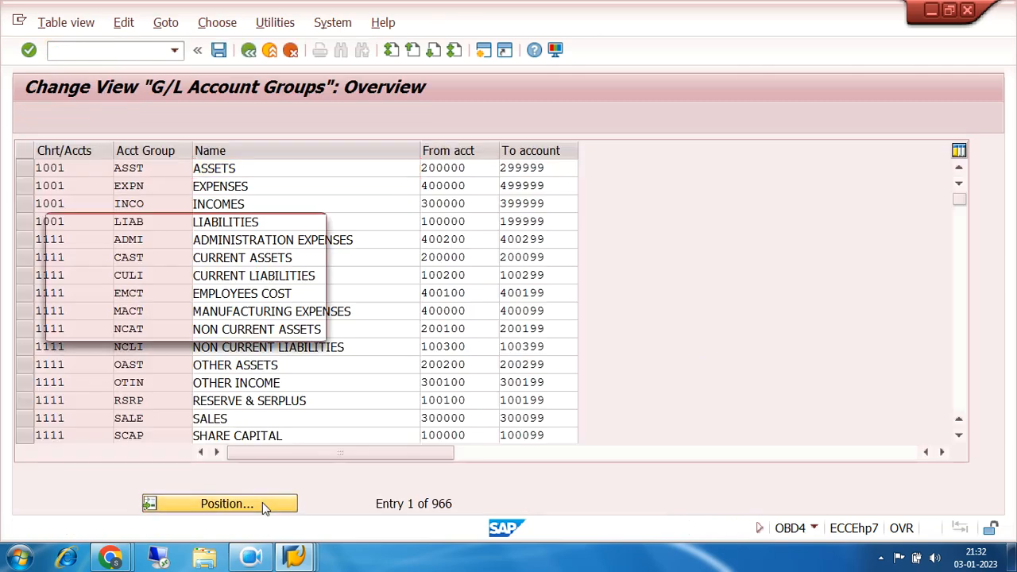
text(7200)
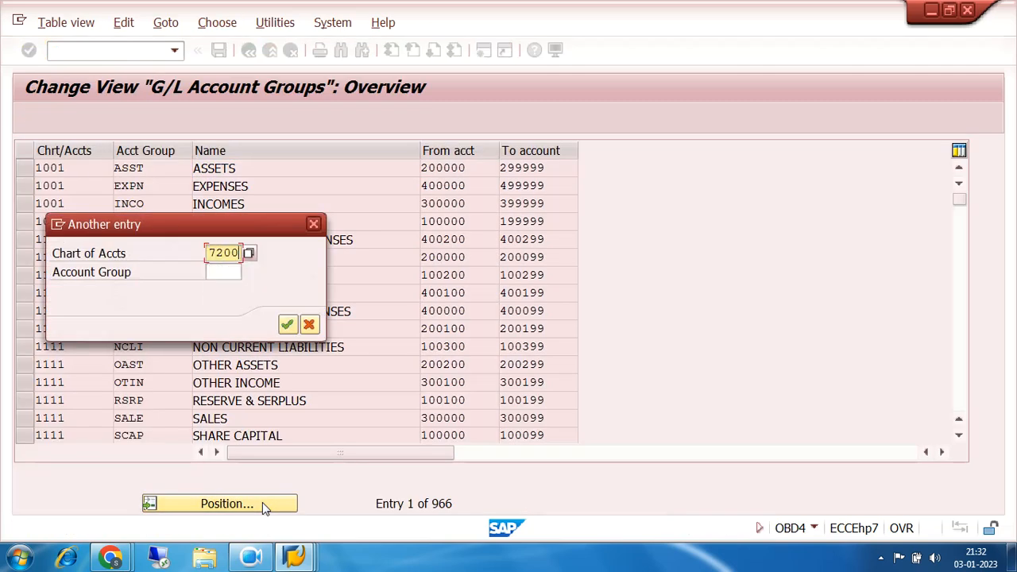
key(Return)
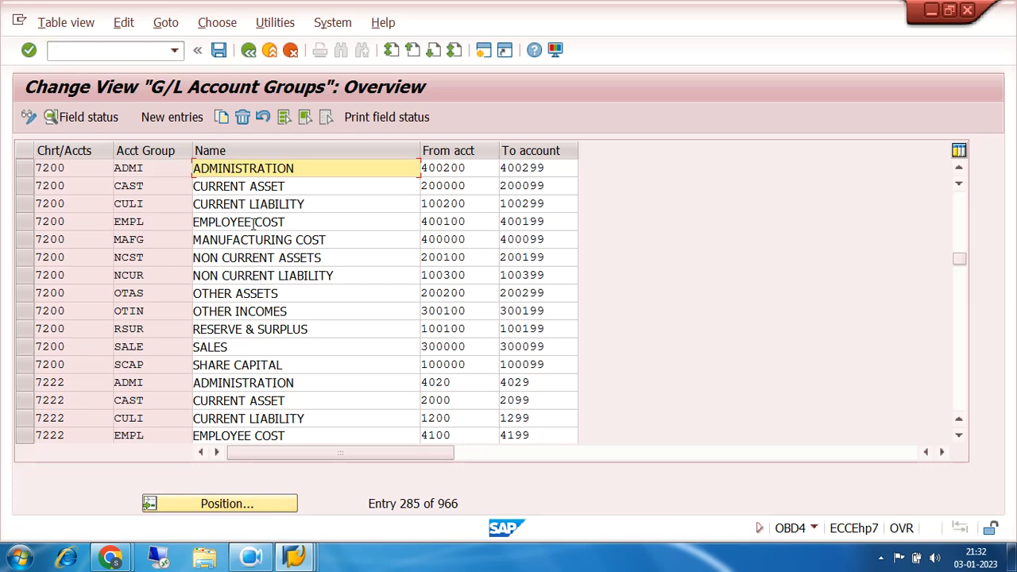
click(24, 247)
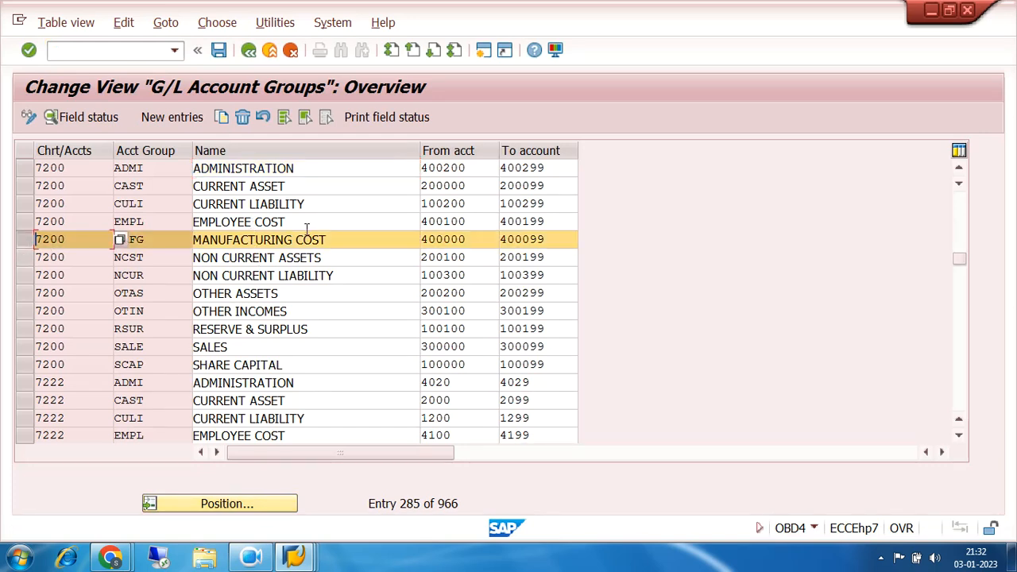
click(465, 240)
click(549, 239)
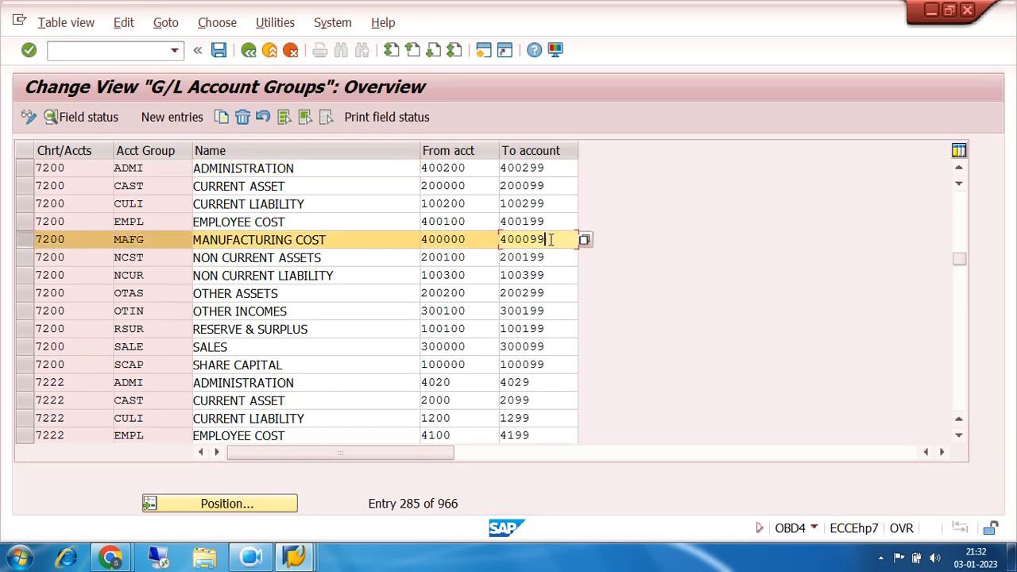
- Return to the G/L account session, list company code 7200's existing accounts sorted by account number, and check which expense account numbers are used
click(296, 559)
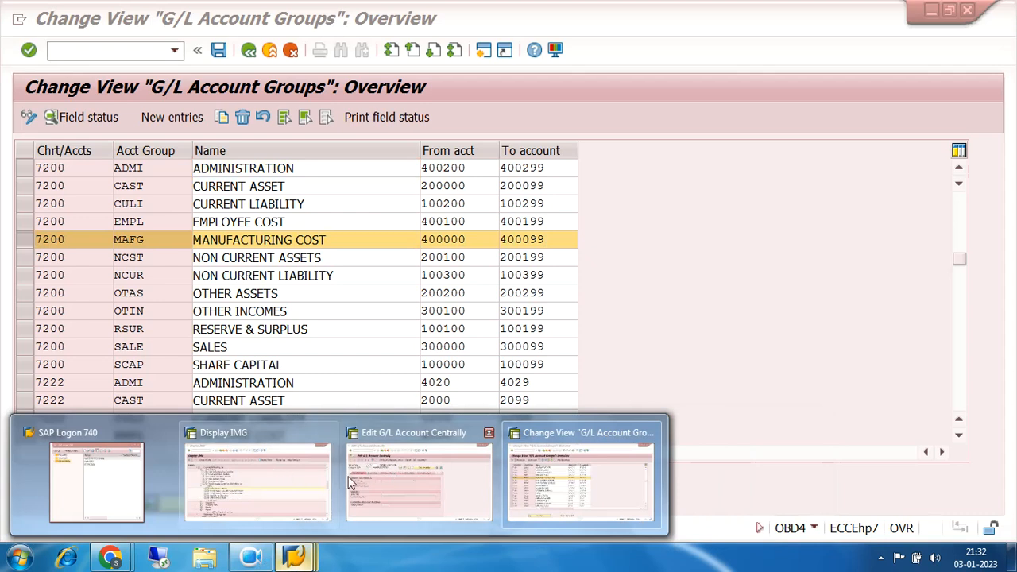
click(412, 478)
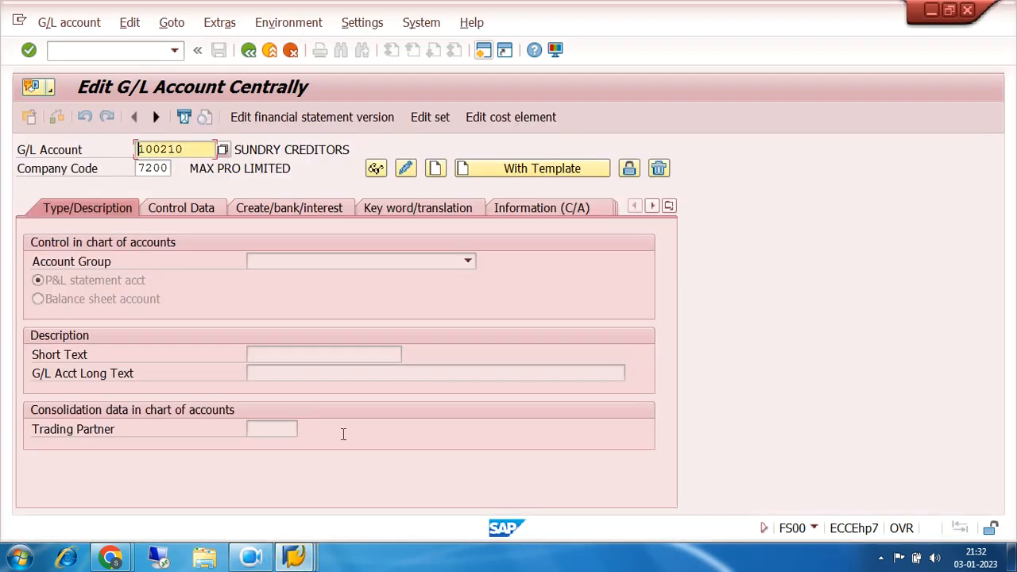
click(223, 150)
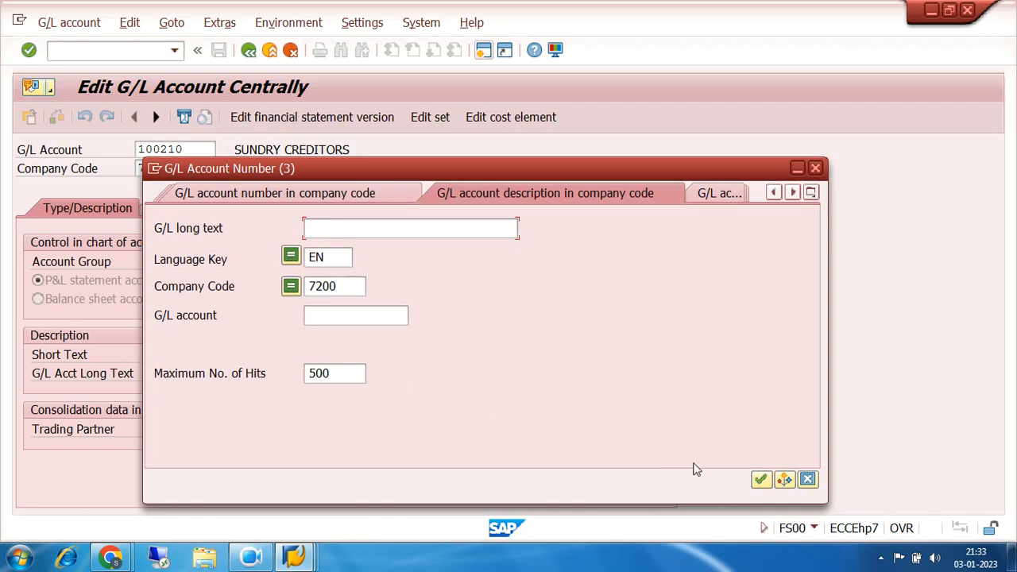
click(760, 480)
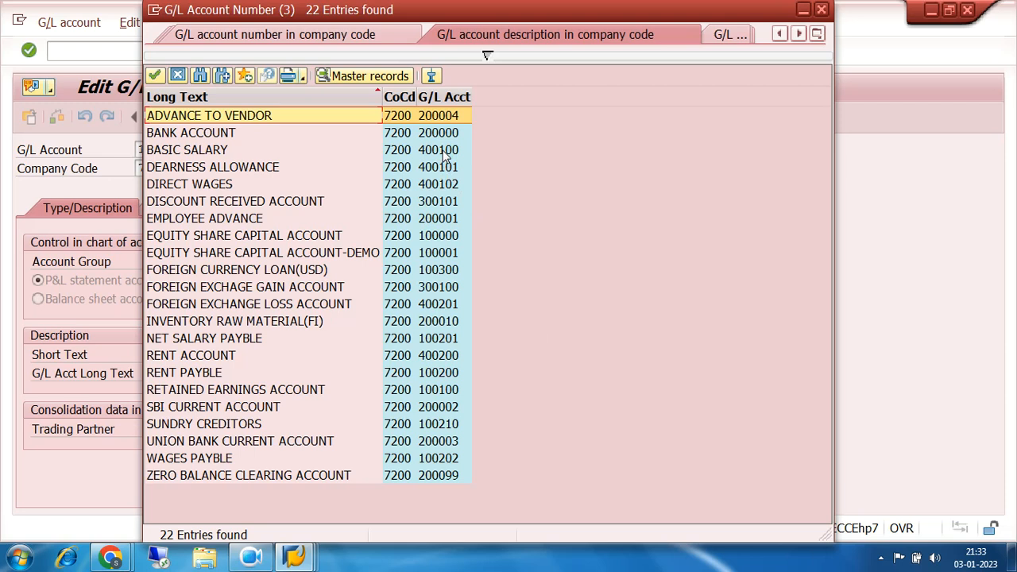
click(441, 97)
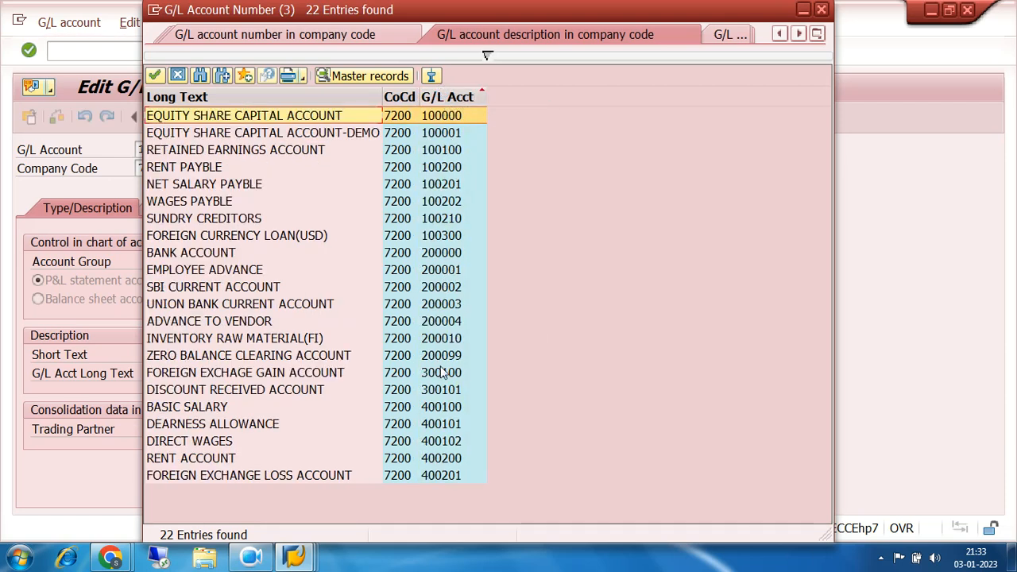
click(442, 424)
click(442, 444)
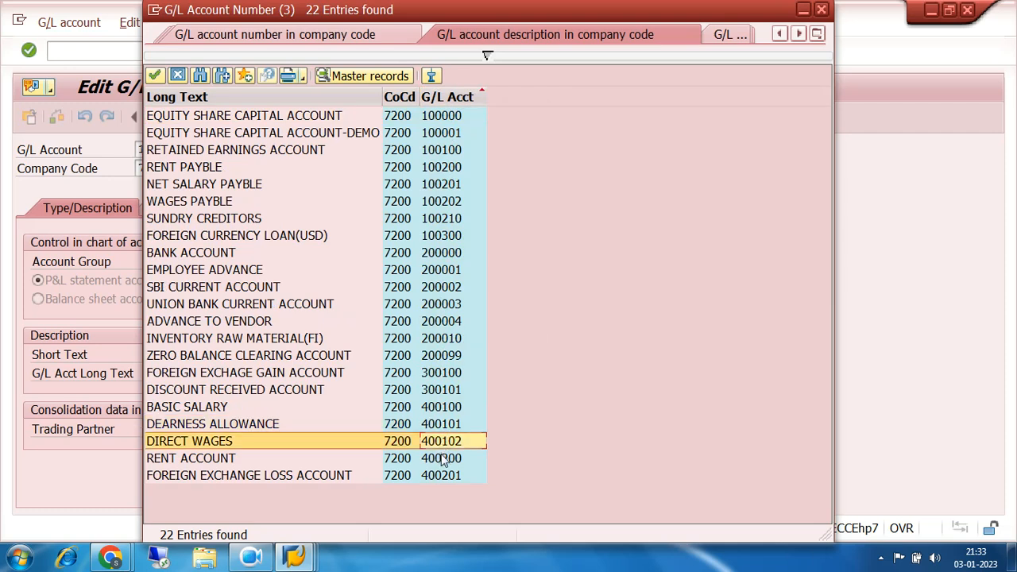
click(444, 460)
click(445, 475)
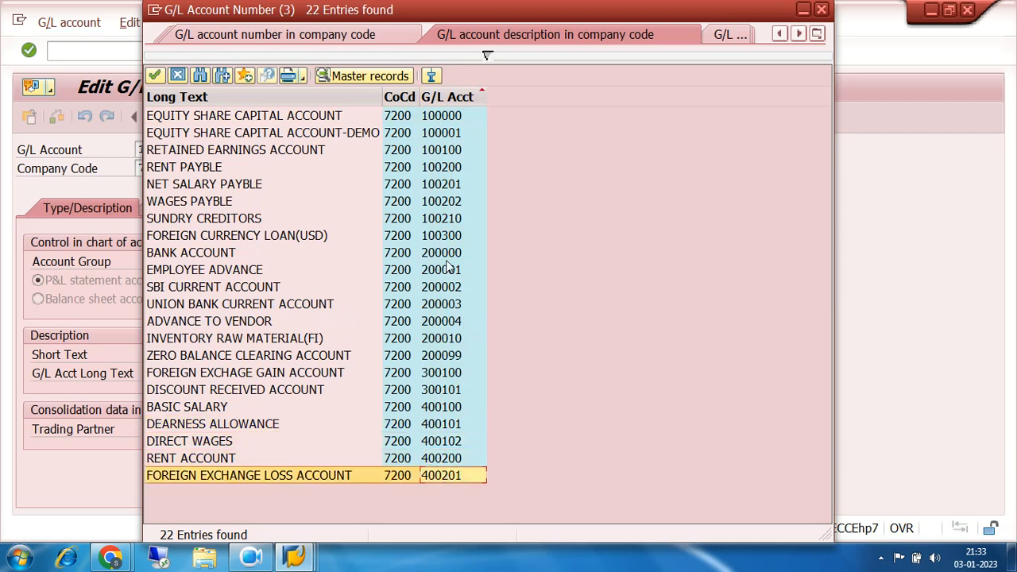
click(821, 10)
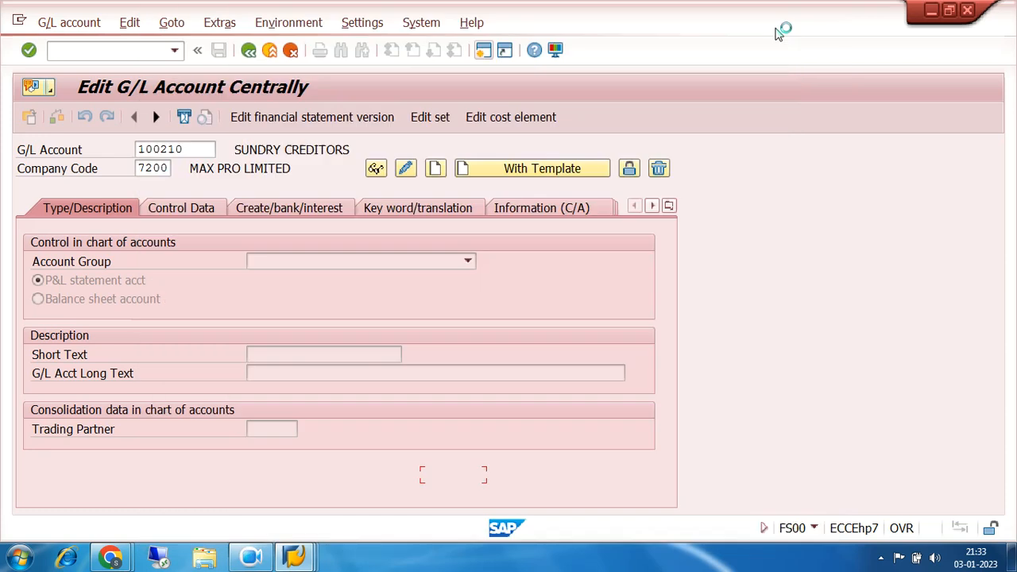
- Start creating G/L account 400000 in company code 7200 from template account 400100 and assign it to account group MAFG Manufacturing Cost
click(190, 149)
key(BackSpace)
key(BackSpace)
key(BackSpace)
key(BackSpace)
key(BackSpace)
key(BackSpace)
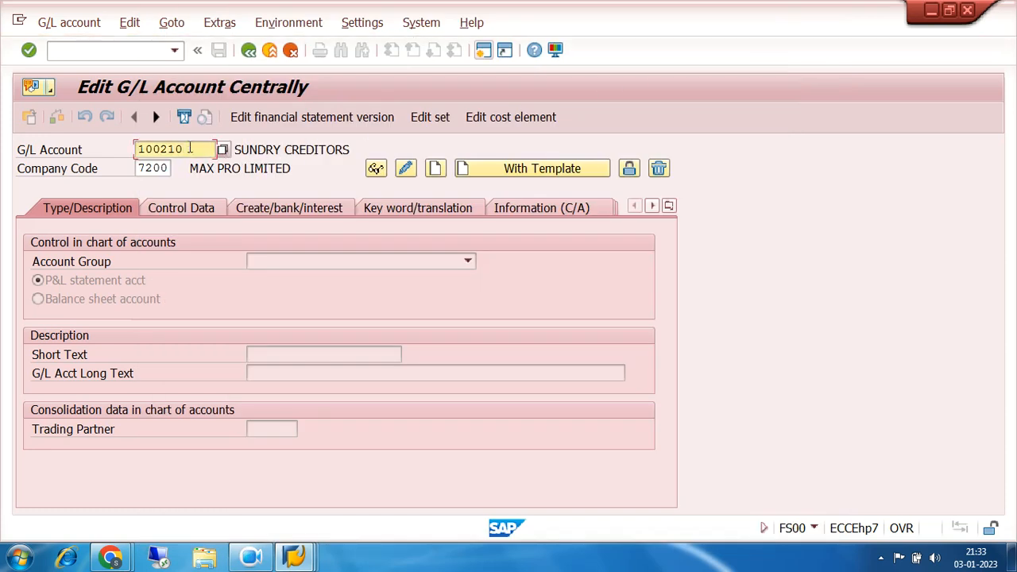
text(4)
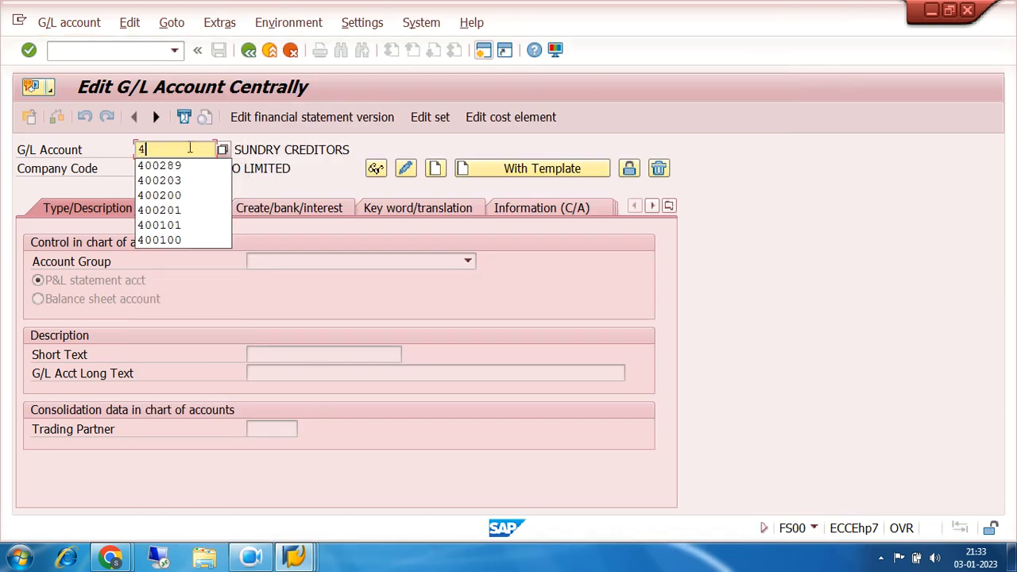
text(00000)
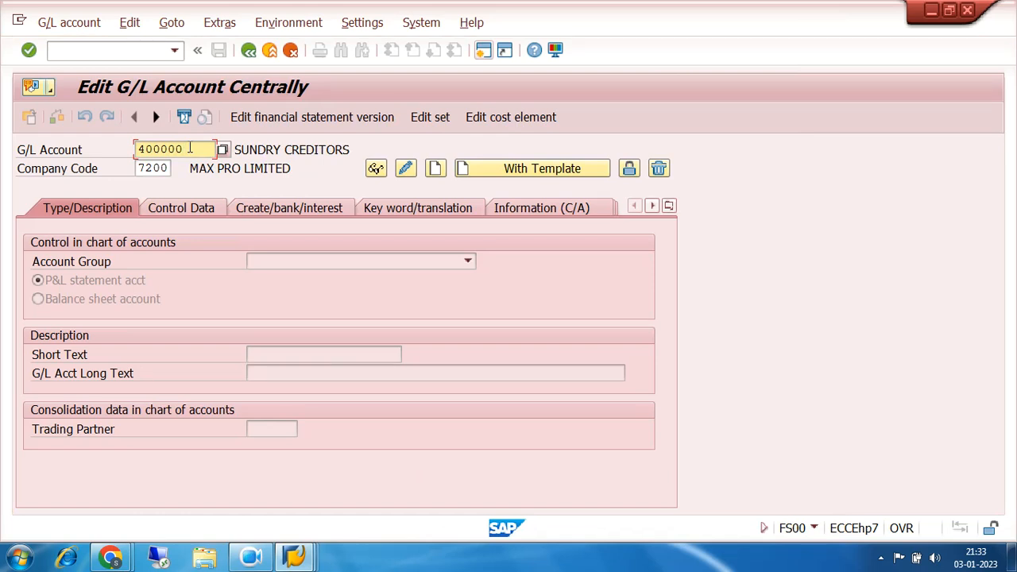
click(546, 176)
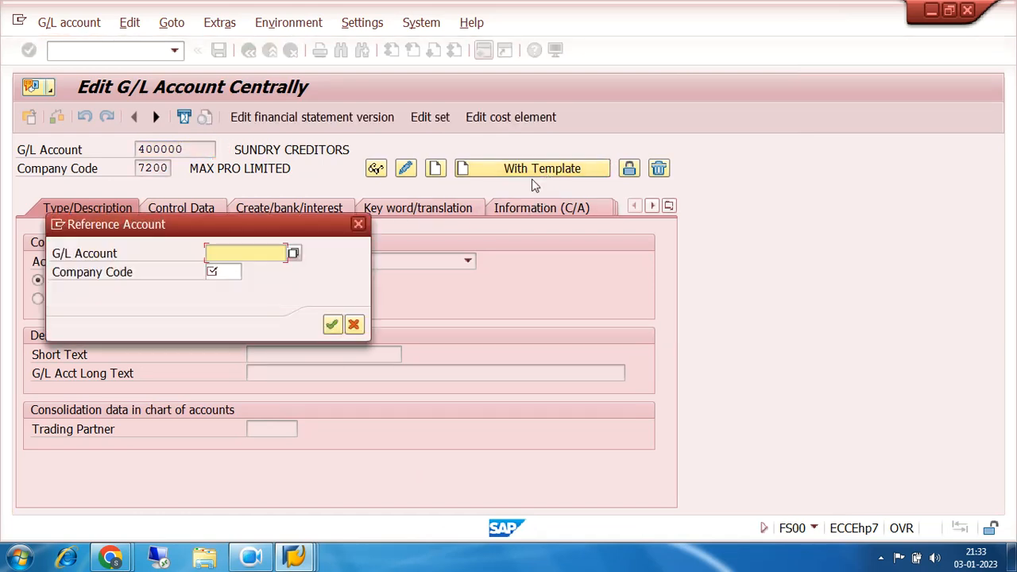
text(400100)
key(Tab)
text(7200)
key(Return)
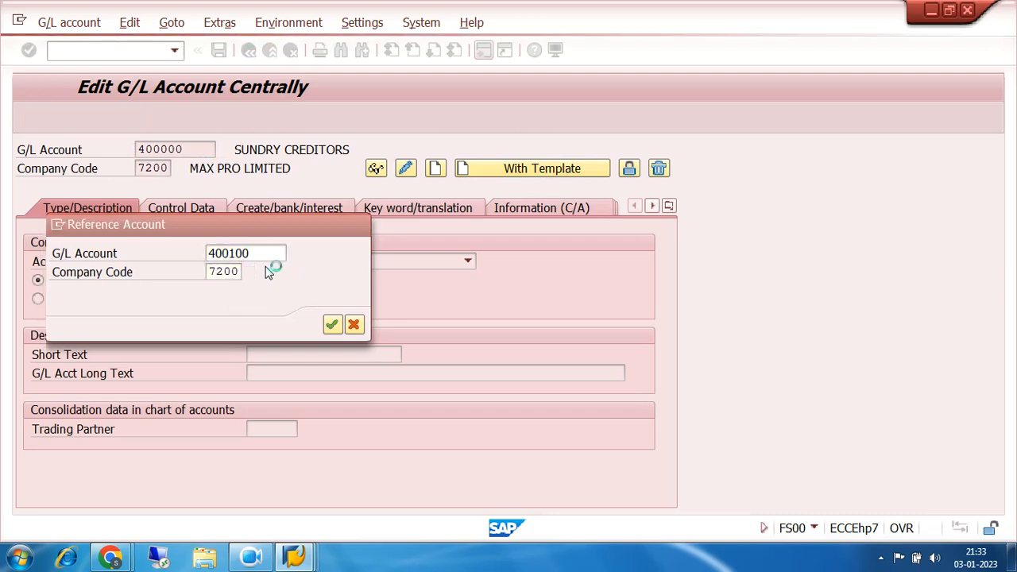
click(468, 263)
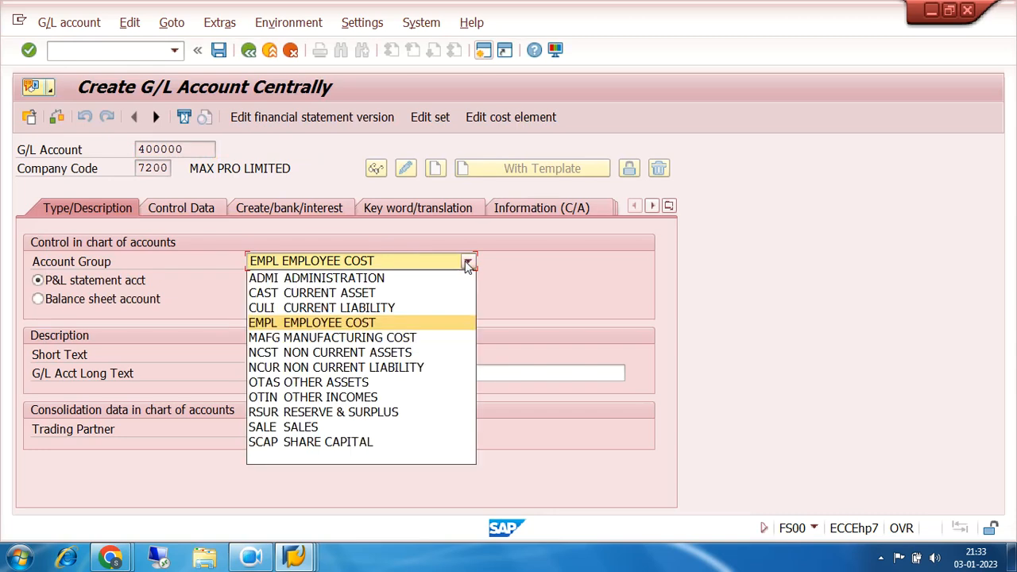
click(365, 338)
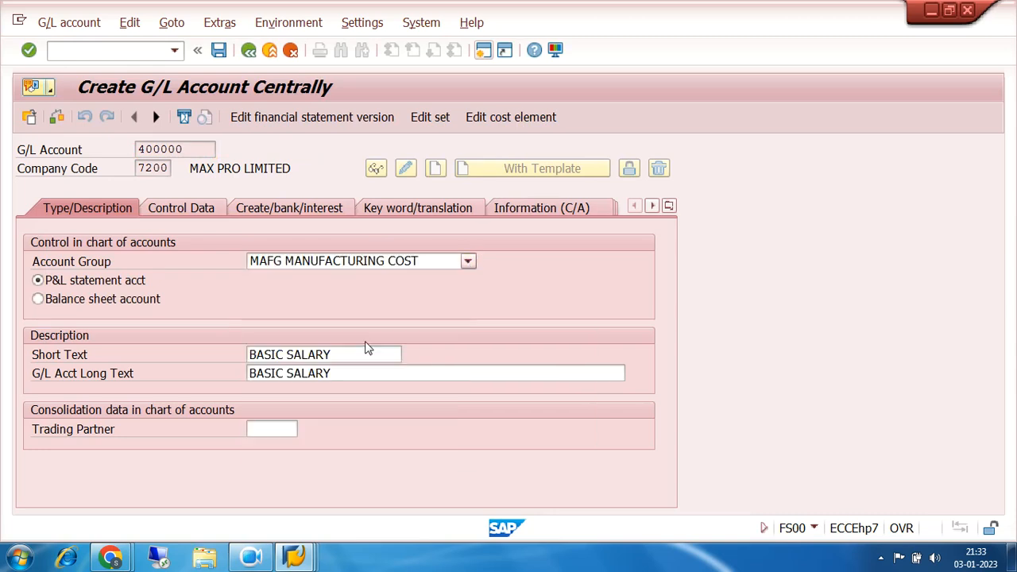
- Set the new account's short and long texts to SERVICE CHARGES and save the account
click(348, 355)
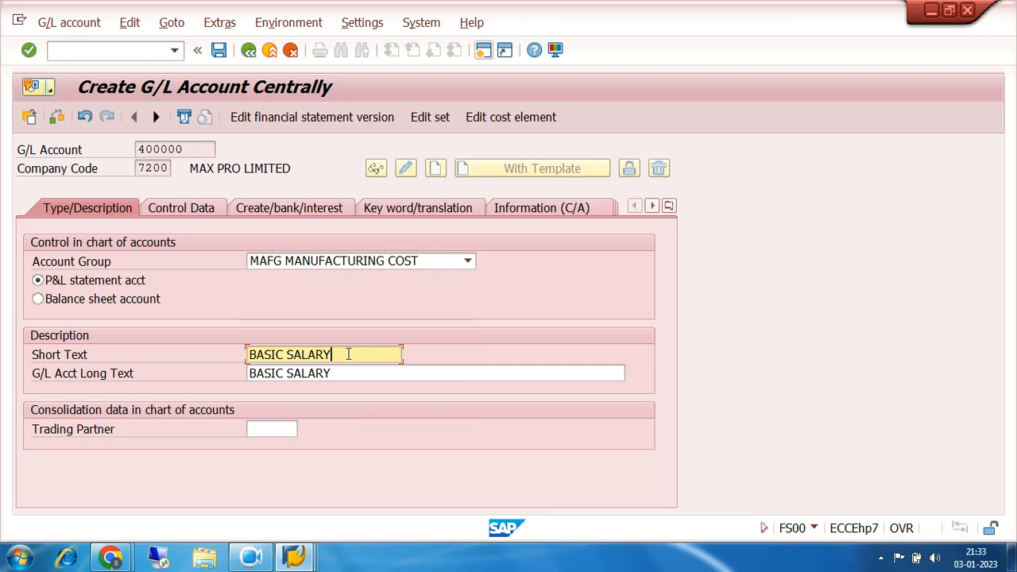
key(BackSpace)
key(BackSpace)
key(BackSpace)
key(BackSpace)
key(BackSpace)
key(BackSpace)
key(BackSpace)
key(BackSpace)
key(BackSpace)
key(BackSpace)
key(BackSpace)
key(BackSpace)
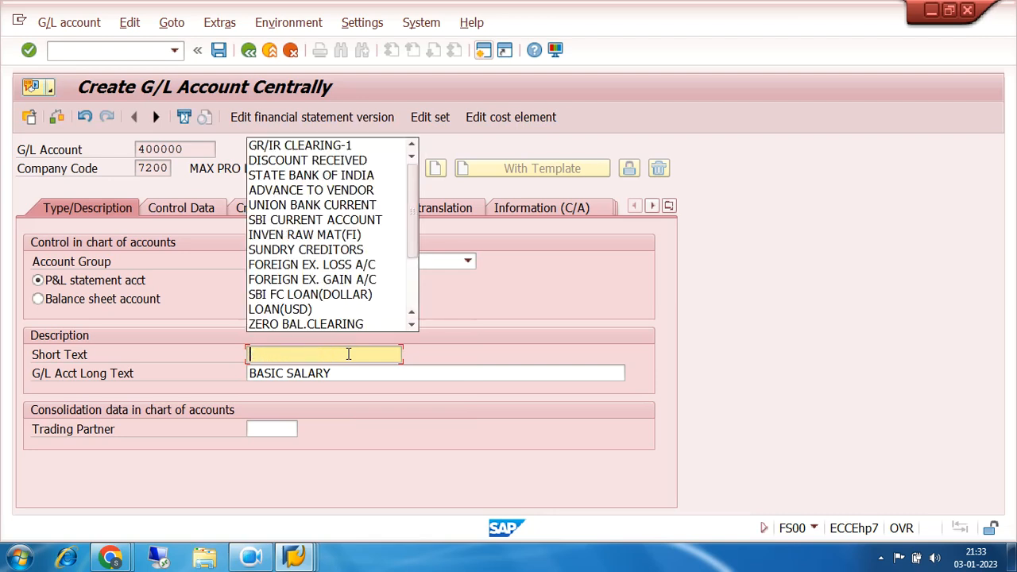
text(SERV)
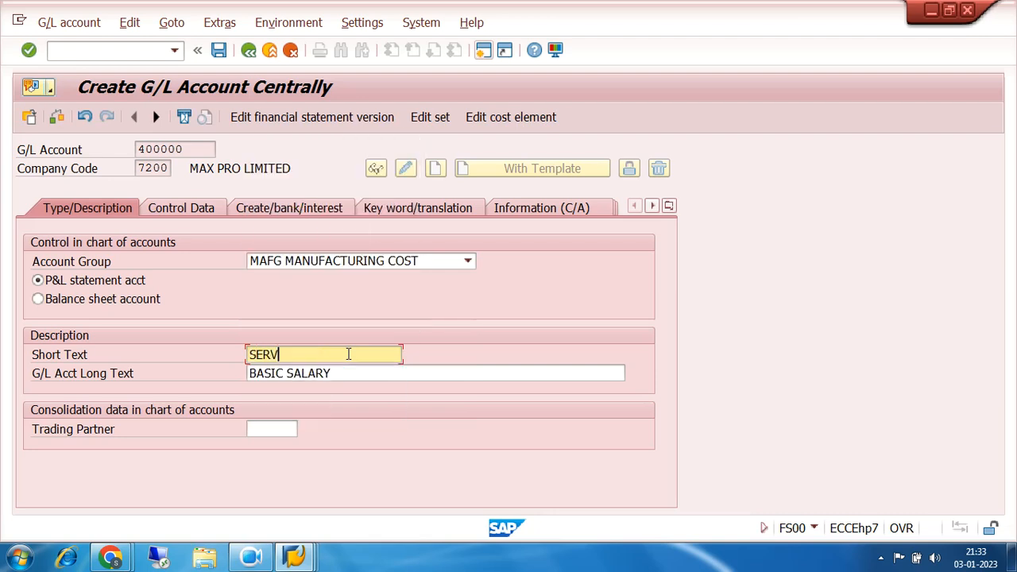
text(ICE CHARGES)
key(Tab)
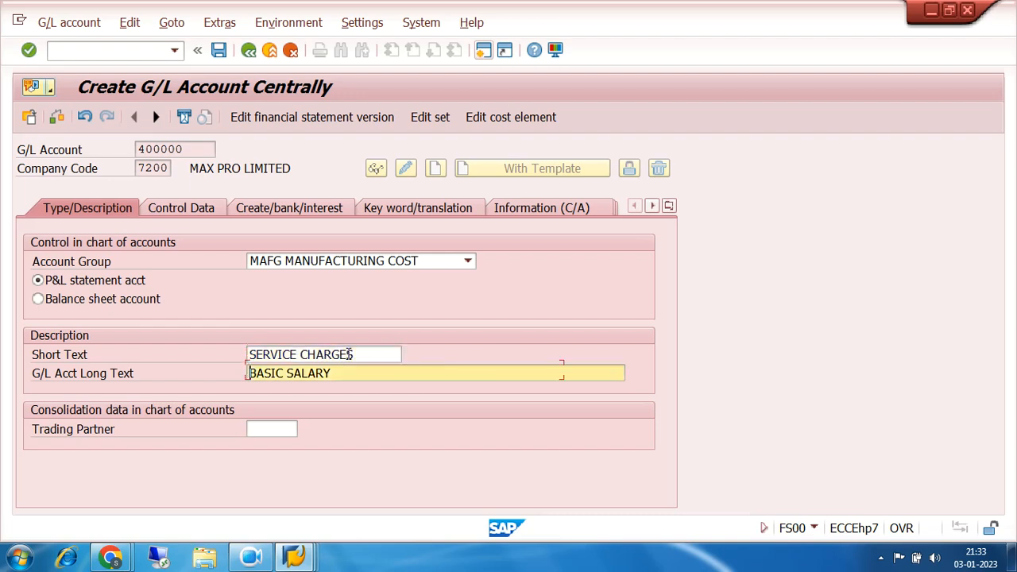
text(SERVICE CH)
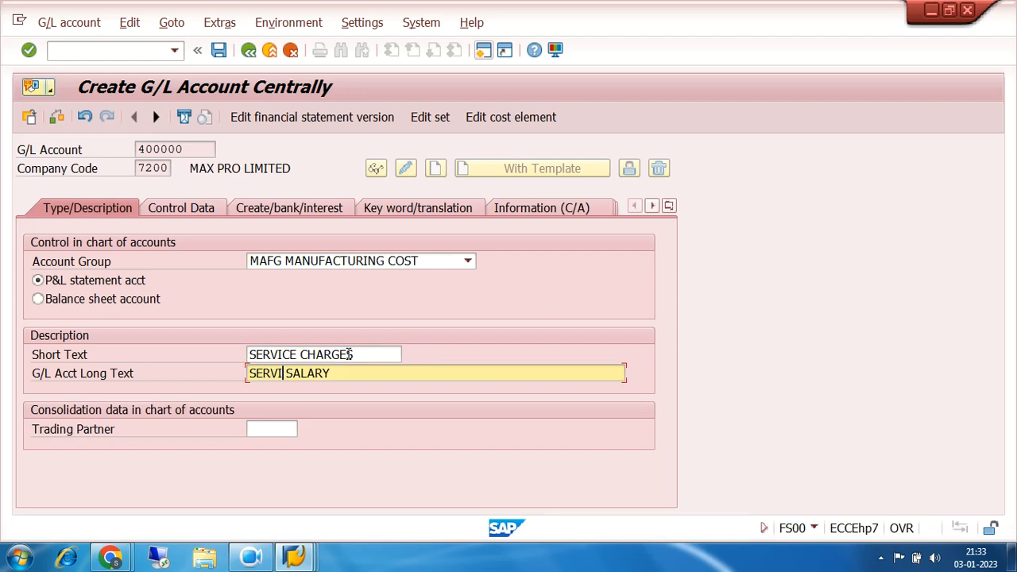
text(ARGES)
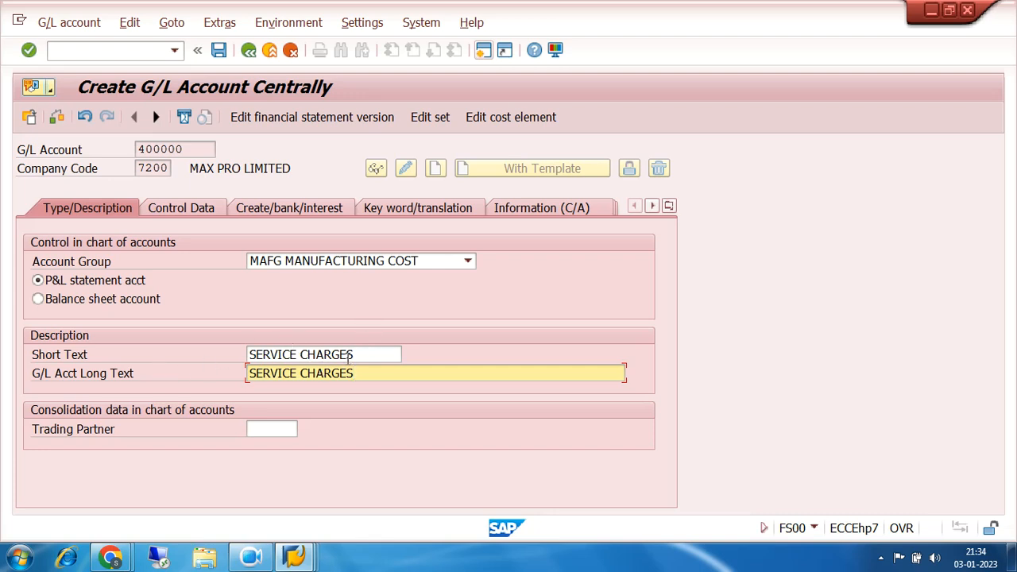
click(220, 51)
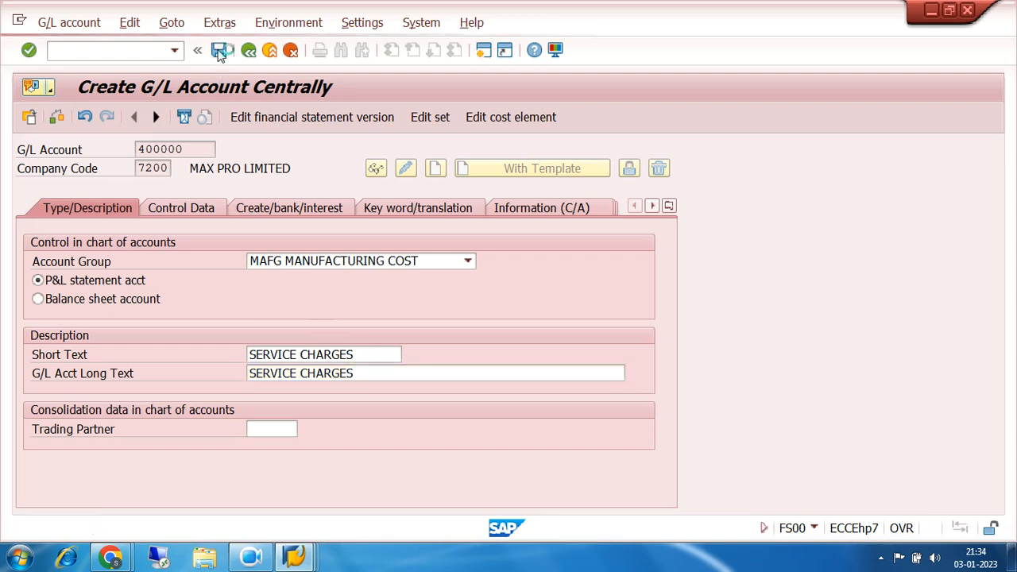
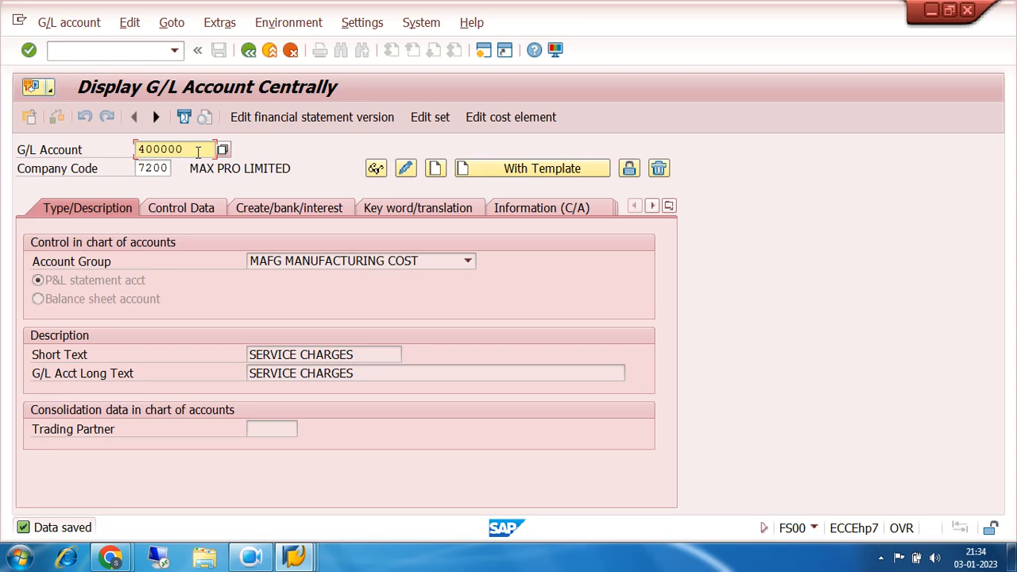
- Switch to the G/L account groups session and check the number range of chart 7200's Current Liability group
click(310, 561)
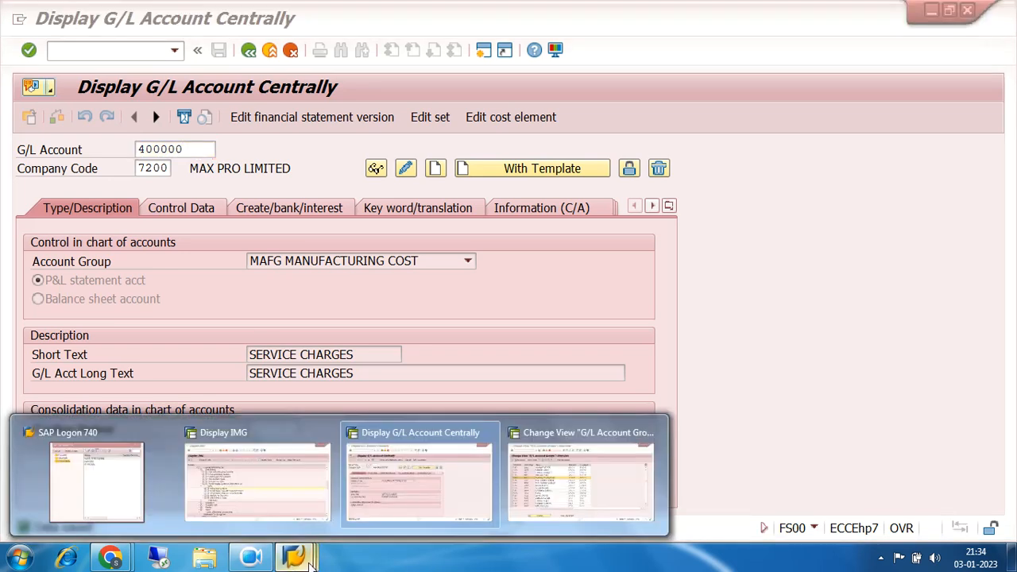
click(585, 485)
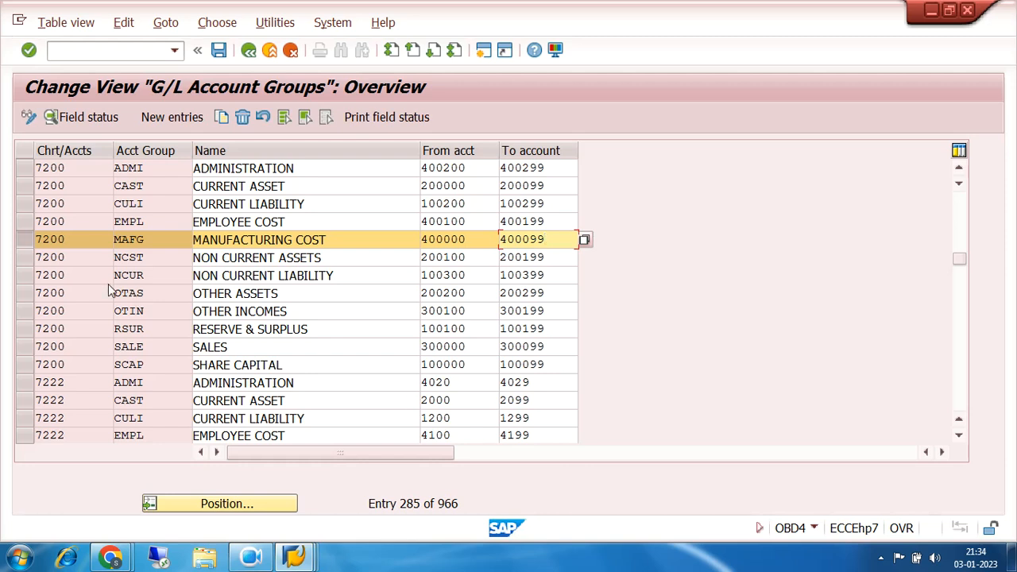
click(24, 240)
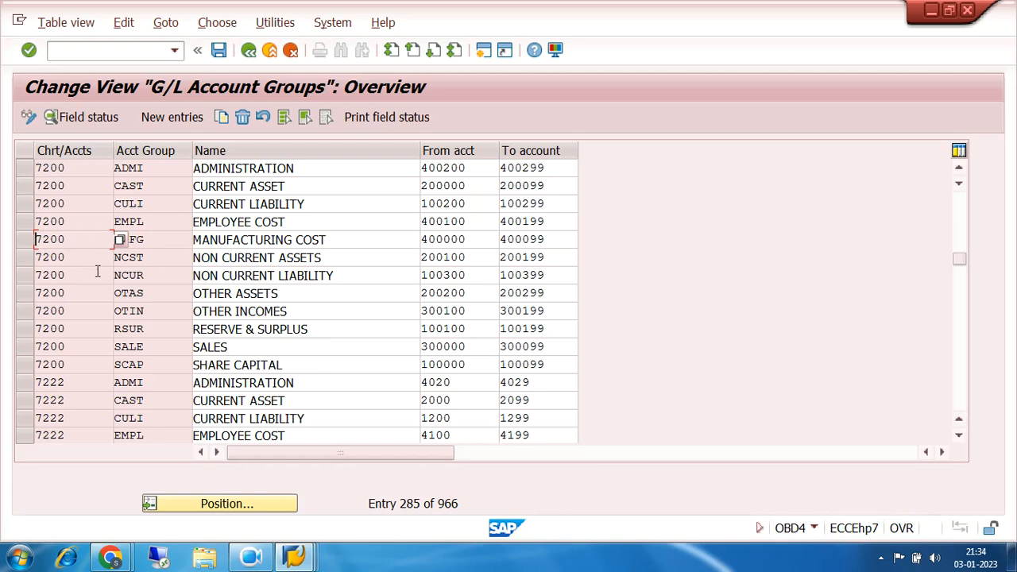
click(26, 205)
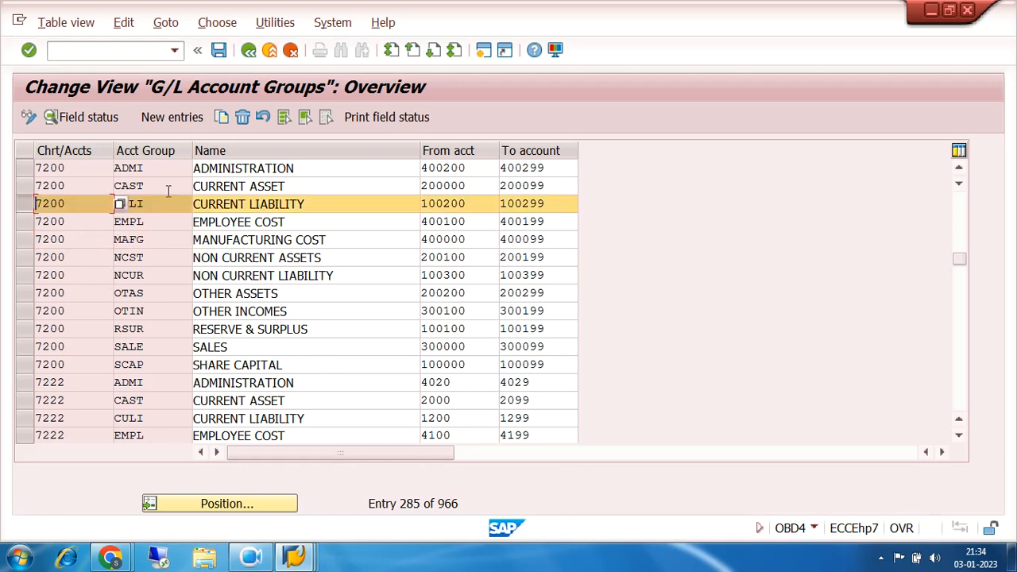
click(459, 204)
drag(461, 204, 402, 217)
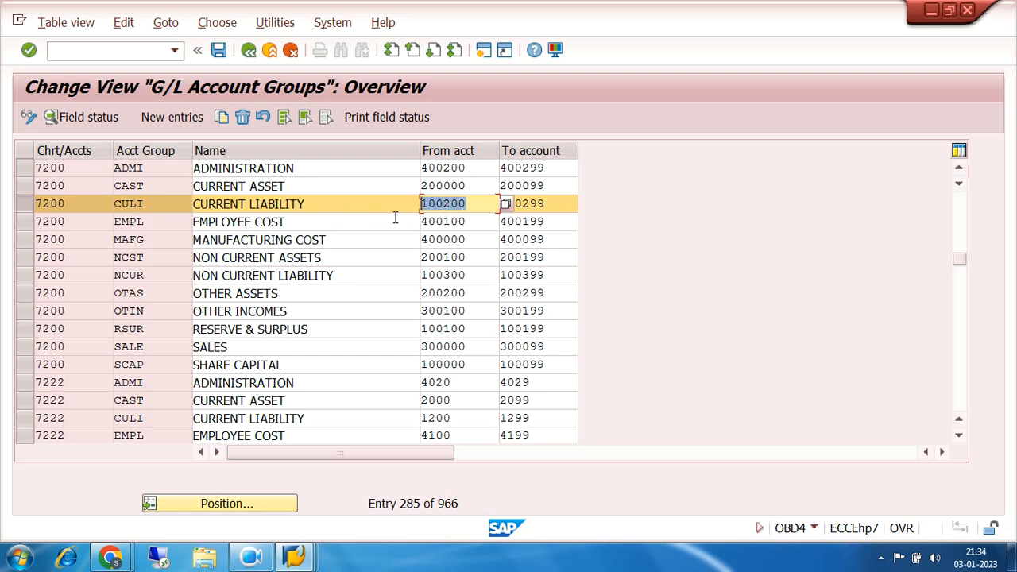
drag(549, 201, 487, 212)
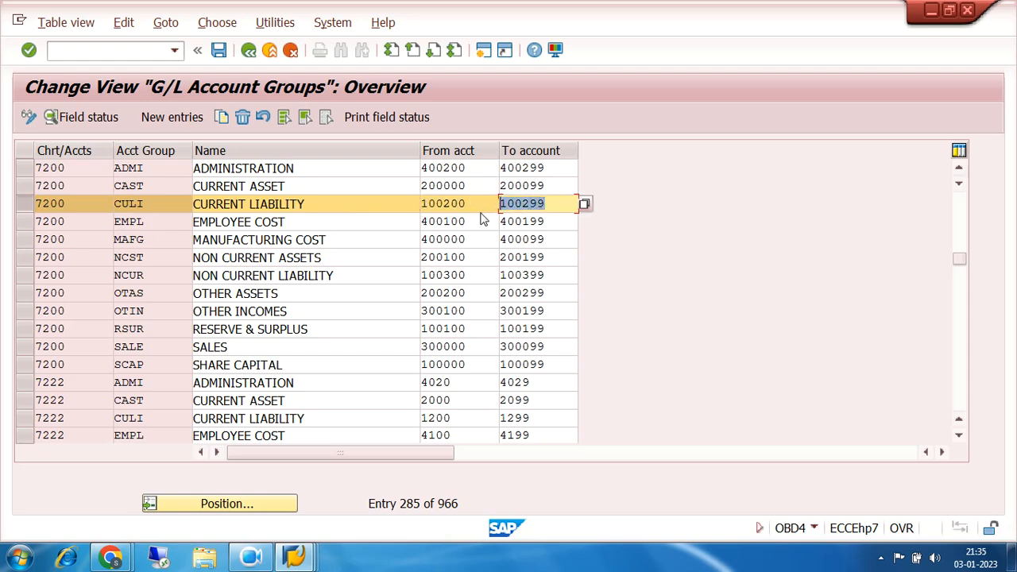
- Go back to the G/L account session, list company code 7200's accounts by account number, and check which current liability numbers are used
click(294, 558)
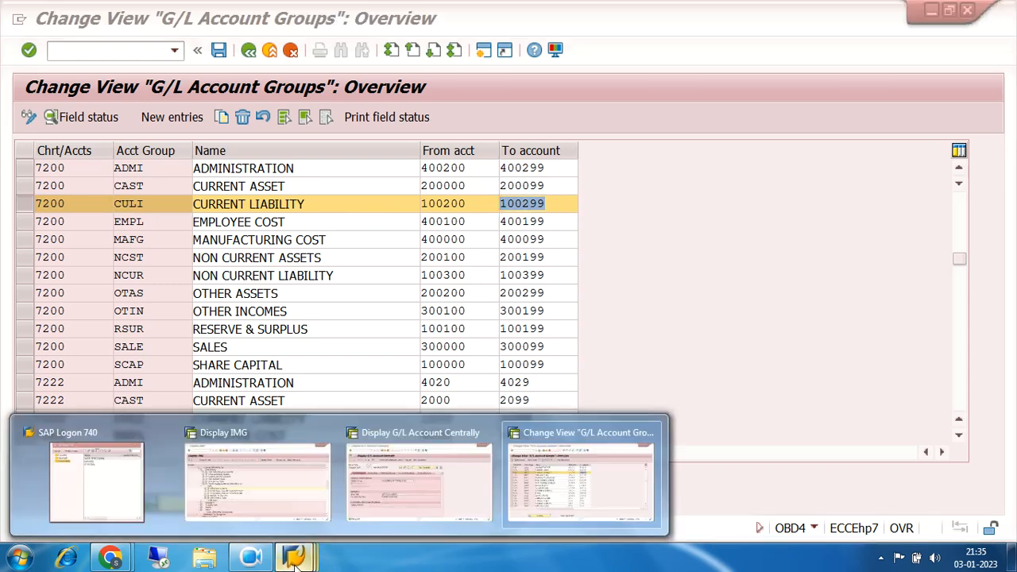
click(397, 486)
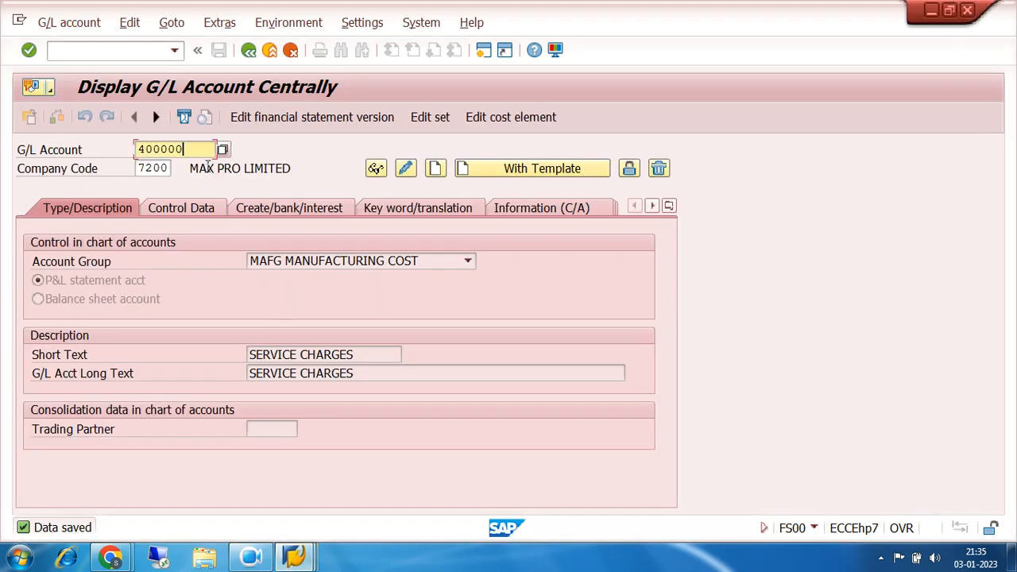
click(223, 149)
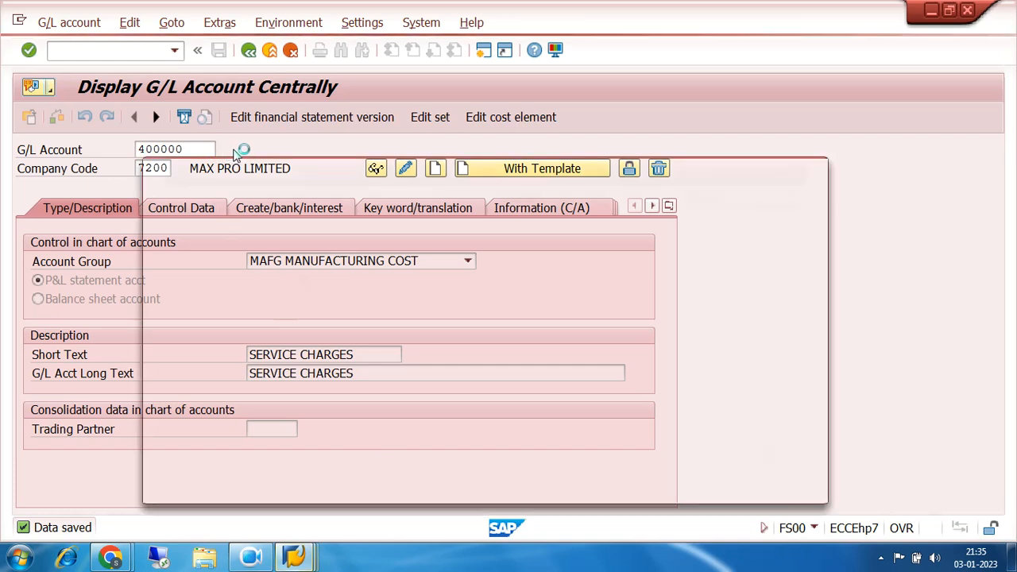
click(761, 479)
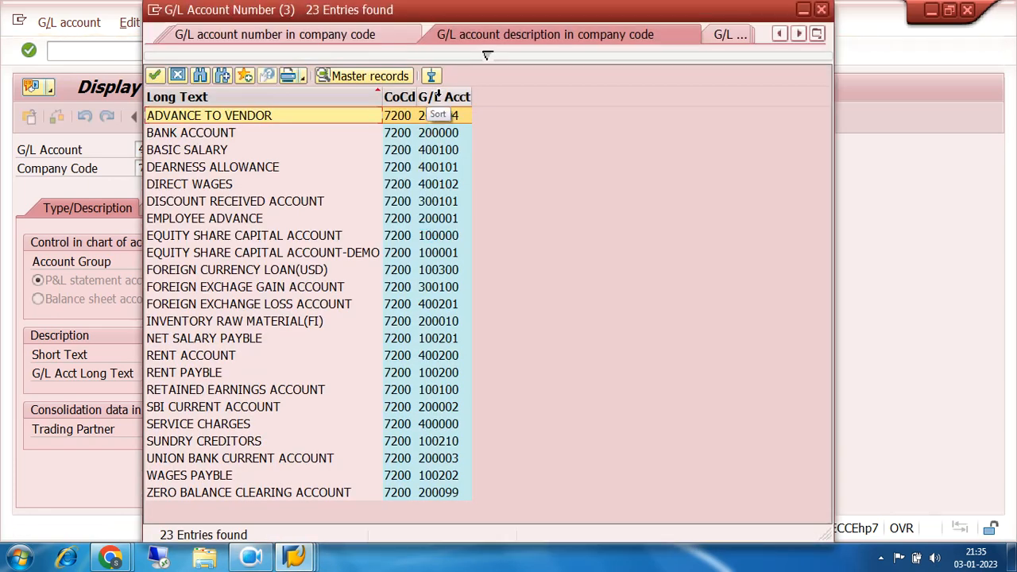
click(440, 96)
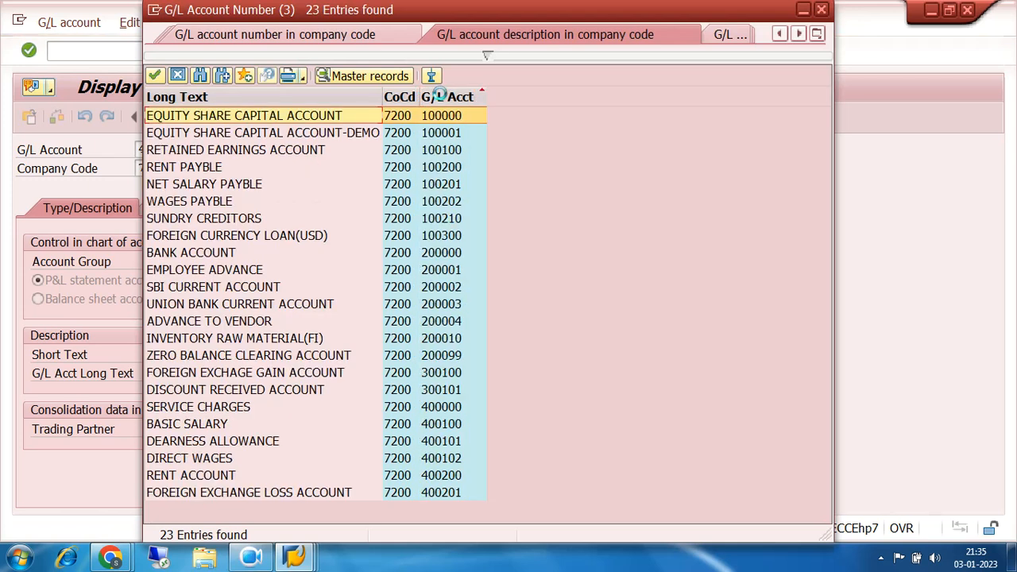
click(447, 168)
click(448, 185)
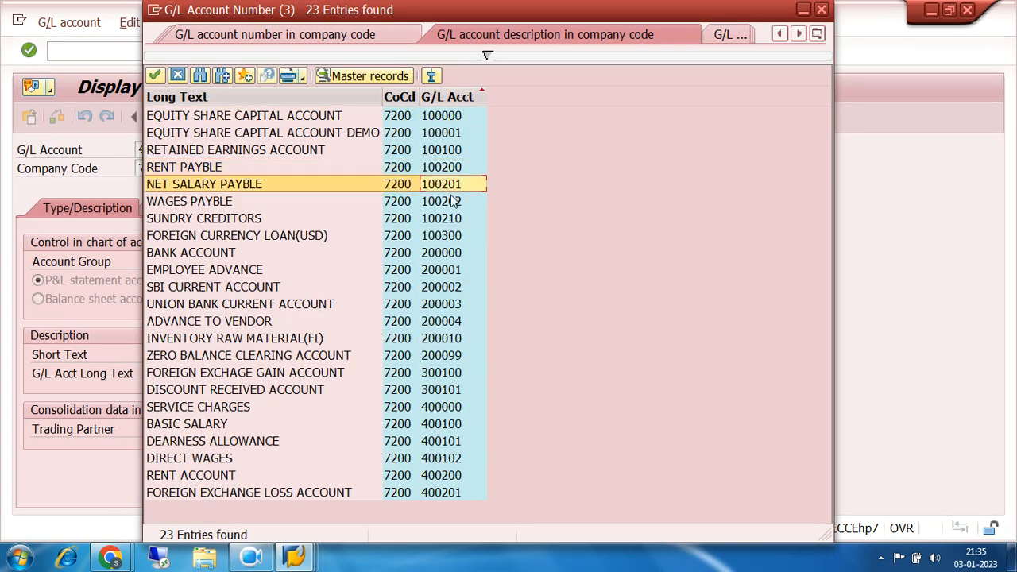
click(451, 203)
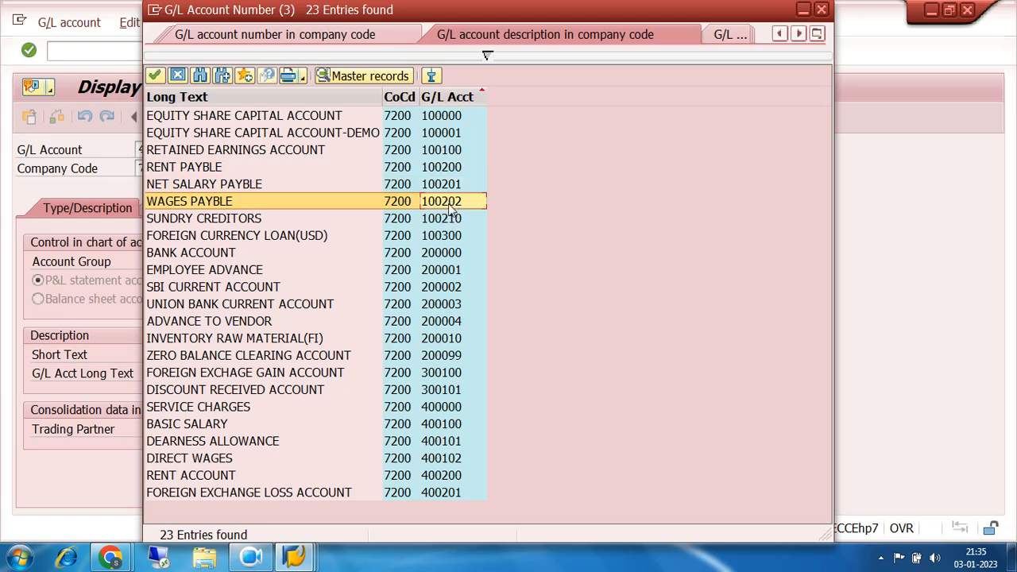
click(822, 10)
- Start creating G/L account 100203 in company code 7200 with account 100202 as the template
click(188, 153)
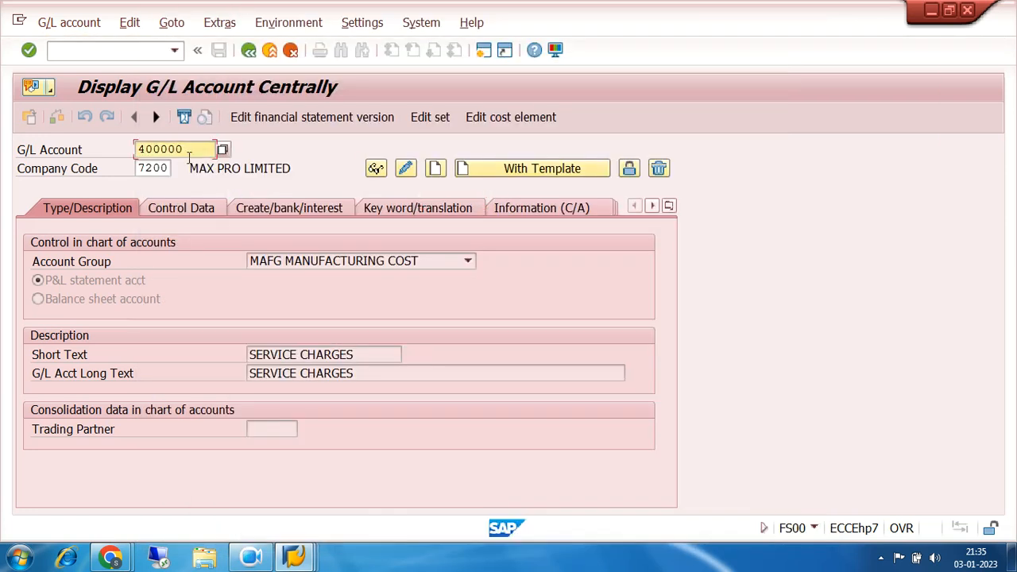
key(BackSpace)
text(100203)
click(502, 170)
text(100202)
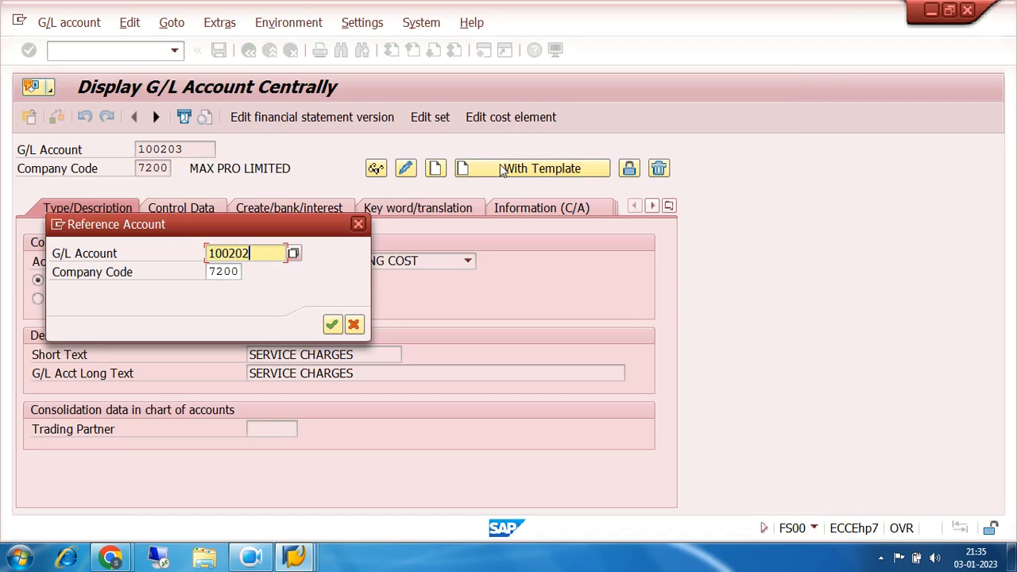
key(Return)
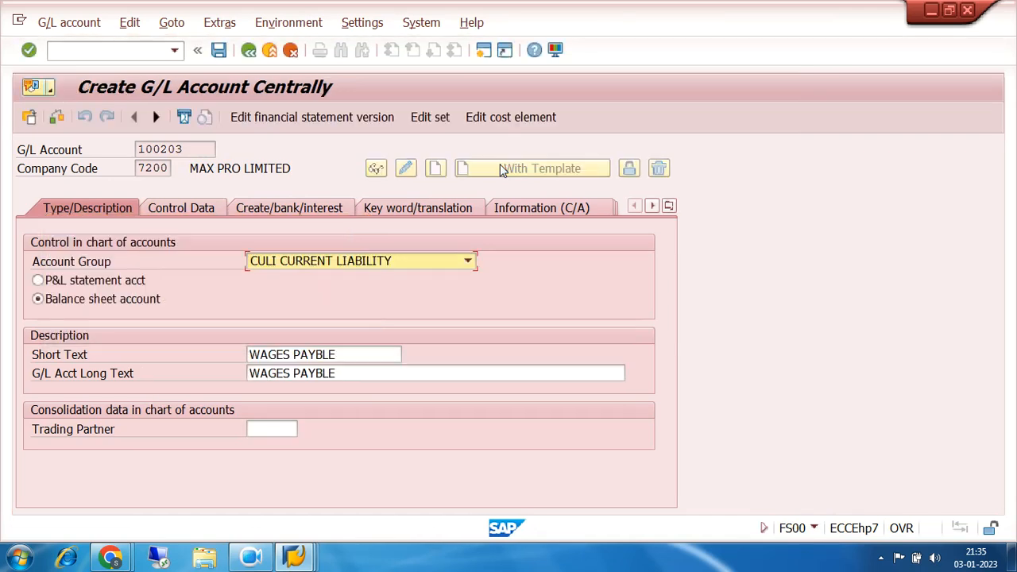
- Replace the new account's short and long texts with TDS PAYBLE
click(346, 355)
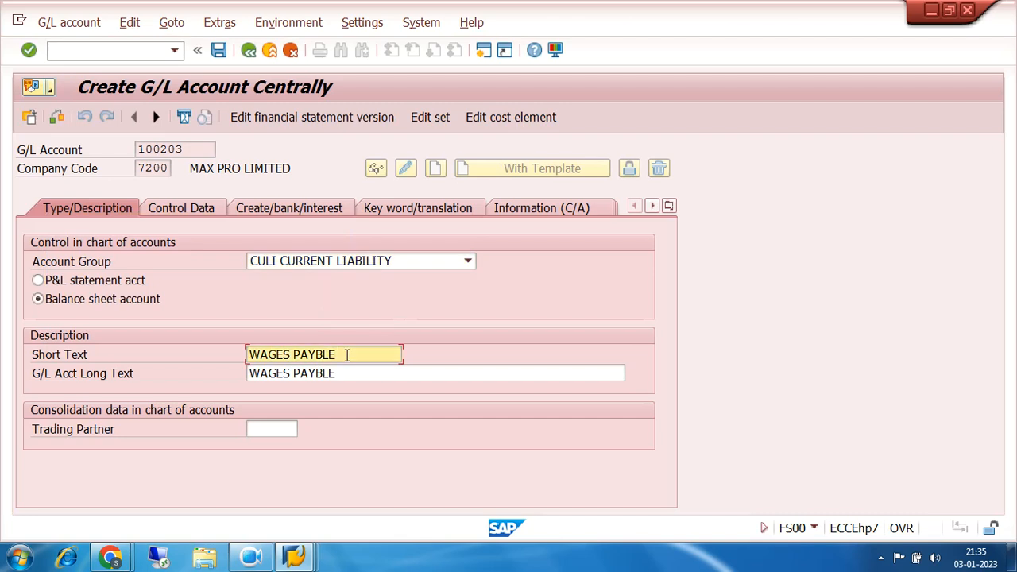
key(BackSpace)
key(BackSpace)
key(BackSpace)
key(BackSpace)
key(BackSpace)
key(BackSpace)
key(BackSpace)
key(BackSpace)
key(BackSpace)
key(BackSpace)
key(BackSpace)
key(BackSpace)
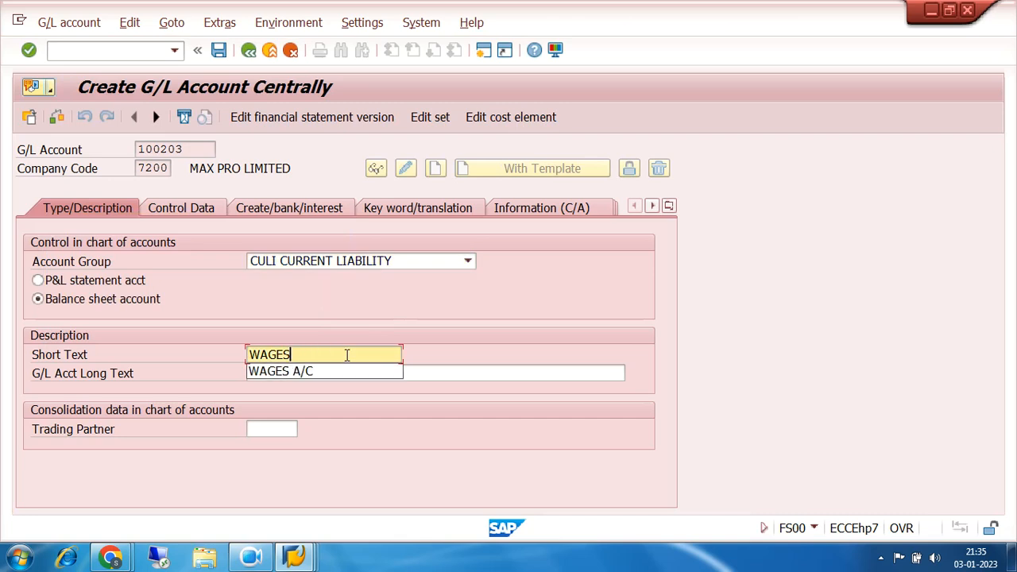
text(TDS)
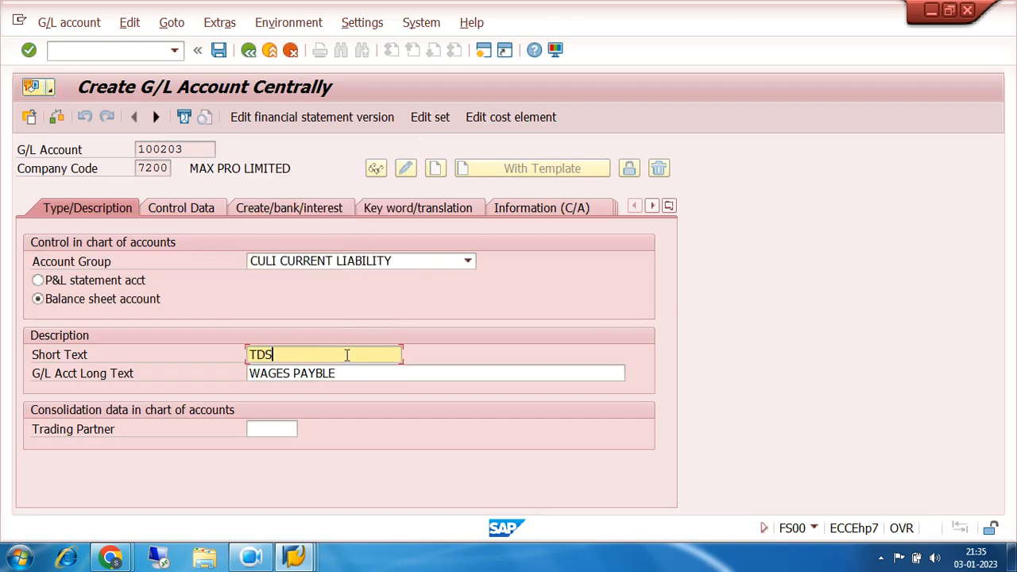
text( PAYBLE)
key(Tab)
text(TDS PAY)
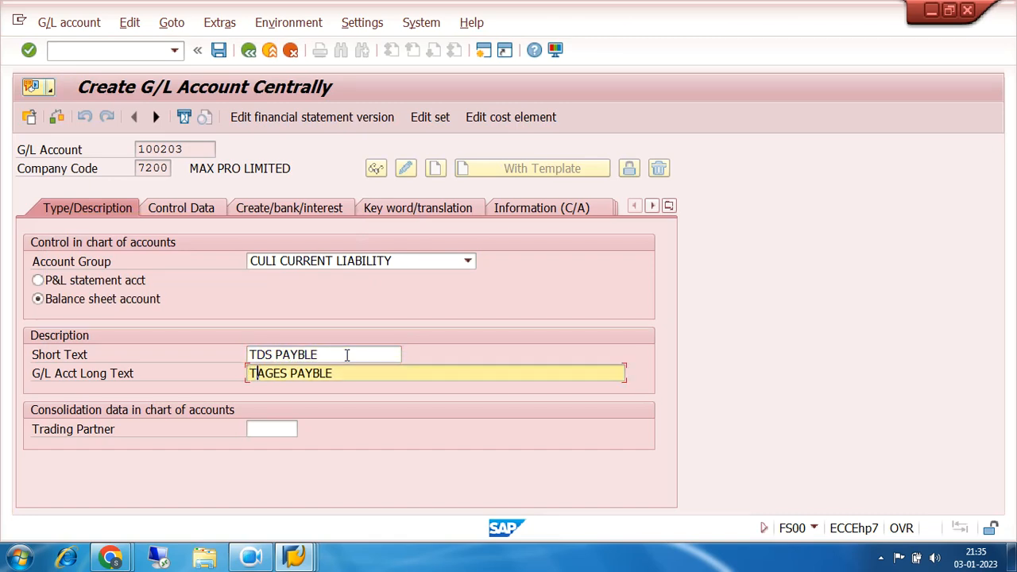
text(BLE)
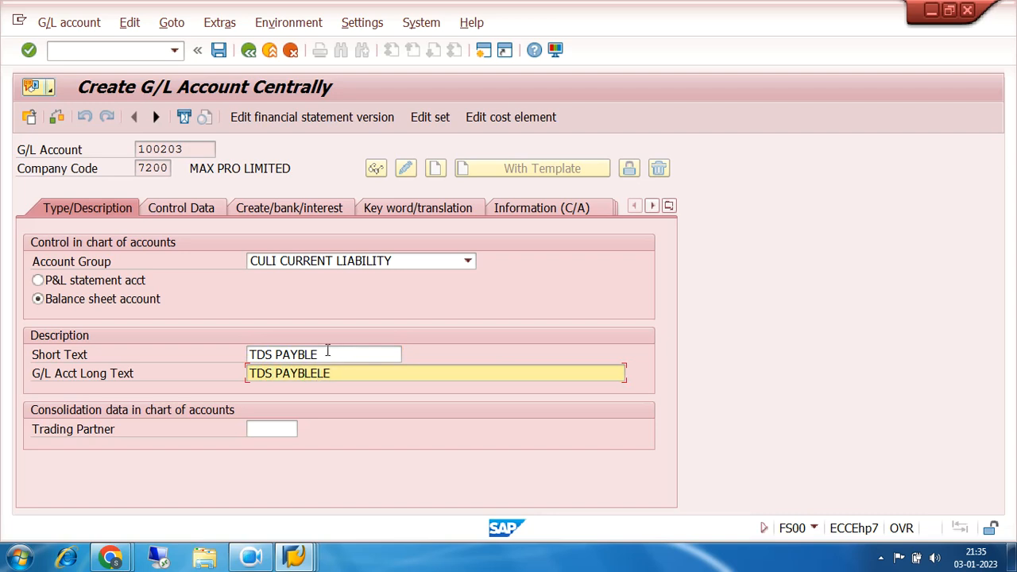
- Append -194C to the short and long texts so both read TDS PAYBLE-194C, and save the account
click(327, 352)
text(-194C)
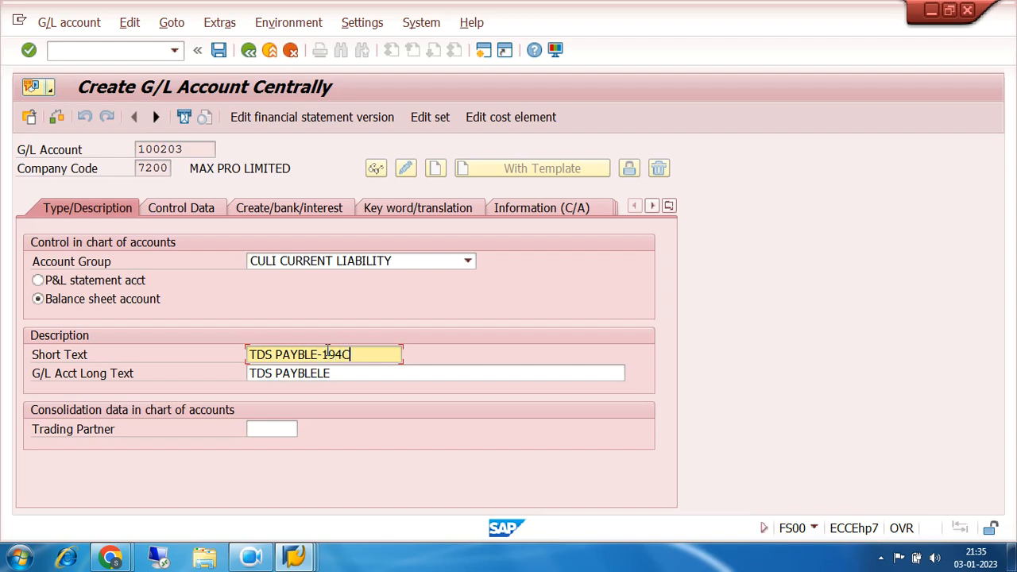
key(Tab)
click(338, 370)
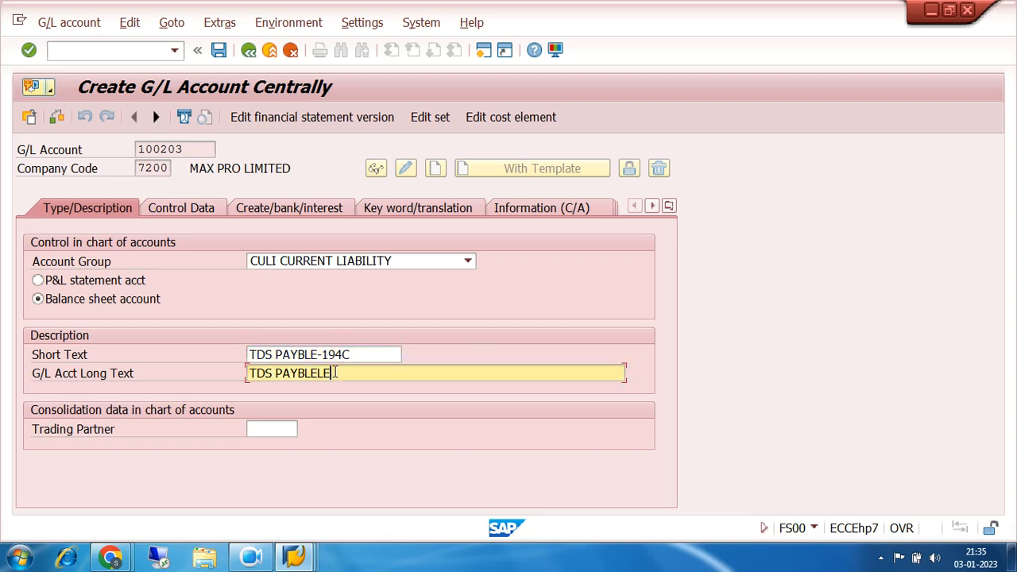
key(BackSpace)
key(BackSpace)
text(-194C)
click(219, 51)
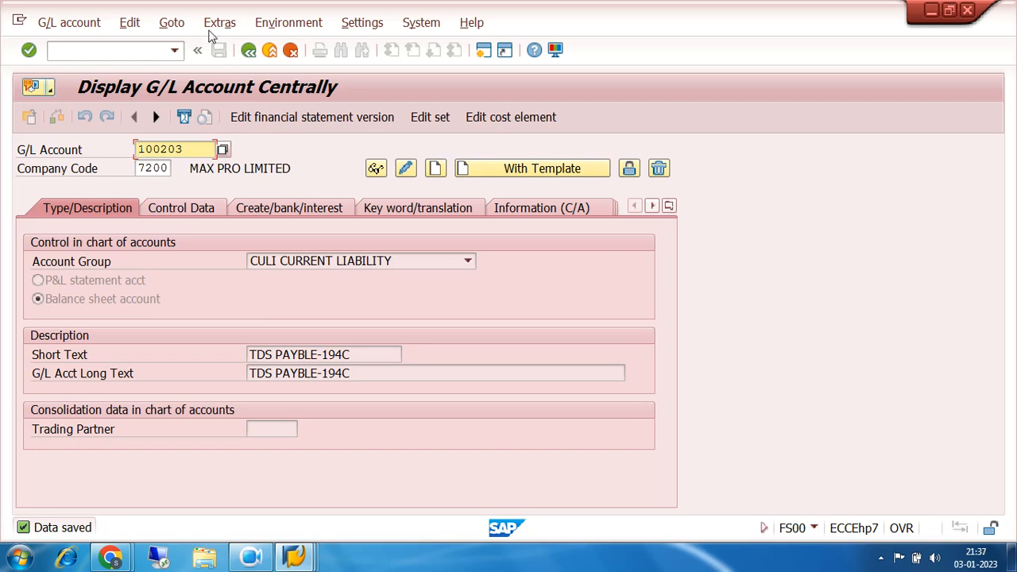
- Leave the G/L account display and open the SAP Reference IMG from SPRO
click(249, 51)
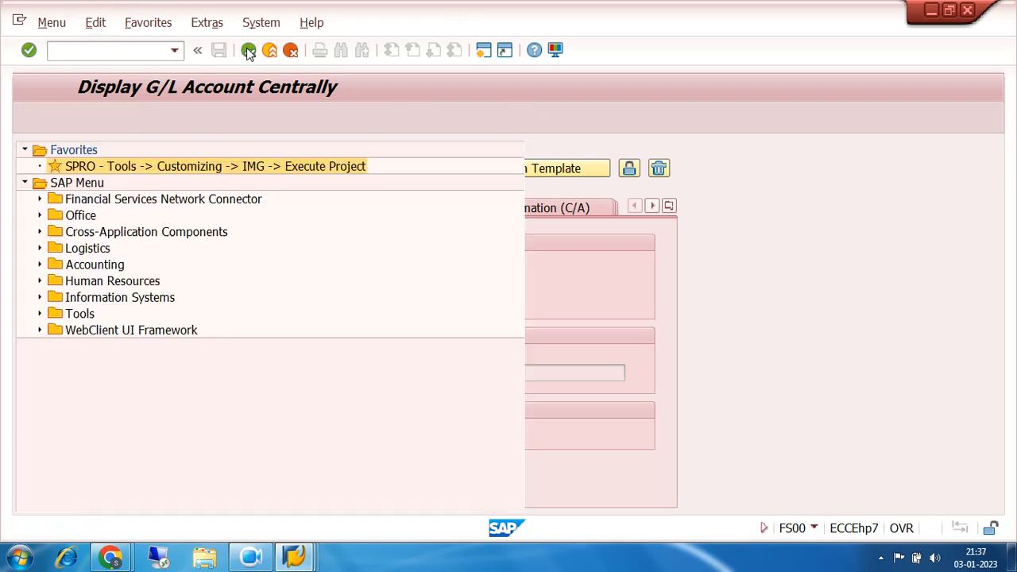
double_click(193, 165)
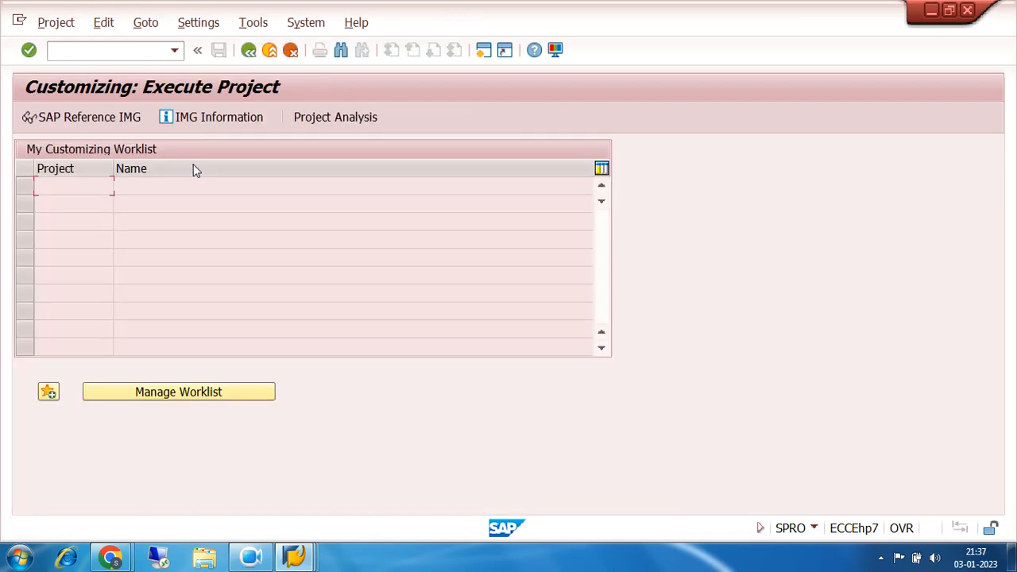
click(119, 112)
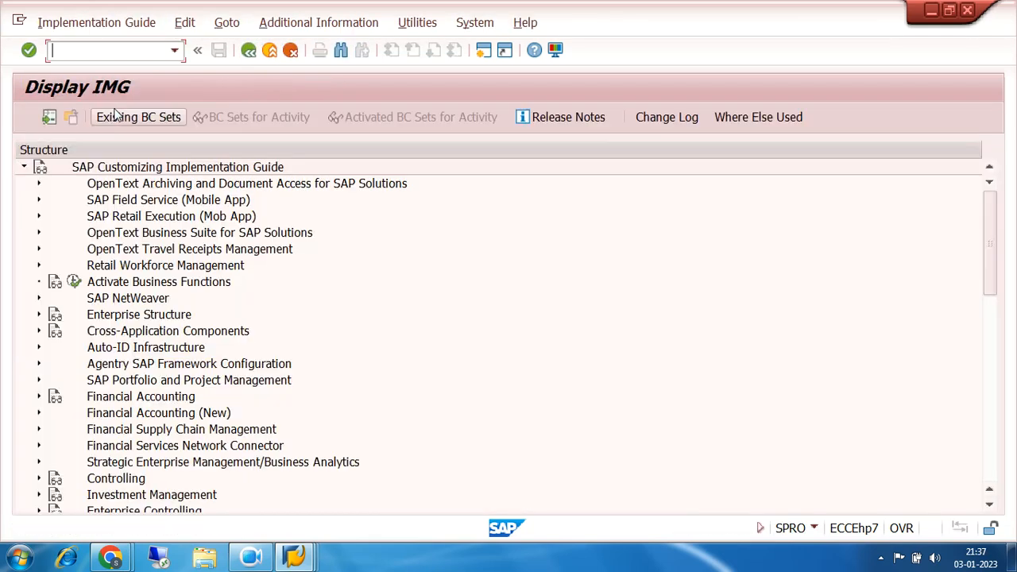
- Expand the IMG through Financial Accounting (New), its Global Settings and Withholding Tax down to the Extended Withholding Tax nodes
scroll(411, 357, down, 3)
click(39, 315)
scroll(411, 309, down, 2)
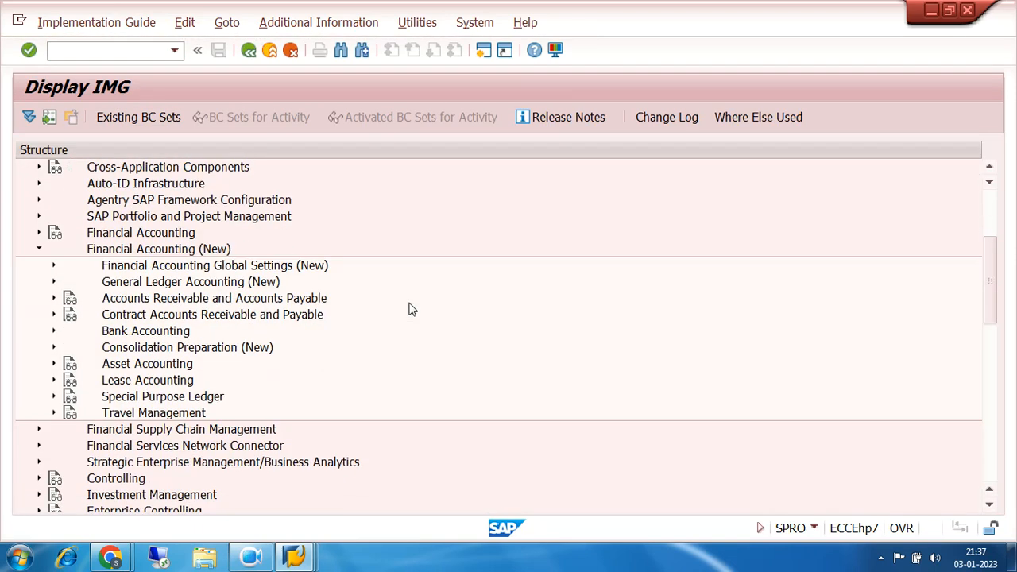
click(53, 266)
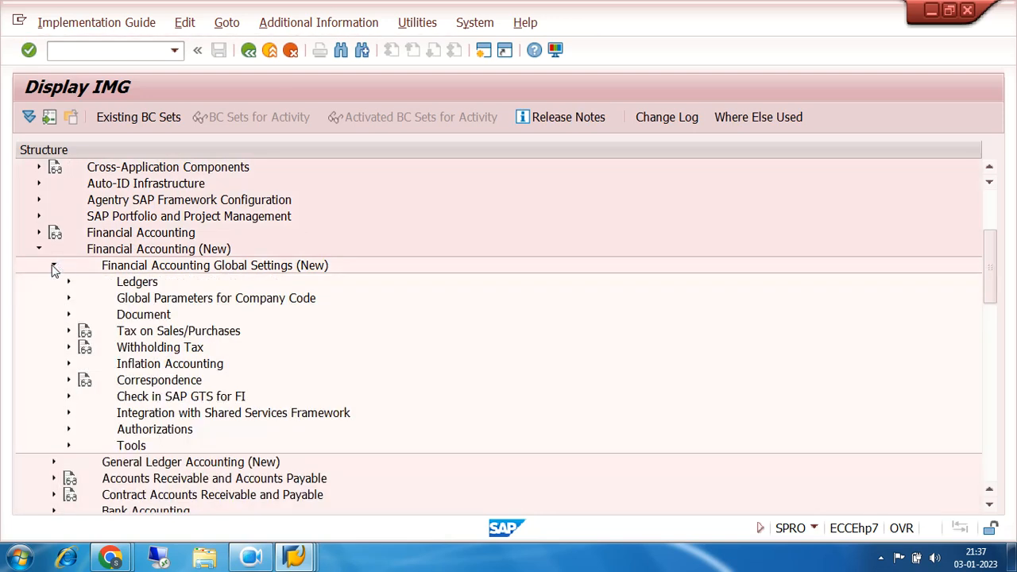
click(68, 348)
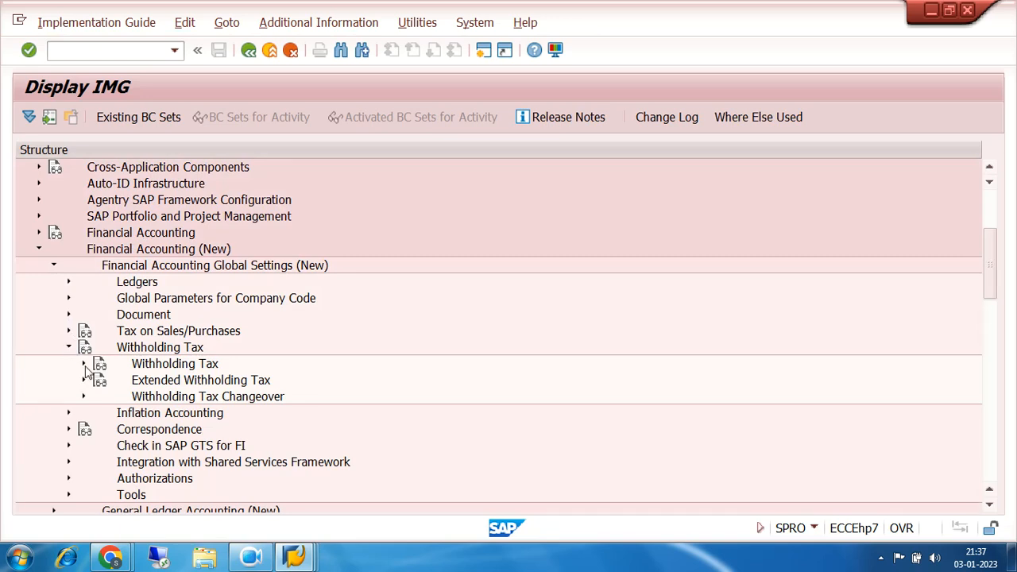
click(84, 380)
scroll(528, 240, down, 2)
scroll(528, 240, down, 2)
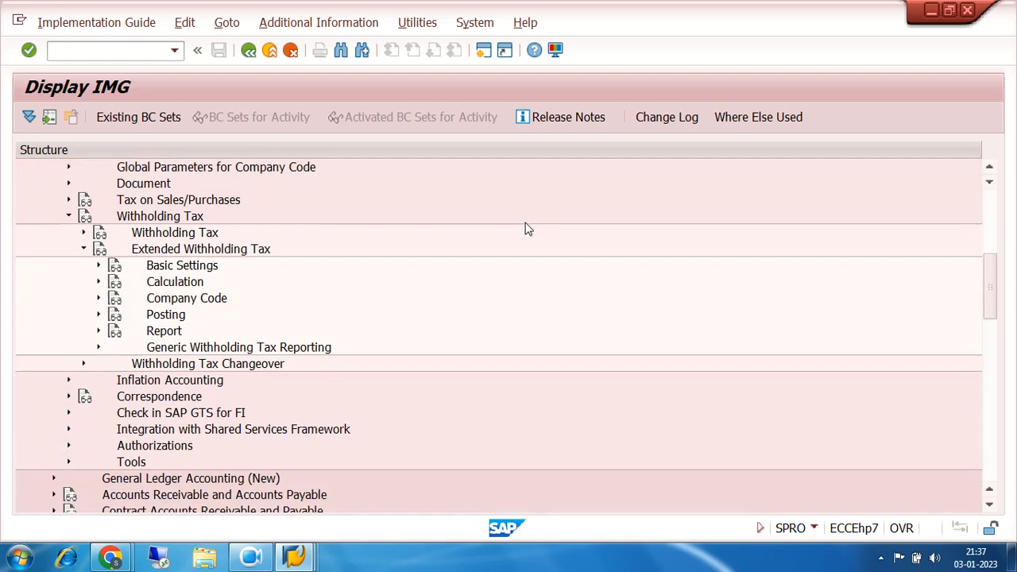
- Open Define Accounts for Withholding Tax to be Paid Over, under Posting, for chart of accounts 7200
click(99, 316)
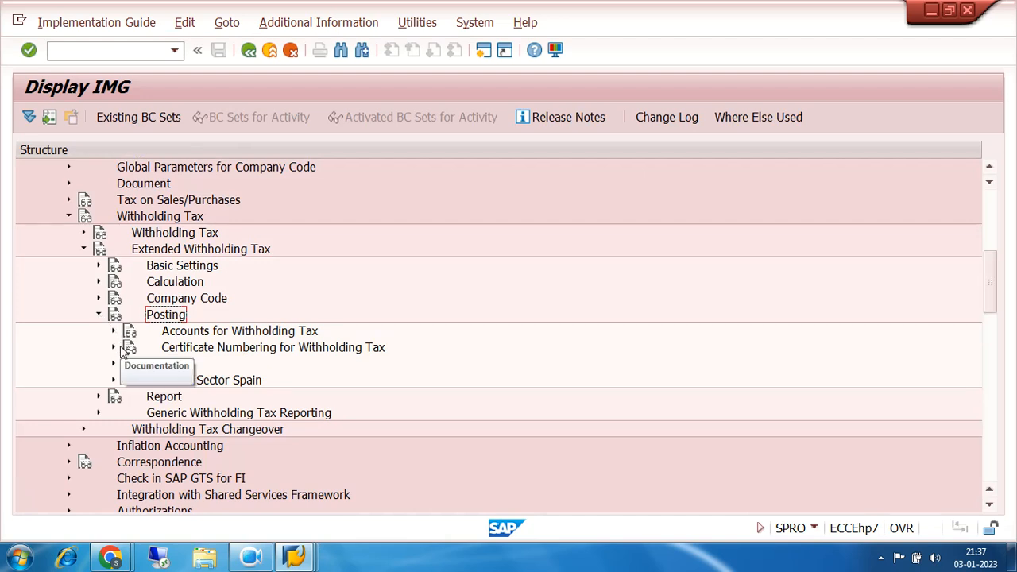
click(113, 332)
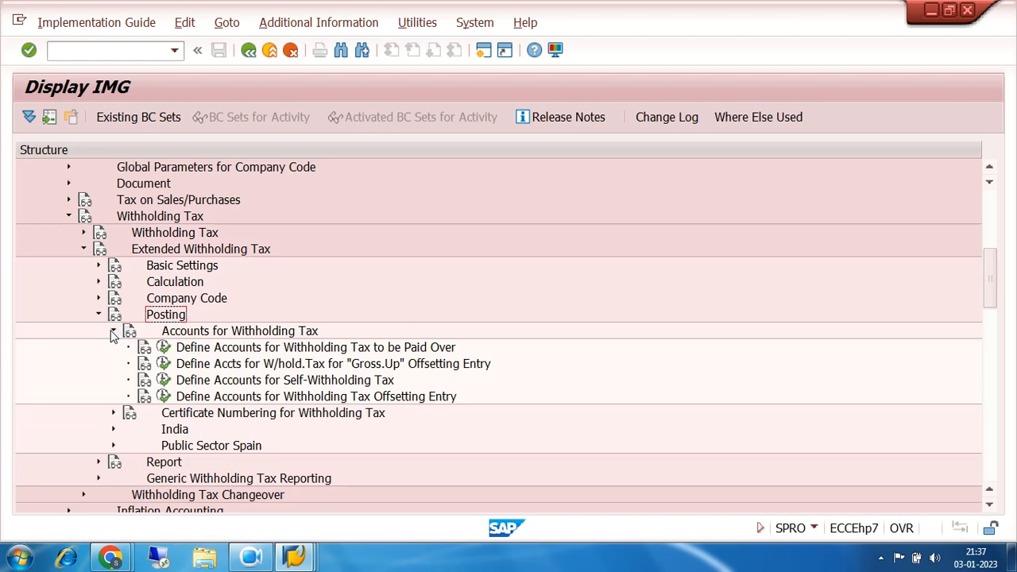
click(216, 350)
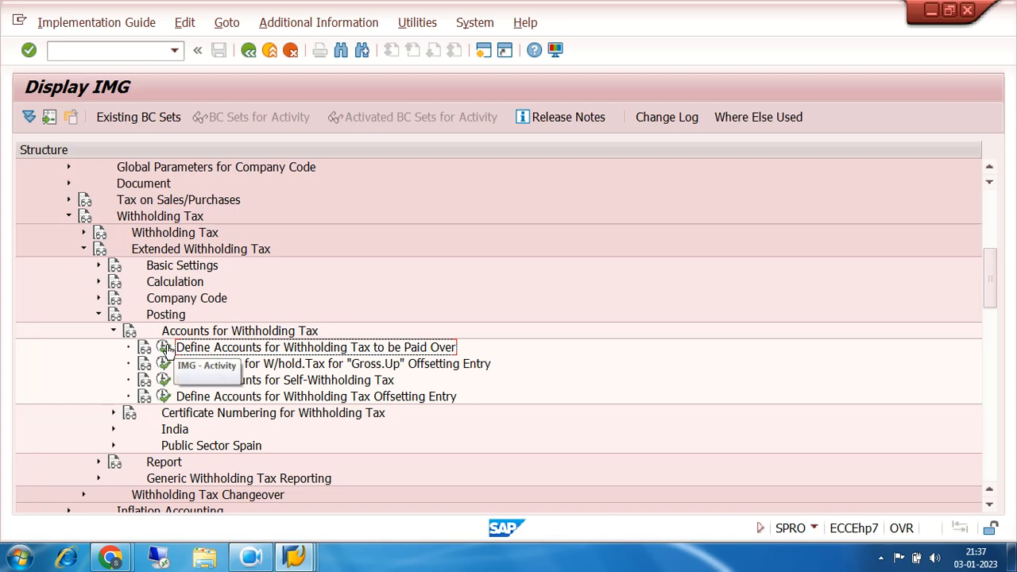
click(163, 349)
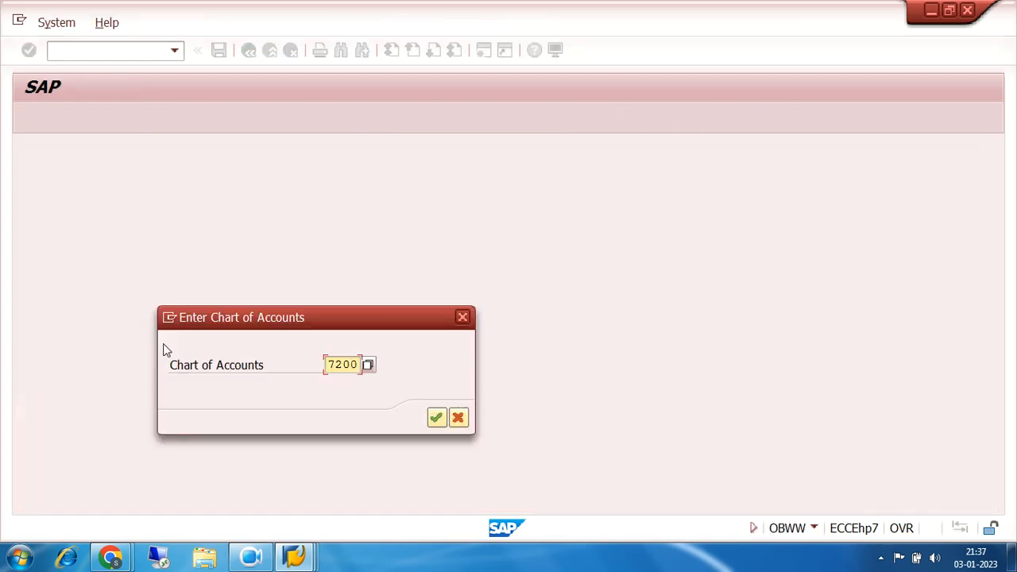
click(437, 417)
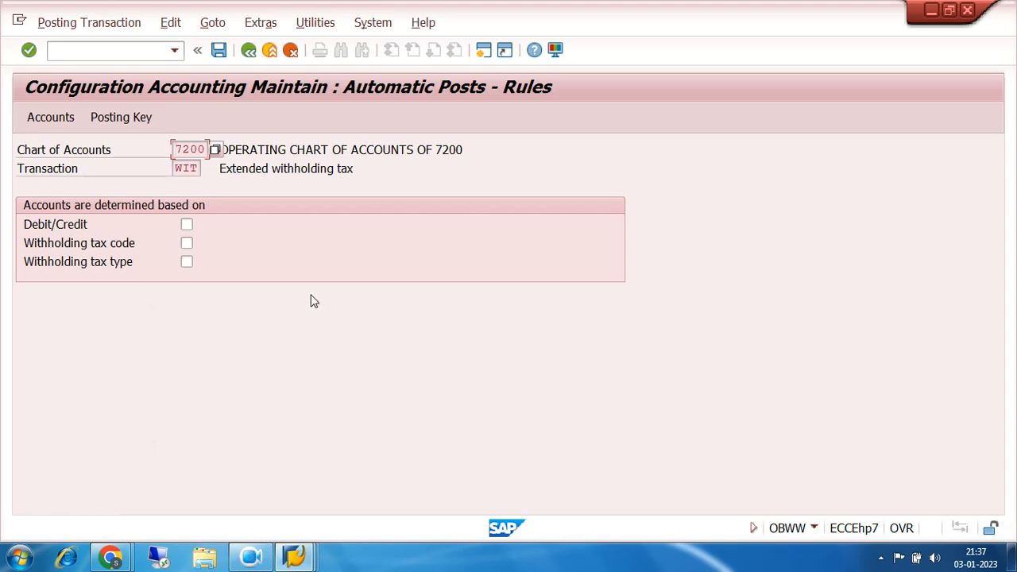
- Base the WIT account determination on withholding tax code and withholding tax type, and save the rules
click(190, 247)
click(189, 246)
click(188, 263)
click(218, 51)
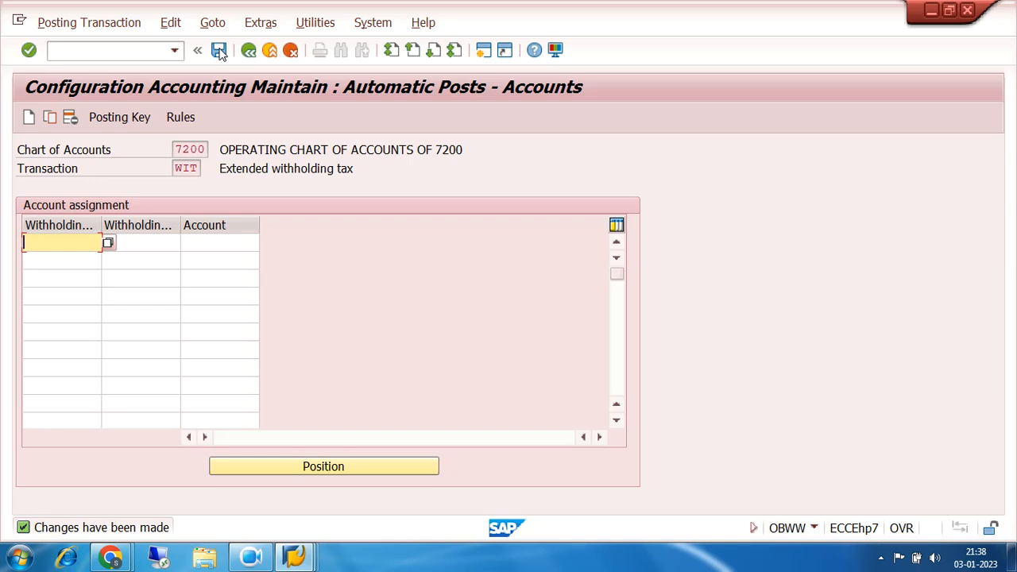
- Select withholding tax type 7I, 7200 INVOICE POSTING-194C, for the first account assignment row
click(108, 244)
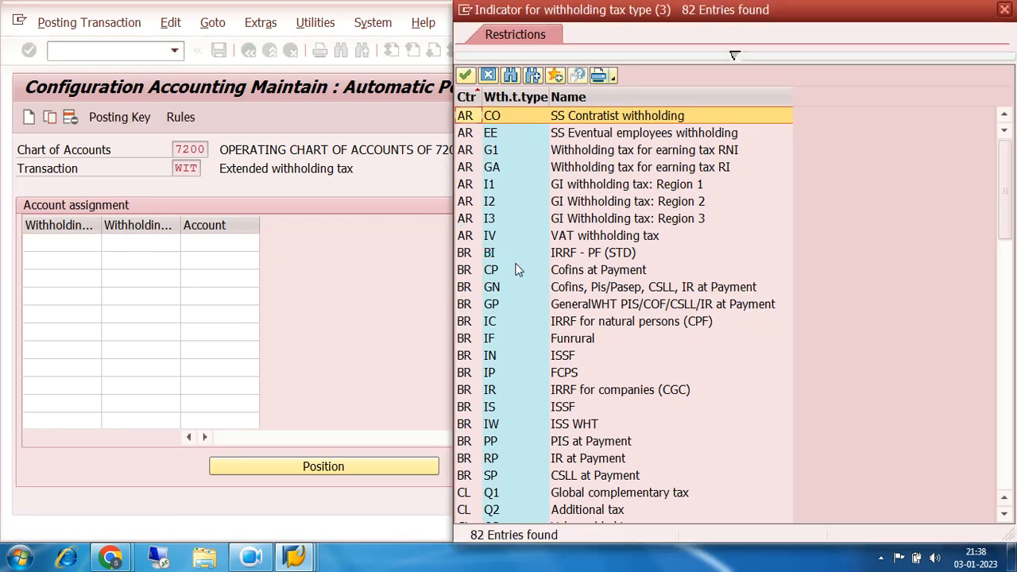
scroll(515, 270, down, 8)
scroll(515, 270, up, 2)
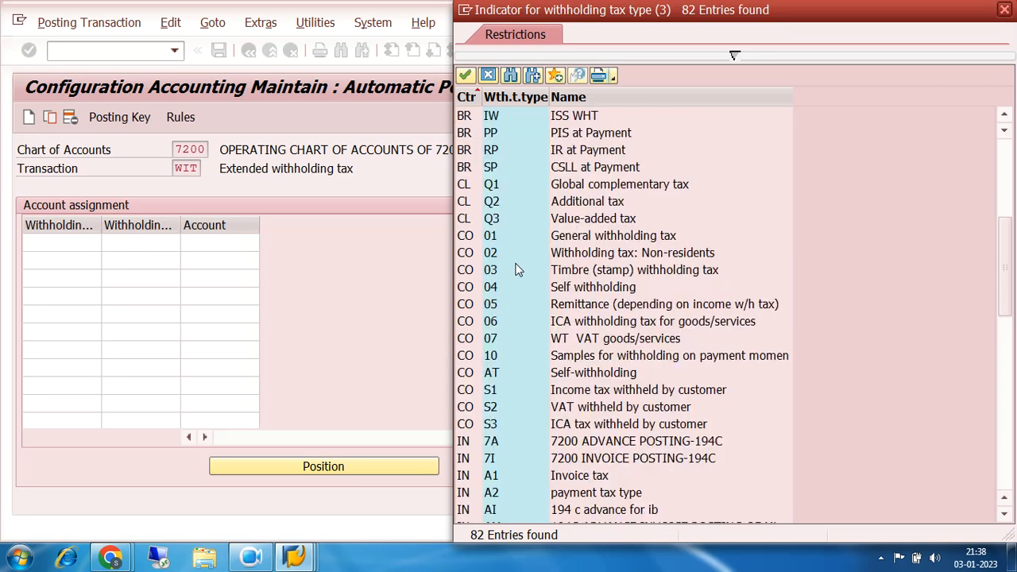
scroll(515, 270, down, 5)
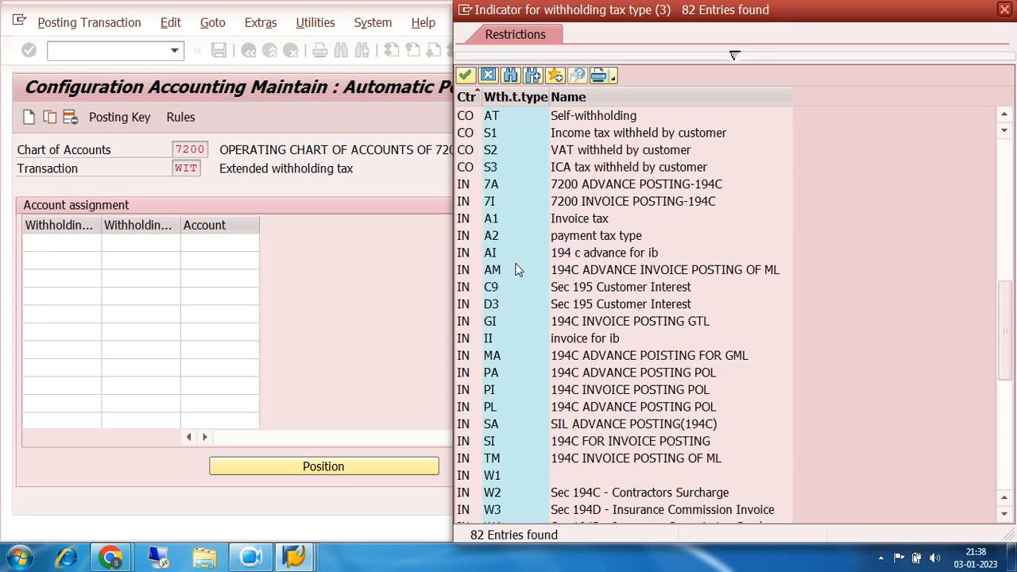
double_click(491, 202)
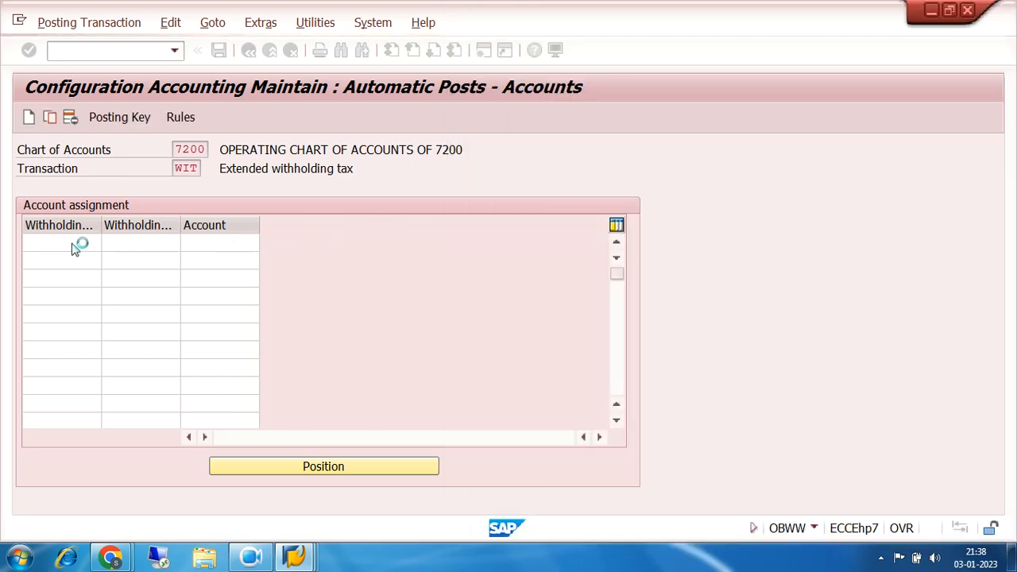
- Select withholding tax code 7I, 194C CONT INV POSTING-7200, for the first account assignment row
click(133, 240)
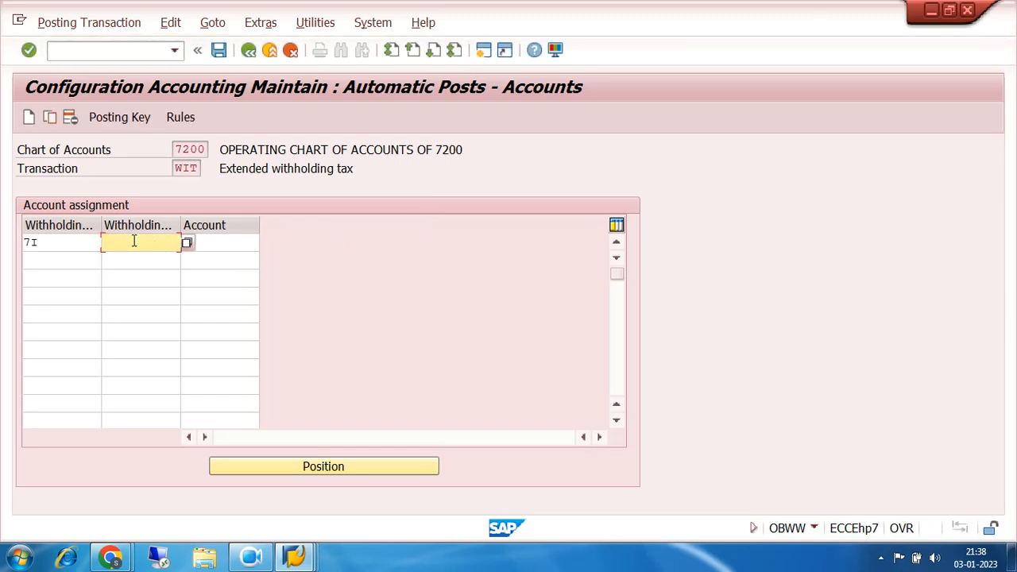
click(190, 246)
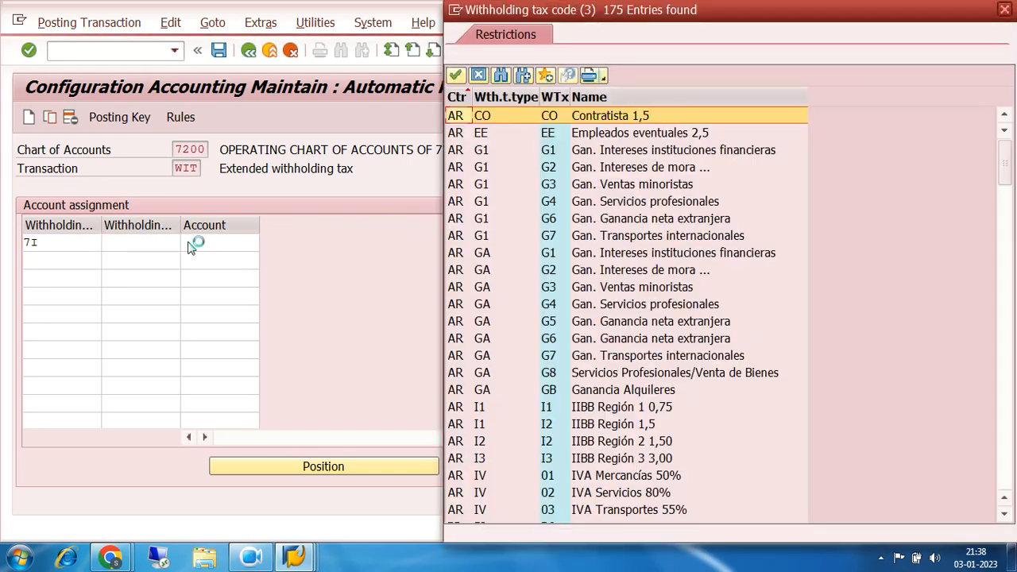
scroll(574, 327, down, 5)
scroll(574, 327, down, 15)
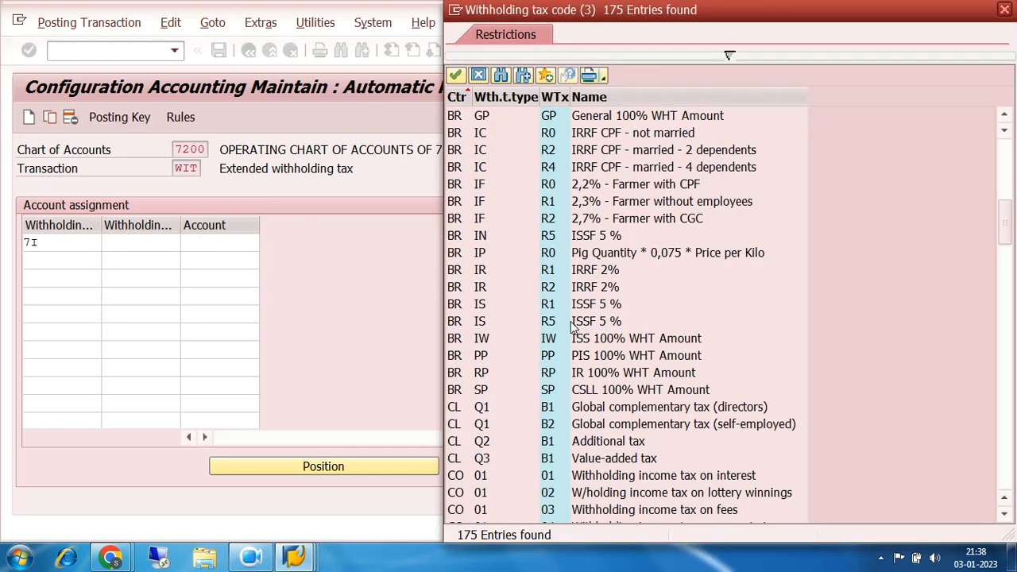
scroll(569, 326, down, 14)
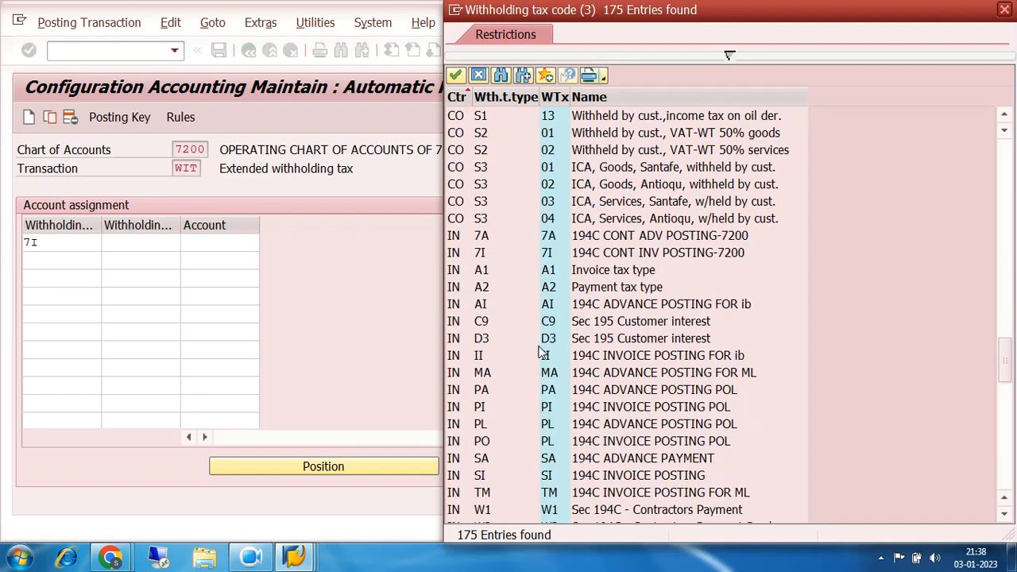
double_click(479, 253)
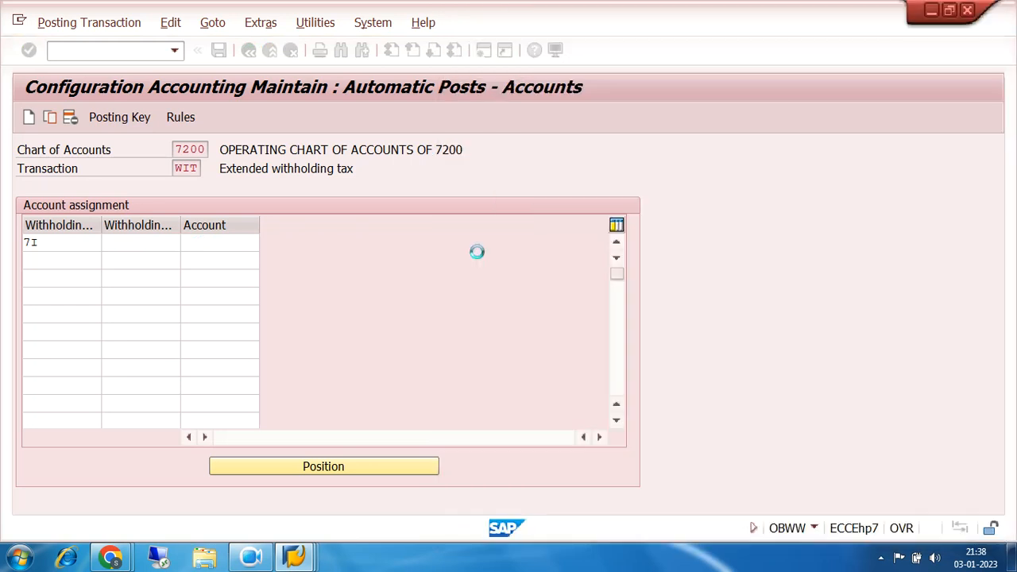
- Assign G/L account 100203, TDS PAYBLE-194C, to the 7I row, sorting the account list by number
click(234, 245)
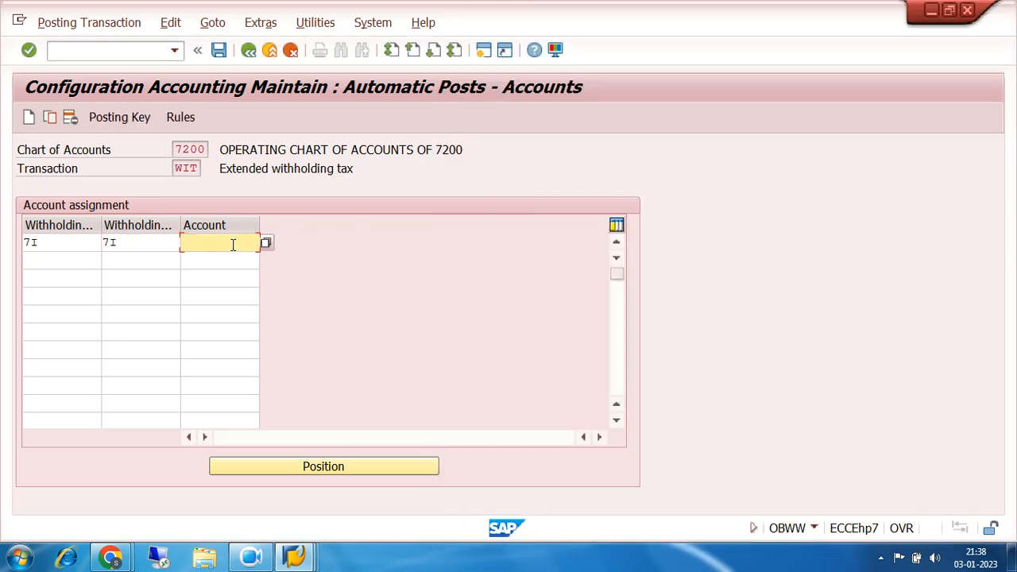
click(266, 242)
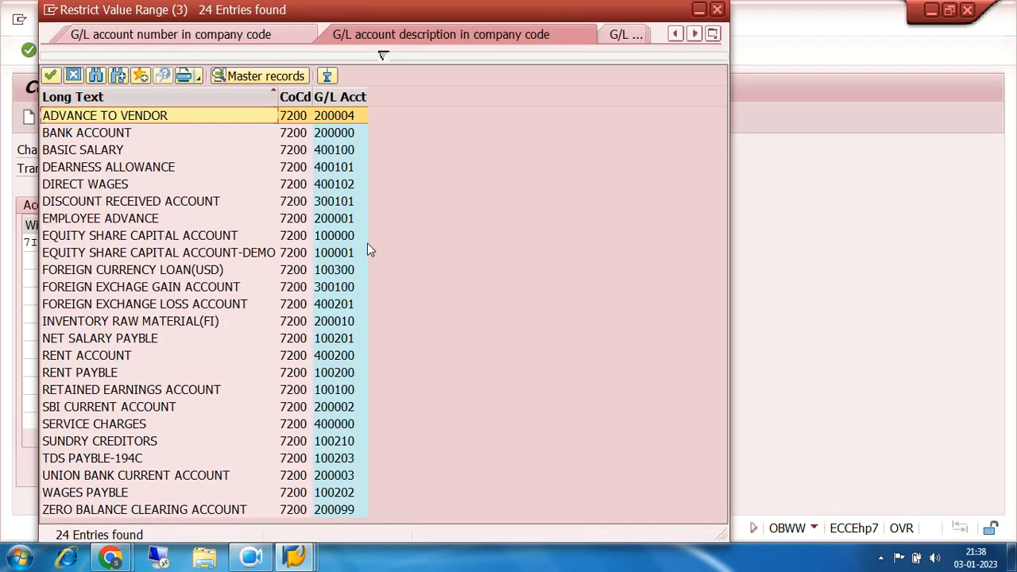
click(334, 94)
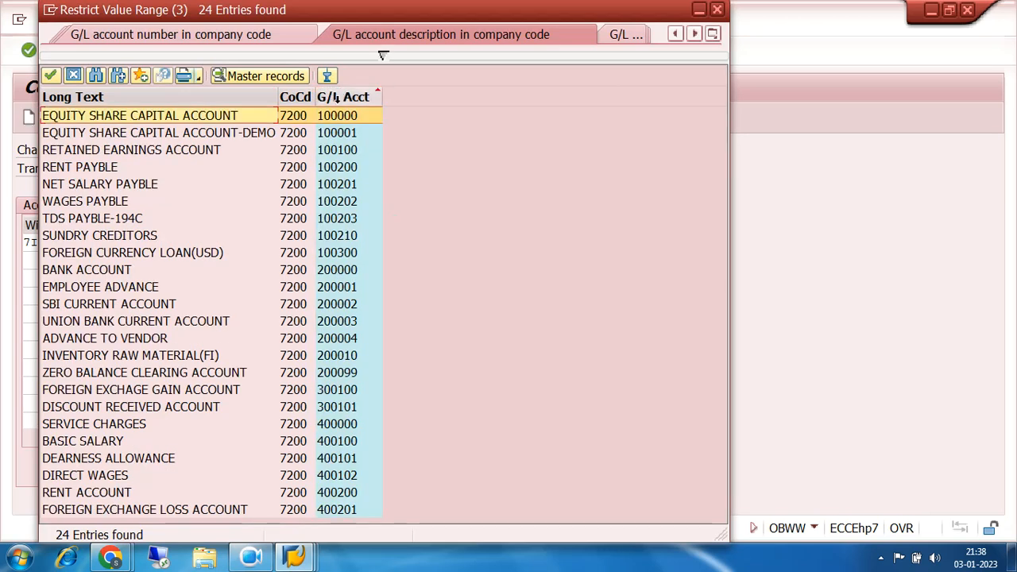
double_click(349, 218)
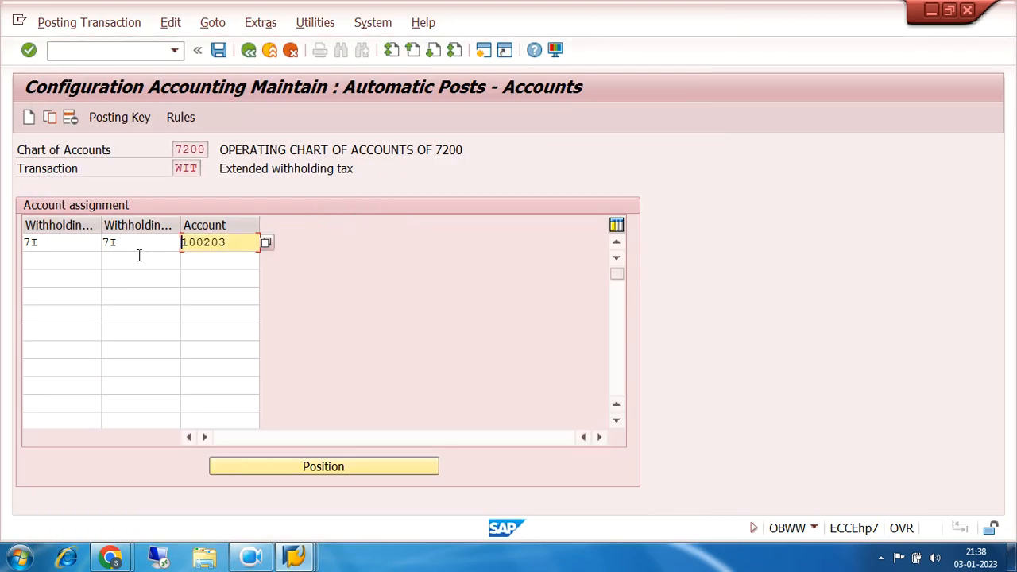
drag(229, 240, 166, 245)
- Add a second account assignment row with withholding tax type 7A, code 7A and account 100203, and save the assignments
click(55, 256)
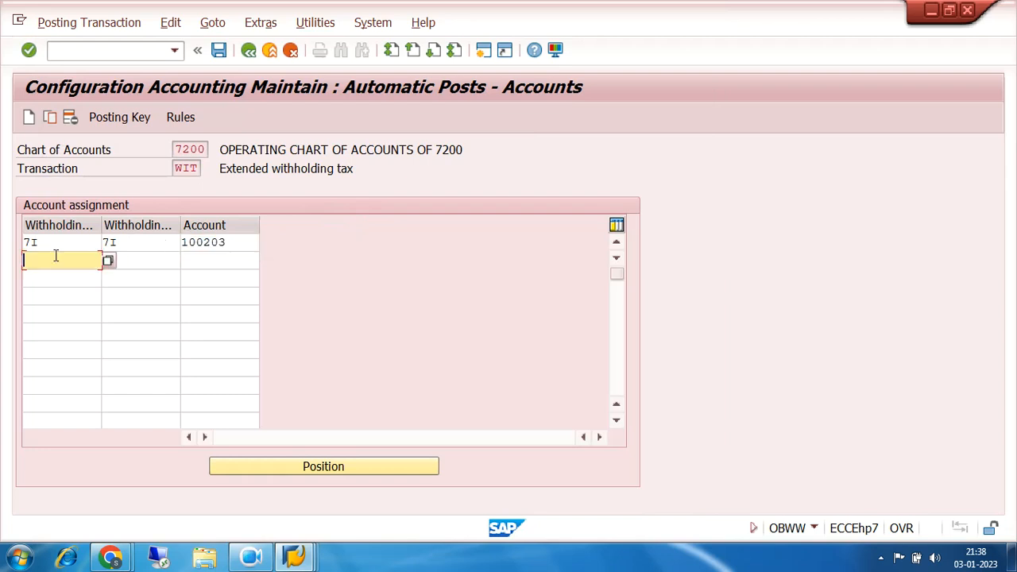
click(55, 242)
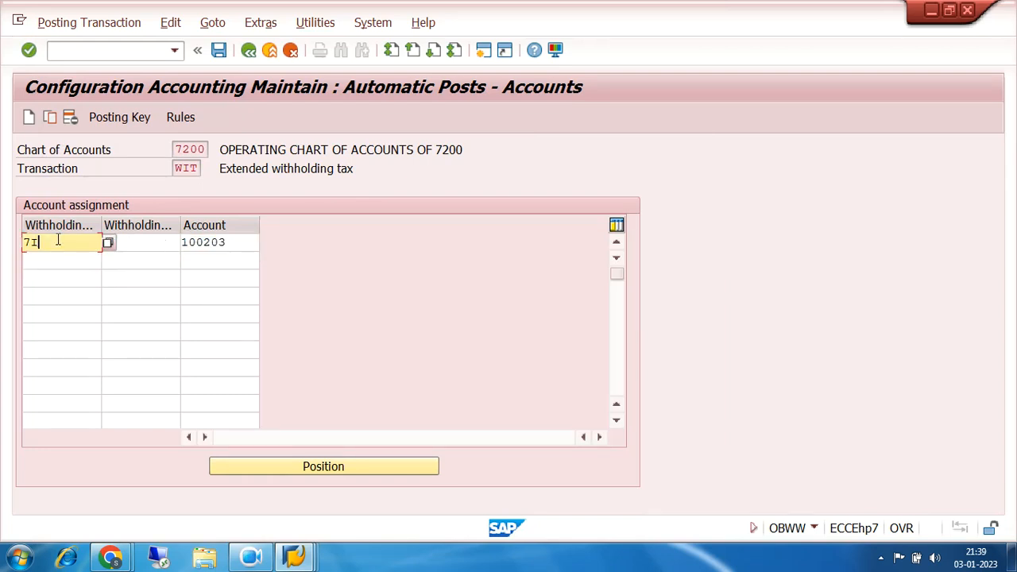
click(152, 242)
text(7I)
click(64, 261)
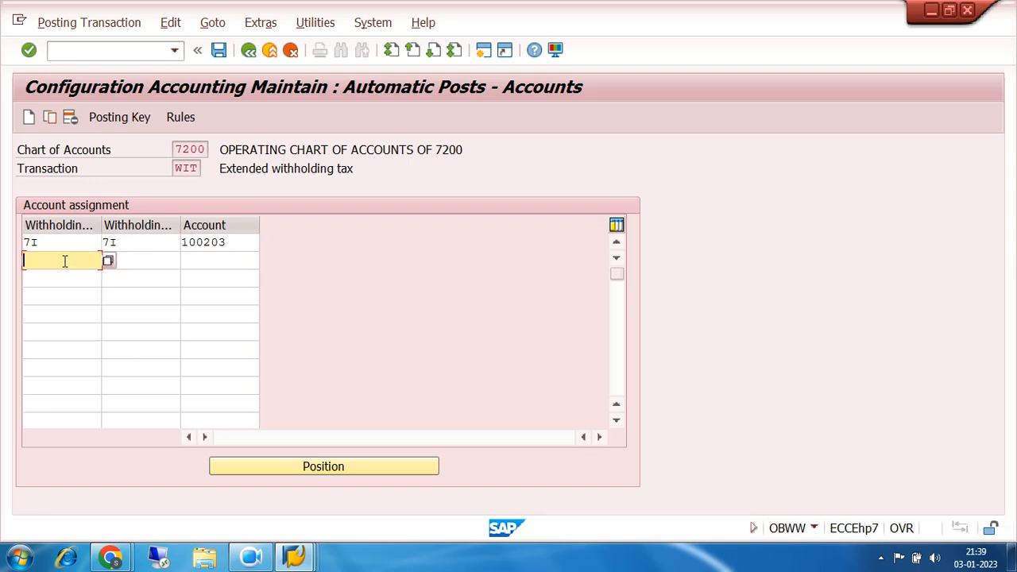
text(7A)
click(146, 263)
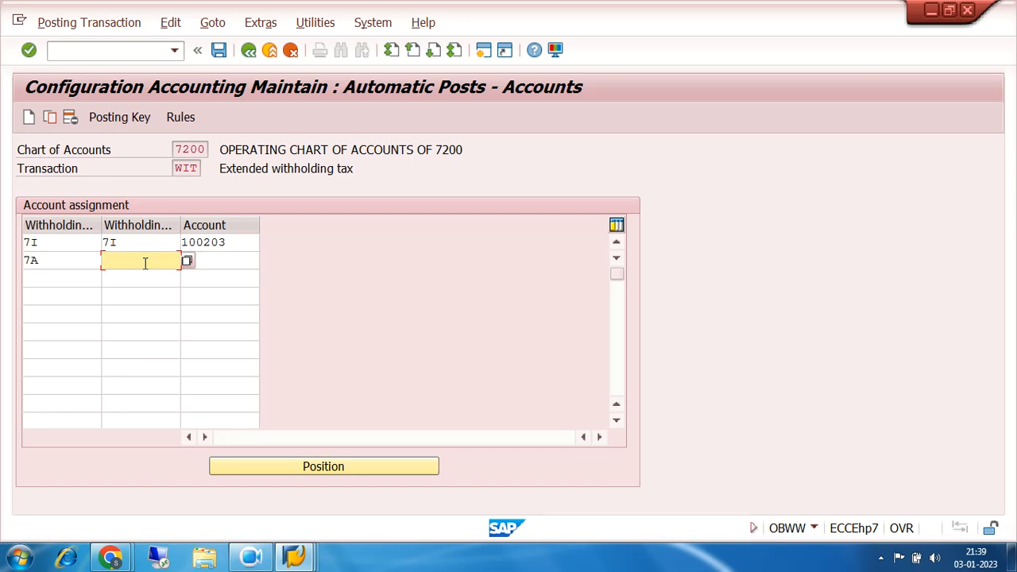
text(7A)
click(217, 259)
text(100203)
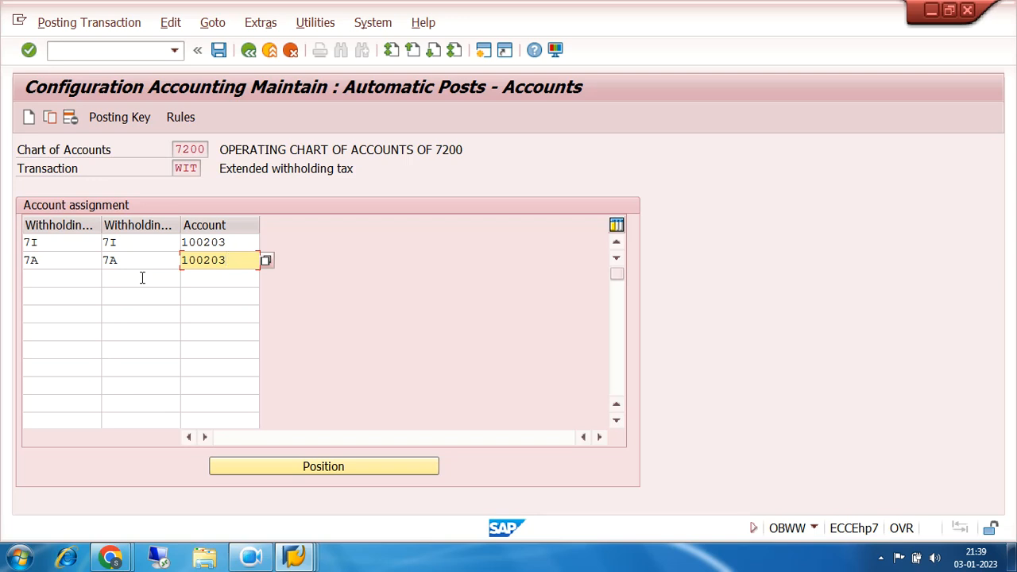
click(219, 51)
click(335, 306)
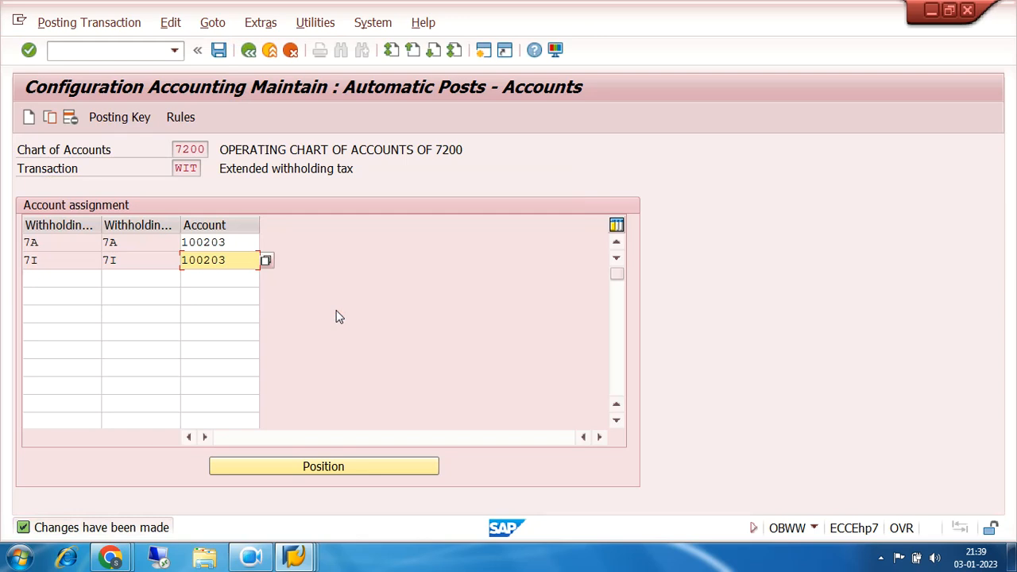
- Return to the implementation guide and collapse the Withholding Tax and Financial Accounting (New) nodes
click(249, 51)
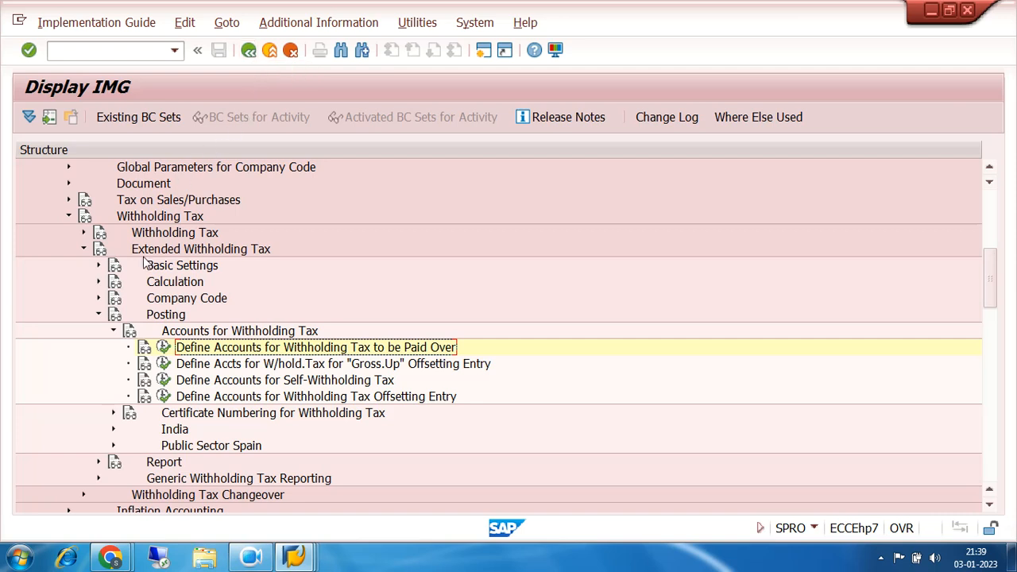
click(98, 315)
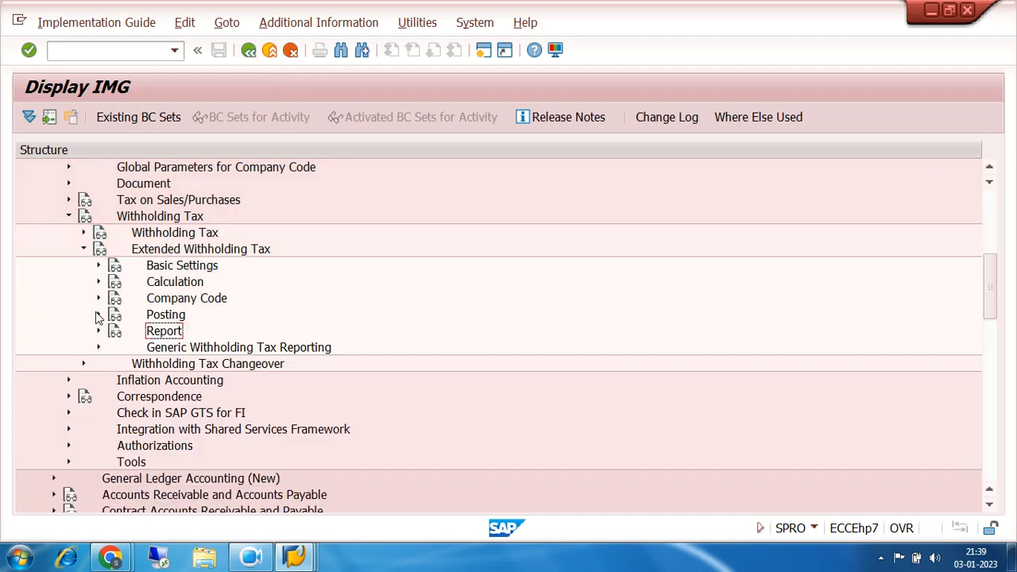
click(84, 248)
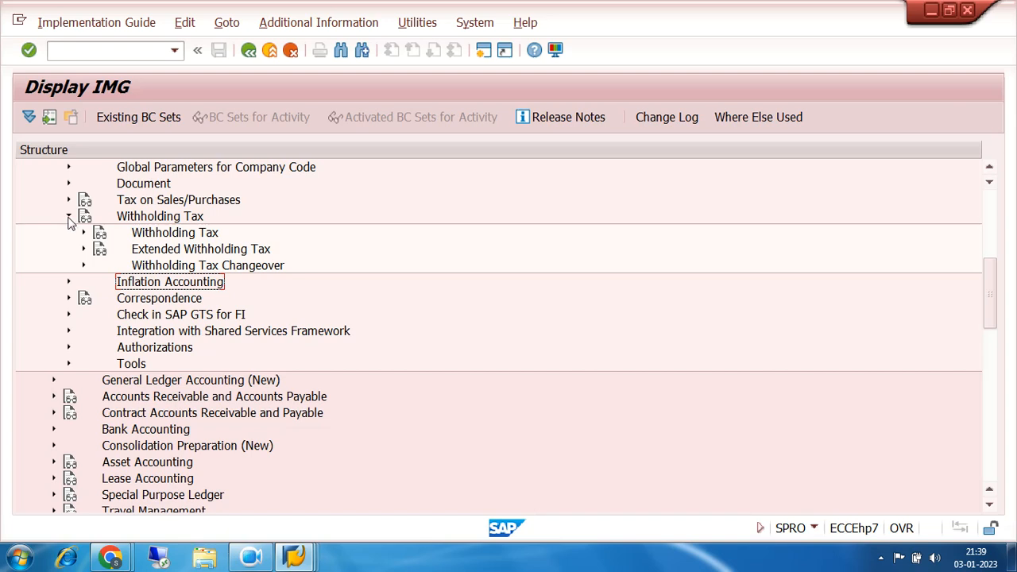
click(69, 217)
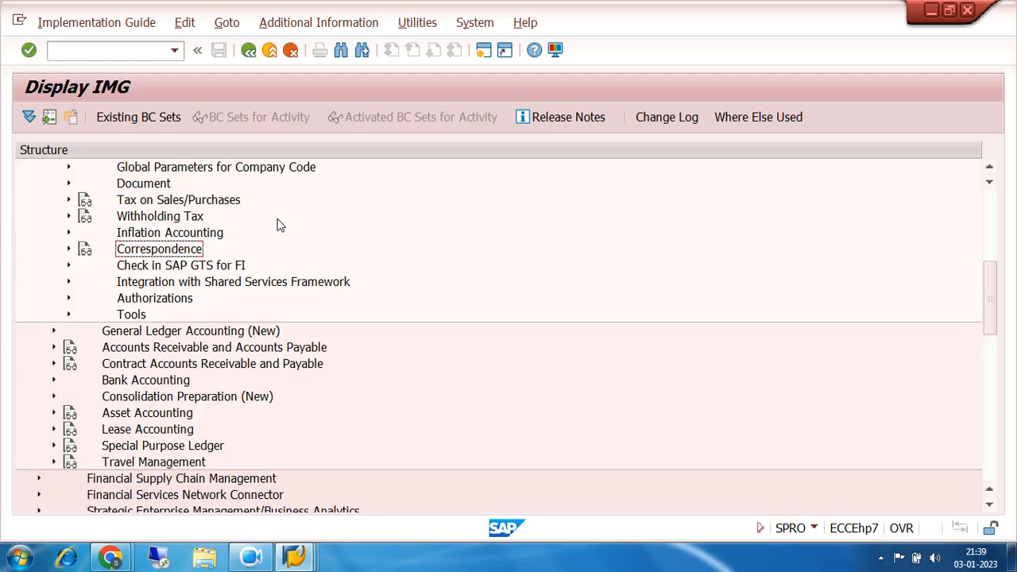
scroll(279, 226, up, 2)
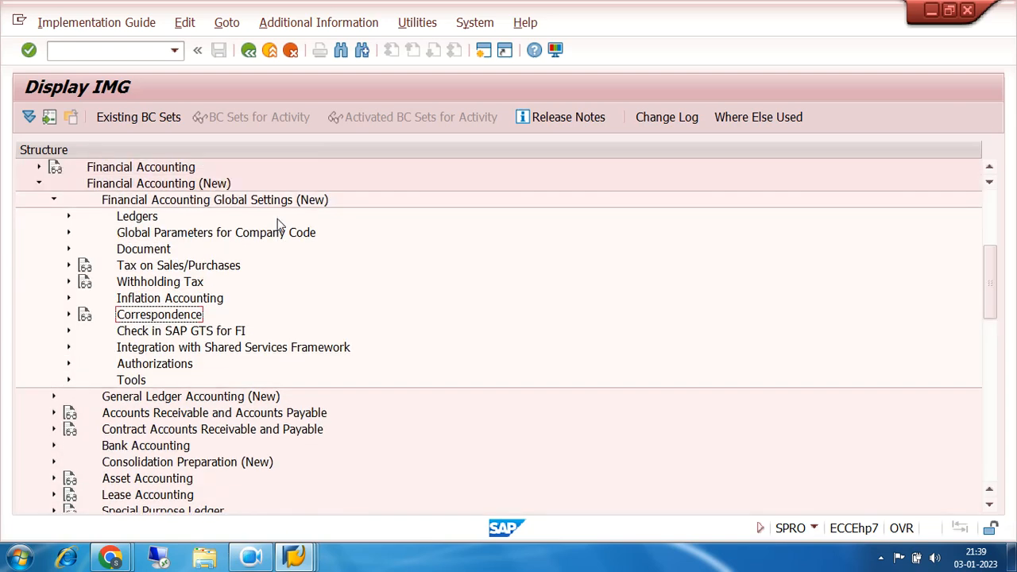
click(39, 184)
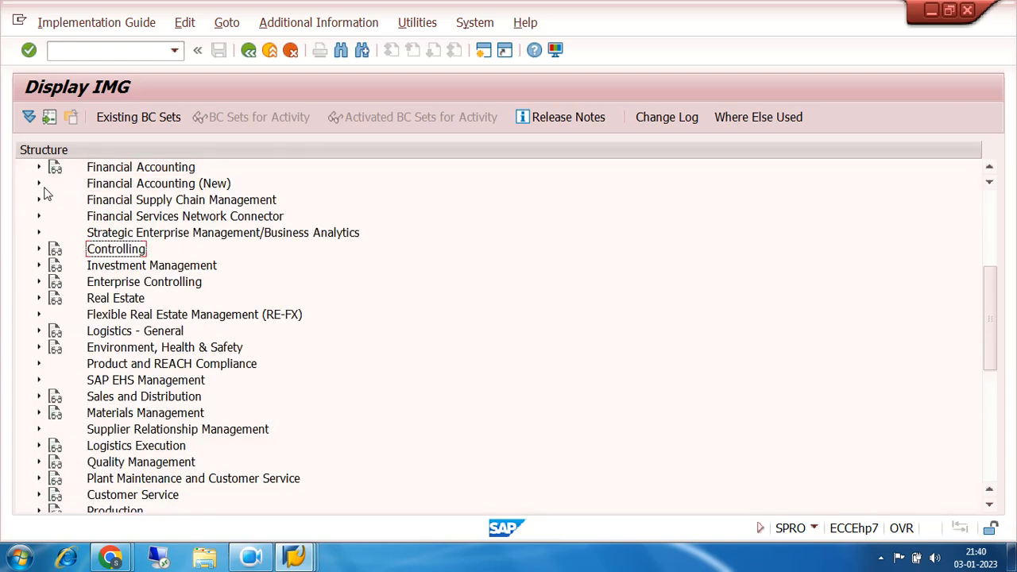
- Open Maintain Company Code Settings under Logistics - General, Tax on Goods Movements, India, Basic Settings
click(39, 332)
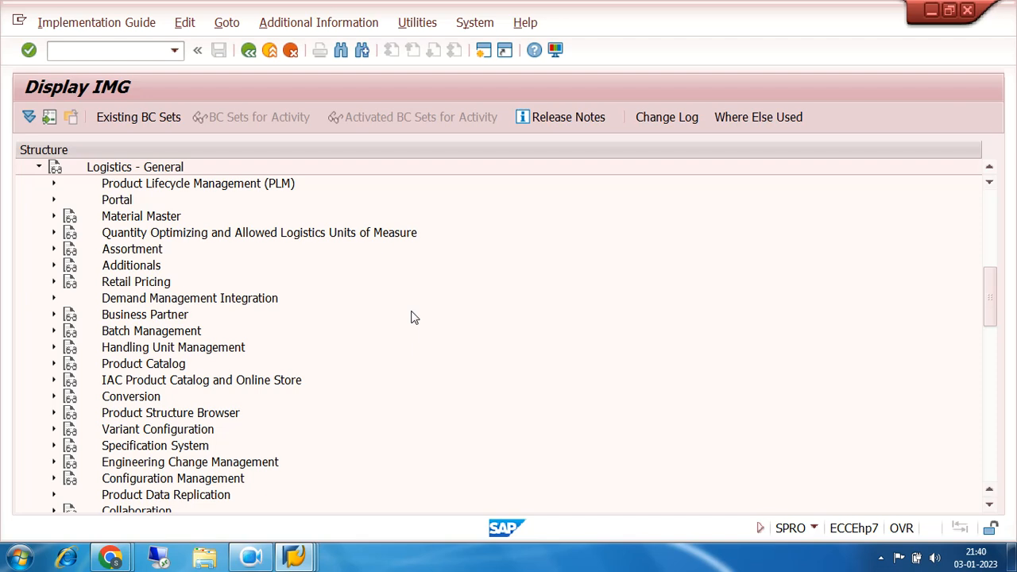
scroll(411, 317, down, 4)
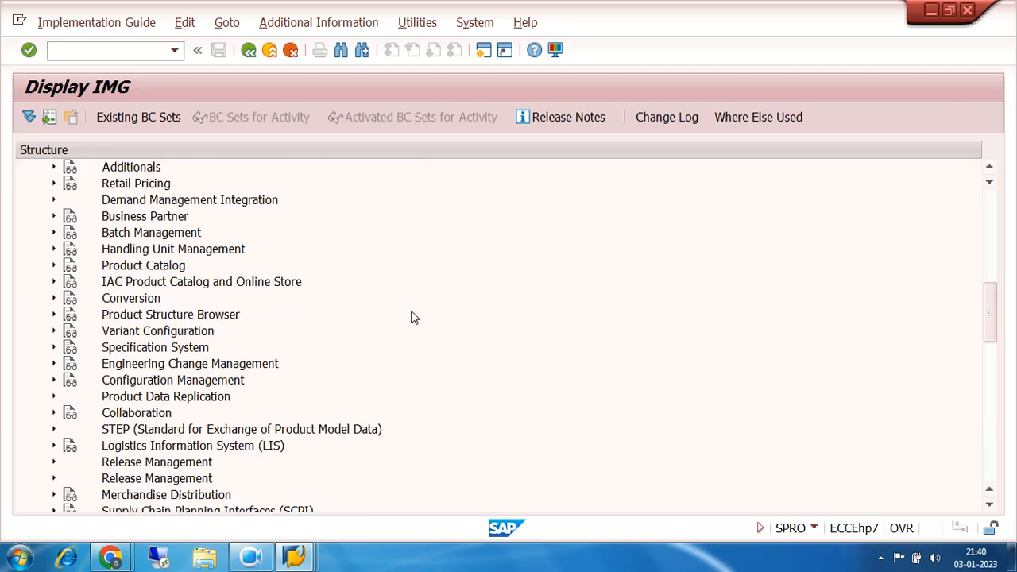
scroll(412, 319, down, 1)
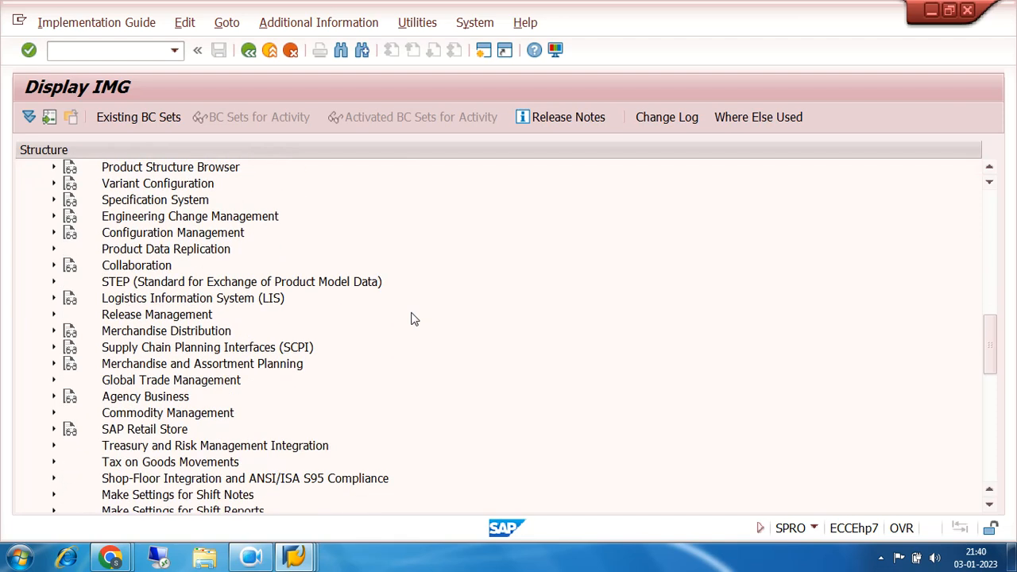
click(53, 462)
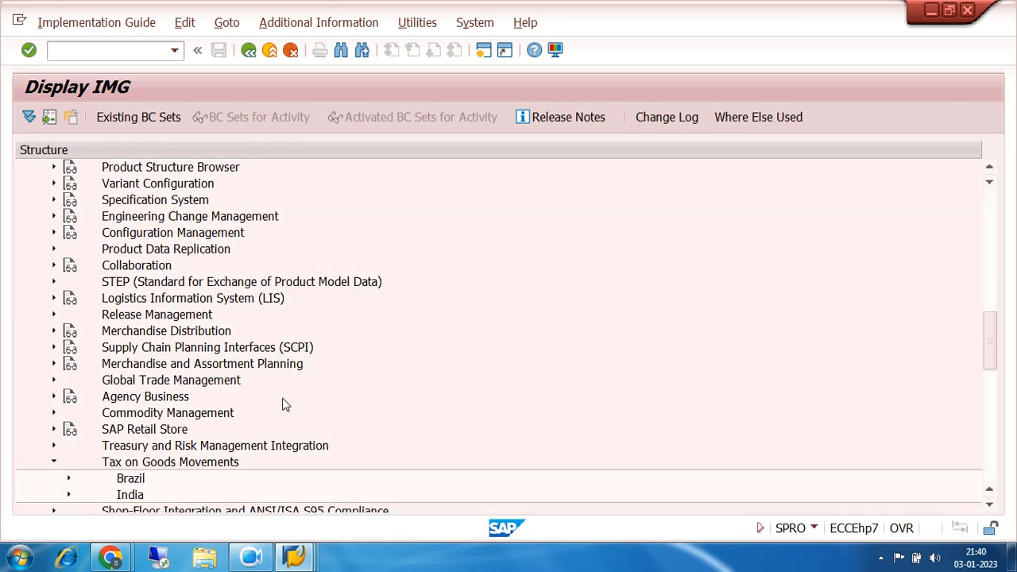
scroll(468, 346, down, 2)
click(125, 368)
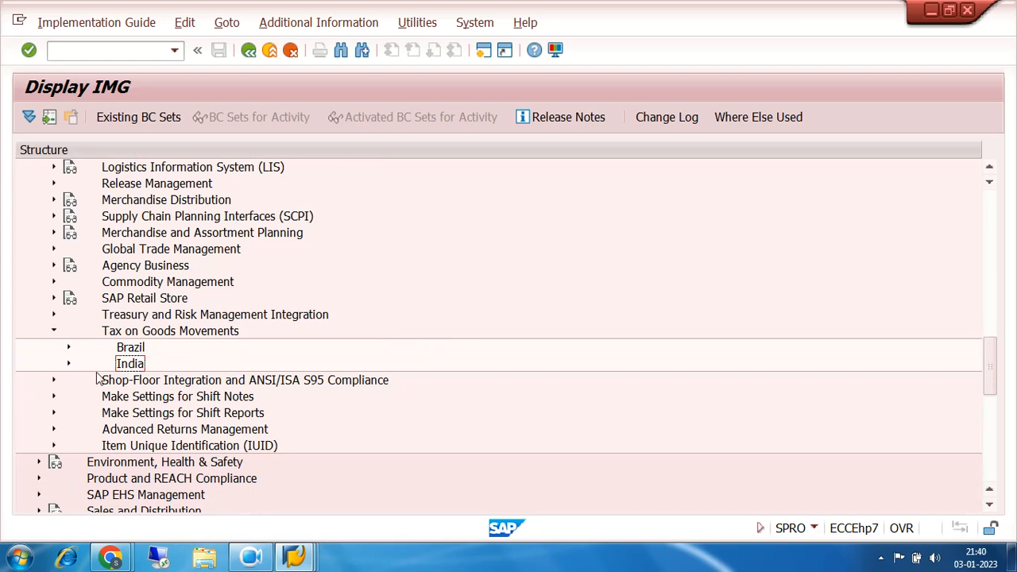
click(69, 364)
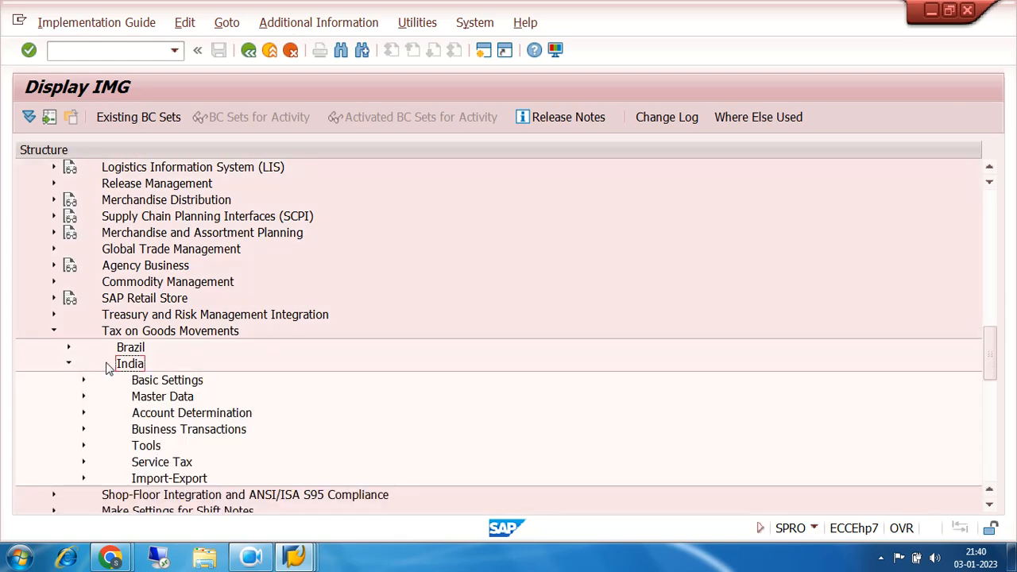
scroll(495, 299, down, 1)
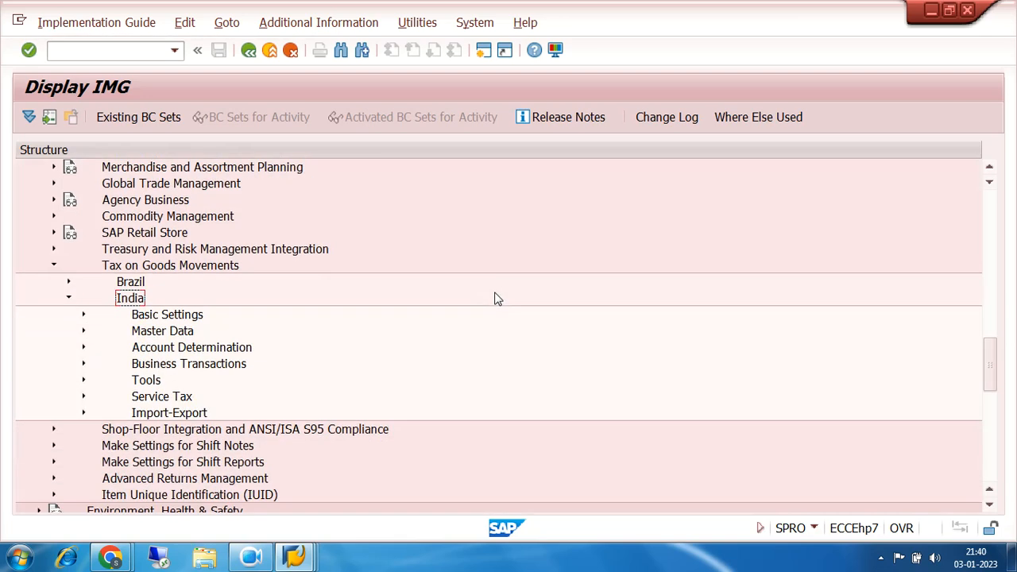
click(84, 316)
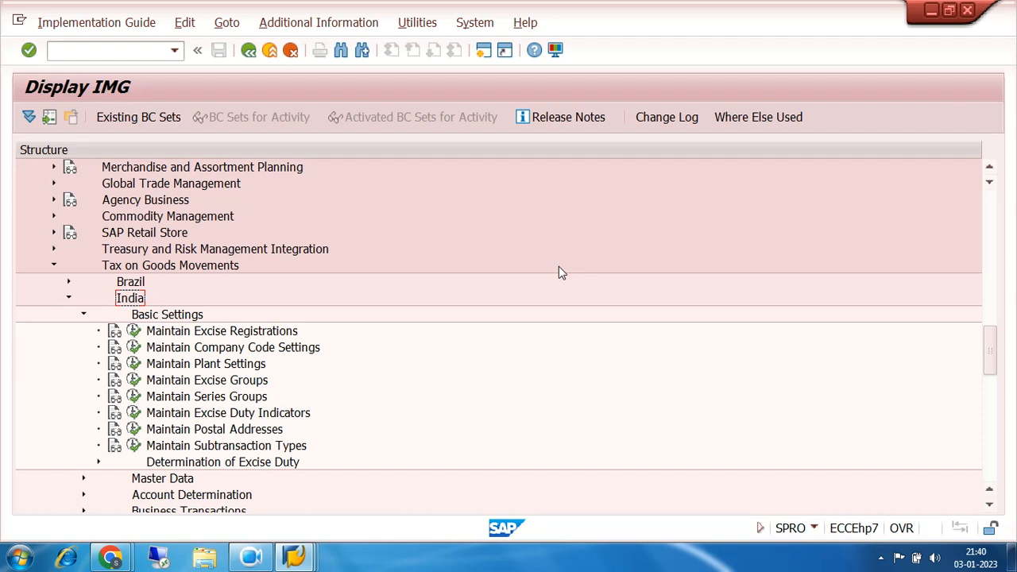
click(135, 351)
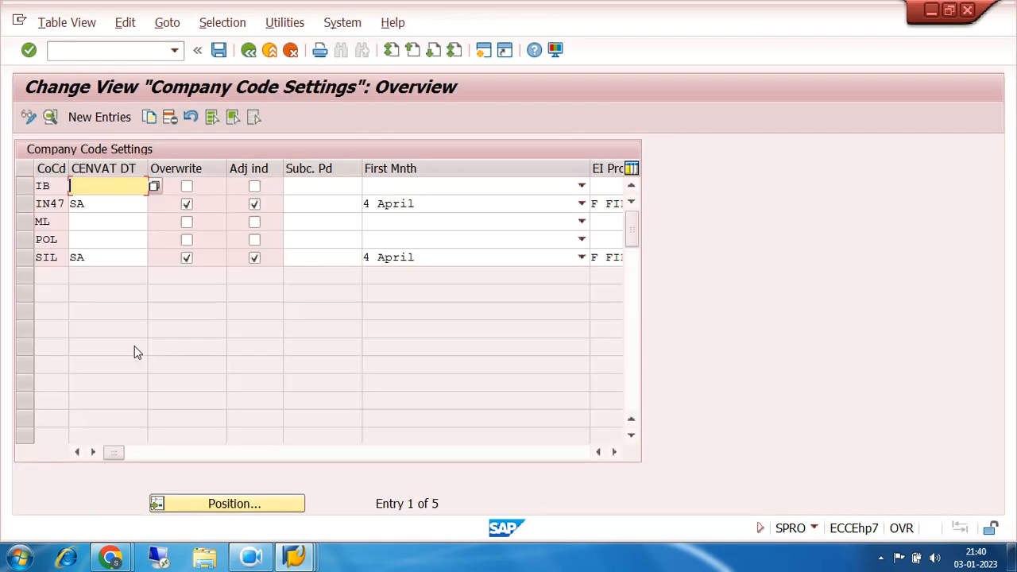
- Add a company code settings entry for 7200, save it to the proposed customizing request, and return to the implementation guide
click(92, 117)
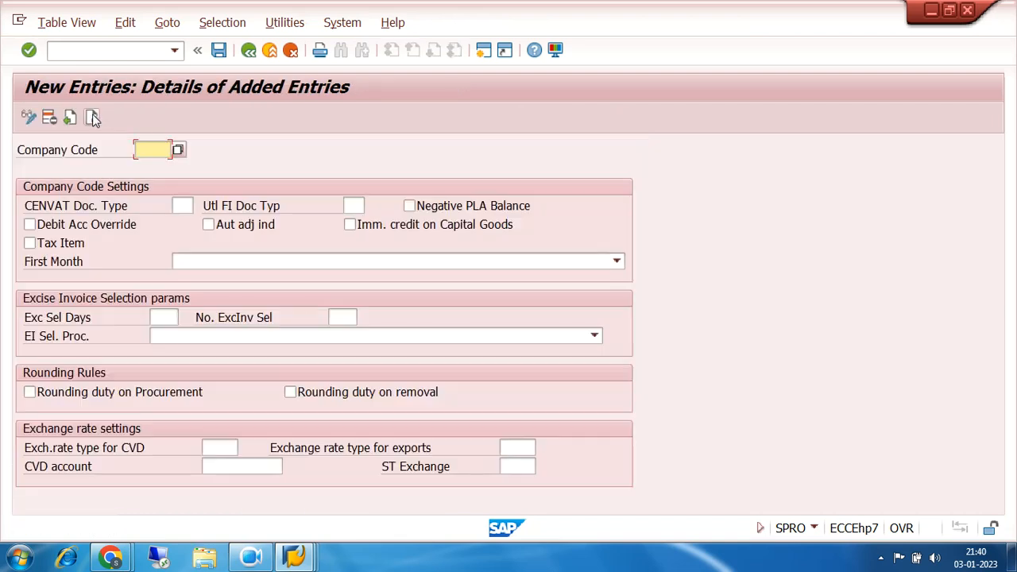
text(7200)
click(219, 50)
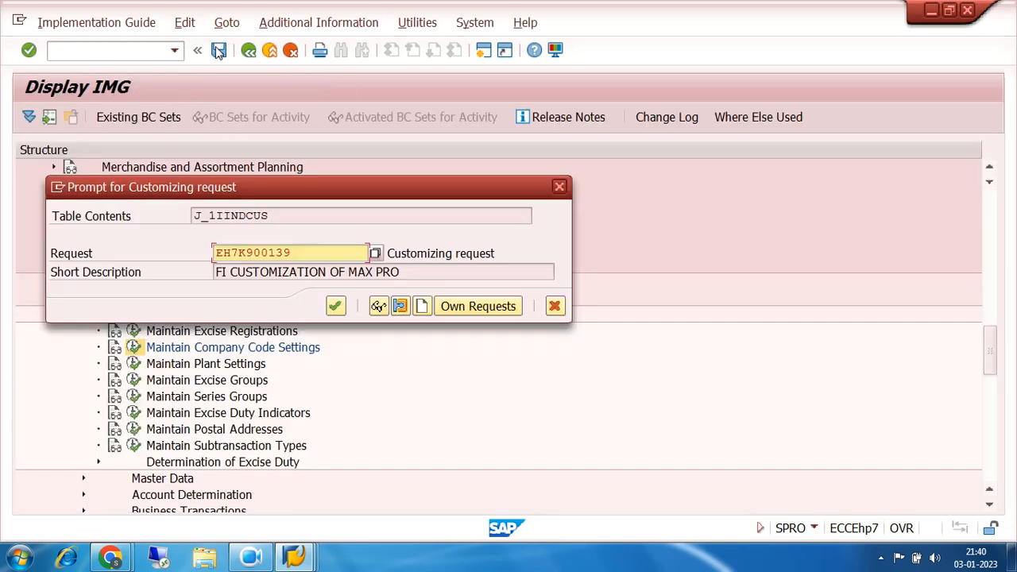
click(336, 306)
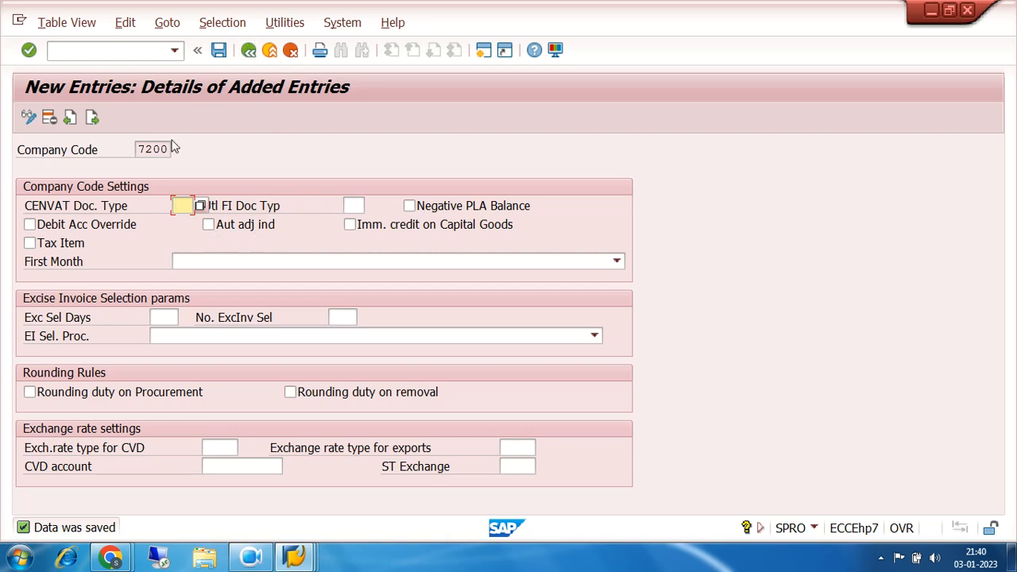
click(251, 50)
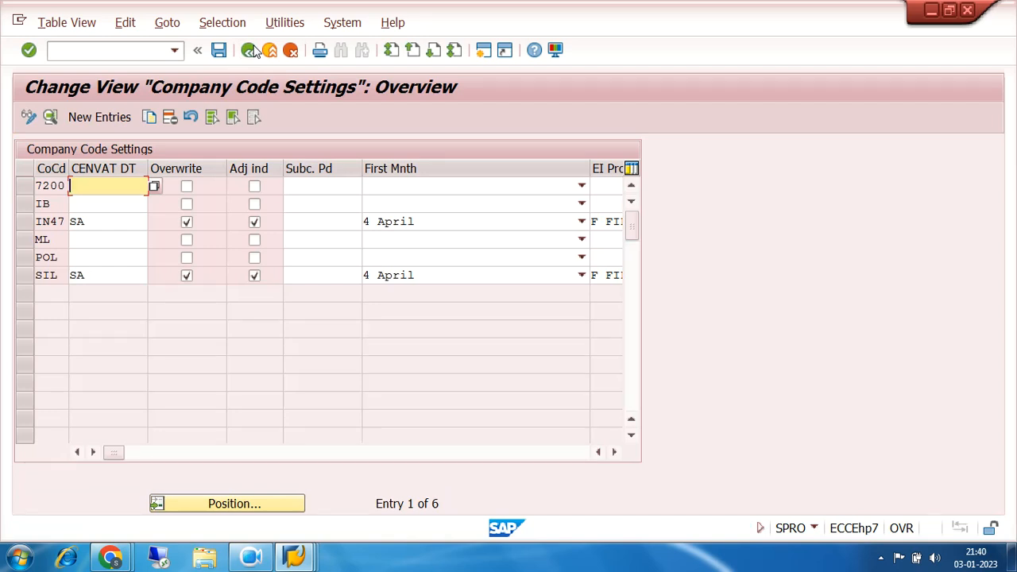
click(249, 50)
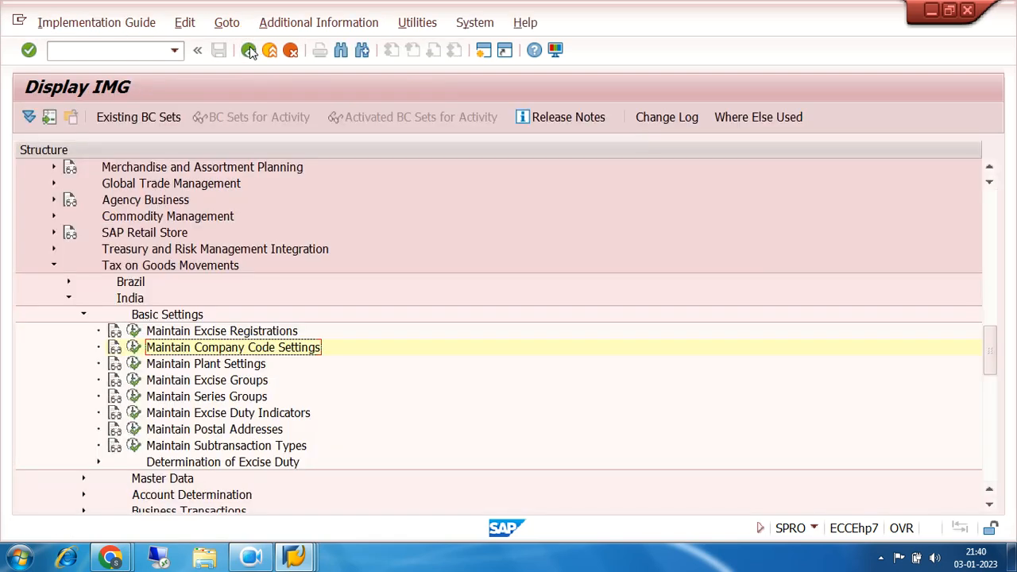
- Leave customizing and start the change vendor transaction XK02
click(249, 50)
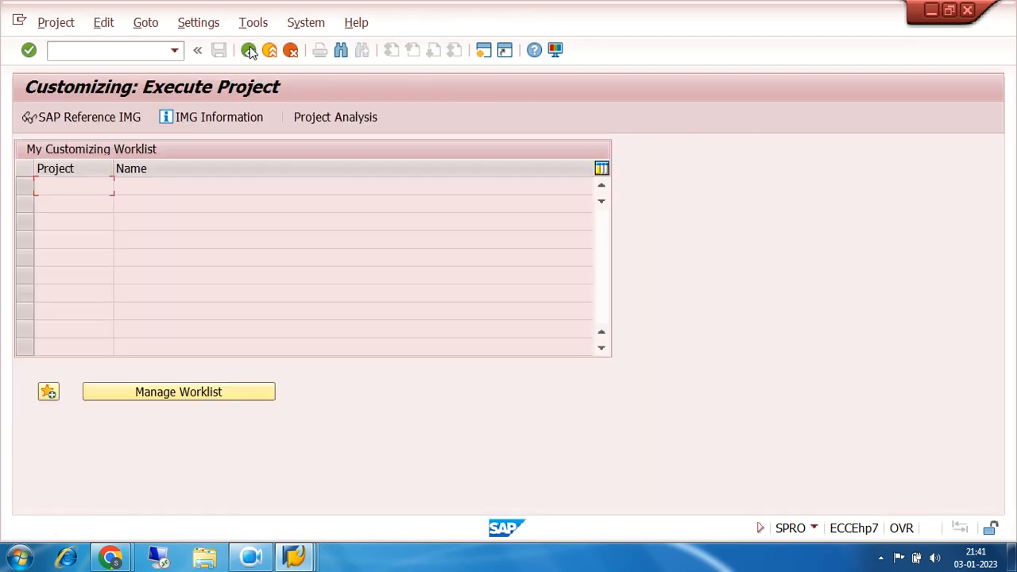
click(249, 50)
click(112, 50)
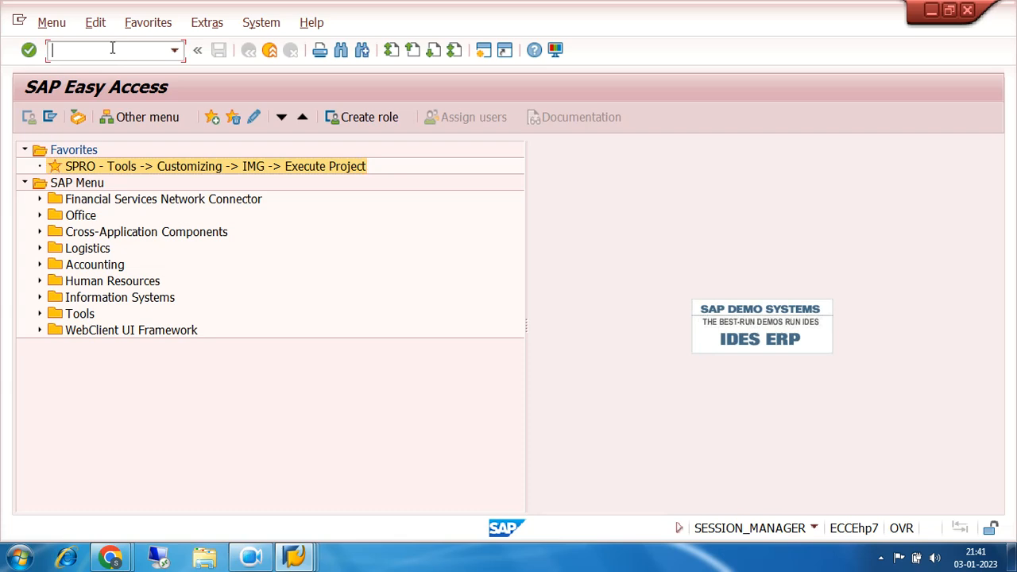
text(XK02)
key(Return)
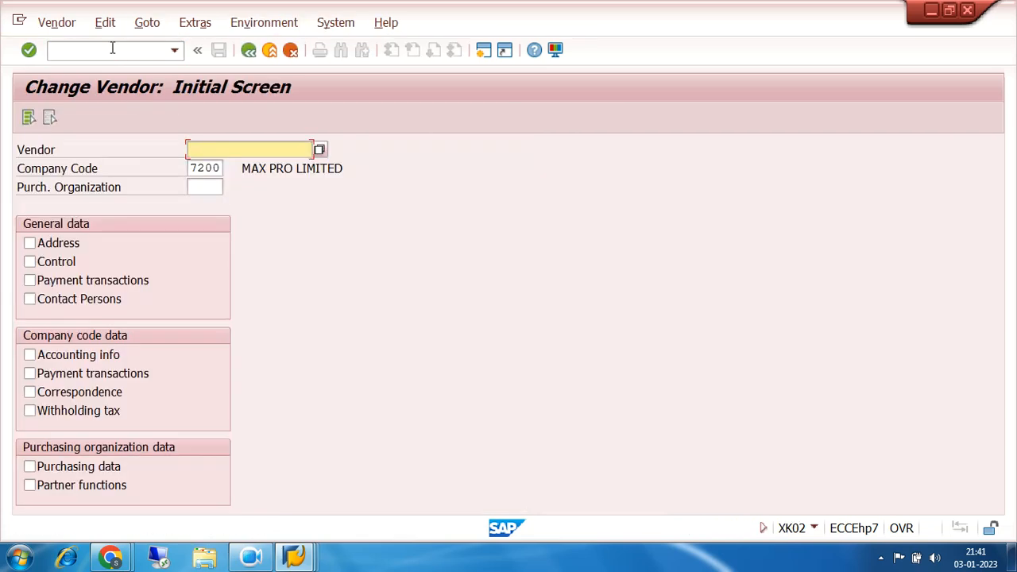
- Select vendor TRIDENT IND LTD in company code 7200 and open its withholding tax data for changing
click(321, 149)
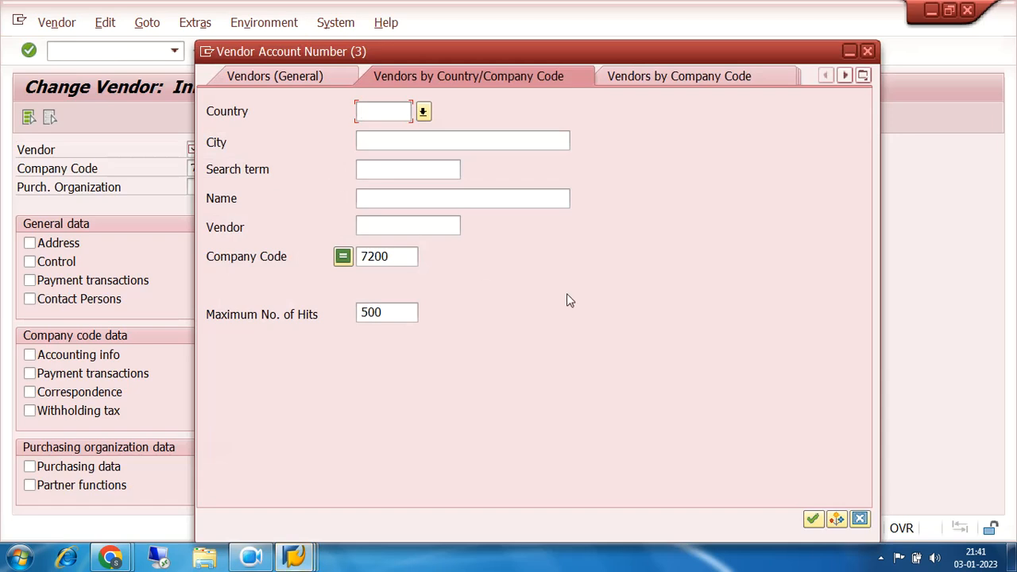
click(812, 519)
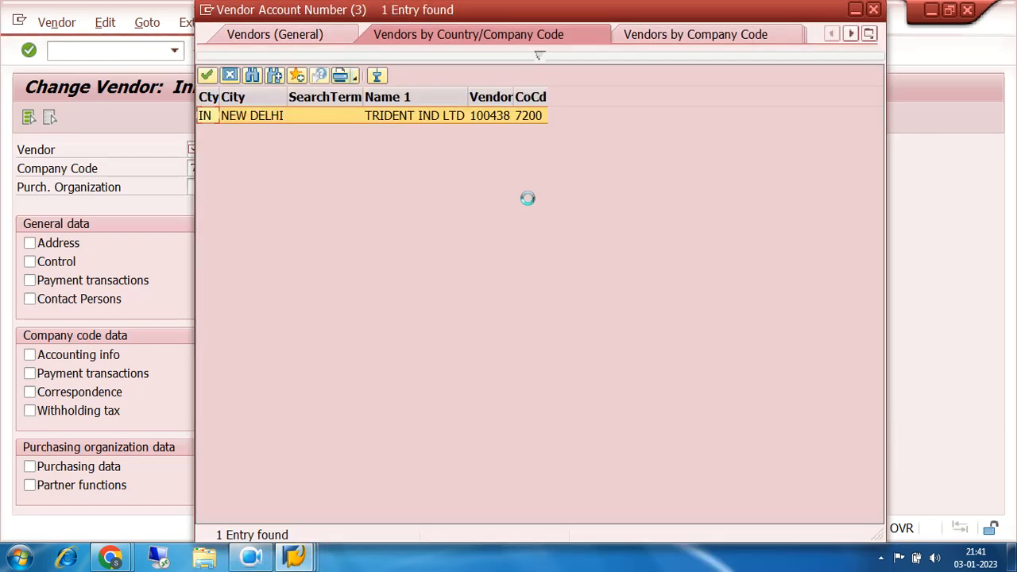
click(491, 116)
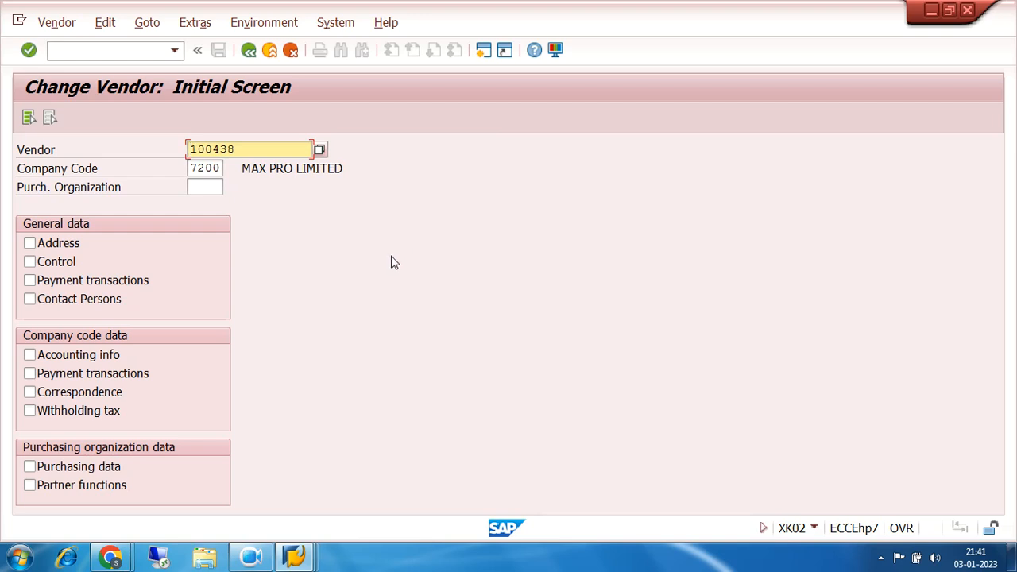
click(29, 412)
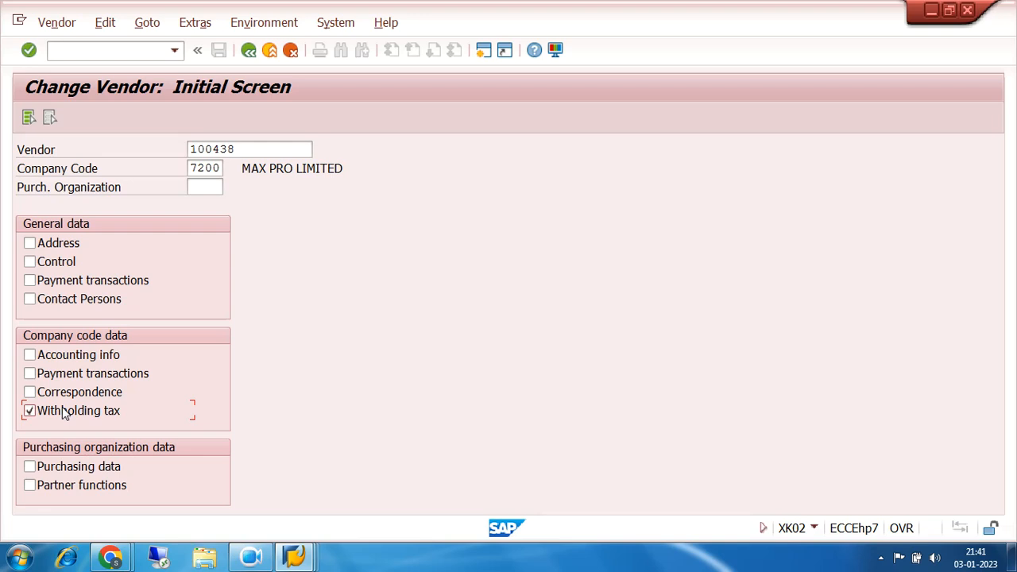
key(Return)
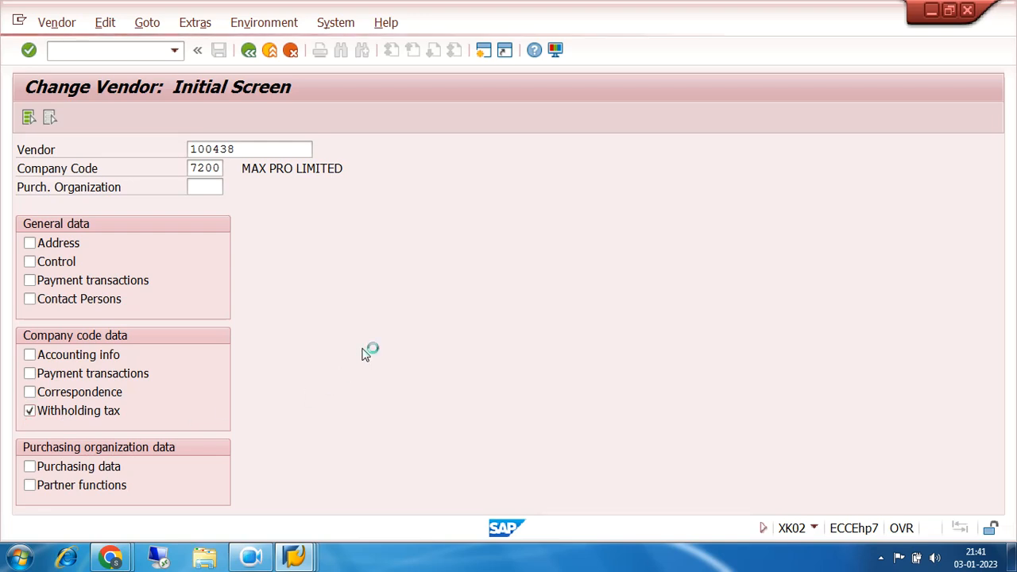
click(252, 558)
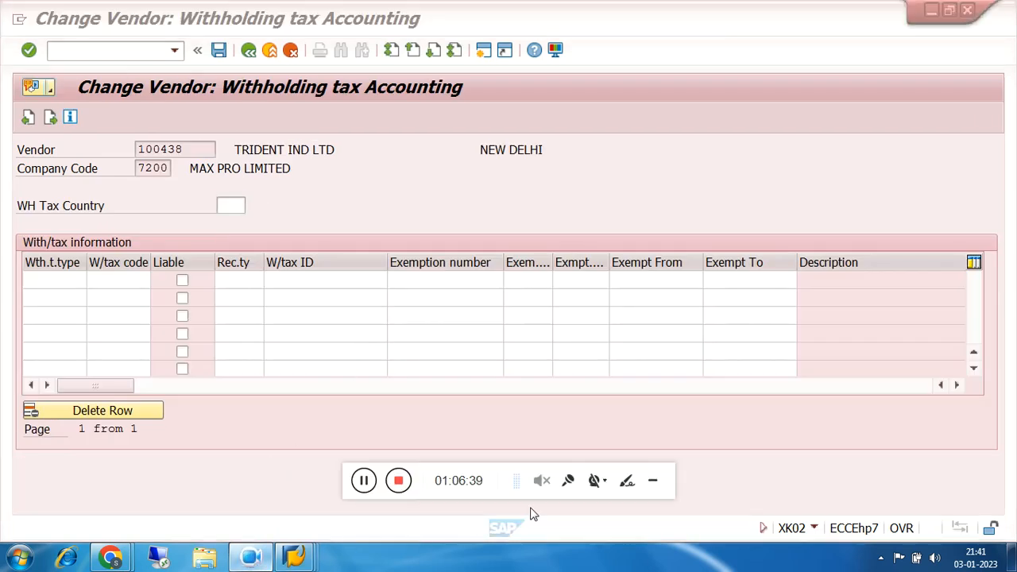
- Set the withholding tax country to IN and enter tax type 7I with code 7I, marked liable, with recipient type CO
click(653, 481)
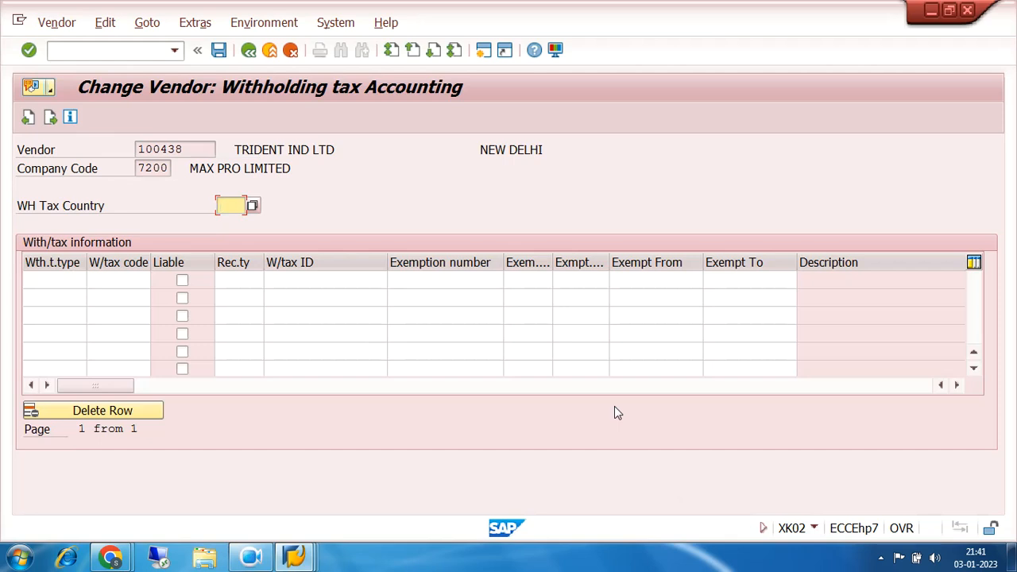
text(IN)
click(66, 279)
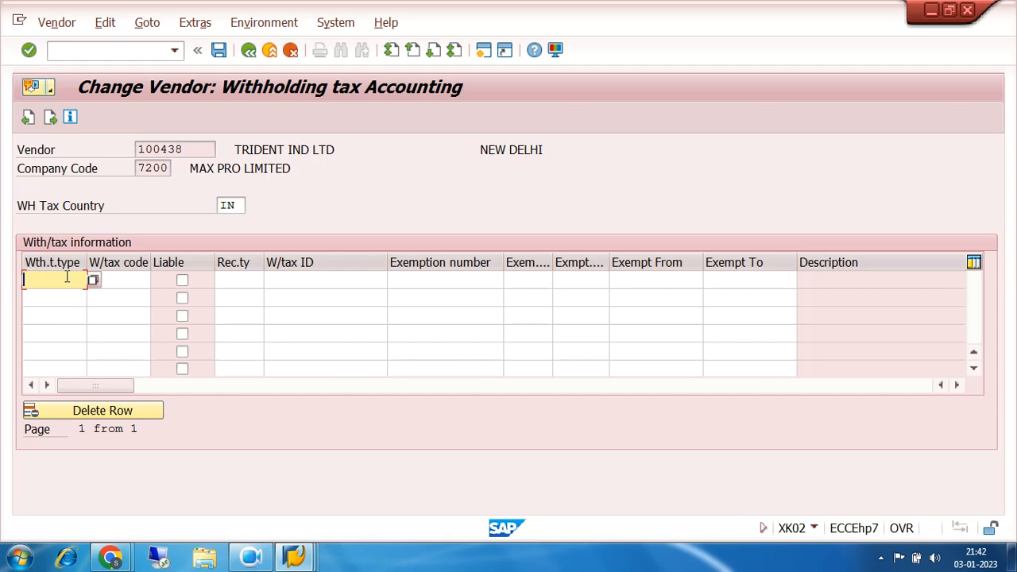
text(7I)
click(131, 282)
text(7I)
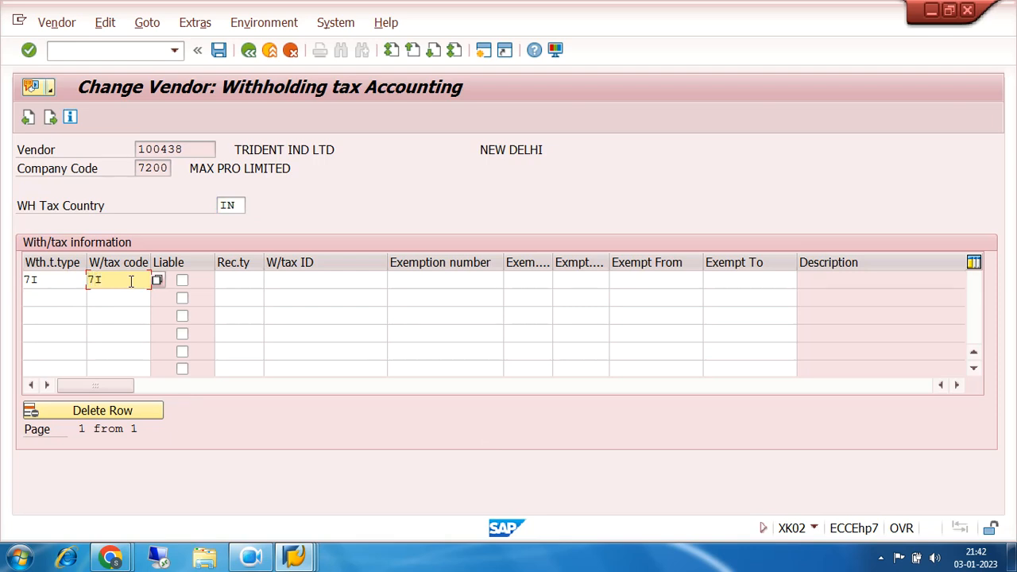
click(182, 283)
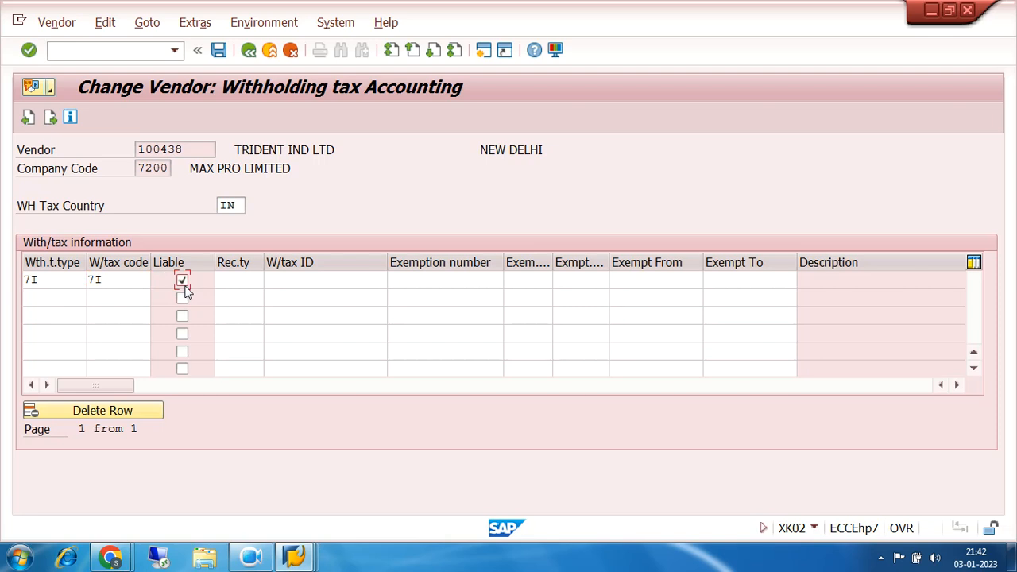
click(224, 280)
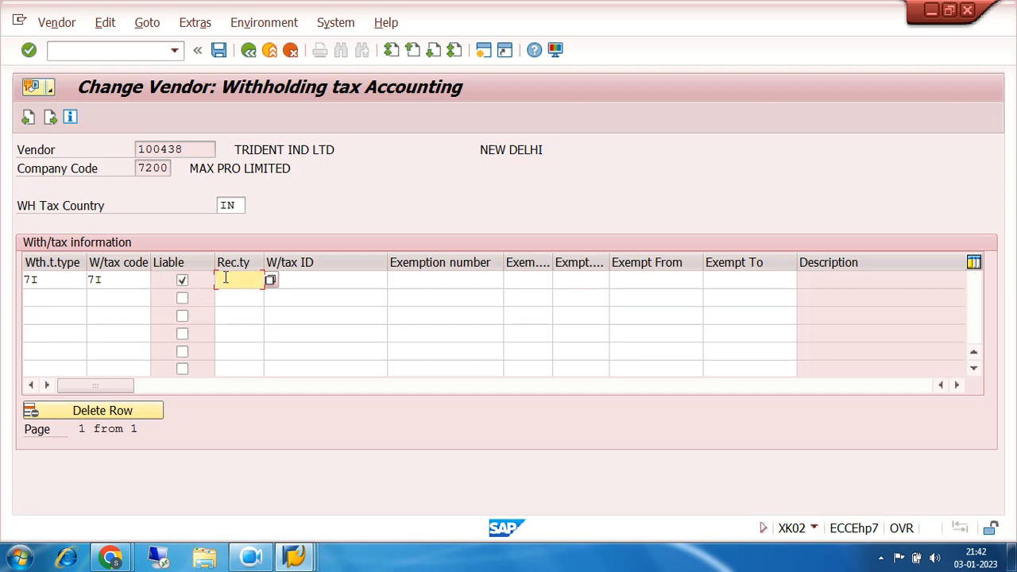
text(CO)
- Add a second withholding tax row with type 7A and code 7A, marked liable, with recipient type CO
click(61, 295)
text(7A)
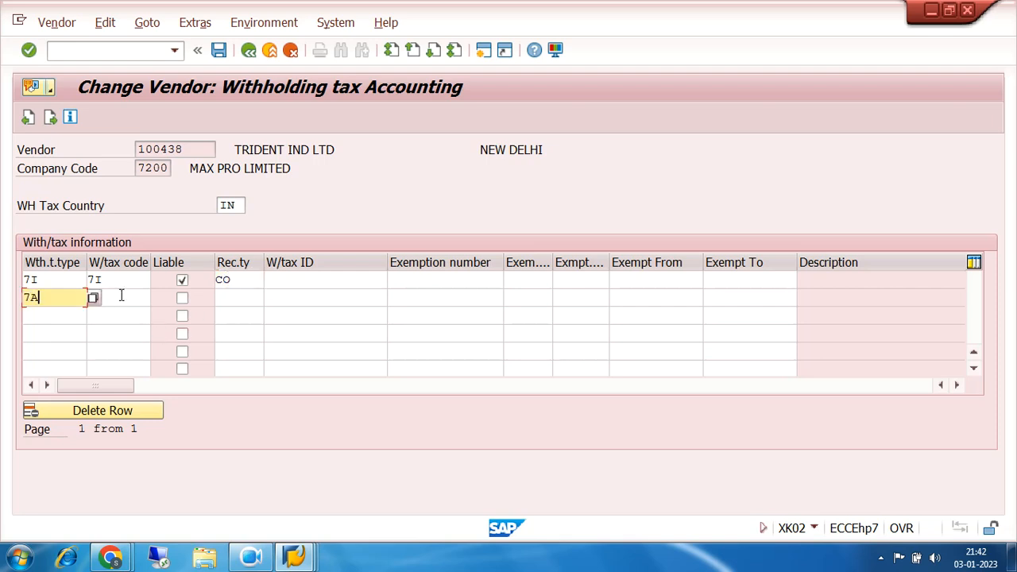
click(121, 294)
text(7A)
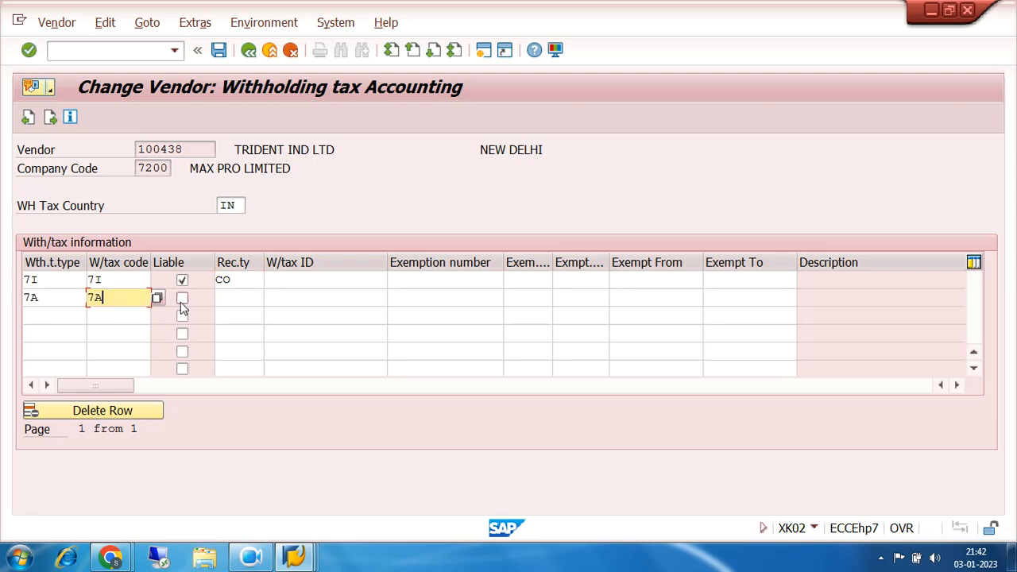
click(182, 298)
click(219, 296)
text(CO)
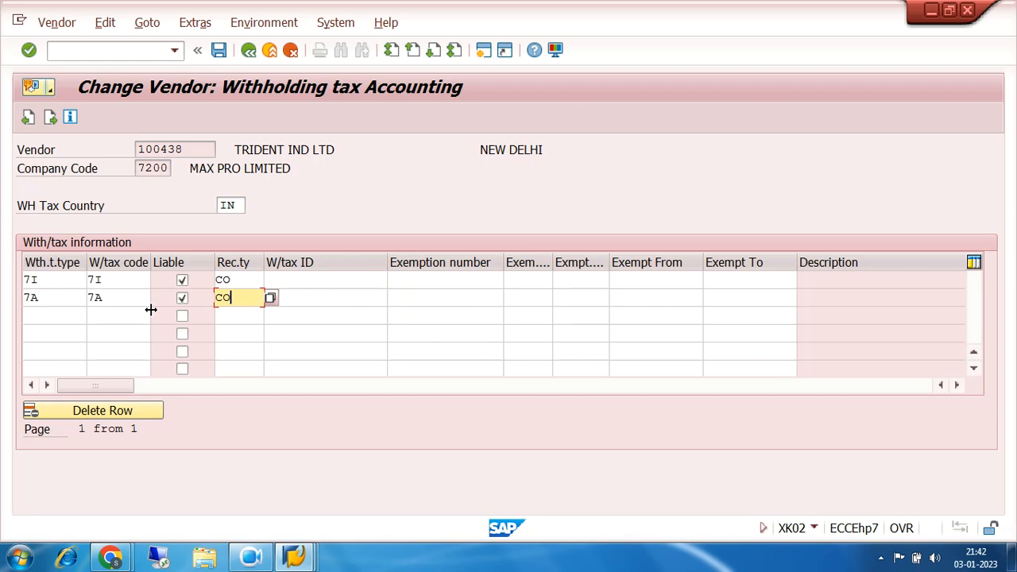
- Finish editing the vendor's withholding tax data and save the changes
click(50, 118)
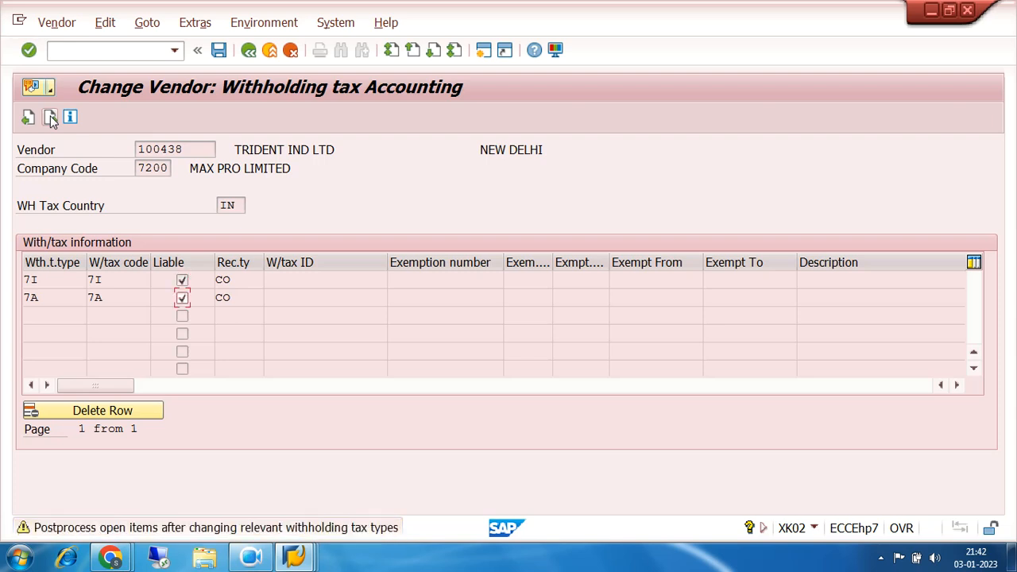
click(50, 118)
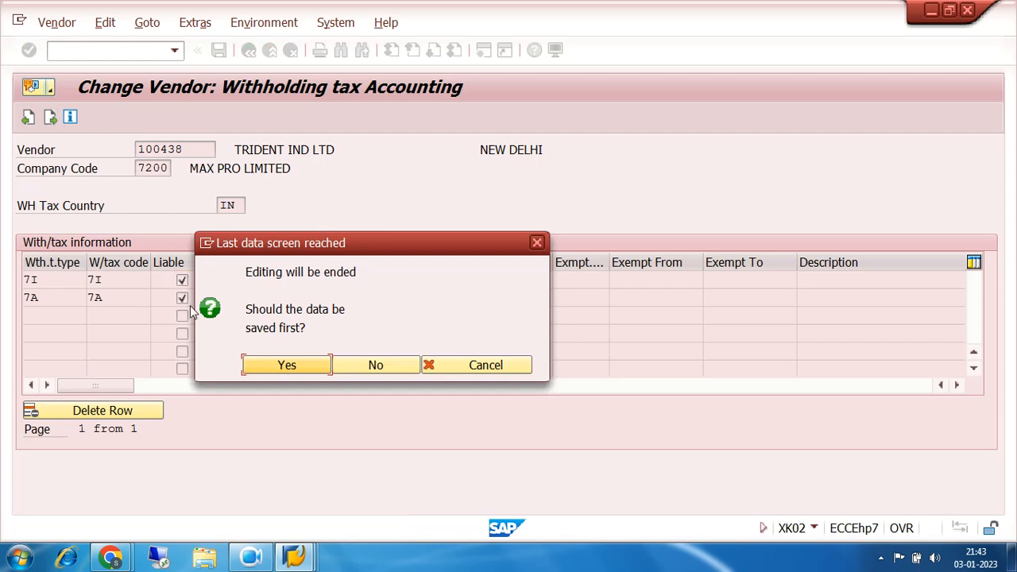
click(267, 367)
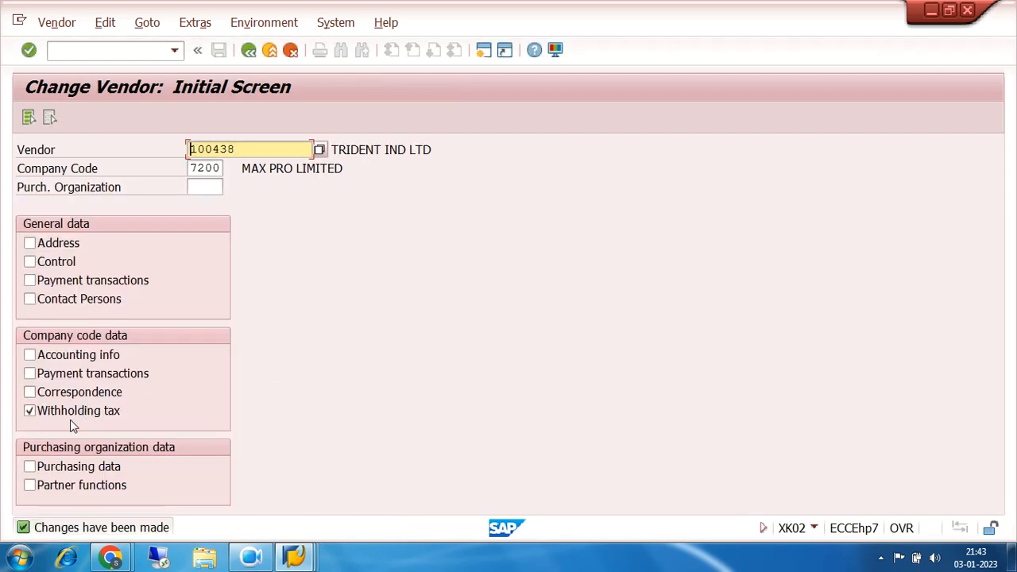
- Reopen the vendor's withholding tax data to check the saved entries, and return to SAP Easy Access
key(Return)
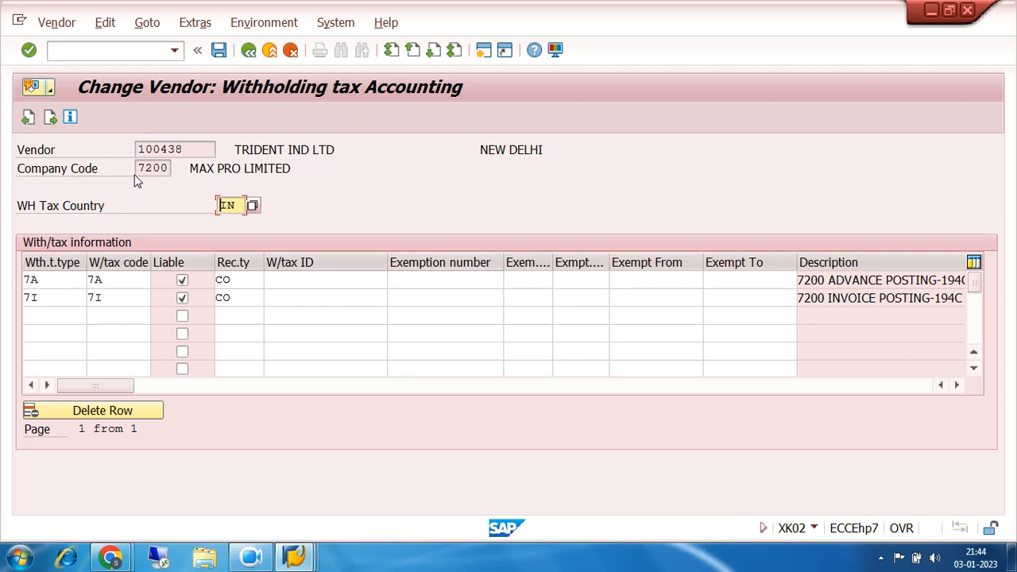
click(251, 51)
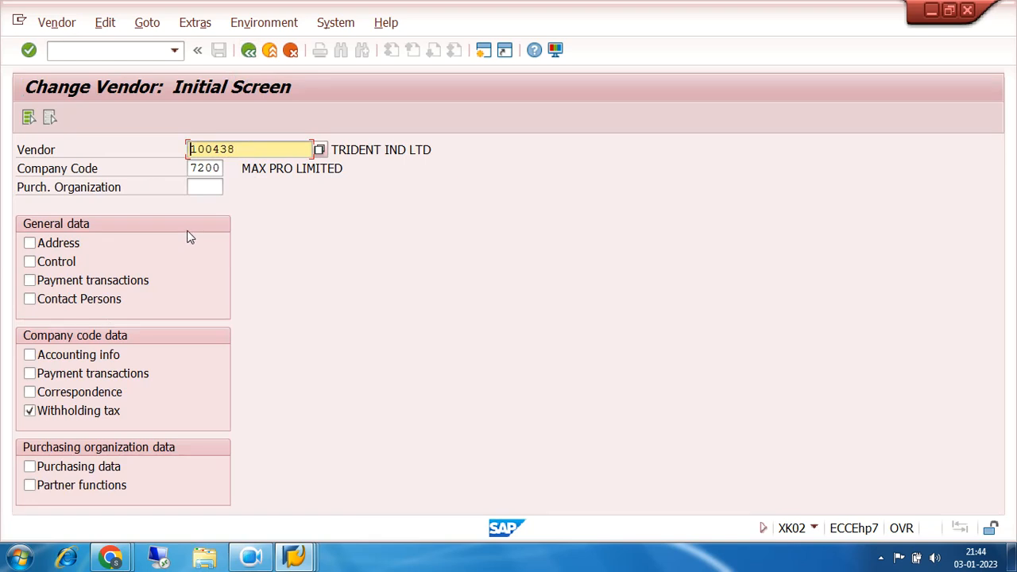
click(248, 53)
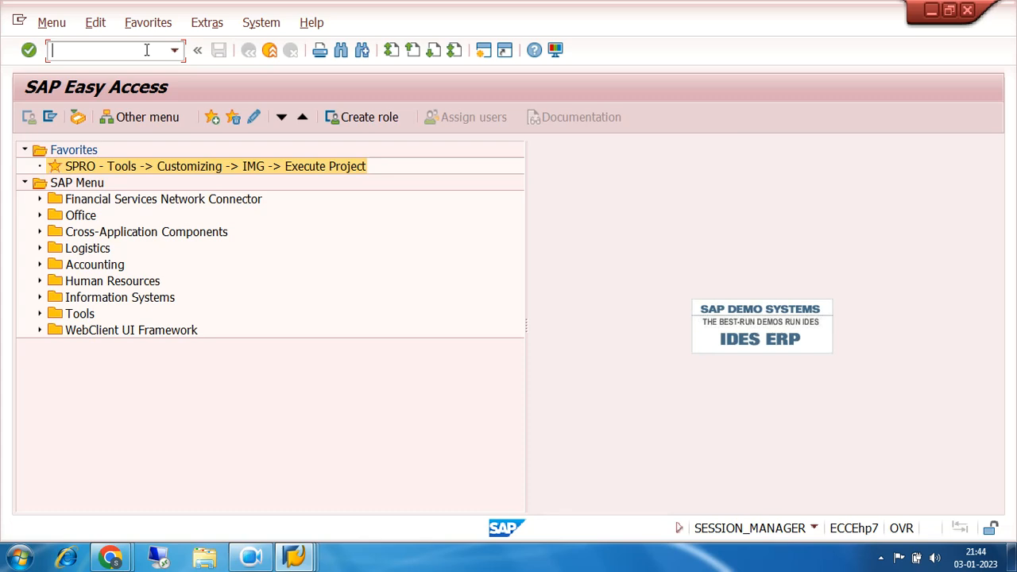
- Start transaction OMT3E and open the User screen reference view
text(OMT3E)
key(Return)
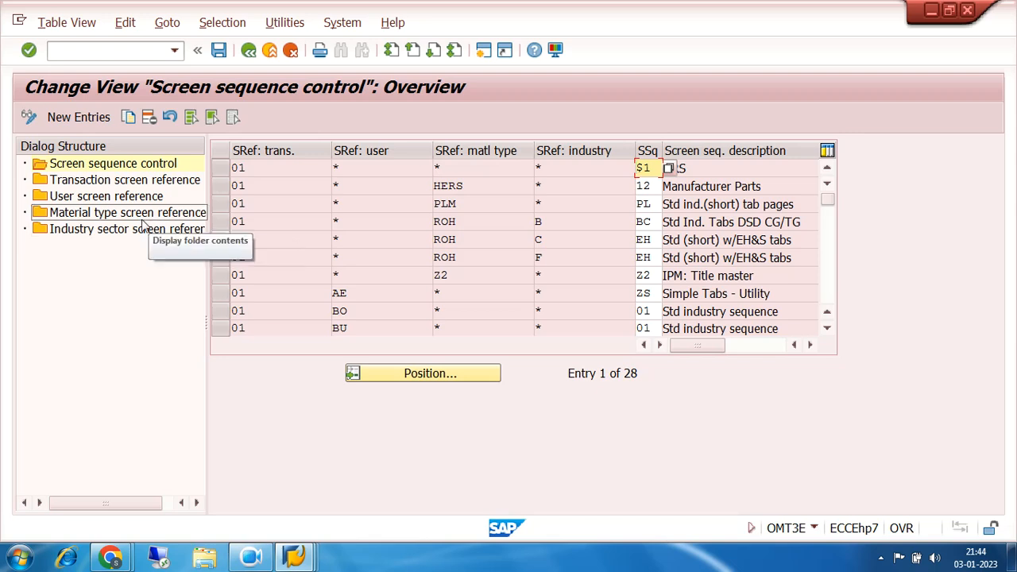
click(93, 197)
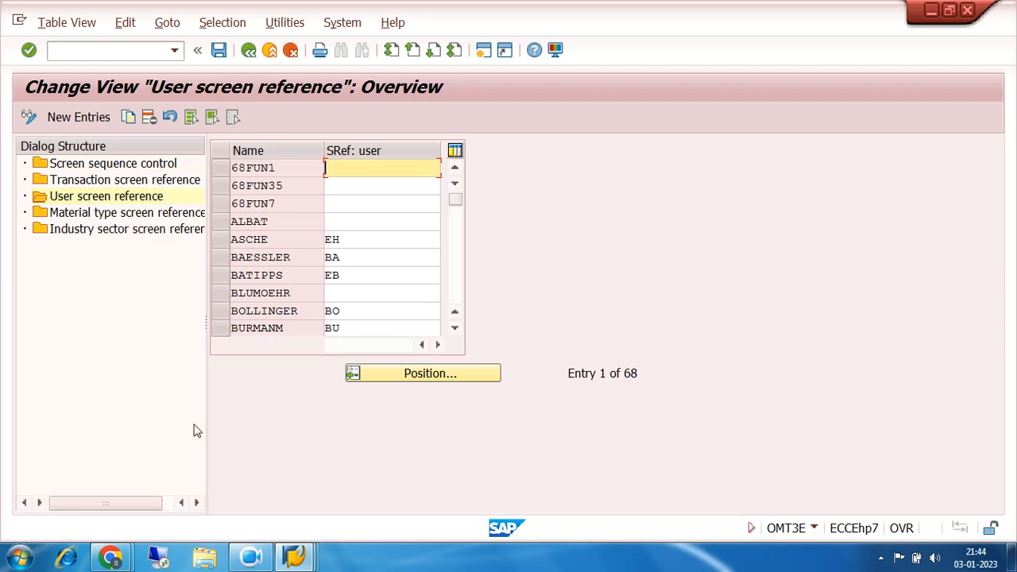
- Open the ECC FUNCTIONAL logon screen from SAP Logon to look up the stored user IDs, and return to the user screen reference
click(300, 556)
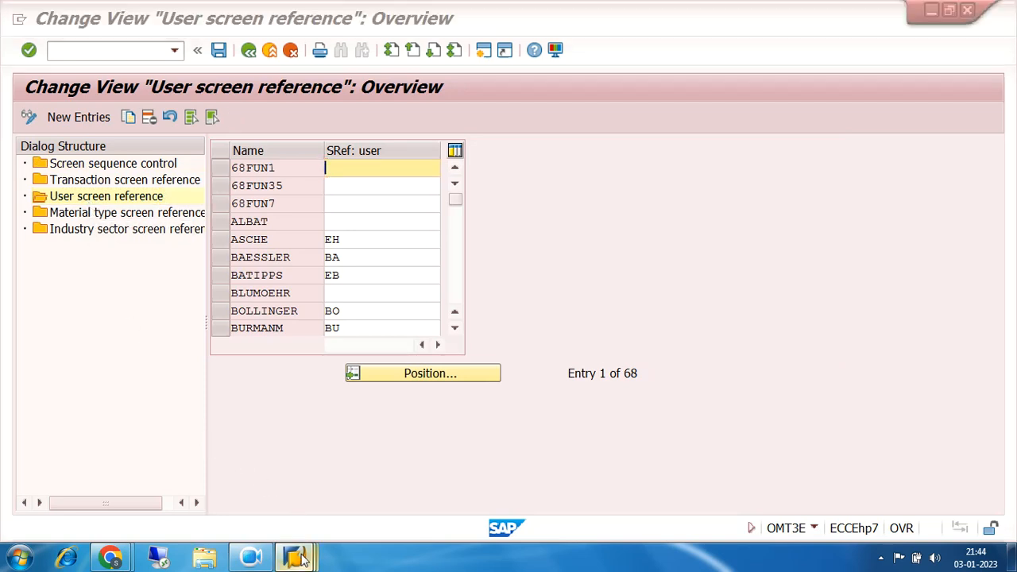
click(128, 481)
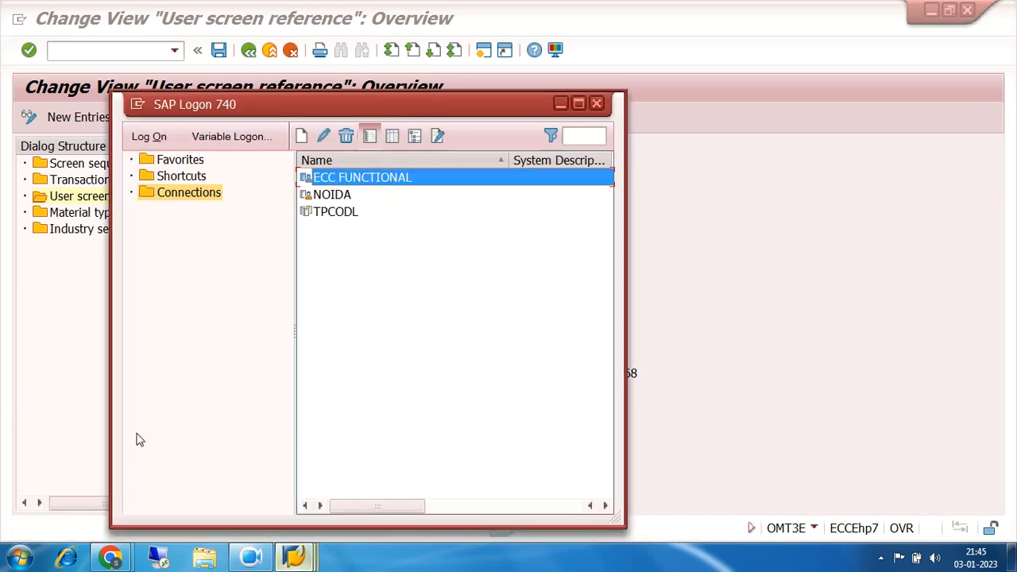
double_click(338, 181)
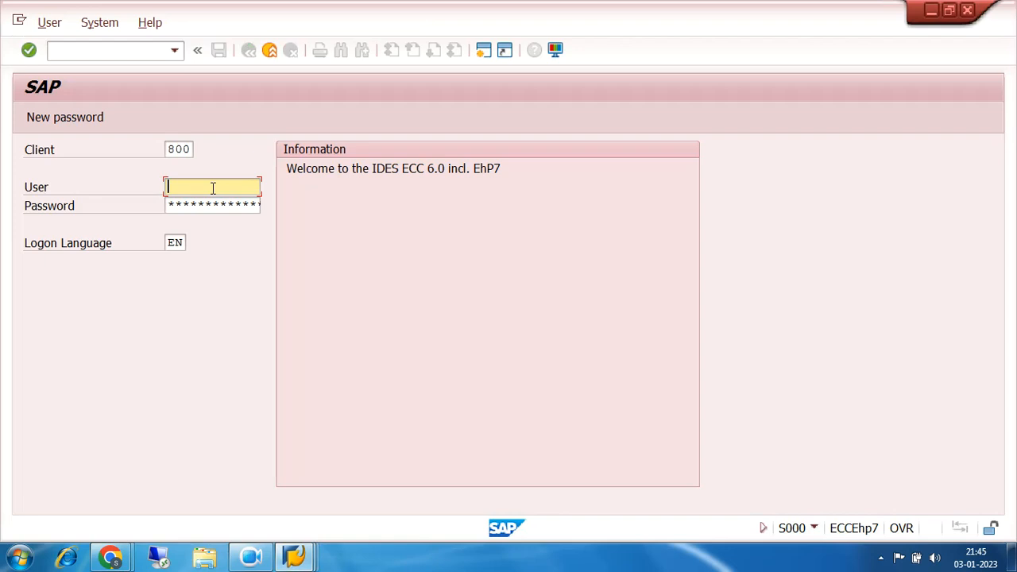
click(211, 187)
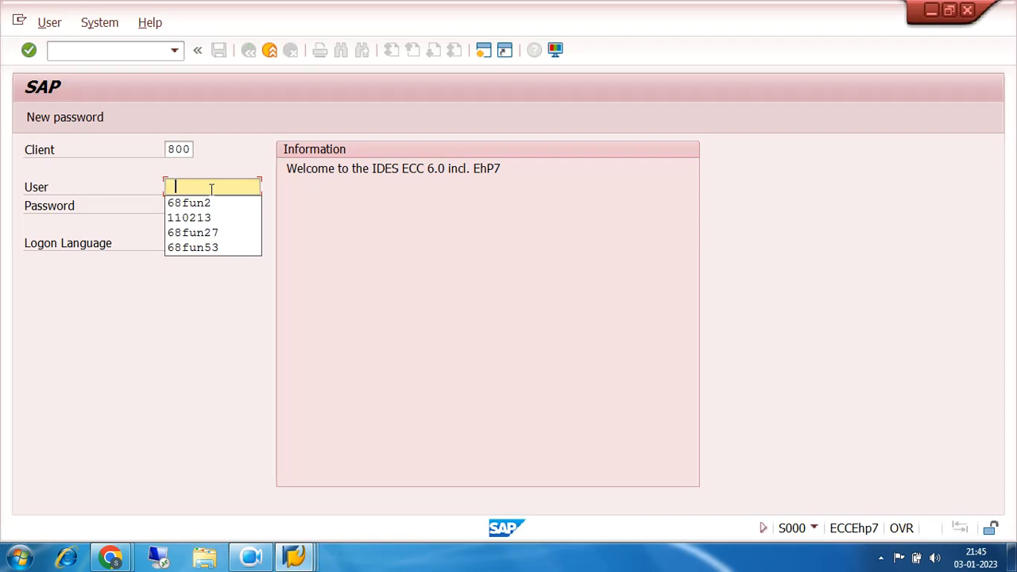
click(834, 157)
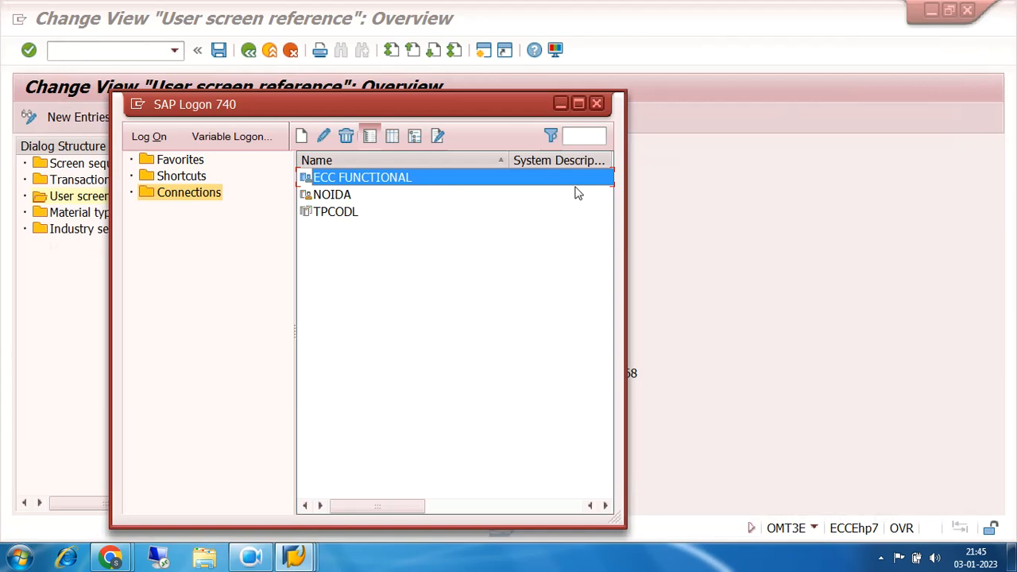
click(560, 103)
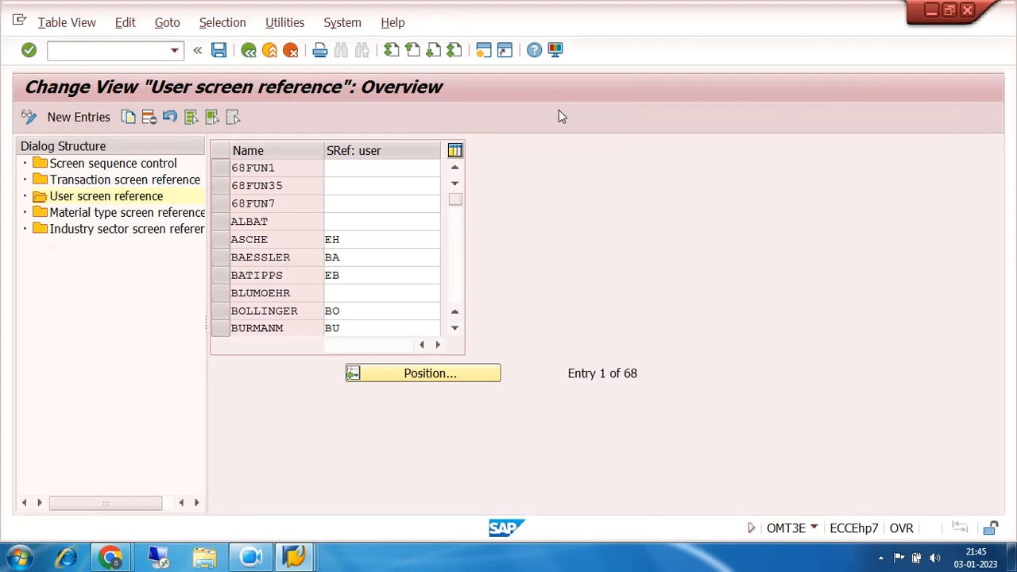
- Add a user screen reference entry for 68FUN2 and save it to the proposed customizing request
click(84, 116)
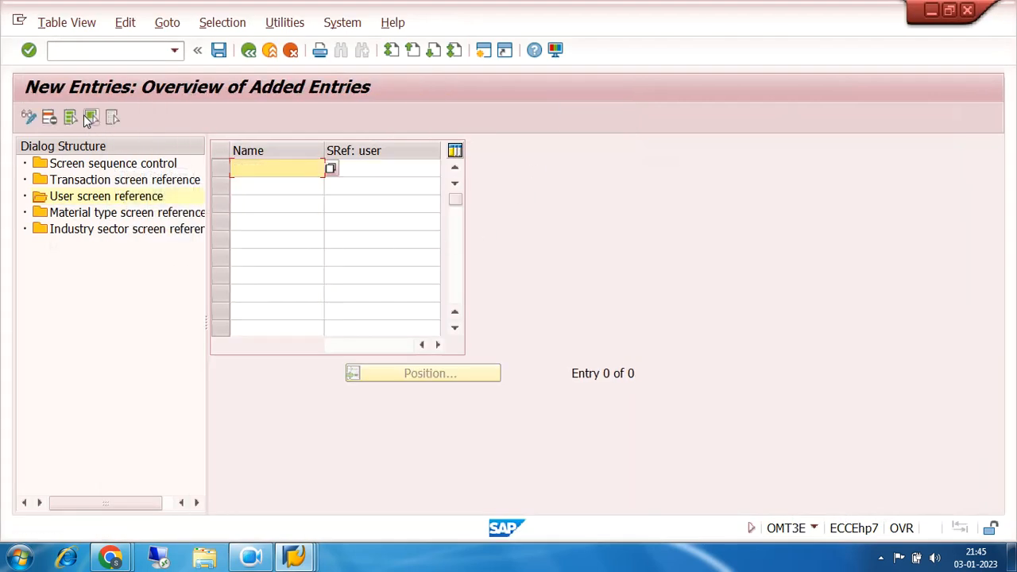
text(68FUN2)
click(219, 50)
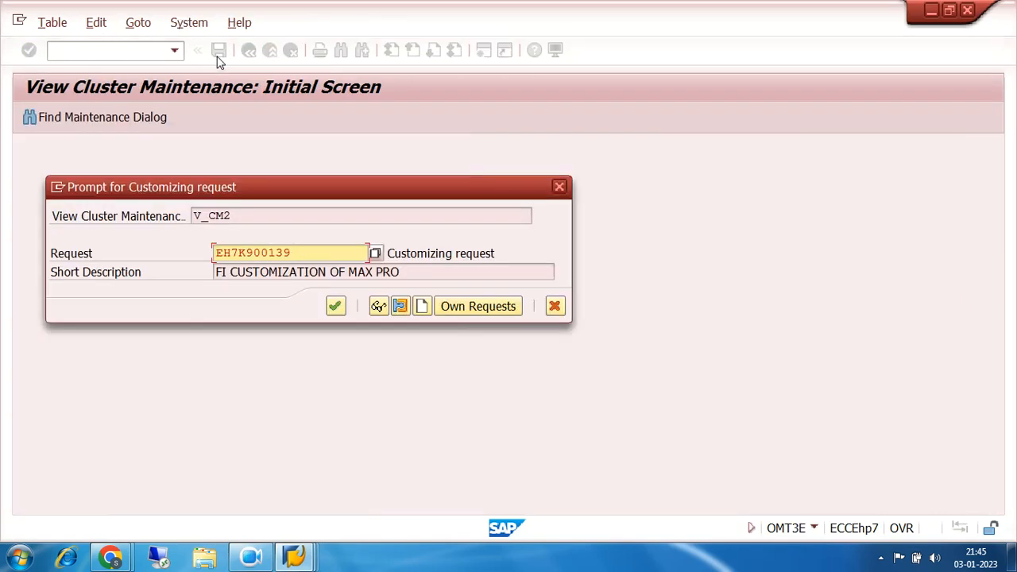
click(335, 306)
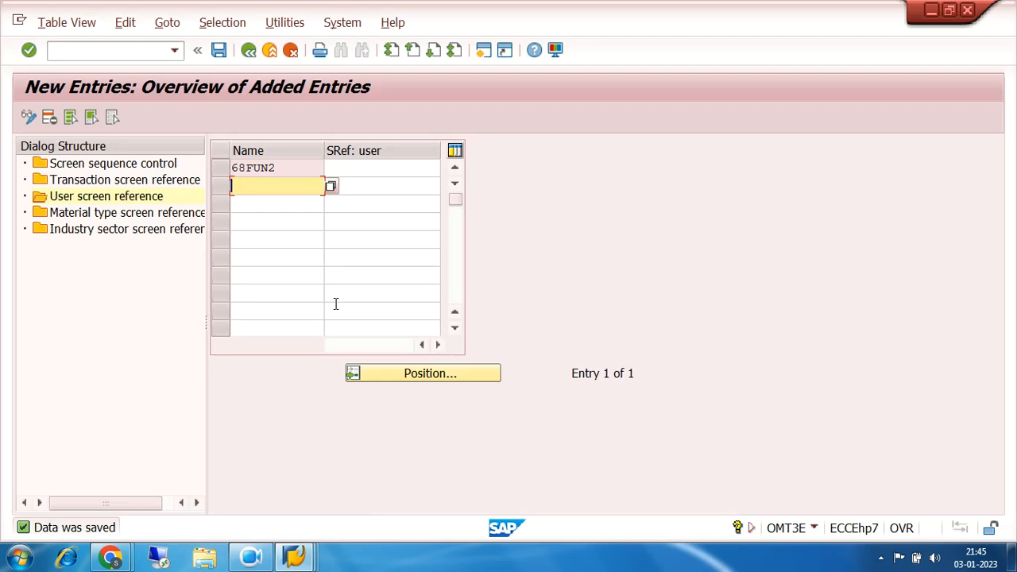
- Leave the screen sequence customizing and start the change vendor transaction XK02
click(249, 50)
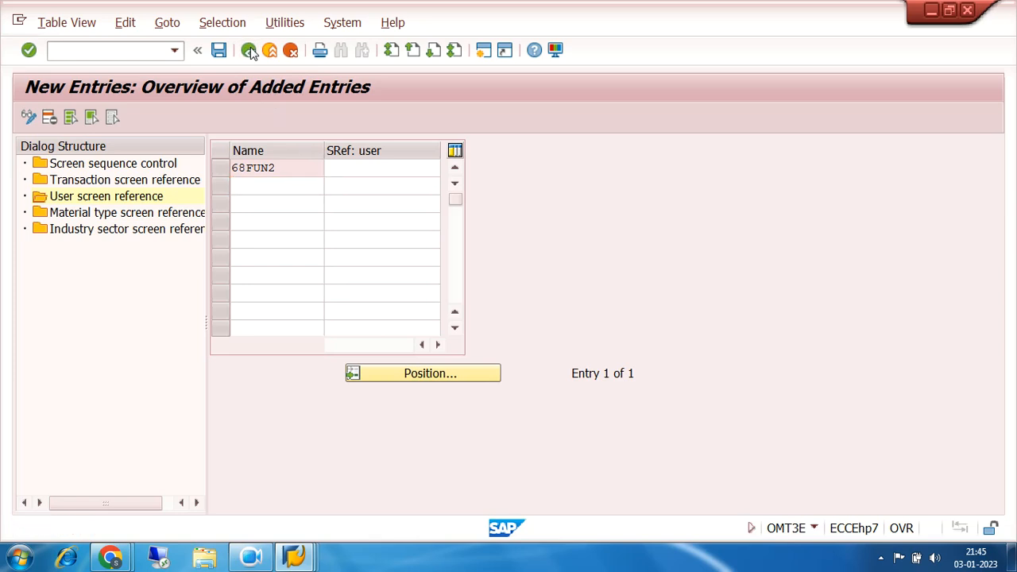
click(249, 50)
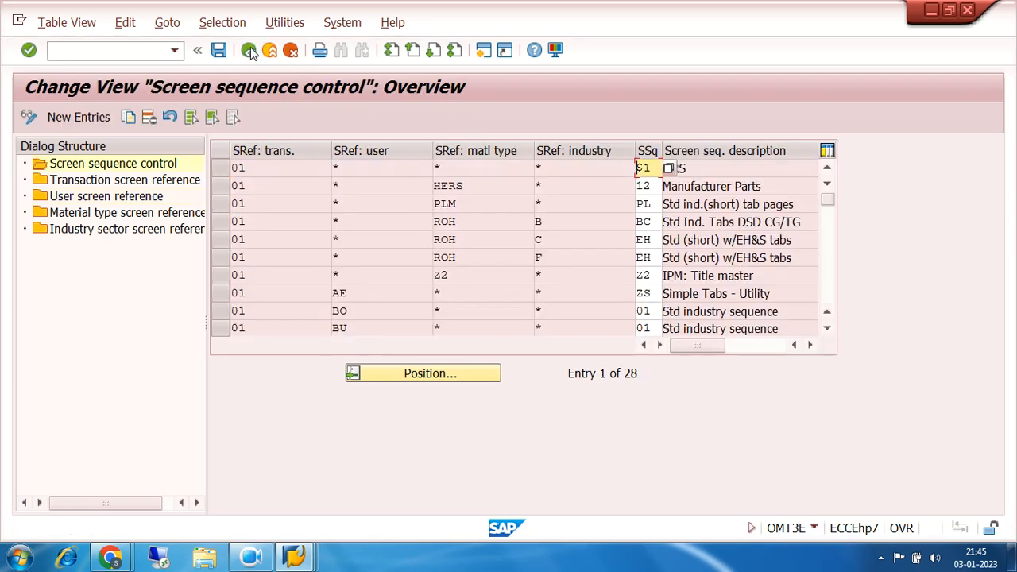
click(249, 51)
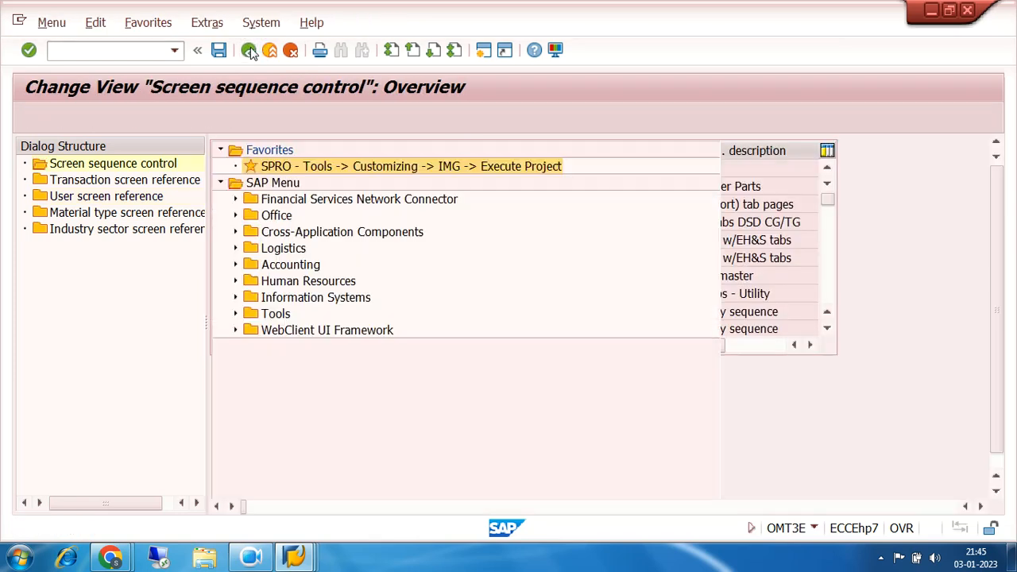
click(126, 49)
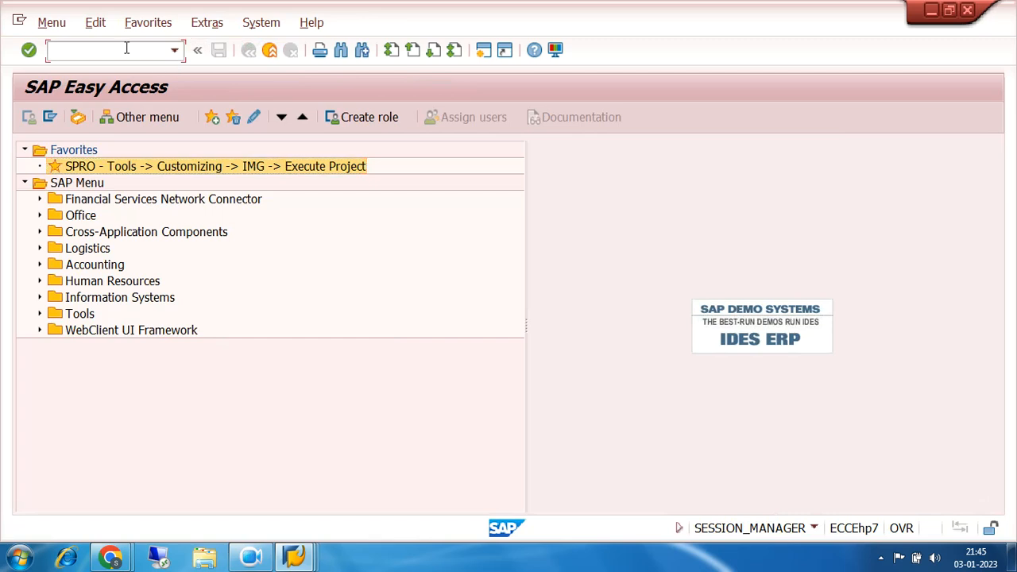
text(XK02)
key(Return)
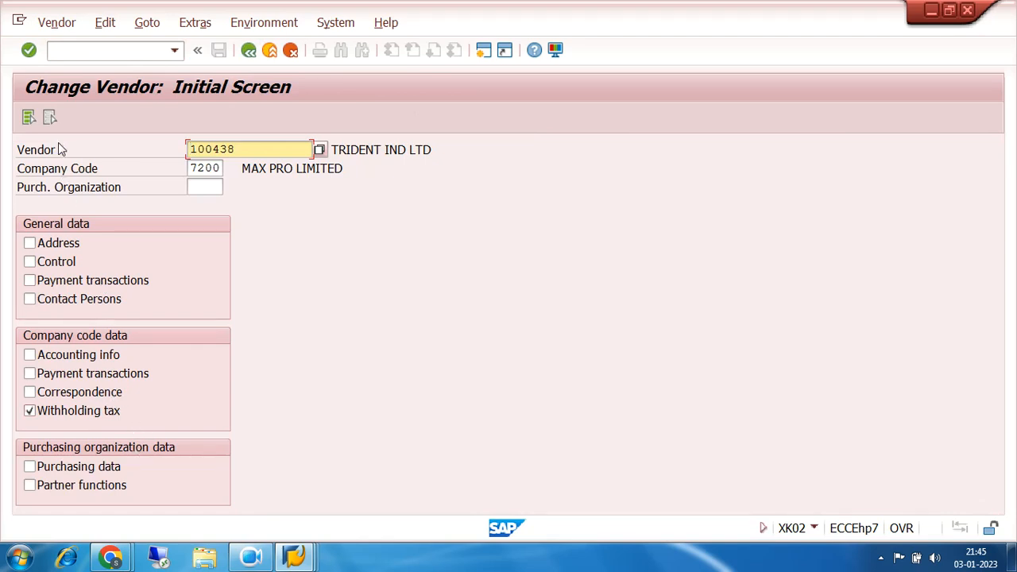
- Enter the vendor's PAN number in the withholding tax section of the CIN details, and return to the withholding tax data
key(Return)
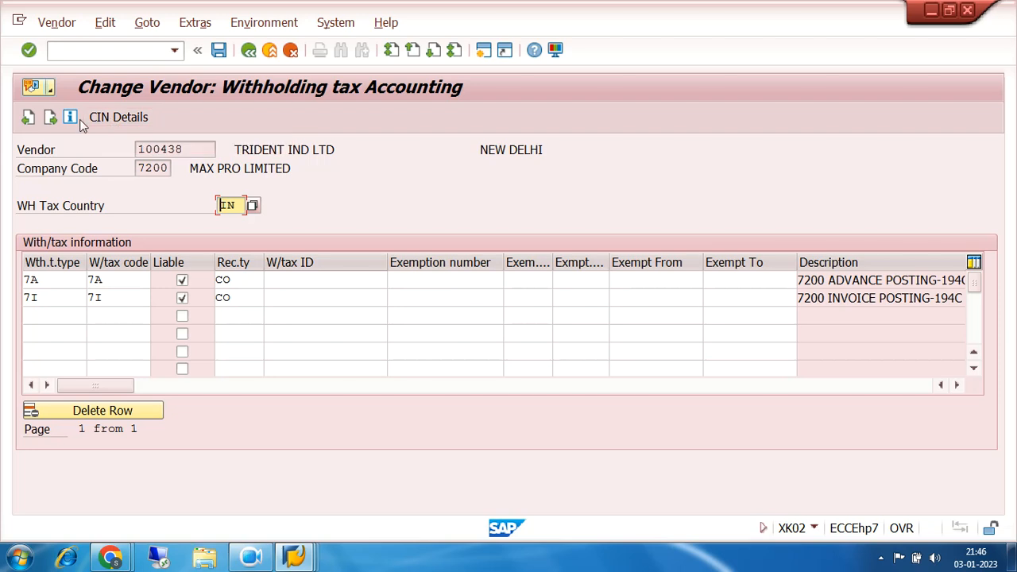
click(115, 117)
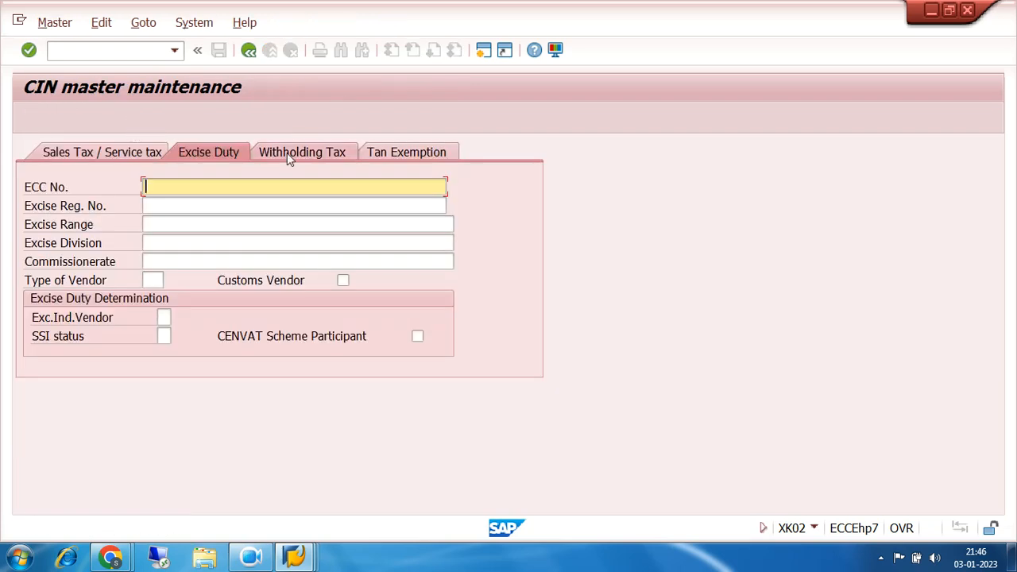
click(315, 158)
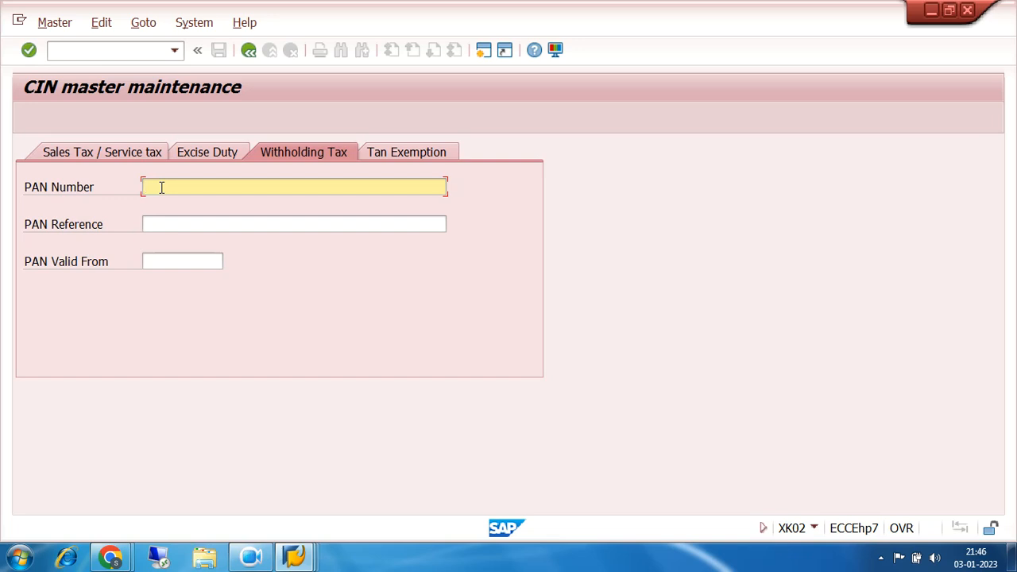
text(AP99876543C)
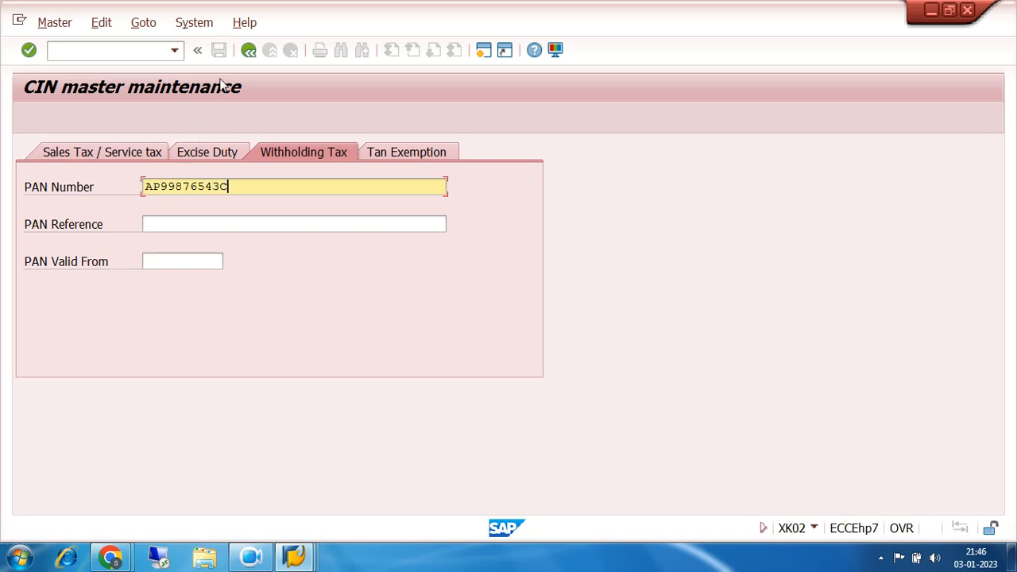
click(248, 53)
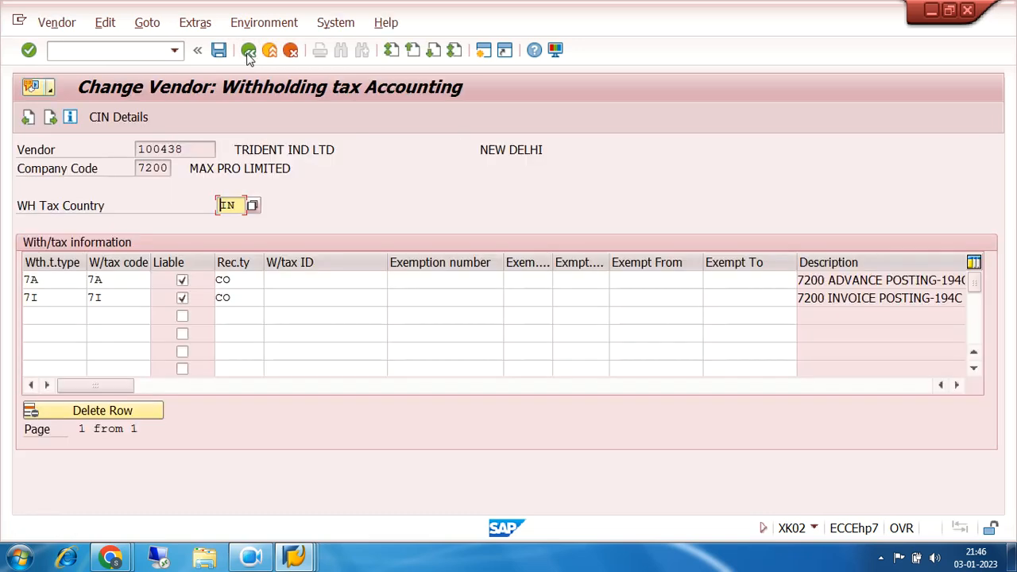
- Save the vendor's withholding tax changes and start the vendor invoice entry transaction FB60
click(218, 50)
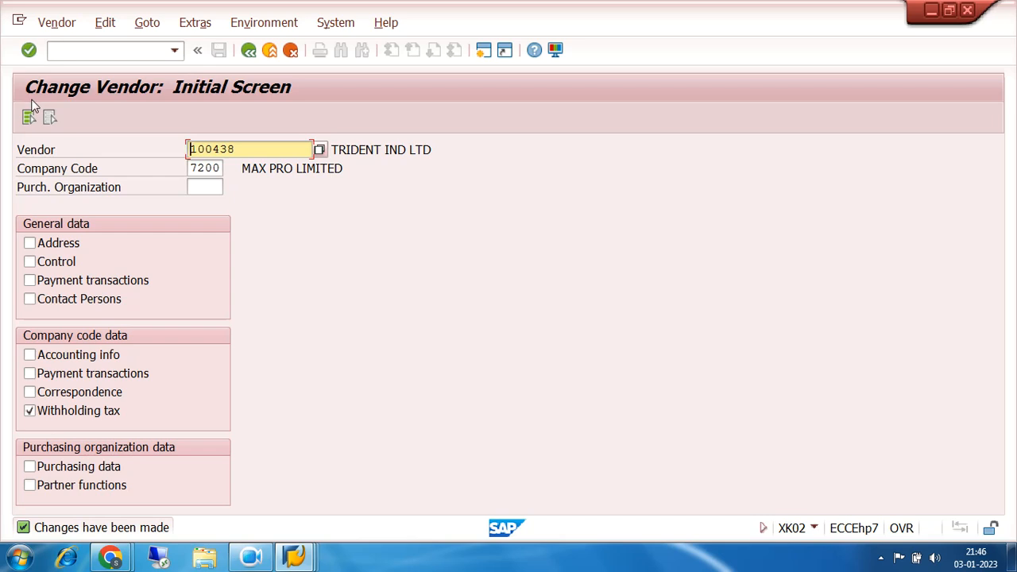
click(248, 50)
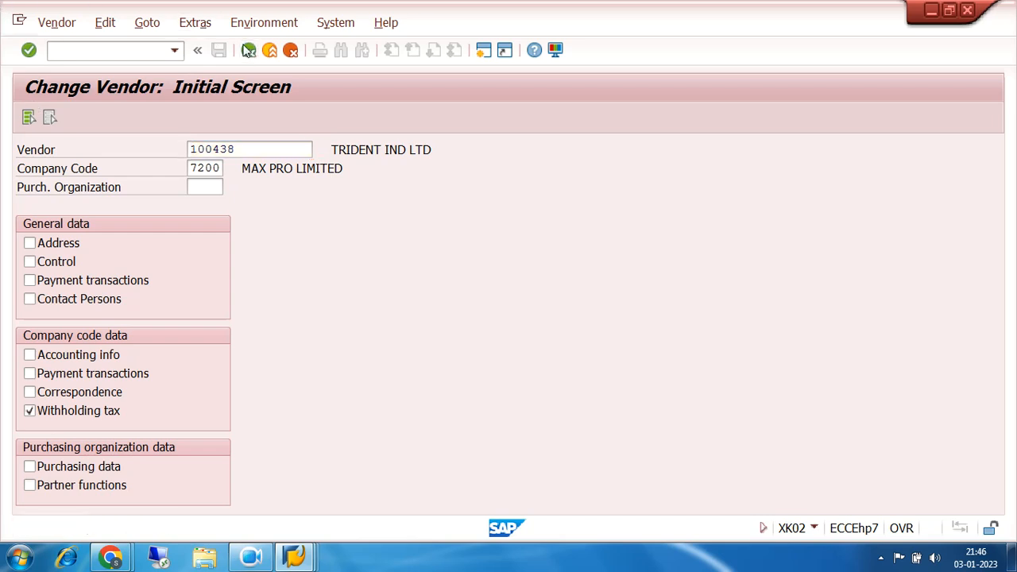
click(116, 49)
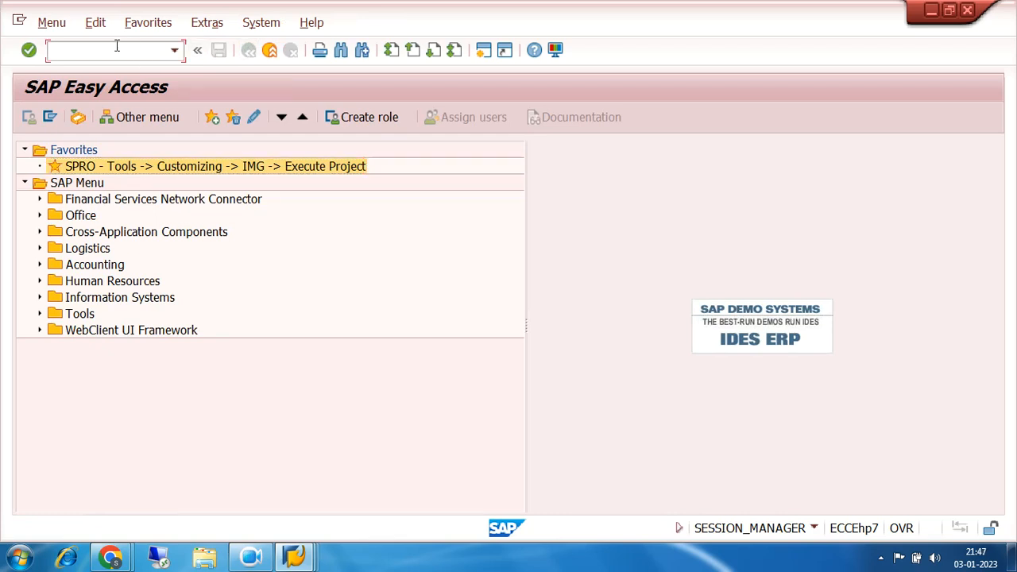
text(FB60)
key(Return)
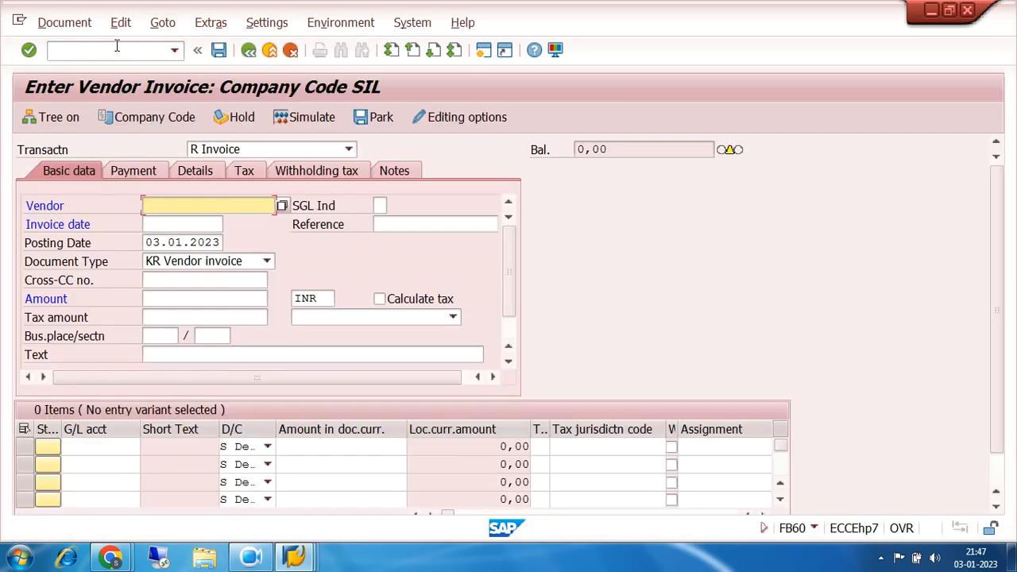
- Set the company code for the vendor invoice entry to 7200
click(164, 127)
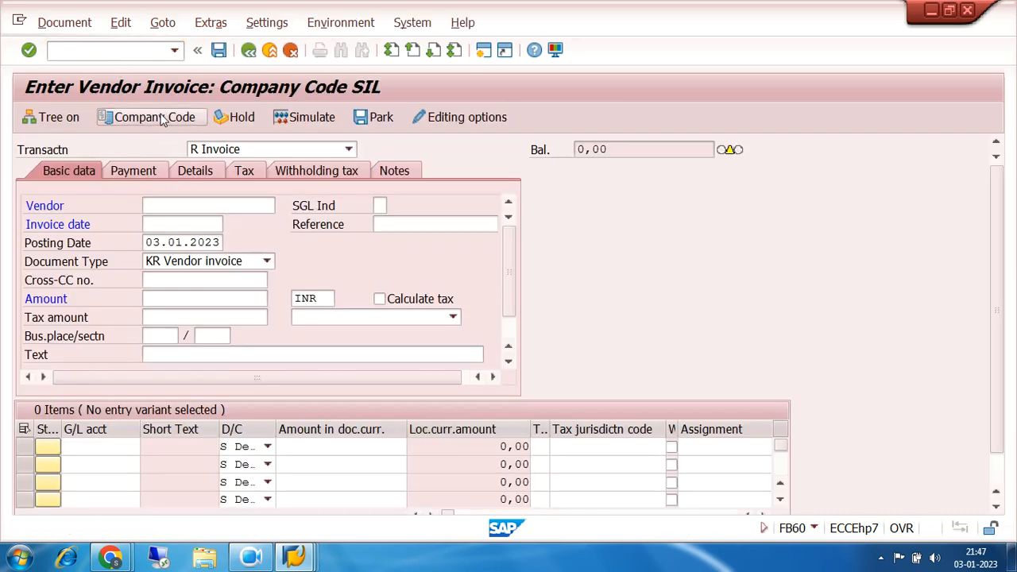
text(7200)
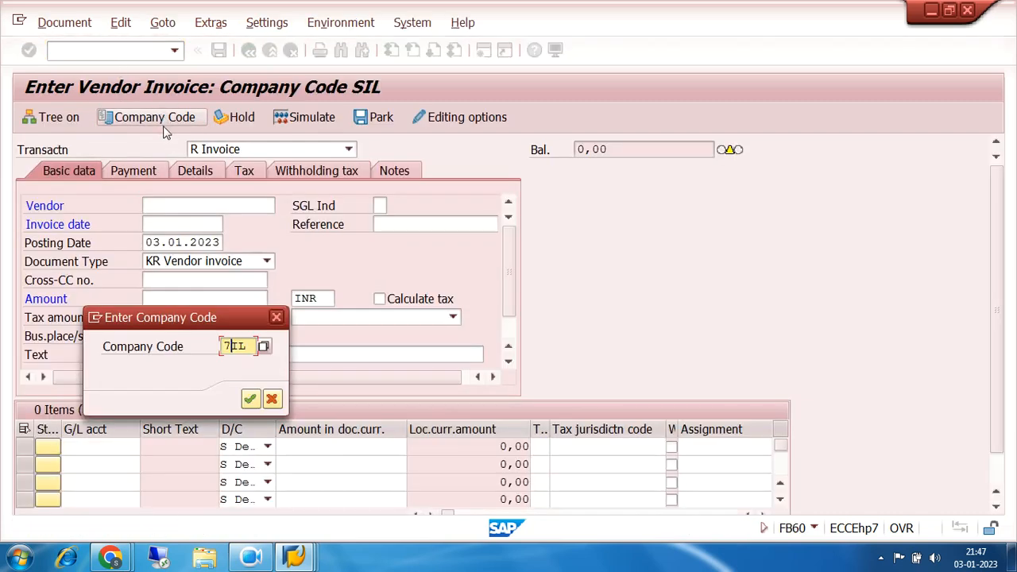
key(Return)
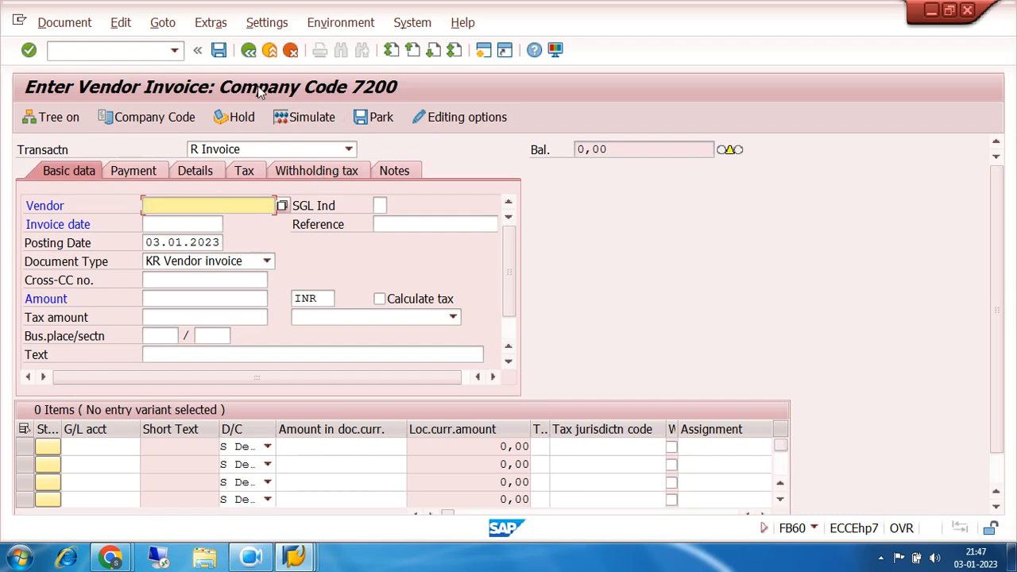
- Look up the vendor TRIDENT IND LTD for the invoice and enter invoice date 03.01.2023 and amount 20000
click(285, 206)
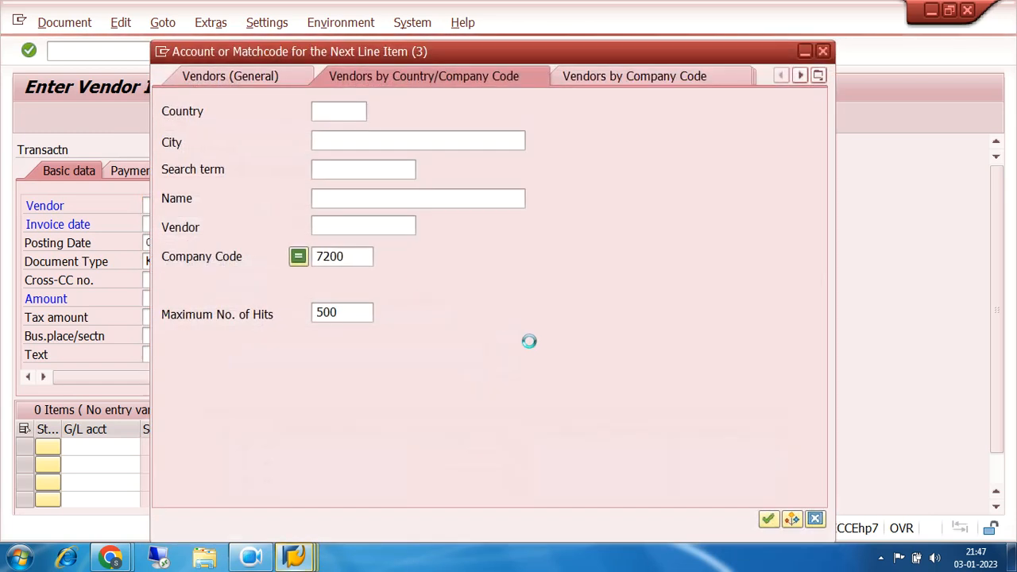
click(768, 520)
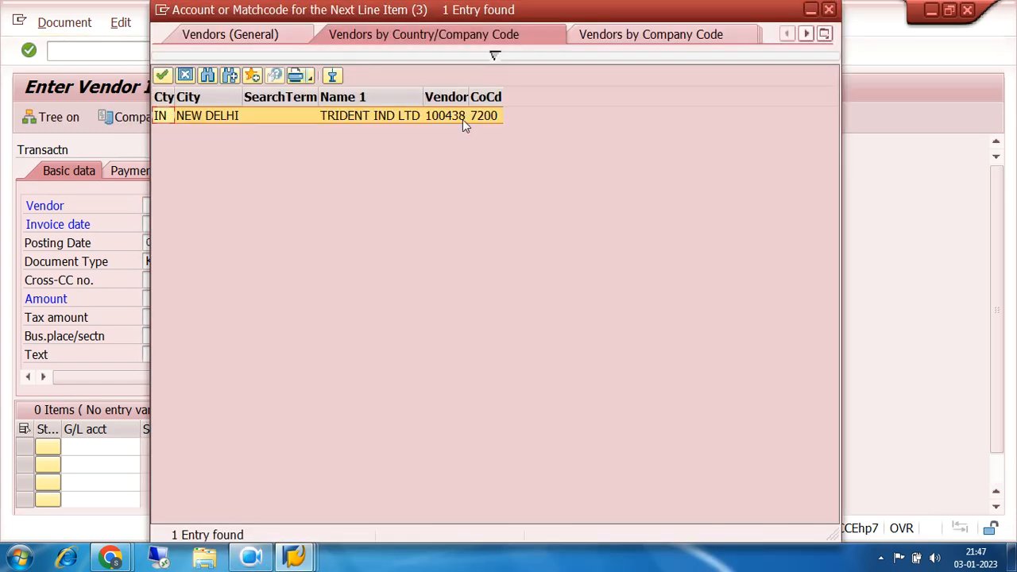
double_click(458, 115)
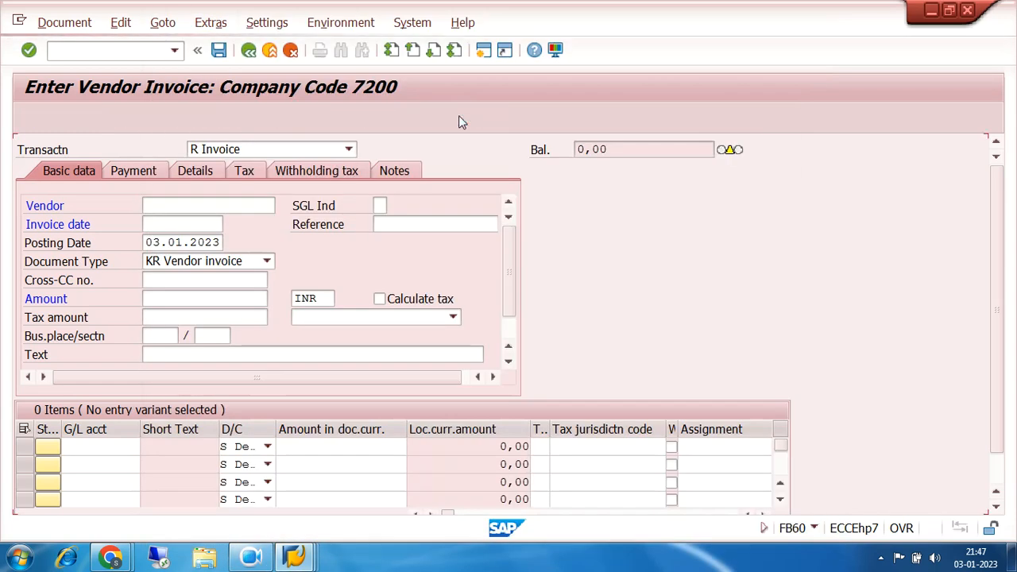
click(188, 223)
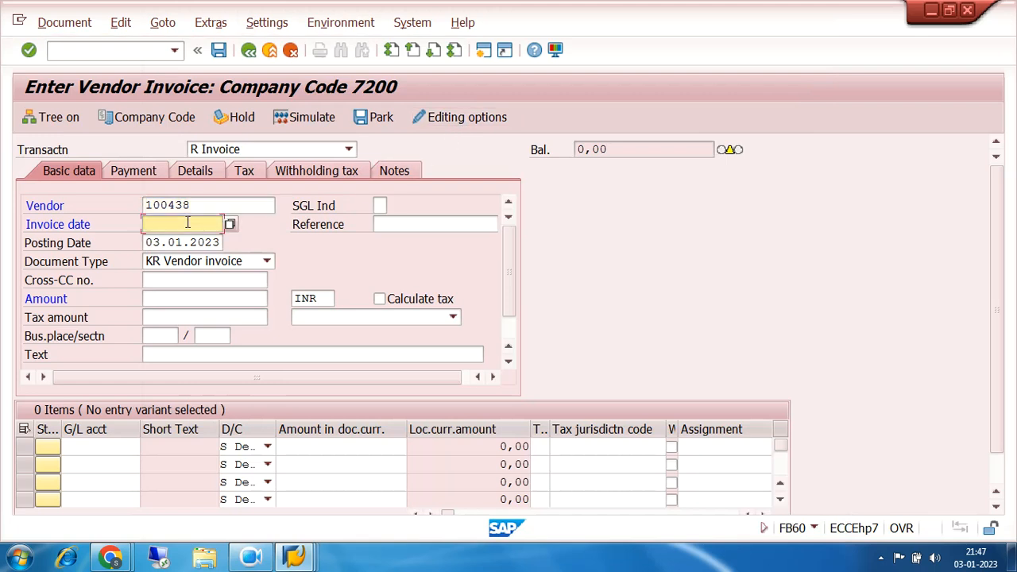
text(03.01.2023)
click(194, 298)
text(20000)
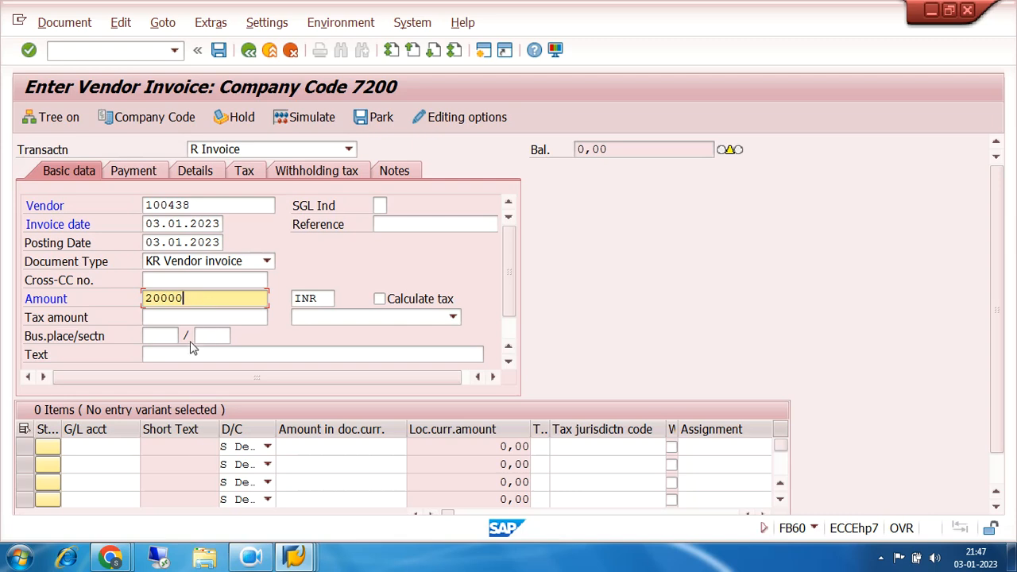
- Assign business place 7200 and section code 7200 to the invoice from their value lists
click(166, 337)
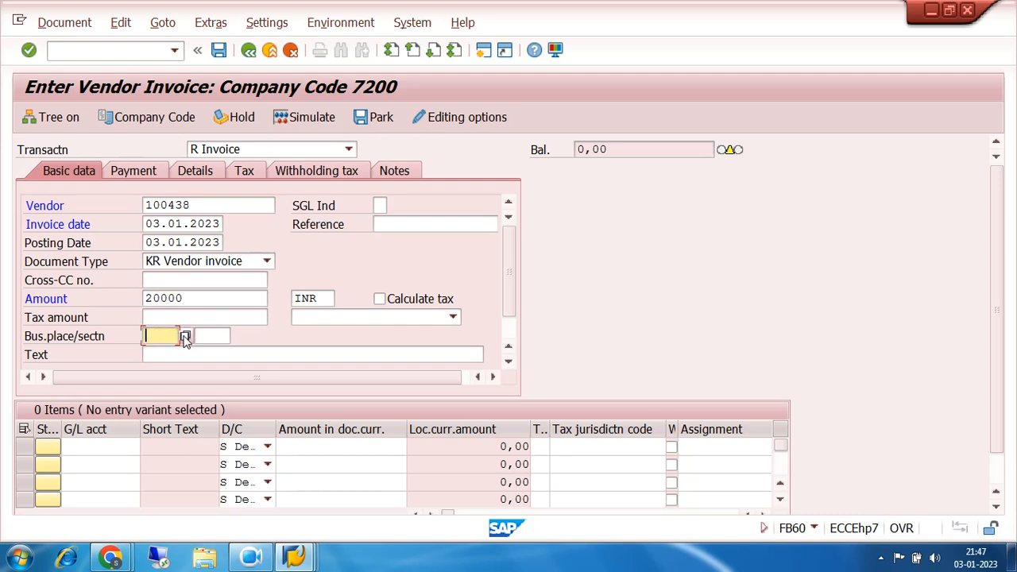
click(185, 336)
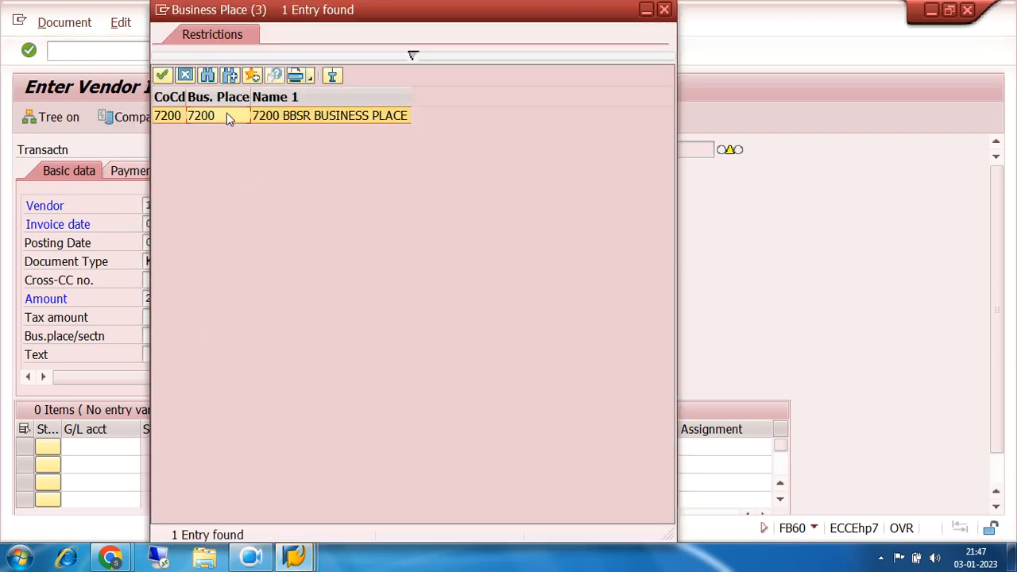
double_click(226, 115)
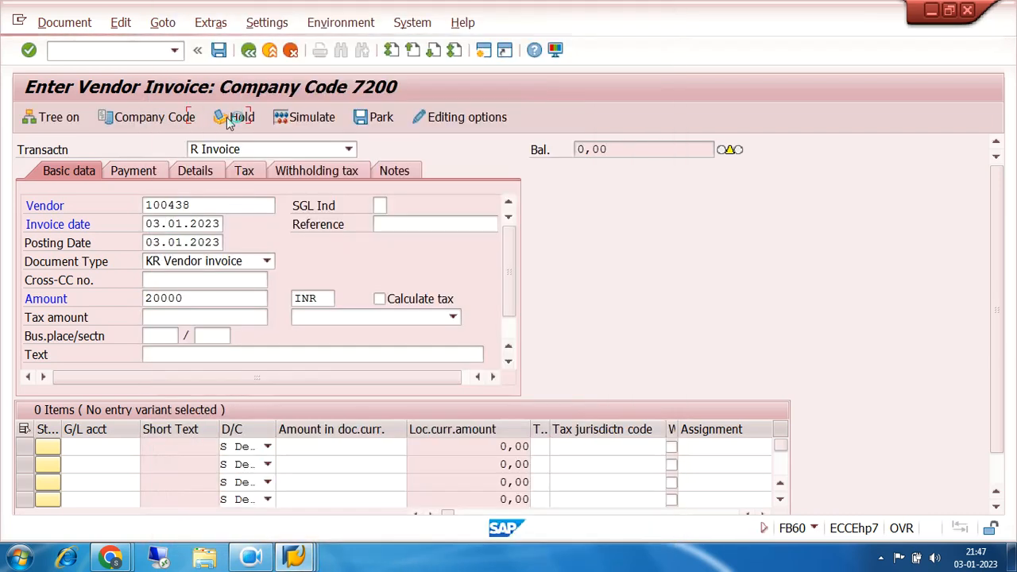
click(217, 336)
click(238, 337)
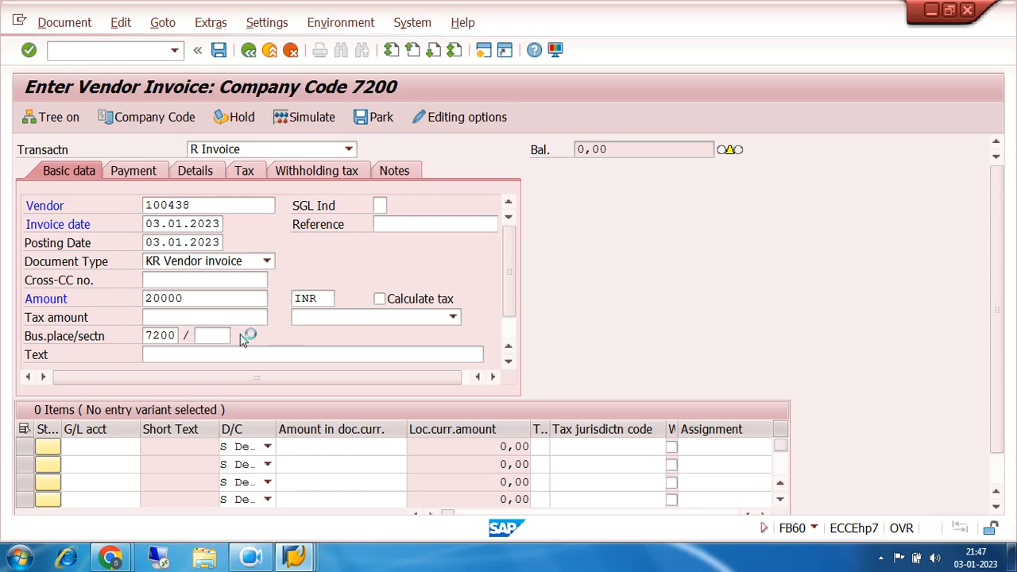
double_click(267, 116)
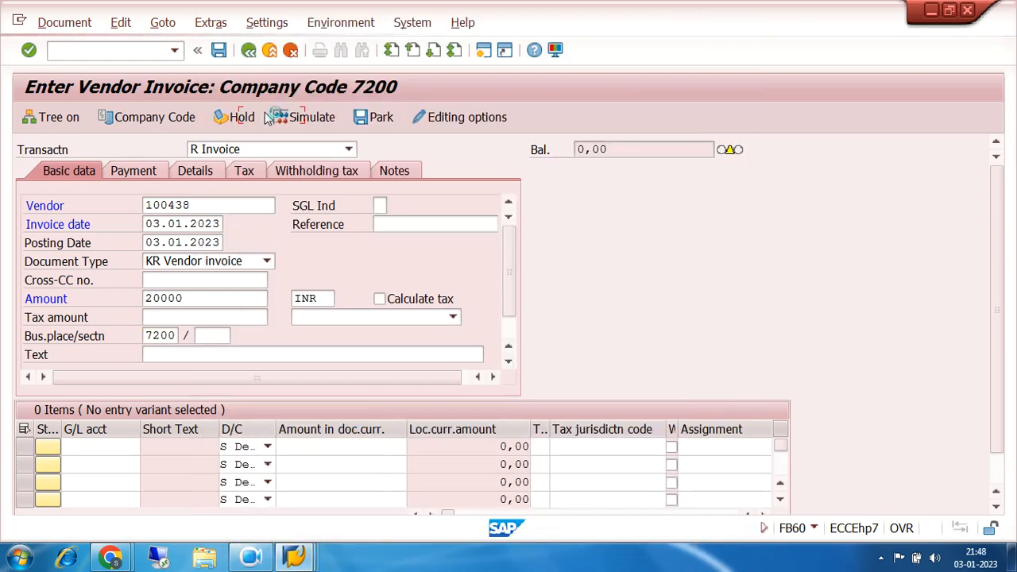
- Enter the invoice text SERVICE CHARGES POSTING, check the invoice's withholding tax data, and return to the basic data
click(252, 355)
text(SERVICE CHARGES POSTING)
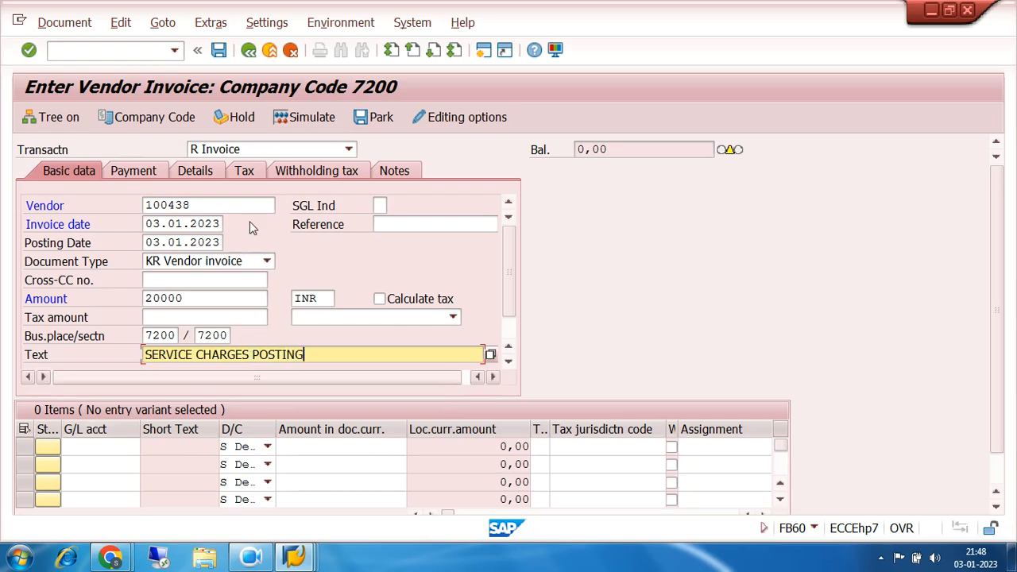
click(302, 173)
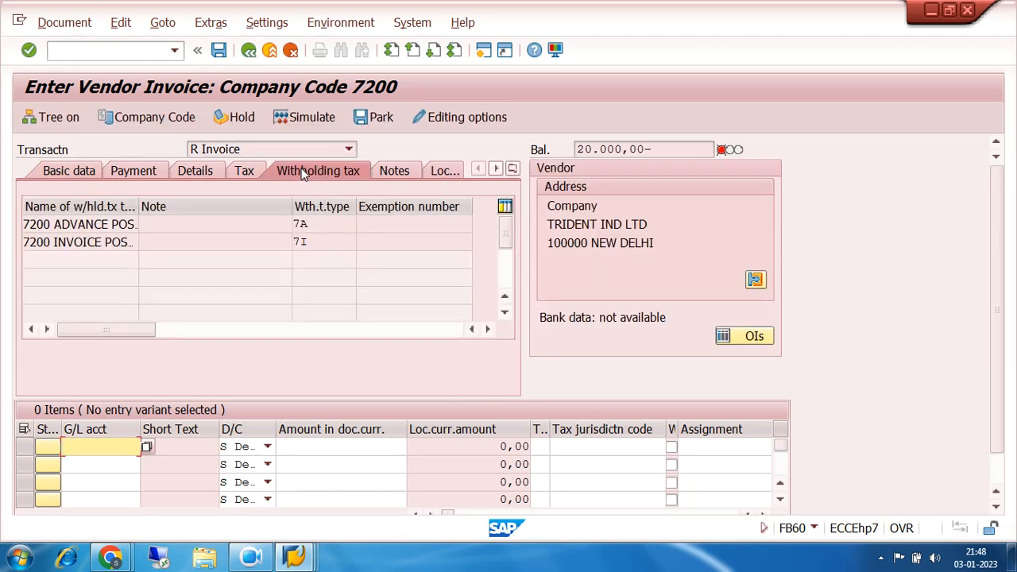
click(82, 176)
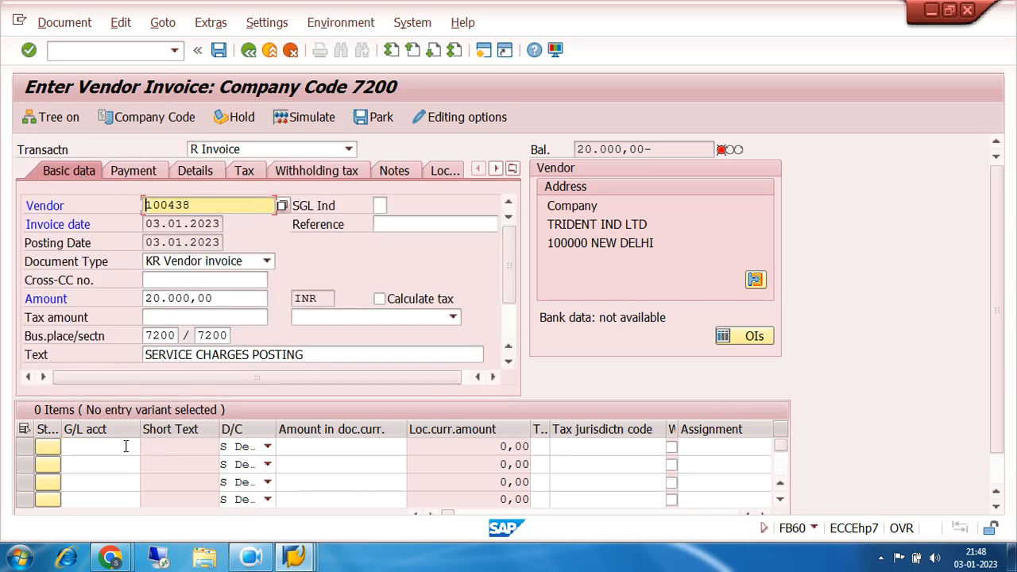
- Search the company code's G/L accounts, sort them by account number, and choose SERVICE CHARGES (400000) for the first line item
click(123, 449)
click(146, 449)
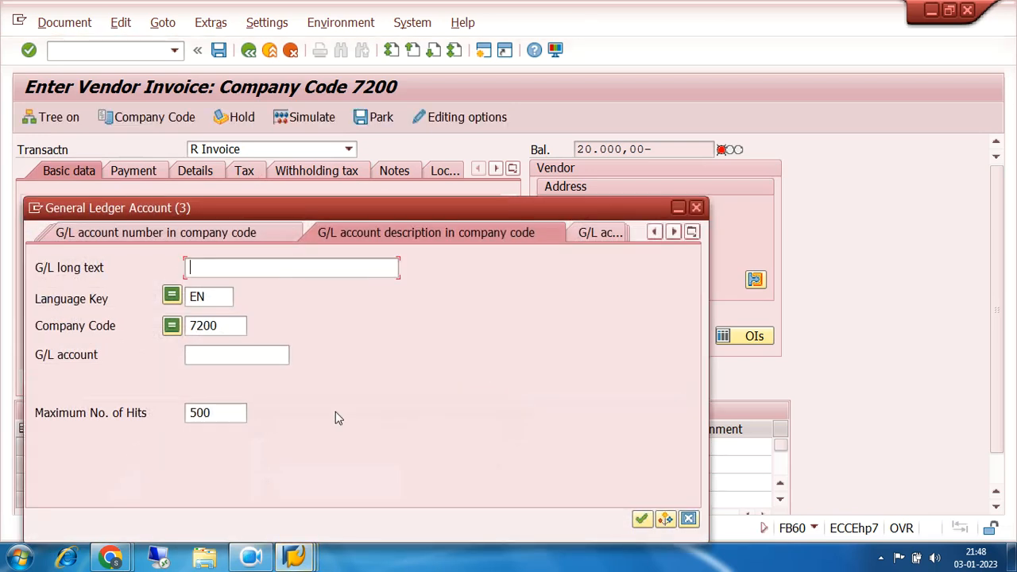
click(641, 518)
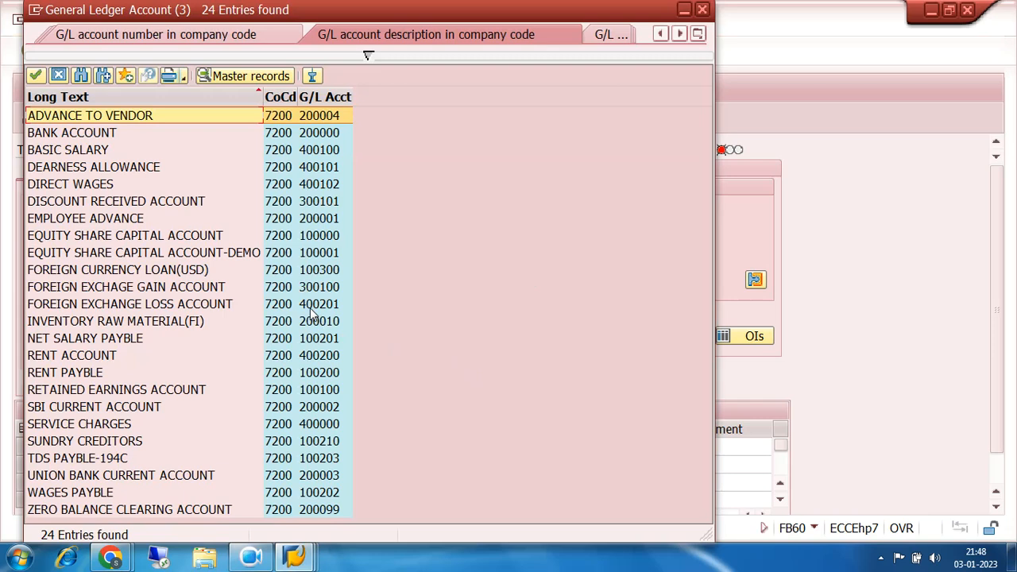
click(326, 97)
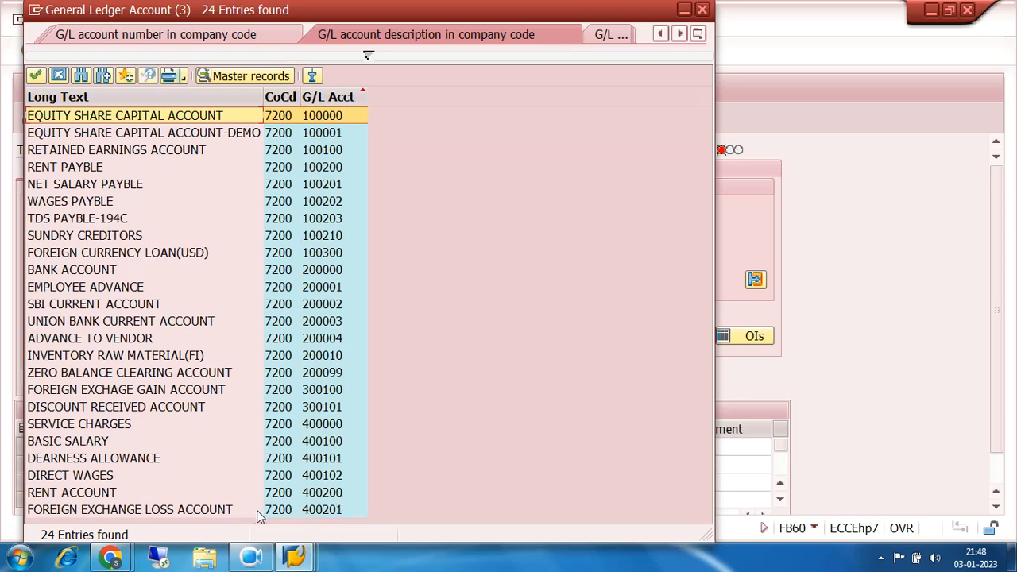
double_click(327, 423)
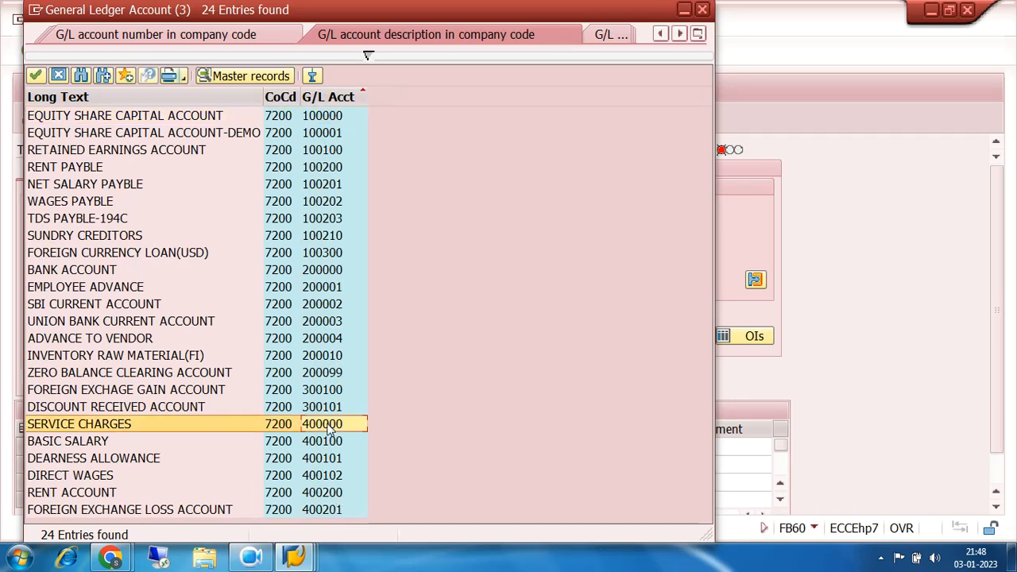
- Enter * as the amount of the SERVICE CHARGES line and confirm the line item
click(316, 446)
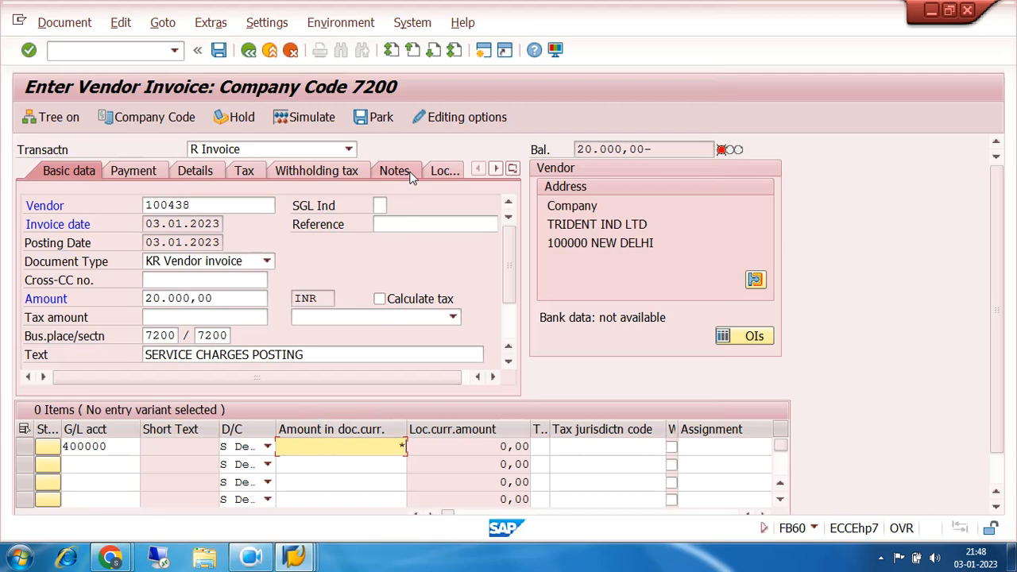
key(Tab)
key(Tab)
key(Tab)
key(Tab)
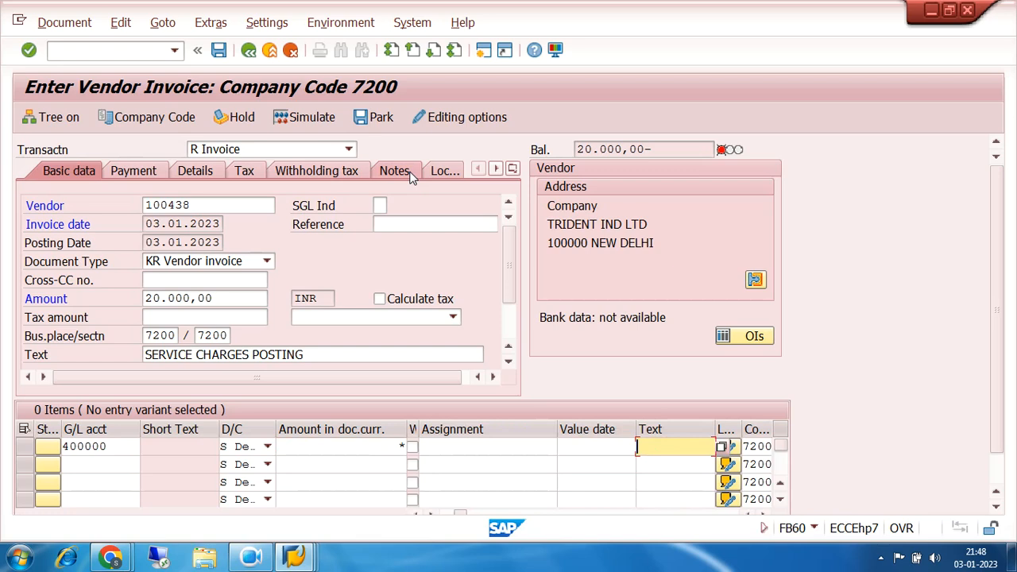
key(Return)
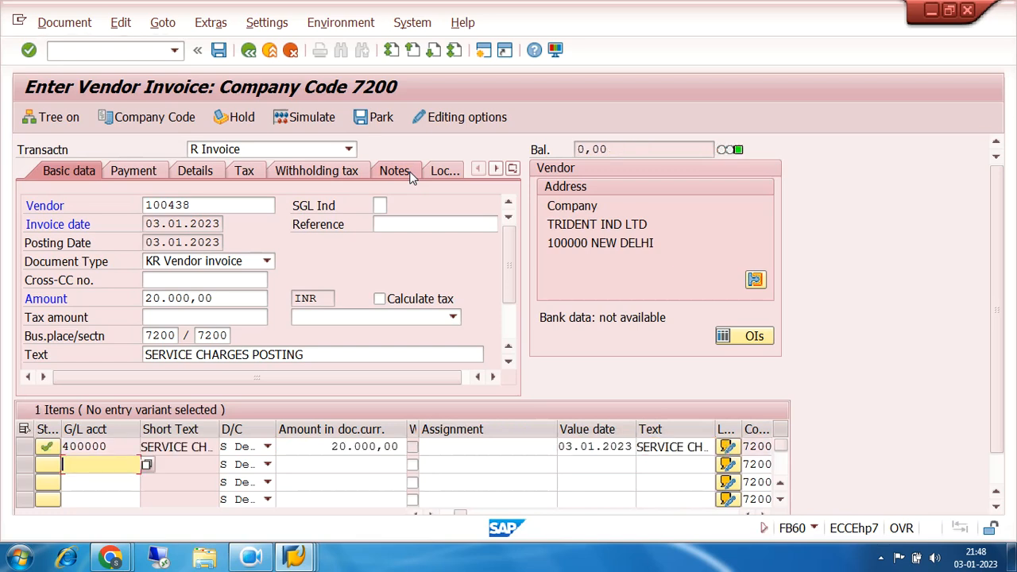
- Review the advance and invoice withholding tax types on the vendor invoice, and return to the basic data
click(354, 173)
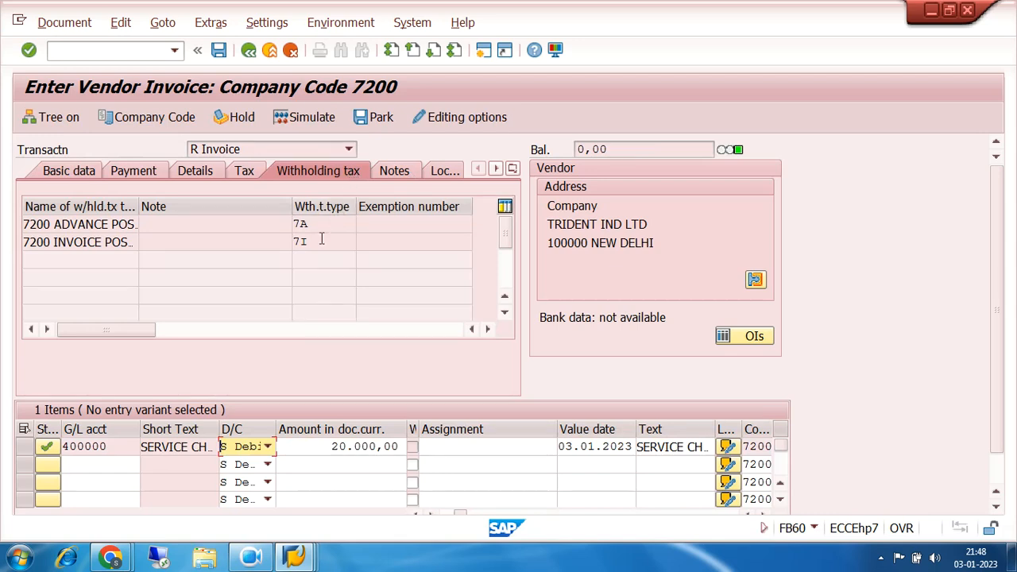
click(105, 225)
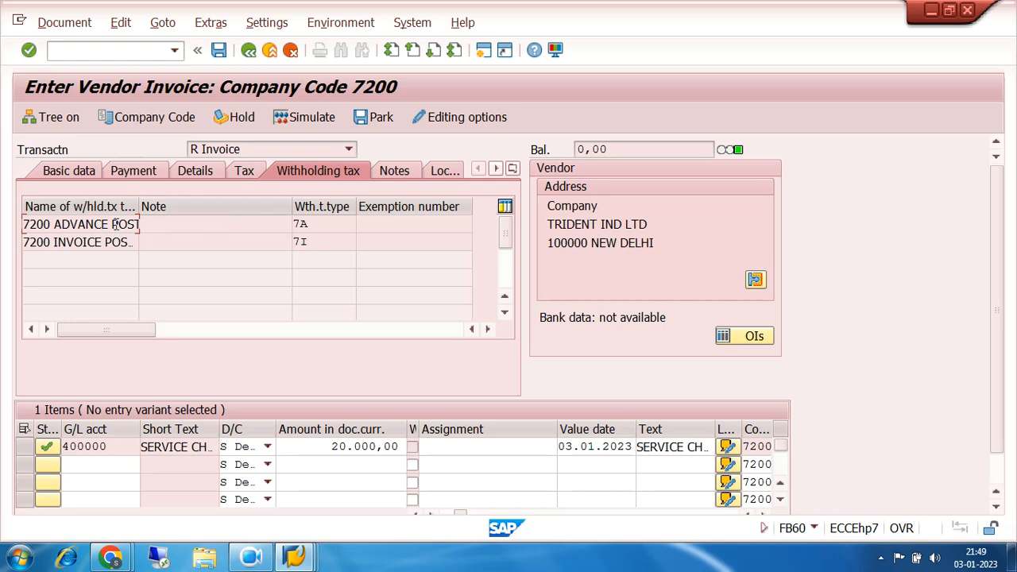
click(80, 177)
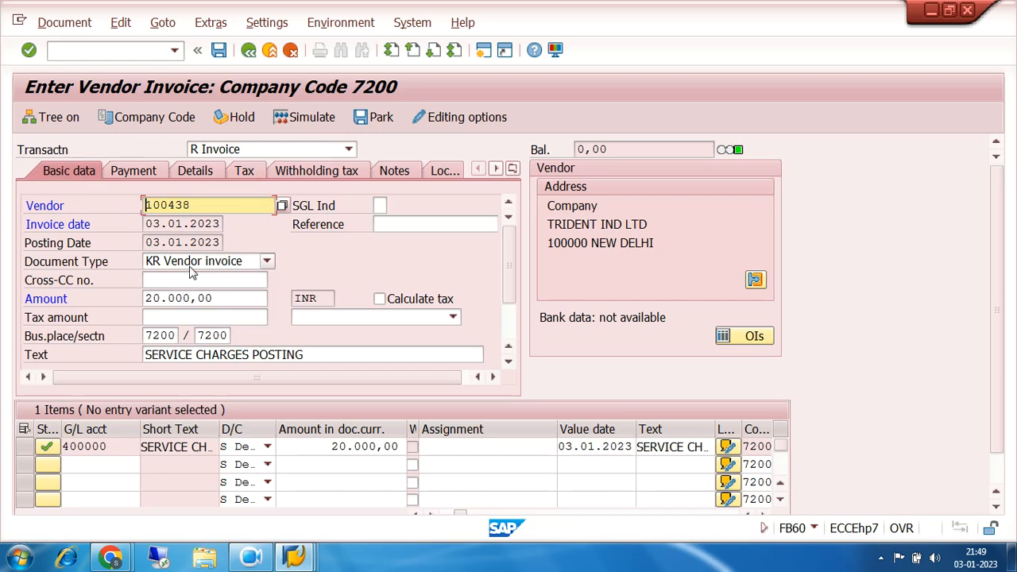
- Switch to the Display IMG session and open G/L account maintenance with transaction FS00
click(483, 50)
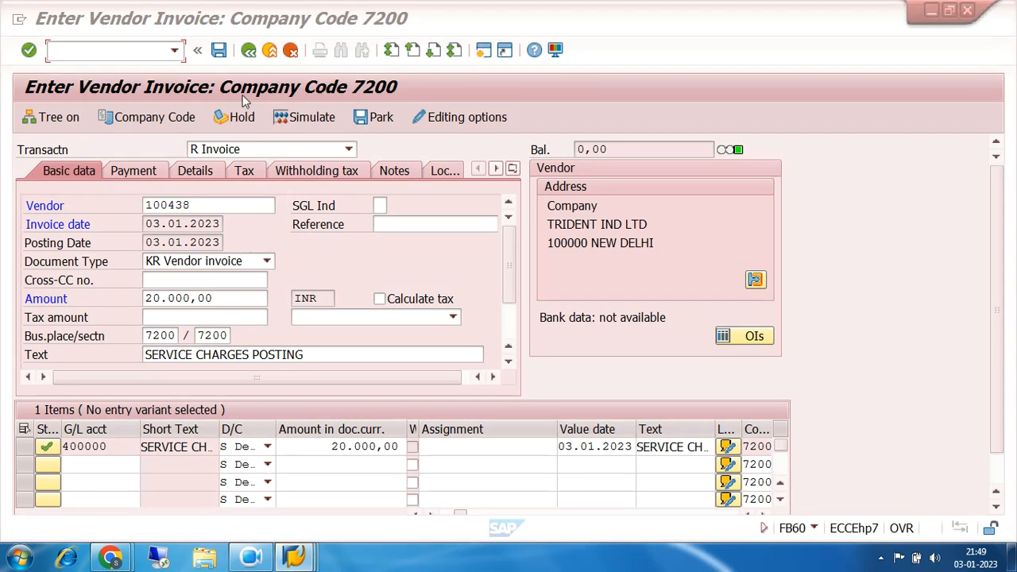
mouse_move(306, 556)
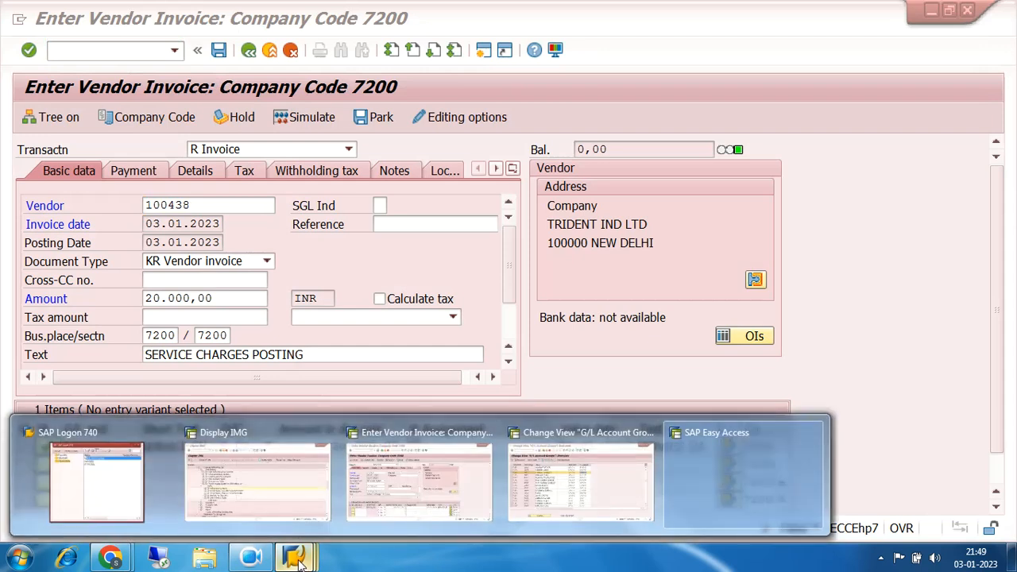
click(272, 490)
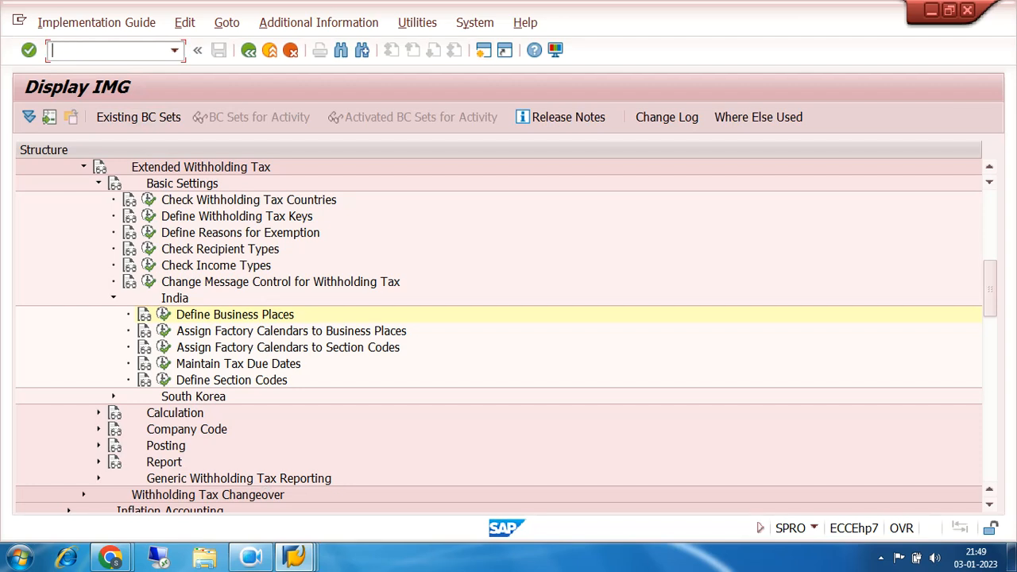
text(/NFS00)
key(Return)
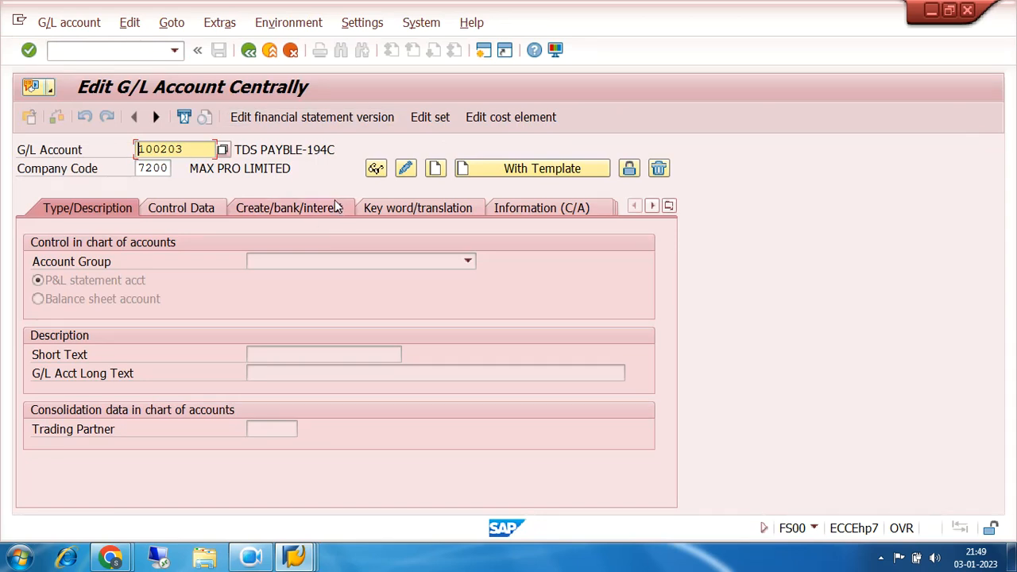
- Look up SUNDRY CREDITORS (100210) among company code 7200's G/L accounts and display its field status group
click(226, 150)
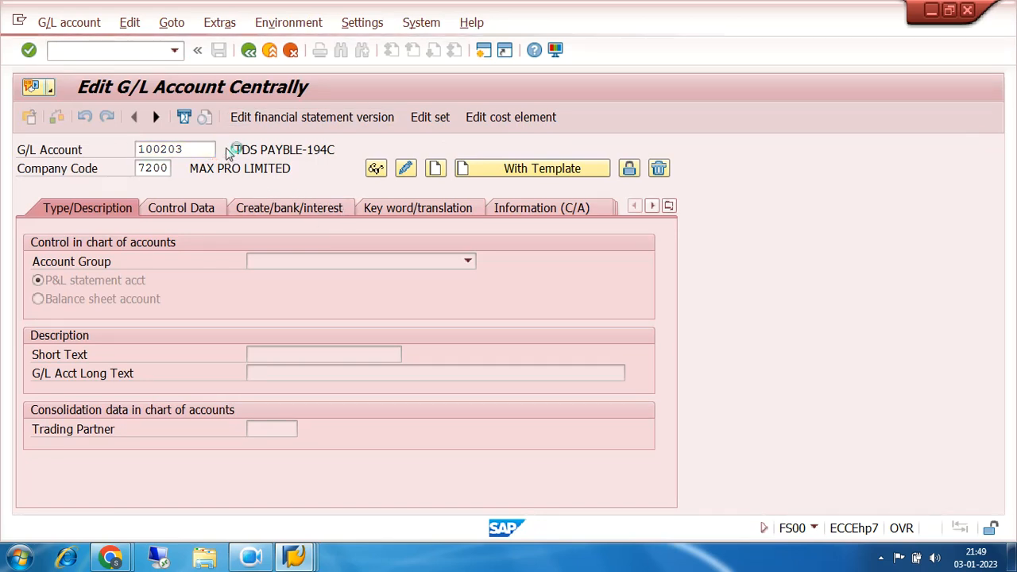
click(760, 480)
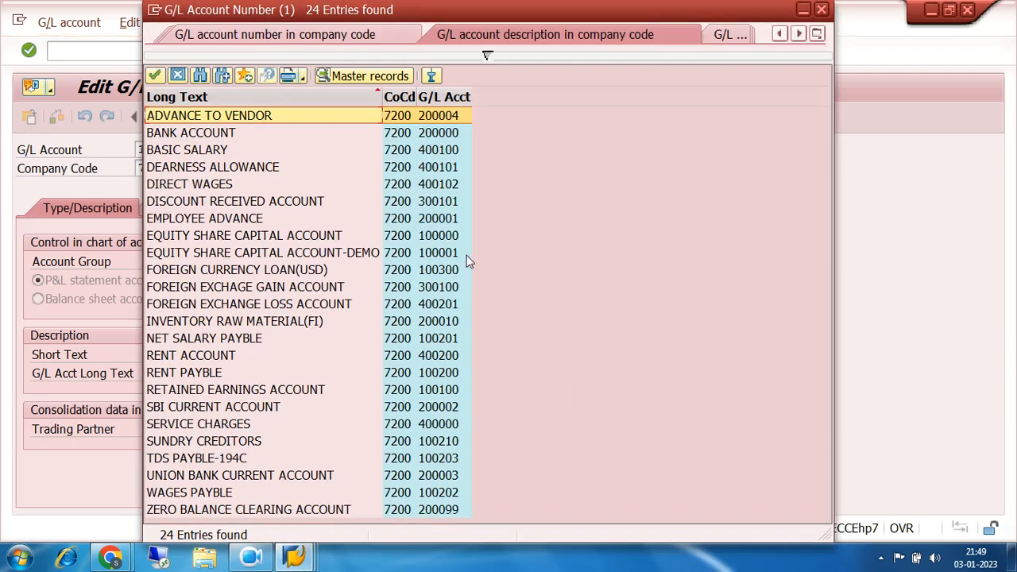
click(444, 96)
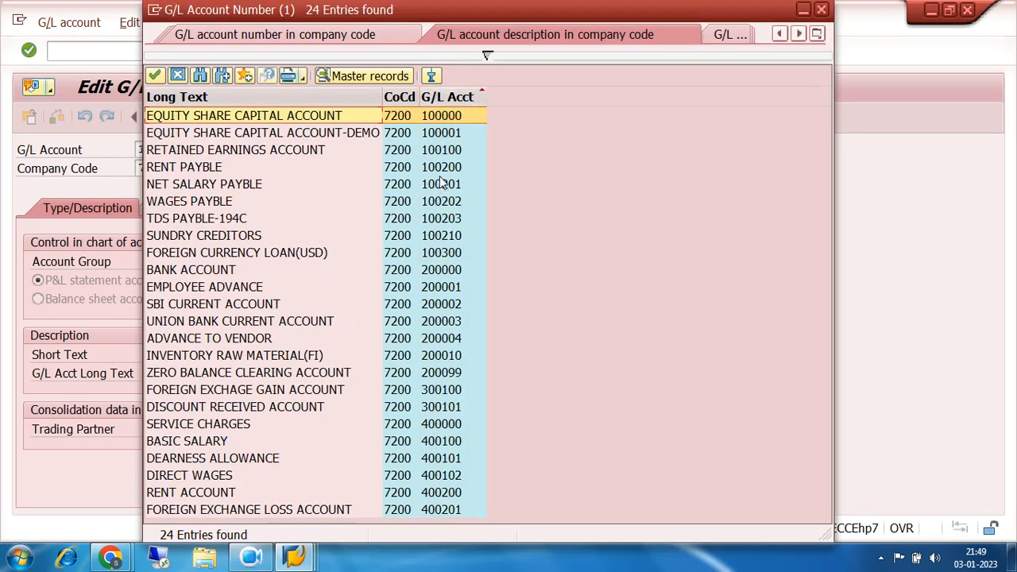
double_click(442, 236)
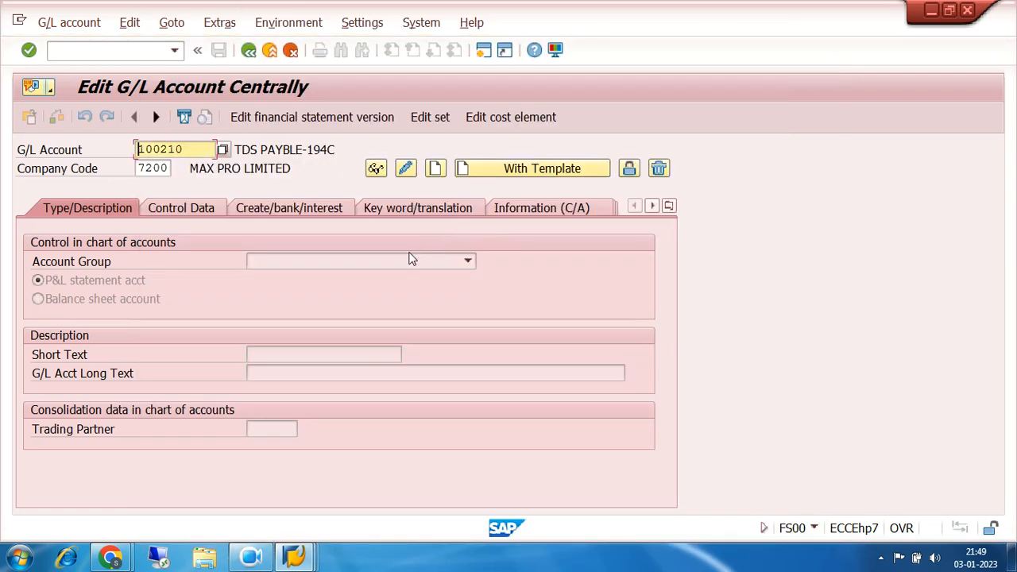
key(Return)
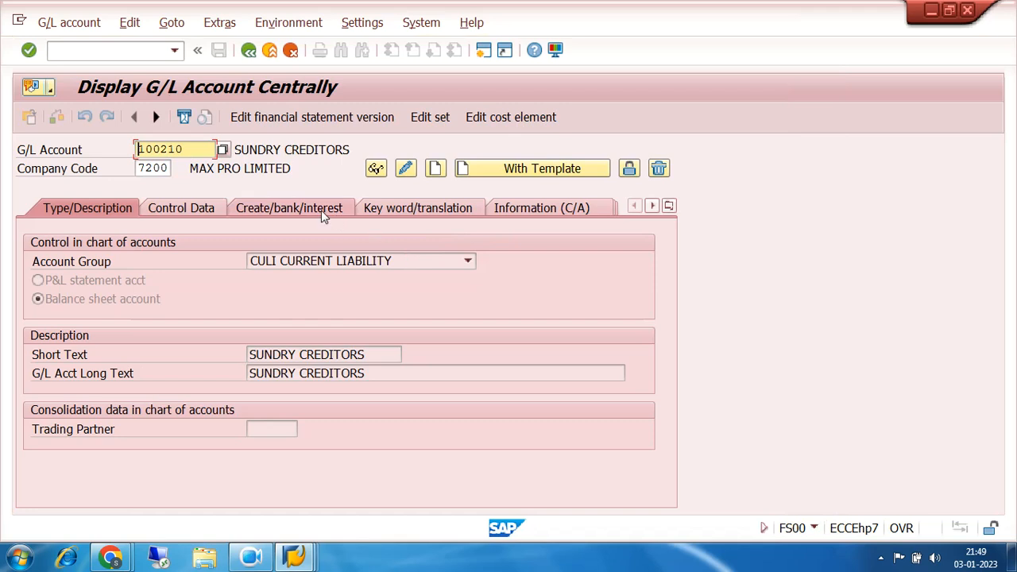
click(321, 209)
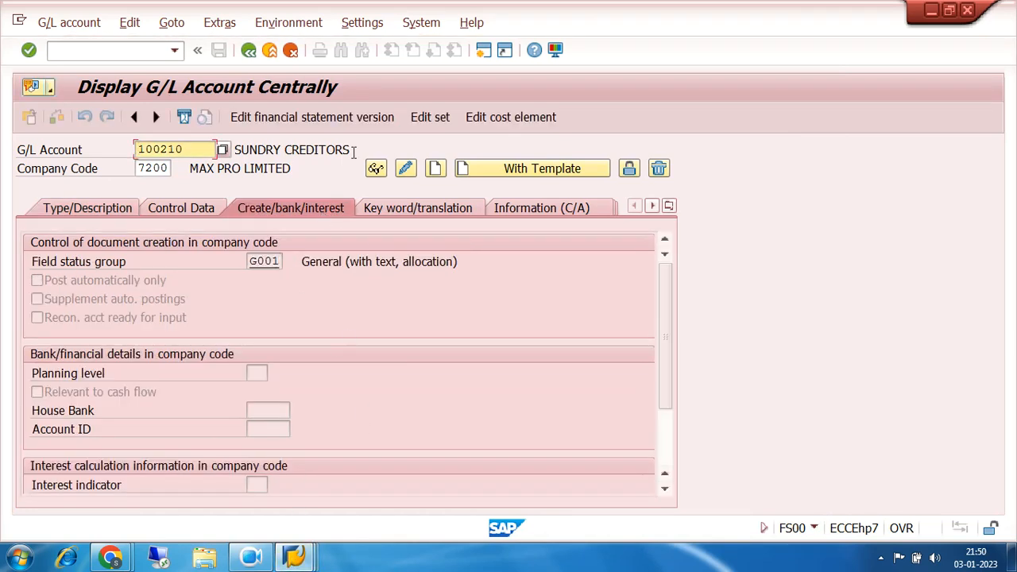
- Close the two unused SAP Easy Access sessions and return to the SUNDRY CREDITORS account display
click(484, 50)
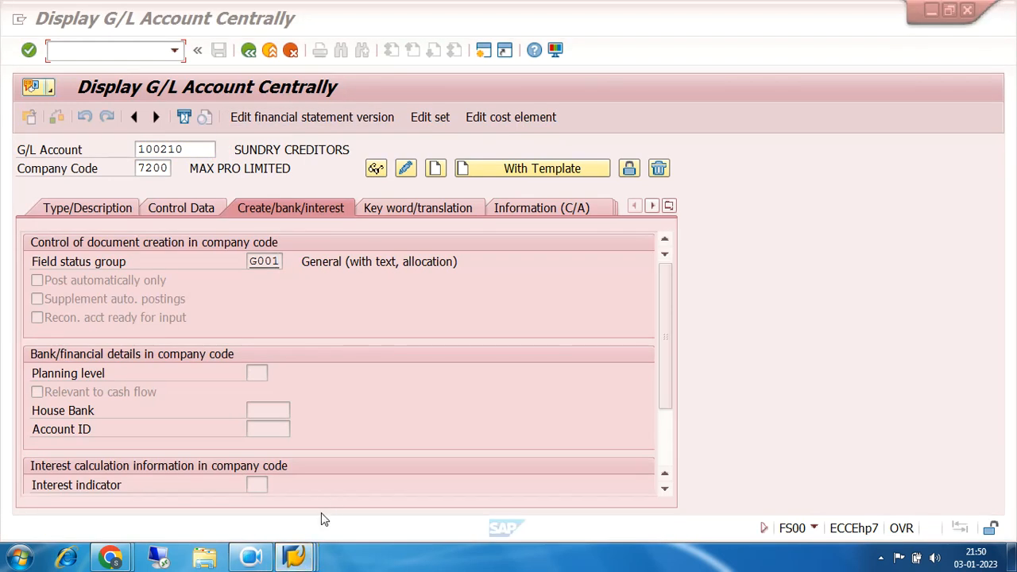
mouse_move(294, 558)
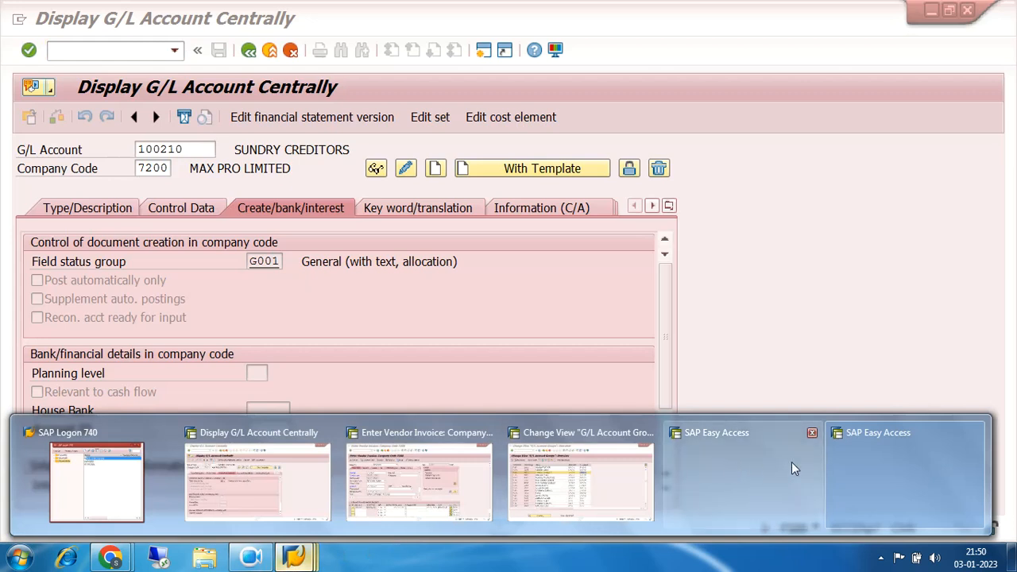
click(974, 433)
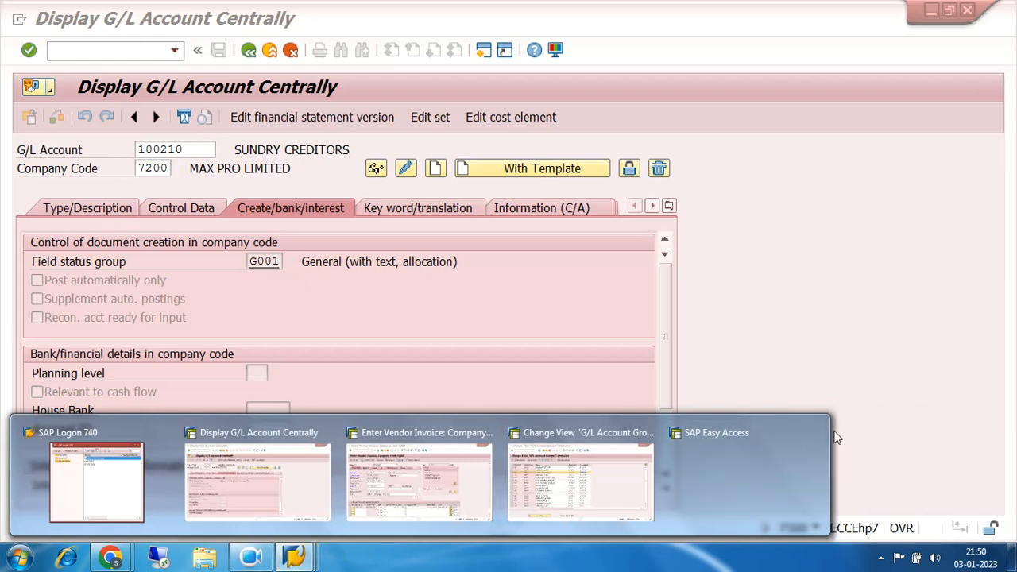
click(812, 434)
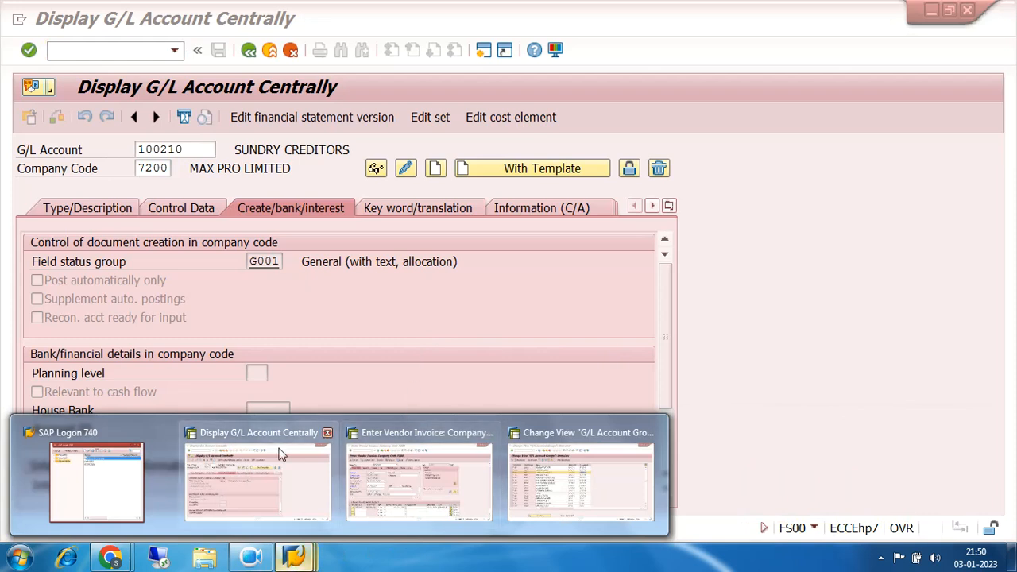
click(269, 460)
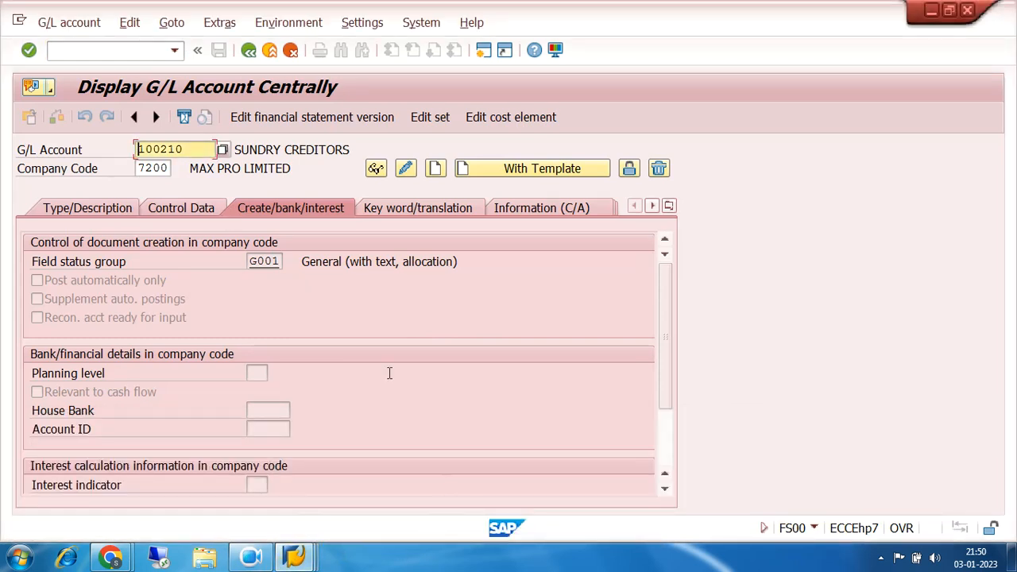
- Open transaction OBC4 in a new session and display the field status groups of variant 7200
click(483, 51)
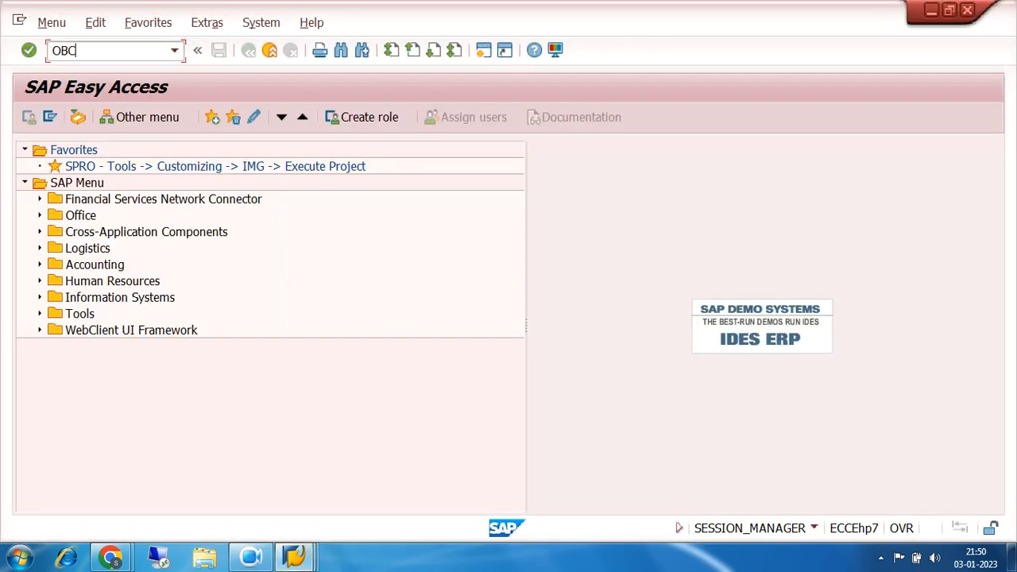
key(Return)
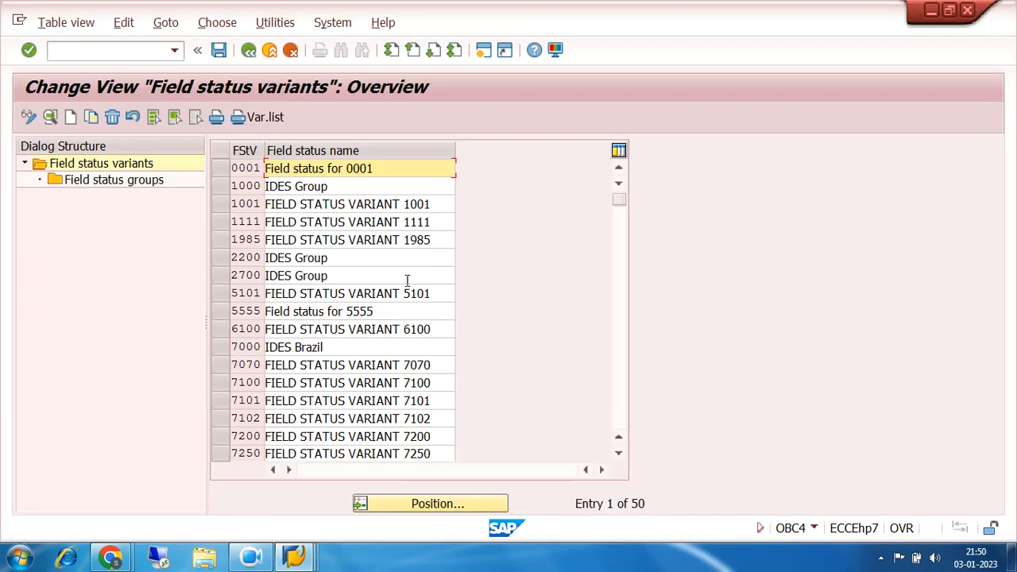
click(232, 436)
double_click(110, 180)
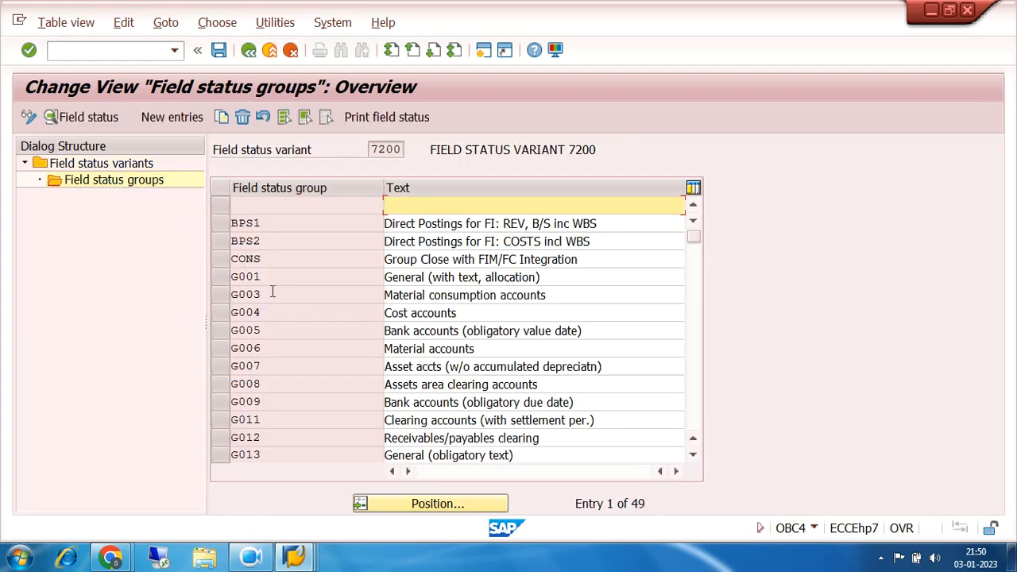
- Open field status group G001 and review its field settings from general data through asset accounting
double_click(271, 281)
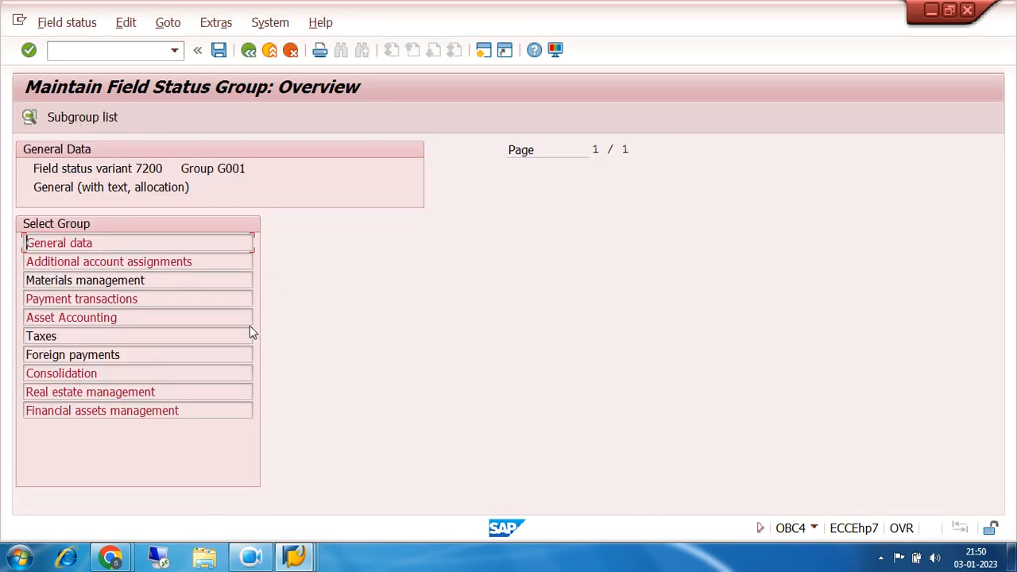
double_click(72, 244)
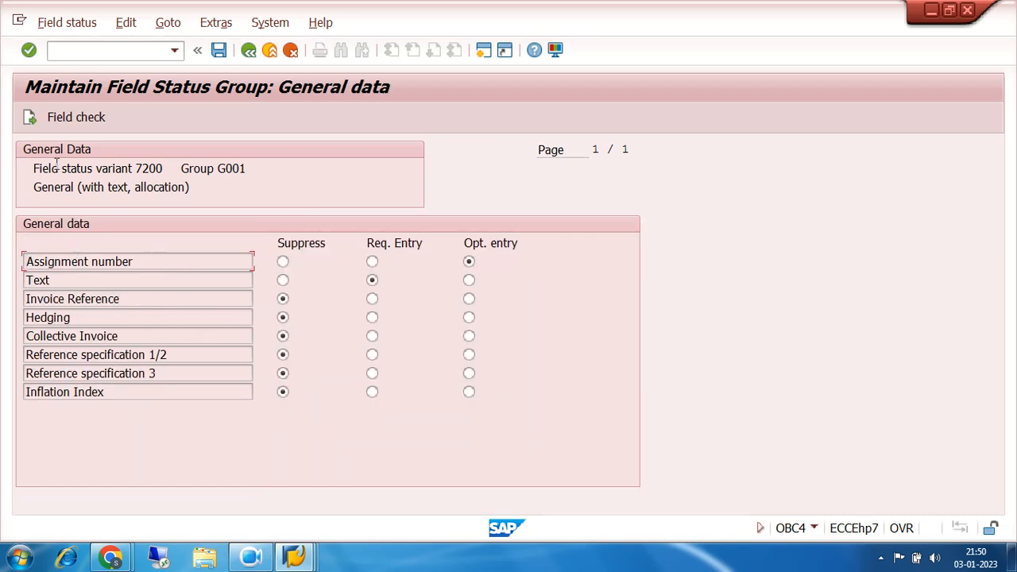
click(29, 119)
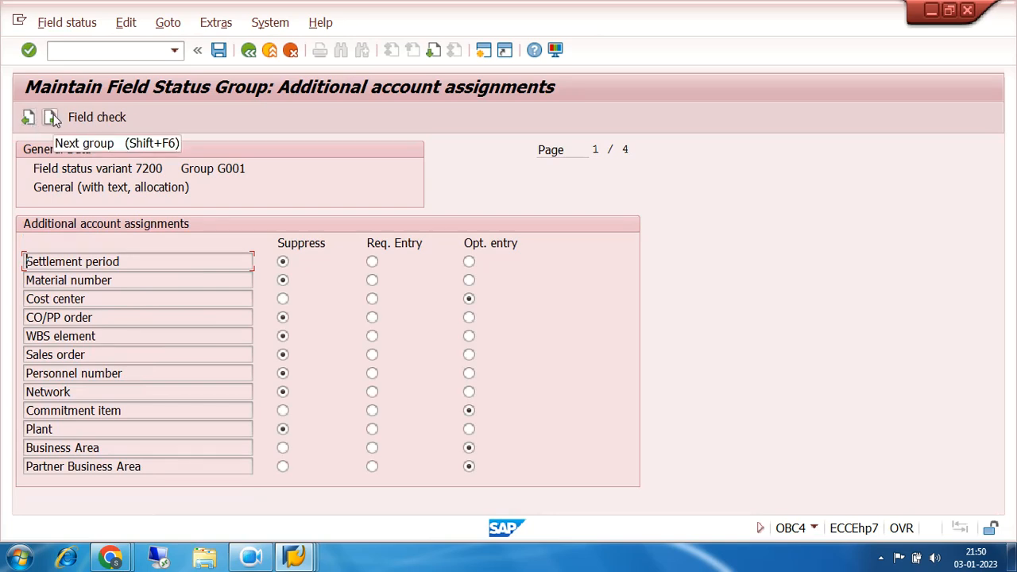
click(51, 118)
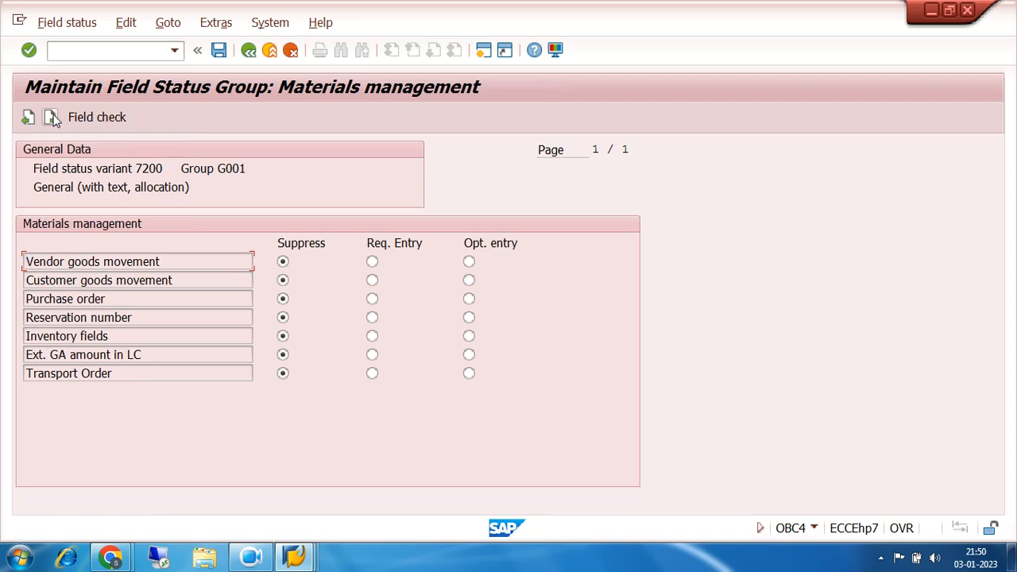
click(51, 118)
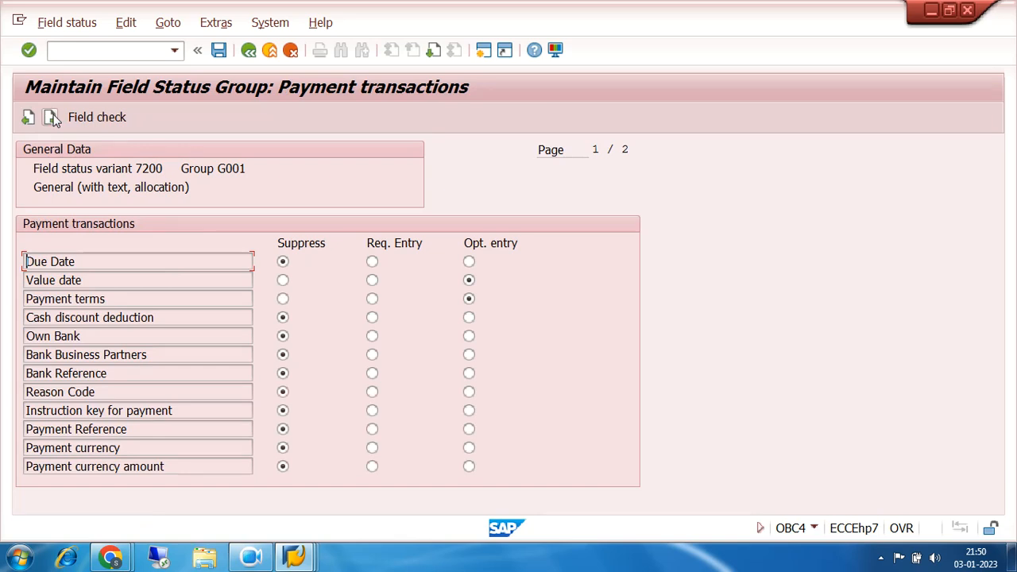
click(51, 118)
click(51, 118)
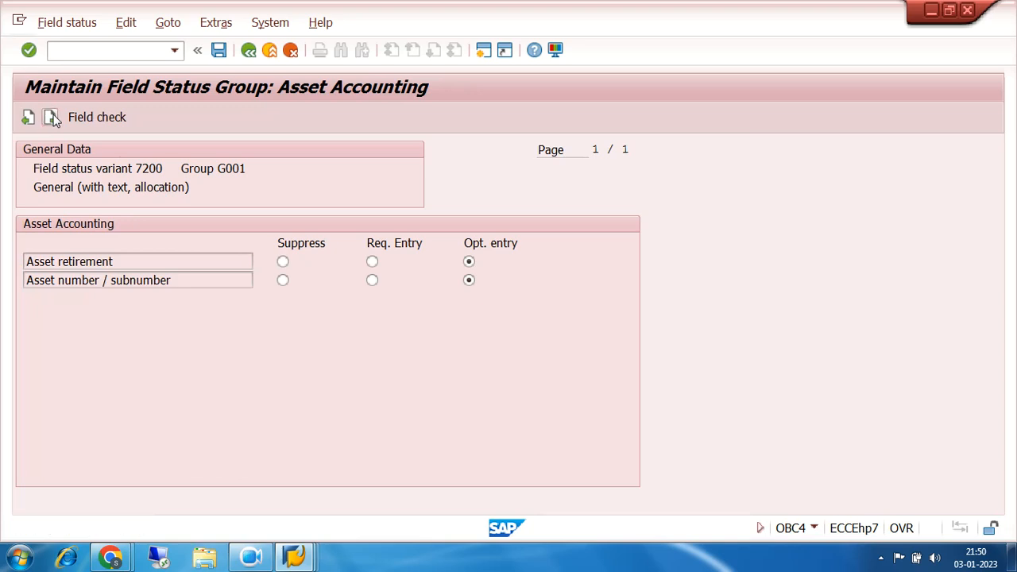
- Make Withholding Tax Code and Withholding Tax Amounts optional entries in G001's taxes group, and save under customizing request EH7K900139
click(283, 262)
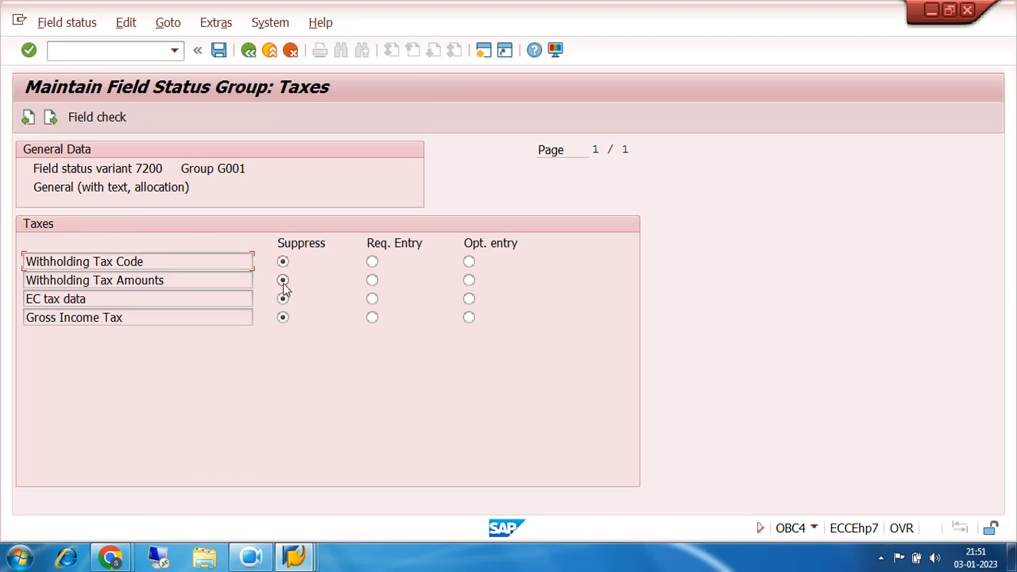
click(469, 262)
click(468, 282)
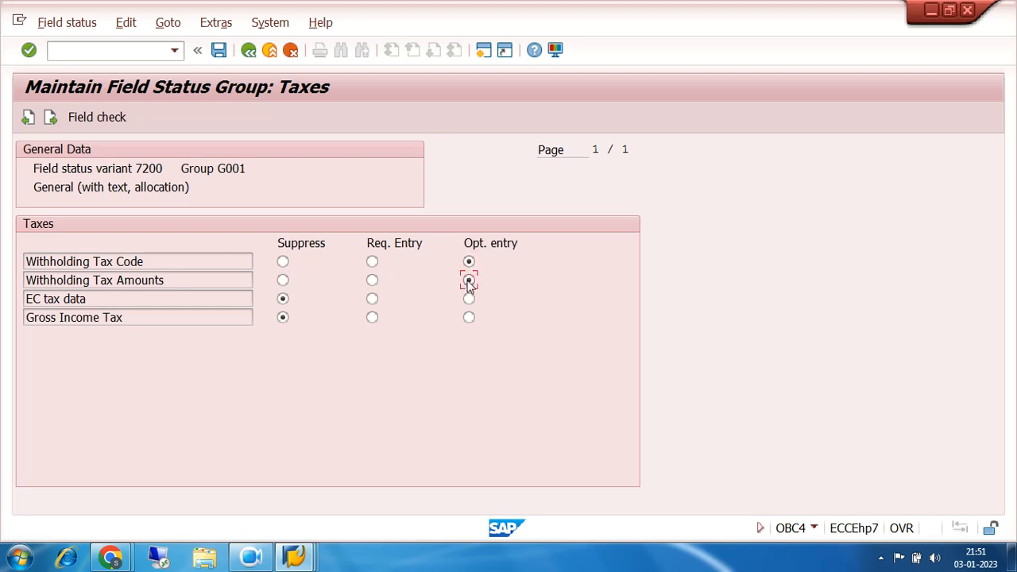
click(218, 50)
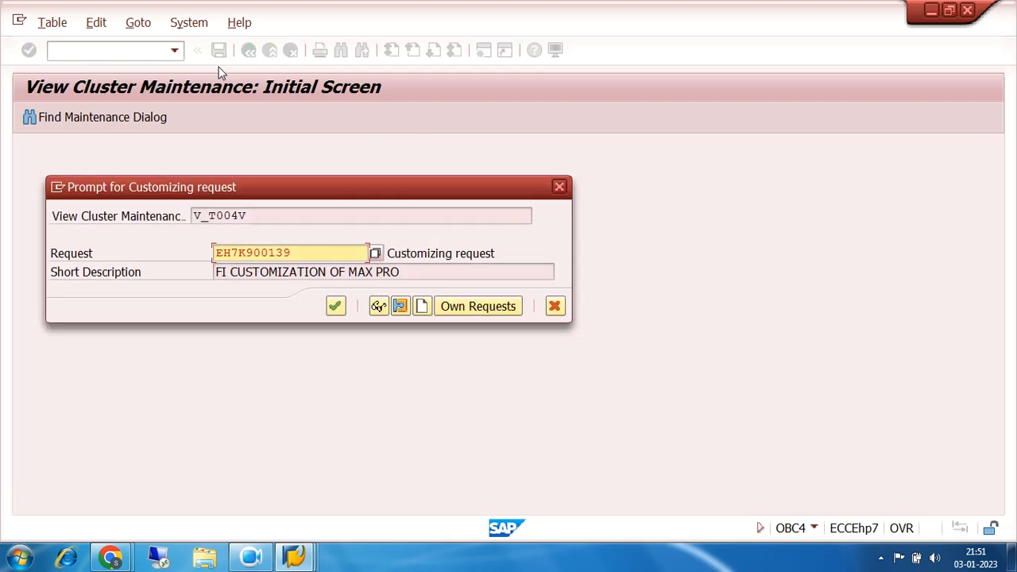
click(334, 305)
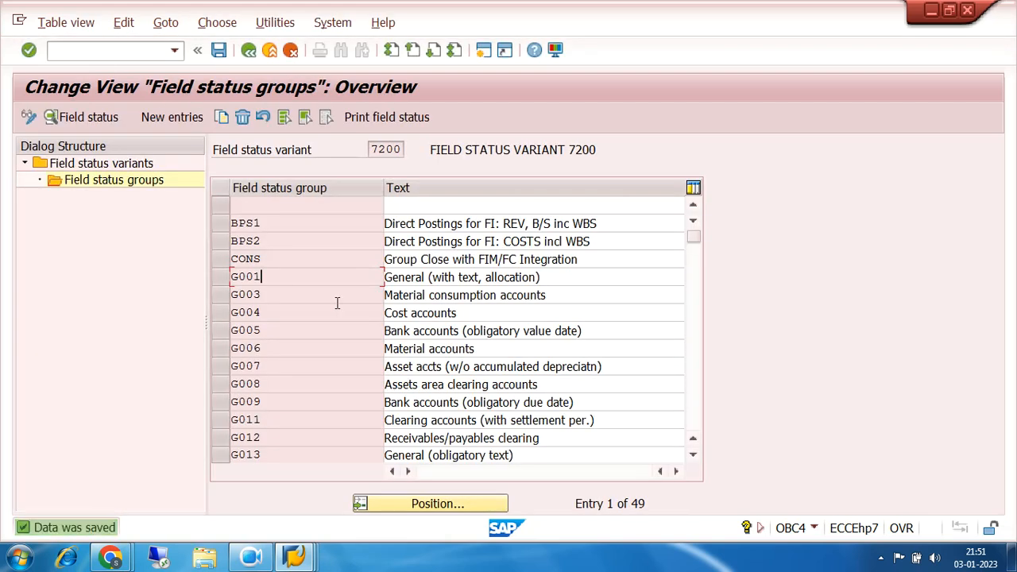
- Leave field status group maintenance and switch back to the session displaying the SUNDRY CREDITORS account
click(248, 50)
click(248, 50)
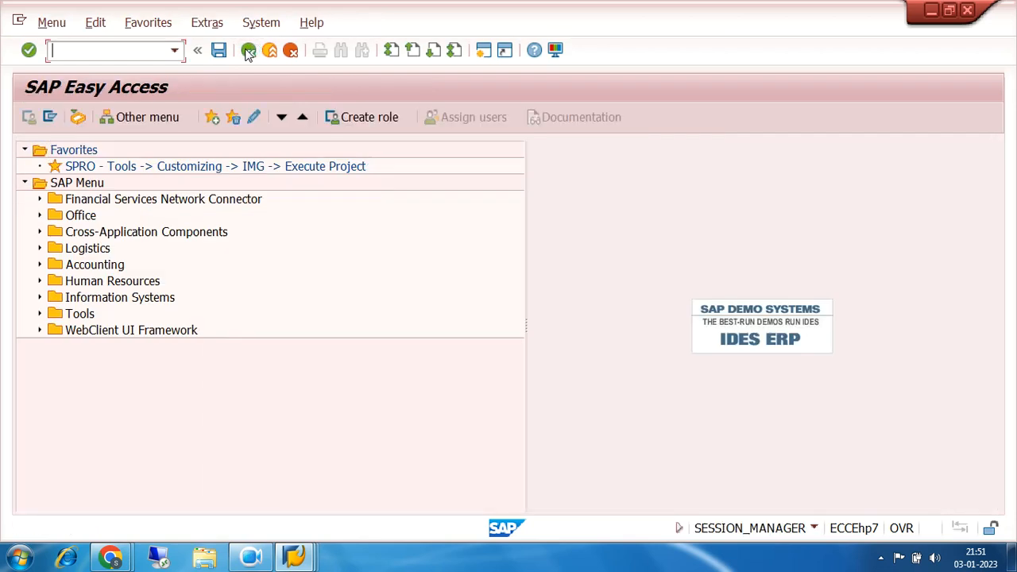
click(298, 558)
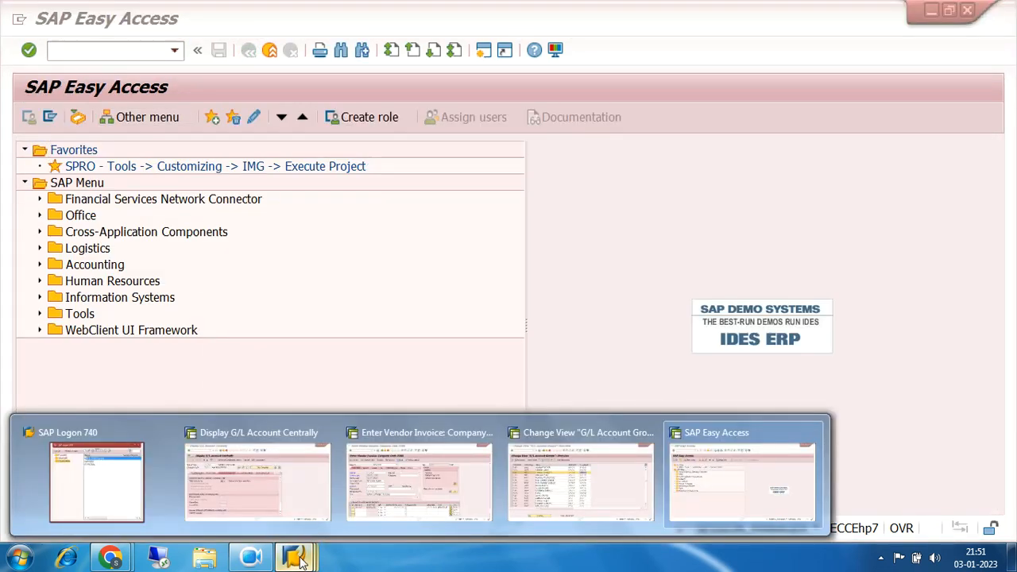
click(278, 501)
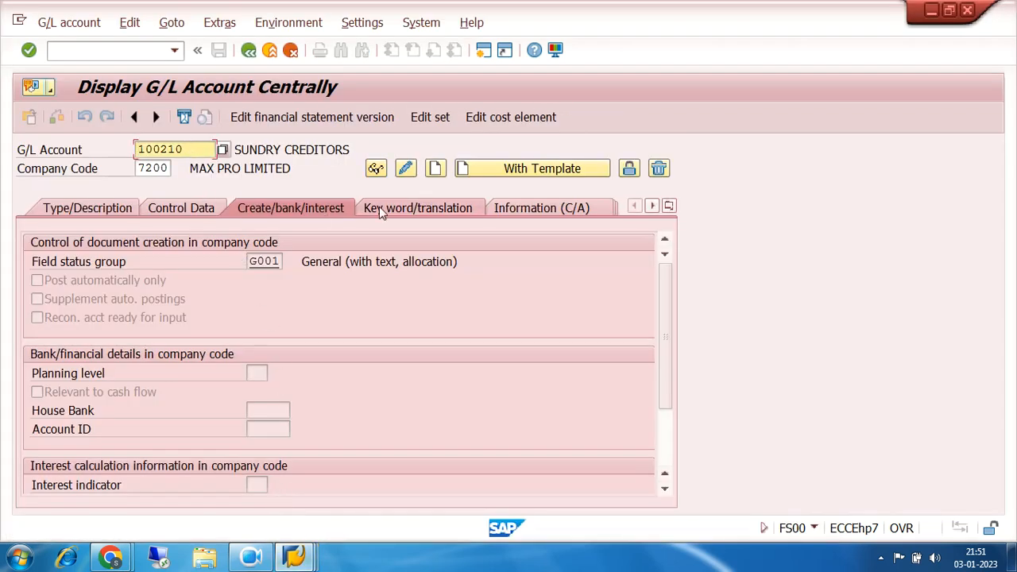
- Change the SUNDRY CREDITORS account by reselecting field status group G001, and save the account
click(405, 168)
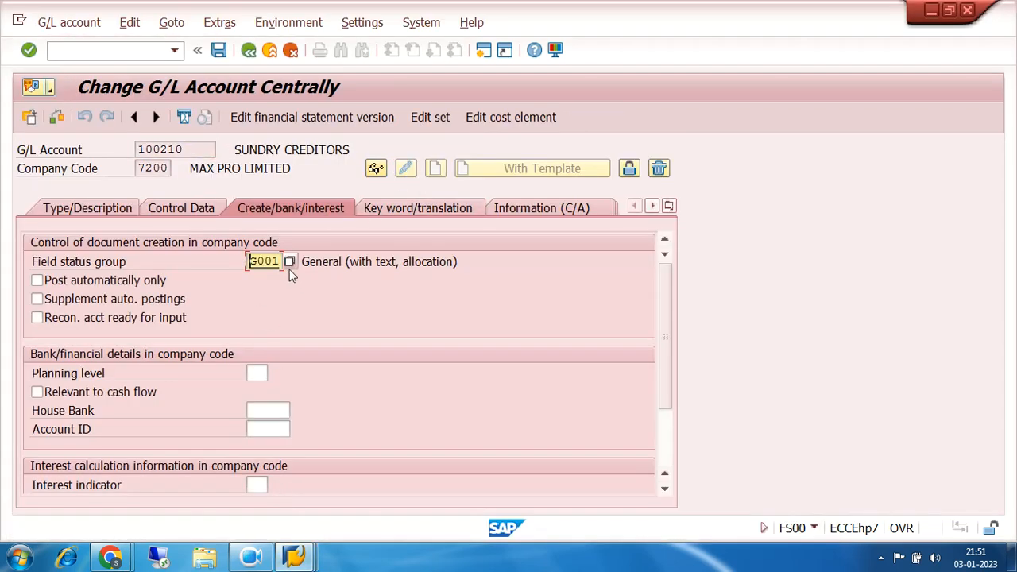
click(289, 262)
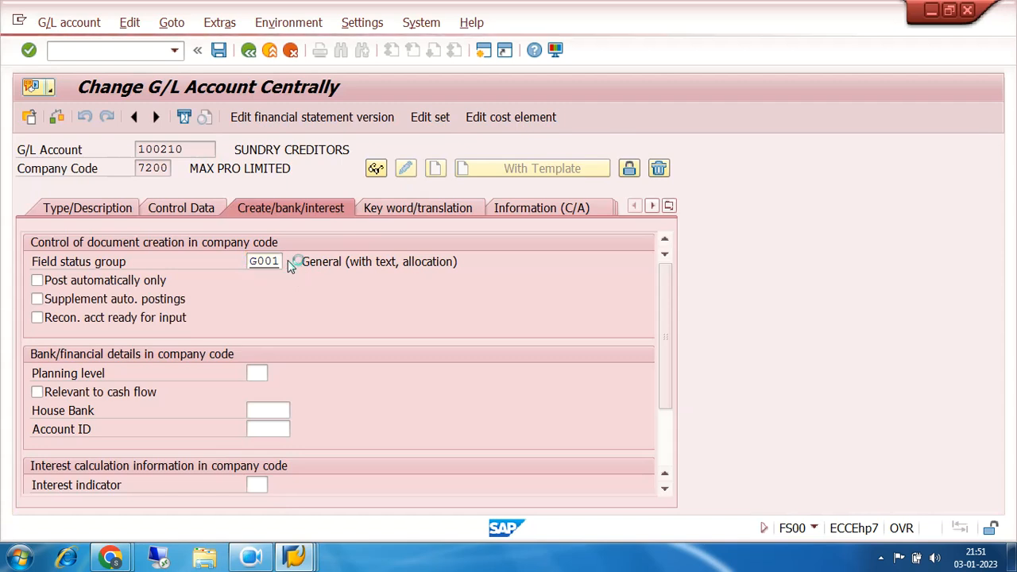
double_click(271, 204)
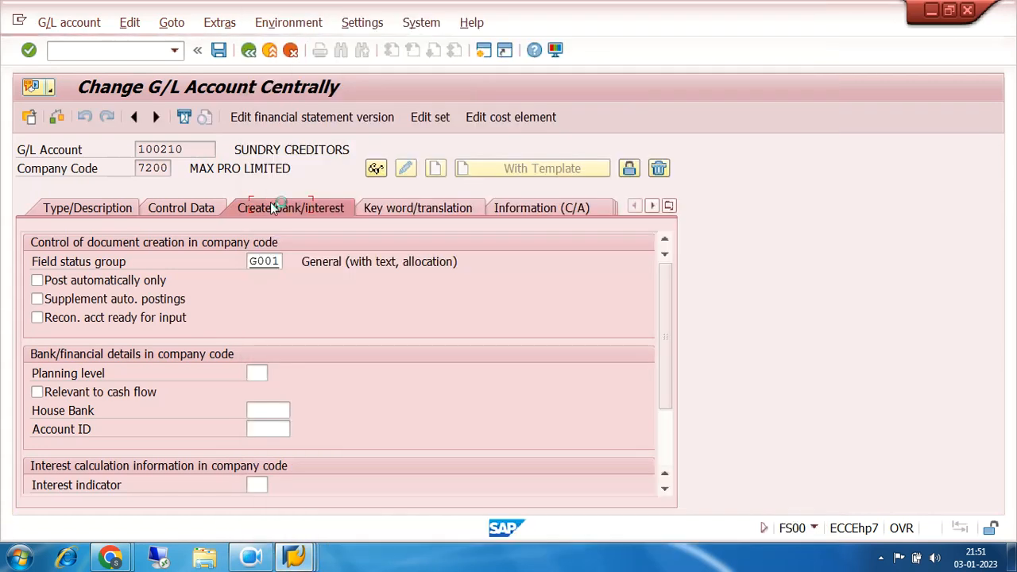
click(219, 53)
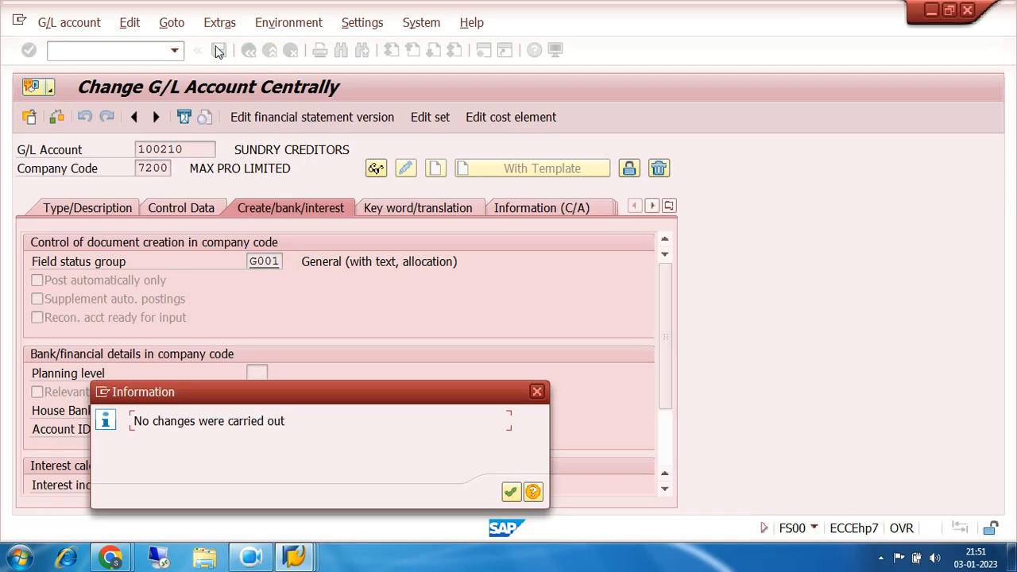
- Leave G/L account maintenance, switch to the vendor invoice session, and restart FB60 with a blank invoice for company code 7200
click(510, 493)
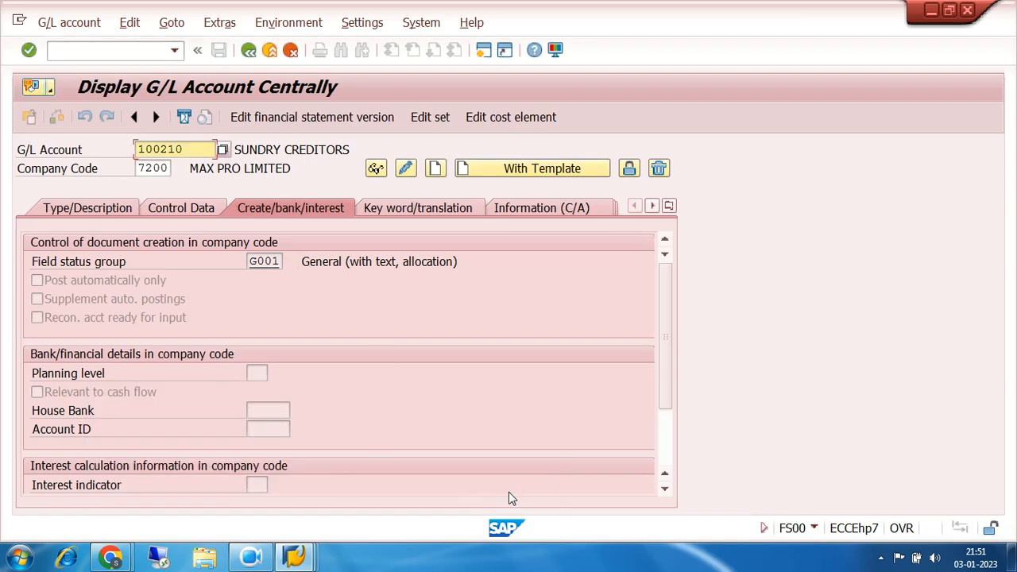
click(248, 50)
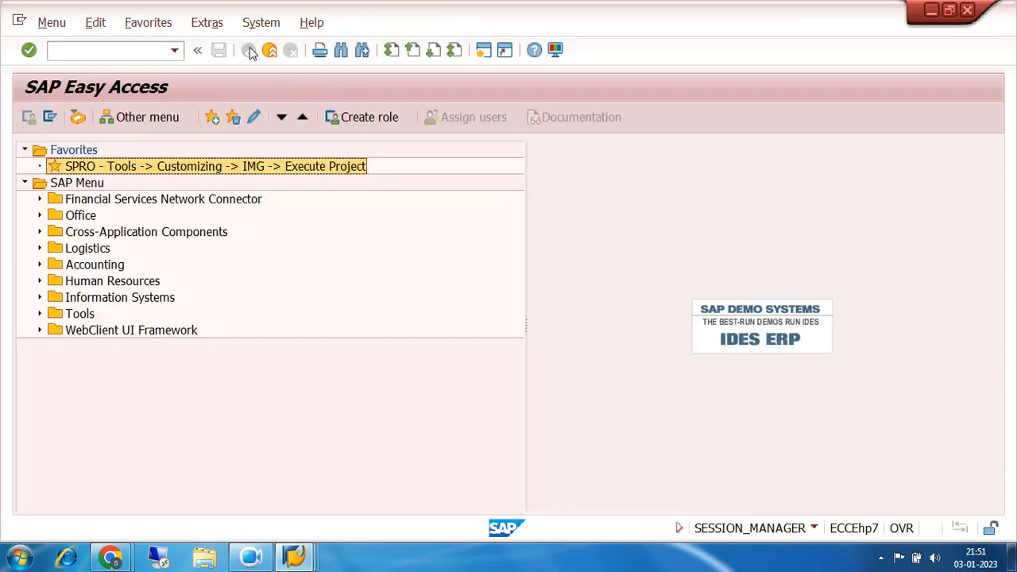
mouse_move(294, 557)
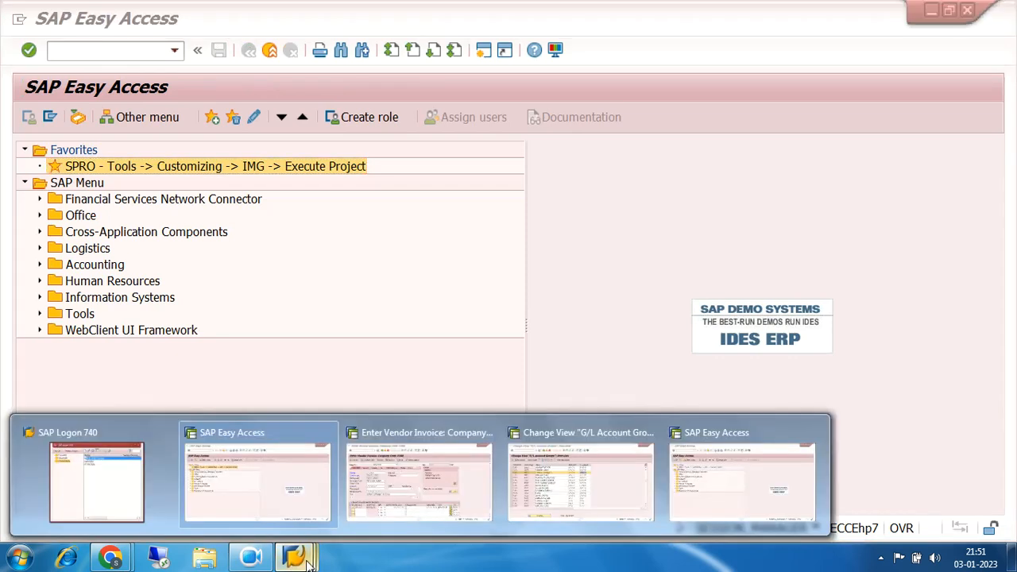
click(412, 476)
click(129, 49)
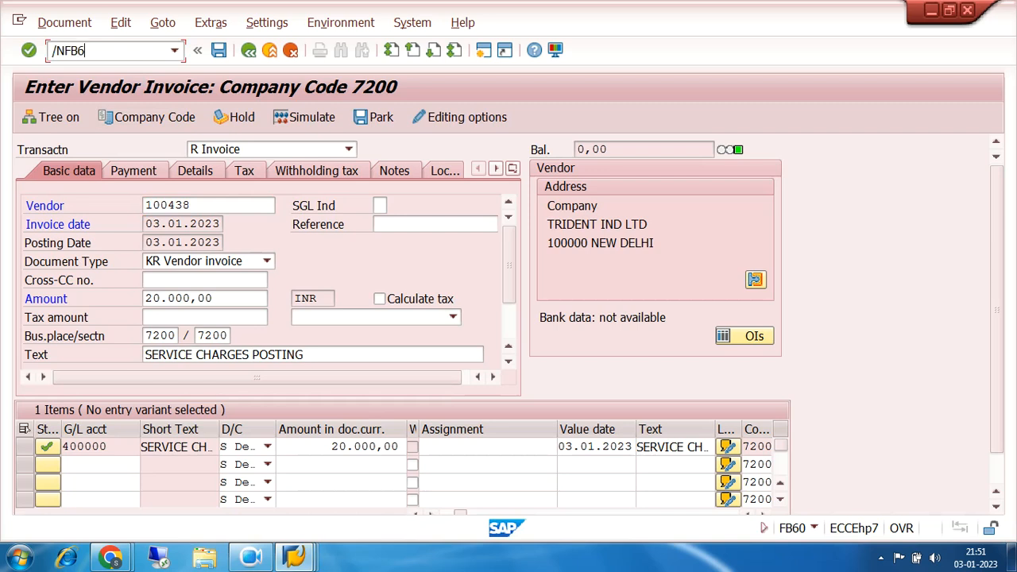
key(Return)
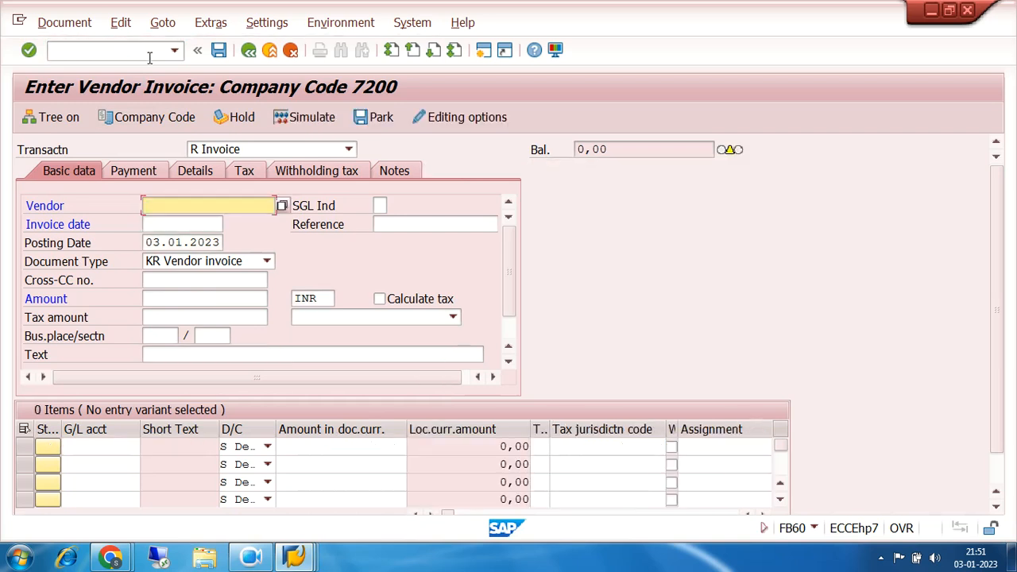
- Look up and choose vendor TRIDENT IND LTD for the invoice, and set the invoice date to 03.01.2023
click(195, 206)
click(283, 206)
click(765, 520)
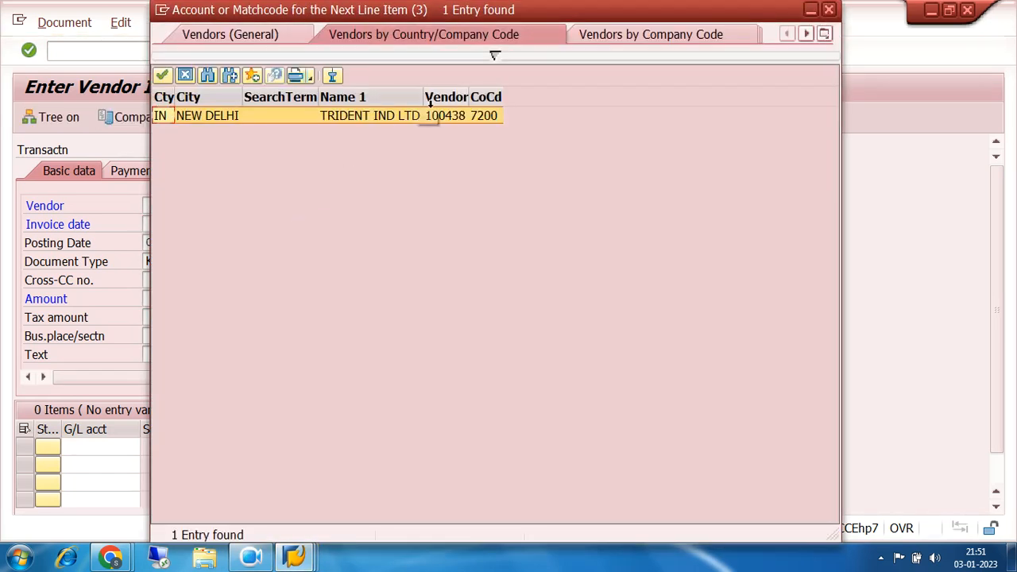
double_click(448, 116)
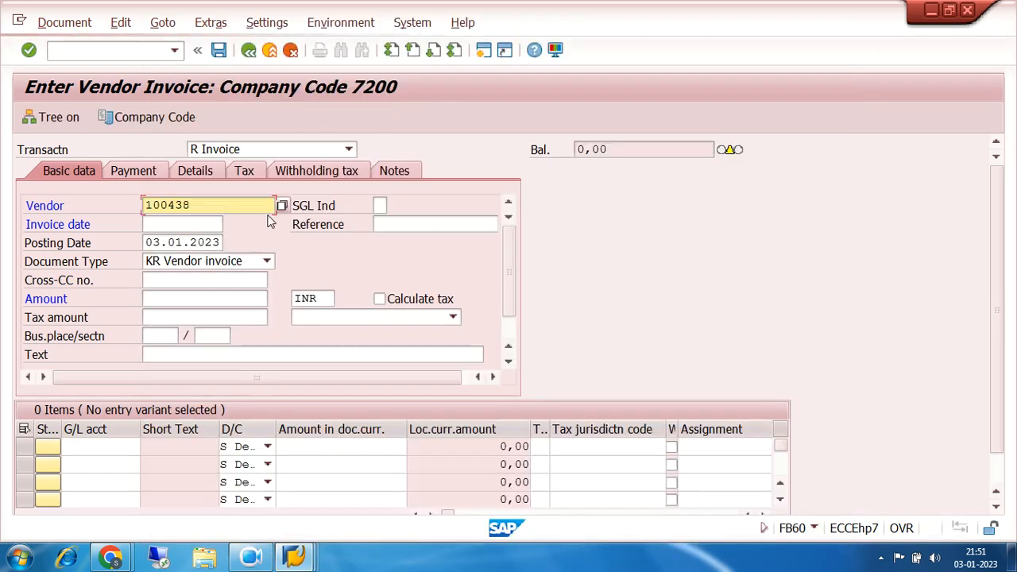
click(167, 223)
click(172, 235)
- Enter an amount of 20000 INR, business place and section 7200, and the text SERVICE CHARGES POSTING in the invoice header
click(175, 295)
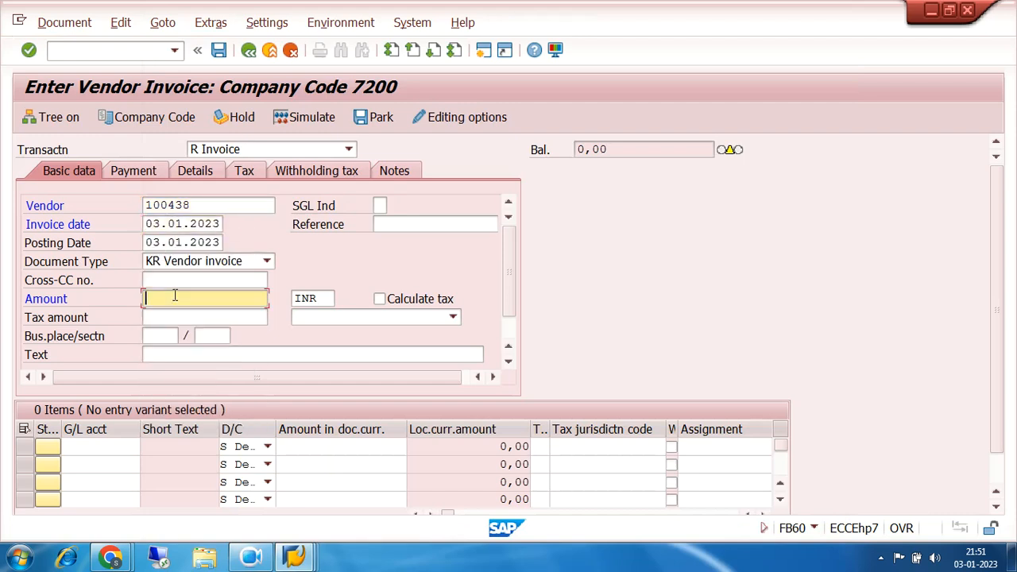
click(176, 310)
click(154, 337)
click(153, 337)
click(163, 352)
click(214, 336)
click(219, 337)
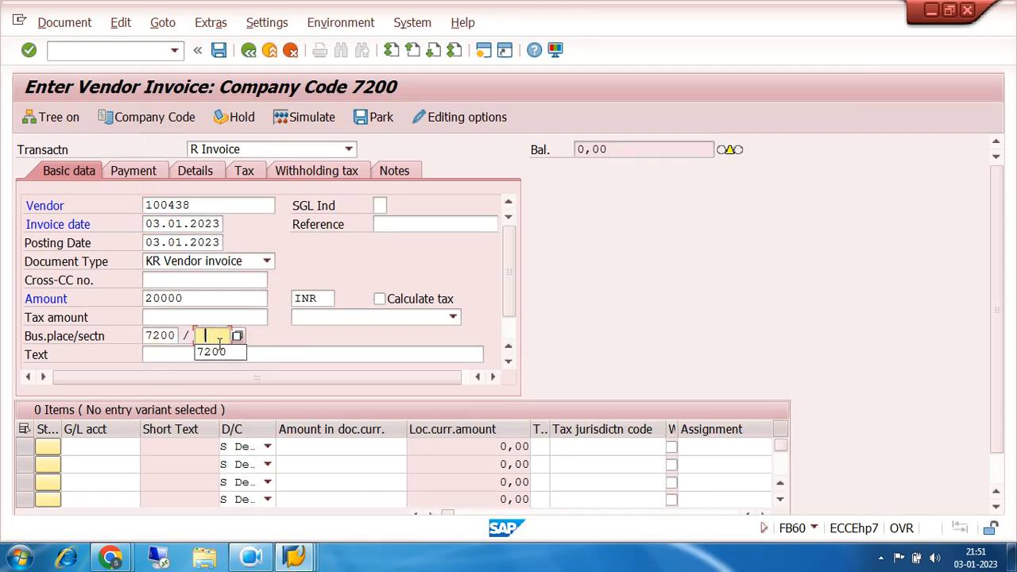
click(213, 352)
click(220, 354)
click(220, 355)
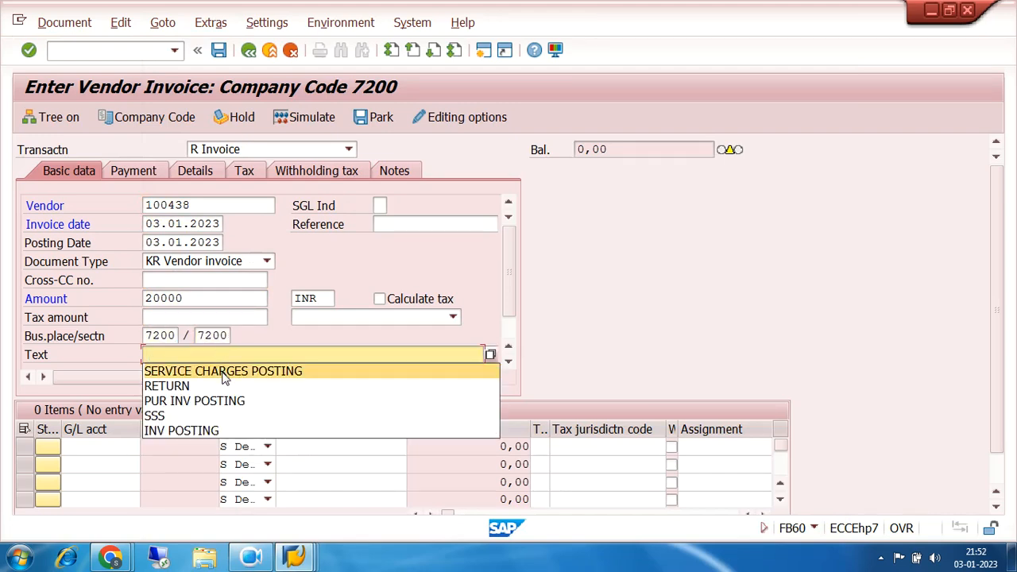
click(224, 371)
- Clear the withholding tax code on the 7200 advance posting row, keeping code 7I for invoice posting
click(298, 171)
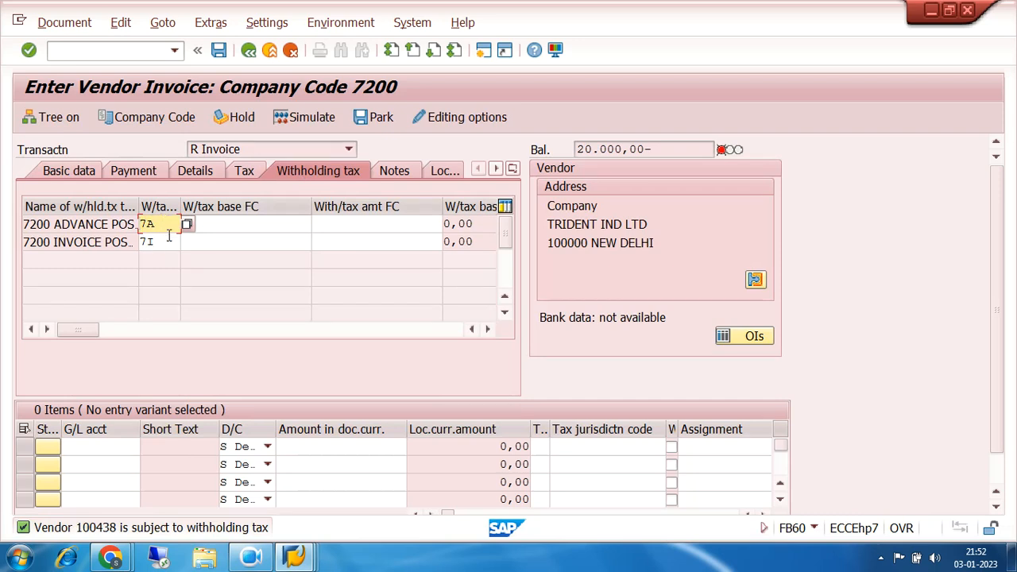
click(163, 242)
click(164, 223)
click(164, 241)
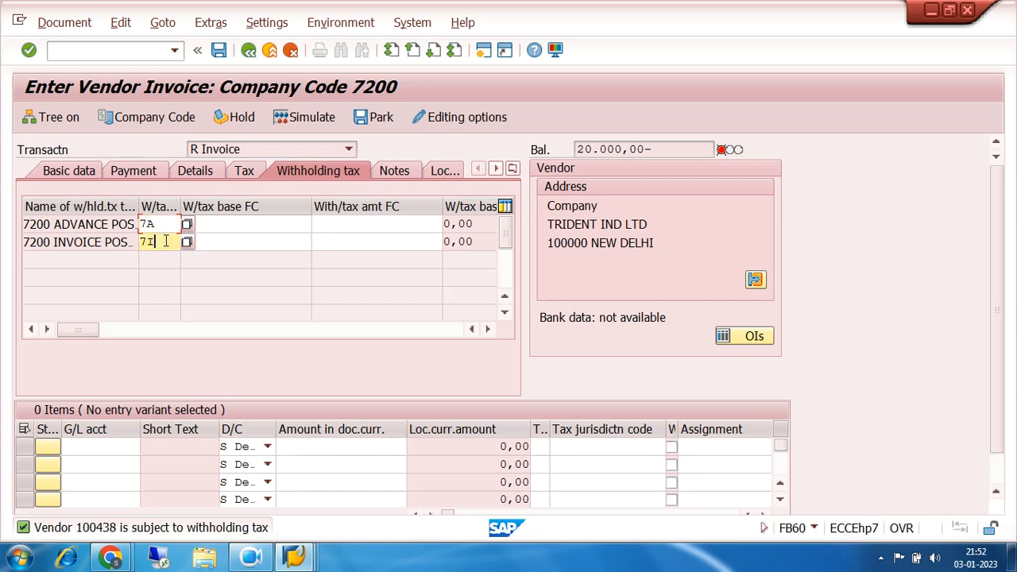
click(166, 223)
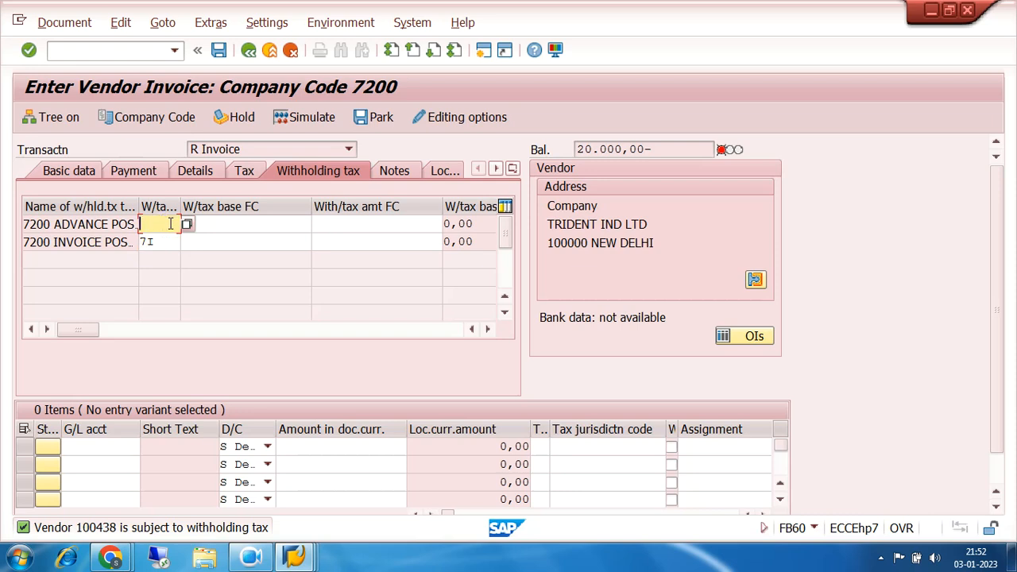
click(318, 382)
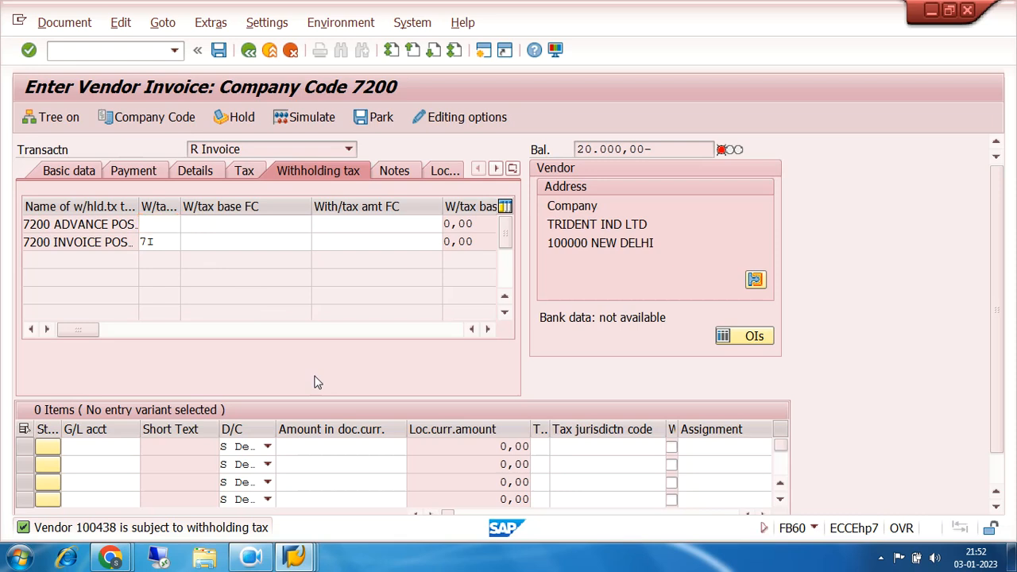
key(Return)
- Add a debit line for G/L account 400000, using * for the amount and + to copy the header text
click(64, 171)
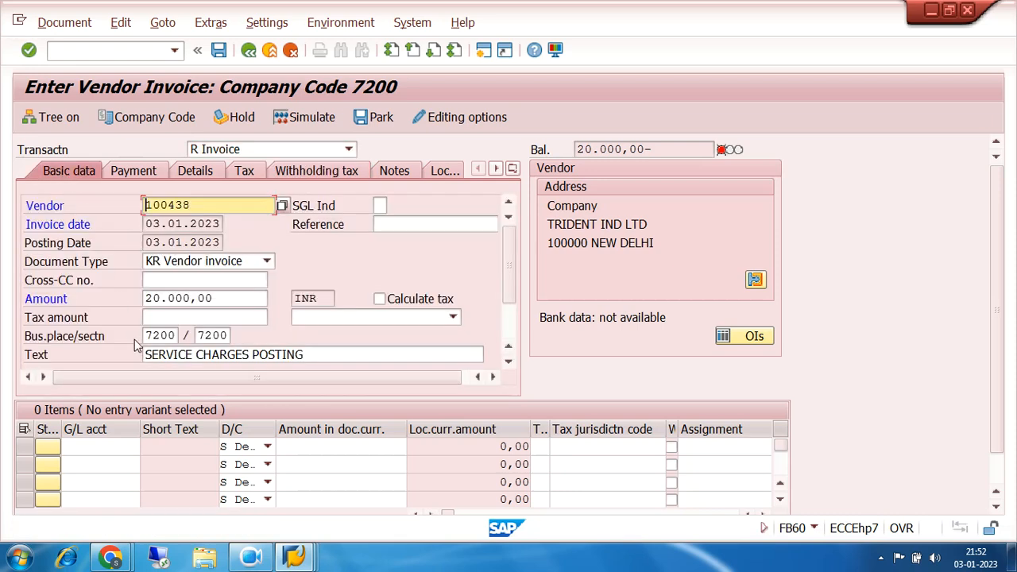
click(102, 449)
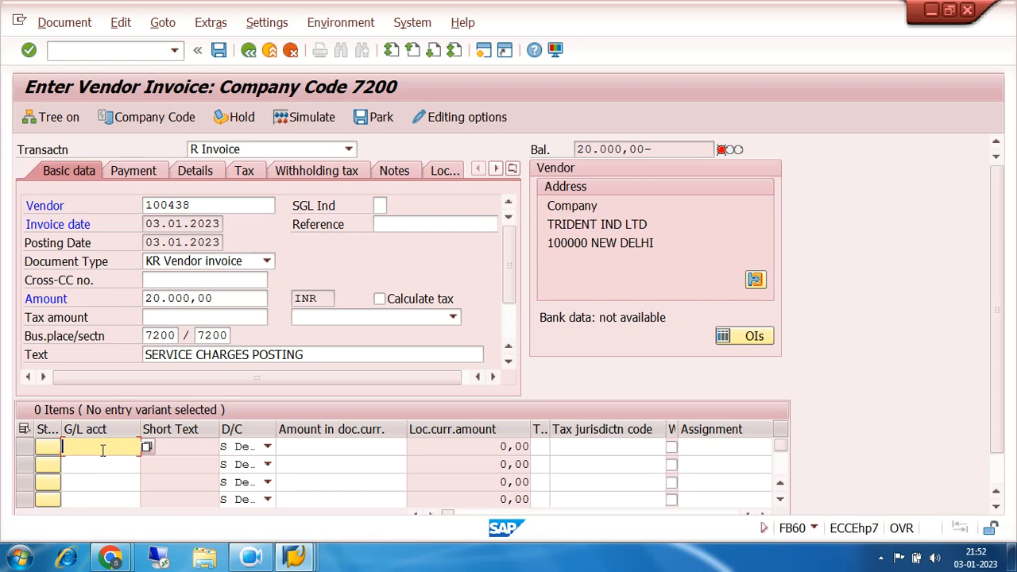
click(147, 447)
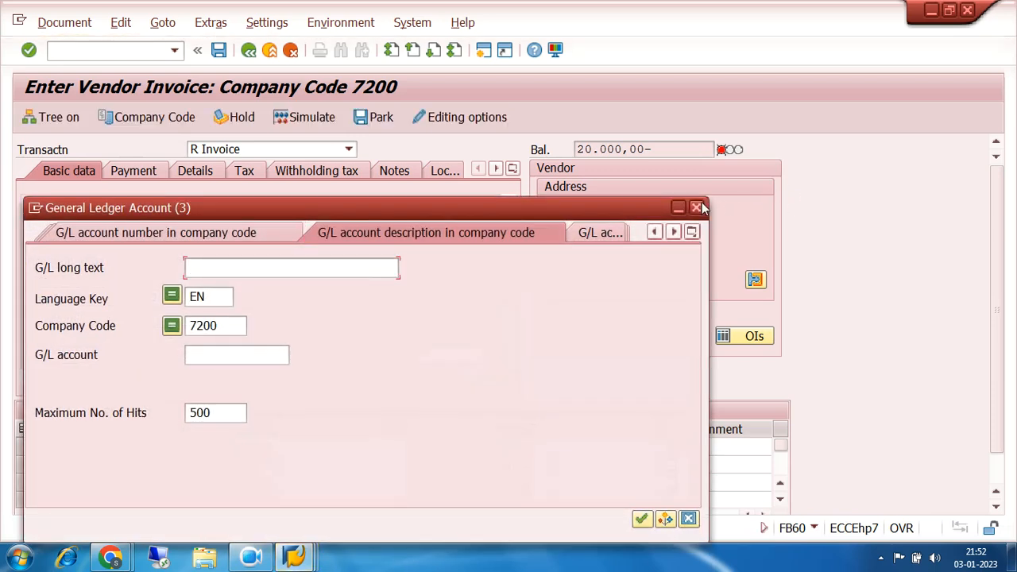
click(696, 208)
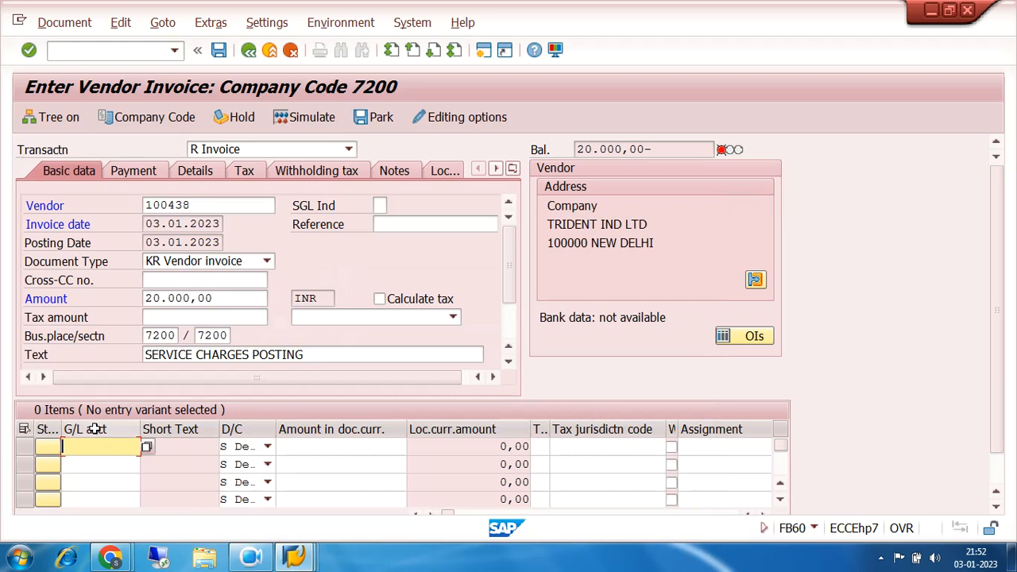
text(400000)
key(Tab)
key(Tab)
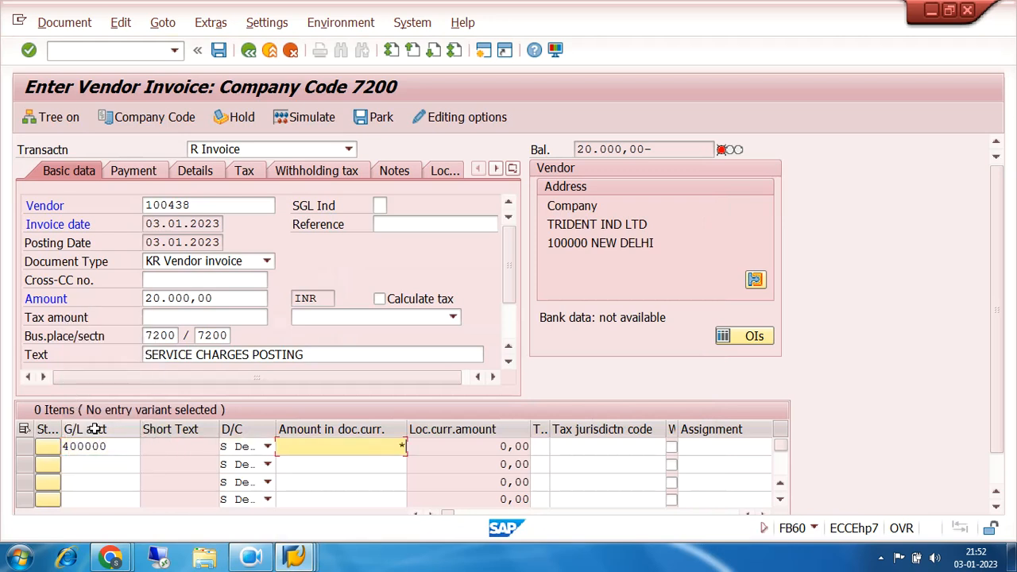
key(Tab)
key(Tab)
key(Tab)
key(Tab)
key(Tab)
key(Tab)
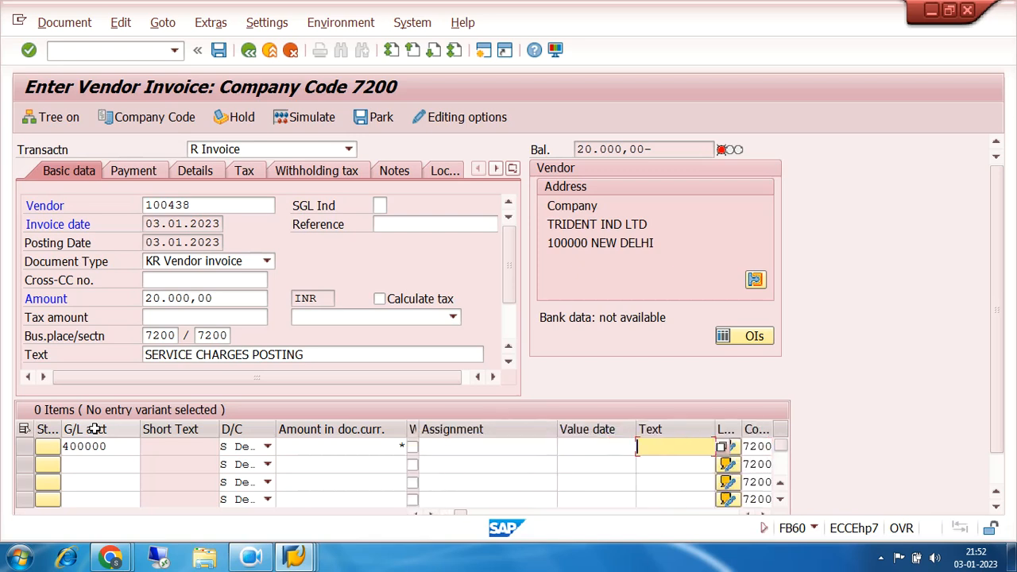
text(+)
key(Return)
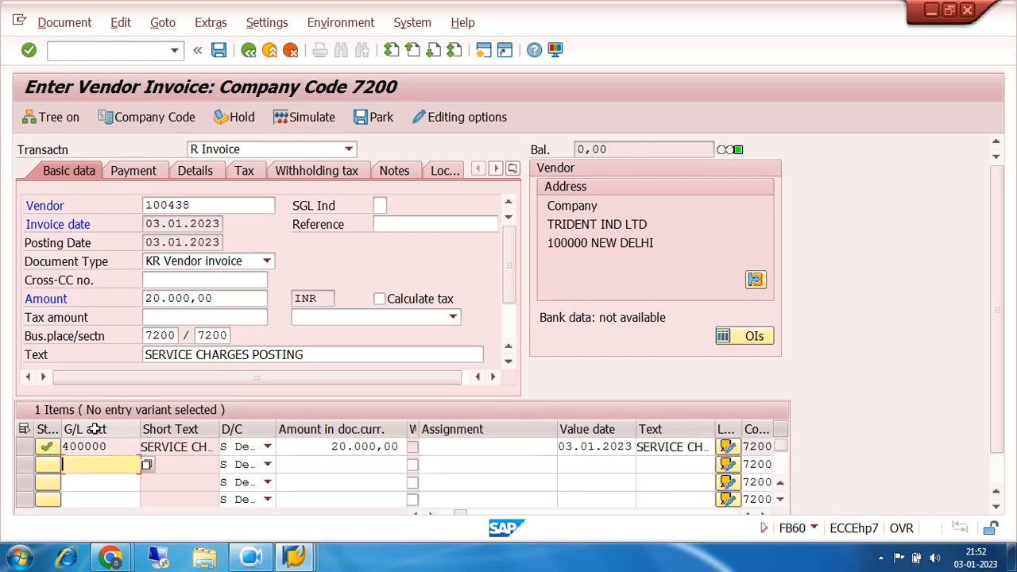
- Simulate the vendor invoice to review its line items, and return to invoice entry
click(290, 119)
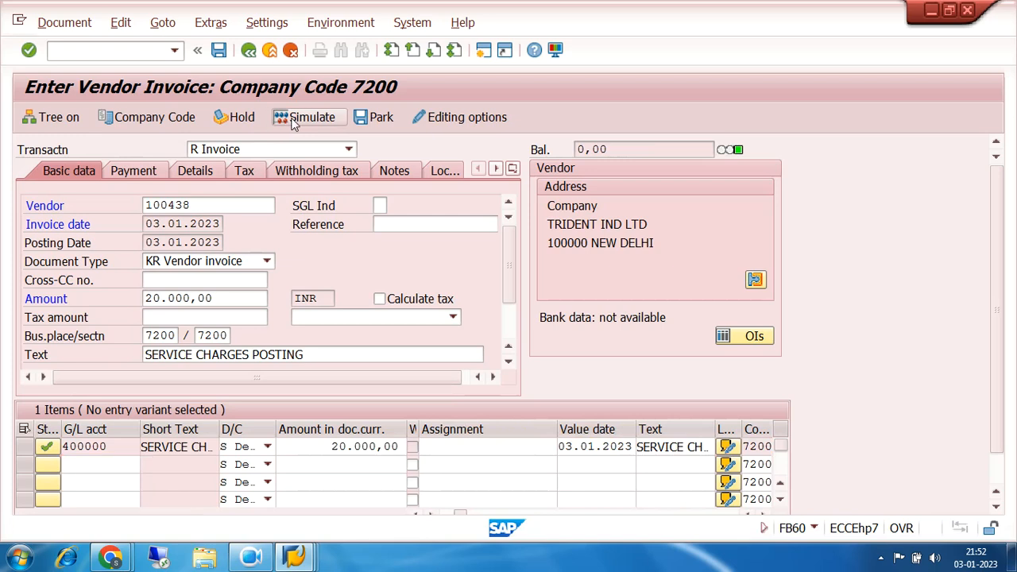
click(294, 119)
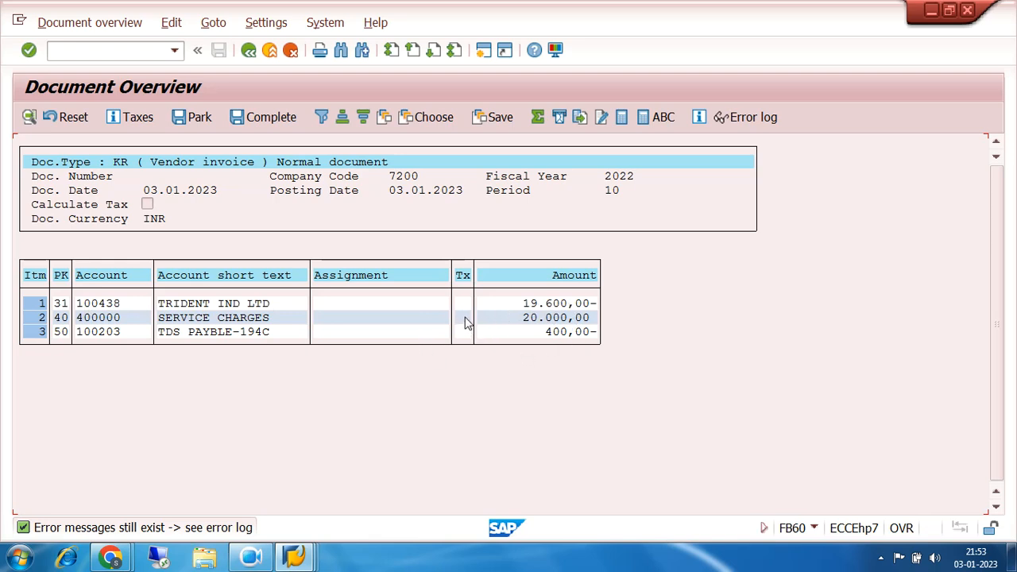
click(249, 50)
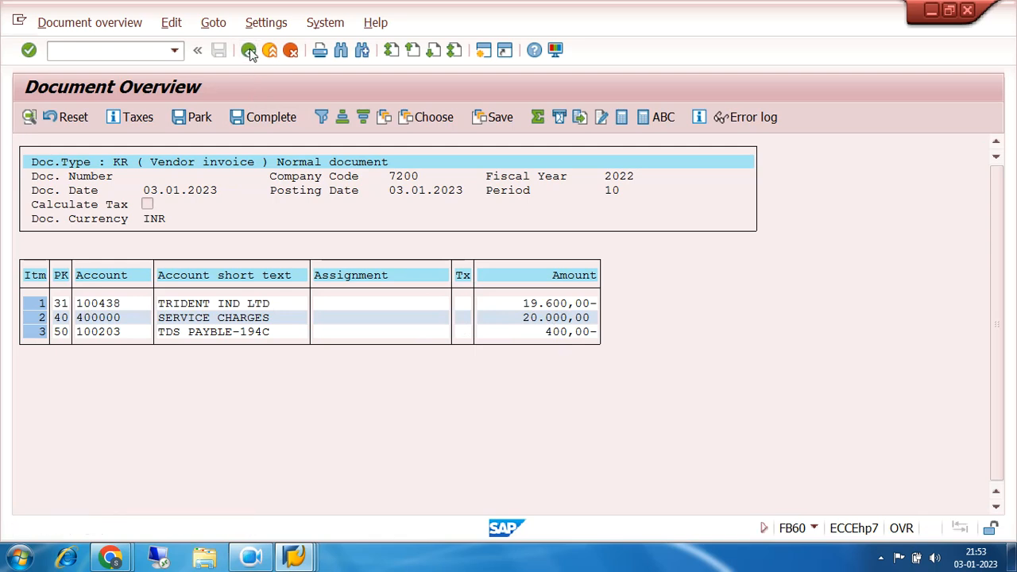
click(510, 434)
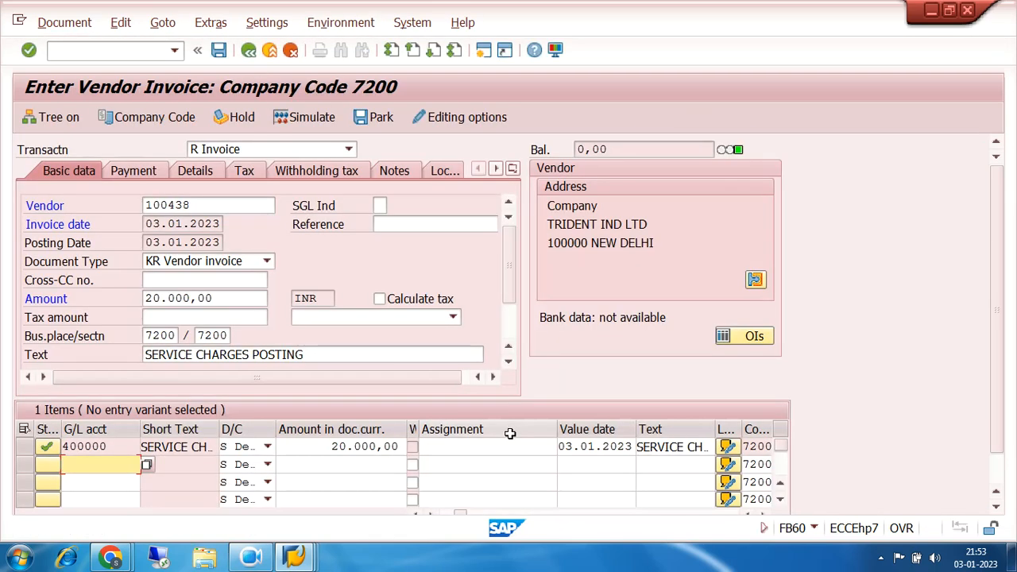
- Try to post the invoice, and read the message details and the error log
click(219, 51)
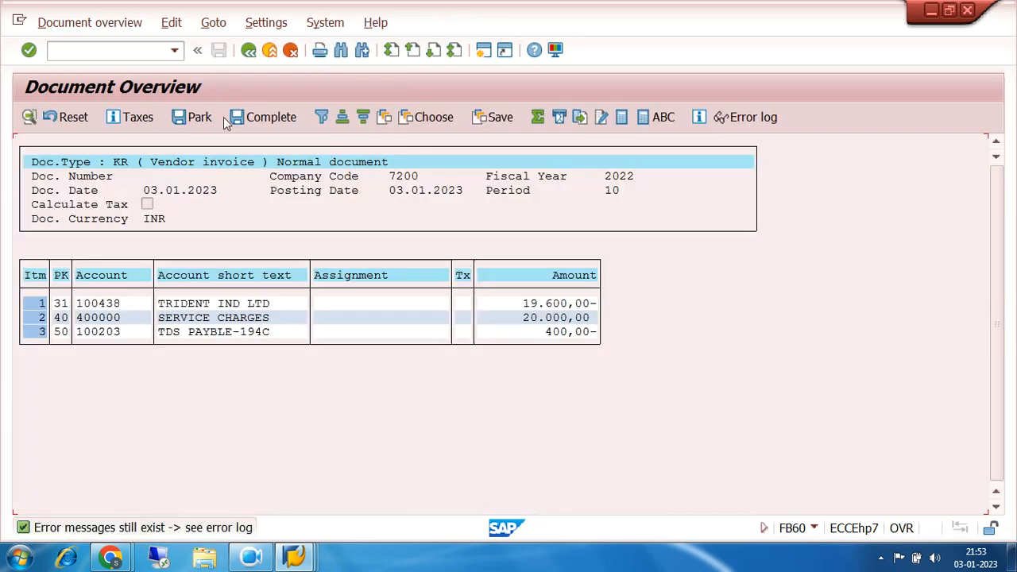
double_click(215, 528)
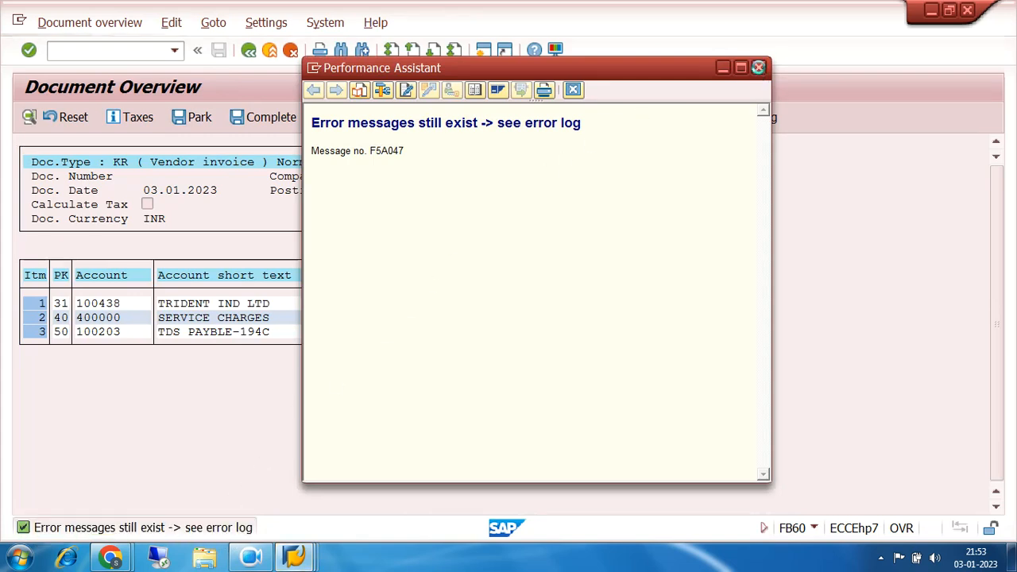
click(759, 67)
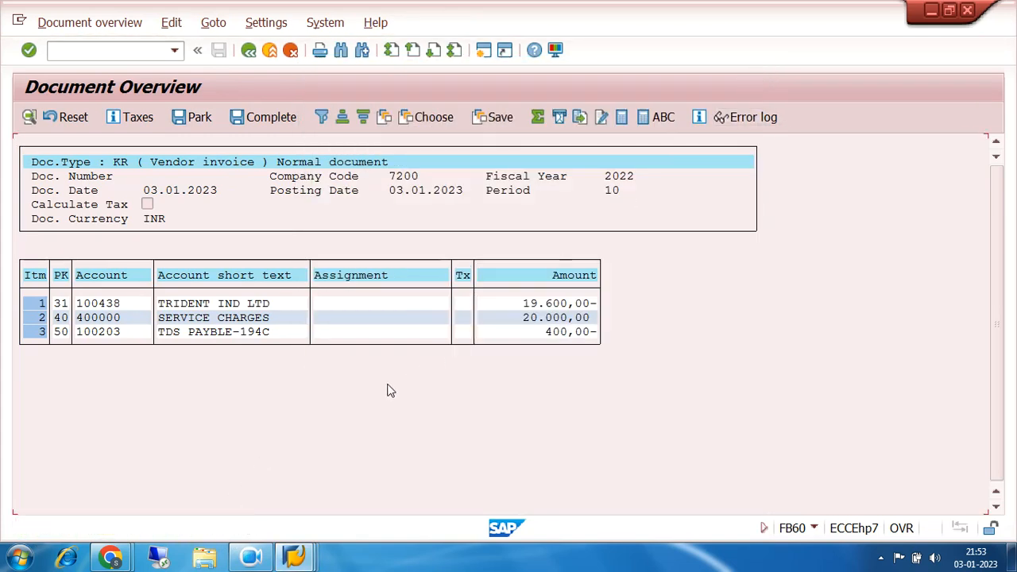
click(761, 119)
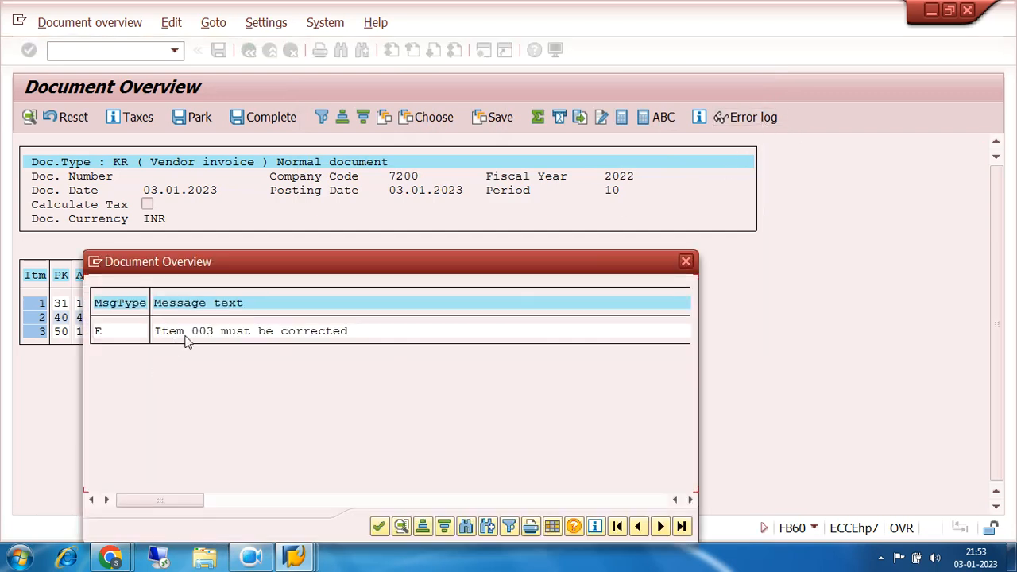
click(686, 262)
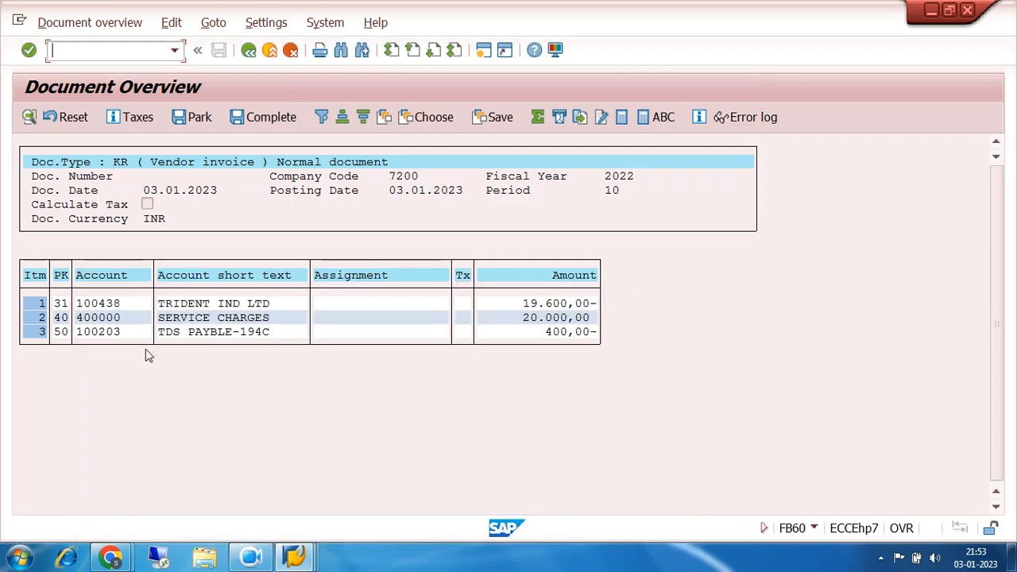
- Correct the TDS PAYBLE-194C line item by entering + as its text, and post the invoice
double_click(213, 332)
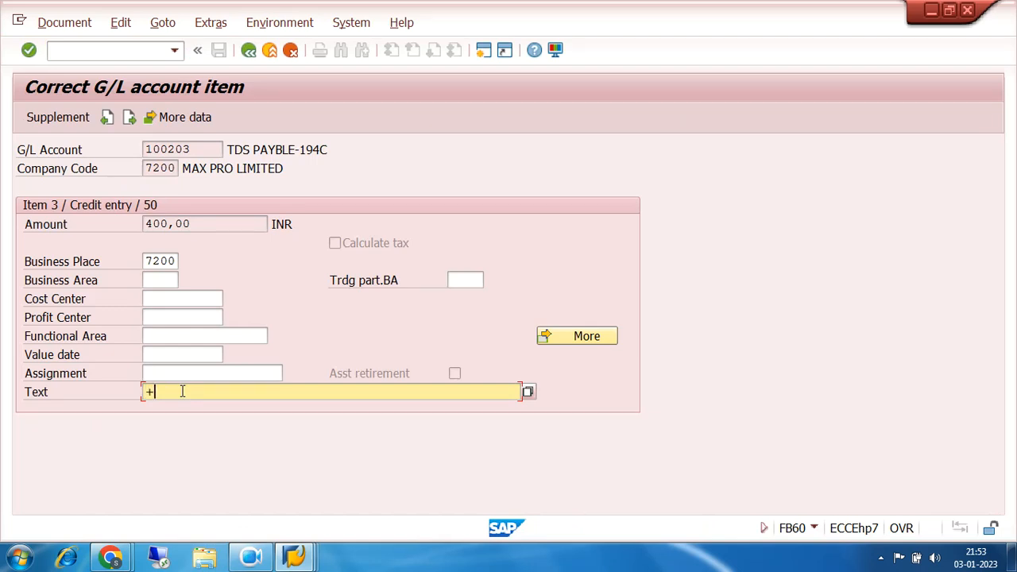
click(40, 24)
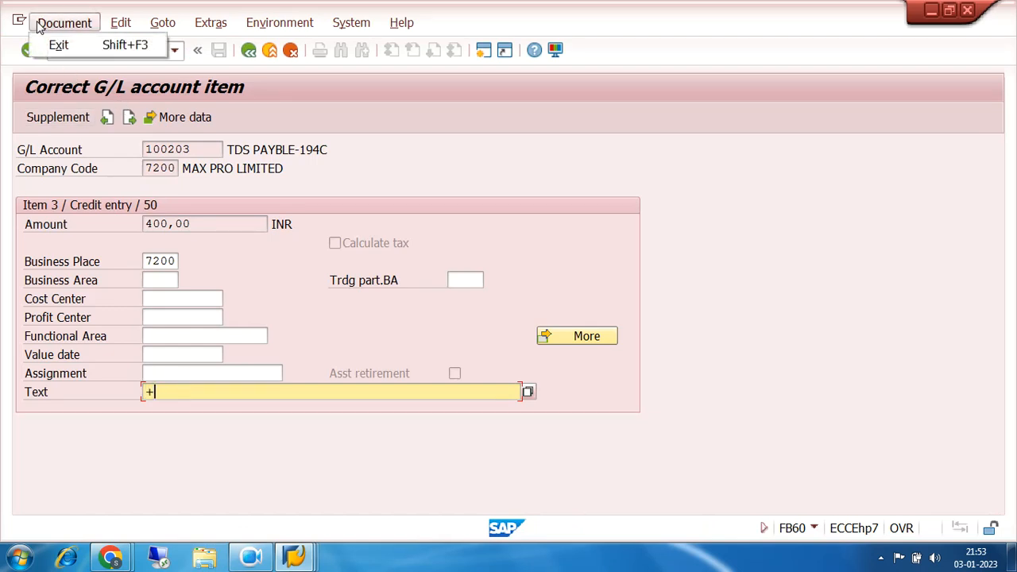
click(309, 105)
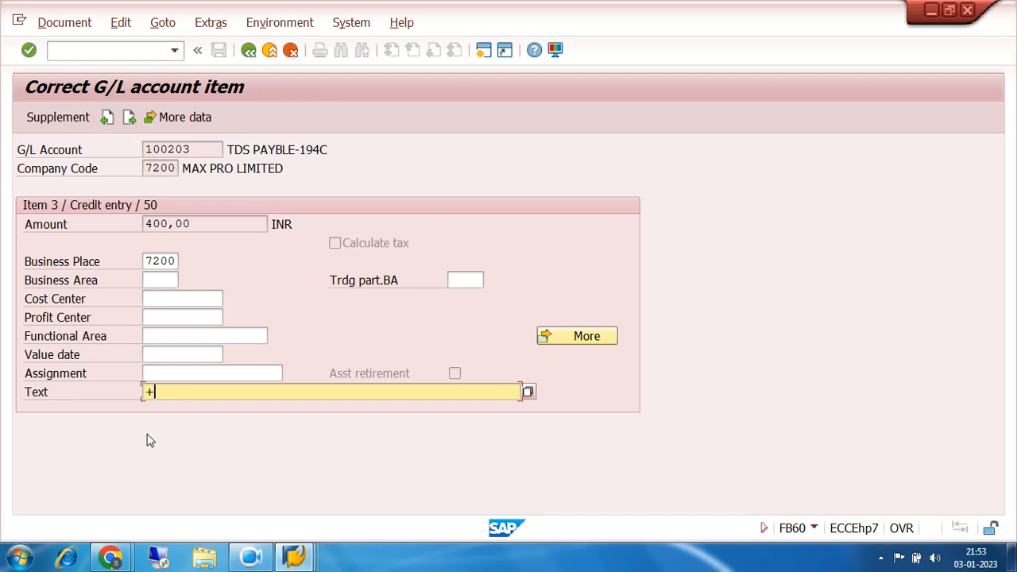
click(249, 50)
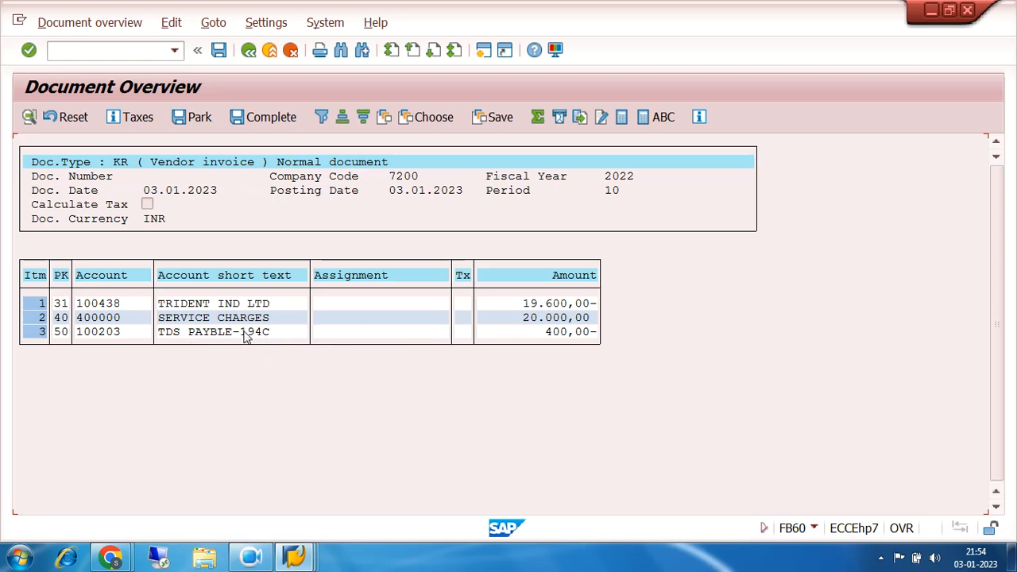
click(220, 51)
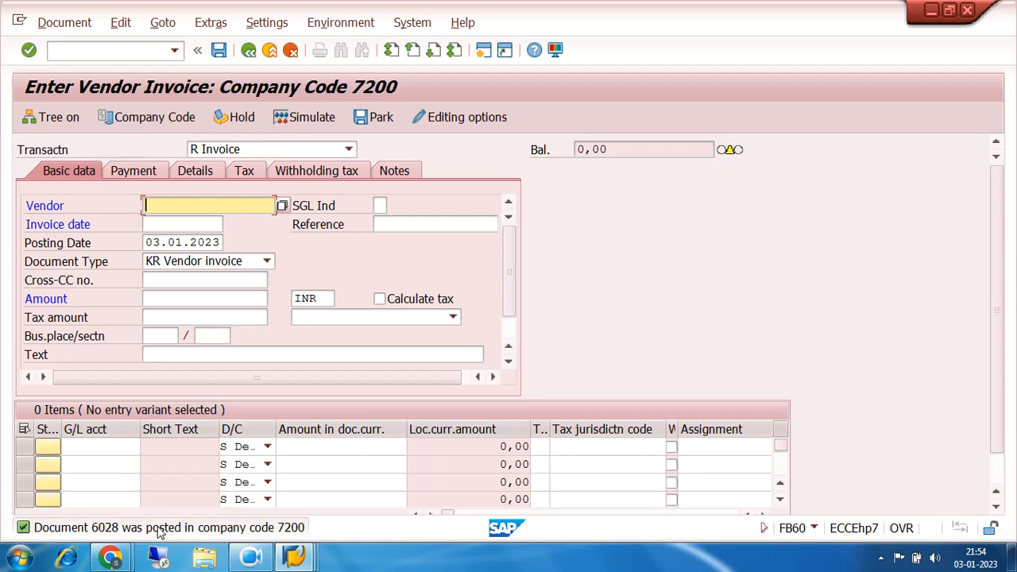
click(185, 204)
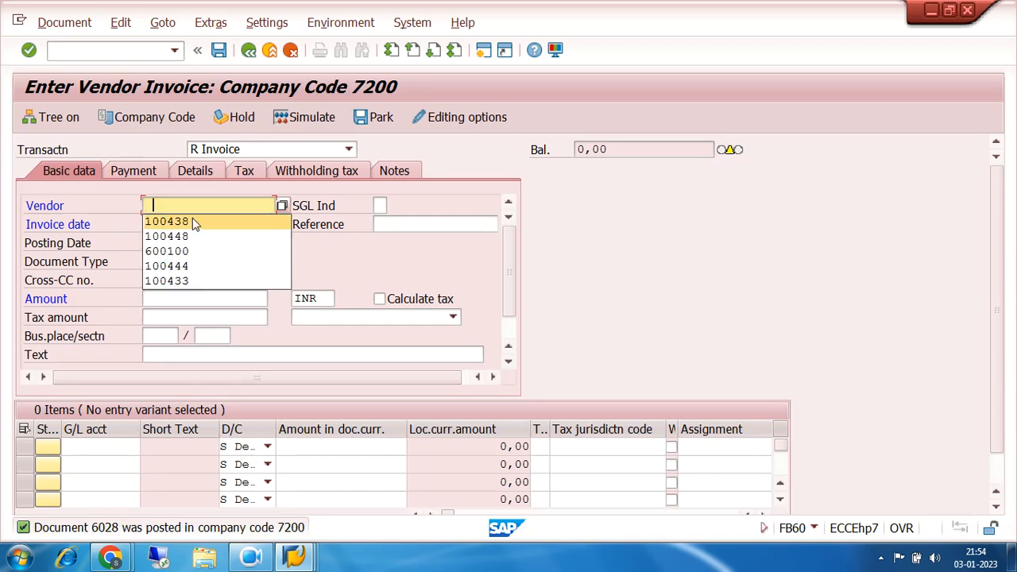
click(195, 223)
click(191, 225)
click(190, 240)
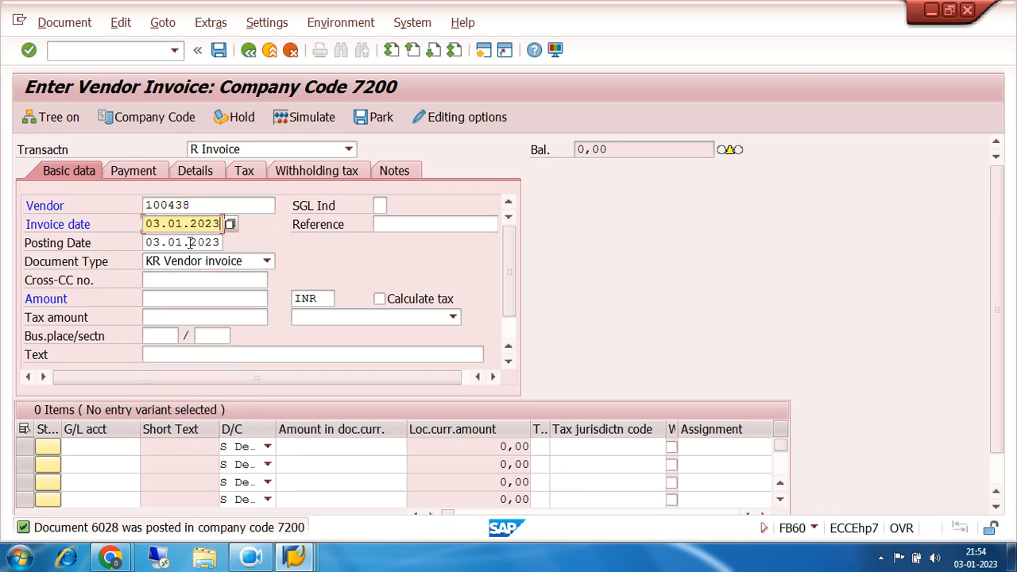
click(185, 299)
click(187, 301)
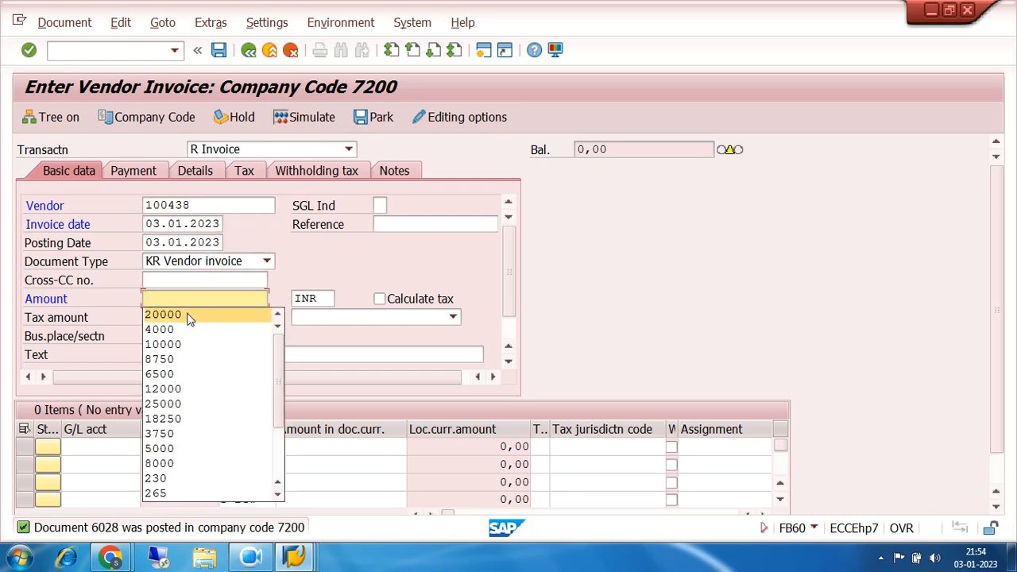
click(190, 316)
key(BackSpace)
key(BackSpace)
key(BackSpace)
key(BackSpace)
key(BackSpace)
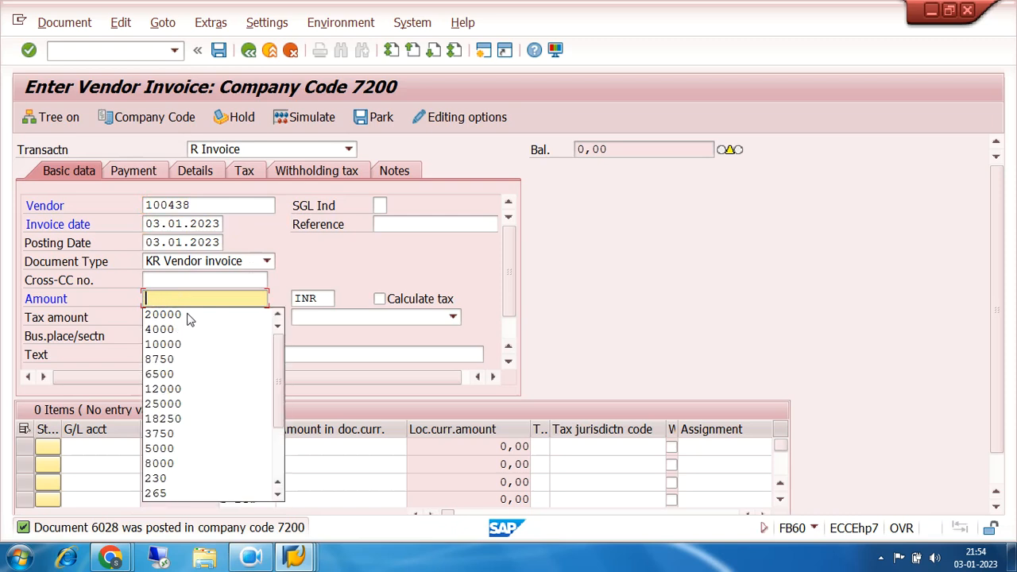
text(10)
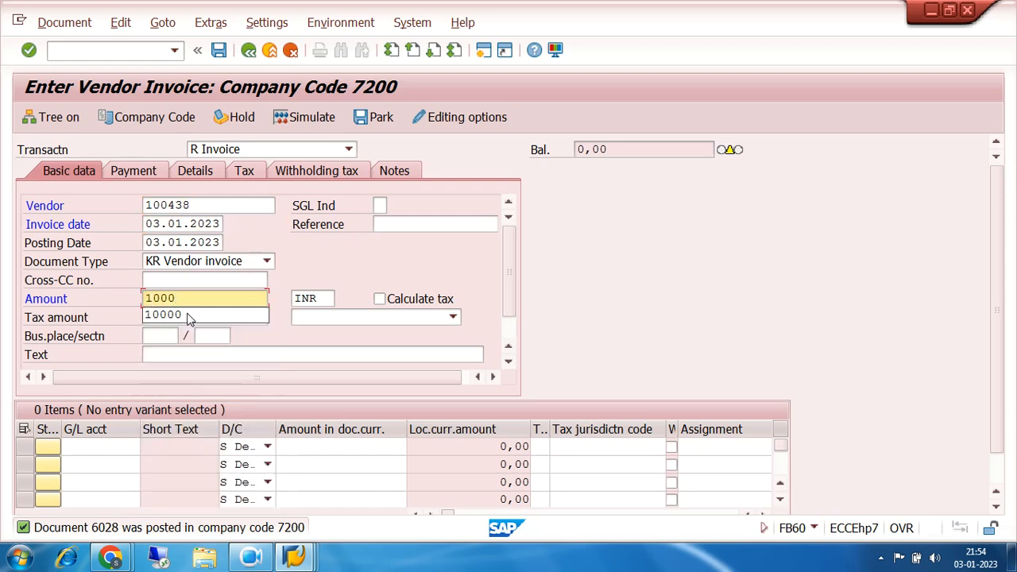
text(00)
key(BackSpace)
key(BackSpace)
key(BackSpace)
key(BackSpace)
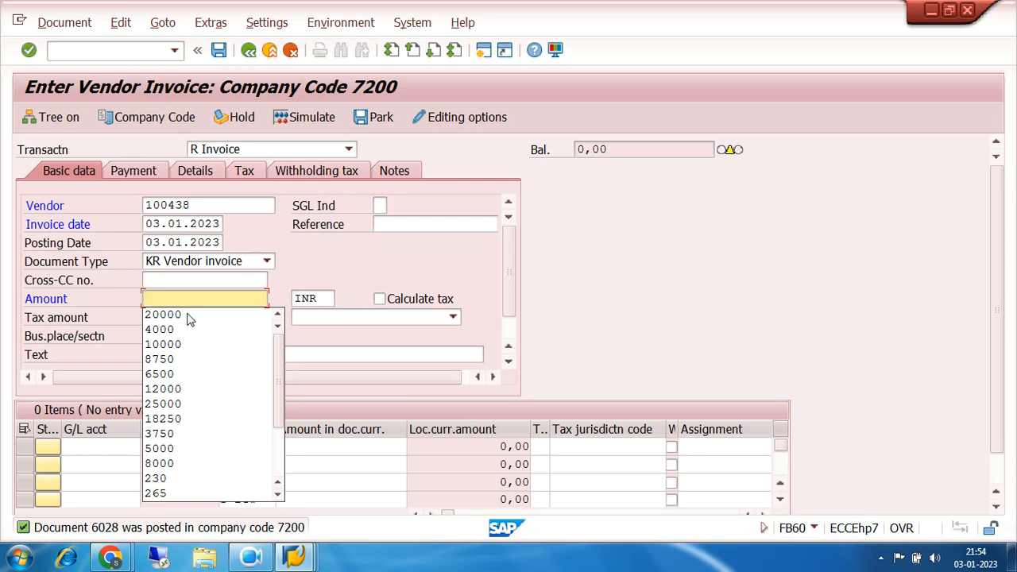
click(248, 53)
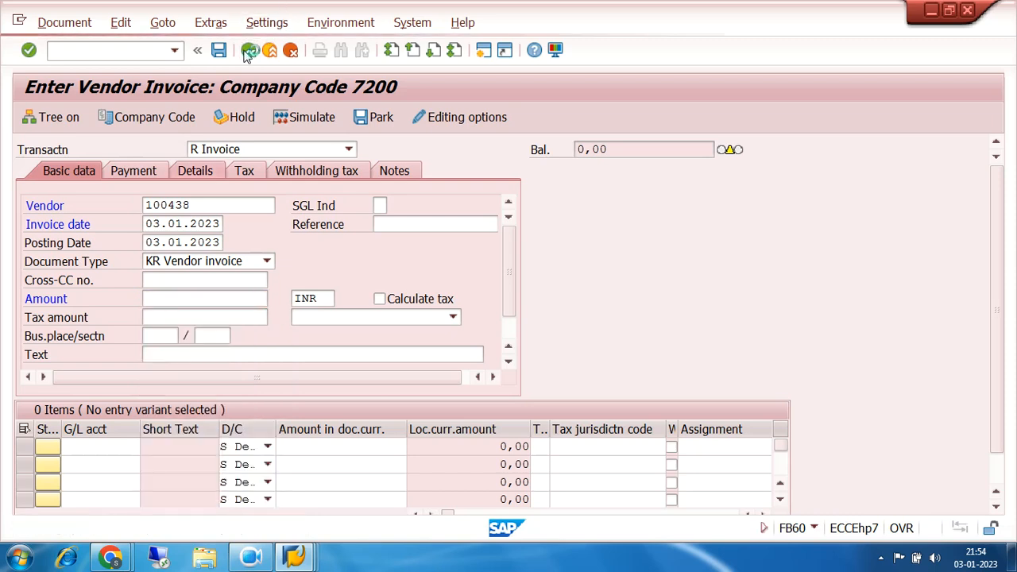
click(291, 50)
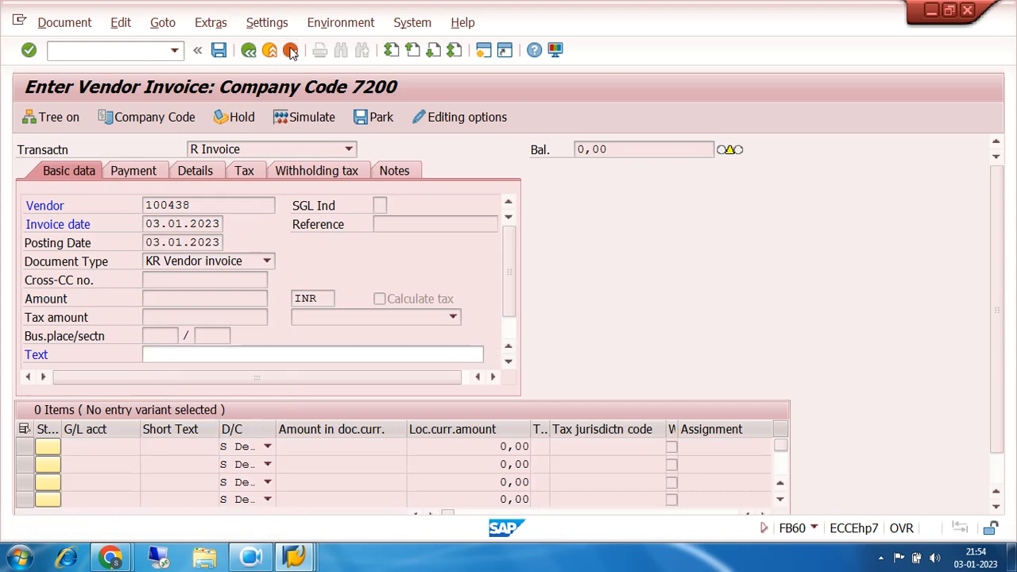
click(329, 367)
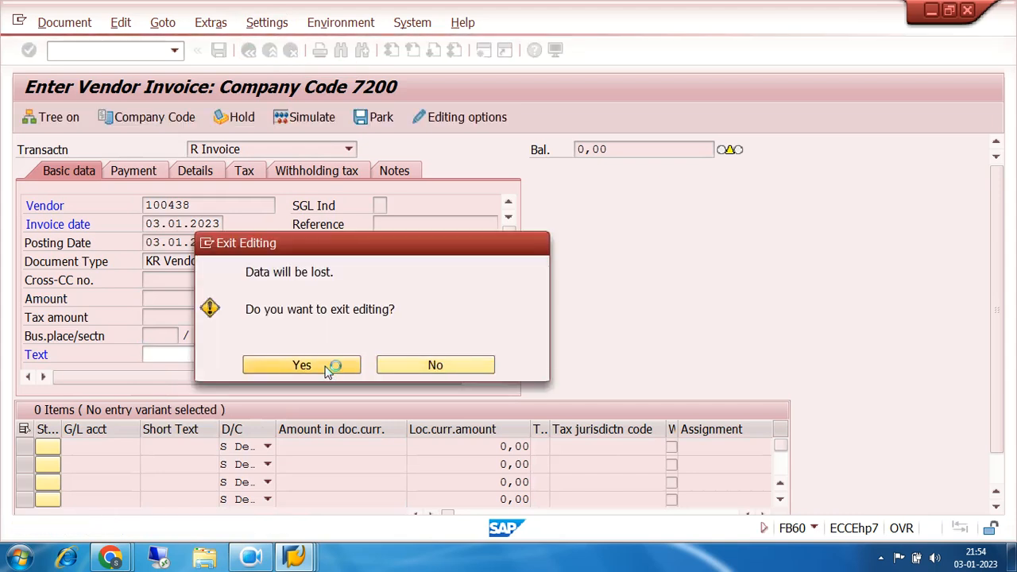
- Leave vendor invoice entry and open transaction F-48 Down Payment from the Accounts Payable document entry functions
click(121, 49)
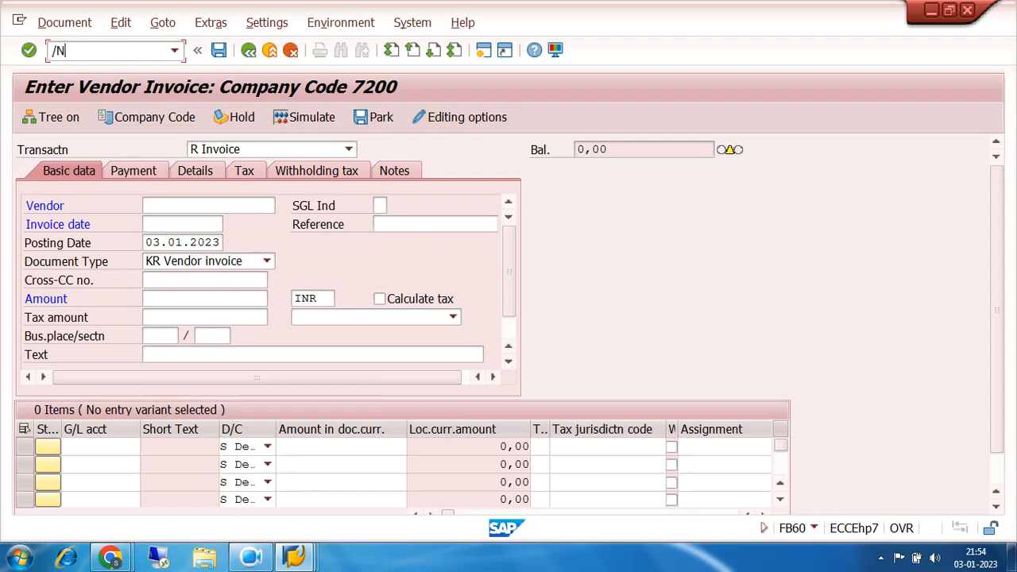
key(Return)
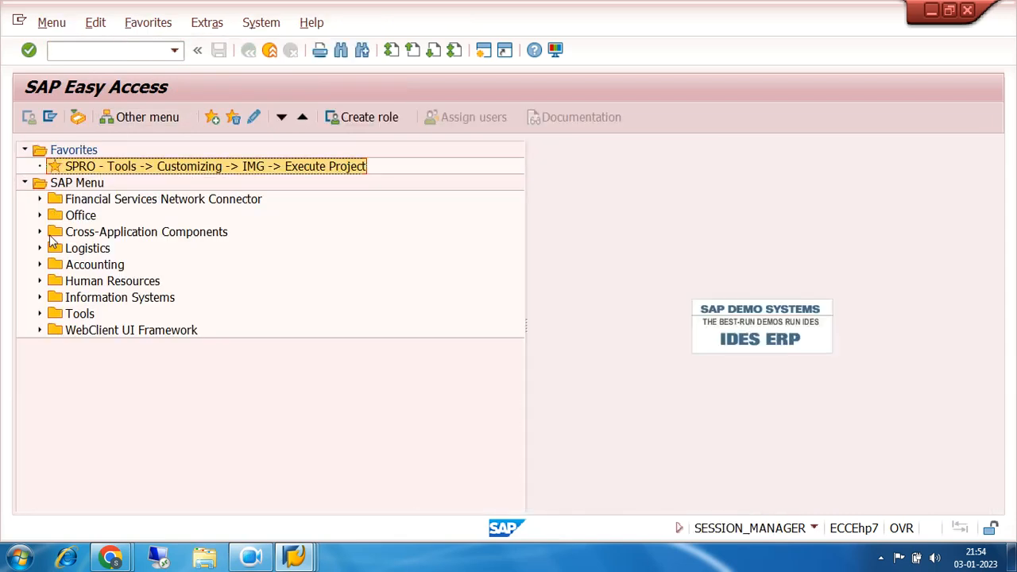
click(40, 264)
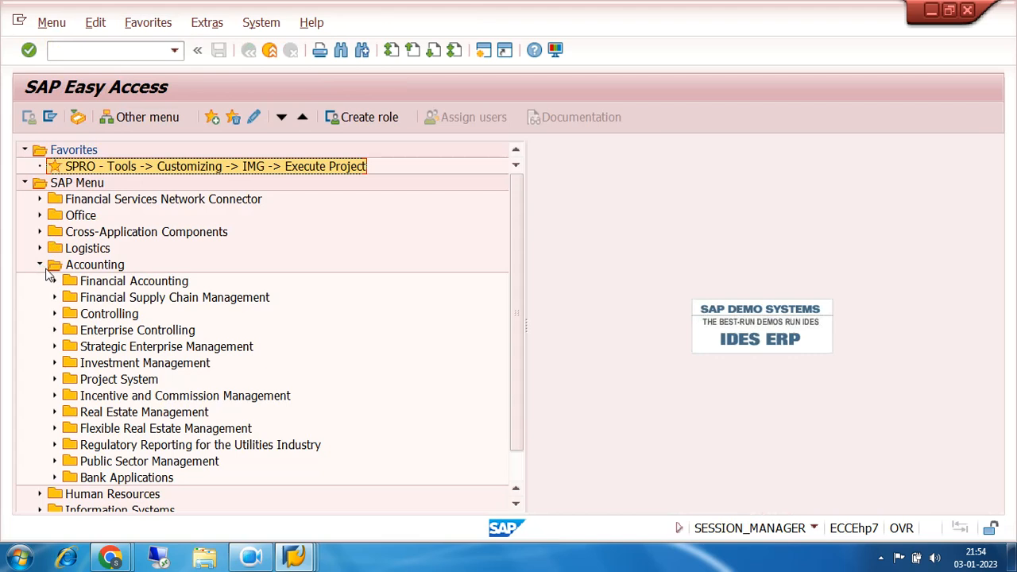
click(55, 282)
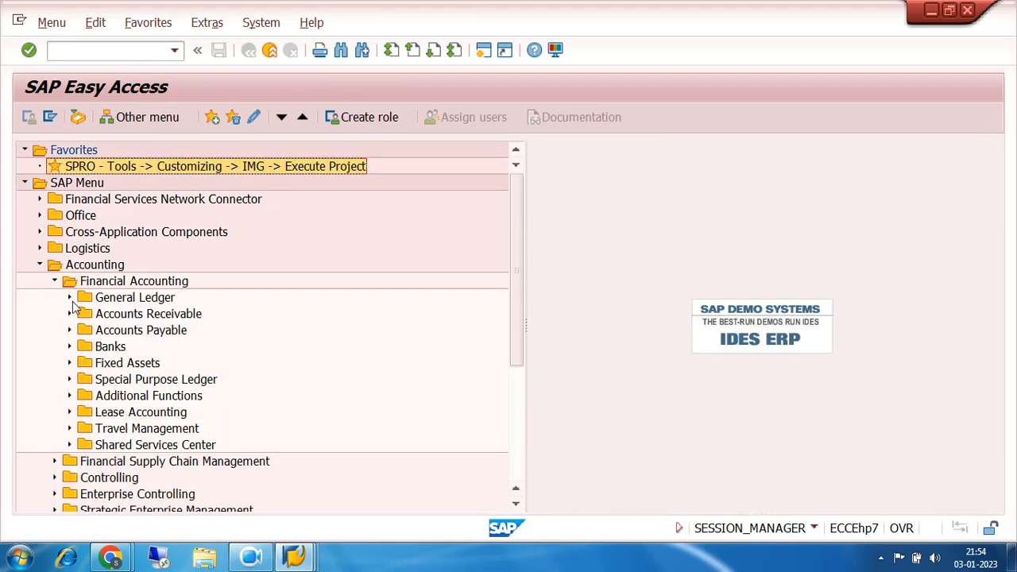
click(69, 330)
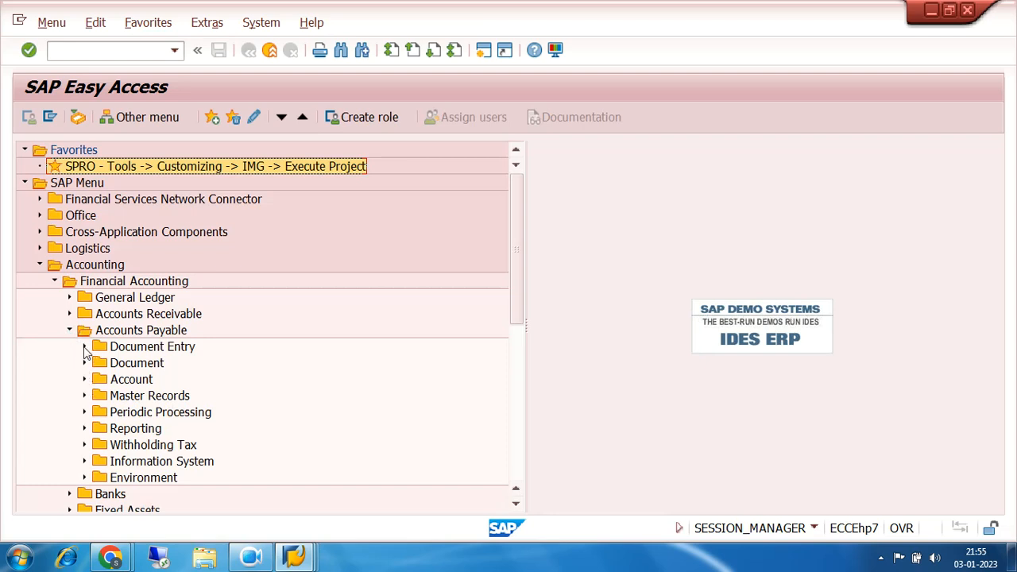
click(84, 346)
scroll(416, 297, down, 3)
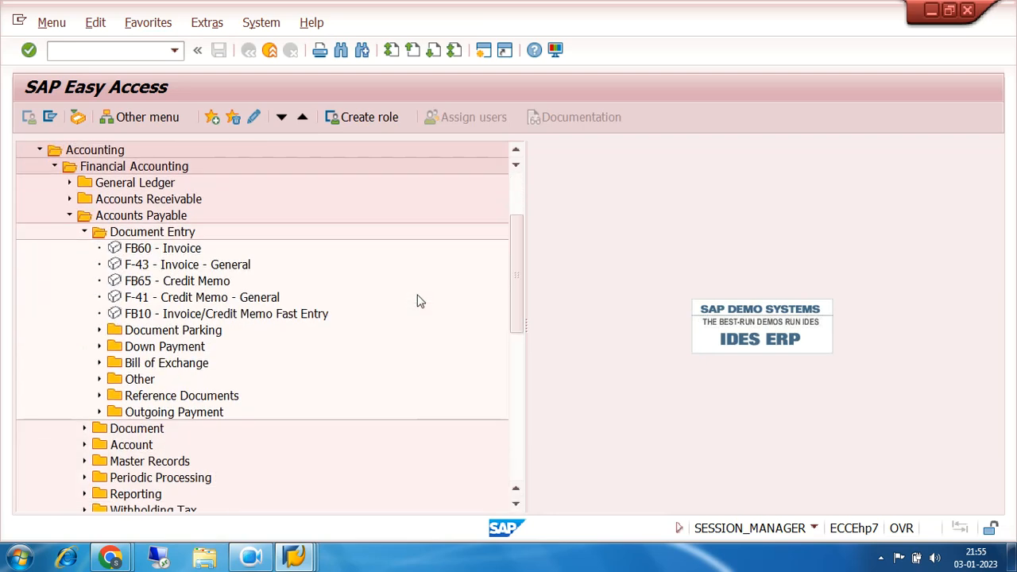
click(99, 347)
double_click(164, 381)
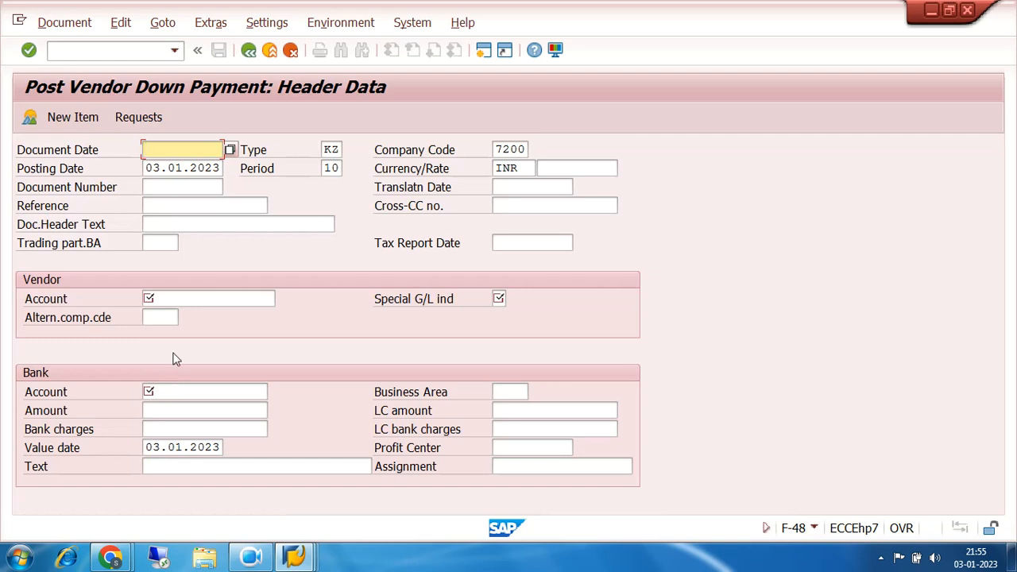
click(247, 52)
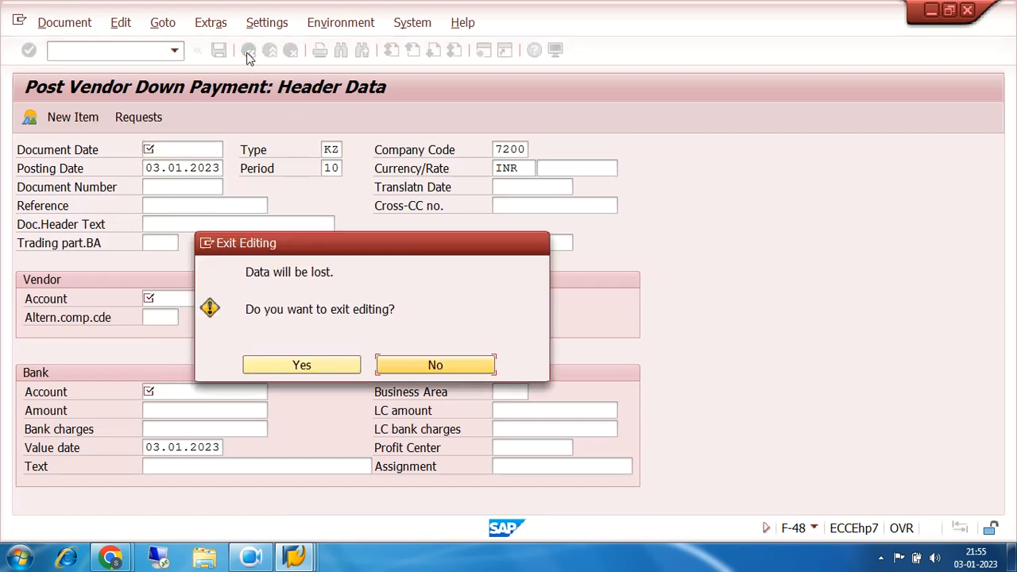
click(318, 367)
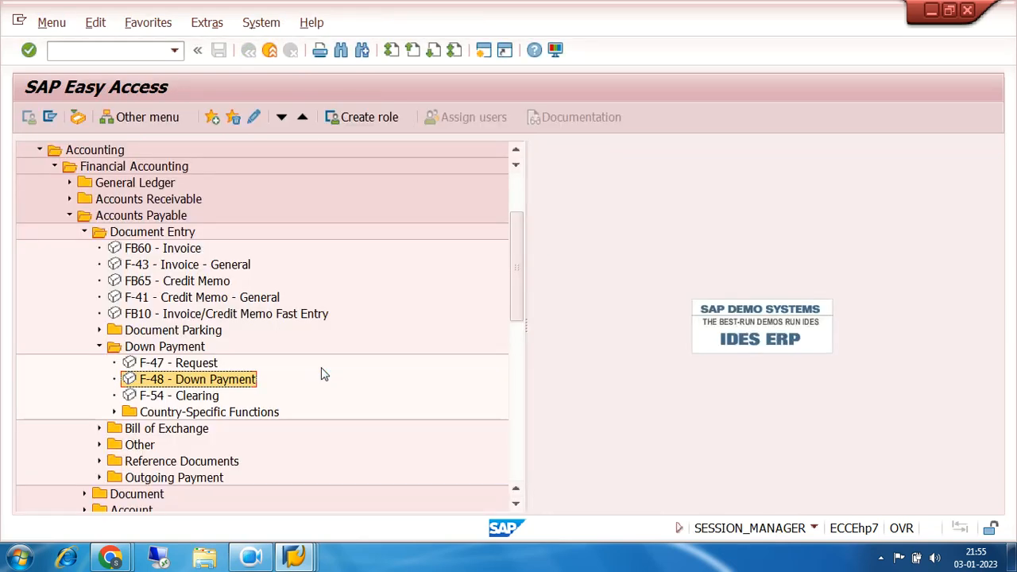
double_click(180, 381)
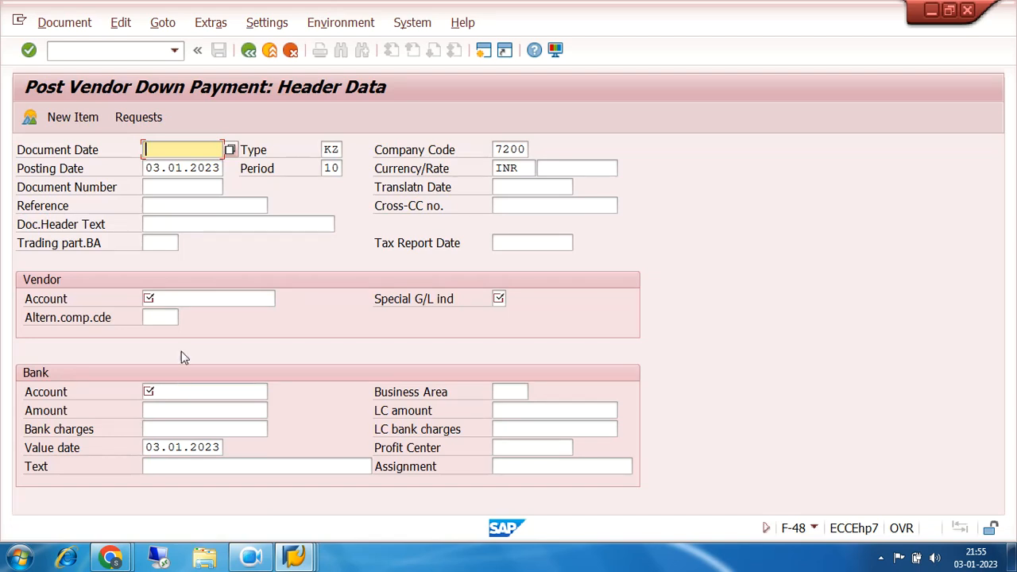
- Set the down payment's document date to 03.01.2023, choose vendor TRIDENT IND LTD, and enter special G/L indicator A
click(177, 150)
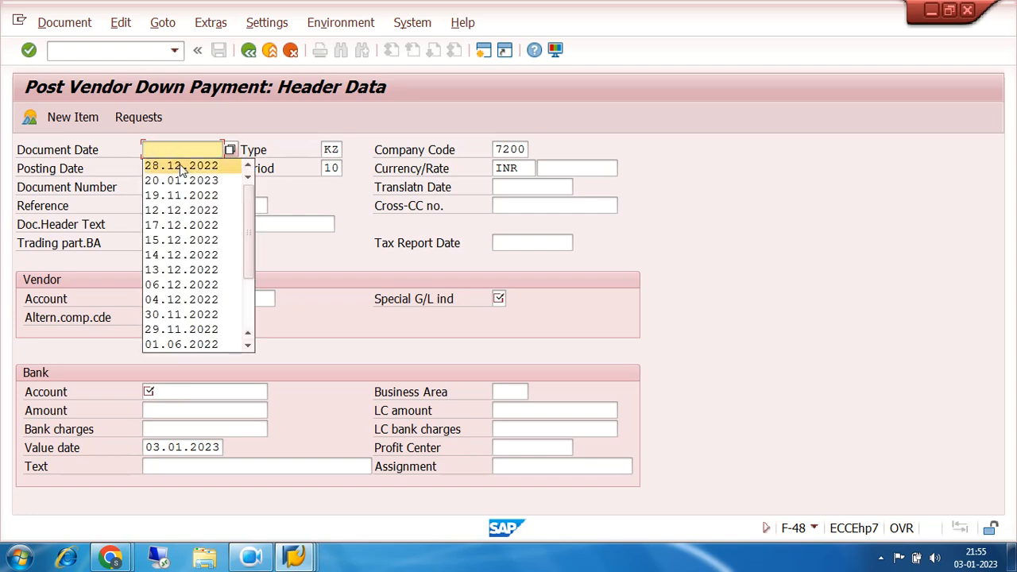
click(175, 148)
text(03.)
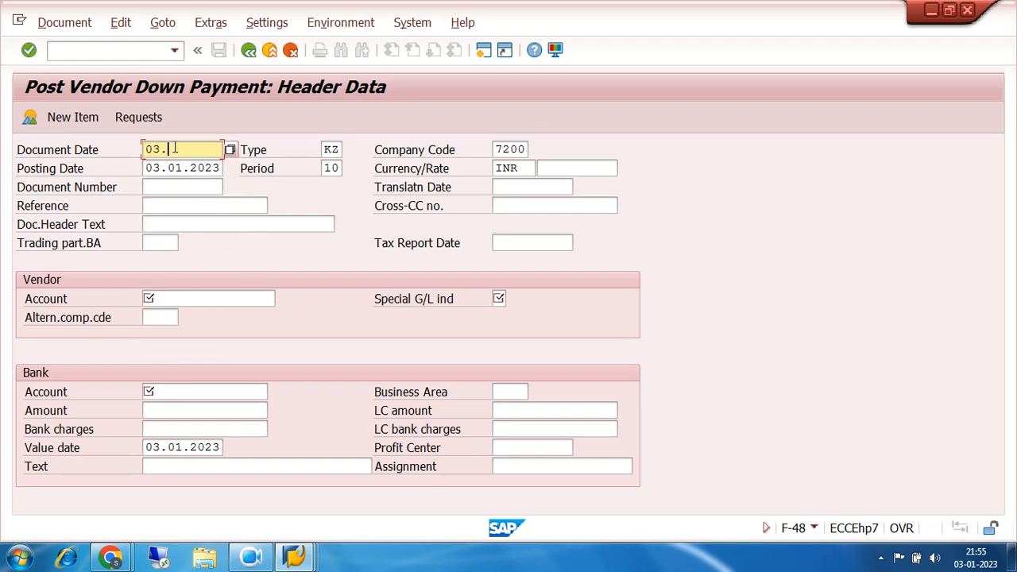
text(01.2023)
click(190, 296)
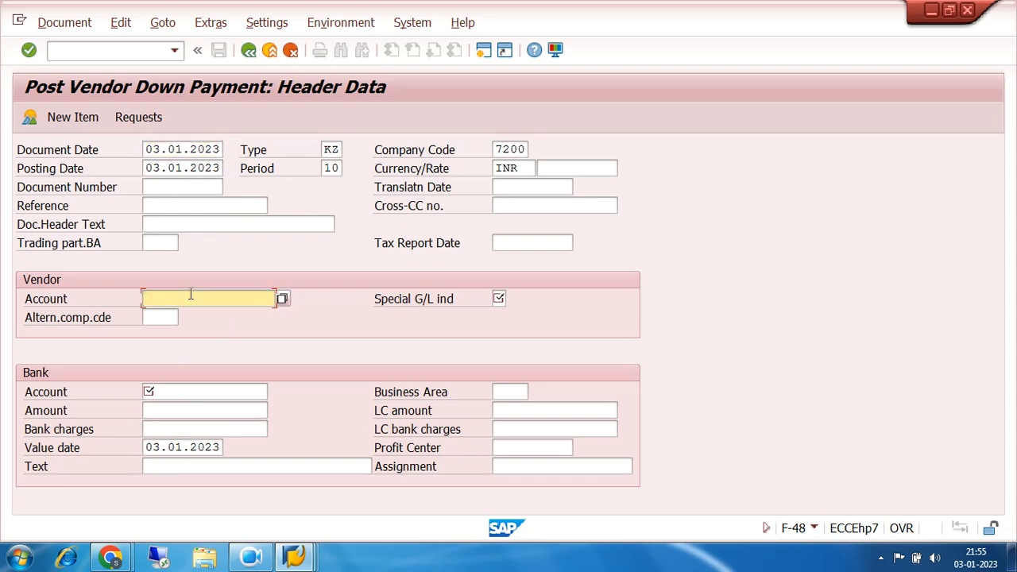
click(282, 299)
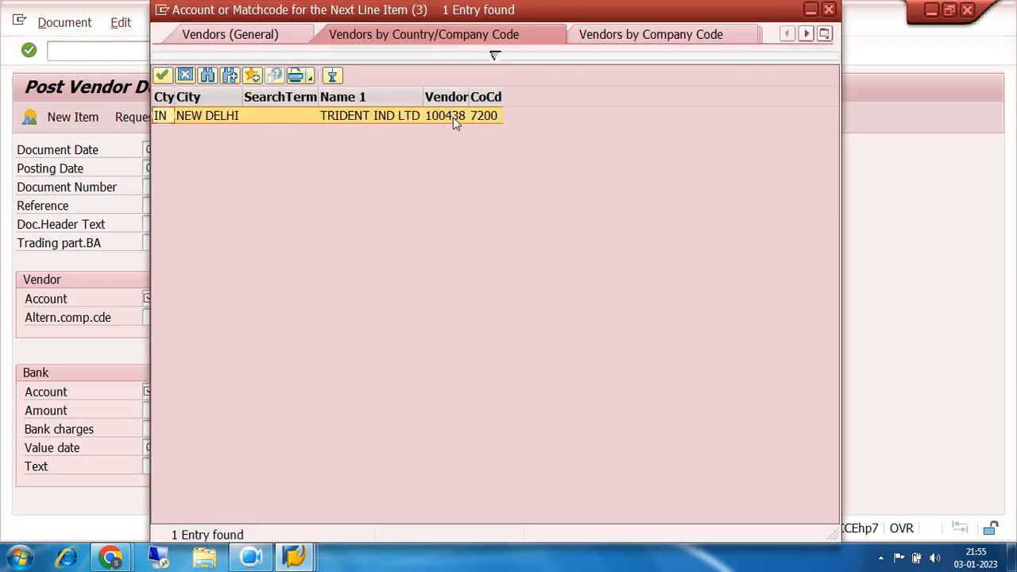
double_click(453, 117)
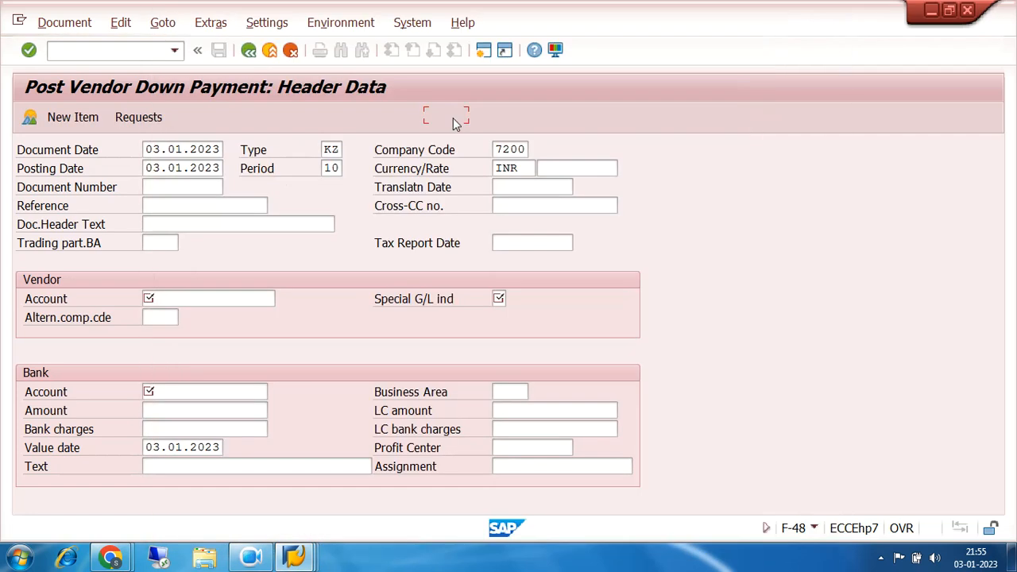
key(Tab)
text(A)
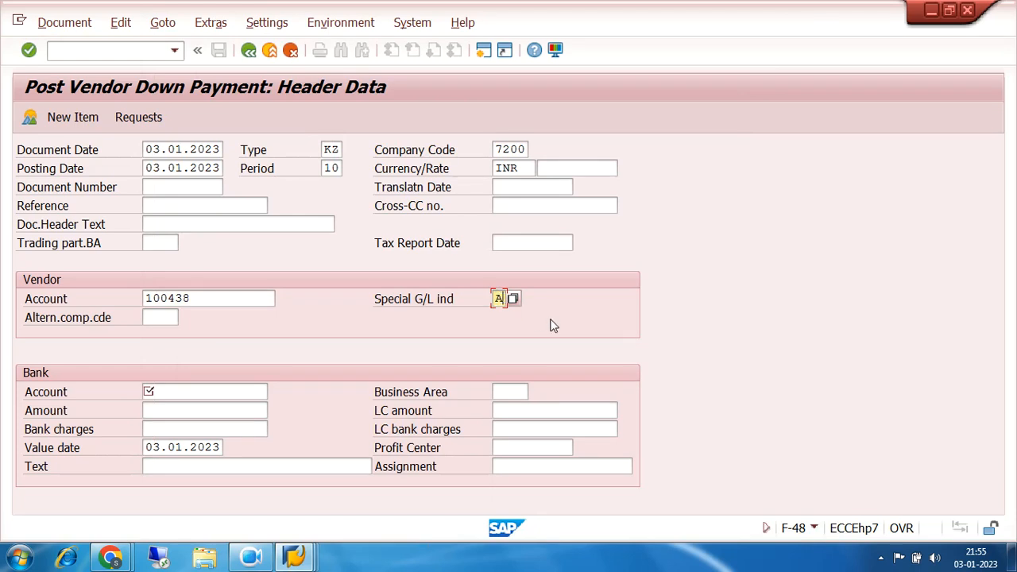
- Choose G/L account 200000 as the down payment's bank account and enter the amount 10000
click(198, 391)
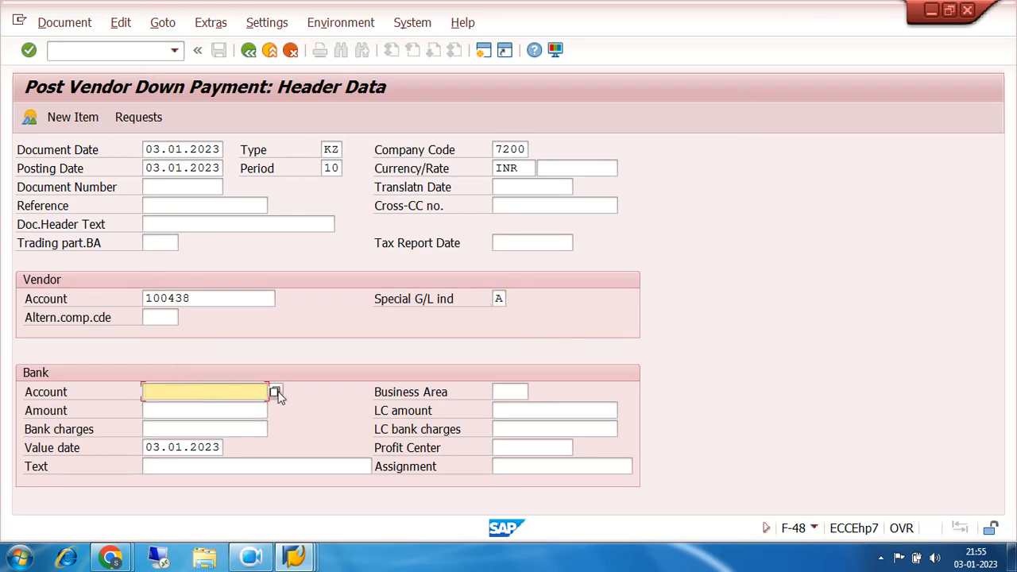
click(275, 391)
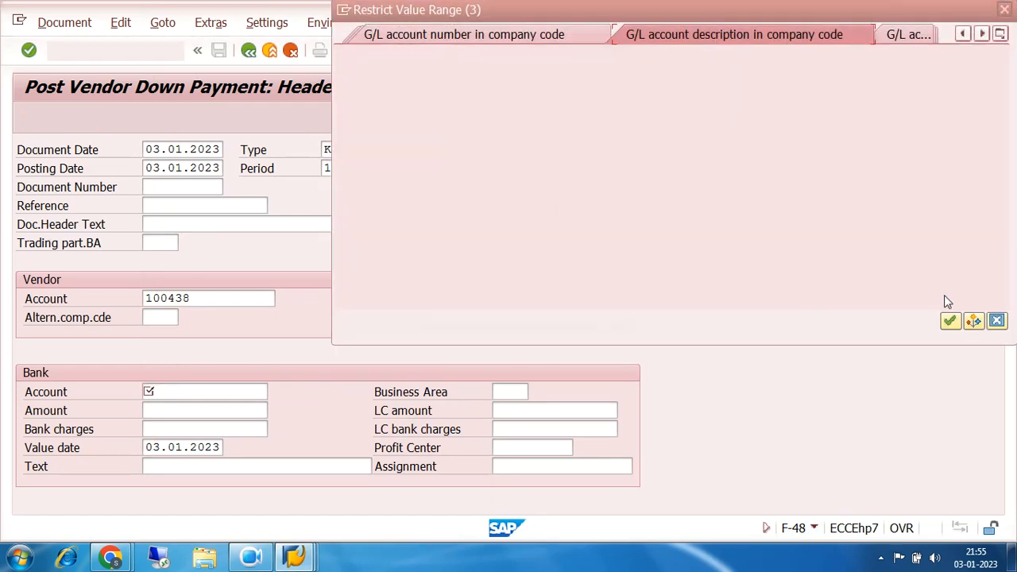
click(951, 320)
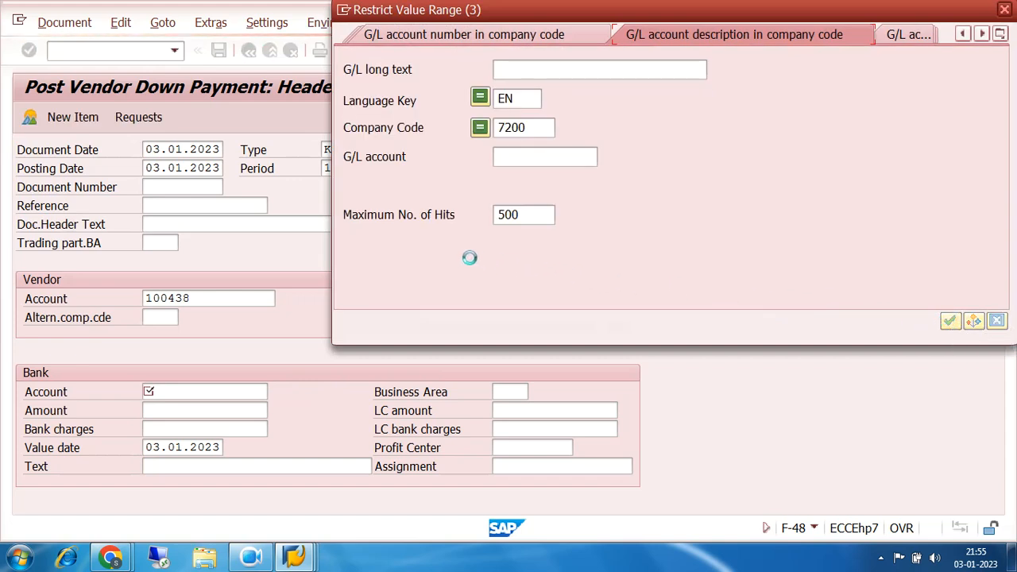
double_click(633, 134)
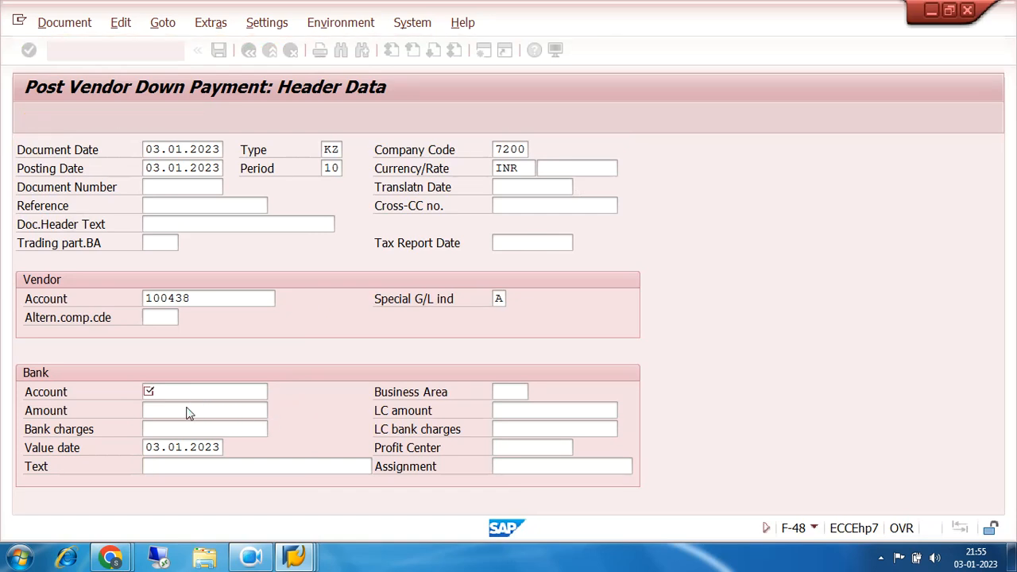
click(189, 412)
text(1000)
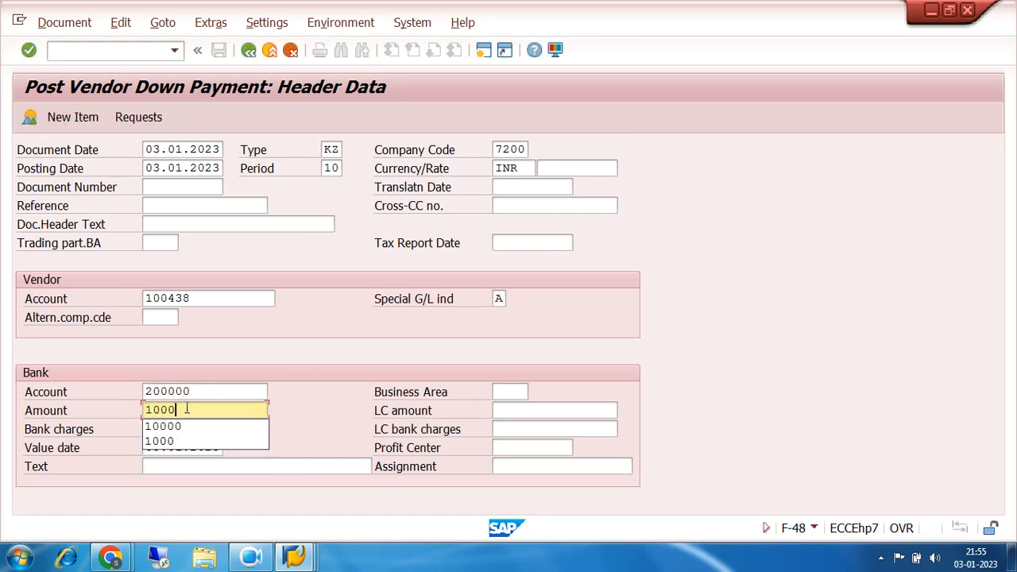
text(0)
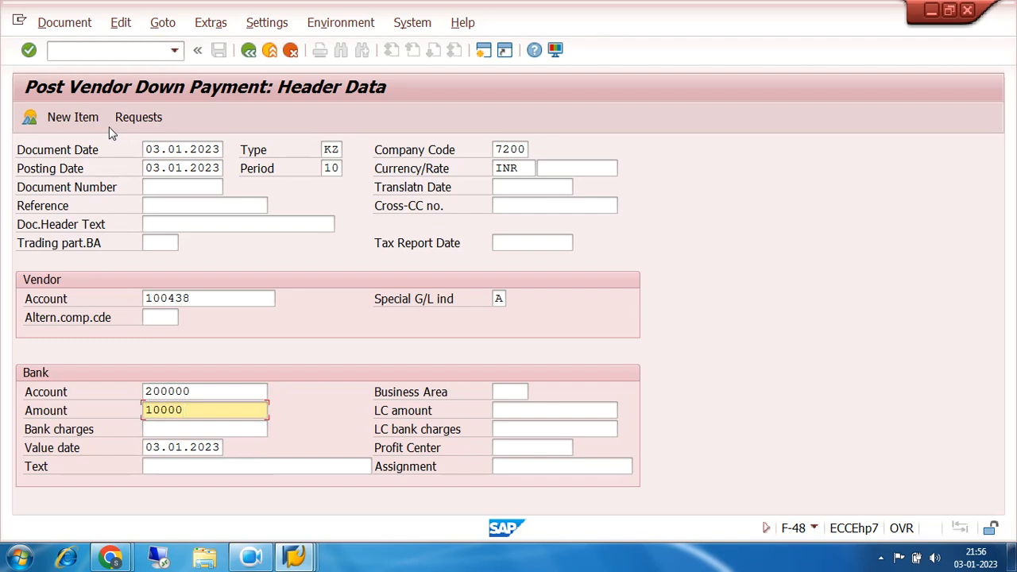
key(Return)
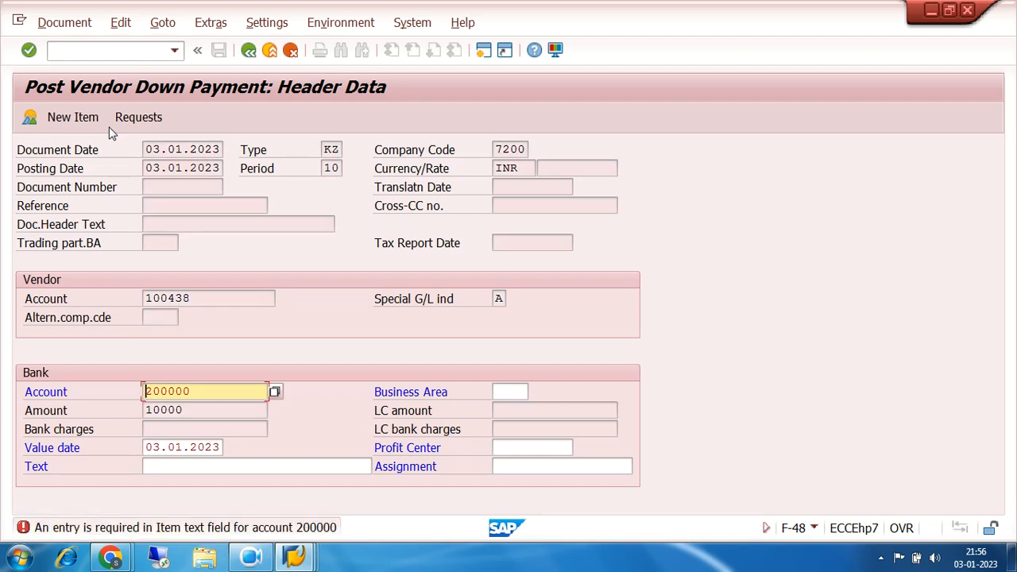
- Enter ADVANCE PAYMENT as the bank item's text and continue to the vendor item
click(256, 466)
text(ADV)
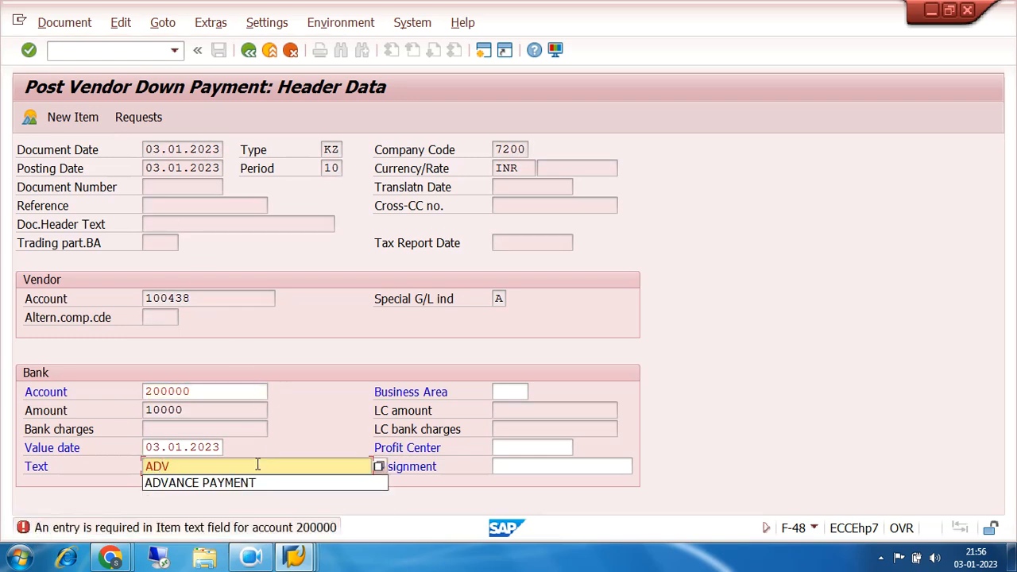
key(Return)
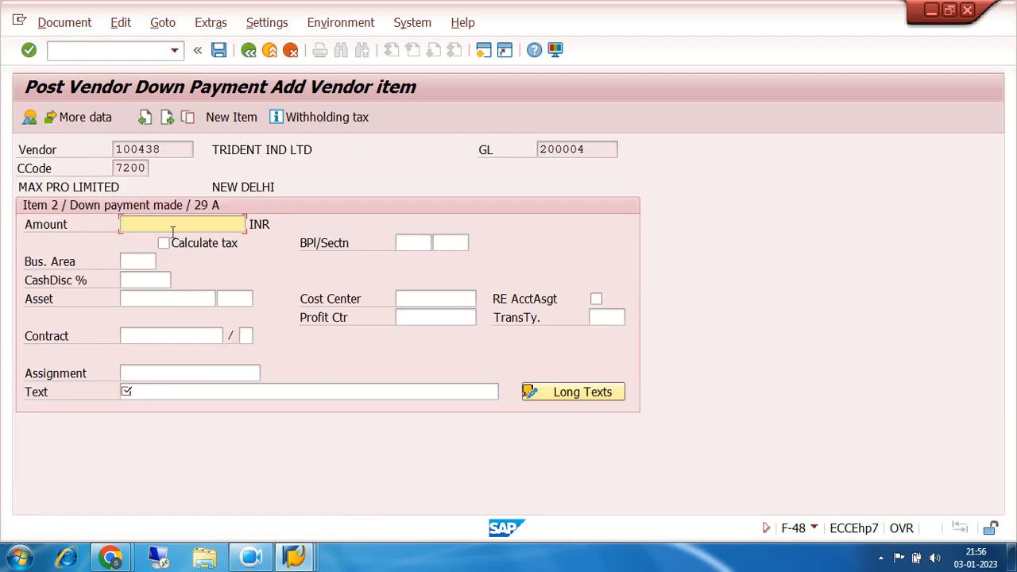
- Fill in the vendor down payment item with * as the amount and + as the text
click(187, 391)
text(+)
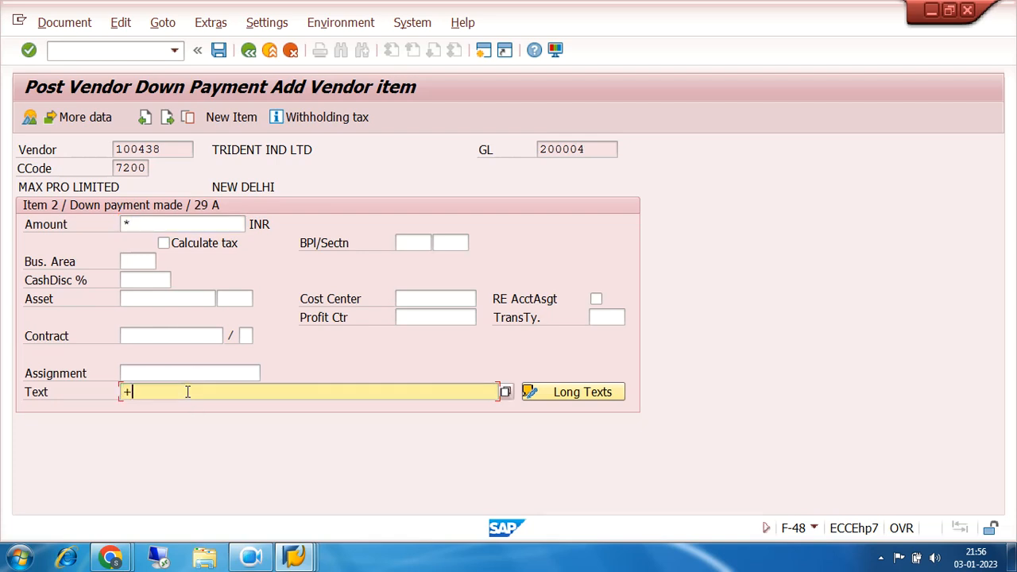
- Accept withholding tax code 7A for the vendor item and try to simulate the down payment document
click(322, 118)
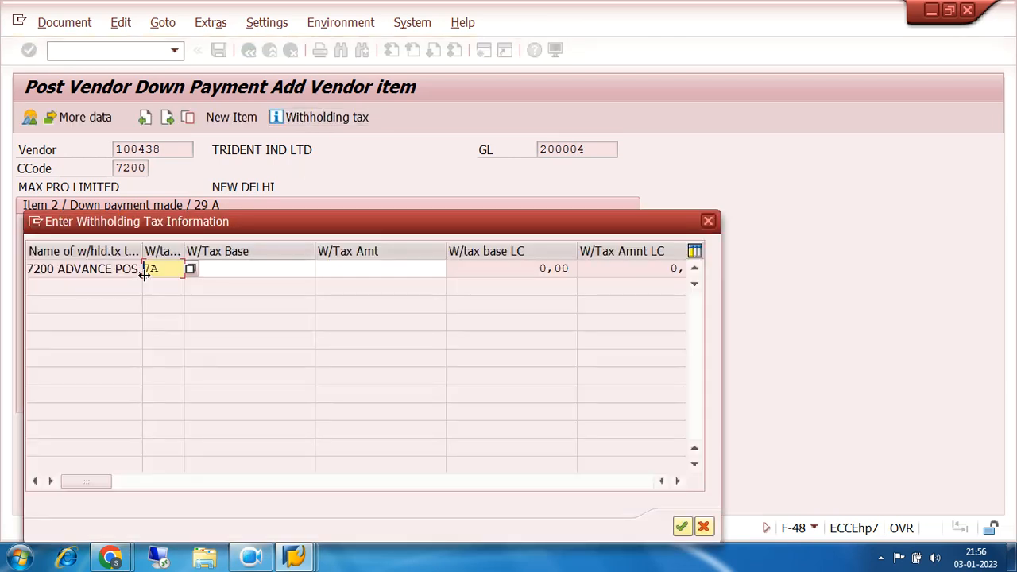
drag(166, 269, 55, 290)
click(684, 529)
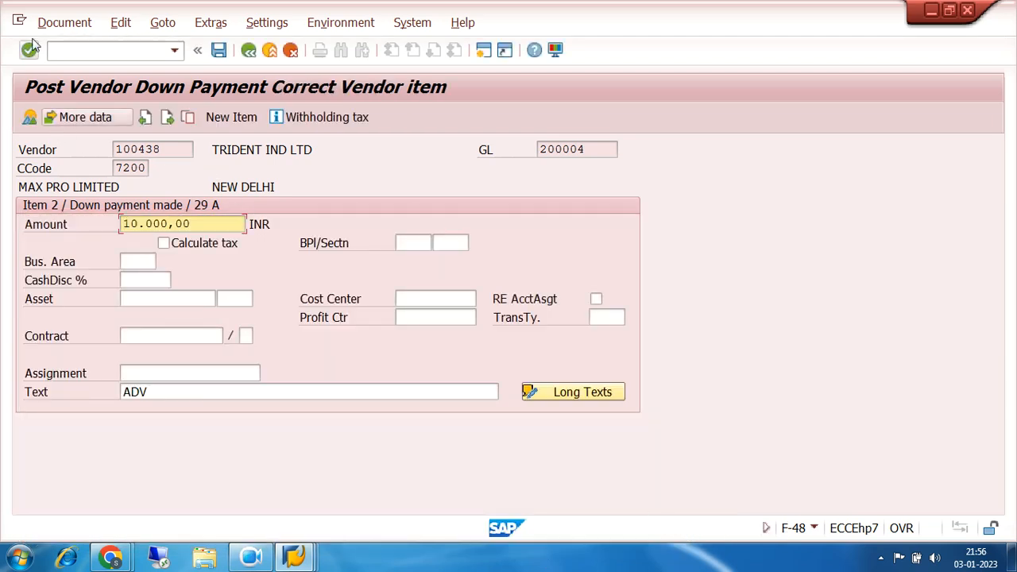
click(64, 22)
click(71, 107)
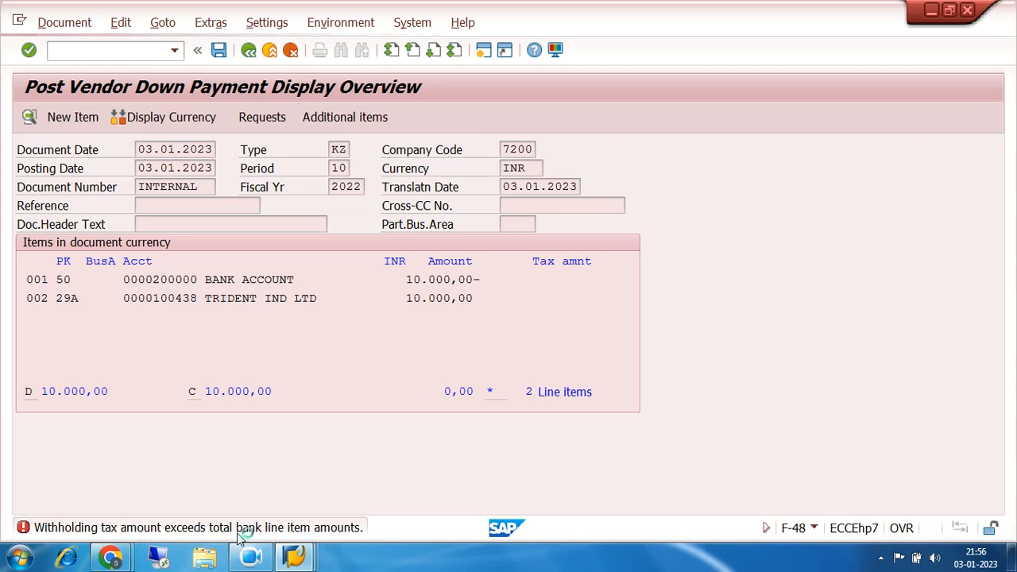
- Open the detailed explanation of the withholding tax error, close it, and discard the down payment entry
double_click(243, 531)
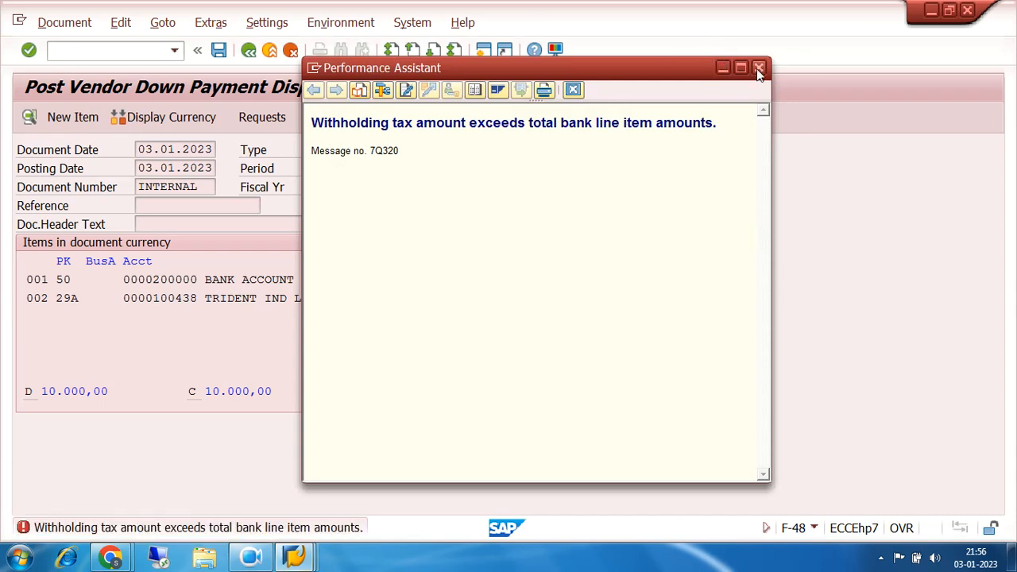
click(759, 68)
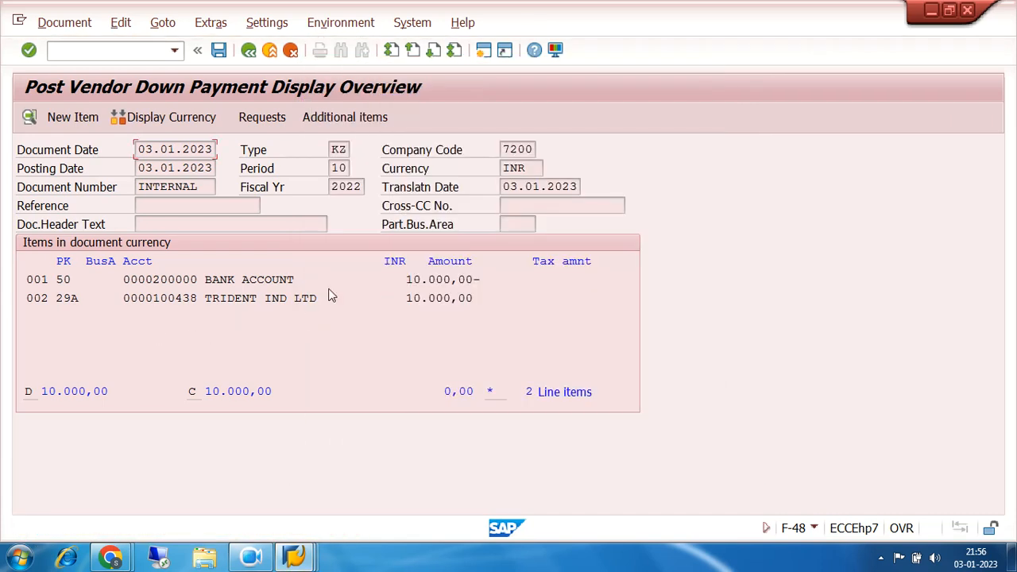
click(248, 50)
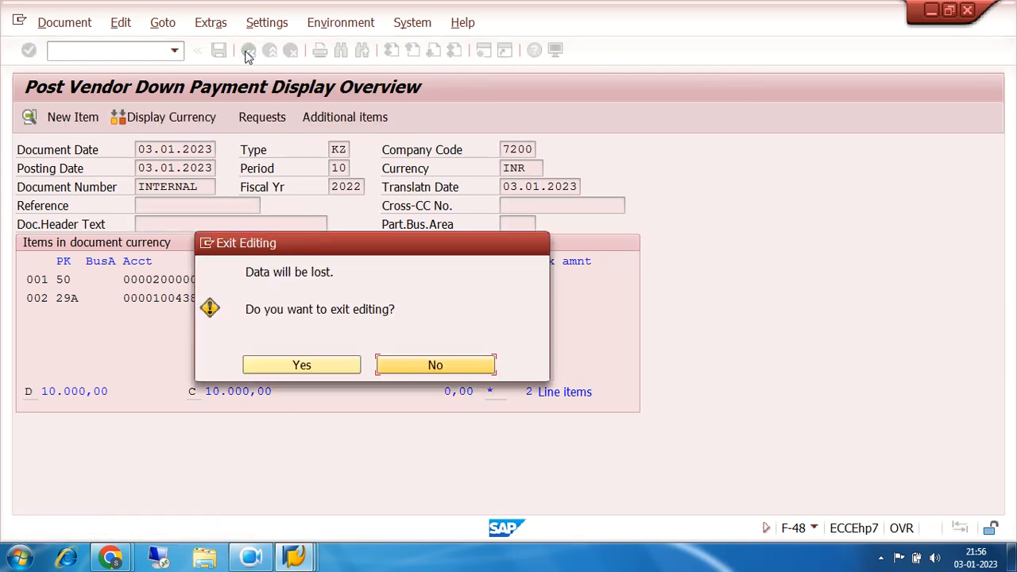
click(300, 367)
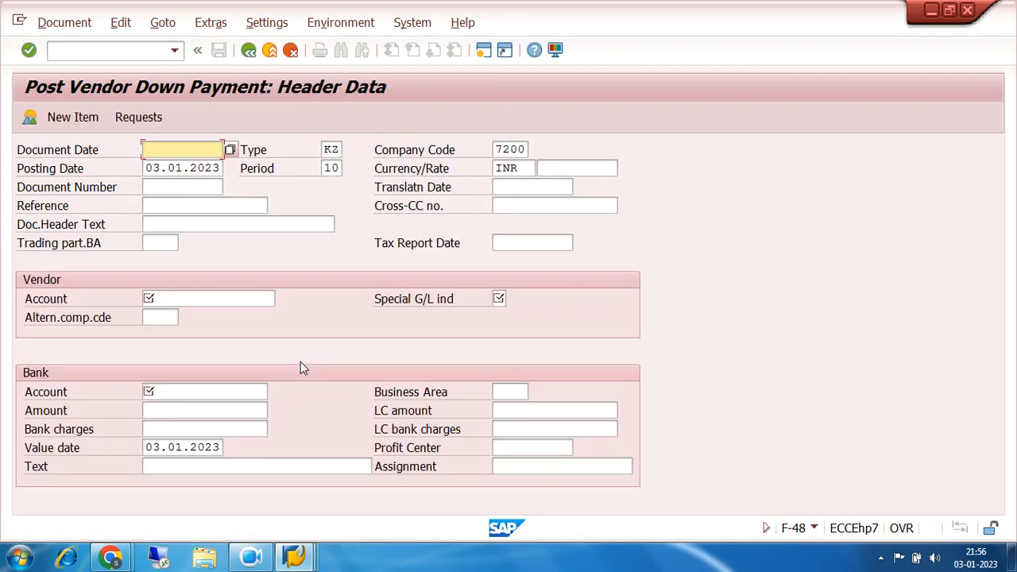
- Re-enter the down payment header with document date 03.01.2023, vendor TRIDENT IND LTD, and special G/L indicator A
key(BackSpace)
click(200, 164)
click(164, 298)
key(BackSpace)
click(176, 318)
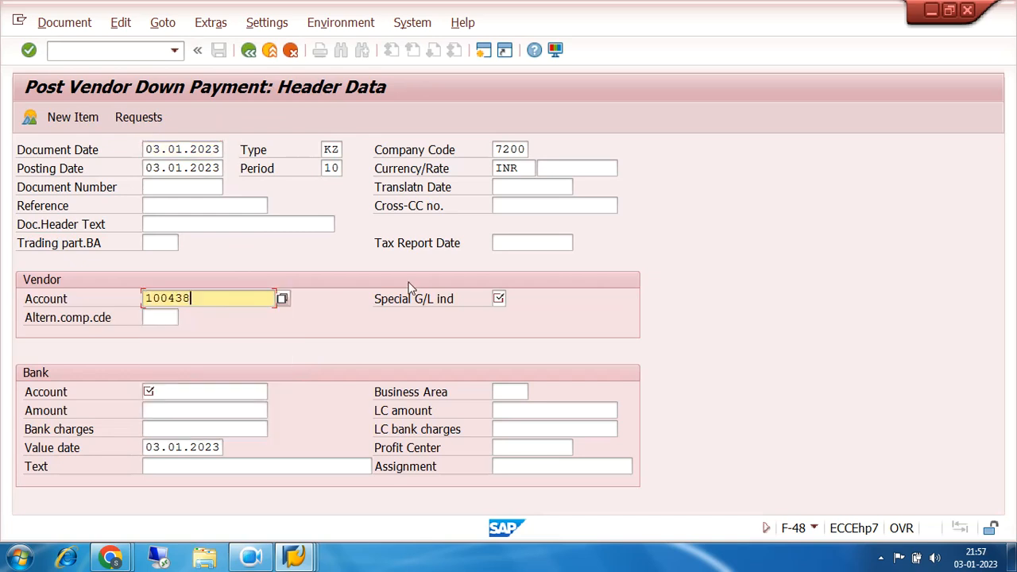
click(498, 298)
text(A)
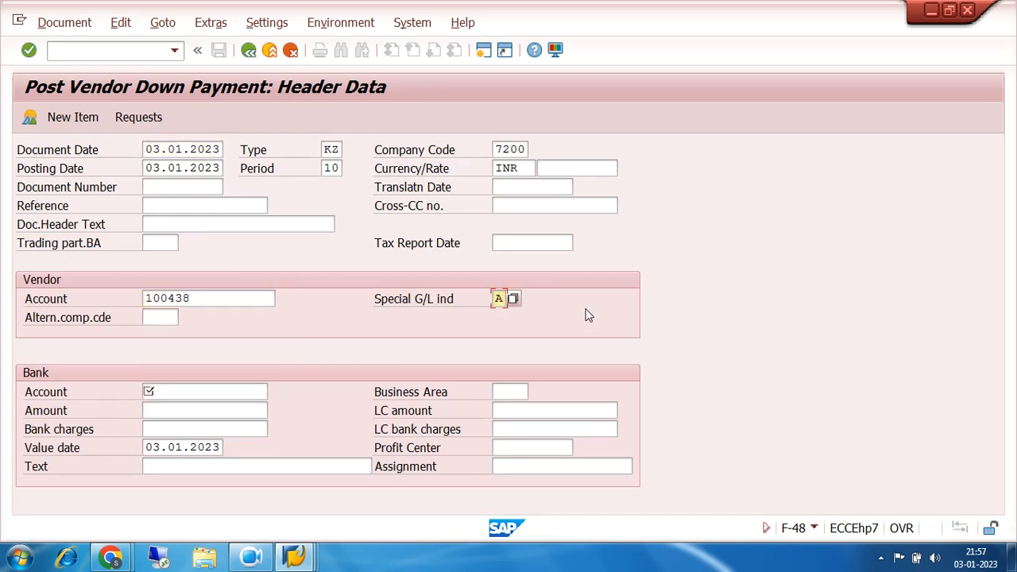
- Fill in the bank data with G/L account 200000, amount 10000, and text ADV, and continue to the vendor item
click(172, 392)
key(BackSpace)
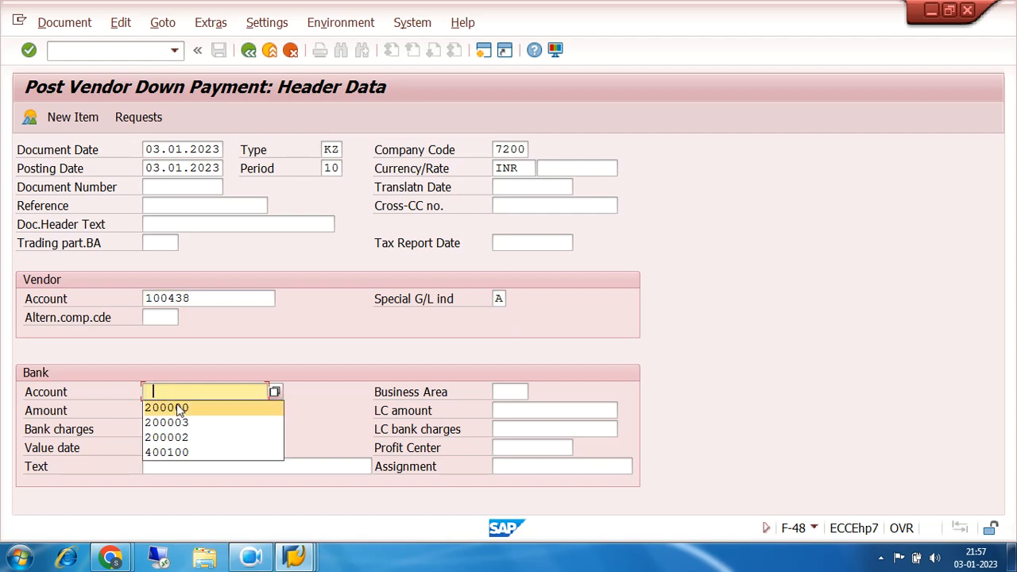
click(179, 408)
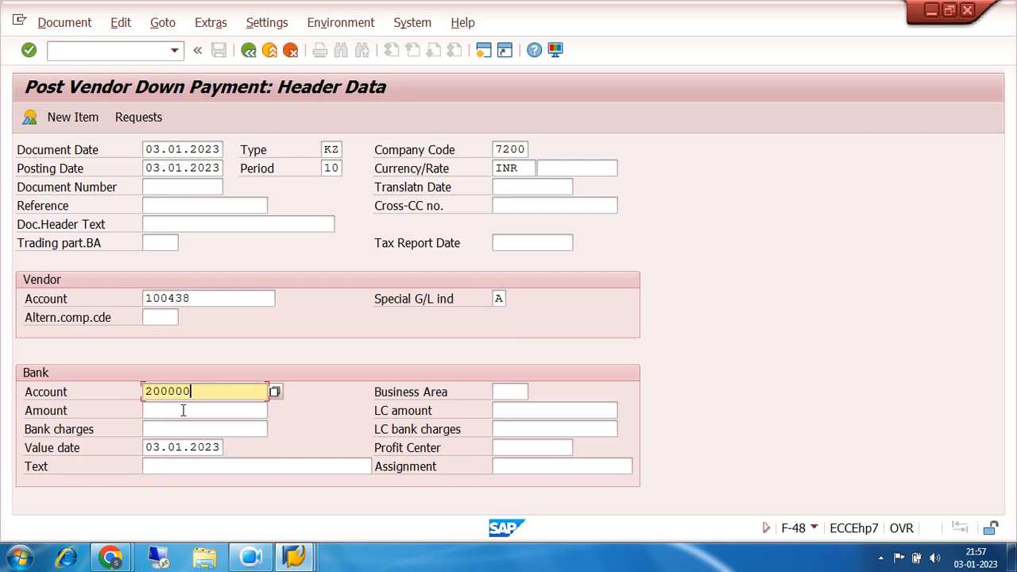
click(183, 410)
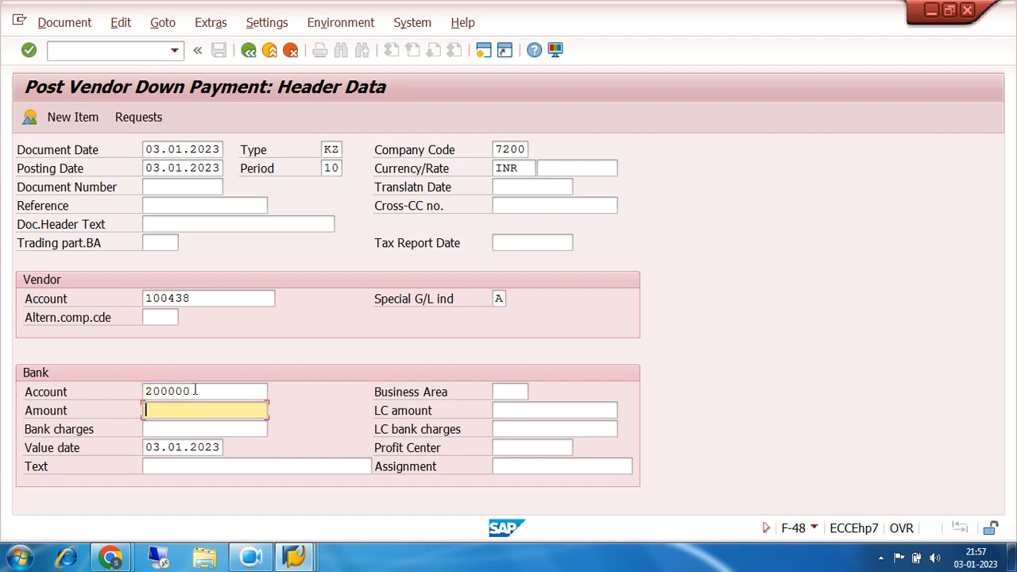
text(10000)
click(252, 466)
click(173, 272)
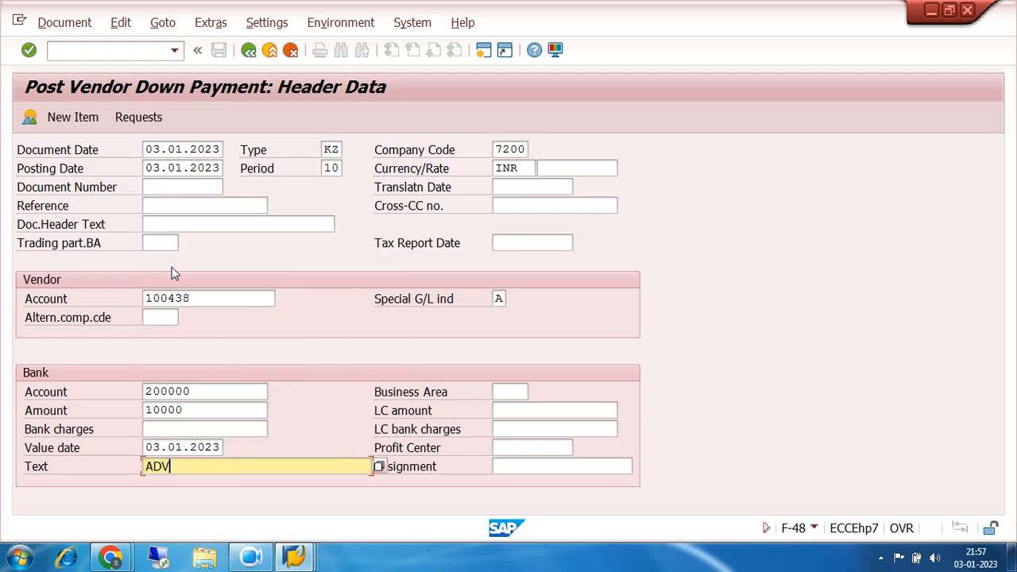
key(Return)
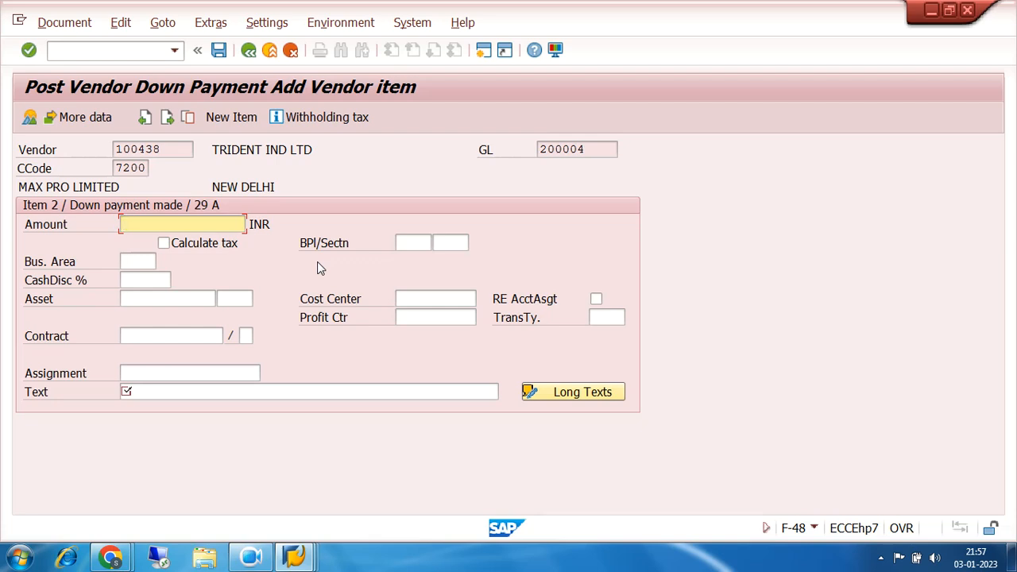
- Enter * as the vendor item's amount and + as its text
text(20000)
key(BackSpace)
key(BackSpace)
key(BackSpace)
key(BackSpace)
key(BackSpace)
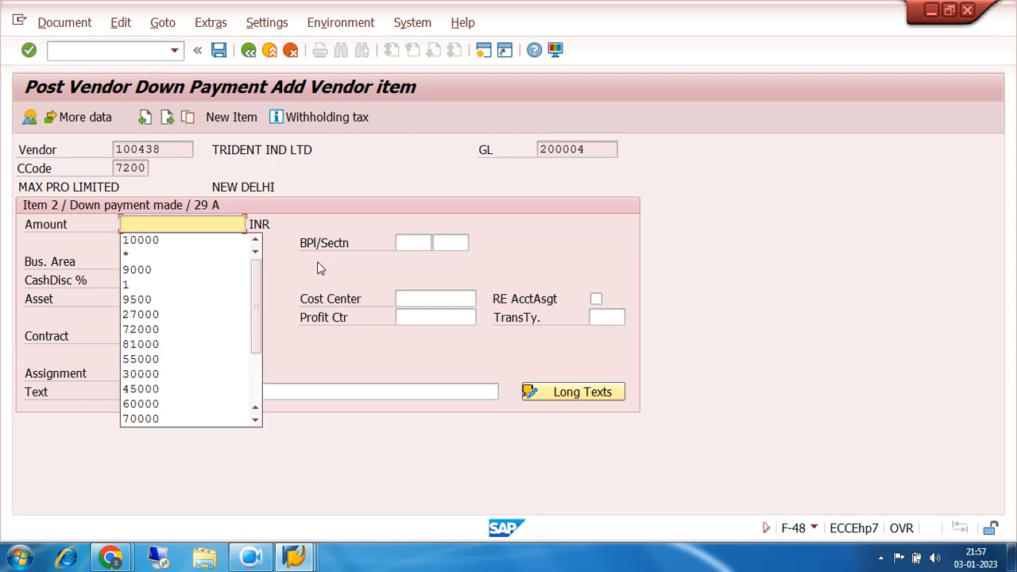
text(*)
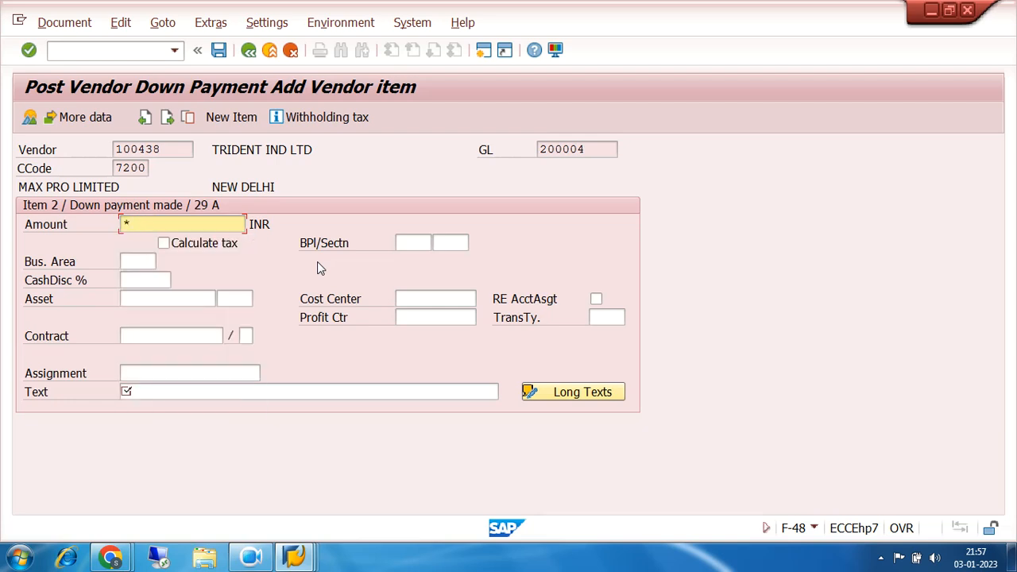
click(222, 390)
text(+)
- Confirm 7A as the re-entered vendor item's withholding tax code and try simulating the document again
click(314, 119)
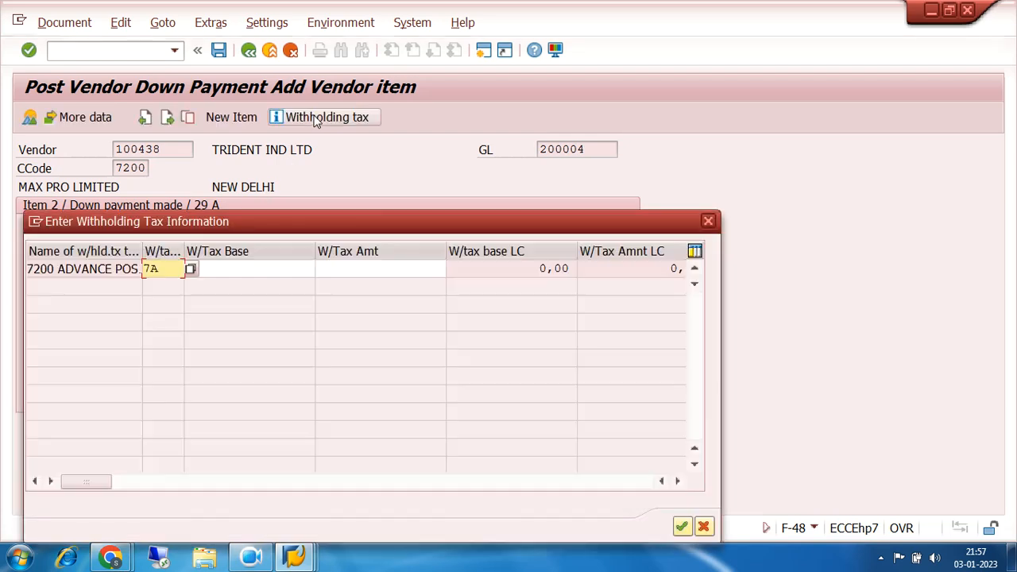
click(682, 529)
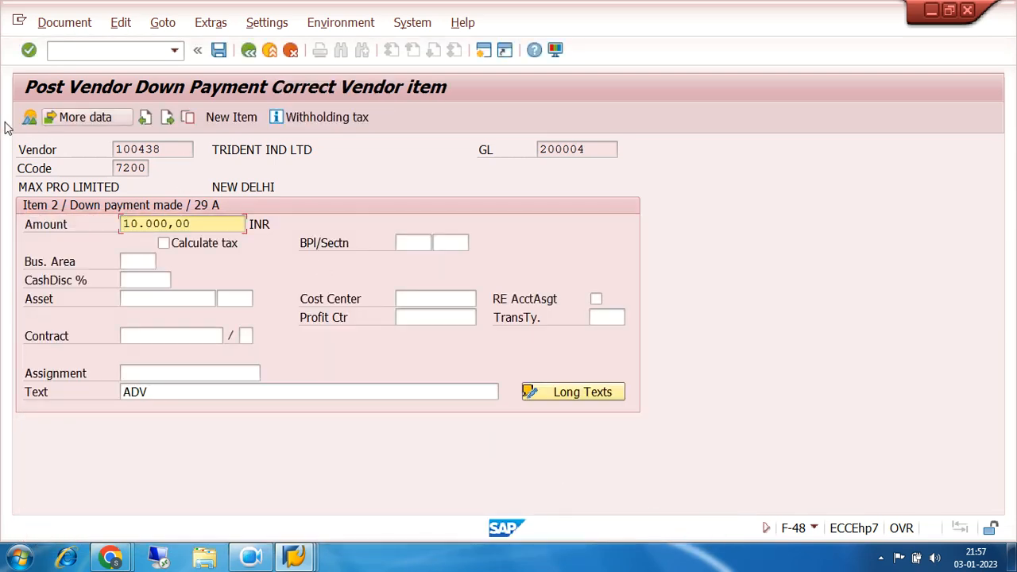
click(64, 23)
click(80, 108)
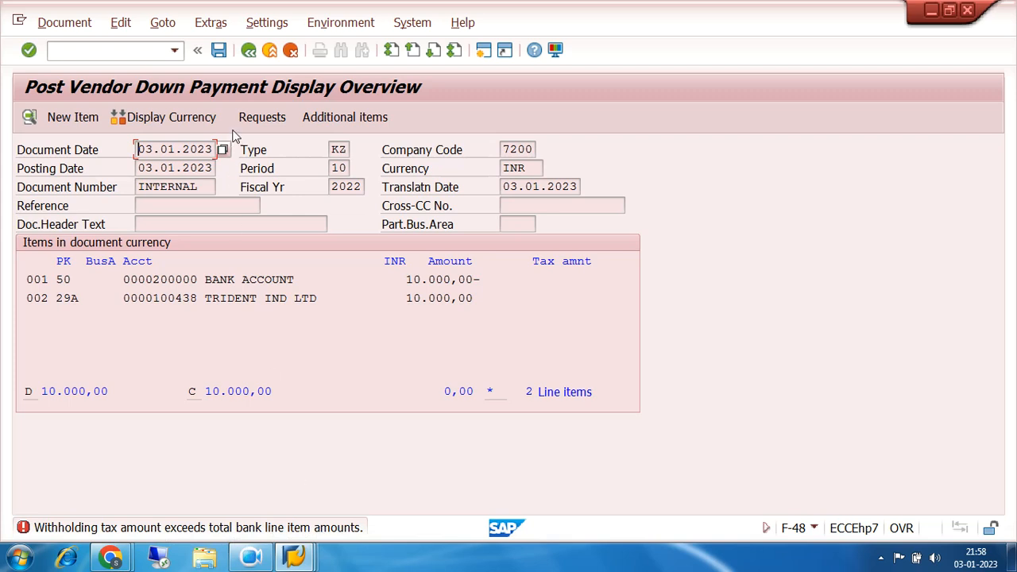
- Discard the unposted down payment and exit the transaction to the SAP Easy Access screen
click(249, 50)
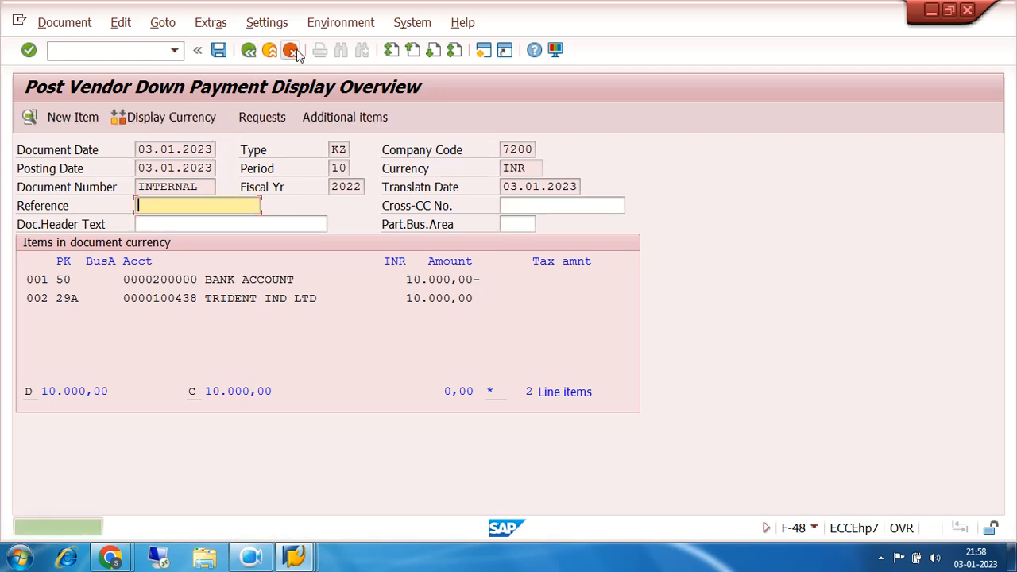
click(291, 50)
click(296, 367)
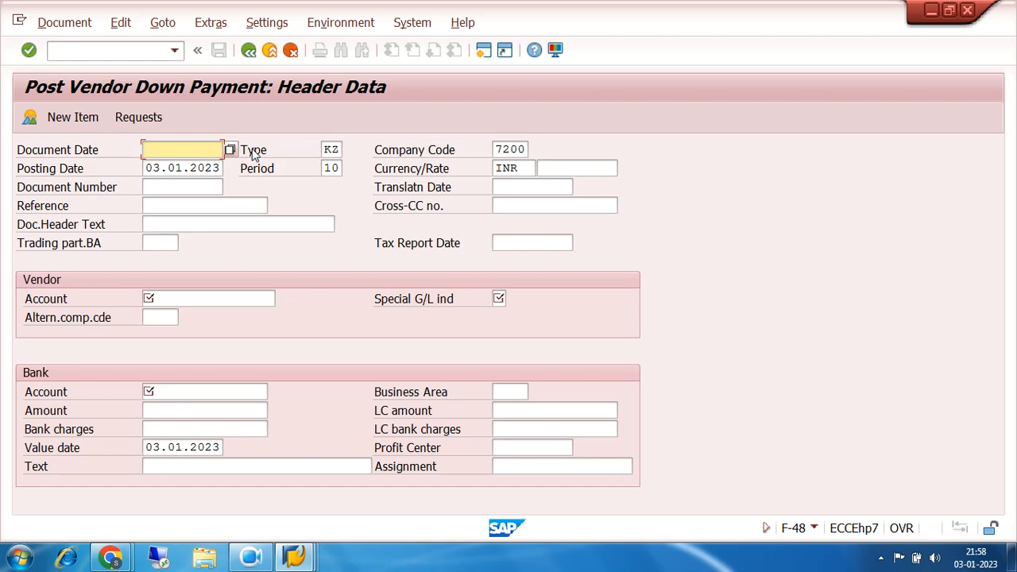
click(248, 51)
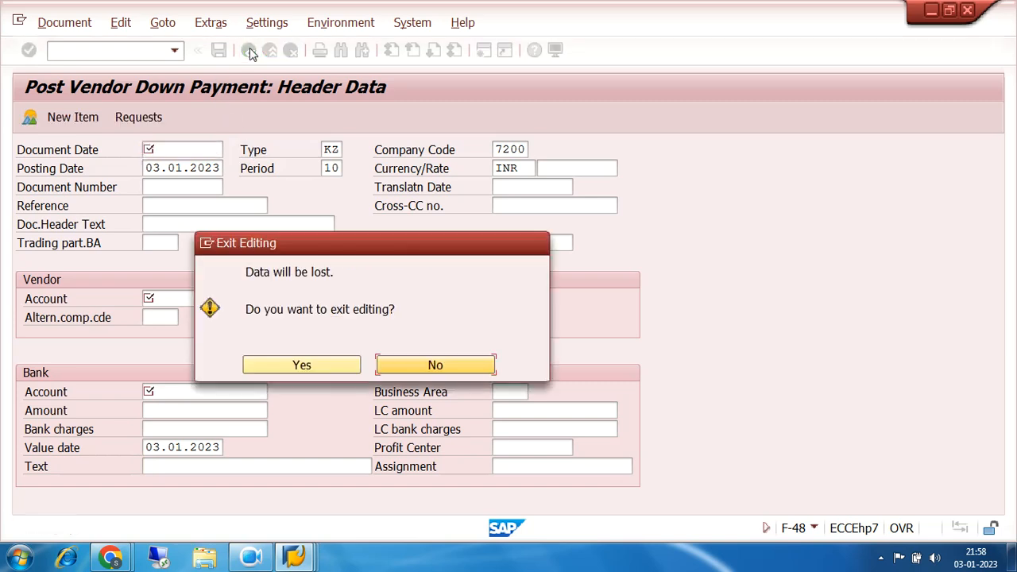
click(304, 365)
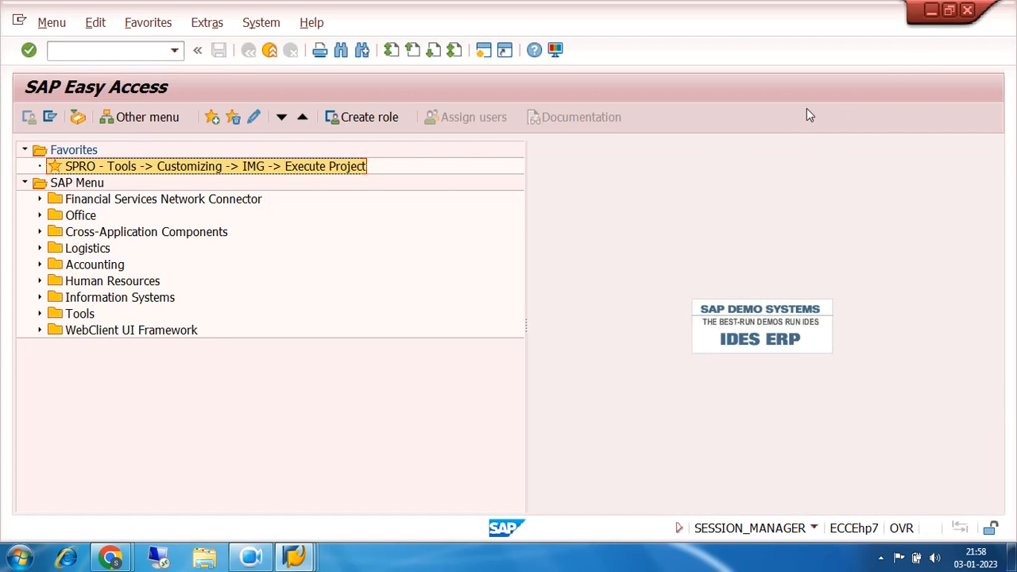
click(967, 13)
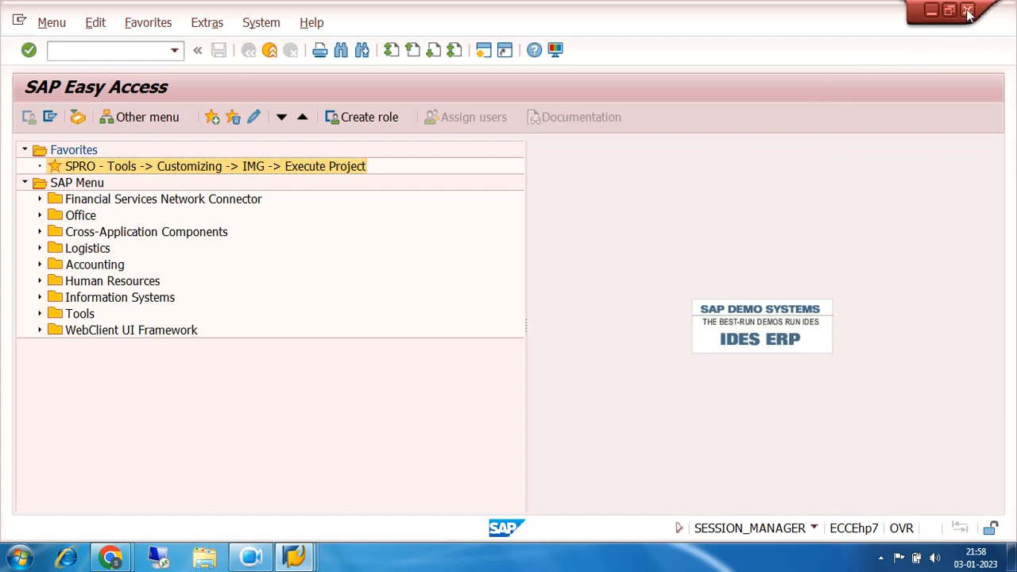
- Switch to Google Meet in Chrome and leave the meeting
click(110, 557)
click(120, 496)
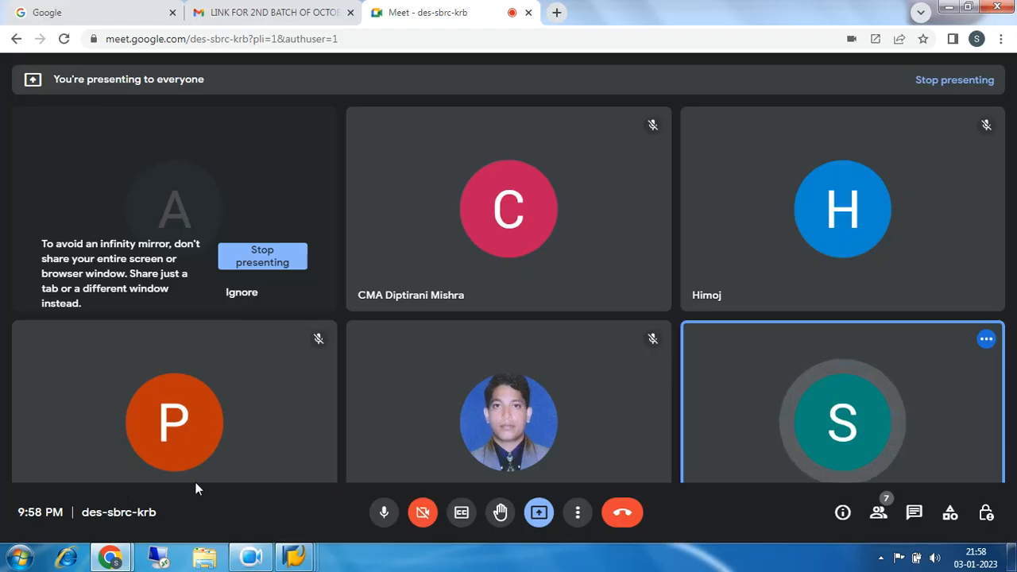
click(623, 515)
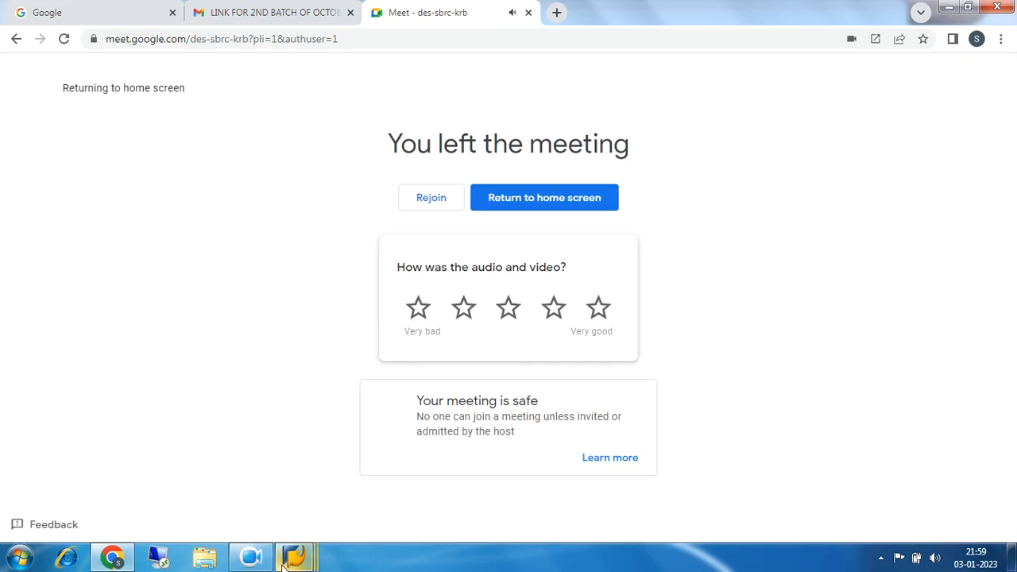
click(251, 558)
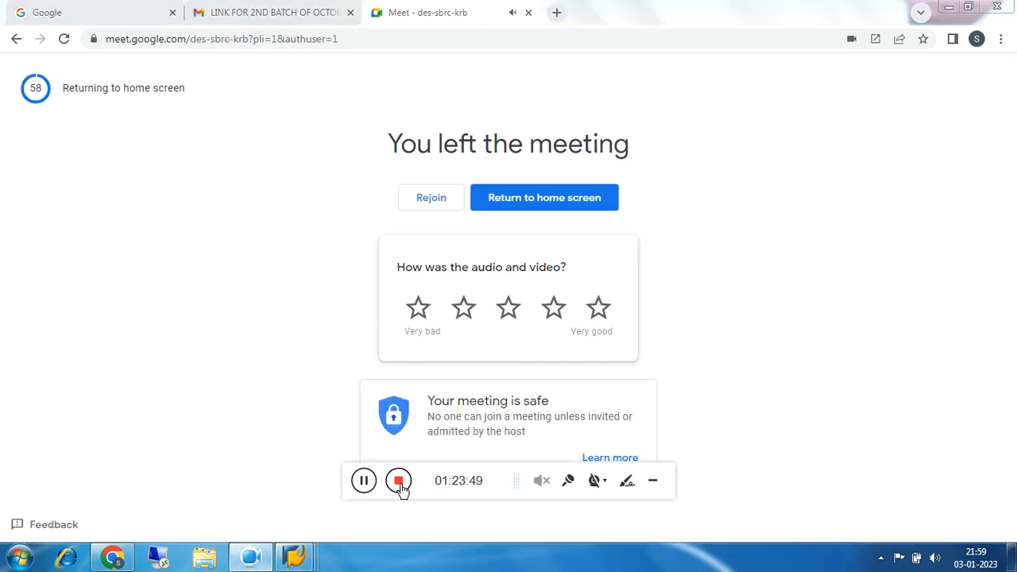